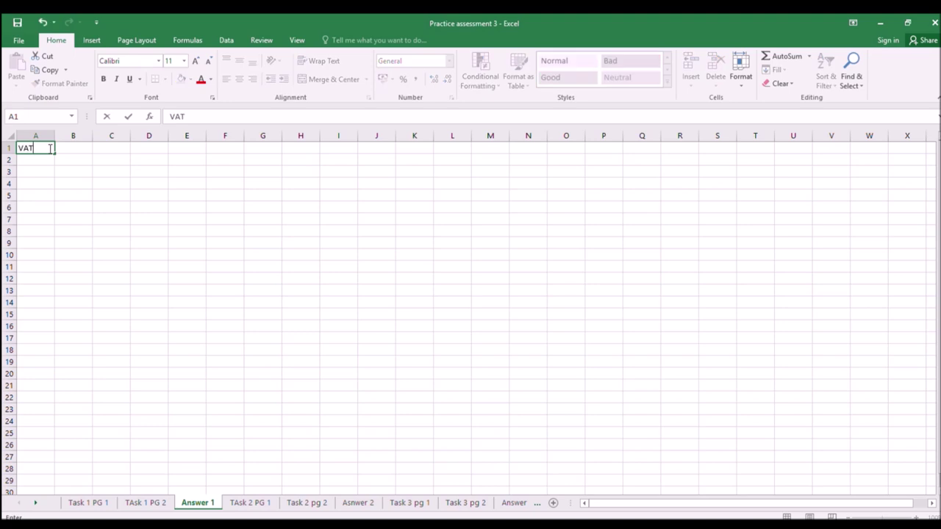
Step: Consult the Task 1 purchase invoice, and on the Answer 1 sheet enter DR in A3, CR in A4 and Bank in B4
{"action": "left_click", "coordinate": [97, 502]}
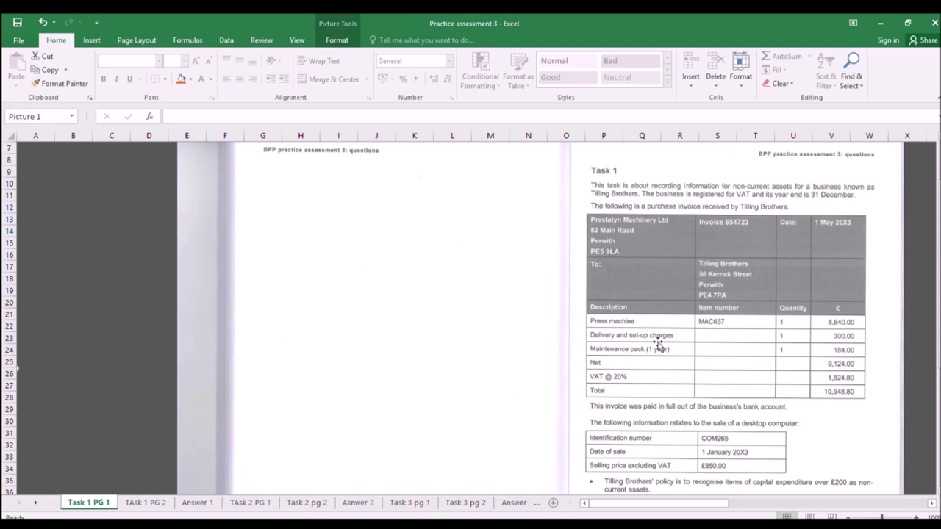
{"action": "scroll", "coordinate": [661, 338], "scroll_direction": "down", "scroll_amount": 1}
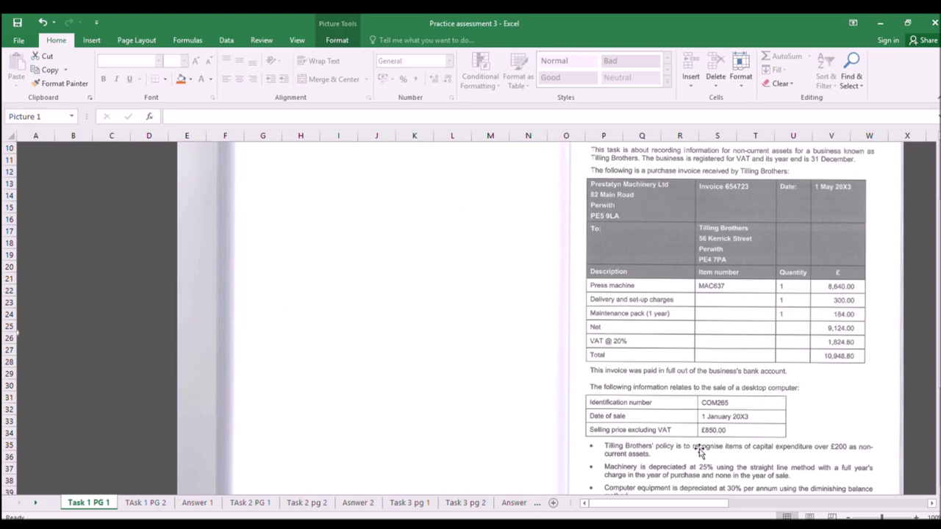
{"action": "left_click", "coordinate": [199, 502]}
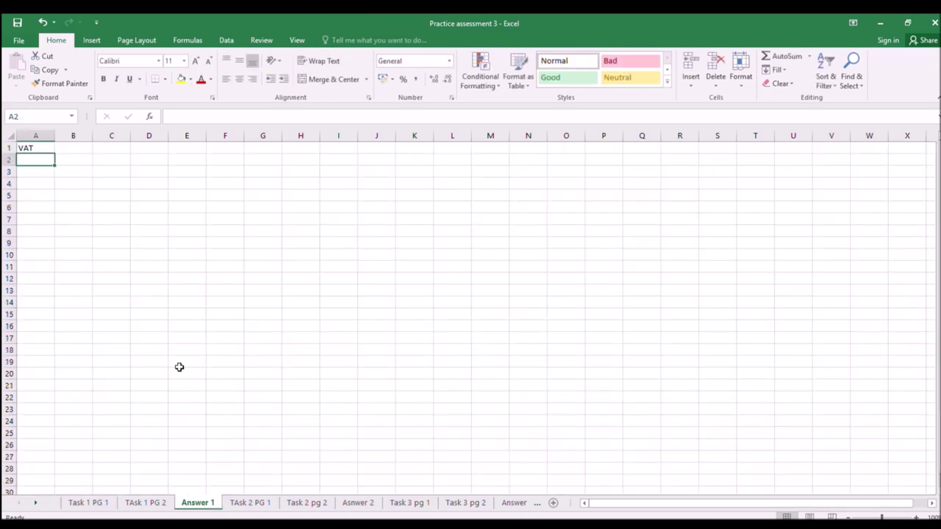
{"action": "left_click", "coordinate": [42, 171]}
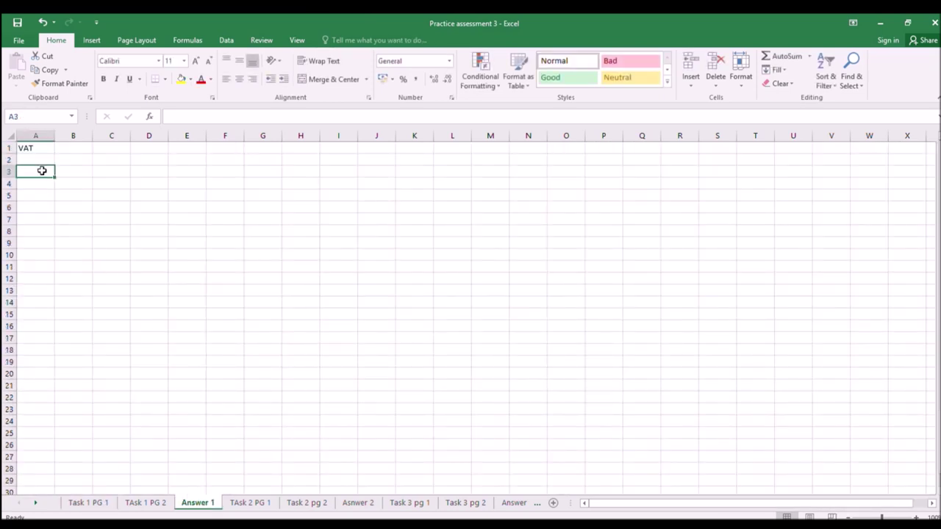
{"action": "type", "text": "DR"}
{"action": "key", "text": "Return"}
{"action": "type", "text": "CR"}
{"action": "key", "text": "Tab"}
{"action": "type", "text": "BA"}
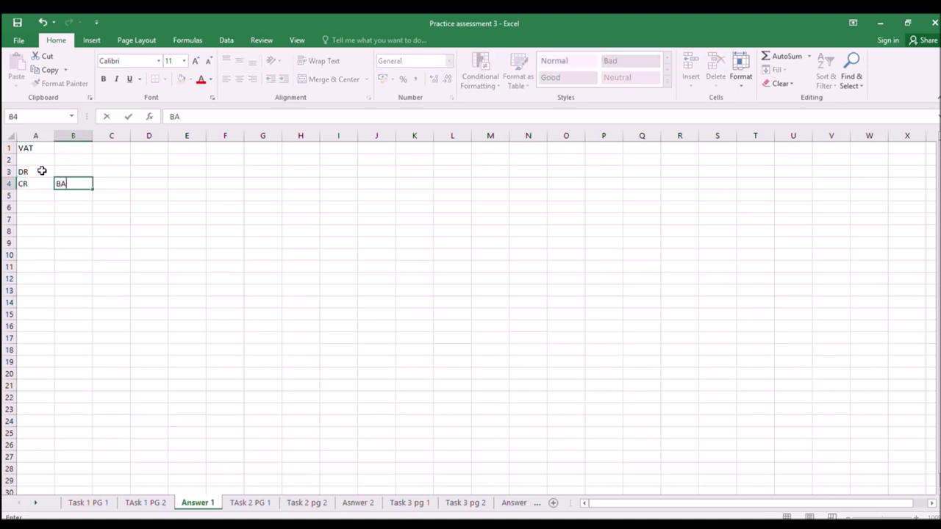
{"action": "type", "text": "nk"}
{"action": "key", "text": "Tab"}
Step: Enter "Machine at cost" in B3 and add the invoice's press machine and delivery amounts in D3 as +8640+300
{"action": "key", "text": "Up"}
{"action": "key", "text": "Left"}
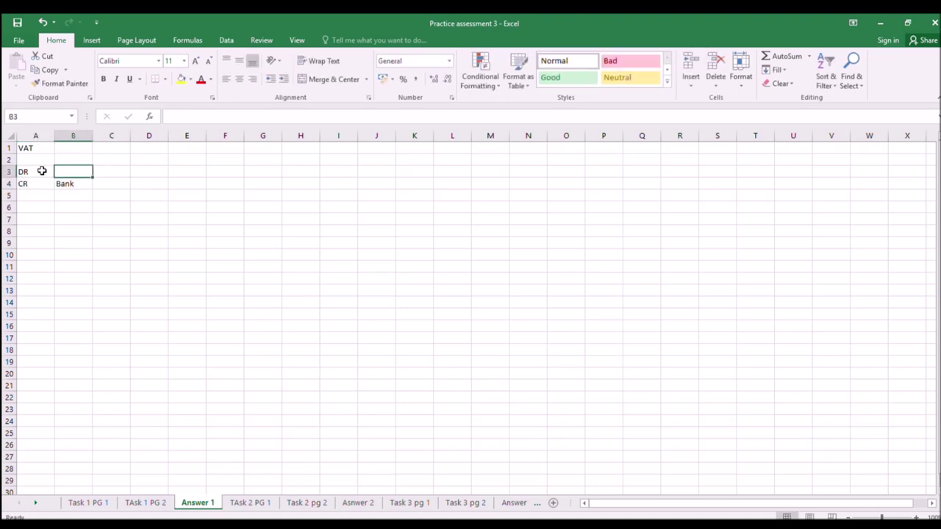
{"action": "type", "text": "Machi"}
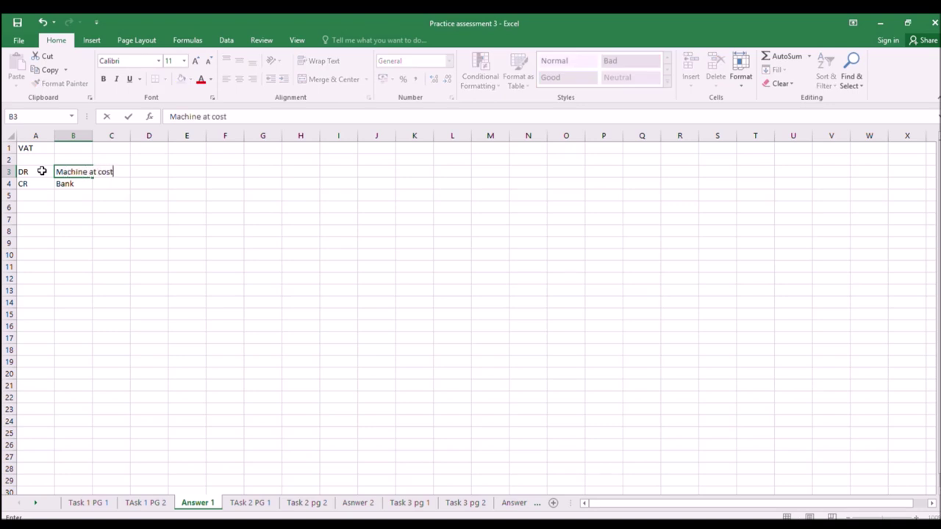
{"action": "type", "text": "ne at cost"}
{"action": "key", "text": "Tab"}
{"action": "key", "text": "Tab"}
{"action": "left_click", "coordinate": [89, 503]}
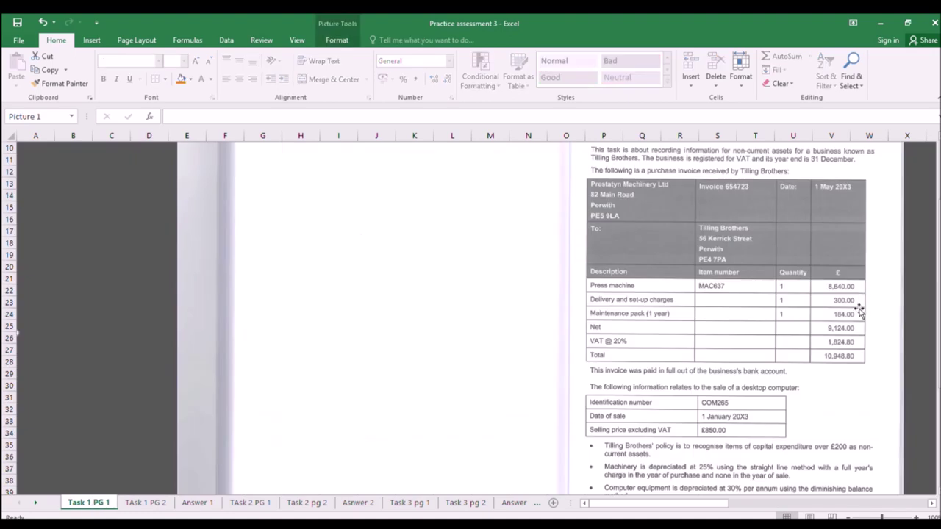
{"action": "left_click", "coordinate": [207, 506]}
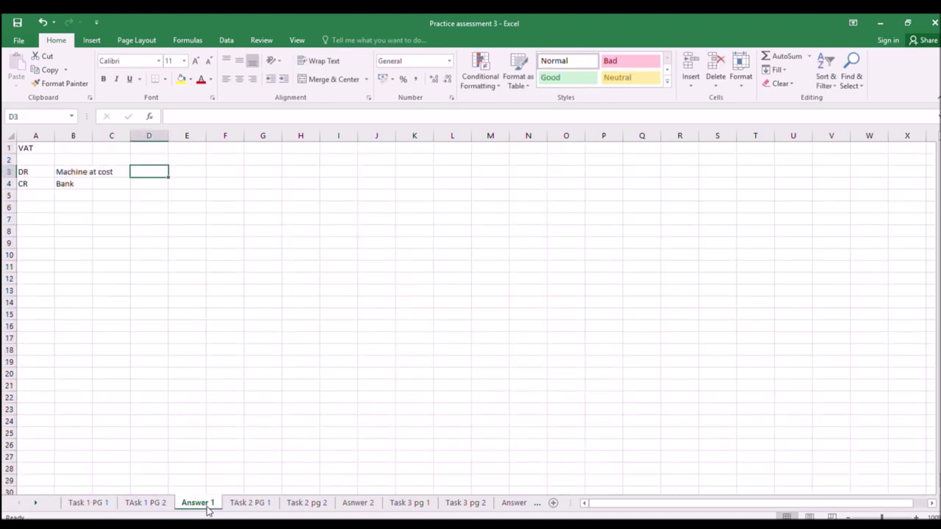
{"action": "type", "text": "+8640"}
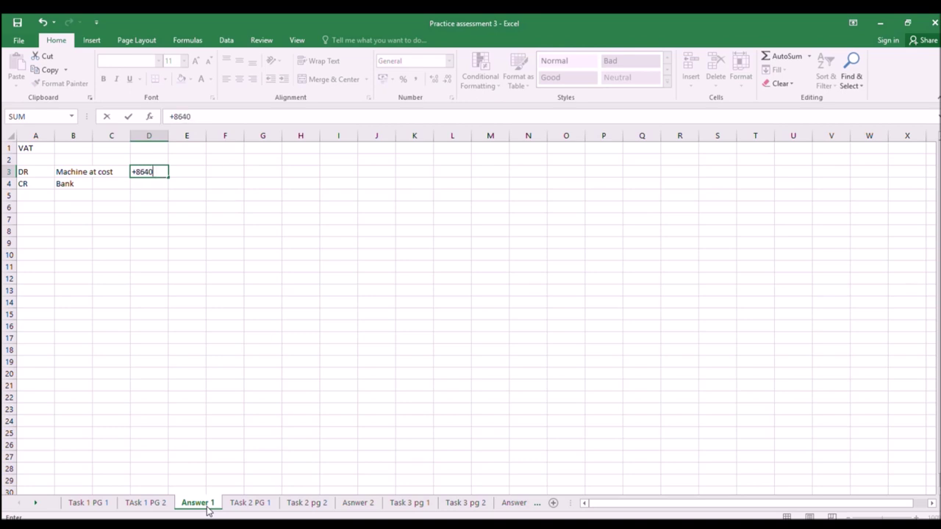
{"action": "type", "text": "+300"}
{"action": "key", "text": "Return"}
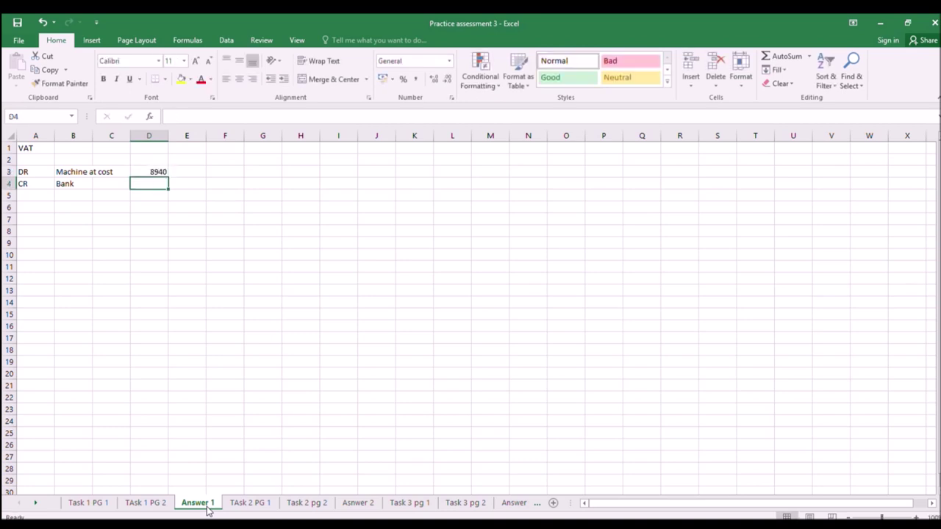
Step: Add a DR line for VAT in row 5 and calculate 20% of the machine cost from D3 in D5
{"action": "left_click", "coordinate": [46, 195]}
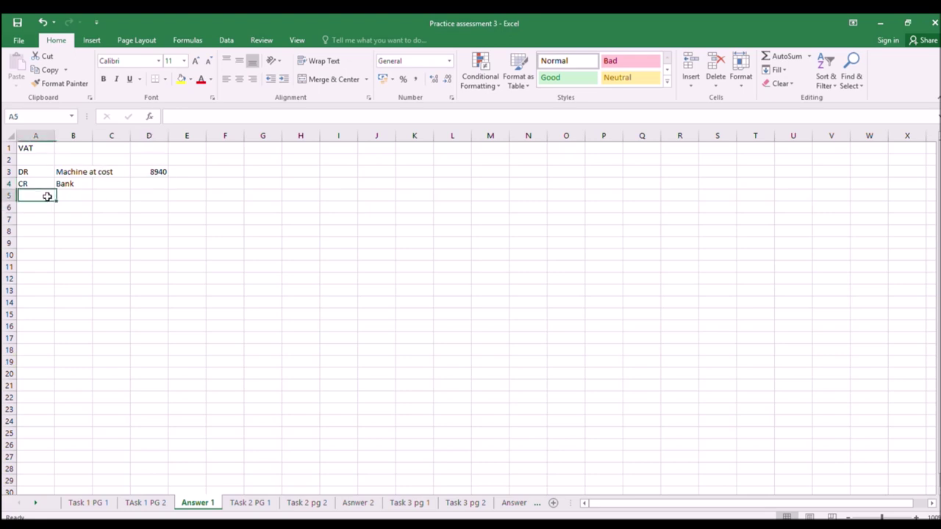
{"action": "type", "text": "DR"}
{"action": "key", "text": "Tab"}
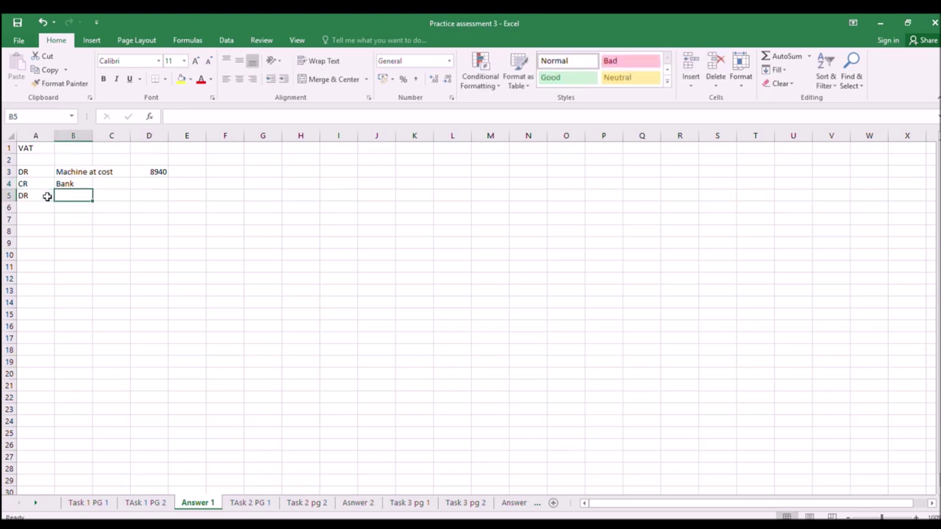
{"action": "type", "text": "VAT"}
{"action": "key", "text": "Tab"}
{"action": "key", "text": "Tab"}
{"action": "type", "text": "="}
{"action": "left_click", "coordinate": [162, 171]}
{"action": "type", "text": "*"}
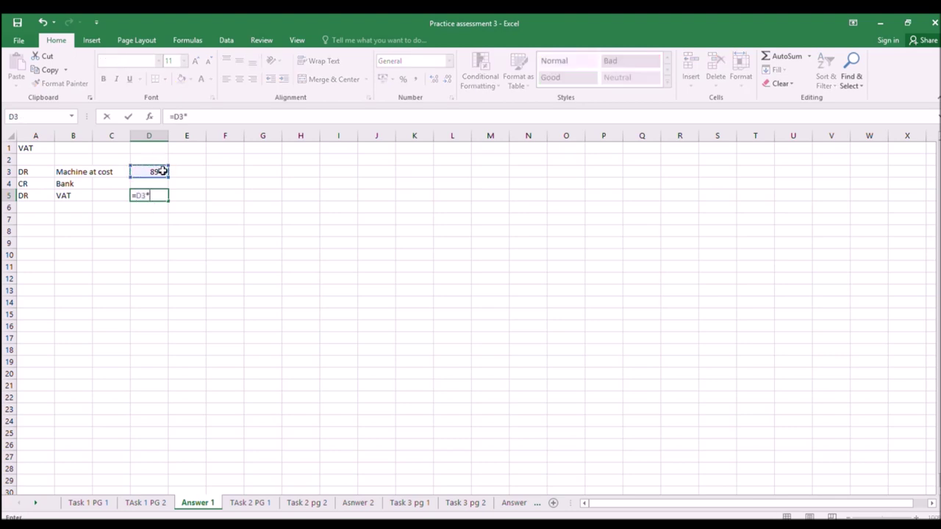
{"action": "key", "text": "Return"}
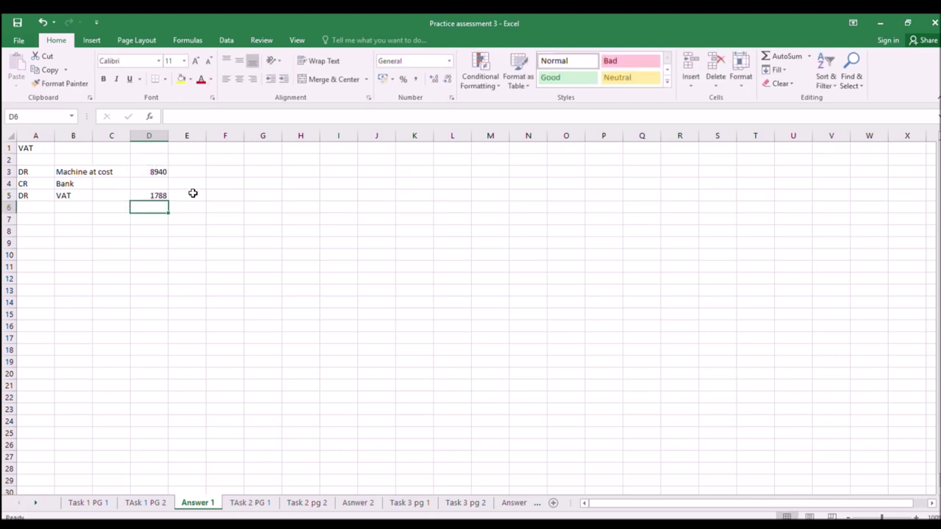
Step: Recheck how the invoice was paid and calculate the Bank credit in E4 as the sum of D3 and D5
{"action": "left_click", "coordinate": [145, 501]}
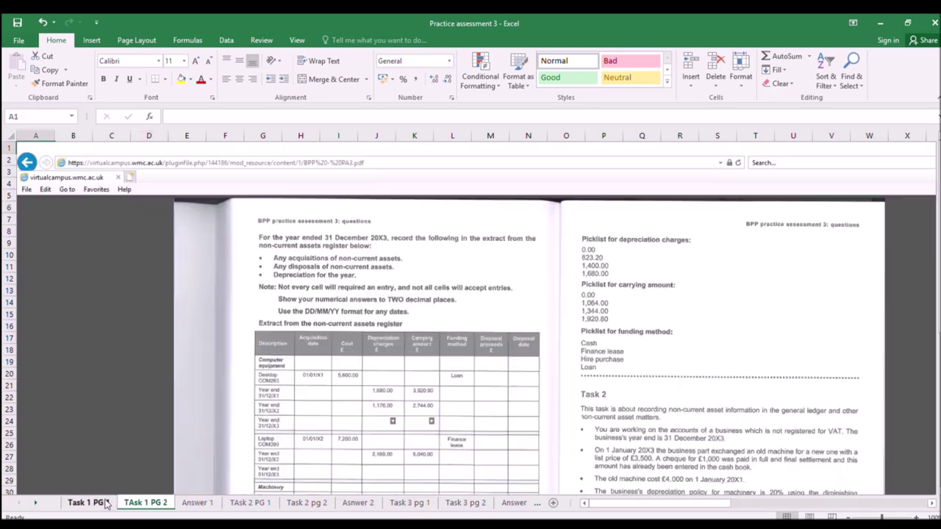
{"action": "left_click", "coordinate": [88, 502]}
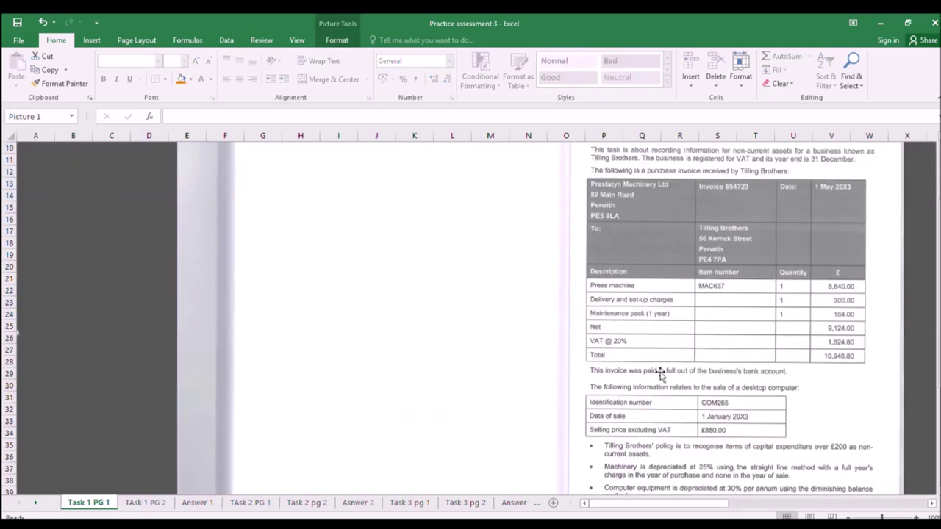
{"action": "left_click", "coordinate": [197, 502]}
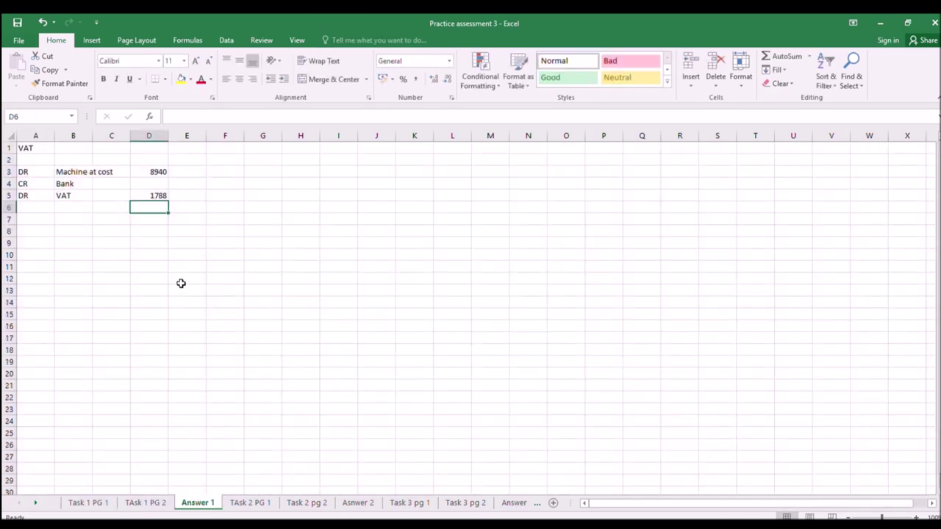
{"action": "left_click", "coordinate": [179, 184]}
{"action": "type", "text": "="}
{"action": "left_click", "coordinate": [158, 172]}
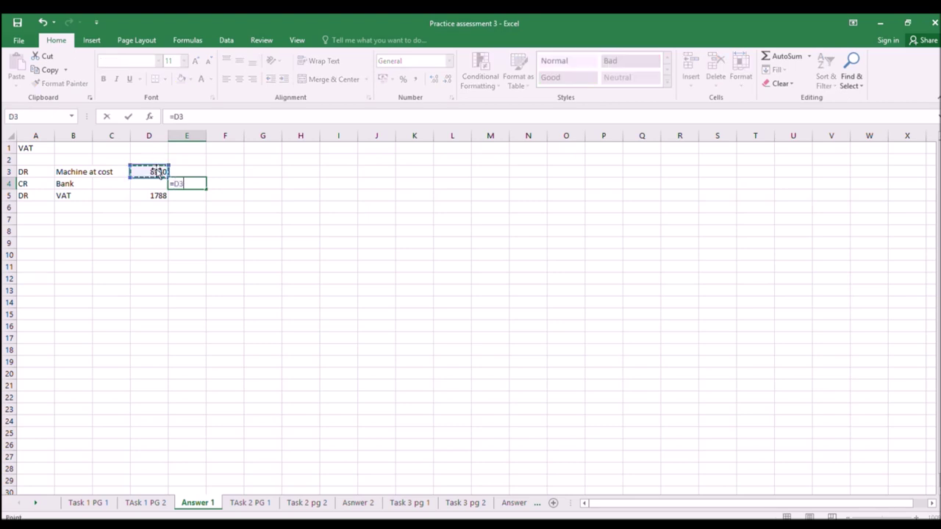
{"action": "type", "text": "+"}
{"action": "left_click", "coordinate": [151, 195]}
{"action": "key", "text": "Return"}
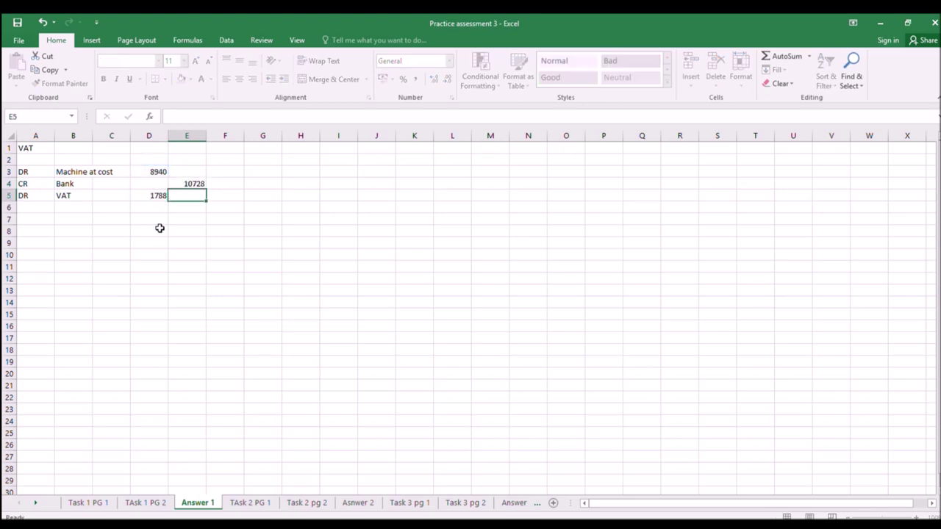
Step: Consult the depreciation policy on Task 1 PG 1, and enter Depn in A7 and 25% in D7 of Answer 1
{"action": "left_click", "coordinate": [109, 506]}
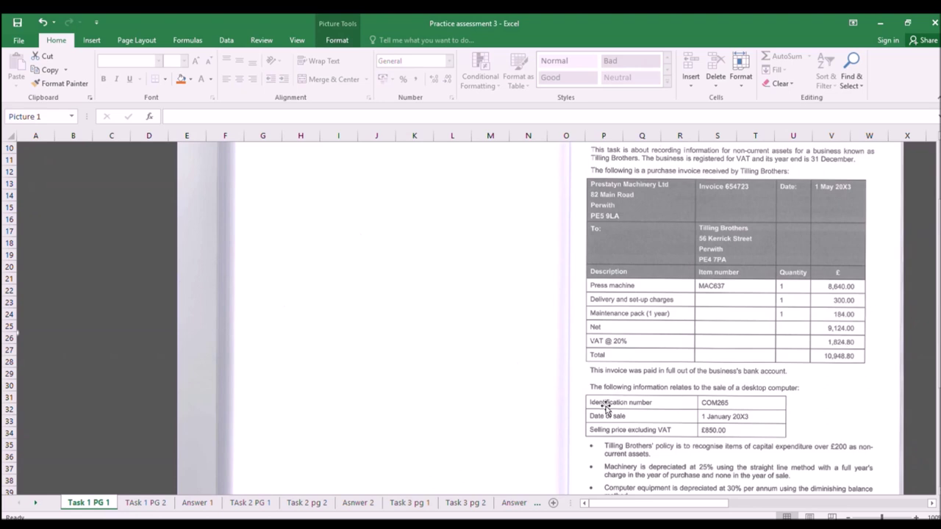
{"action": "scroll", "coordinate": [770, 401], "scroll_direction": "down", "scroll_amount": 2}
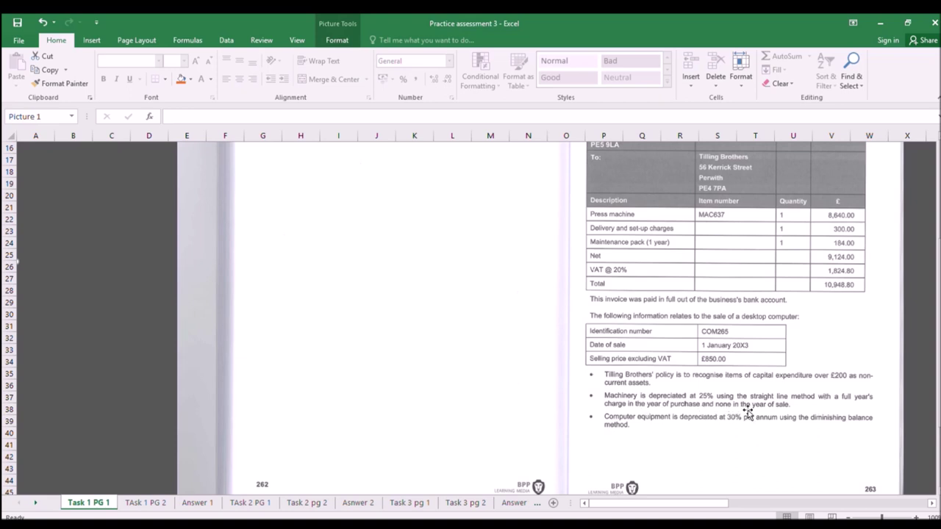
{"action": "left_click", "coordinate": [187, 503]}
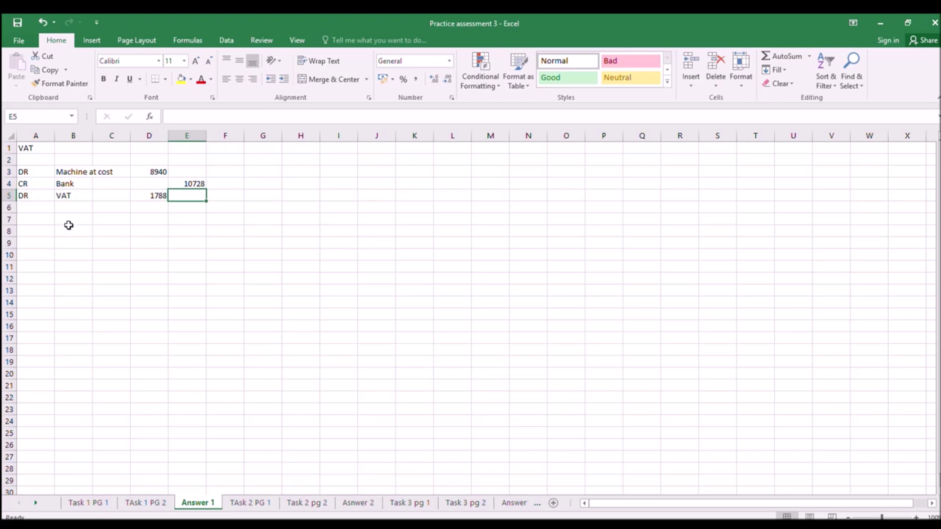
{"action": "left_click", "coordinate": [48, 218]}
{"action": "type", "text": "Depn"}
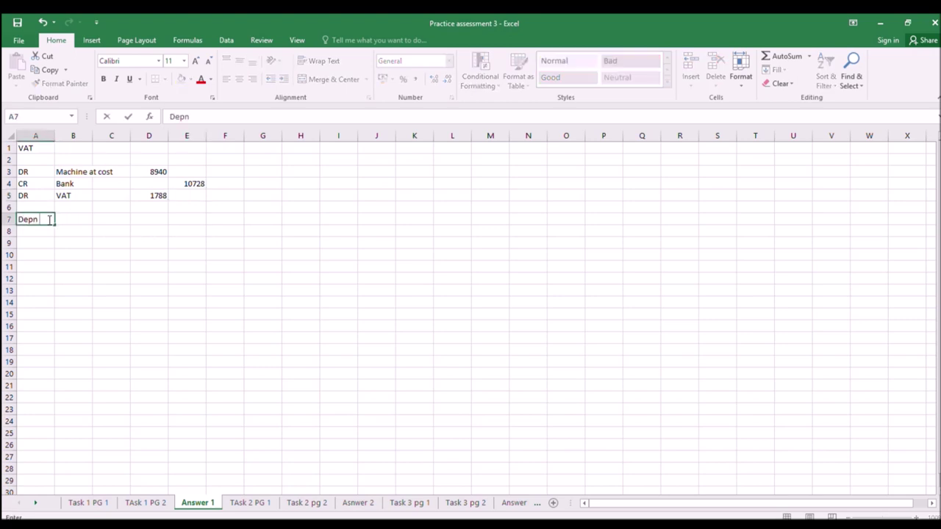
{"action": "key", "text": "Right"}
{"action": "key", "text": "Right"}
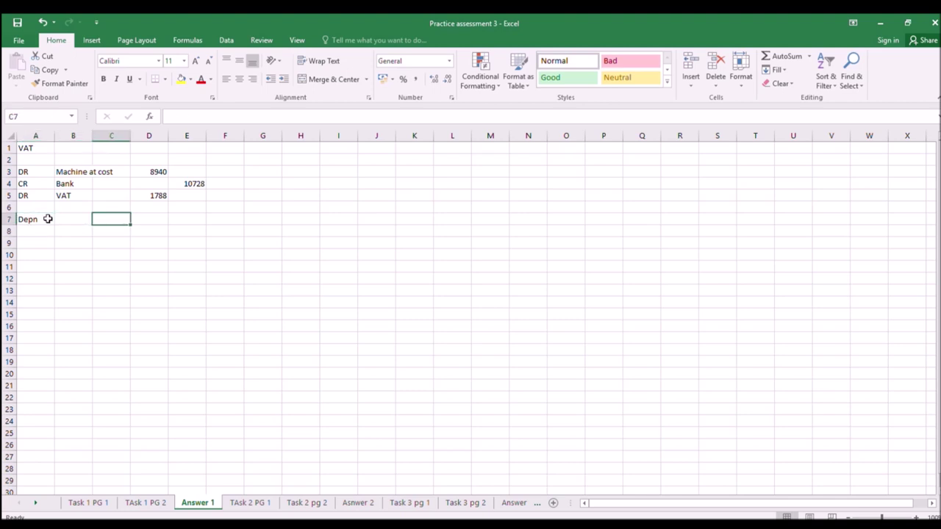
{"action": "key", "text": "Right"}
{"action": "type", "text": "2"}
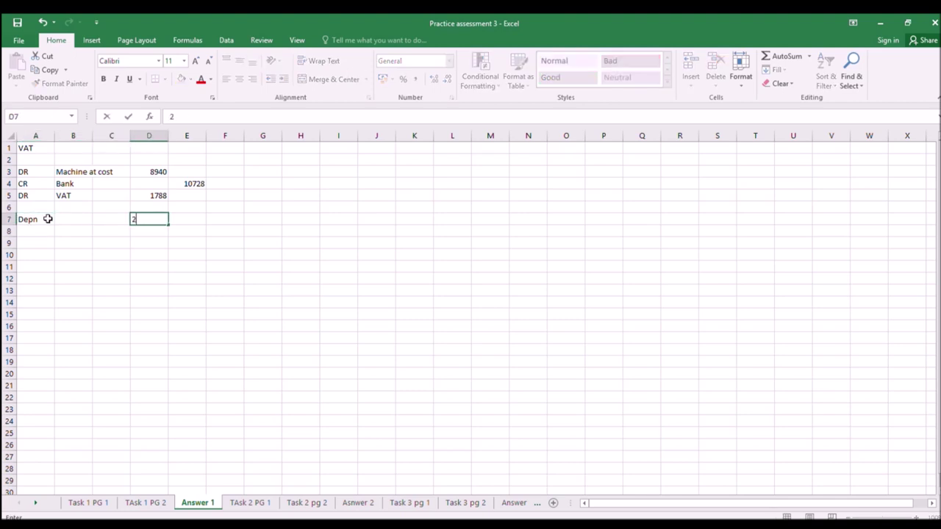
{"action": "key", "text": "Return"}
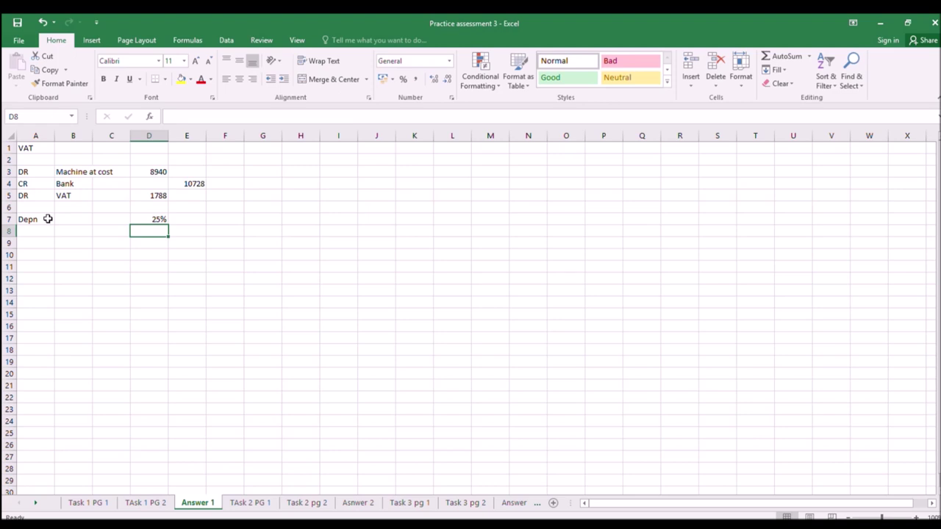
Step: Examine the desktop computer's sale details and depreciation policies on Task 1 PG 1 alongside the non-current assets register on TAsk 1 PG 2
{"action": "left_click", "coordinate": [91, 505]}
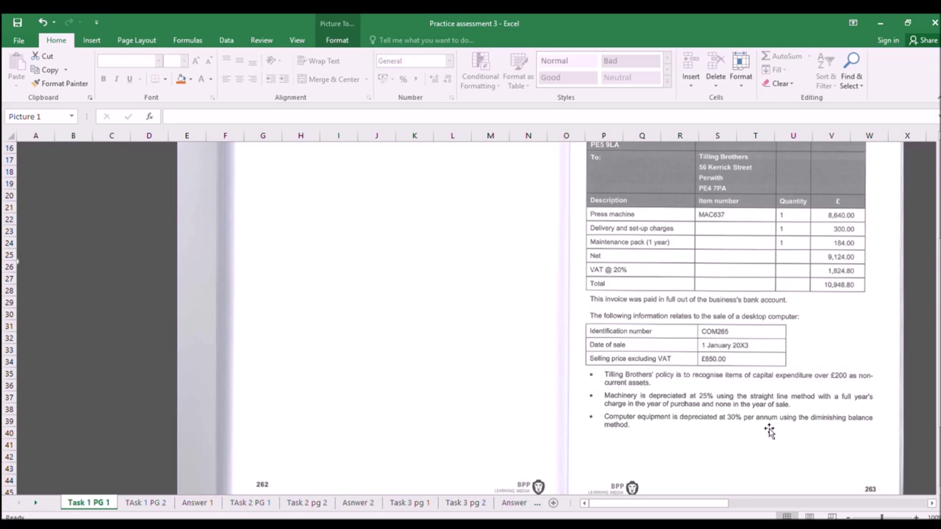
{"action": "scroll", "coordinate": [752, 437], "scroll_direction": "down", "scroll_amount": 1}
{"action": "scroll", "coordinate": [753, 437], "scroll_direction": "down", "scroll_amount": 1}
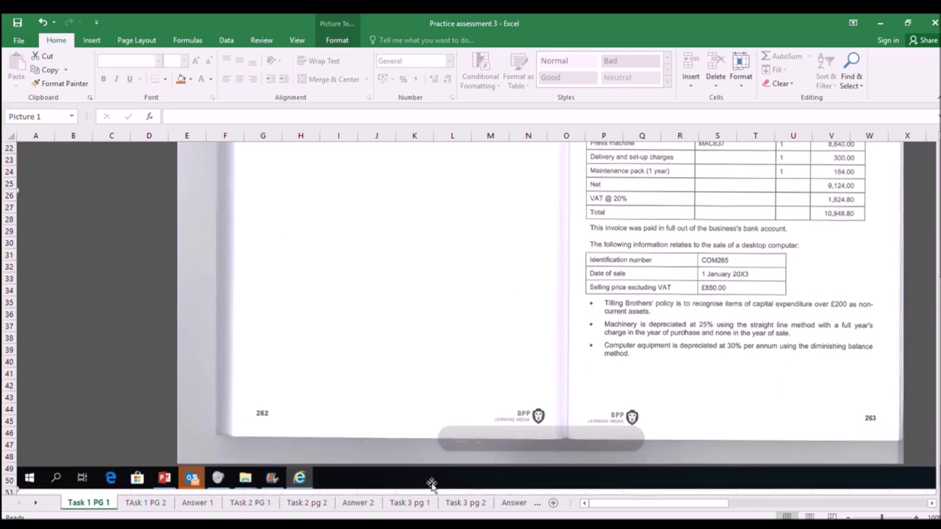
{"action": "left_click", "coordinate": [137, 502]}
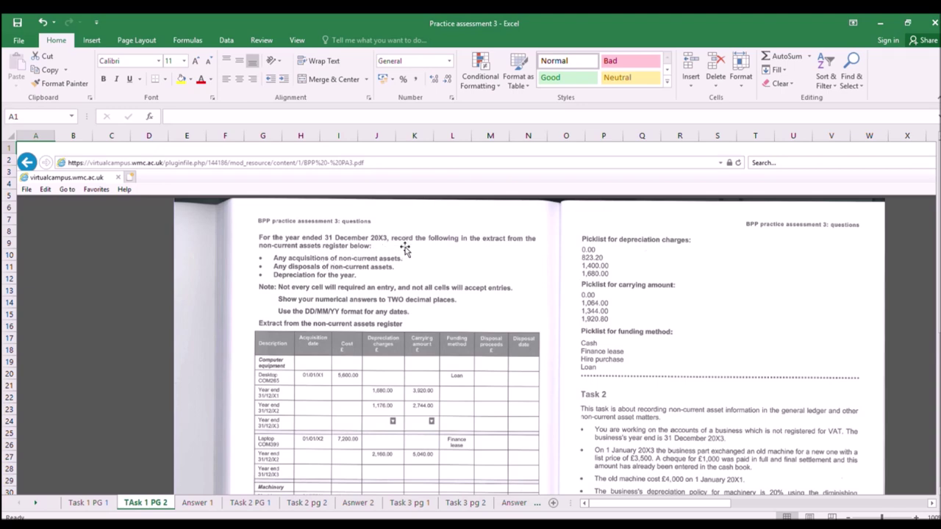
{"action": "scroll", "coordinate": [392, 253], "scroll_direction": "down", "scroll_amount": 1}
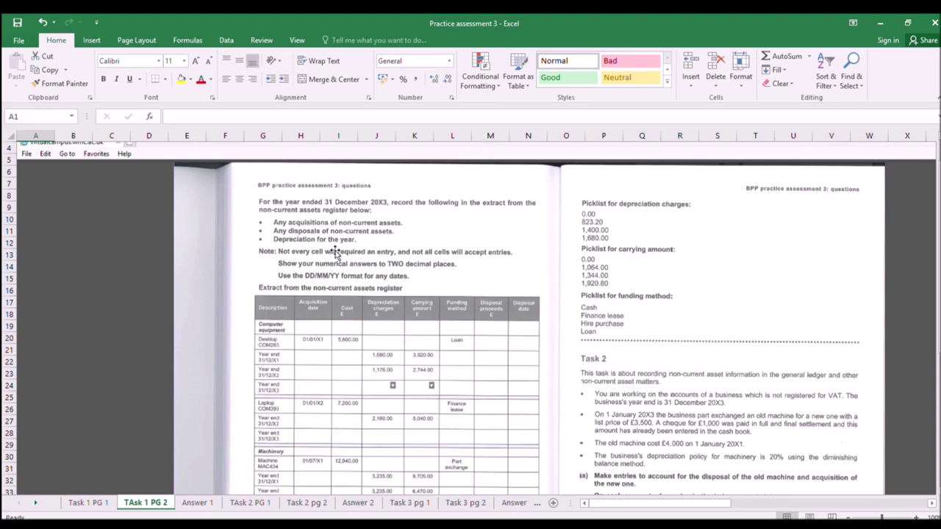
{"action": "scroll", "coordinate": [325, 266], "scroll_direction": "down", "scroll_amount": 1}
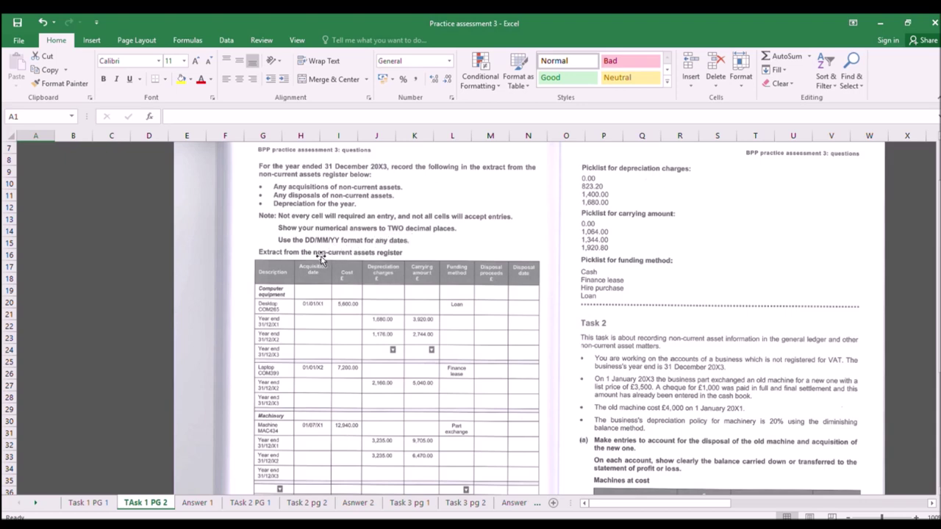
{"action": "scroll", "coordinate": [317, 266], "scroll_direction": "down", "scroll_amount": 1}
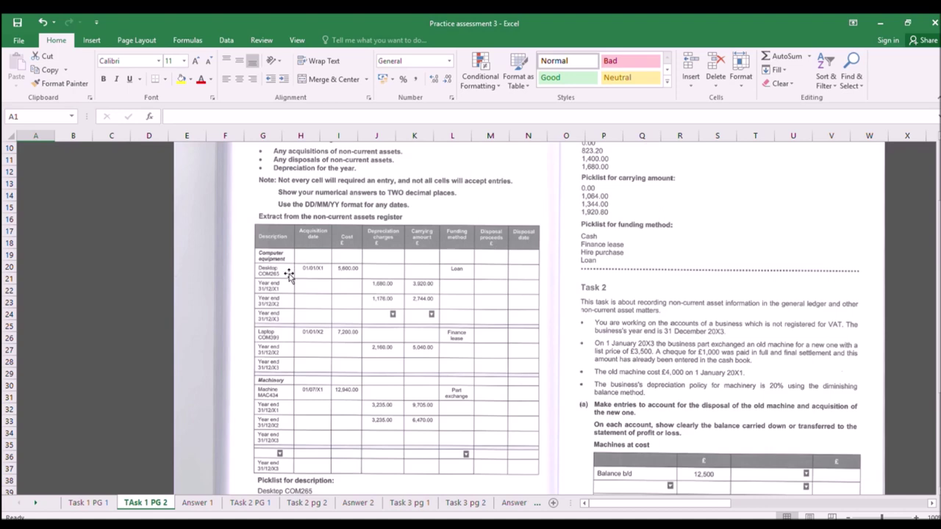
{"action": "left_click", "coordinate": [84, 501]}
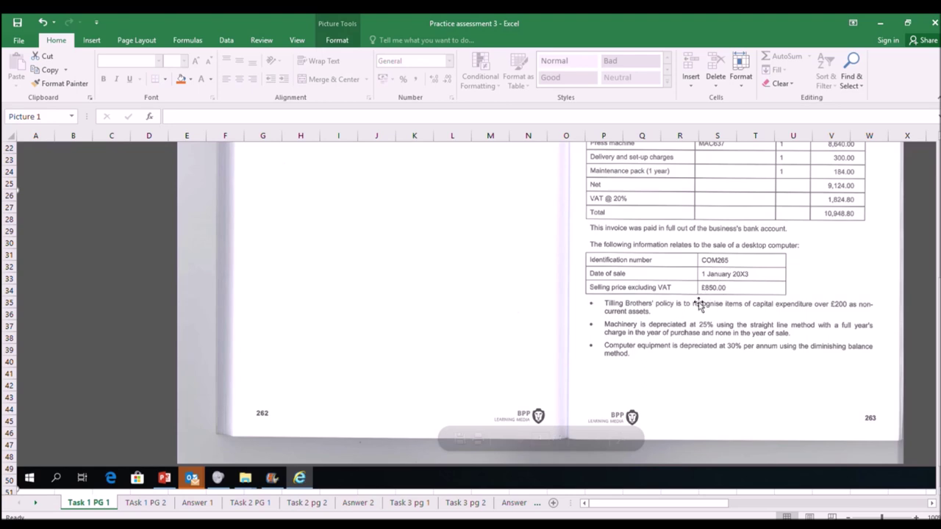
{"action": "left_click", "coordinate": [164, 501]}
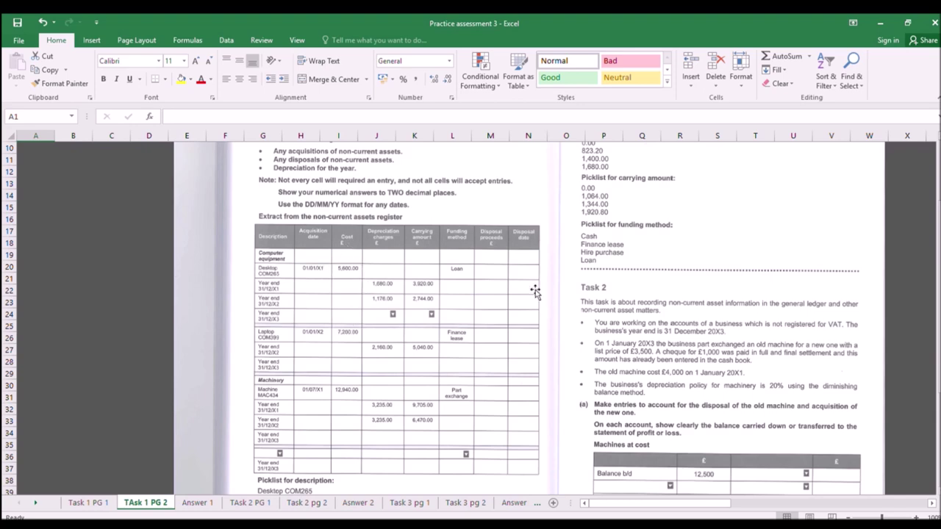
Step: Add a text box reading 1/1/X3 in the Disposal date cell of the desktop's Year end 31/12/X3 row
{"action": "left_click", "coordinate": [91, 40]}
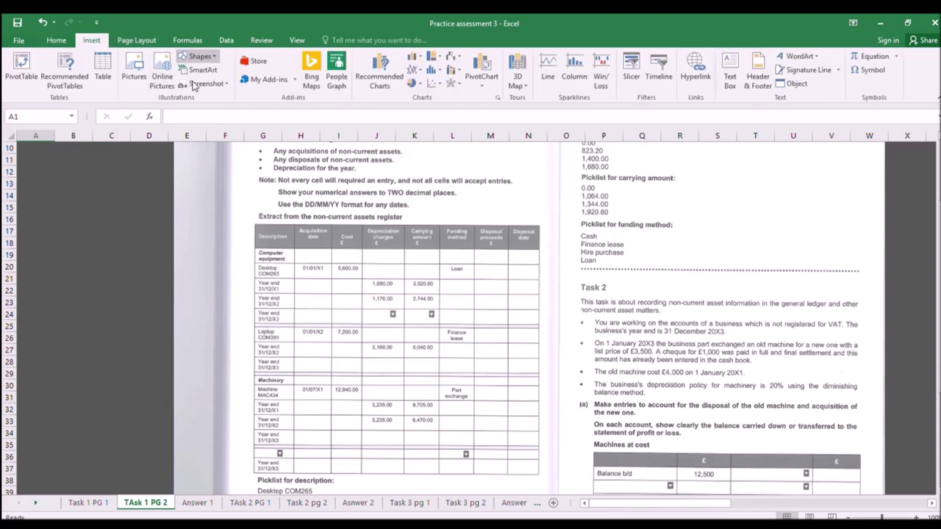
{"action": "left_click", "coordinate": [730, 76]}
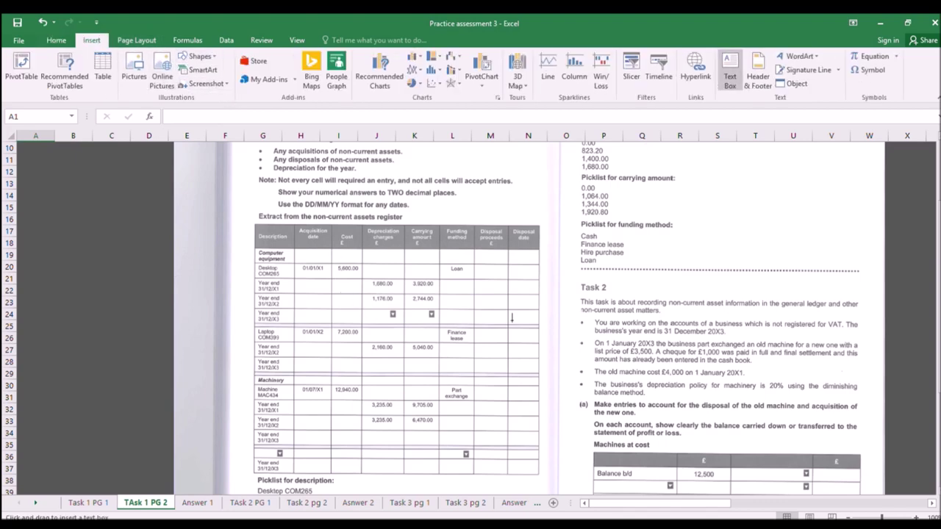
{"action": "left_click_drag", "start_coordinate": [505, 309], "coordinate": [556, 326]}
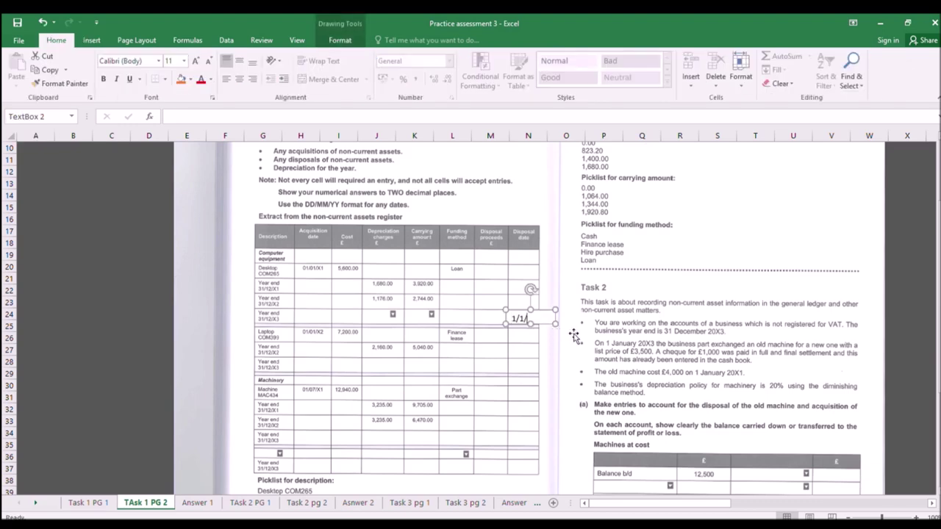
{"action": "left_click", "coordinate": [489, 317]}
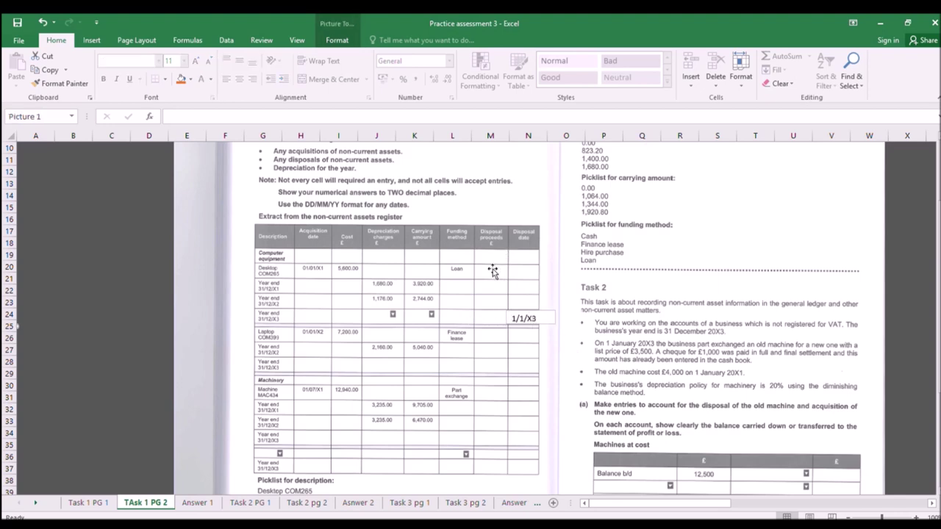
Step: Check the desktop computer's selling price on Task 1 PG 1 and return to the register on TAsk 1 PG 2
{"action": "left_click", "coordinate": [88, 503]}
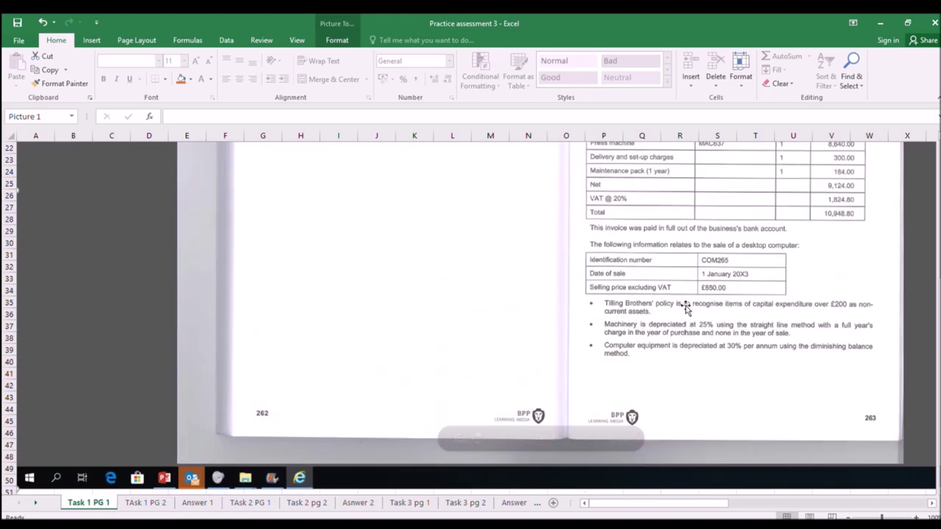
{"action": "left_click", "coordinate": [197, 502]}
{"action": "left_click", "coordinate": [146, 502]}
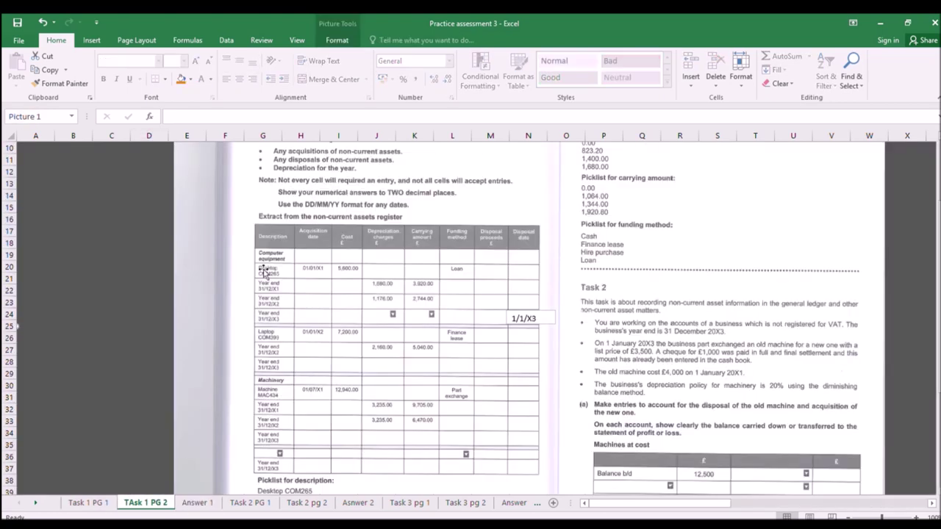
{"action": "left_click", "coordinate": [91, 40]}
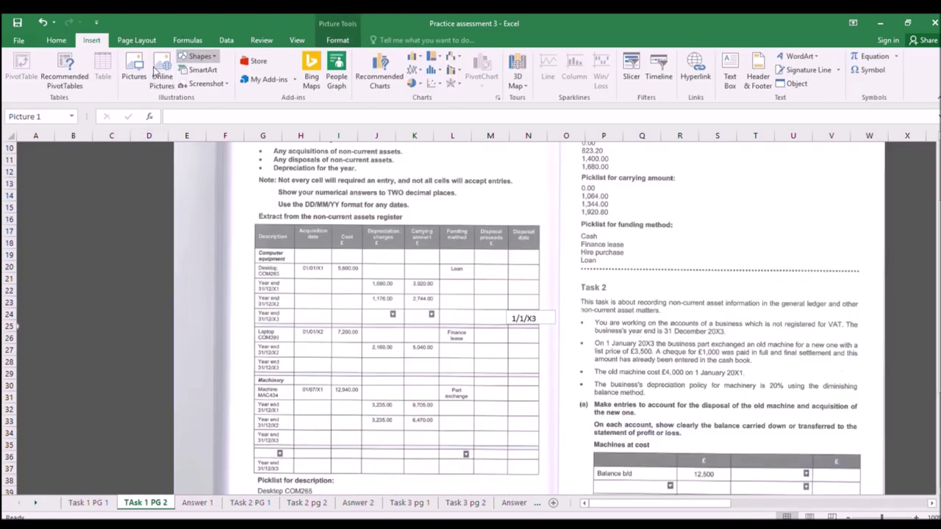
{"action": "key", "text": "alt+n"}
{"action": "key", "text": "x"}
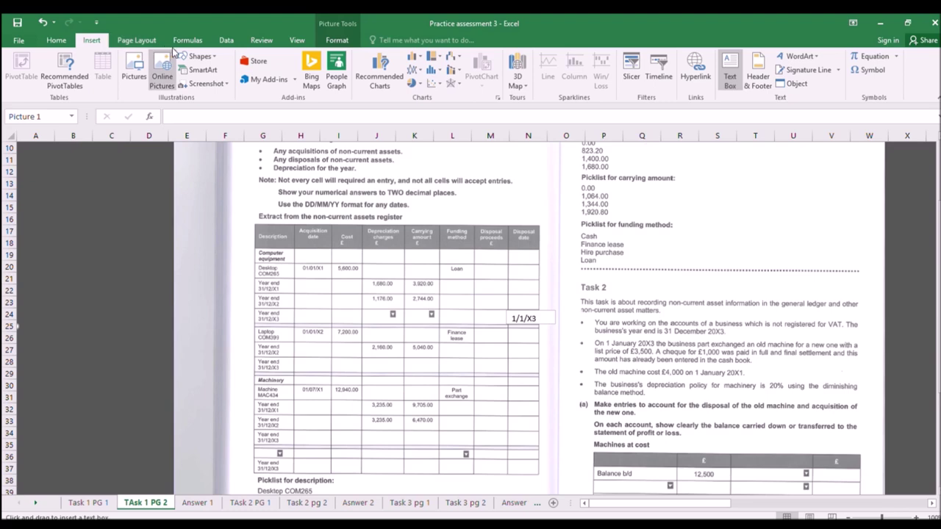
{"action": "key", "text": "Escape"}
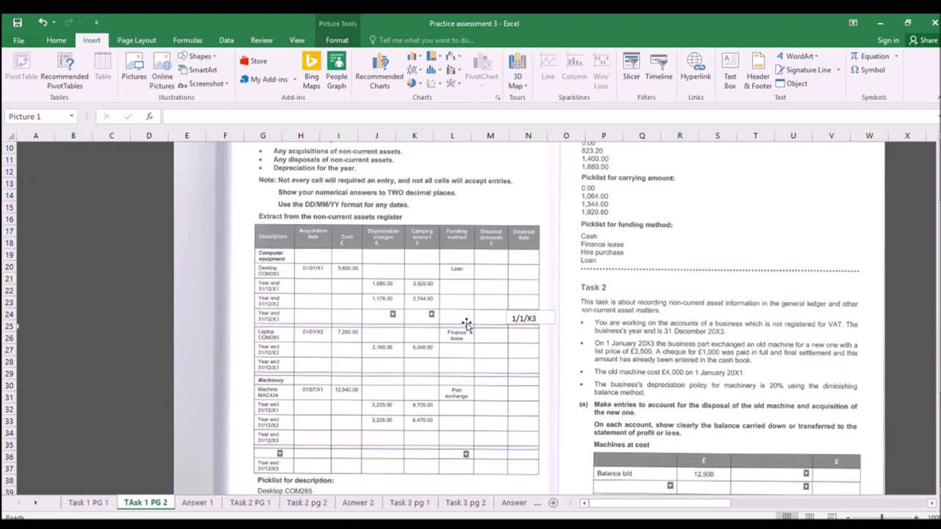
{"action": "mouse_move", "coordinate": [470, 309]}
{"action": "left_mouse_down"}
{"action": "mouse_move", "coordinate": [503, 319]}
{"action": "mouse_move", "coordinate": [474, 308]}
{"action": "left_mouse_up"}
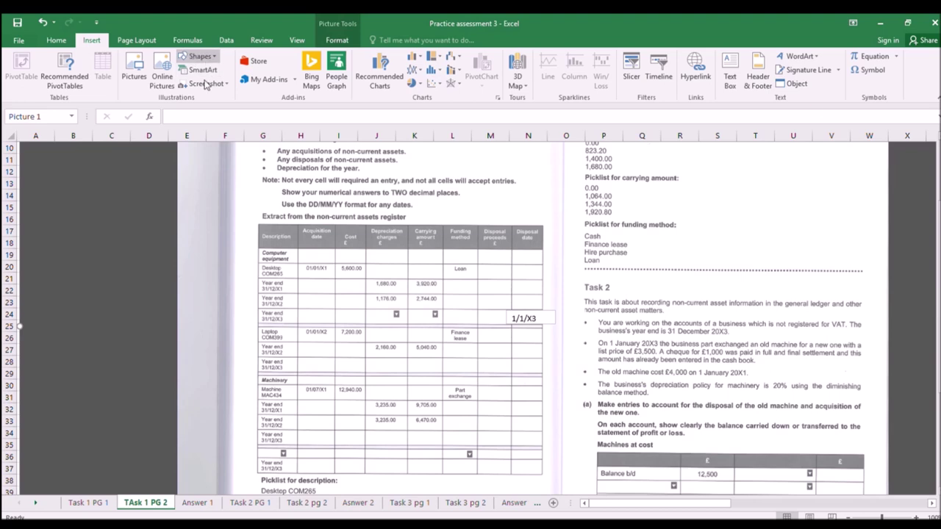
Step: Add a text box reading 850 in the desktop's Disposal proceeds cell for year end 31/12/X3 and nudge the date box clear of it
{"action": "key", "text": "alt+n"}
{"action": "key", "text": "x"}
{"action": "left_click_drag", "start_coordinate": [496, 324], "coordinate": [510, 328]}
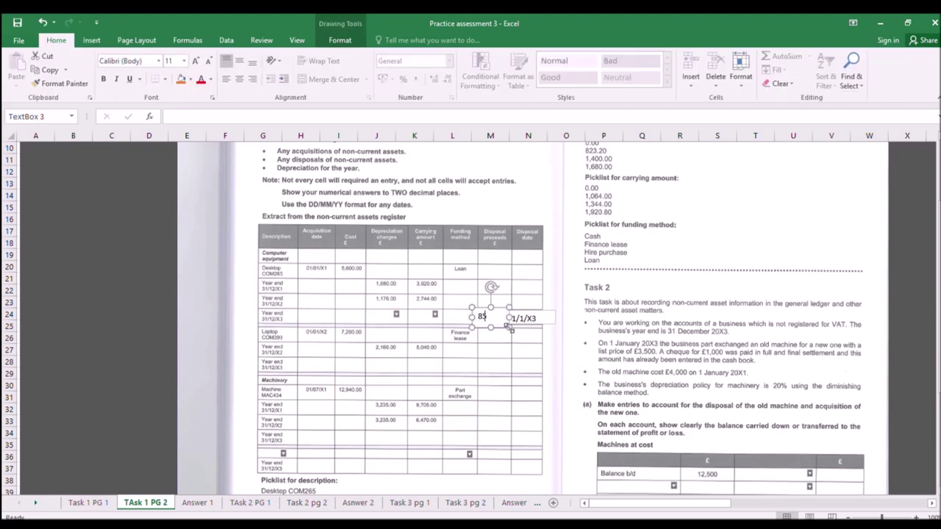
{"action": "left_click", "coordinate": [528, 313]}
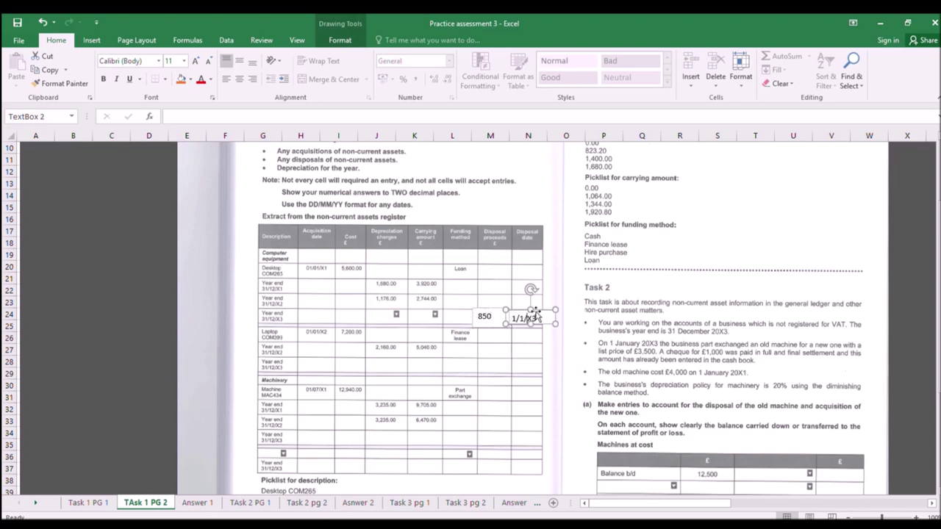
{"action": "left_click_drag", "start_coordinate": [528, 313], "coordinate": [534, 312]}
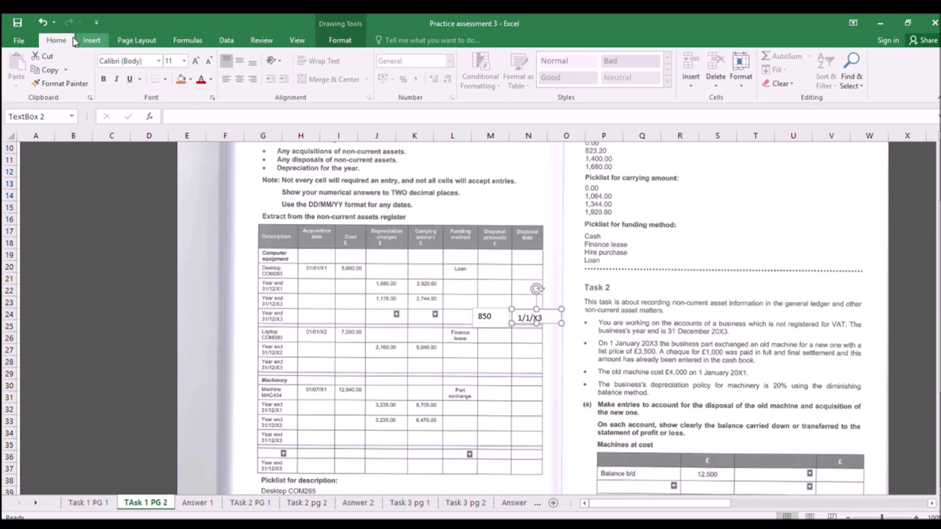
Step: Add text boxes reading 0 in the Depreciation charges and Carrying amount cells of the desktop's Year end 31/12/X3 row
{"action": "left_click", "coordinate": [91, 40]}
{"action": "key", "text": "alt+n"}
{"action": "key", "text": "x"}
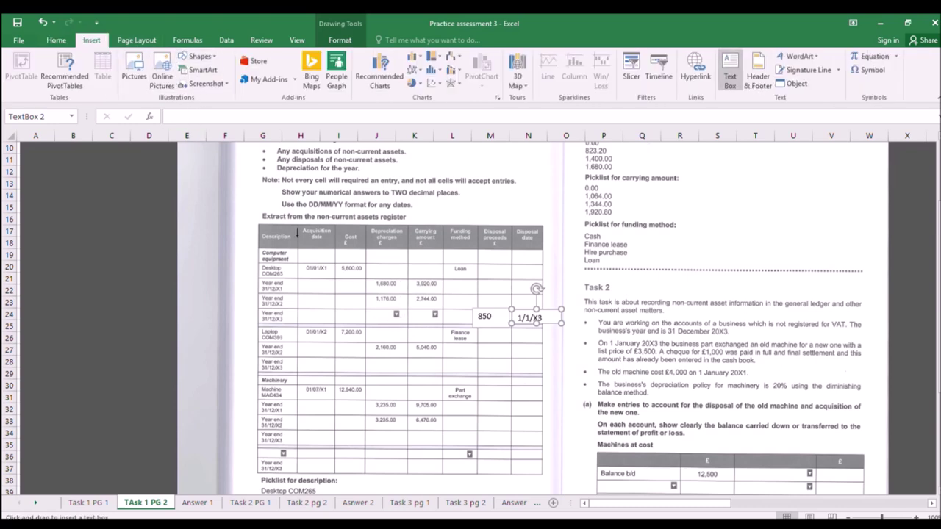
{"action": "left_click_drag", "start_coordinate": [362, 309], "coordinate": [409, 324]}
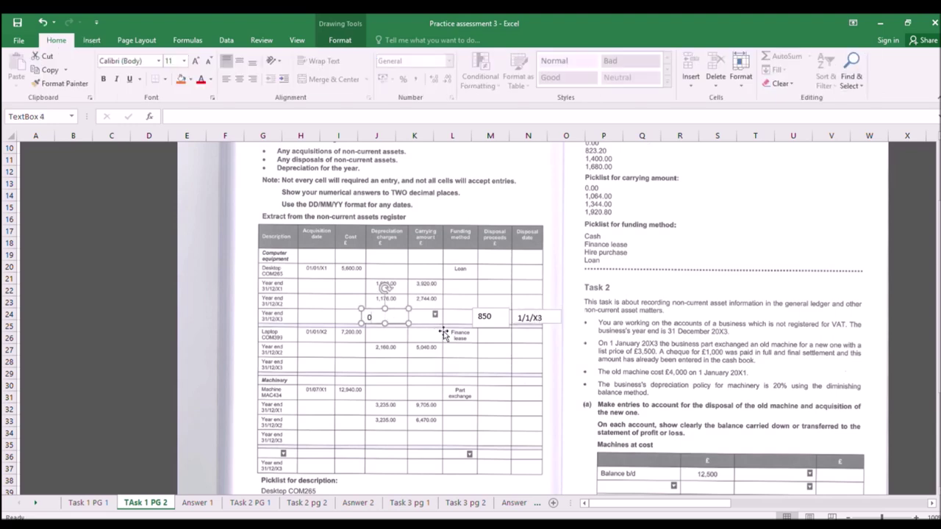
{"action": "left_click", "coordinate": [91, 40]}
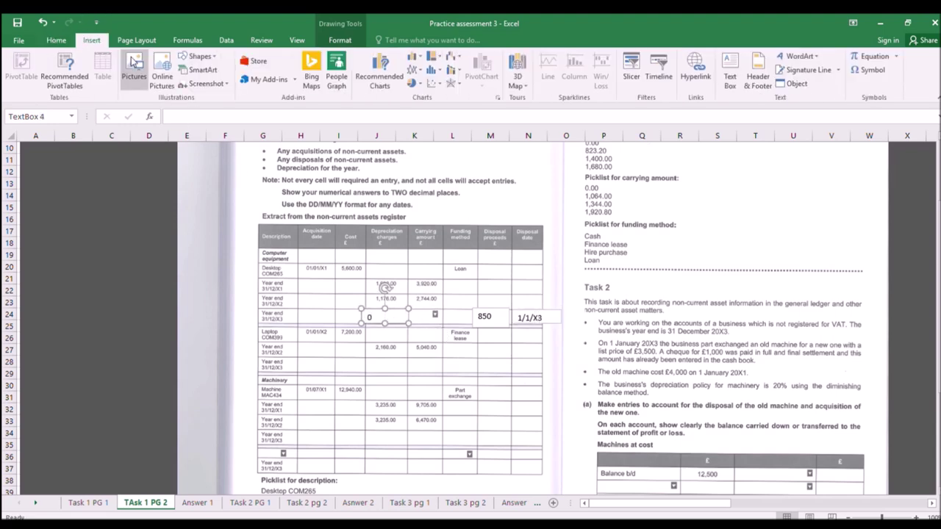
{"action": "key", "text": "alt+n"}
{"action": "key", "text": "x"}
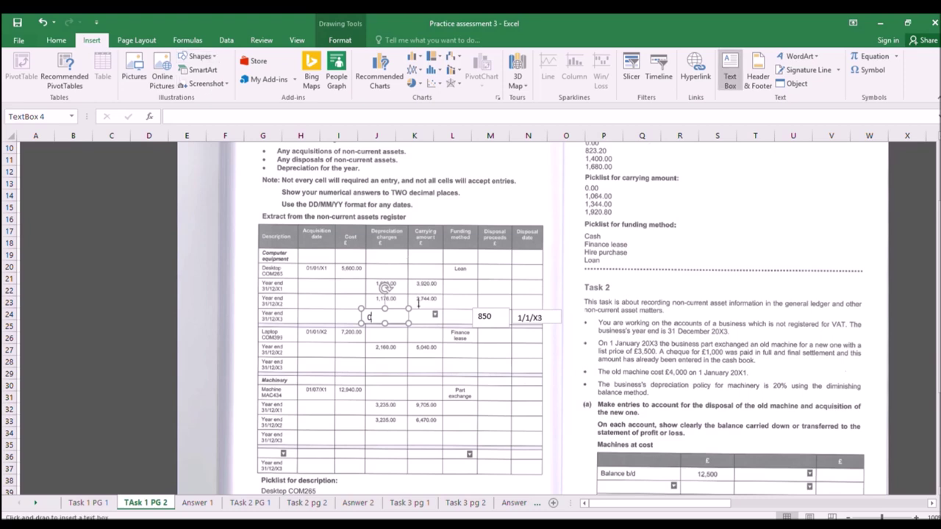
{"action": "left_click_drag", "start_coordinate": [412, 307], "coordinate": [445, 322]}
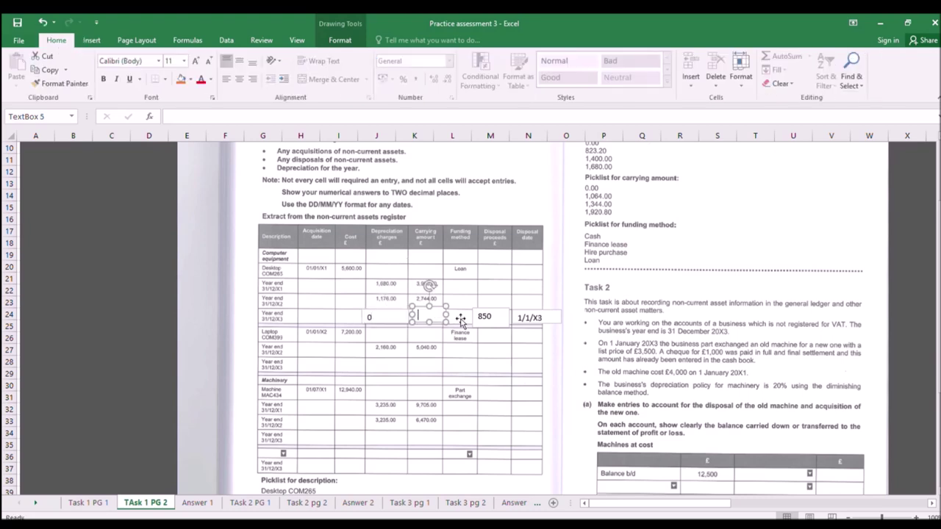
{"action": "left_click", "coordinate": [339, 342]}
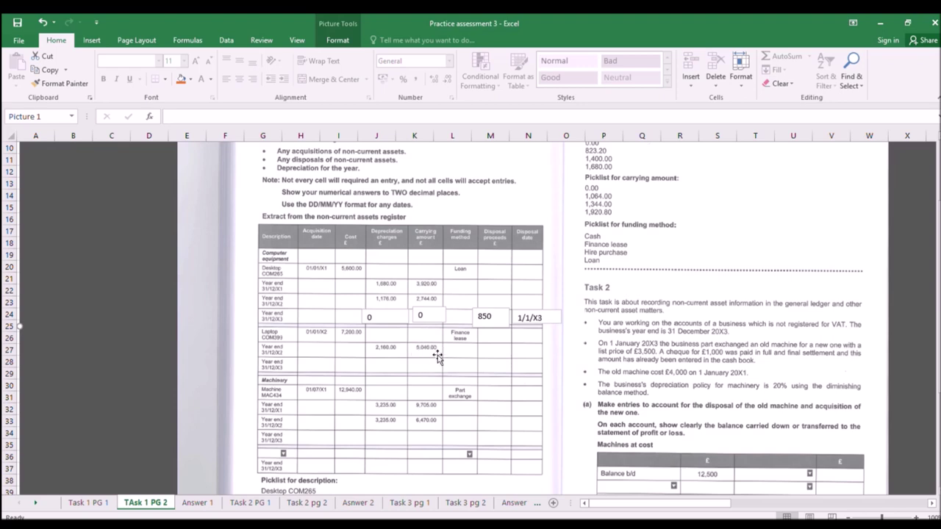
Step: Consult the computer equipment depreciation policy on Task 1 PG 1, and enter comp in A9 and 5040 in D9 of Answer 1
{"action": "left_click", "coordinate": [103, 500]}
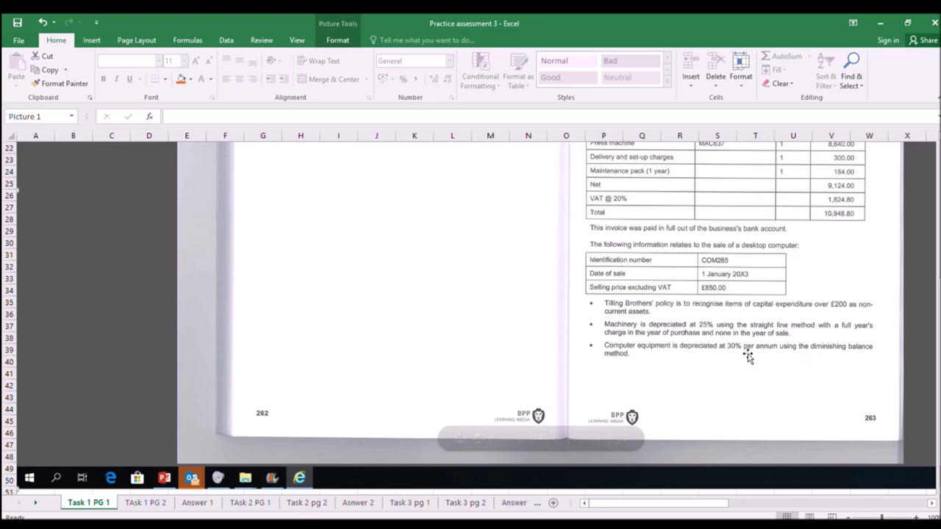
{"action": "left_click", "coordinate": [160, 504]}
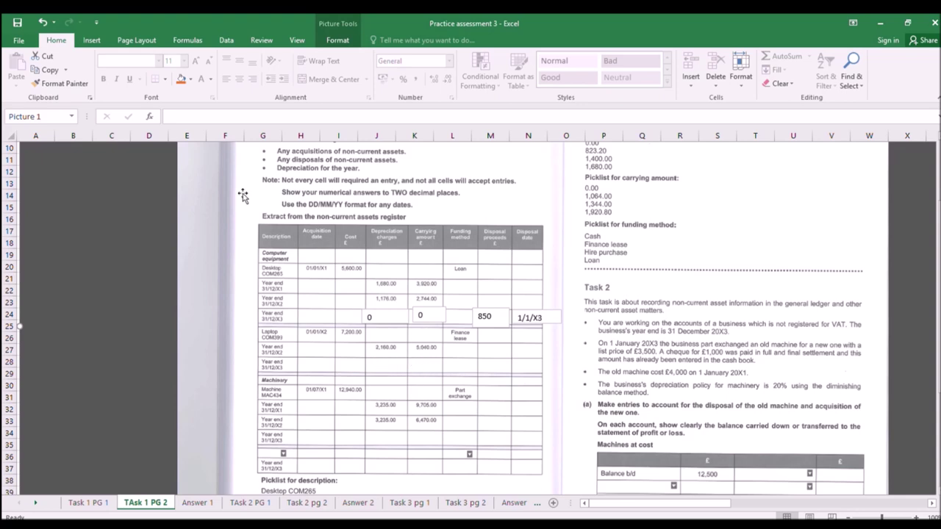
{"action": "left_click", "coordinate": [209, 502]}
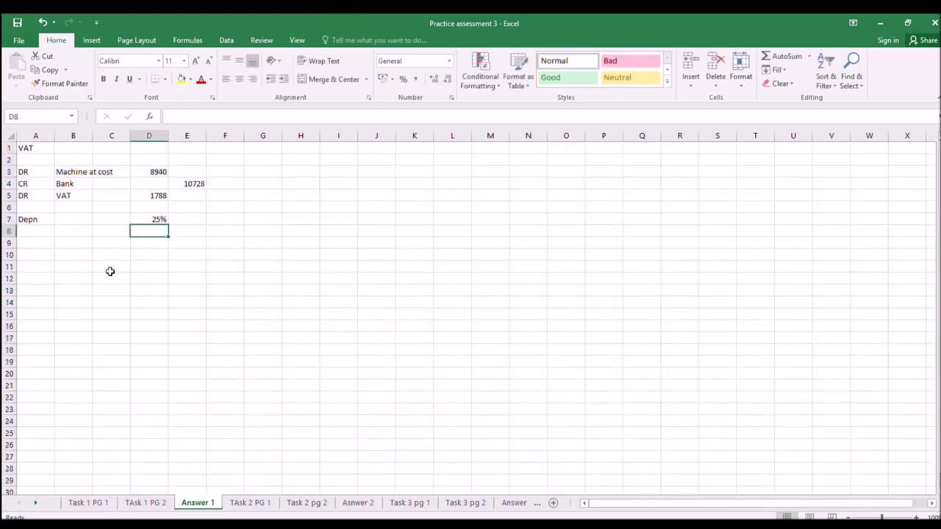
{"action": "left_click", "coordinate": [48, 244]}
{"action": "type", "text": "comp"}
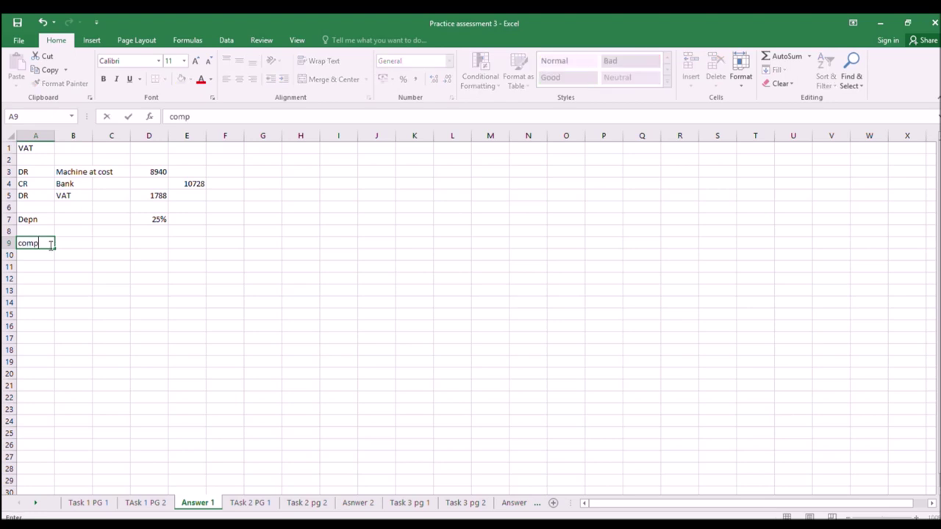
{"action": "key", "text": "Tab"}
{"action": "key", "text": "Tab"}
{"action": "key", "text": "Tab"}
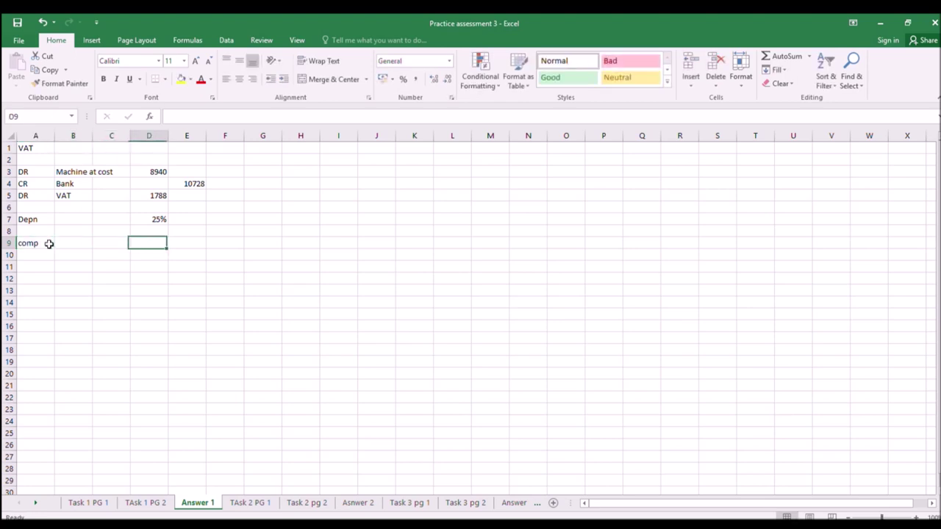
{"action": "type", "text": "50"}
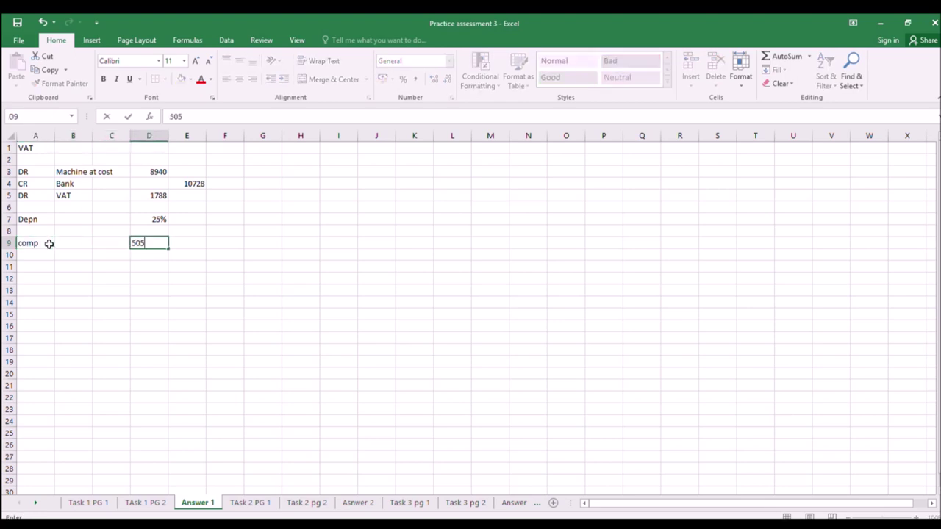
{"action": "type", "text": "40"}
Step: Calculate the laptop's depreciation in E9 as 30% of D9
{"action": "key", "text": "Tab"}
{"action": "type", "text": "="}
{"action": "key", "text": "Left"}
{"action": "type", "text": "*30%"}
{"action": "key", "text": "Return"}
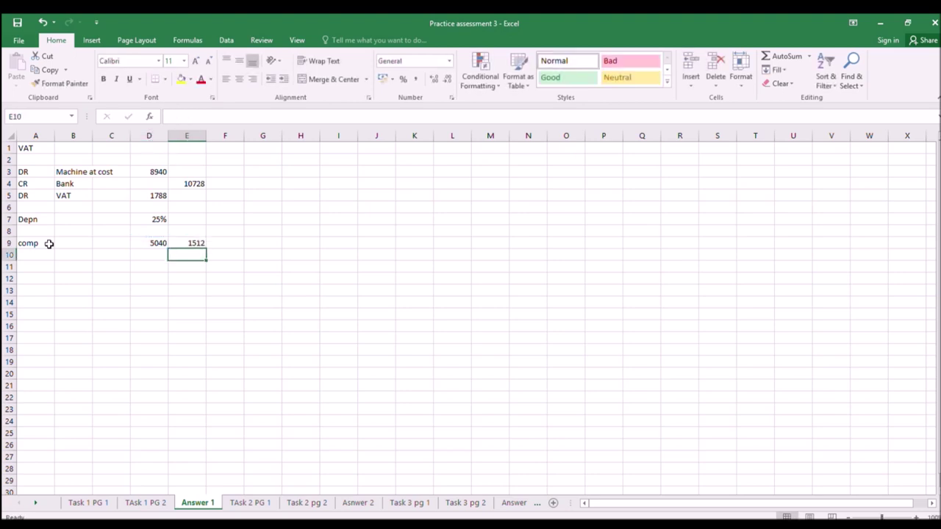
Step: Add a text box reading 1512 in the Depreciation charges cell of the laptop's Year end 31/12/X3 row on TAsk 1 PG 2
{"action": "left_click", "coordinate": [102, 502]}
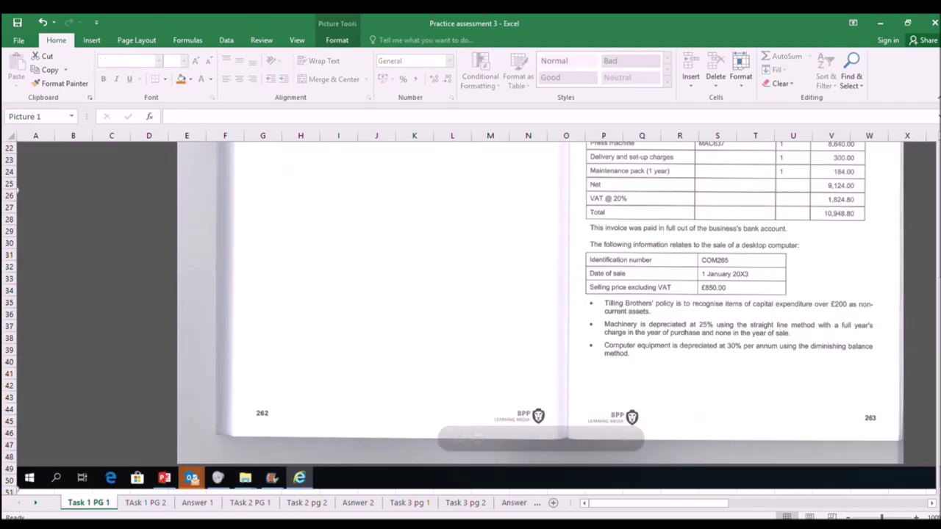
{"action": "left_click", "coordinate": [156, 503]}
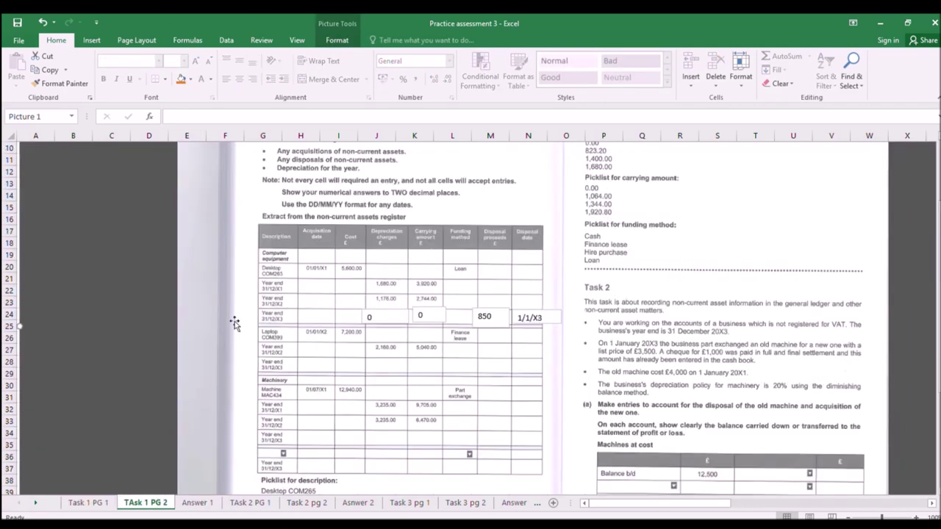
{"action": "left_click", "coordinate": [92, 41]}
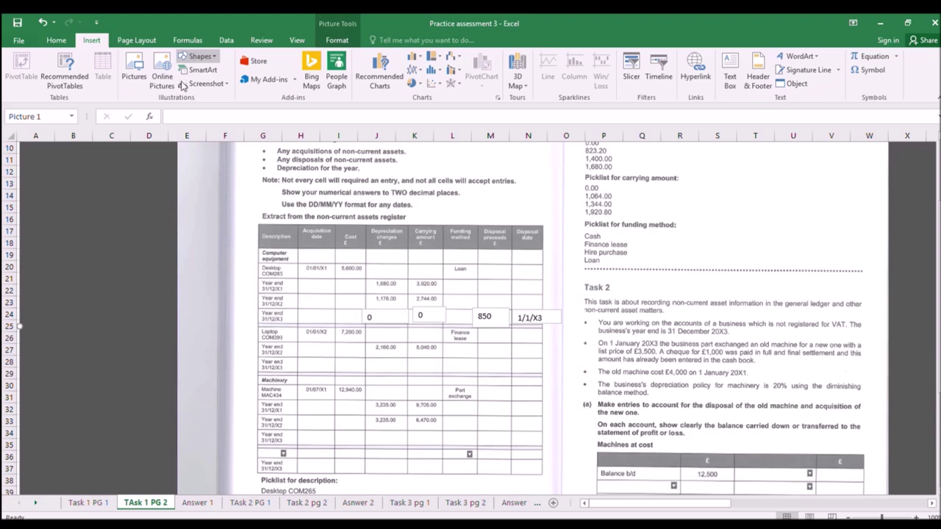
{"action": "left_click", "coordinate": [729, 76]}
{"action": "left_click_drag", "start_coordinate": [380, 378], "coordinate": [410, 378]}
{"action": "type", "text": "1512"}
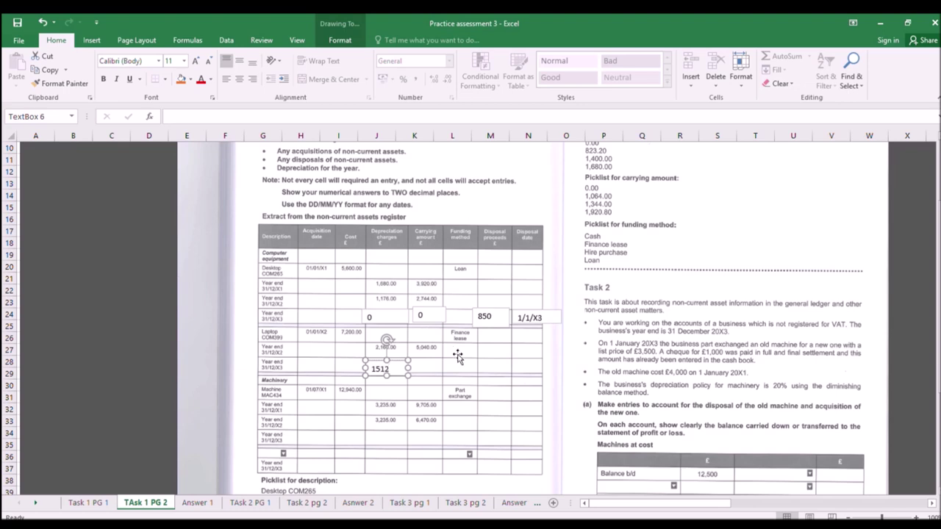
{"action": "left_click", "coordinate": [457, 356]}
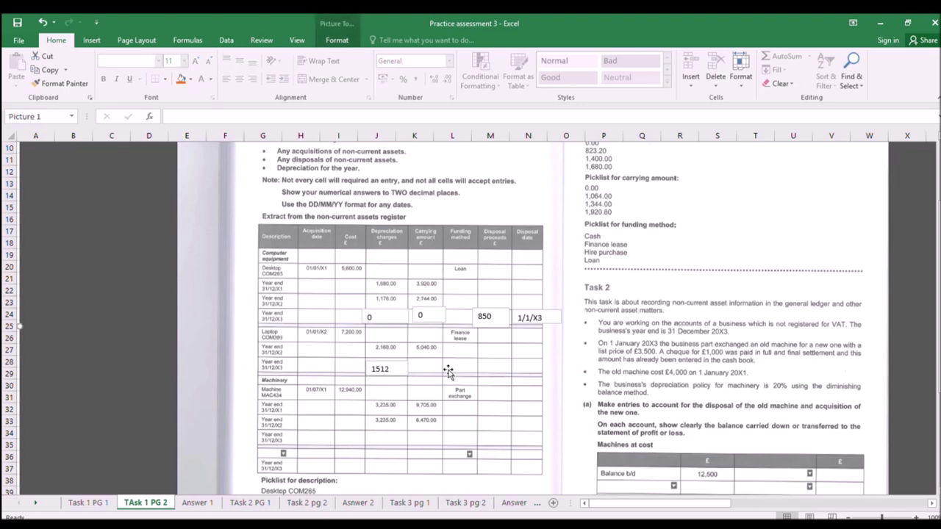
Step: Calculate the laptop's carrying amount in F9 of Answer 1 as D9 minus E9
{"action": "left_click", "coordinate": [197, 502]}
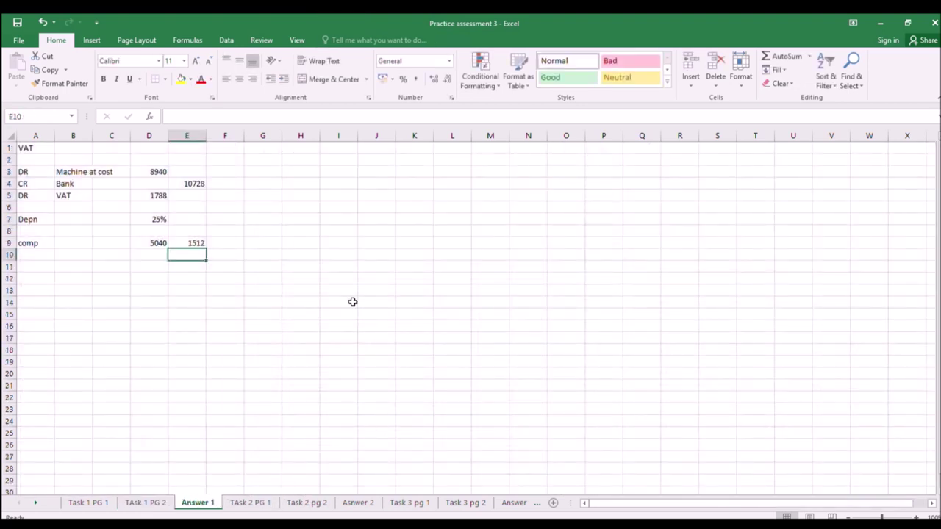
{"action": "left_click", "coordinate": [238, 243]}
{"action": "type", "text": "="}
{"action": "left_click", "coordinate": [159, 243]}
{"action": "type", "text": "-"}
{"action": "left_click", "coordinate": [180, 244]}
{"action": "key", "text": "Return"}
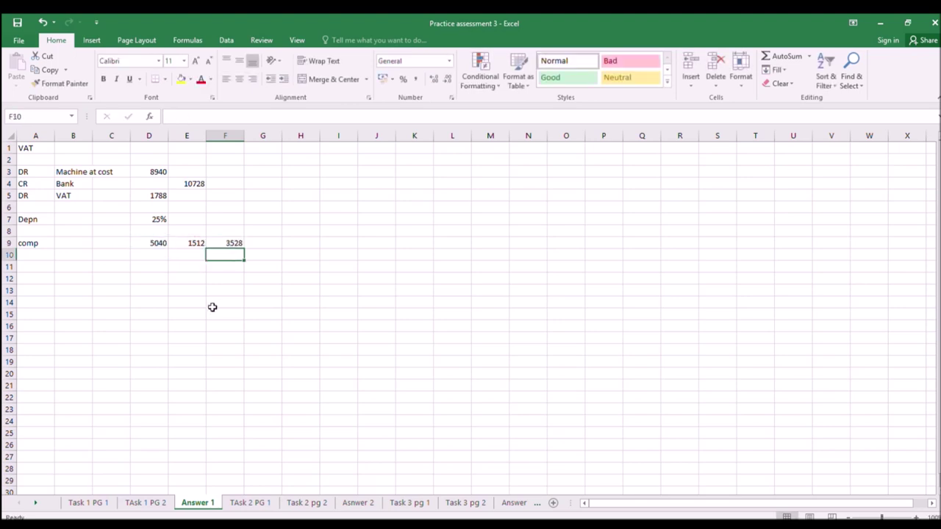
Step: Add a text box reading 3528 in the Carrying amount cell of the laptop's Year end 31/12/X3 row on TAsk 1 PG 2
{"action": "left_click", "coordinate": [95, 502]}
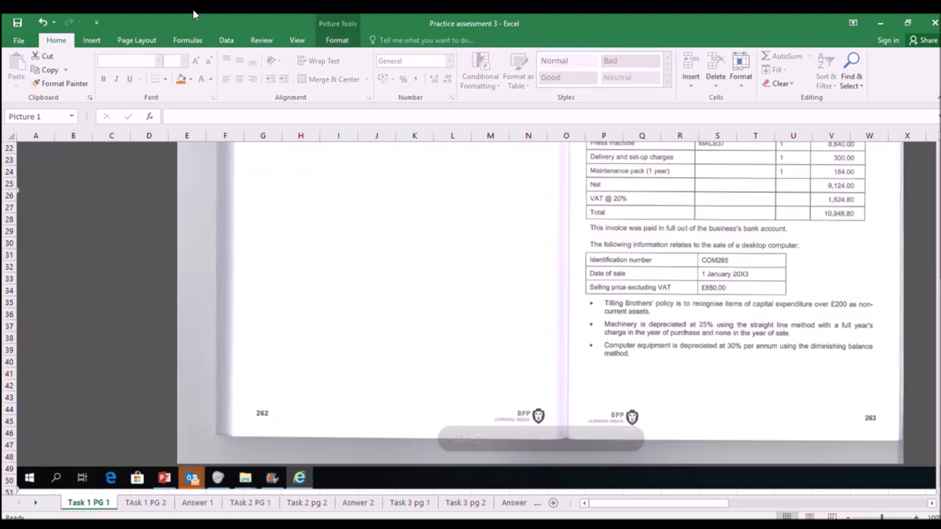
{"action": "left_click", "coordinate": [144, 504]}
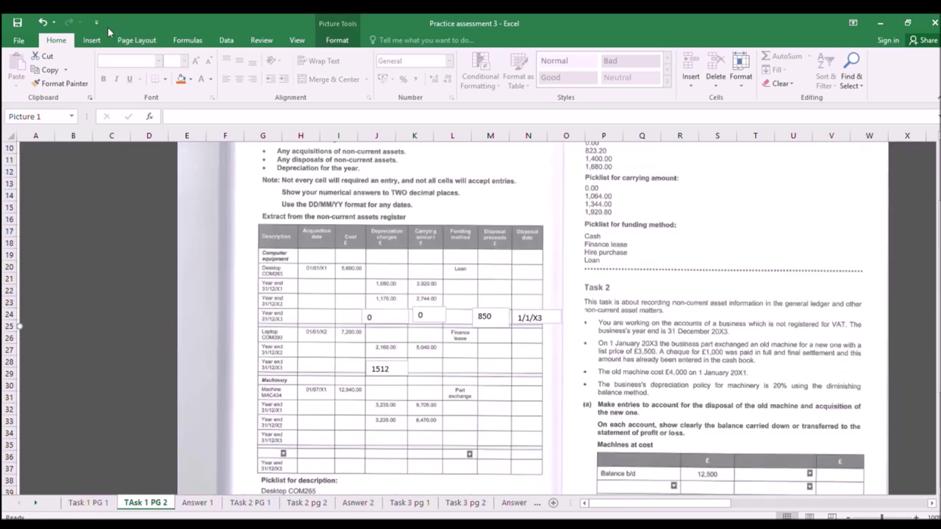
{"action": "left_click", "coordinate": [83, 39]}
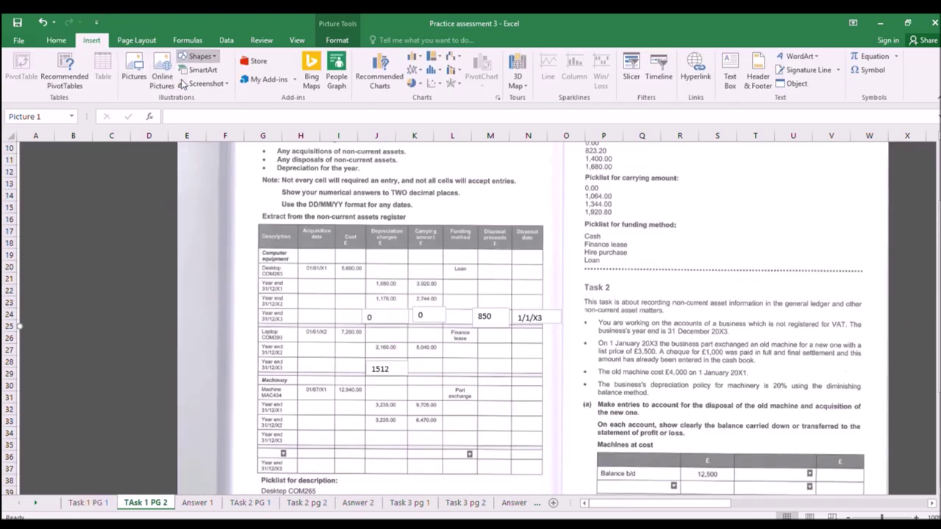
{"action": "key", "text": "alt+n"}
{"action": "key", "text": "x"}
{"action": "left_click_drag", "start_coordinate": [442, 311], "coordinate": [448, 380]}
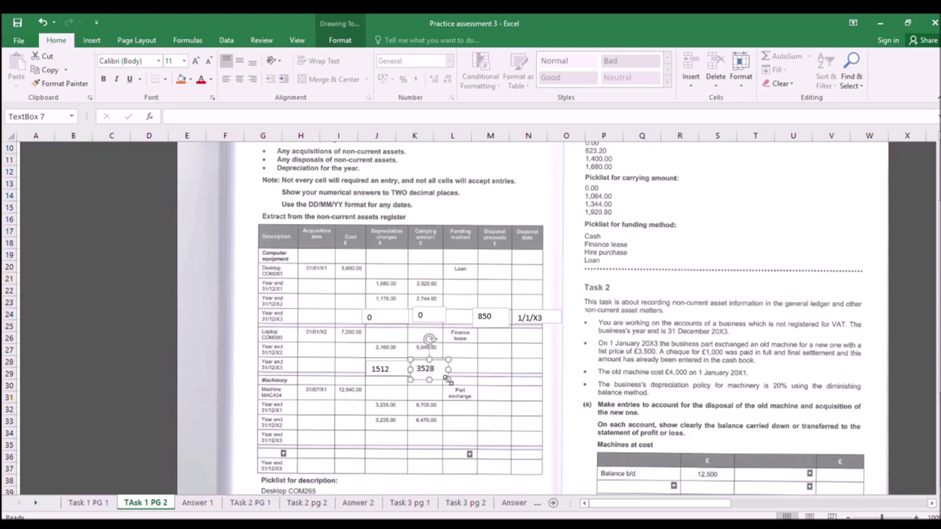
{"action": "left_click", "coordinate": [507, 373]}
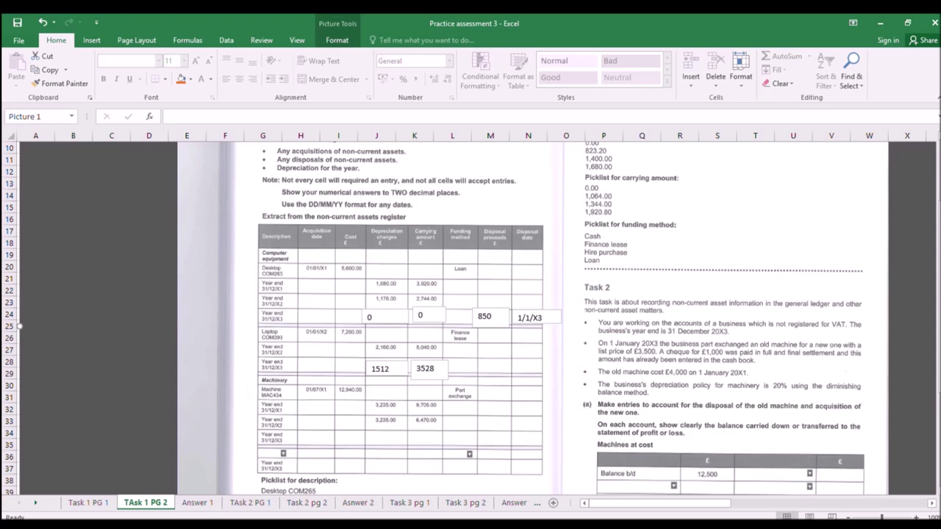
Step: Consult the machinery depreciation policy on Task 1 PG 1, and add a 3235 text box as machine MAC434's Year end 31/12/X3 depreciation charge on TAsk 1 PG 2
{"action": "left_click", "coordinate": [77, 507]}
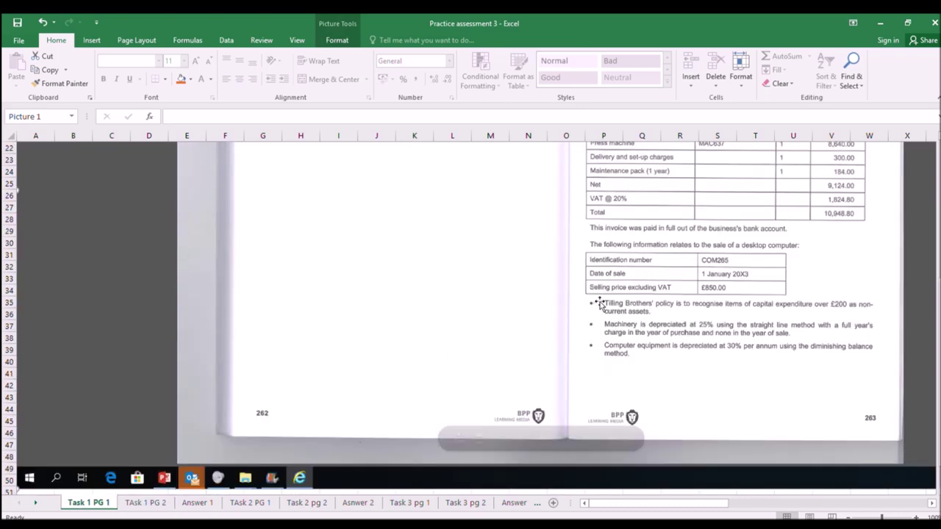
{"action": "scroll", "coordinate": [596, 301], "scroll_direction": "up", "scroll_amount": 3}
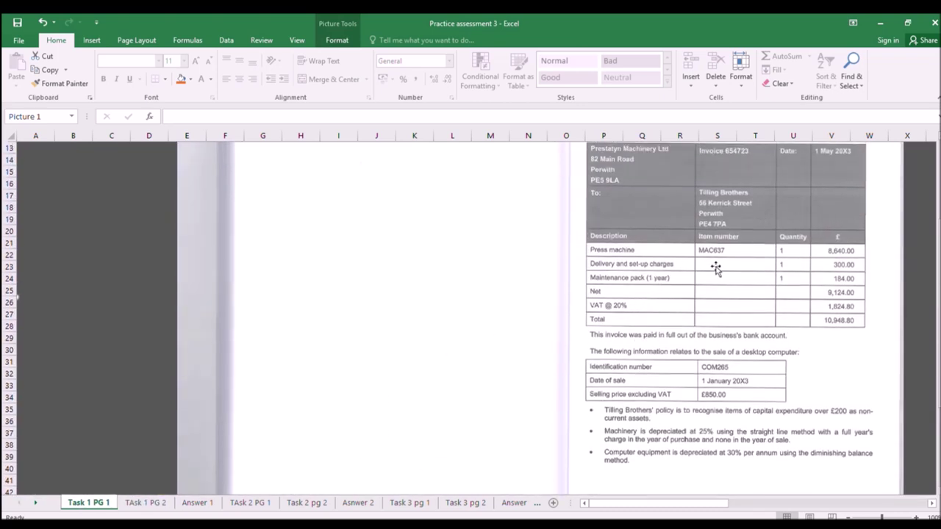
{"action": "left_click", "coordinate": [162, 503]}
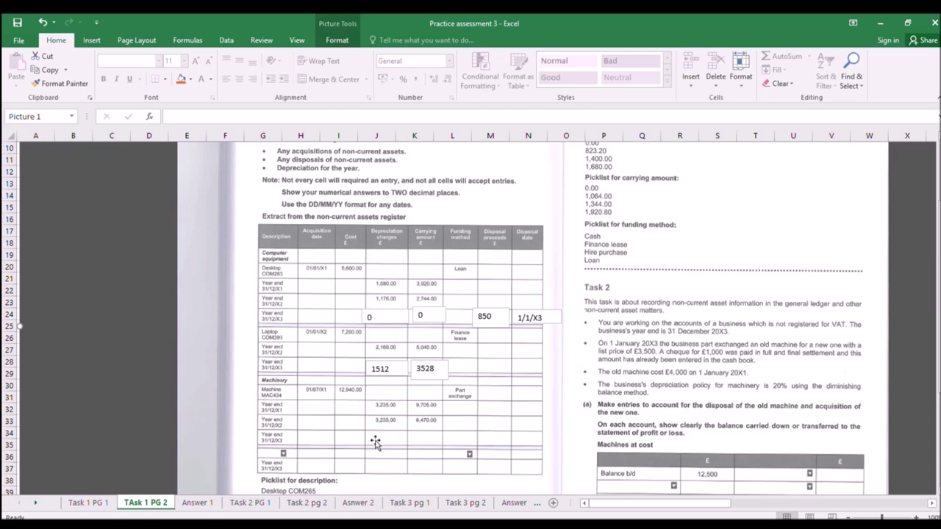
{"action": "left_click", "coordinate": [92, 41]}
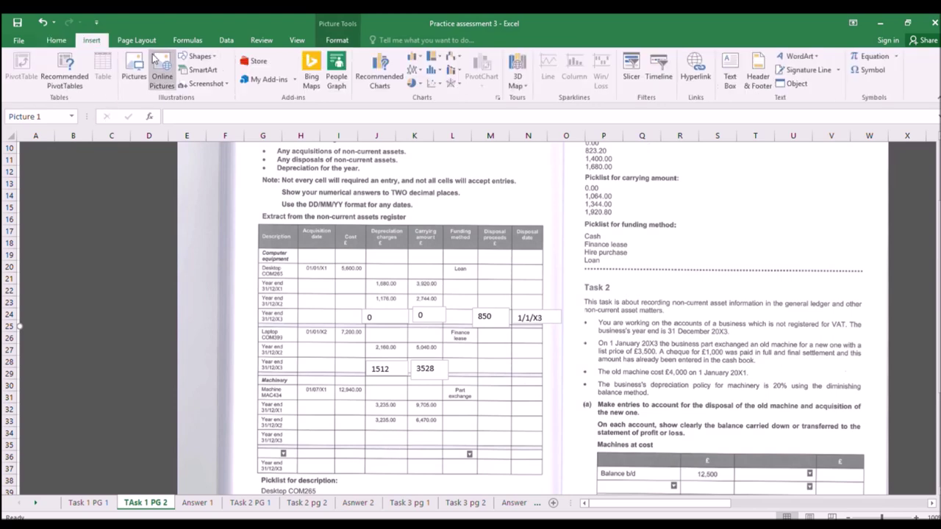
{"action": "left_click", "coordinate": [730, 74]}
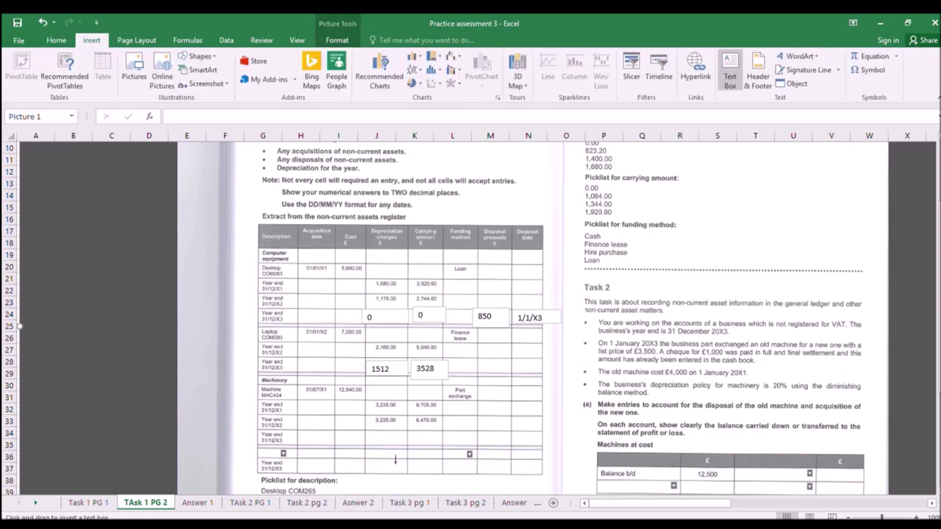
{"action": "left_click_drag", "start_coordinate": [366, 431], "coordinate": [406, 444]}
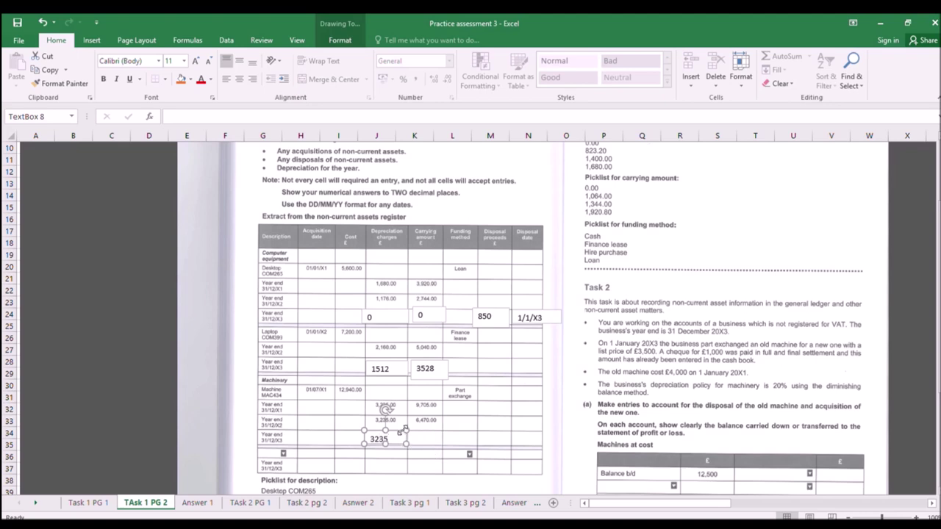
Step: Duplicate the 3235 text box into the Carrying amount cell of machine MAC434's Year end 31/12/X3 row
{"action": "key", "text": "ctrl+c"}
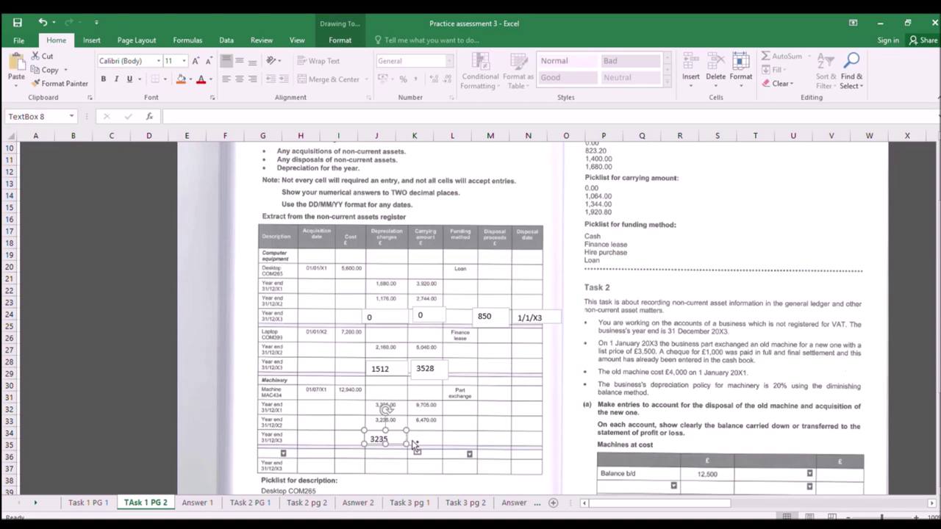
{"action": "key", "text": "ctrl+v"}
{"action": "left_click_drag", "start_coordinate": [405, 441], "coordinate": [439, 434]}
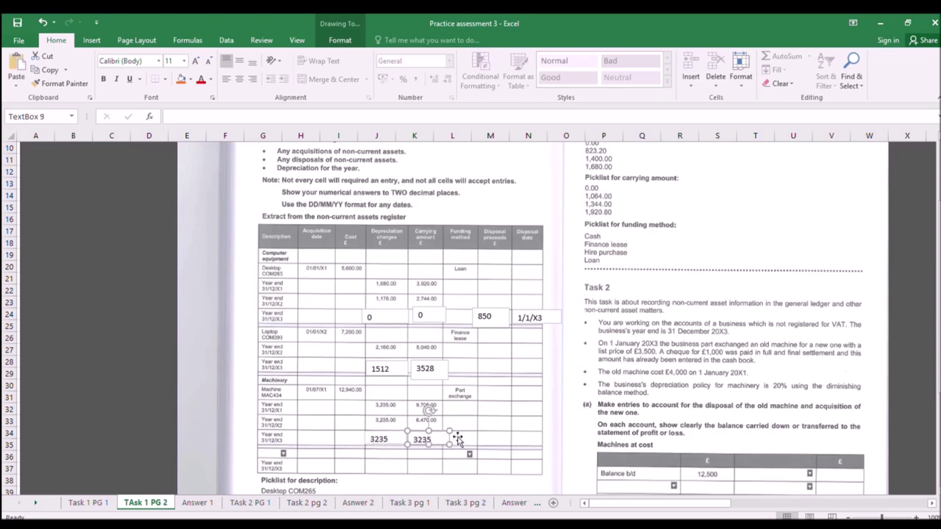
{"action": "left_click", "coordinate": [466, 429]}
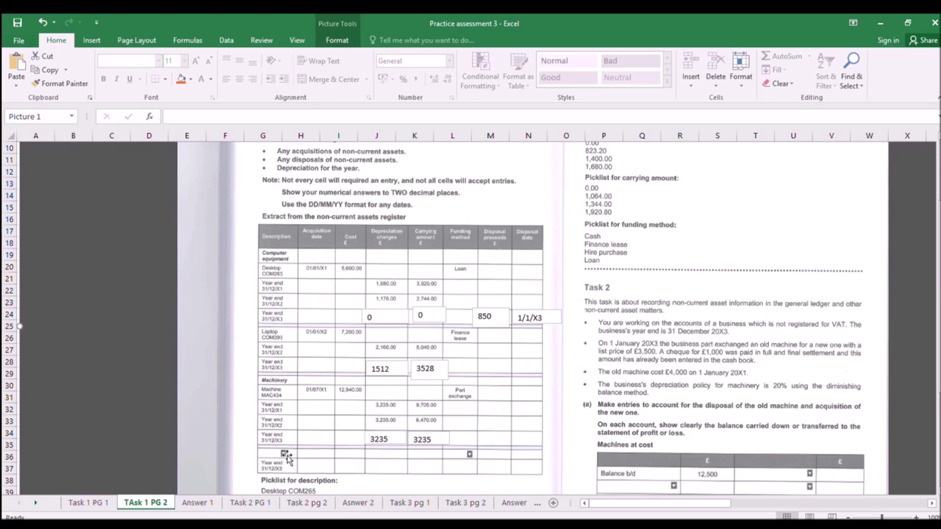
Step: Consult the description picklist and add a text box reading MAC 637 in the Description cell of the blank machinery row
{"action": "scroll", "coordinate": [705, 261], "scroll_direction": "up", "scroll_amount": 2}
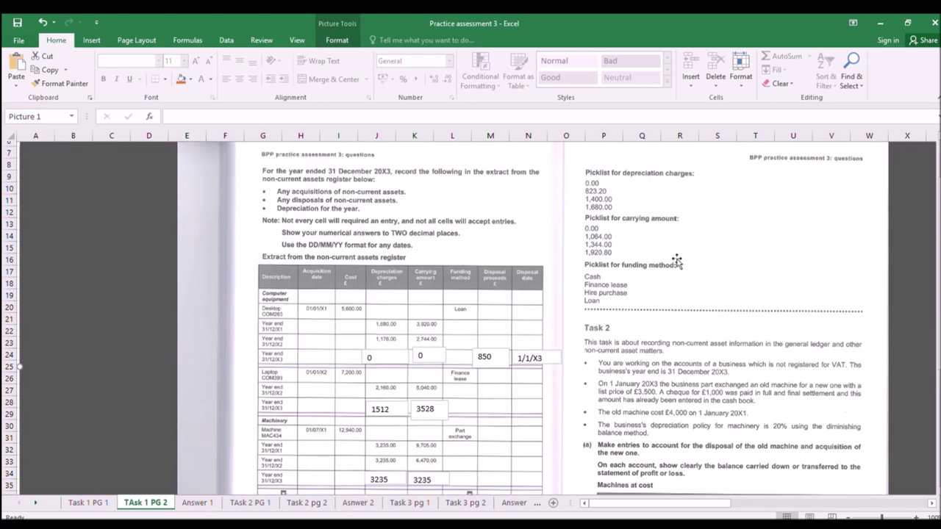
{"action": "scroll", "coordinate": [674, 261], "scroll_direction": "down", "scroll_amount": 4}
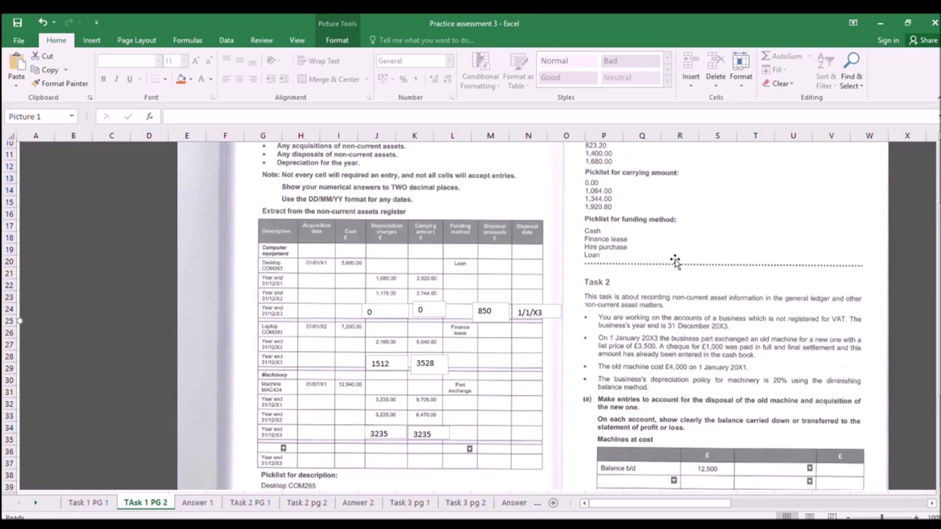
{"action": "scroll", "coordinate": [674, 261], "scroll_direction": "down", "scroll_amount": 1}
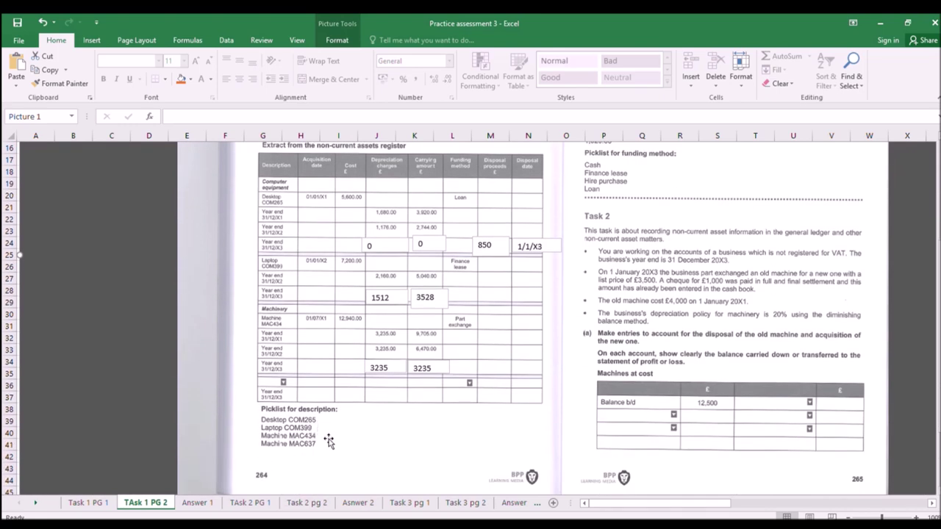
{"action": "left_click", "coordinate": [91, 40]}
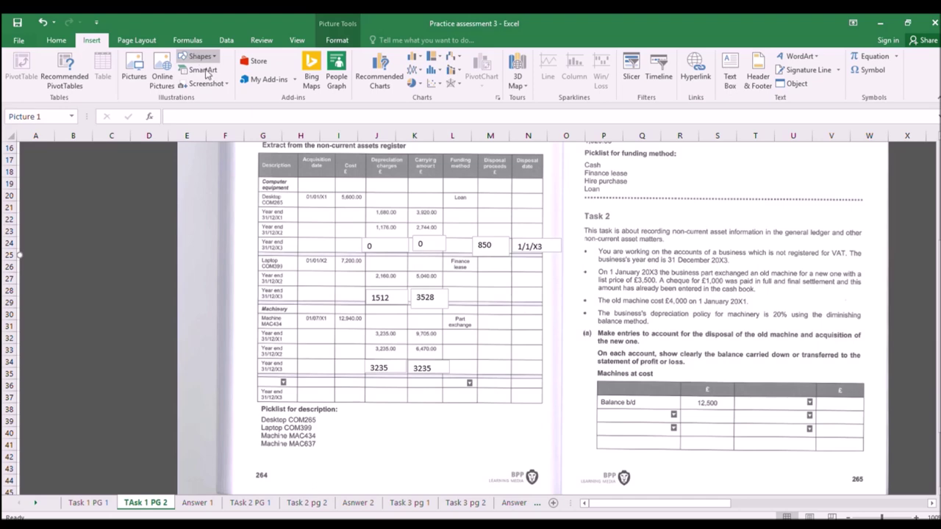
{"action": "key", "text": "alt+n"}
{"action": "key", "text": "x"}
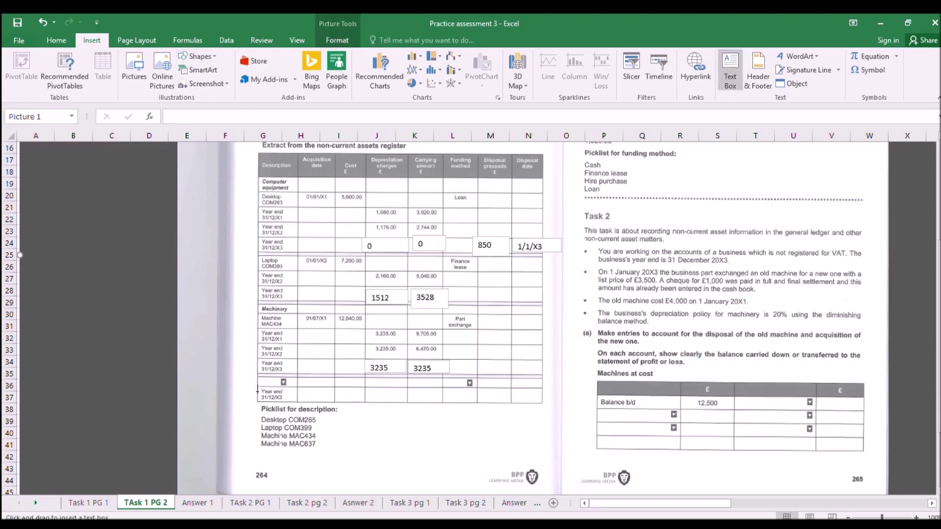
{"action": "left_click_drag", "start_coordinate": [254, 378], "coordinate": [302, 391]}
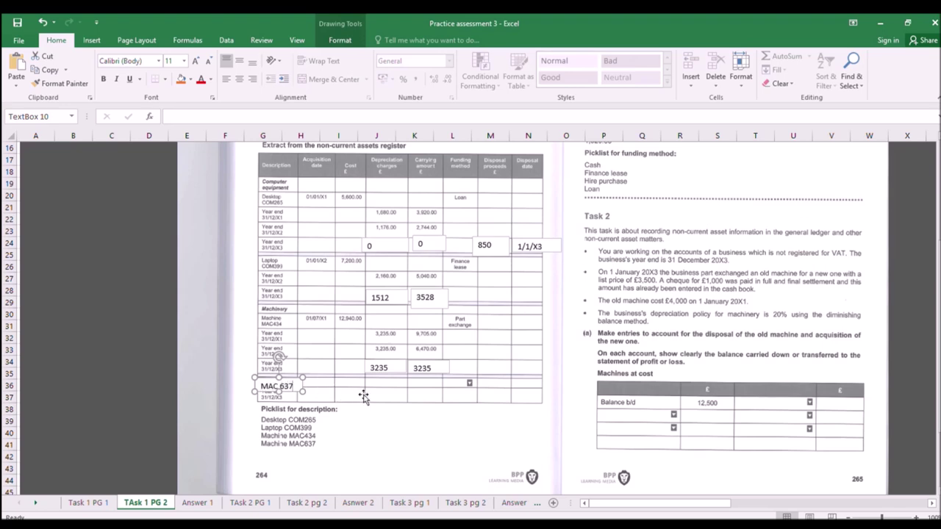
{"action": "left_click", "coordinate": [404, 385]}
Step: Add a text box reading Cash in the Funding method cell of the new machine's row, and shift the MAC 637 text box up off the Year end label
{"action": "left_click", "coordinate": [91, 40]}
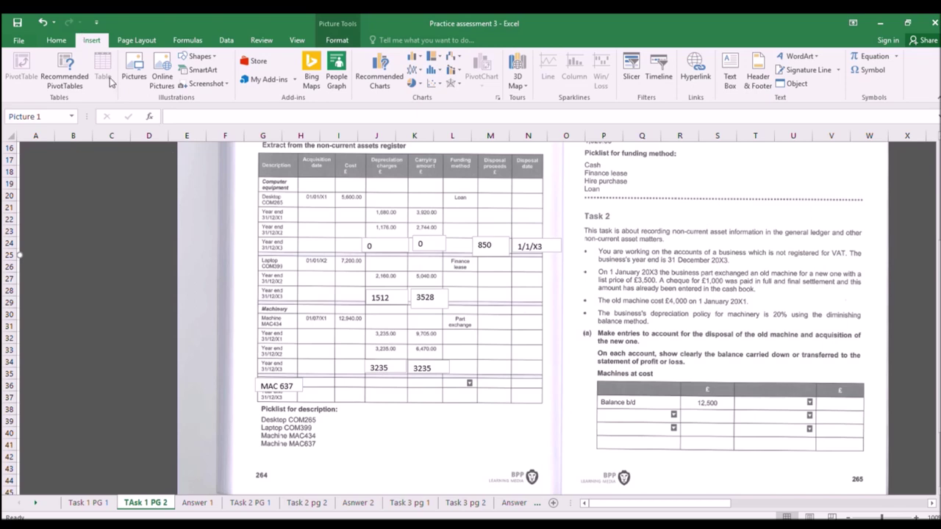
{"action": "scroll", "coordinate": [547, 387], "scroll_direction": "up", "scroll_amount": 3}
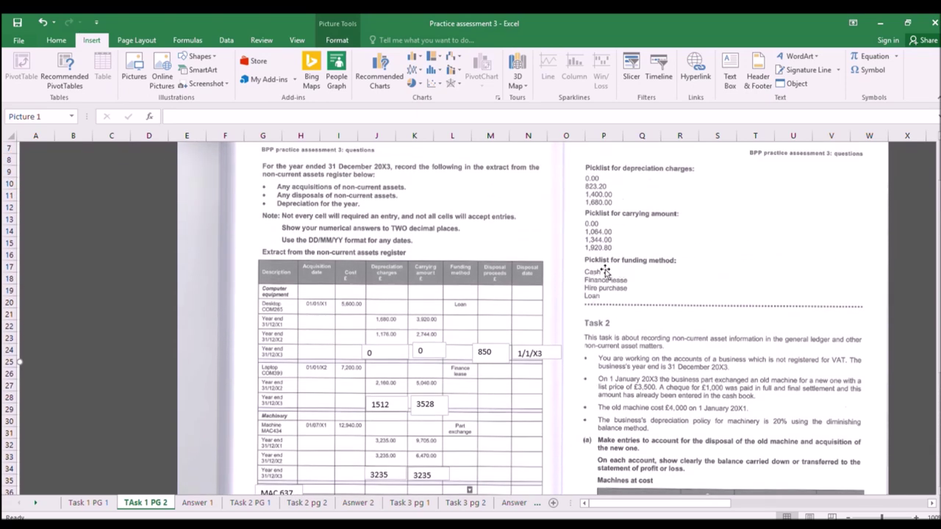
{"action": "scroll", "coordinate": [598, 328], "scroll_direction": "down", "scroll_amount": 3}
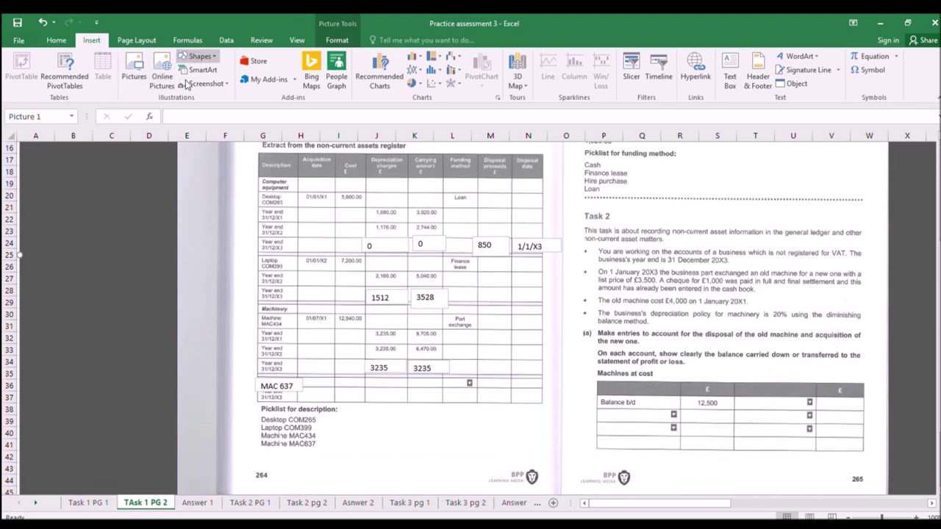
{"action": "left_click", "coordinate": [730, 76]}
{"action": "left_click_drag", "start_coordinate": [442, 376], "coordinate": [484, 392]}
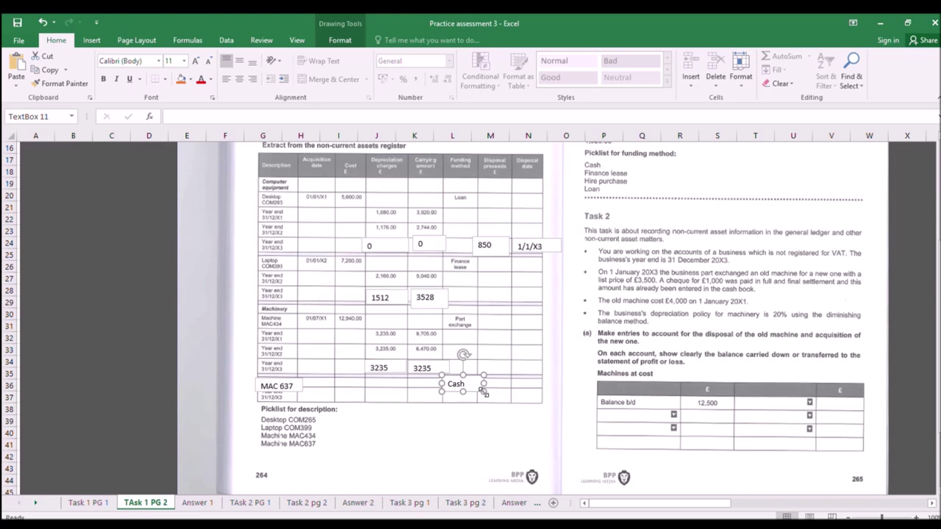
{"action": "left_click", "coordinate": [350, 391]}
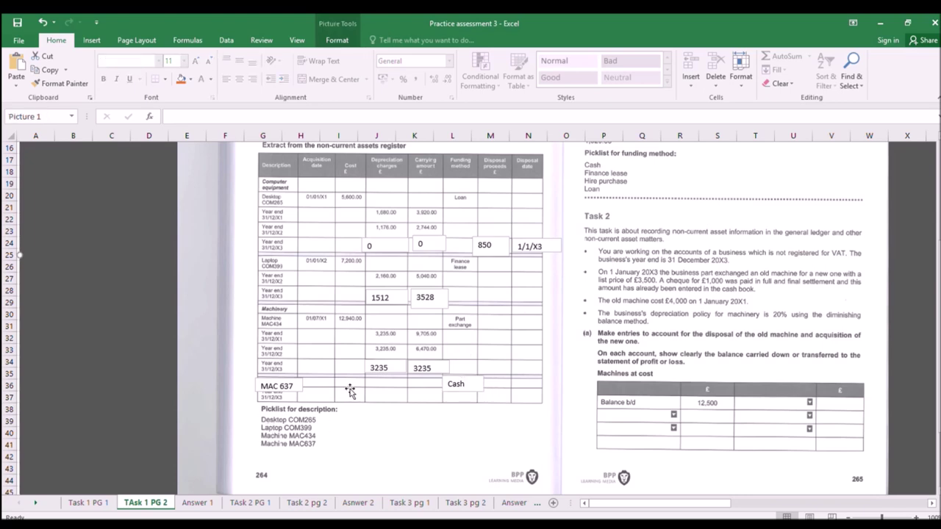
{"action": "left_click", "coordinate": [295, 390]}
{"action": "left_click_drag", "start_coordinate": [292, 381], "coordinate": [293, 377]}
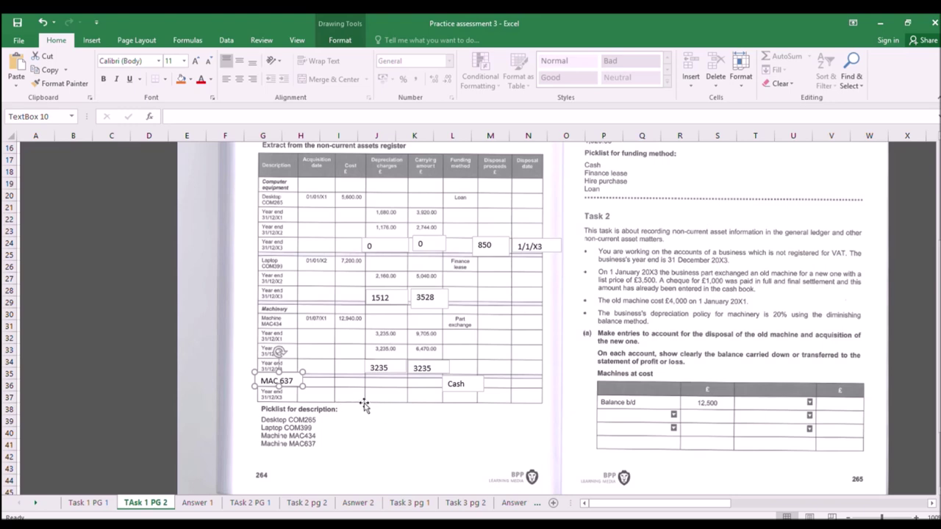
Step: Check the machine's cost on Task 1 PG 1 and Answer 1, and add a text box reading 8940 in its Cost column on TAsk 1 PG 2
{"action": "left_click", "coordinate": [88, 503]}
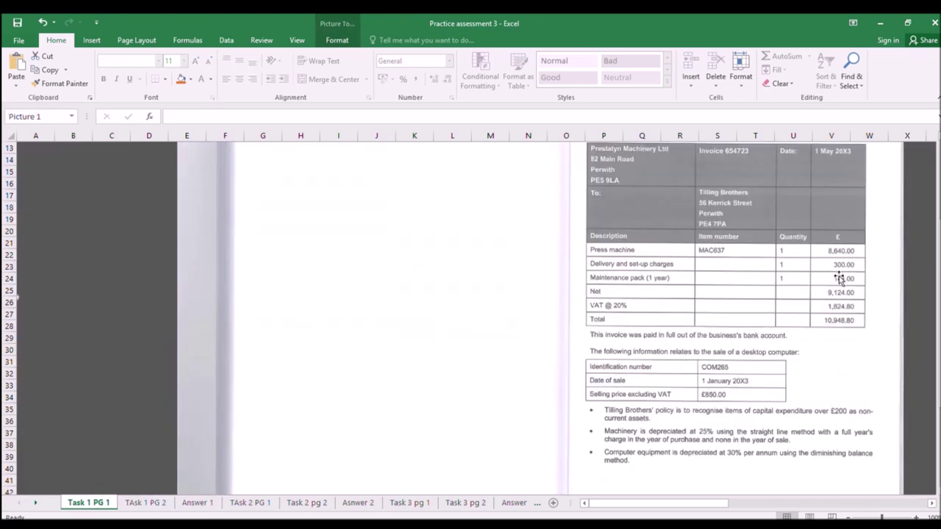
{"action": "left_click", "coordinate": [197, 503]}
{"action": "left_click", "coordinate": [90, 504]}
{"action": "left_click", "coordinate": [135, 505]}
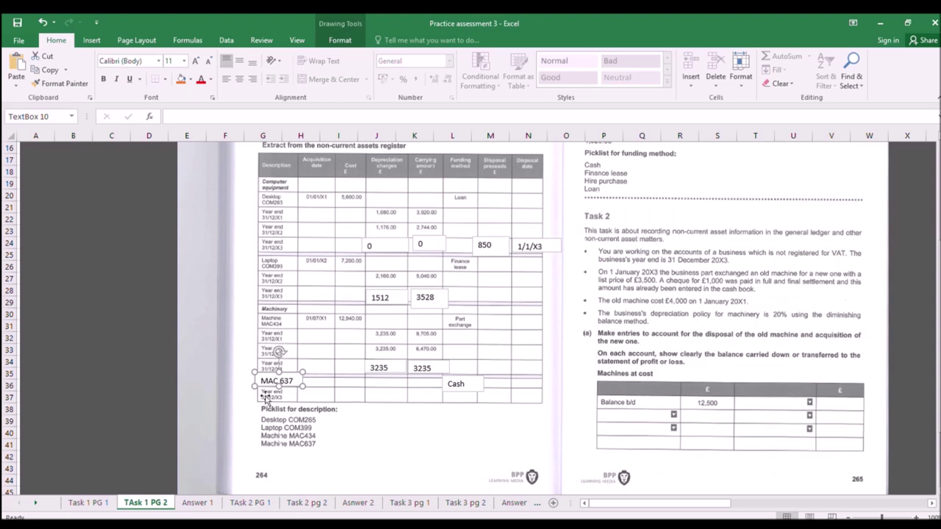
{"action": "left_click", "coordinate": [91, 39]}
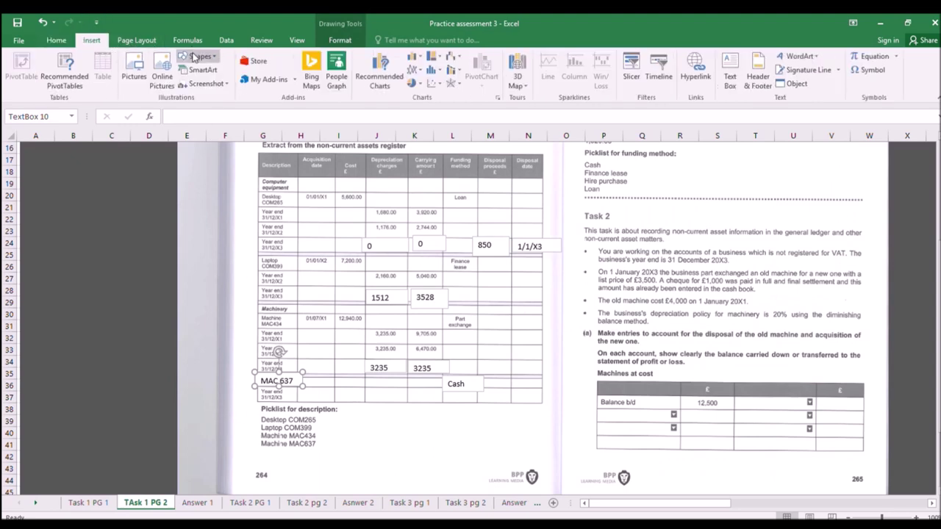
{"action": "left_click", "coordinate": [730, 74]}
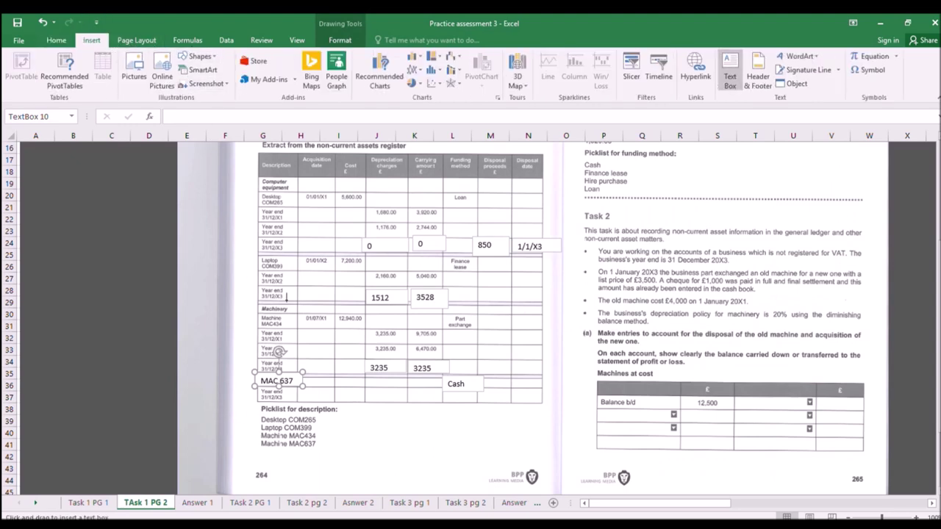
{"action": "left_click_drag", "start_coordinate": [332, 386], "coordinate": [367, 405]}
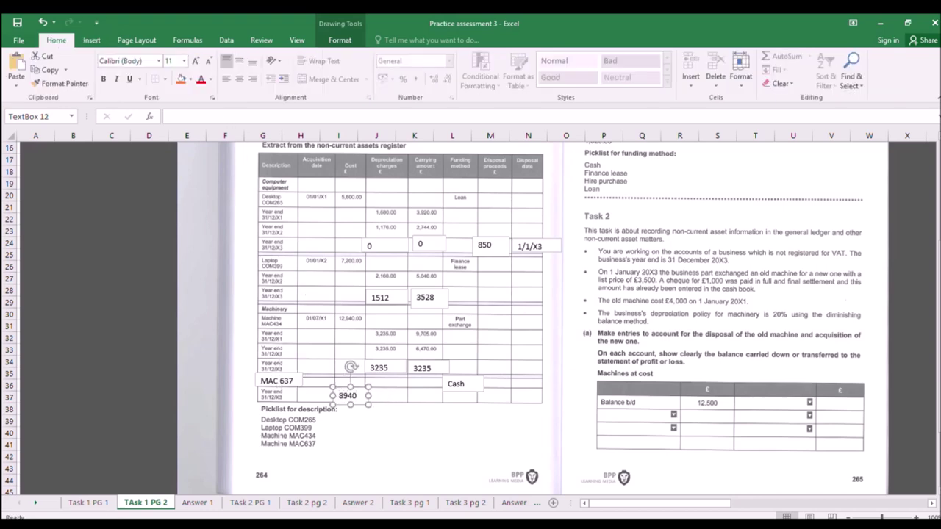
Step: Check the new machine's purchase date on the invoice in Task 1 PG 1 and return to TAsk 1 PG 2
{"action": "left_click", "coordinate": [88, 502]}
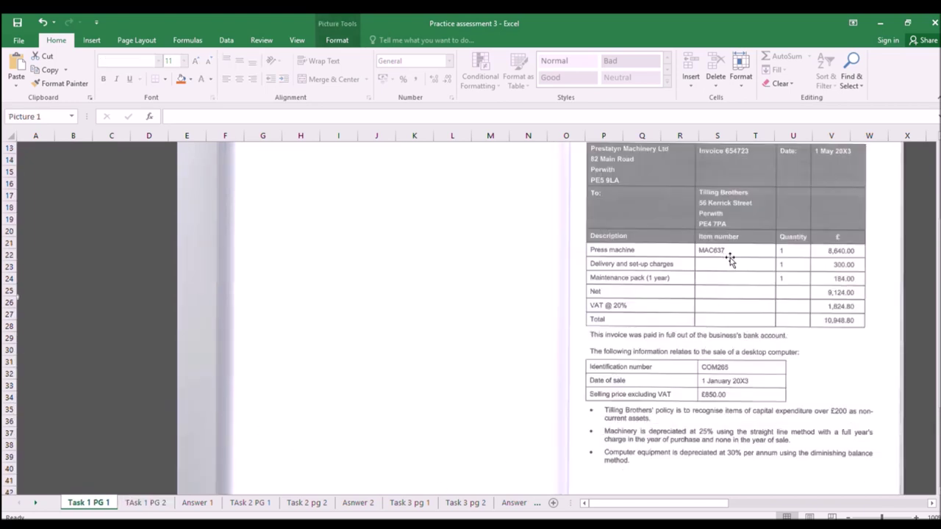
{"action": "scroll", "coordinate": [783, 247], "scroll_direction": "up", "scroll_amount": 1}
{"action": "scroll", "coordinate": [785, 247], "scroll_direction": "down", "scroll_amount": 1}
{"action": "left_click", "coordinate": [156, 505]}
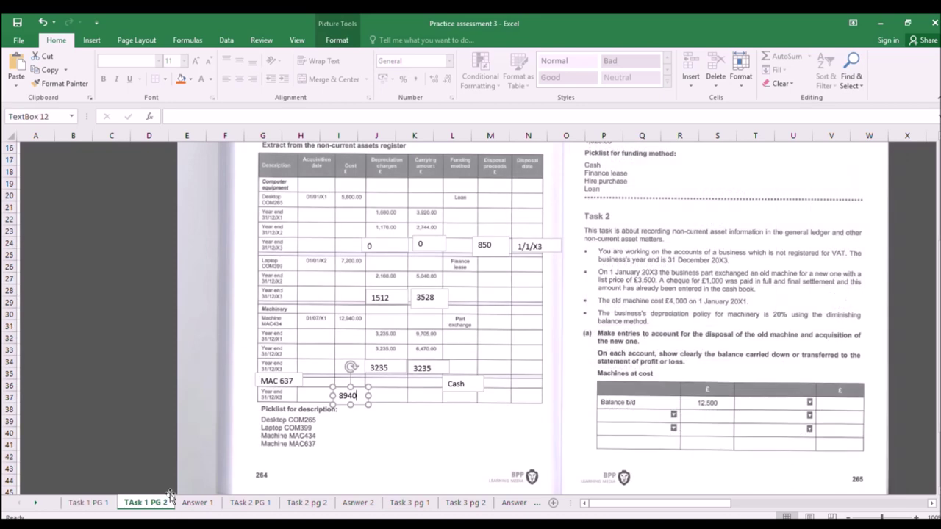
{"action": "left_click", "coordinate": [91, 40]}
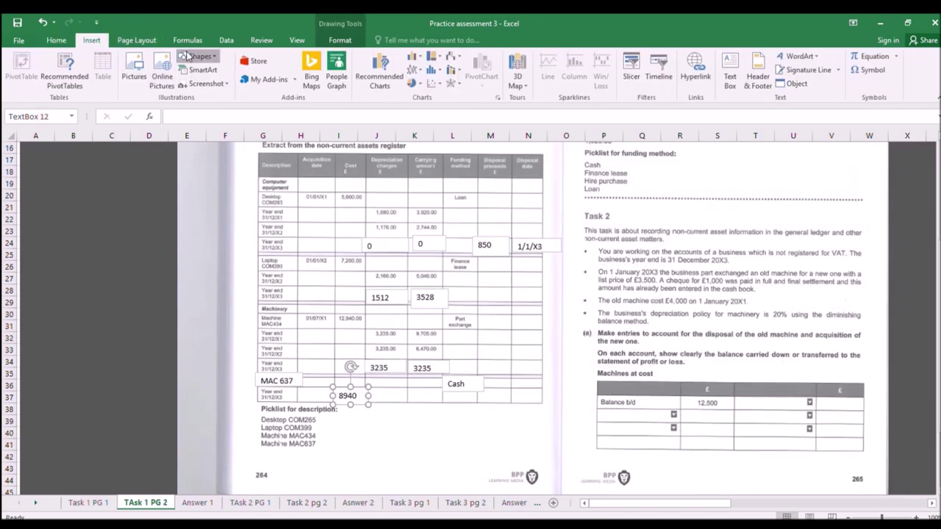
{"action": "left_click", "coordinate": [729, 73]}
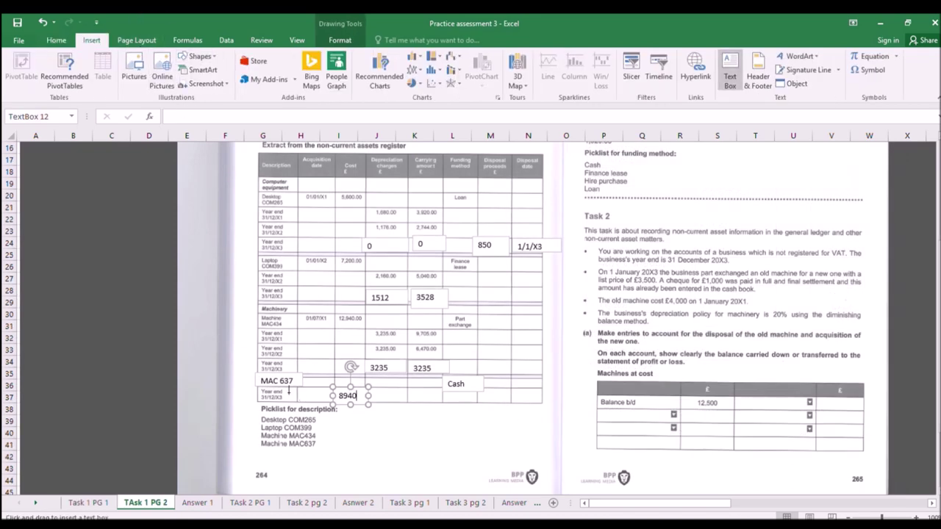
{"action": "double_click", "coordinate": [287, 381]}
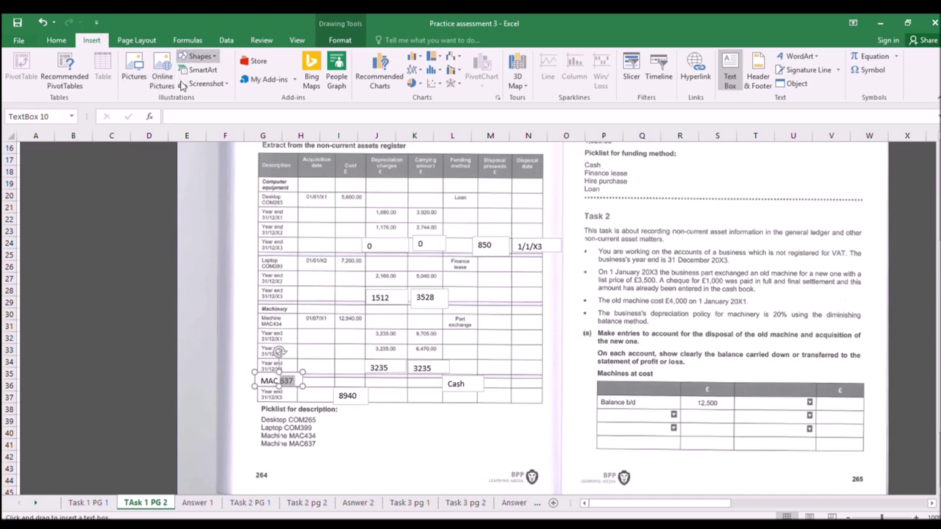
{"action": "key", "text": "Escape"}
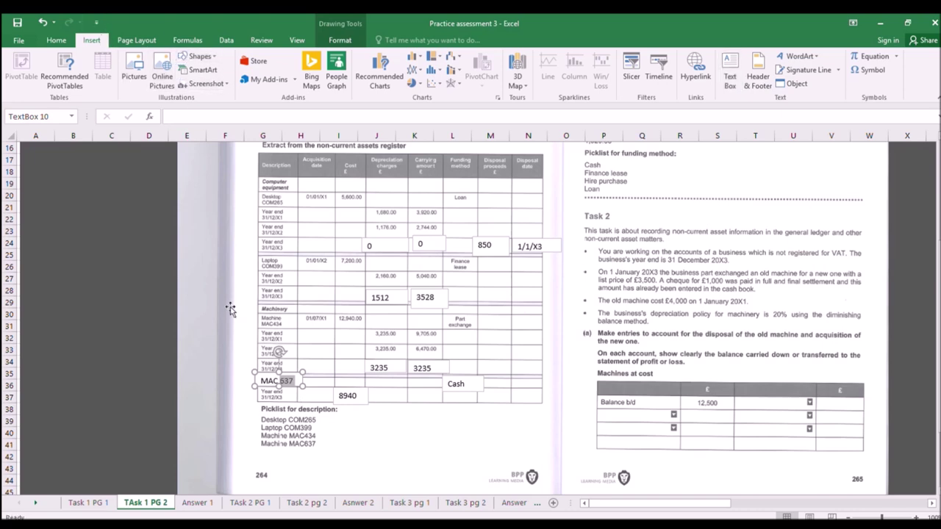
{"action": "left_click", "coordinate": [292, 399]}
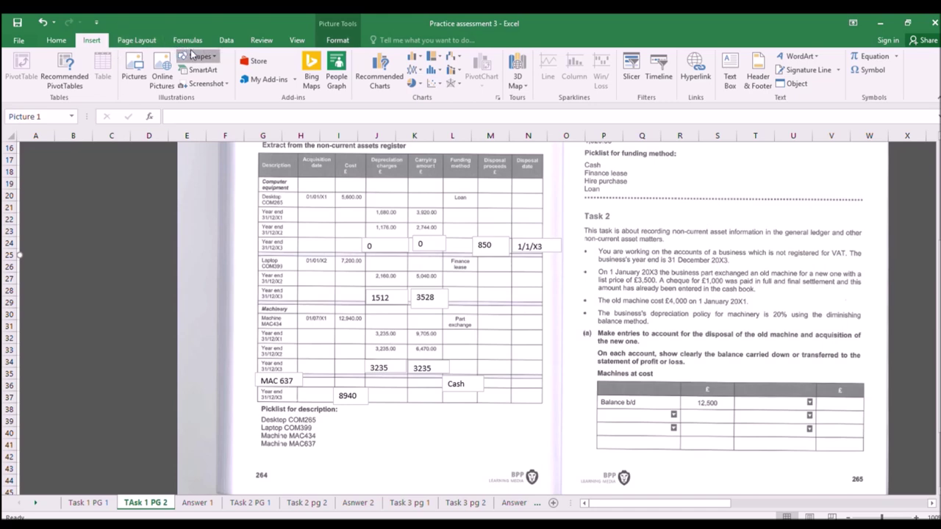
Step: Add a text box reading 1/5/x3 in the Acquisition date column of the last machinery row, beside the 8940 text box
{"action": "key", "text": "alt+n"}
{"action": "key", "text": "x"}
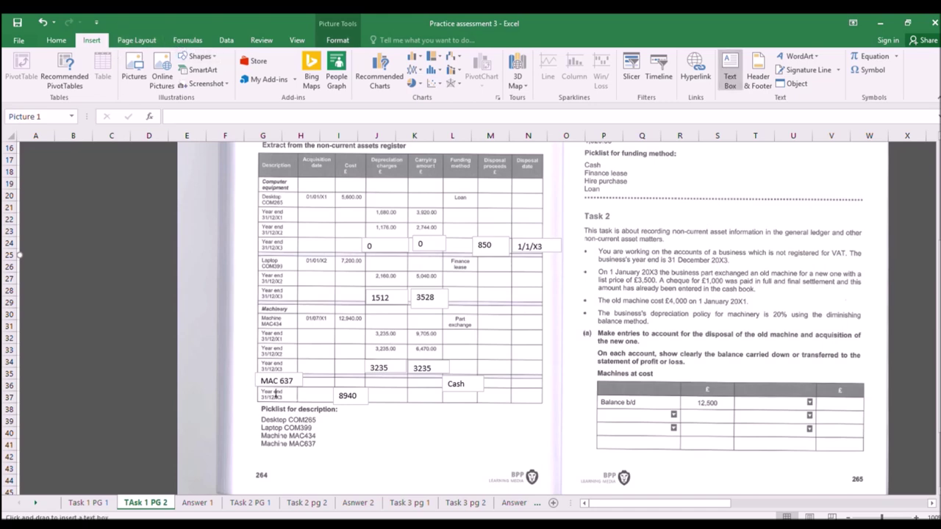
{"action": "left_click_drag", "start_coordinate": [293, 390], "coordinate": [335, 412]}
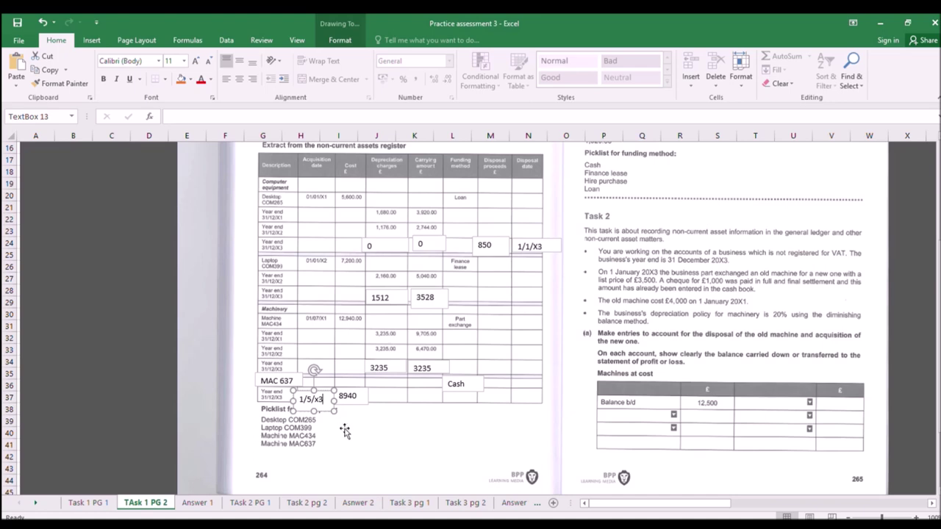
{"action": "left_click", "coordinate": [340, 432]}
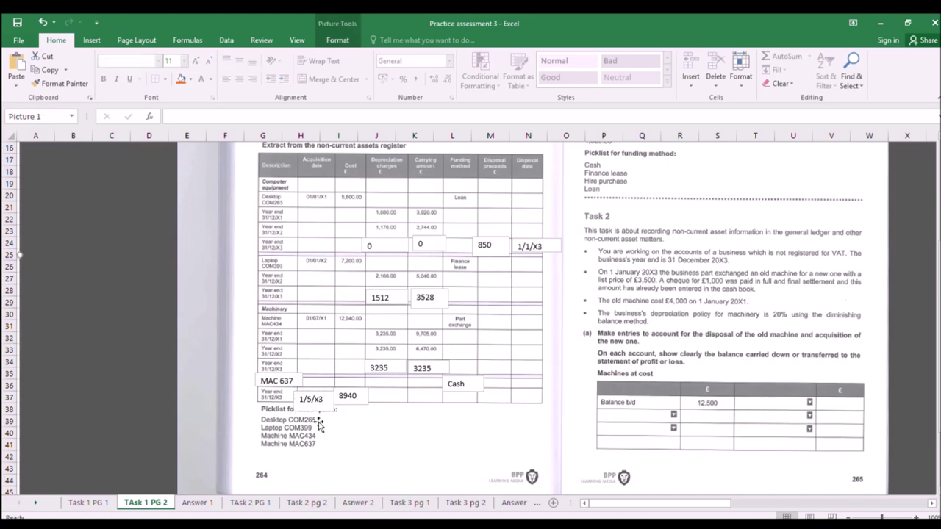
Step: Move the 1/5/x3 and 8940 text boxes up into the MAC 637 row, above the Year end 31/12/X3 row
{"action": "scroll", "coordinate": [443, 404], "scroll_direction": "up", "scroll_amount": 2}
{"action": "scroll", "coordinate": [443, 404], "scroll_direction": "down", "scroll_amount": 2}
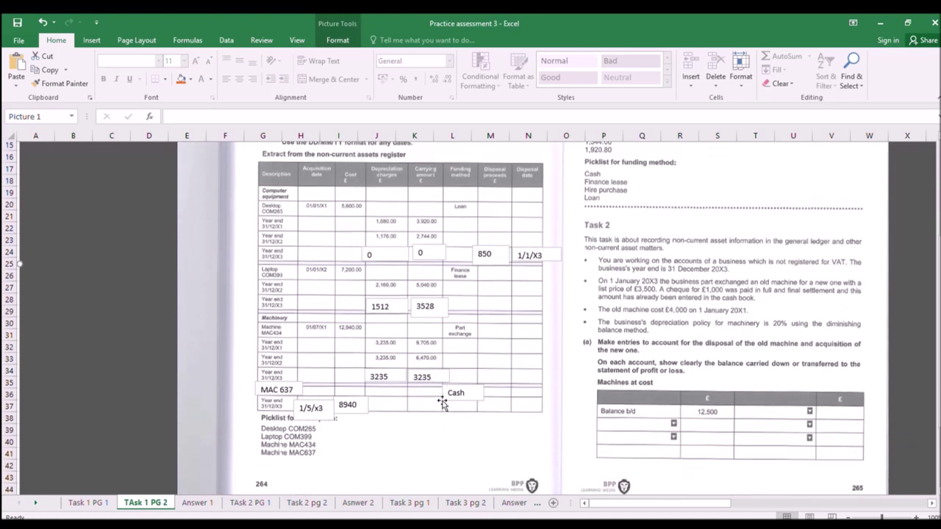
{"action": "scroll", "coordinate": [443, 401], "scroll_direction": "up", "scroll_amount": 1}
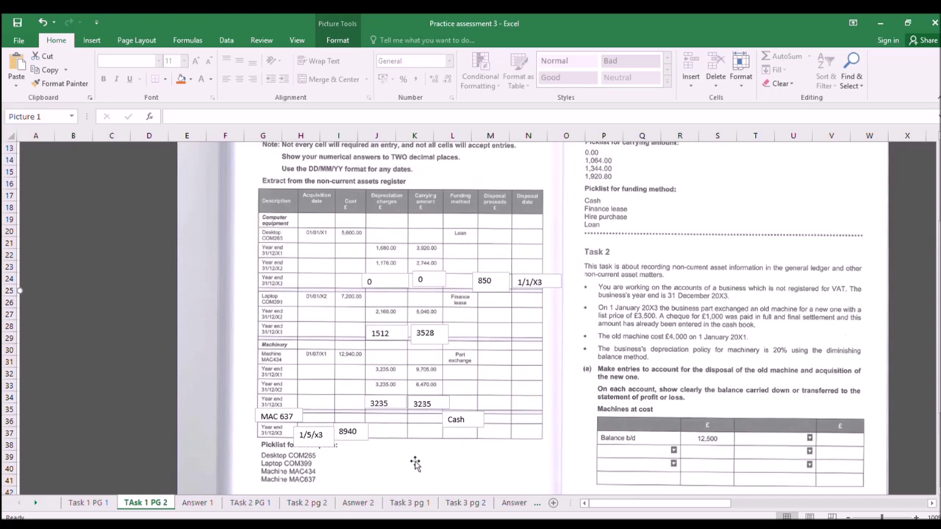
{"action": "left_click", "coordinate": [313, 434]}
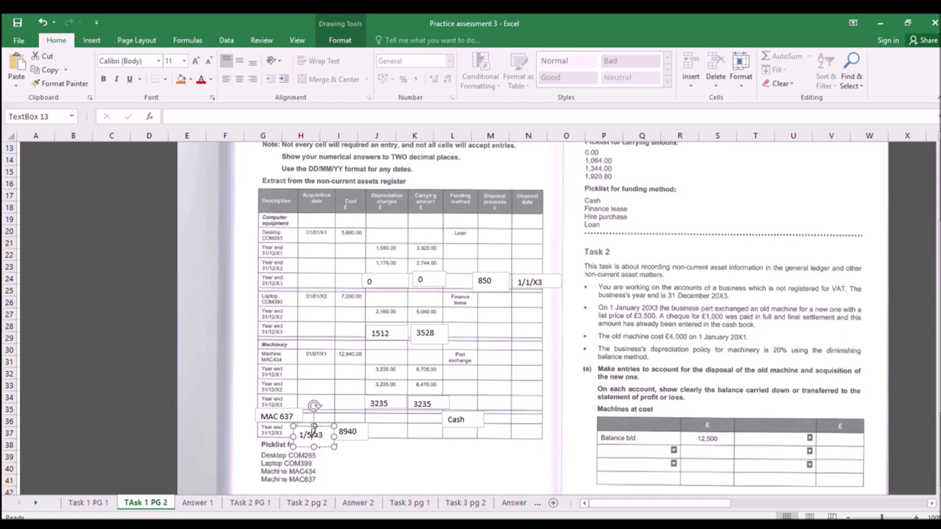
{"action": "left_click_drag", "start_coordinate": [313, 433], "coordinate": [316, 418]}
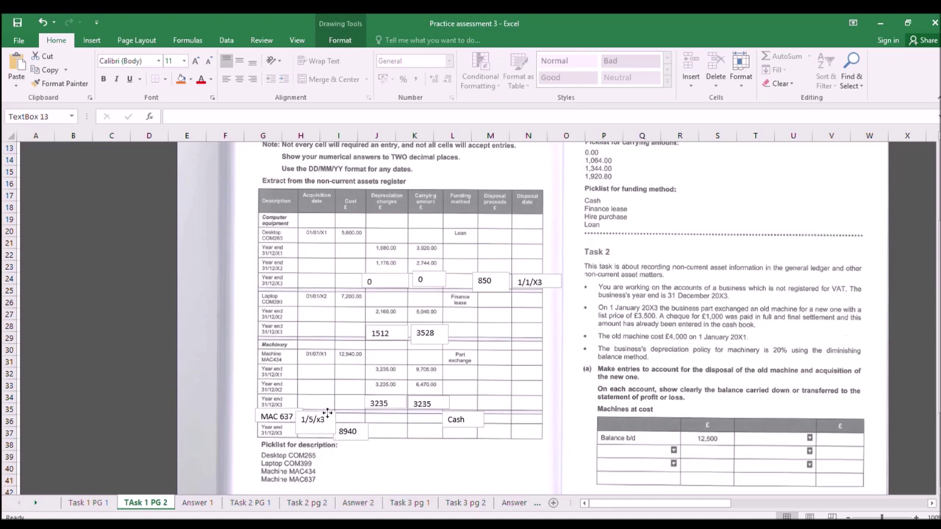
{"action": "left_click", "coordinate": [356, 431]}
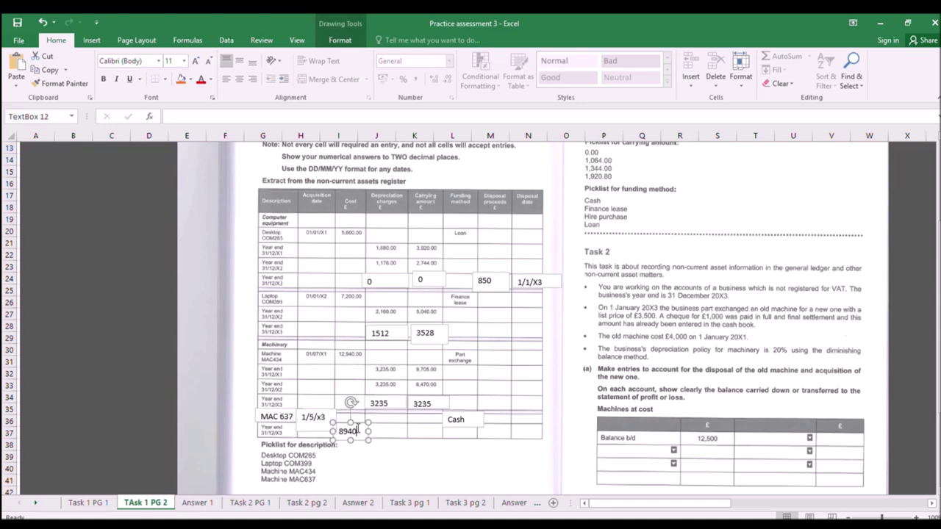
{"action": "left_click_drag", "start_coordinate": [359, 423], "coordinate": [360, 412]}
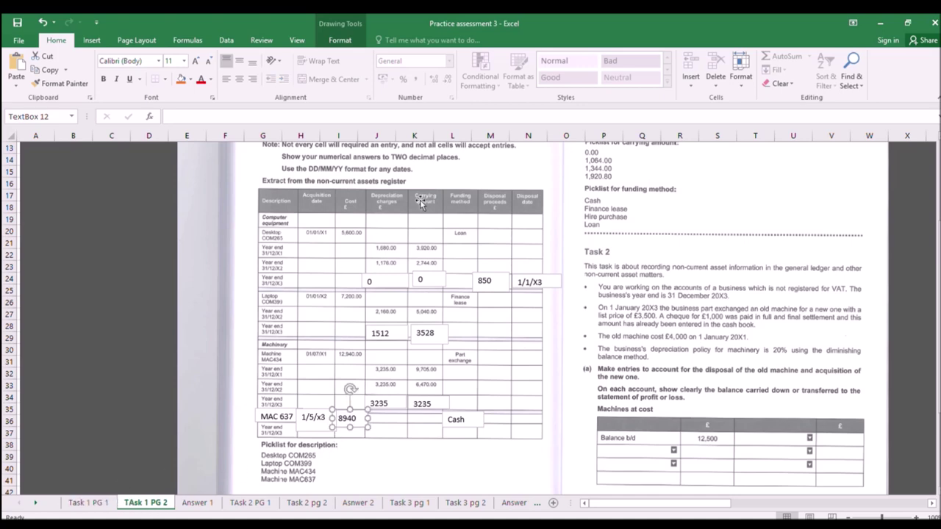
Step: Review the register instructions and the invoice and machinery depreciation policy on Task 1 PG 1, and open the Answer 1 sheet
{"action": "scroll", "coordinate": [442, 192], "scroll_direction": "up", "scroll_amount": 2}
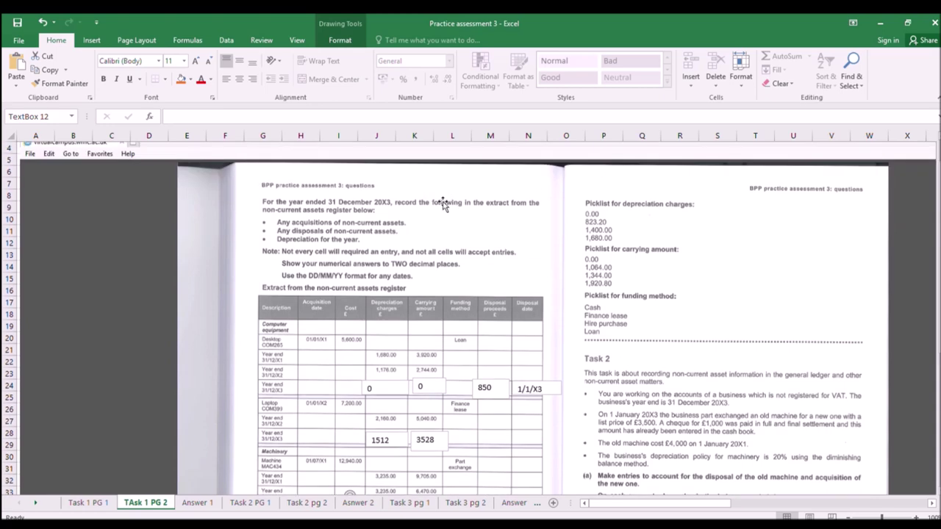
{"action": "scroll", "coordinate": [443, 213], "scroll_direction": "down", "scroll_amount": 3}
{"action": "scroll", "coordinate": [432, 250], "scroll_direction": "up", "scroll_amount": 3}
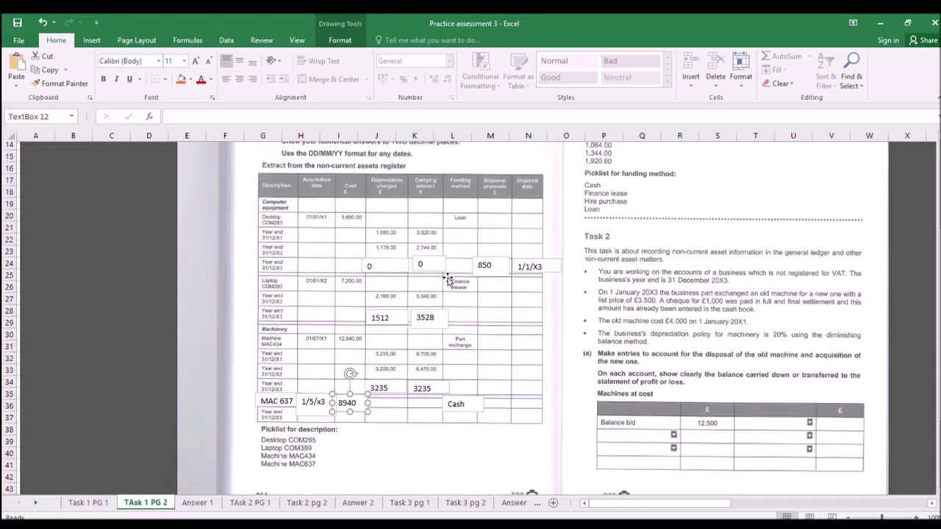
{"action": "left_click", "coordinate": [86, 502]}
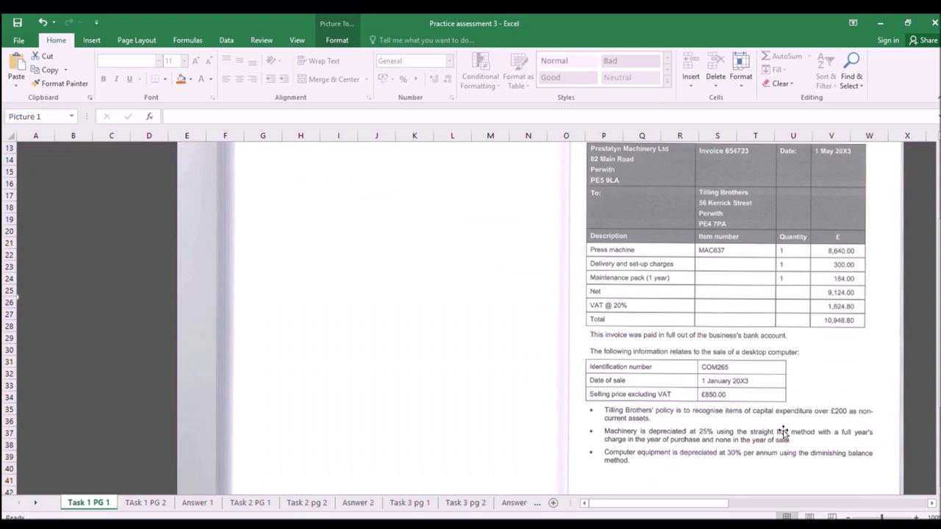
{"action": "scroll", "coordinate": [778, 436], "scroll_direction": "up", "scroll_amount": 1}
{"action": "scroll", "coordinate": [764, 401], "scroll_direction": "up", "scroll_amount": 1}
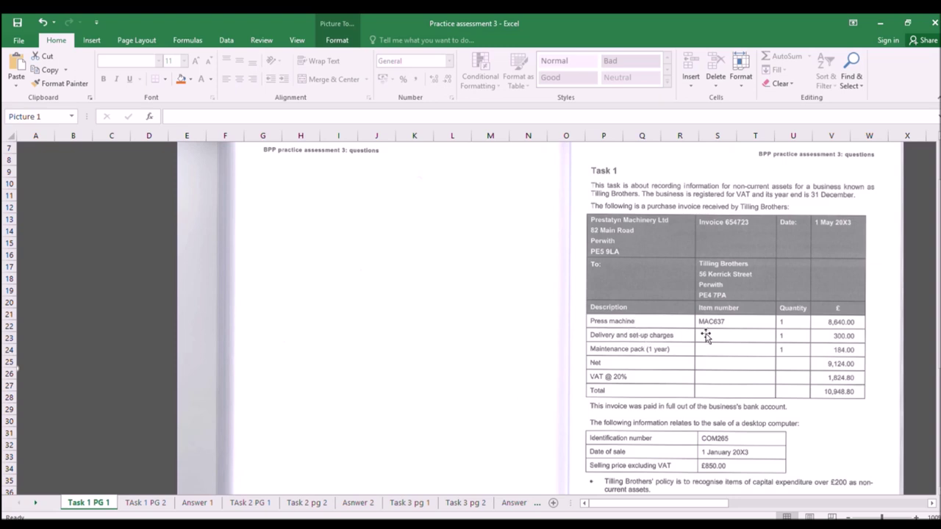
{"action": "scroll", "coordinate": [790, 354], "scroll_direction": "down", "scroll_amount": 2}
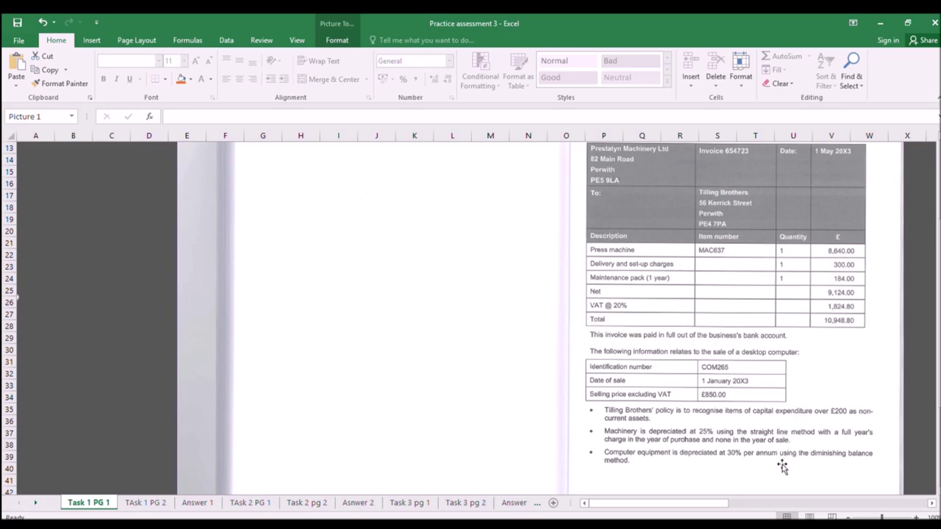
{"action": "scroll", "coordinate": [623, 409], "scroll_direction": "down", "scroll_amount": 1}
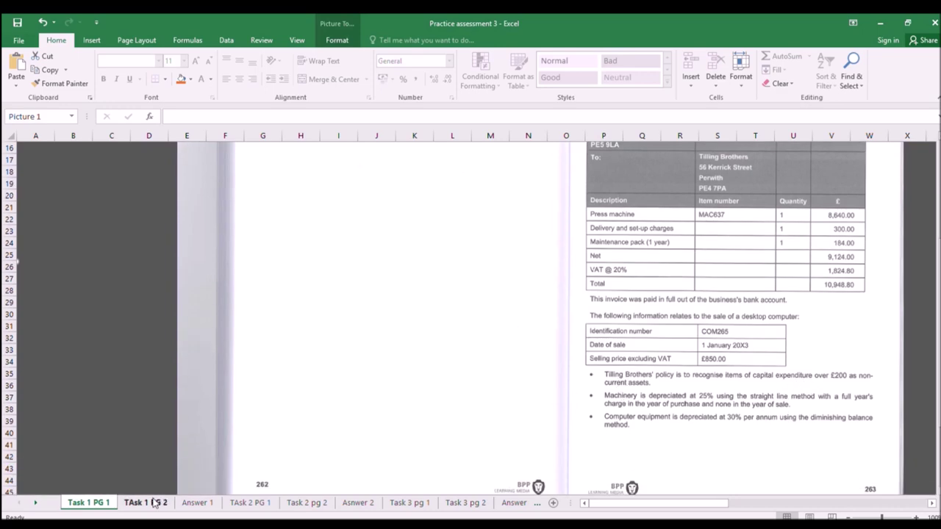
{"action": "left_click", "coordinate": [162, 502]}
{"action": "left_click", "coordinate": [200, 502]}
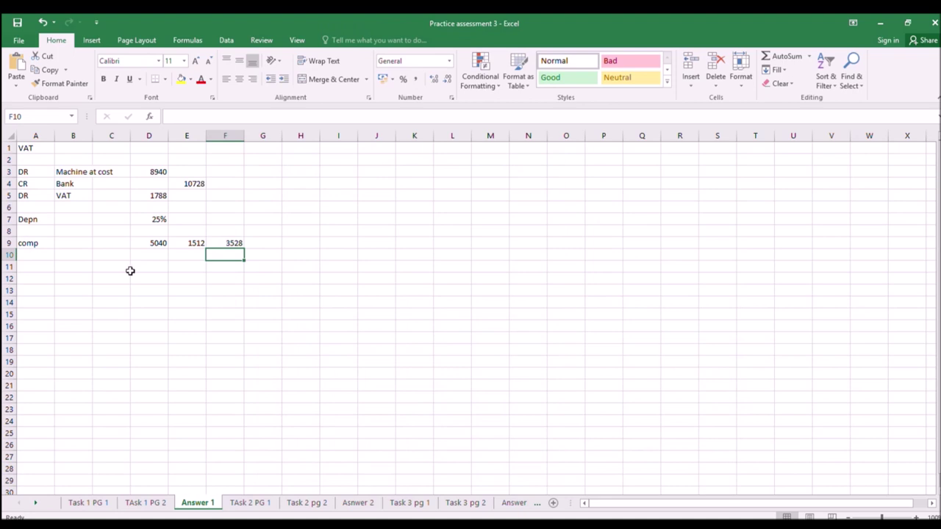
Step: Enter the formula =10728-3000 in cell D12 of Answer 1
{"action": "left_click", "coordinate": [148, 289]}
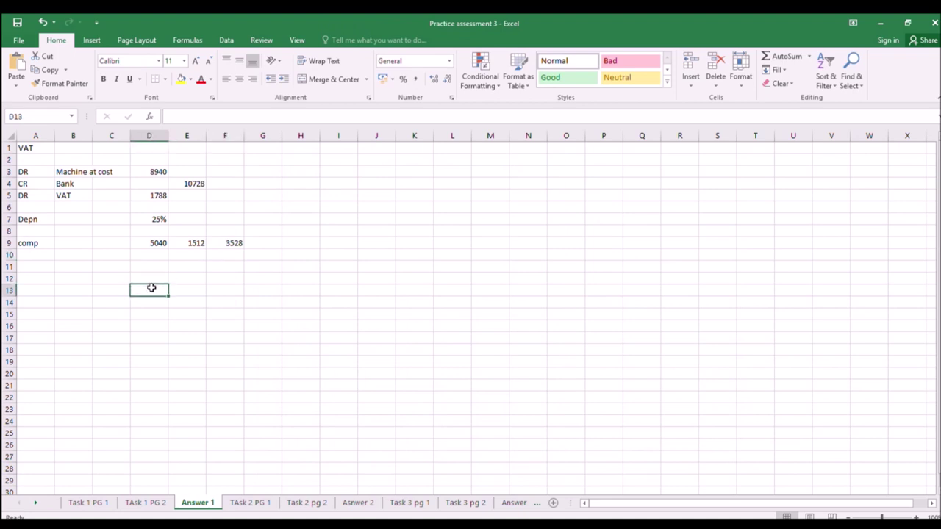
{"action": "key", "text": "Up"}
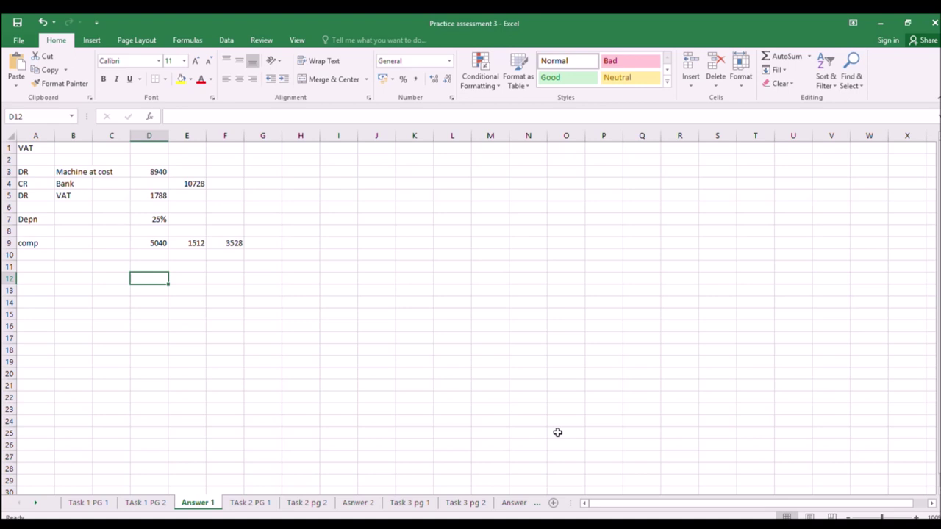
{"action": "type", "text": "=10728"}
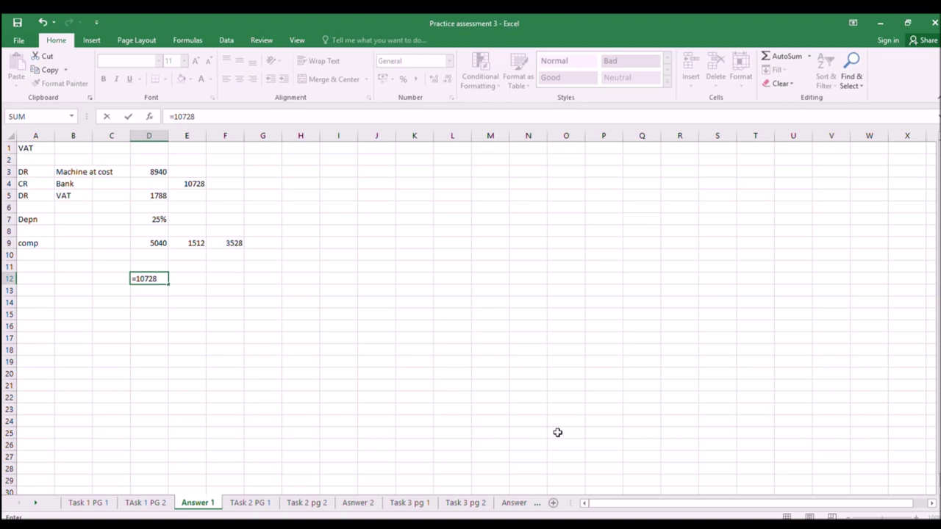
{"action": "type", "text": "-3000"}
{"action": "key", "text": "Return"}
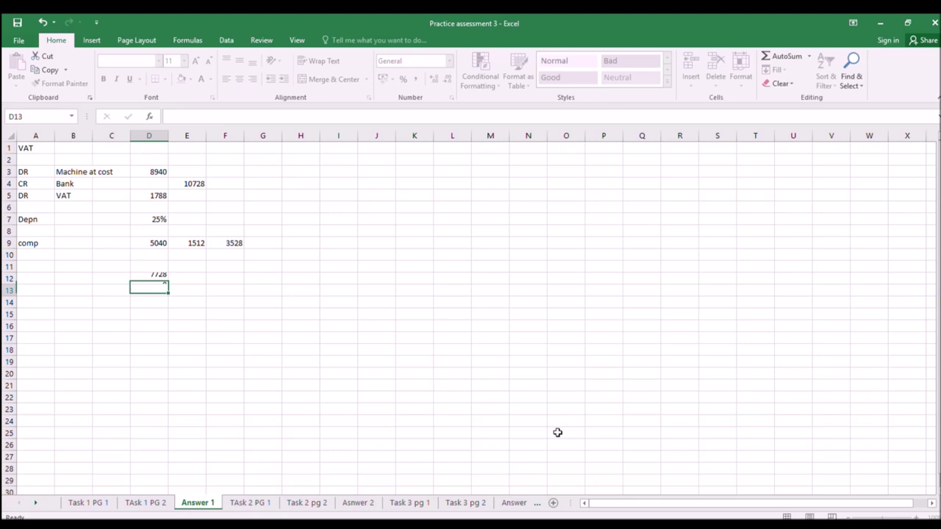
Step: Calculate the machine's depreciation in cell D13 with the formula =D12*D7
{"action": "type", "text": "="}
{"action": "key", "text": "Up"}
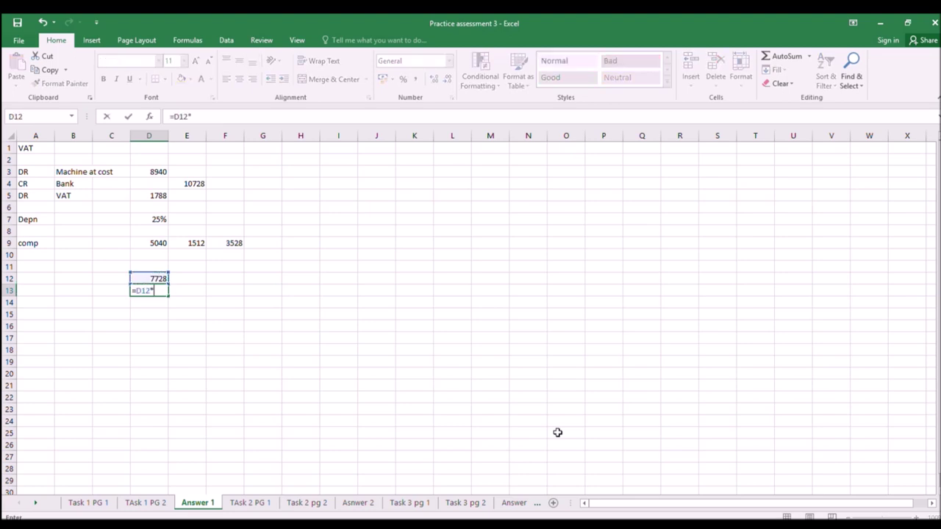
{"action": "type", "text": "*"}
{"action": "key", "text": "Up"}
{"action": "key", "text": "Up"}
{"action": "key", "text": "Up"}
{"action": "key", "text": "Up"}
{"action": "key", "text": "Up"}
{"action": "key", "text": "Up"}
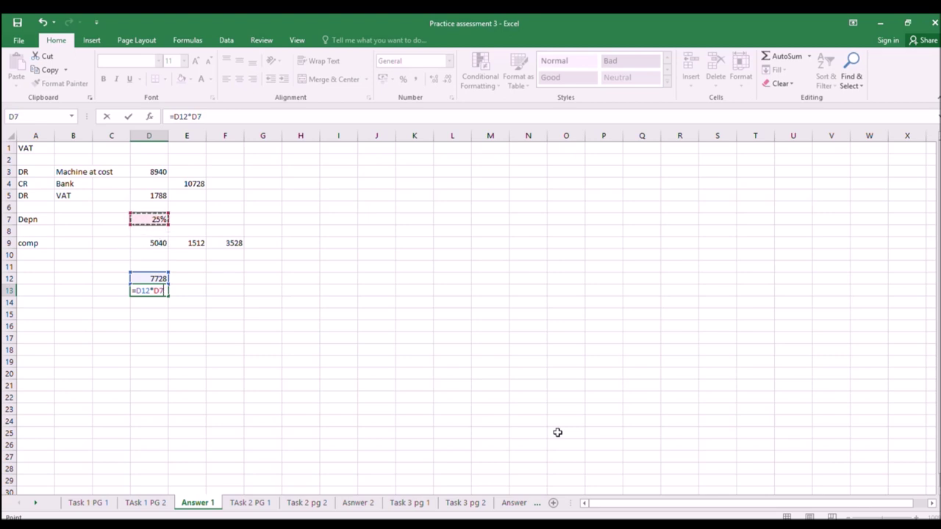
{"action": "key", "text": "Return"}
{"action": "key", "text": "Up"}
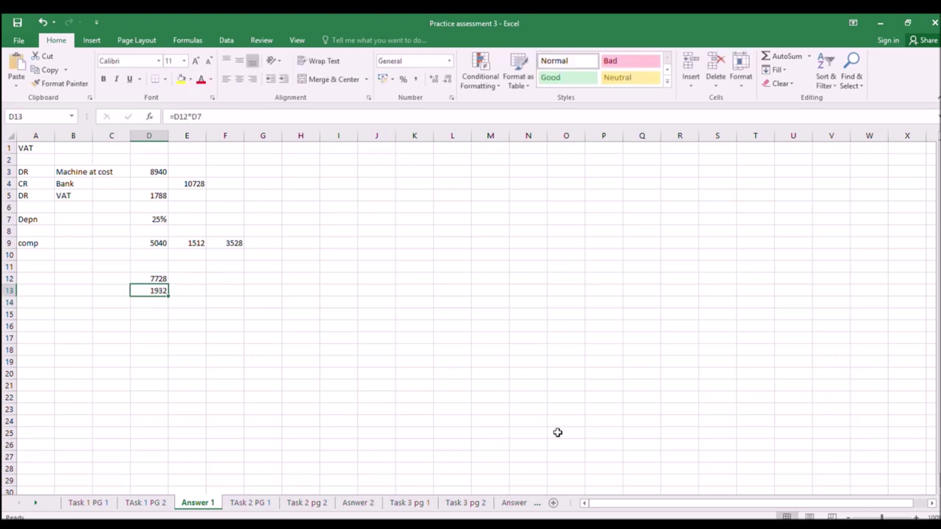
Step: Replace the formula in cell D12 with =E4, a reference to the Bank amount
{"action": "key", "text": "Up"}
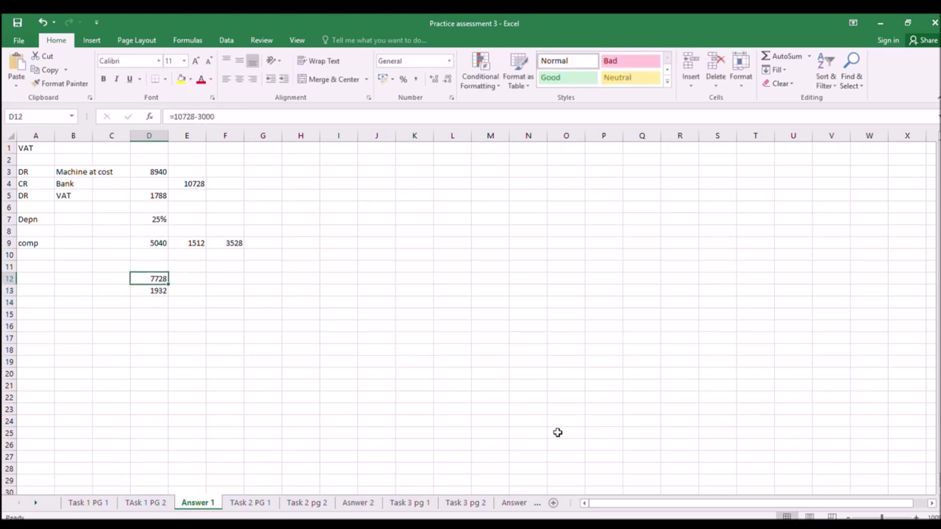
{"action": "type", "text": "="}
{"action": "key", "text": "Up"}
{"action": "key", "text": "Up"}
{"action": "key", "text": "Up"}
{"action": "key", "text": "Up"}
{"action": "key", "text": "Up"}
{"action": "key", "text": "Up"}
{"action": "key", "text": "Up"}
{"action": "key", "text": "Up"}
{"action": "key", "text": "Up"}
{"action": "key", "text": "Right"}
{"action": "key", "text": "Down"}
{"action": "key", "text": "Return"}
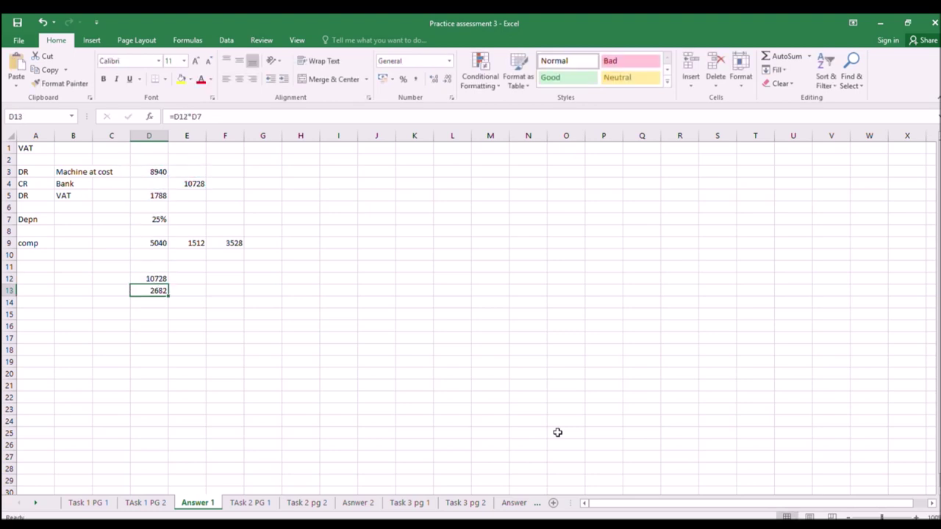
Step: Set cell D12 to the machine's cost of 8940 as the base for the depreciation calculation
{"action": "key", "text": "Up"}
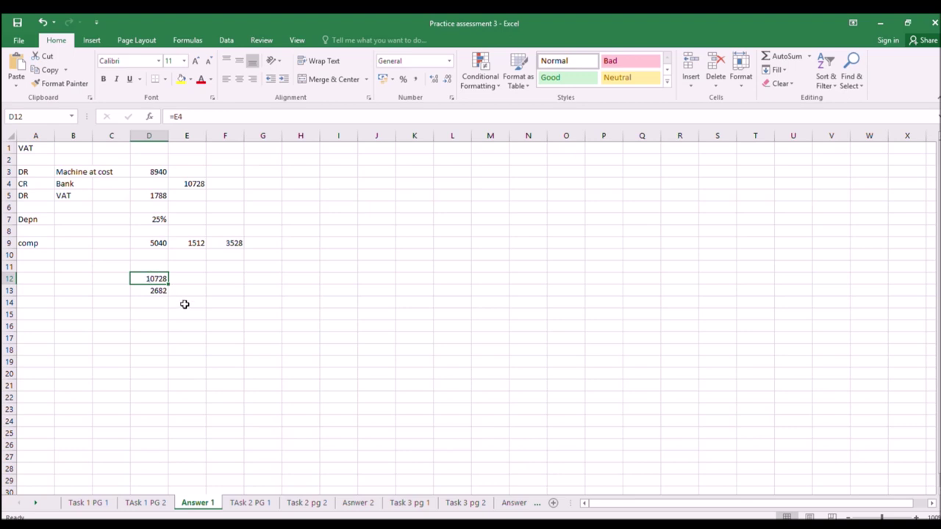
{"action": "type", "text": "894"}
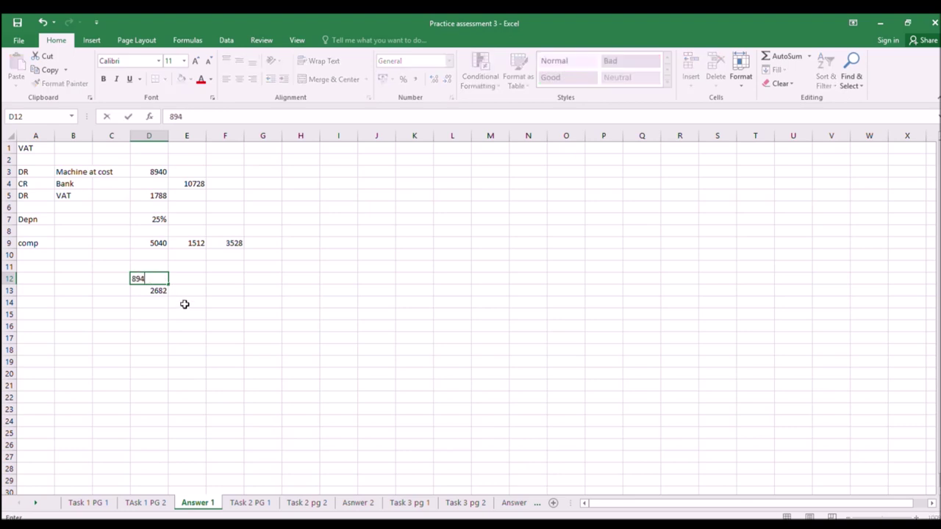
{"action": "type", "text": "0"}
{"action": "left_click", "coordinate": [360, 243]}
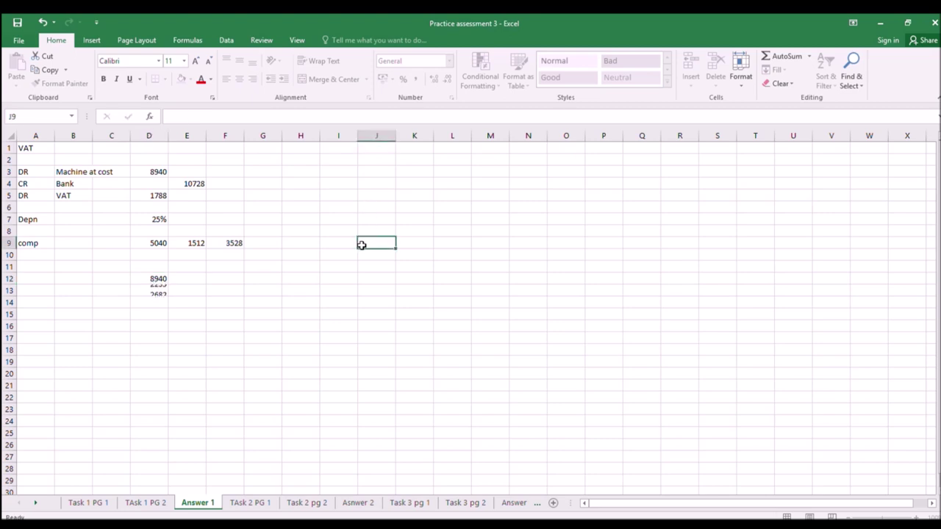
Step: Review the formulas behind the depreciation, Bank, VAT and machine cost figures on the Answer 1 sheet
{"action": "left_click", "coordinate": [166, 291]}
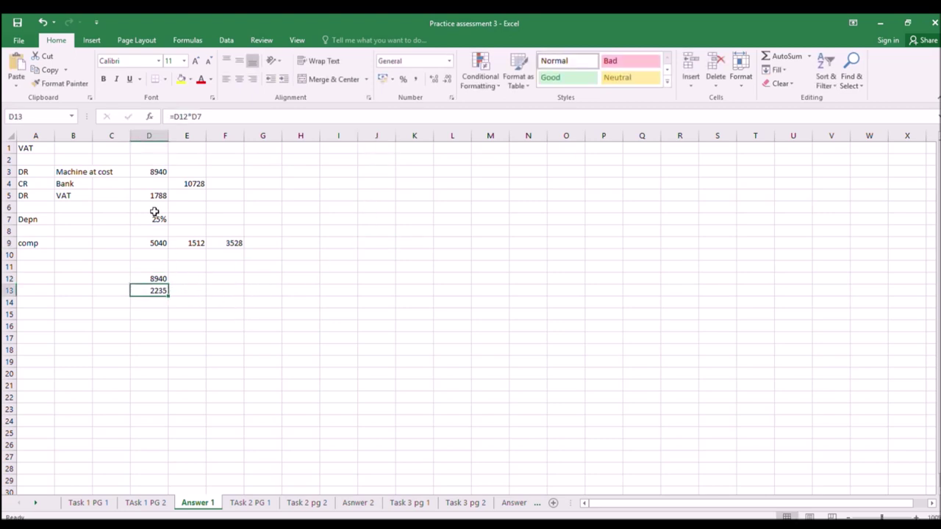
{"action": "left_click", "coordinate": [182, 183]}
{"action": "left_click", "coordinate": [161, 196]}
{"action": "left_click", "coordinate": [195, 186]}
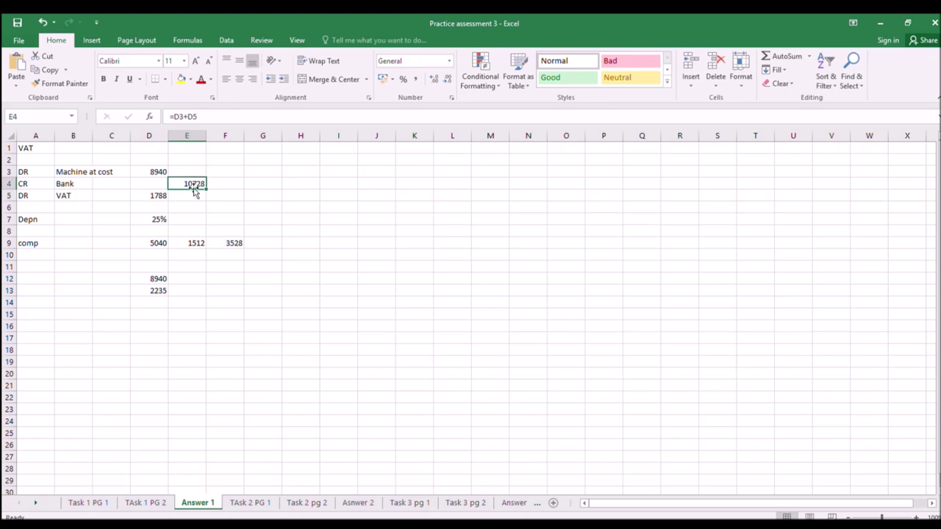
{"action": "left_click", "coordinate": [158, 172]}
{"action": "left_click", "coordinate": [185, 183]}
{"action": "left_click", "coordinate": [163, 194]}
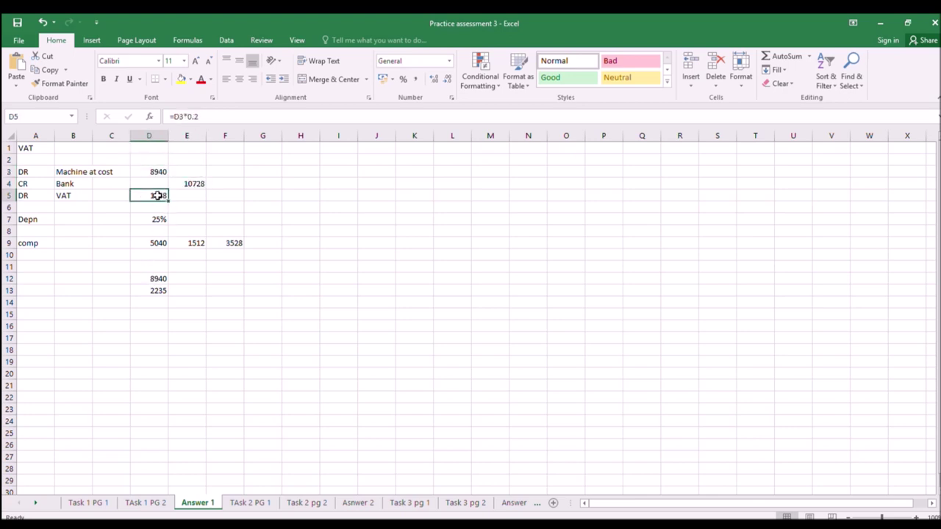
{"action": "left_click", "coordinate": [149, 172]}
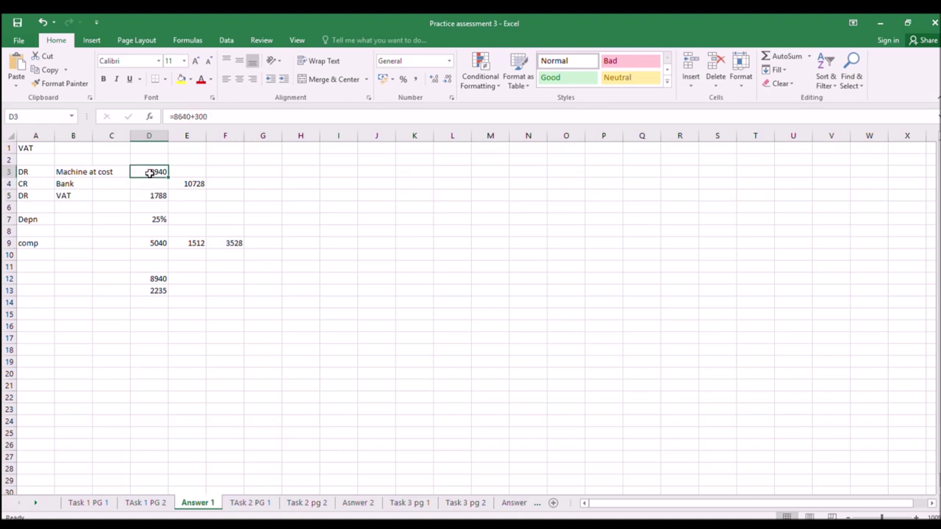
Step: Add a text box reading 2235 in the depreciation charges column of MAC 637's year-end row on the TAsk 1 PG 2 sheet
{"action": "left_click", "coordinate": [143, 503]}
{"action": "scroll", "coordinate": [450, 456], "scroll_direction": "down", "scroll_amount": 1}
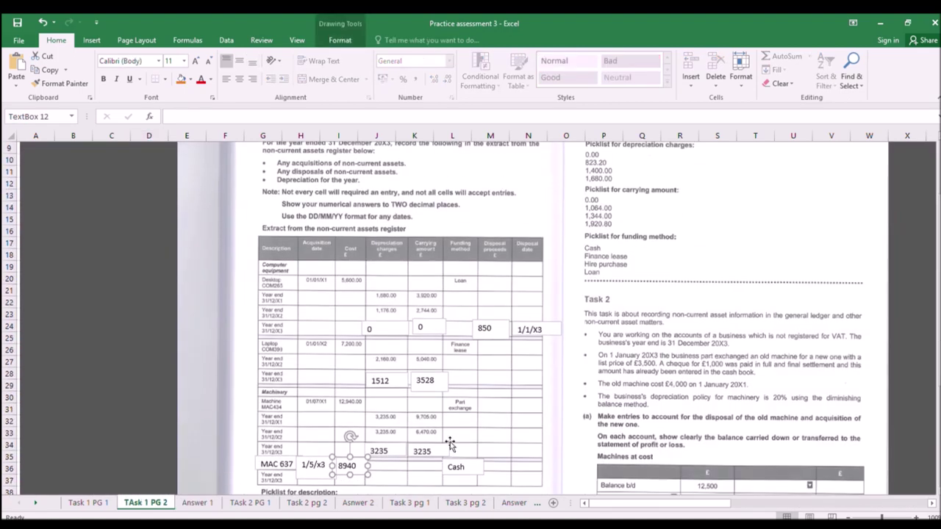
{"action": "left_click", "coordinate": [203, 502]}
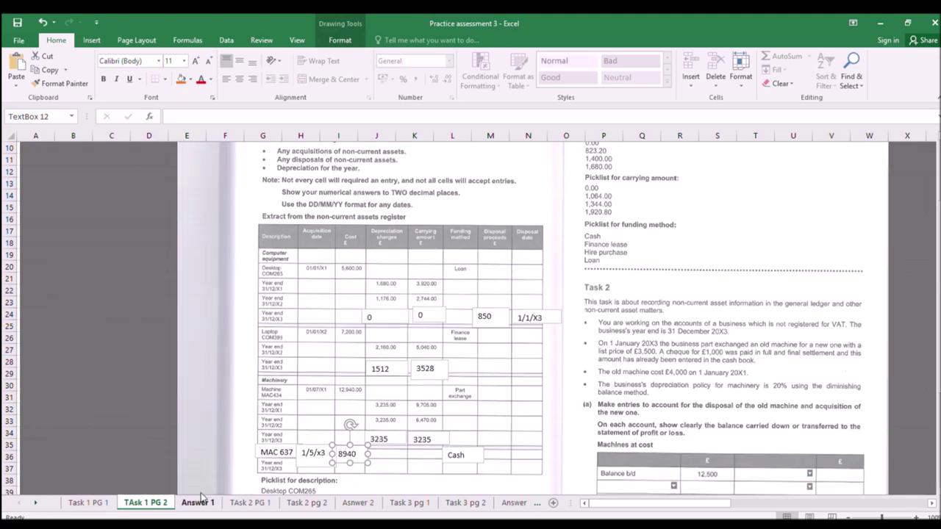
{"action": "left_click", "coordinate": [143, 502]}
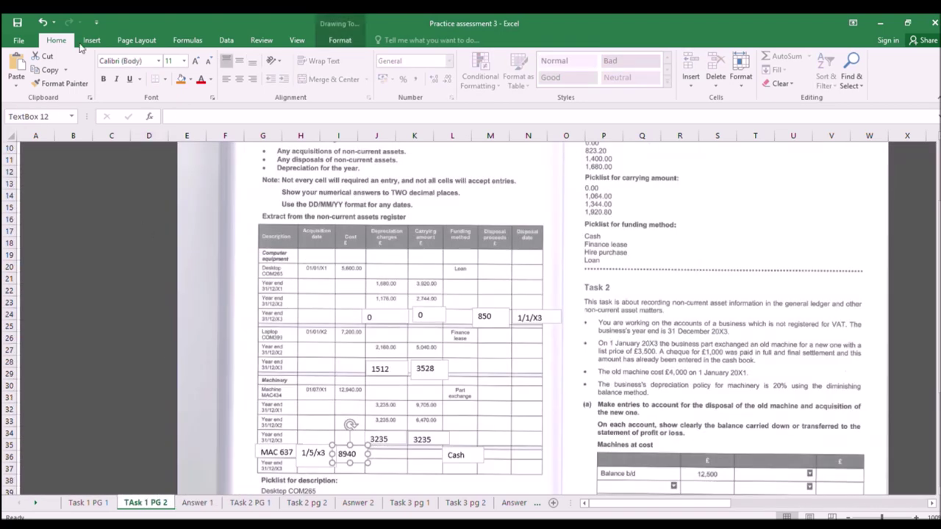
{"action": "left_click", "coordinate": [91, 40]}
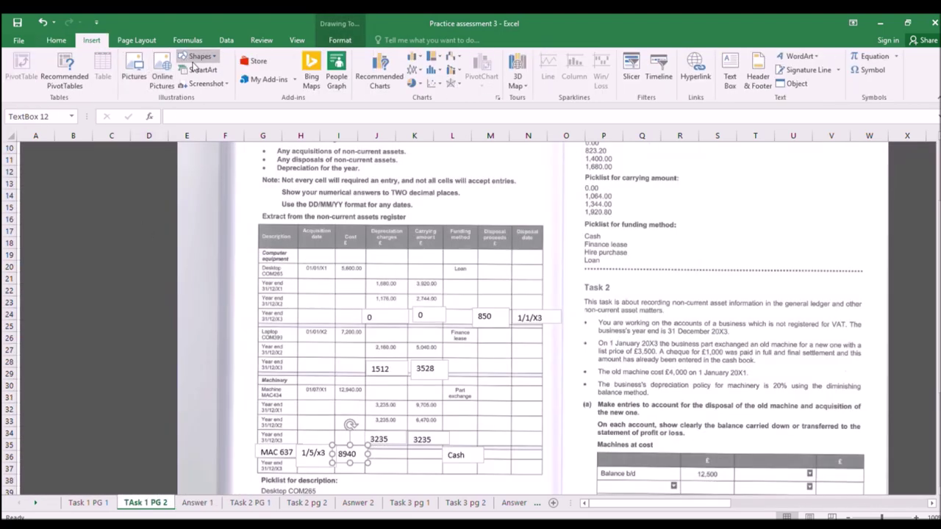
{"action": "left_click", "coordinate": [730, 77]}
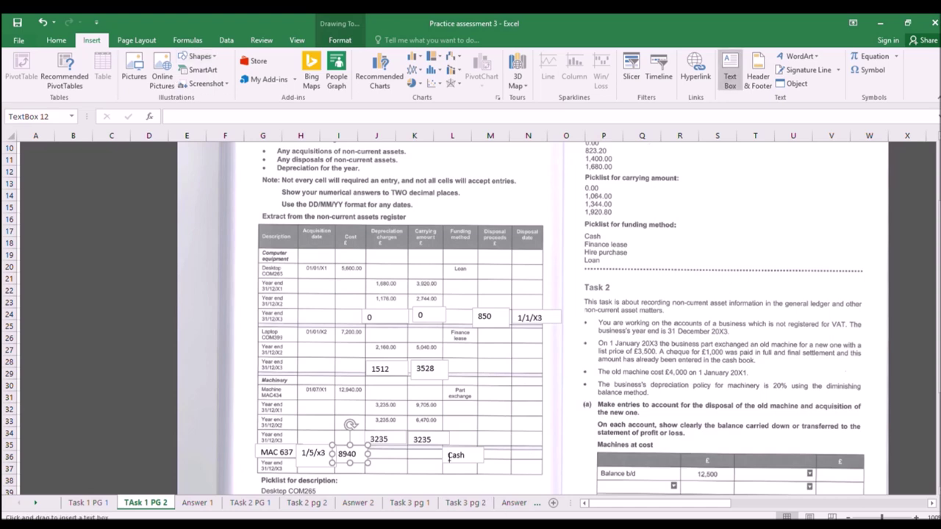
{"action": "left_click_drag", "start_coordinate": [369, 459], "coordinate": [414, 481]}
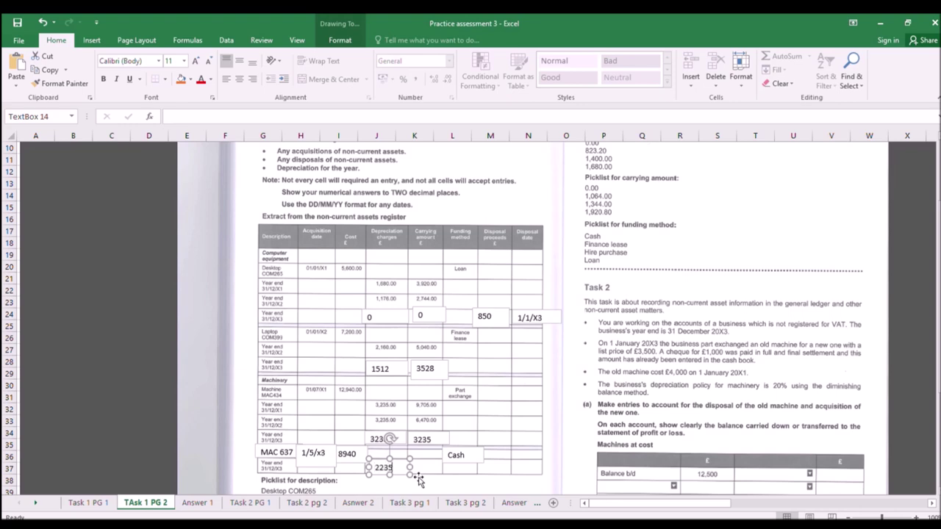
Step: Calculate the machine's carrying amount in cell D14 of Answer 1 with the formula =D12-D13
{"action": "left_click", "coordinate": [209, 505]}
{"action": "left_click", "coordinate": [150, 267]}
{"action": "left_click", "coordinate": [161, 302]}
{"action": "type", "text": "="}
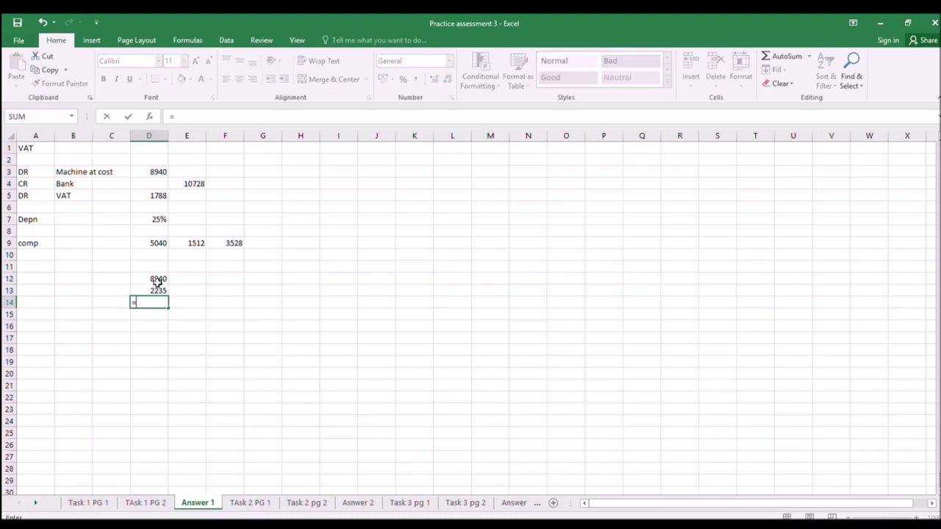
{"action": "left_click", "coordinate": [158, 278]}
{"action": "type", "text": "-"}
{"action": "left_click", "coordinate": [154, 289]}
{"action": "key", "text": "Return"}
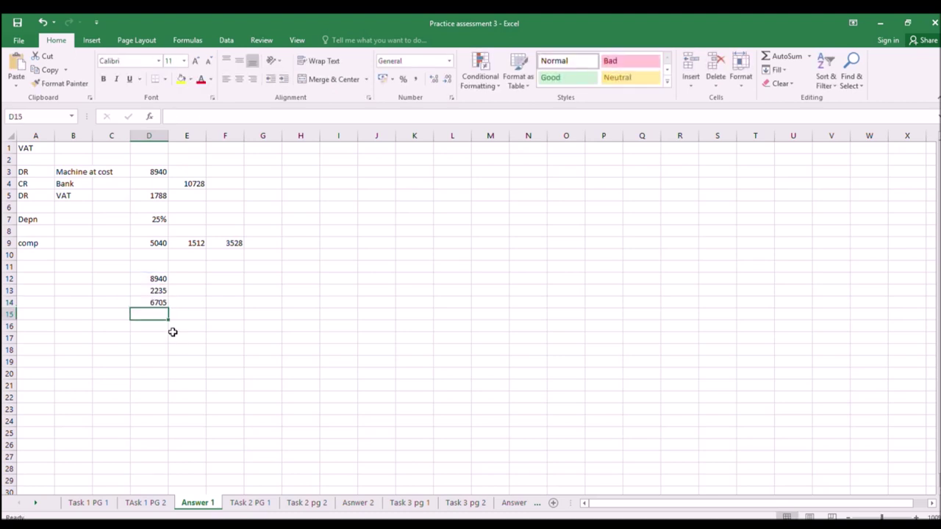
Step: Add a text box reading 6705 in the carrying amount column of MAC 637's year-end row on TAsk 1 PG 2
{"action": "left_click", "coordinate": [146, 503]}
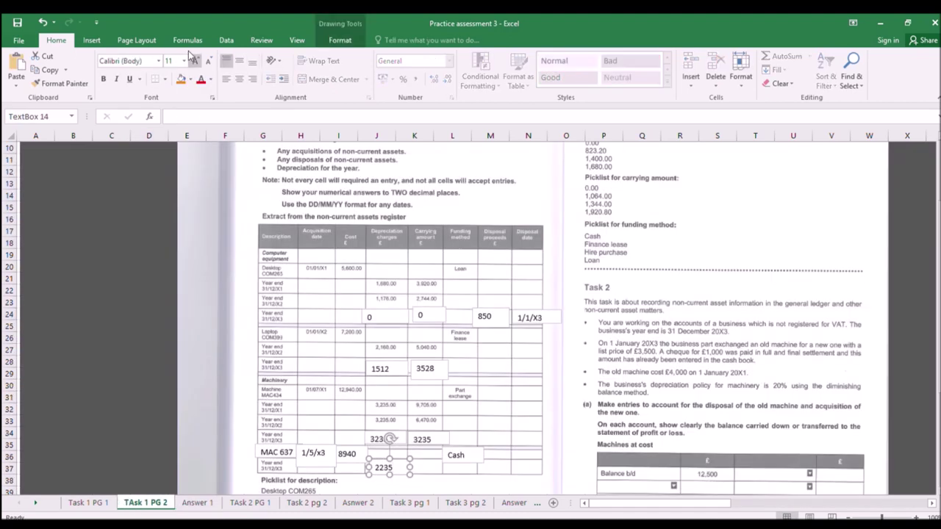
{"action": "left_click", "coordinate": [92, 41]}
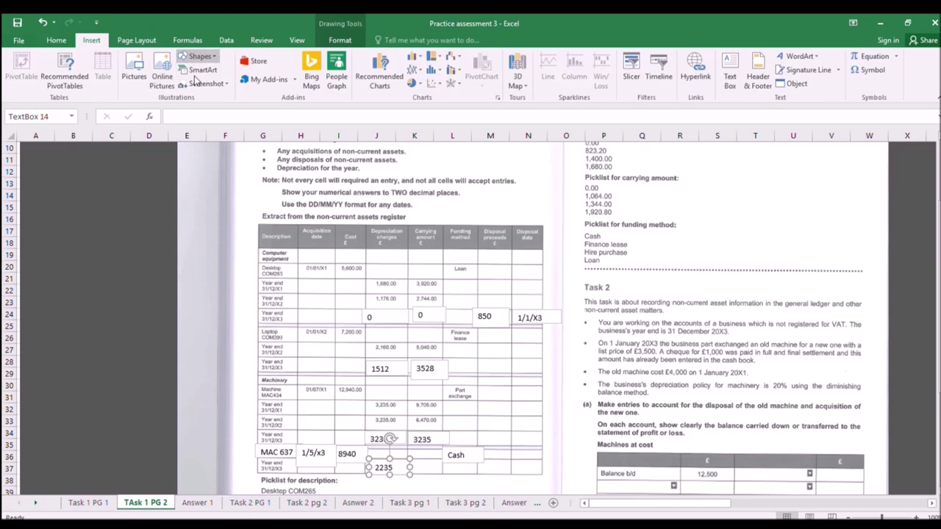
{"action": "left_click", "coordinate": [729, 79]}
{"action": "left_click_drag", "start_coordinate": [411, 459], "coordinate": [446, 479]}
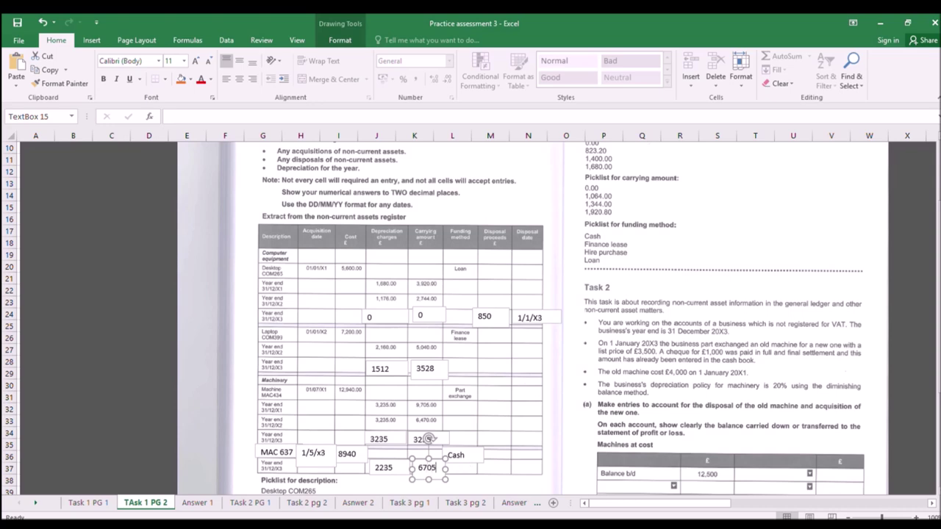
{"action": "left_click", "coordinate": [489, 199]}
Step: Review the completed Task 1 register and read the Task 2 scenario on the TAsk 2 PG 1 sheet
{"action": "scroll", "coordinate": [489, 199], "scroll_direction": "up", "scroll_amount": 1}
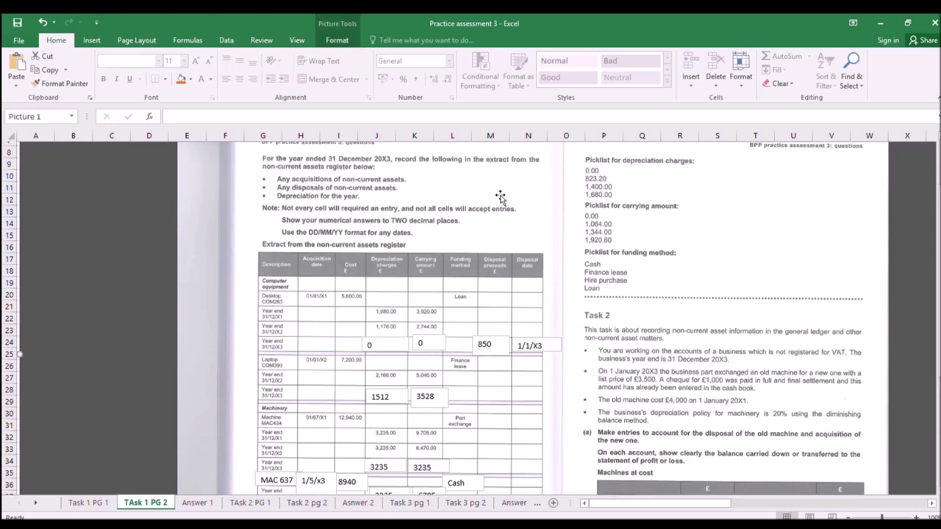
{"action": "scroll", "coordinate": [507, 213], "scroll_direction": "down", "scroll_amount": 4}
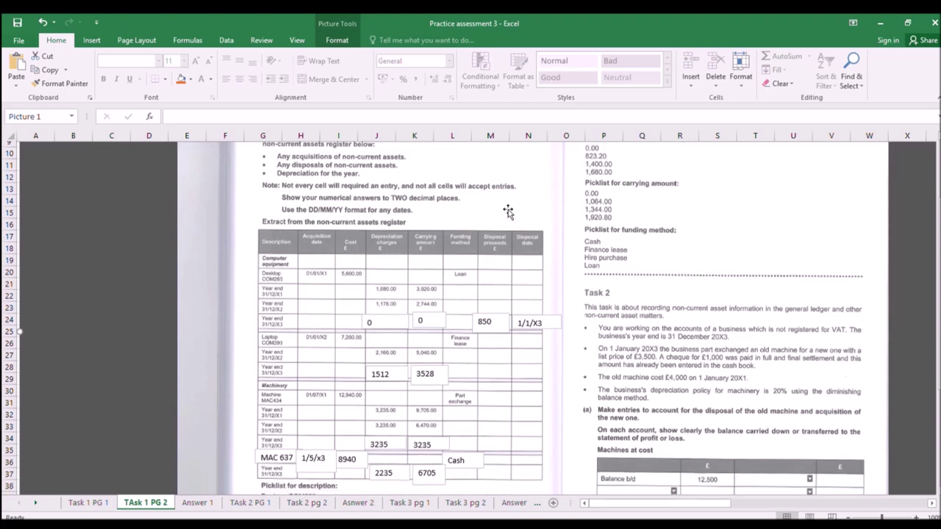
{"action": "scroll", "coordinate": [507, 213], "scroll_direction": "up", "scroll_amount": 4}
{"action": "key", "text": "ctrl+Page_Down"}
{"action": "key", "text": "ctrl+Page_Down"}
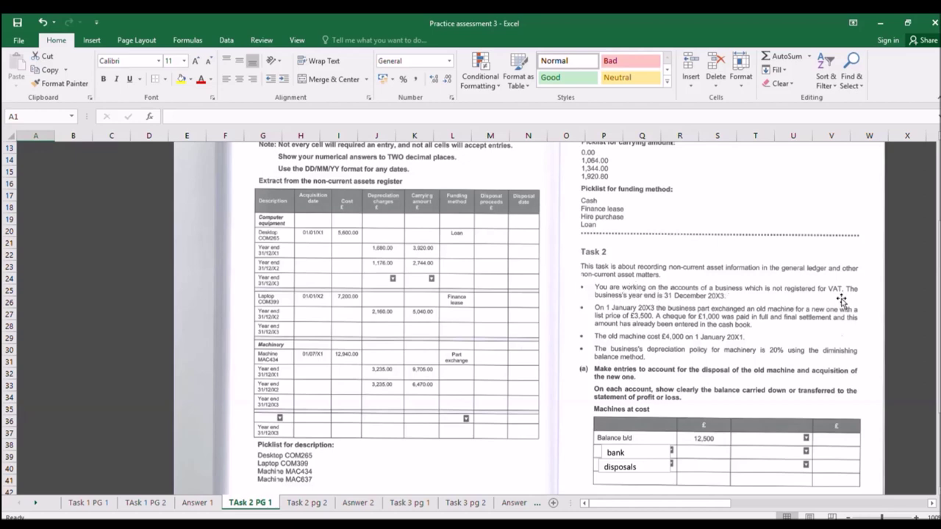
Step: Enter the heading NO VAT in cell A1 of the Asnwer 2 sheet
{"action": "left_click", "coordinate": [358, 502]}
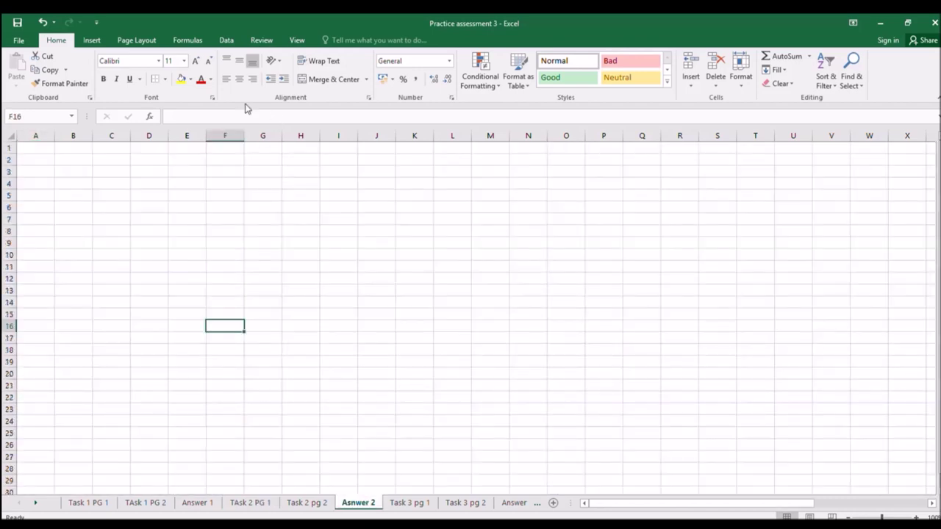
{"action": "left_click", "coordinate": [21, 151]}
{"action": "type", "text": "NO V"}
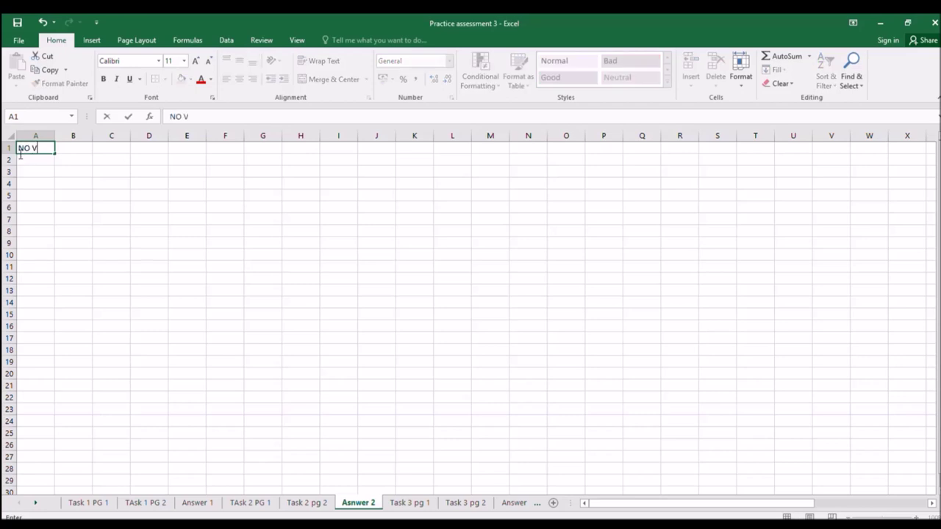
{"action": "type", "text": "AT"}
{"action": "key", "text": "Return"}
Step: Build a monthly timeline from Jan to Dec across C3:N3 and label December with X3 in cell N4
{"action": "key", "text": "Right"}
{"action": "key", "text": "Right"}
{"action": "key", "text": "Down"}
{"action": "key", "text": "Right"}
{"action": "key", "text": "Left"}
{"action": "type", "text": "Jan"}
{"action": "key", "text": "Return"}
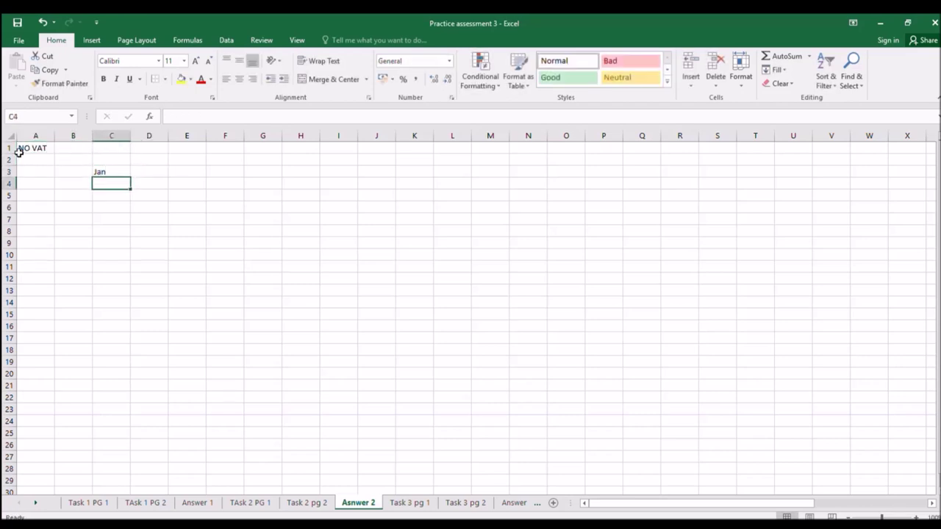
{"action": "left_click", "coordinate": [129, 175]}
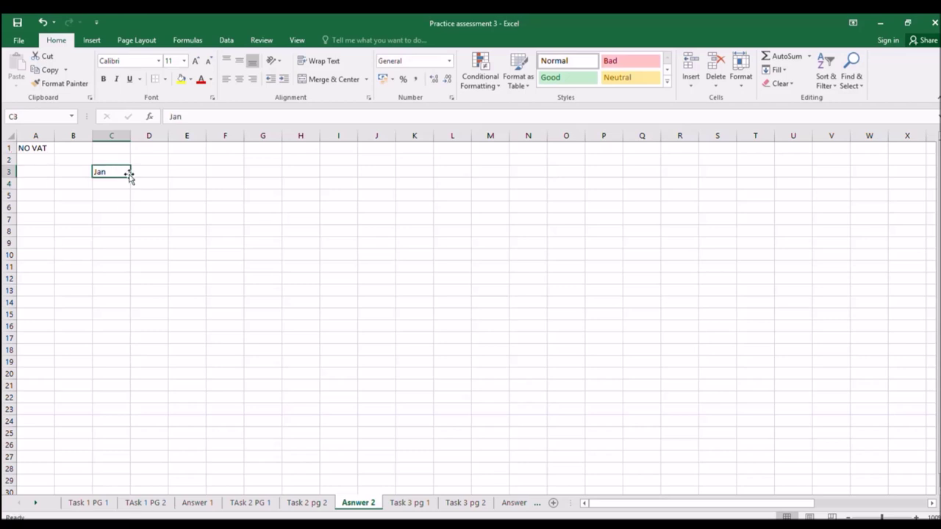
{"action": "left_click_drag", "start_coordinate": [128, 179], "coordinate": [533, 185]}
{"action": "left_click", "coordinate": [531, 186]}
{"action": "type", "text": "X3"}
{"action": "key", "text": "Return"}
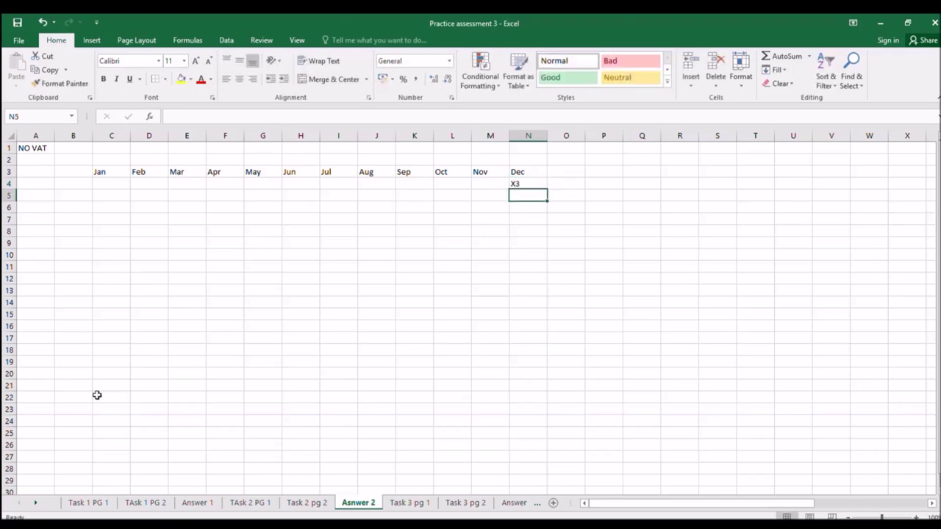
Step: Consult the Task 2 scenario, then draw a blank T-account in C8:F13 of Asnwer 2 using a line under C8:F8 and one left of E9:E13
{"action": "left_click", "coordinate": [251, 502]}
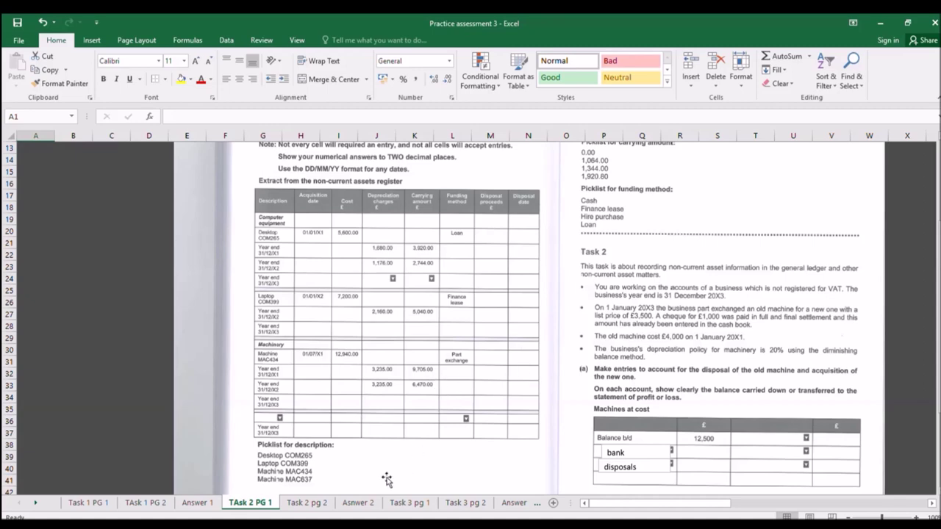
{"action": "left_click", "coordinate": [357, 503]}
{"action": "left_click_drag", "start_coordinate": [122, 234], "coordinate": [223, 230]}
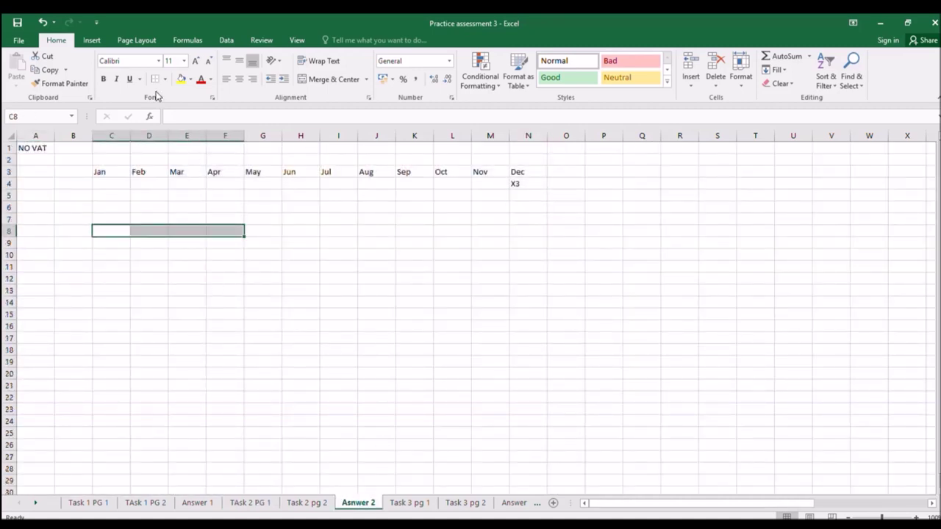
{"action": "left_click", "coordinate": [156, 257]}
{"action": "left_click_drag", "start_coordinate": [184, 243], "coordinate": [182, 291]}
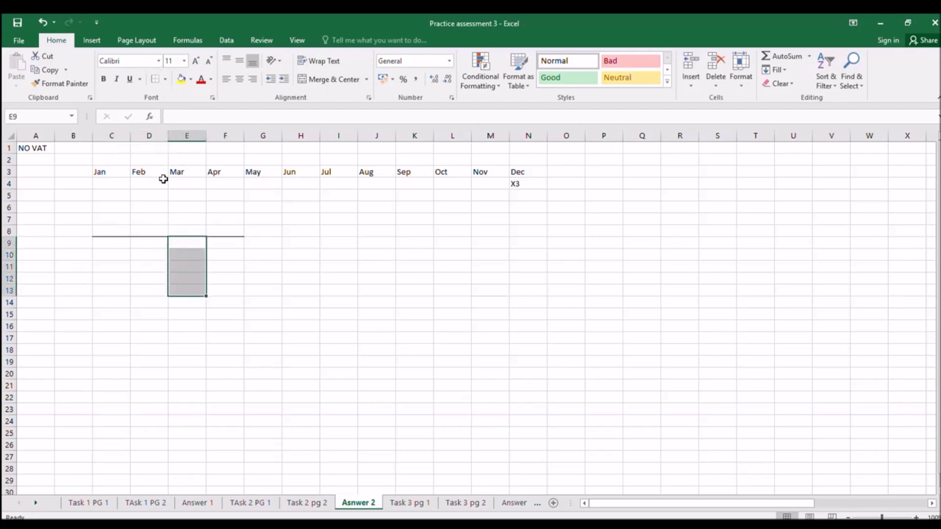
Step: Copy the blank T-account in C8:F13 to H8, M8 and R8 to complete the first row of accounts
{"action": "left_click_drag", "start_coordinate": [120, 233], "coordinate": [216, 291]}
{"action": "key", "text": "ctrl+c"}
{"action": "left_click", "coordinate": [294, 229]}
{"action": "key", "text": "ctrl+v"}
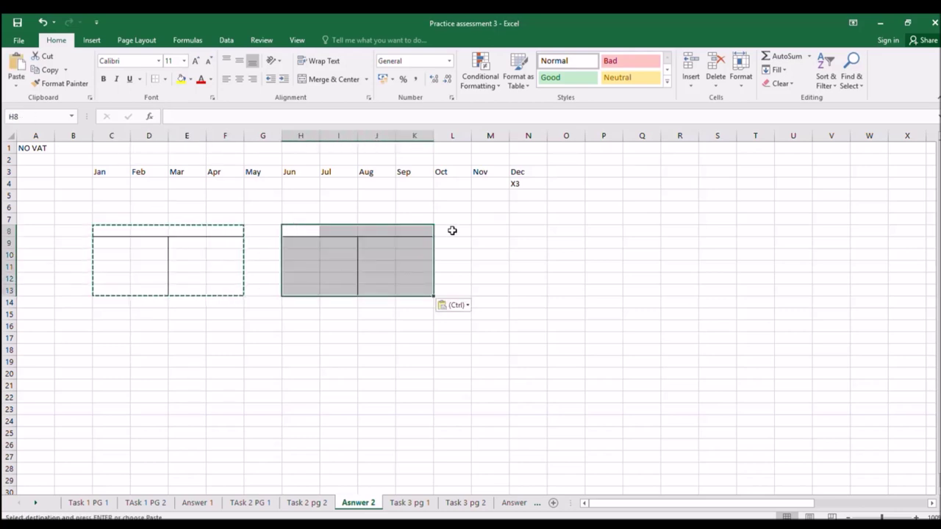
{"action": "left_click", "coordinate": [478, 230]}
{"action": "key", "text": "ctrl+v"}
{"action": "left_click", "coordinate": [672, 230]}
{"action": "key", "text": "ctrl+v"}
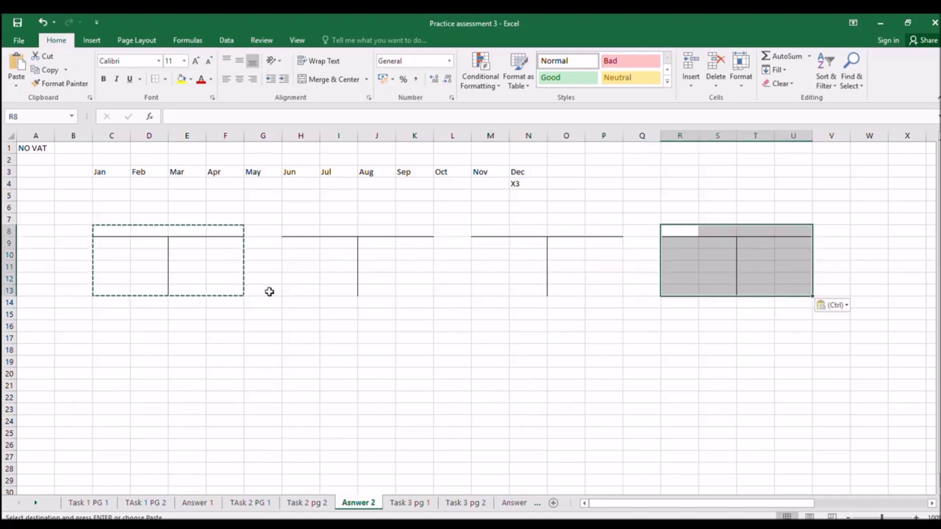
Step: Paste a second row of blank T-accounts at C16, H16, M16 and R16
{"action": "left_click", "coordinate": [110, 325]}
{"action": "key", "text": "ctrl+v"}
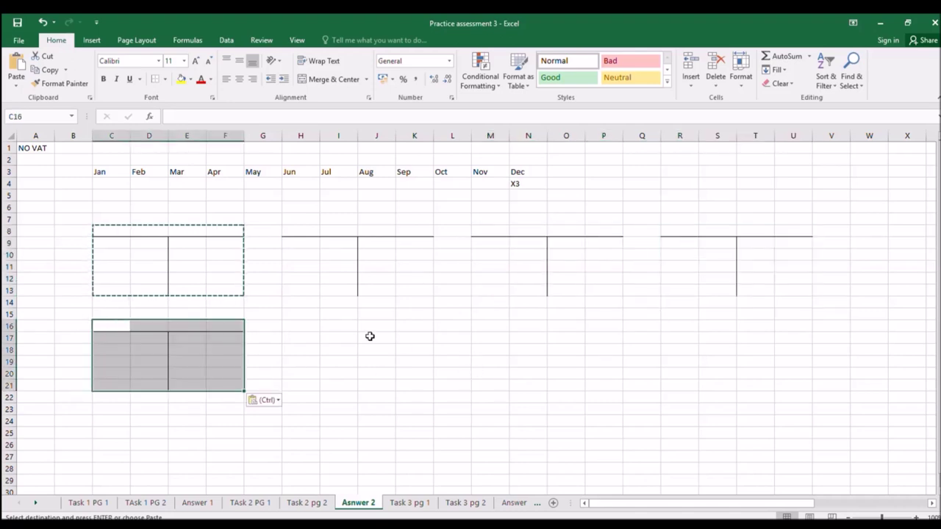
{"action": "left_click", "coordinate": [314, 325]}
{"action": "key", "text": "ctrl+v"}
{"action": "left_click", "coordinate": [487, 326]}
{"action": "key", "text": "ctrl+v"}
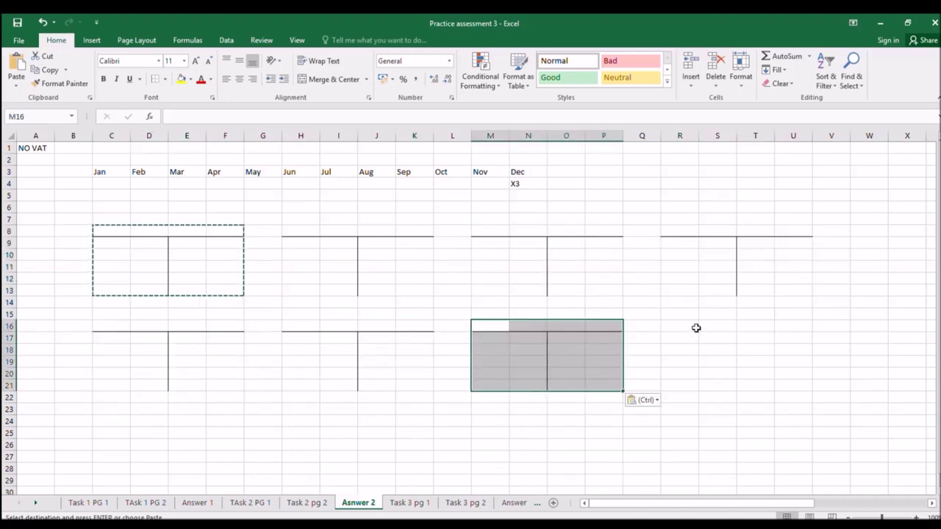
{"action": "left_click", "coordinate": [678, 325]}
{"action": "key", "text": "ctrl+v"}
{"action": "left_click", "coordinate": [438, 331]}
{"action": "key", "text": "Escape"}
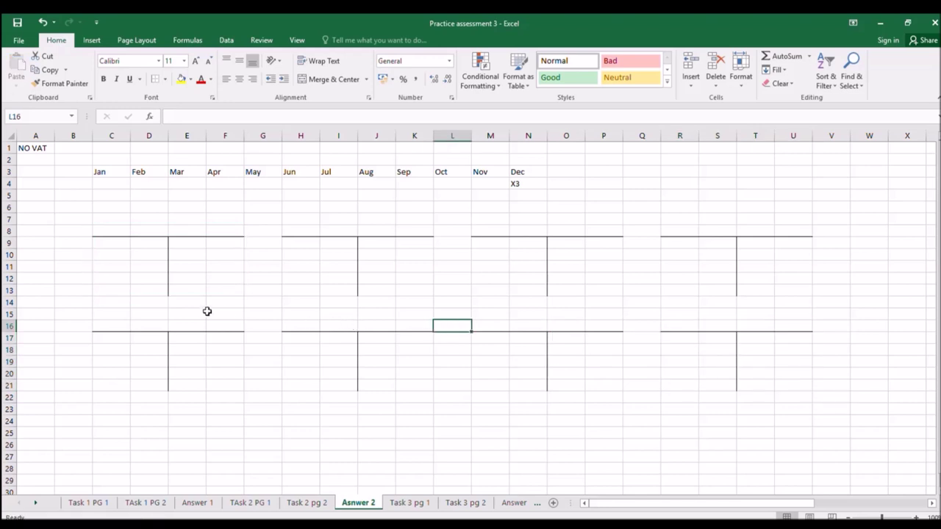
Step: Title the first T-account bAnk in D8, credit it with 1000 in F9, and check the Task 2 scenario
{"action": "left_click", "coordinate": [156, 231]}
{"action": "type", "text": "bAnk"}
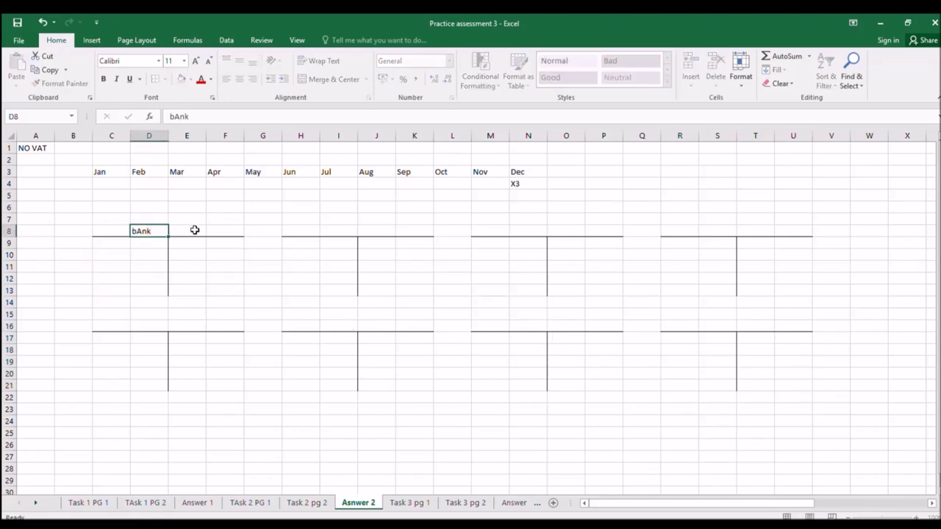
{"action": "key", "text": "Return"}
{"action": "key", "text": "Right"}
{"action": "key", "text": "Right"}
{"action": "type", "text": "100"}
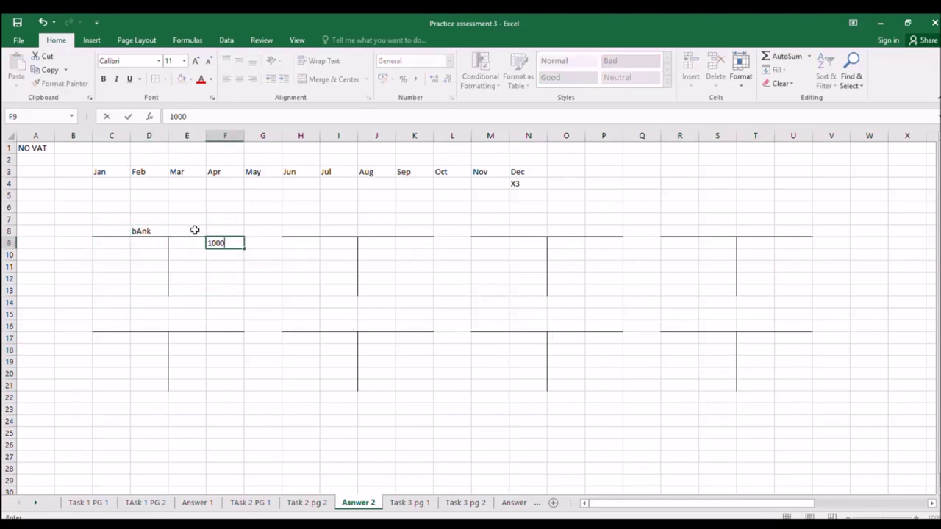
{"action": "key", "text": "Return"}
{"action": "left_click", "coordinate": [243, 499]}
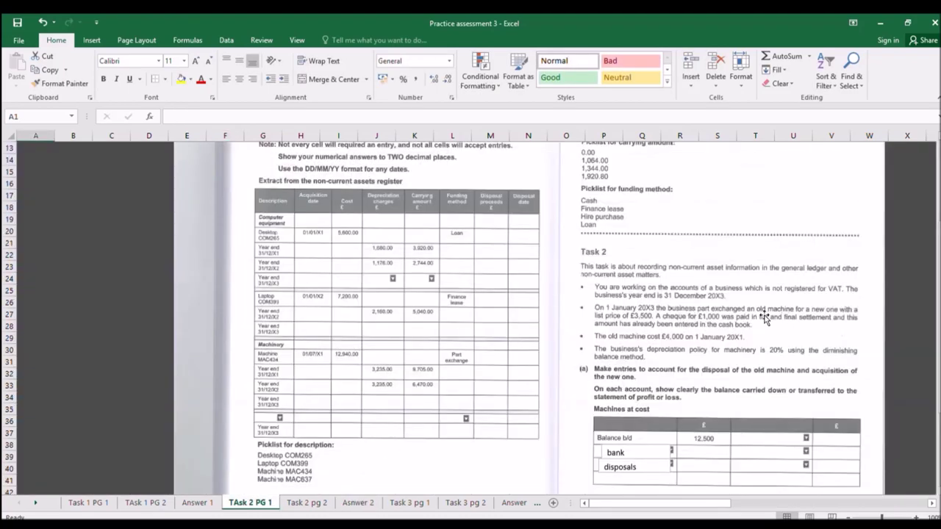
{"action": "left_click", "coordinate": [357, 503]}
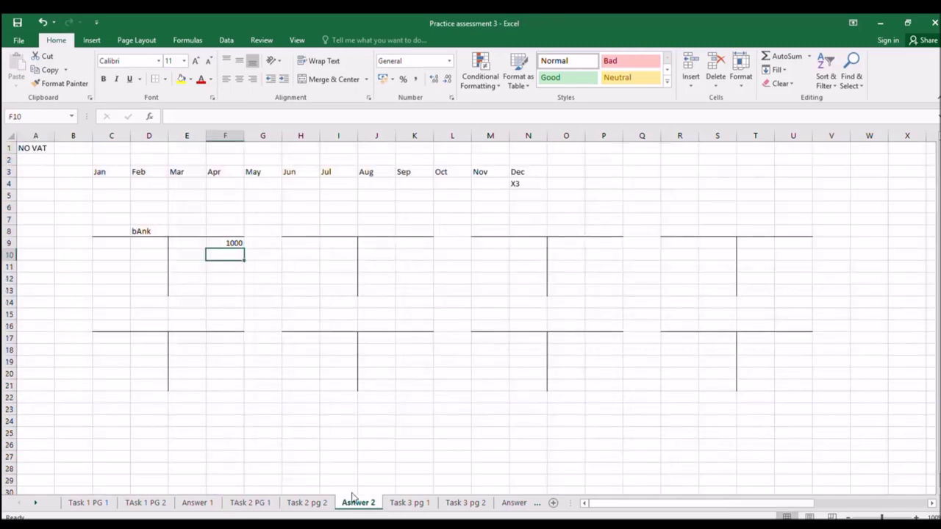
Step: Title the second T-account Mach at cost in I8 and debit it with 3500 in I9
{"action": "left_click", "coordinate": [336, 230]}
{"action": "type", "text": "A"}
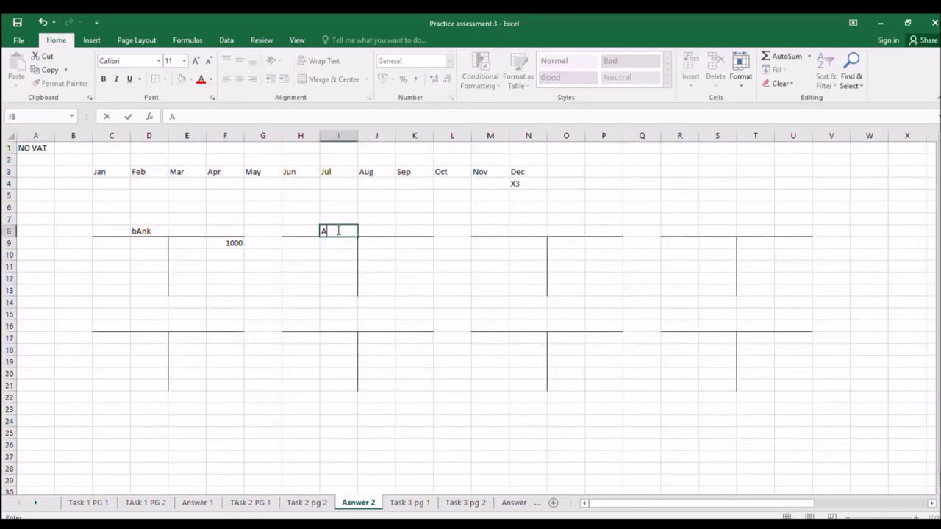
{"action": "type", "text": "ach at cost"}
{"action": "key", "text": "Return"}
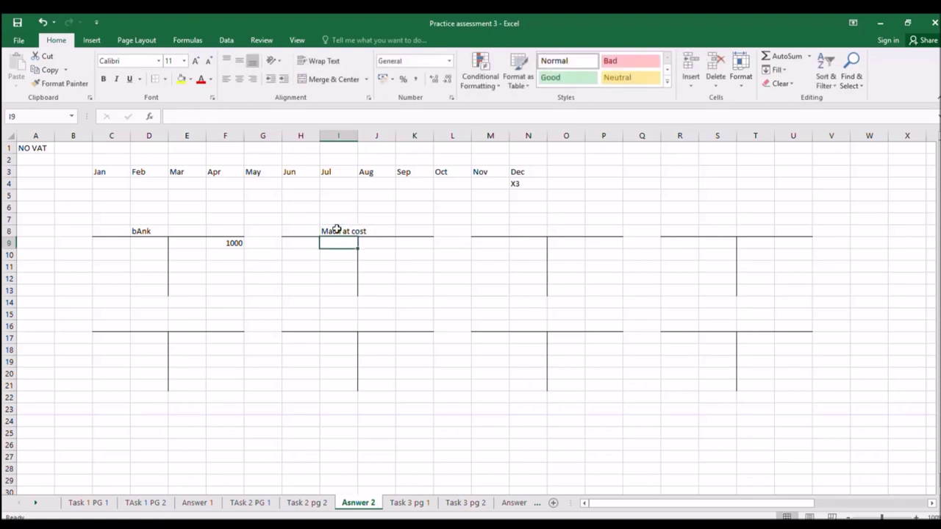
{"action": "type", "text": "3500"}
{"action": "key", "text": "Return"}
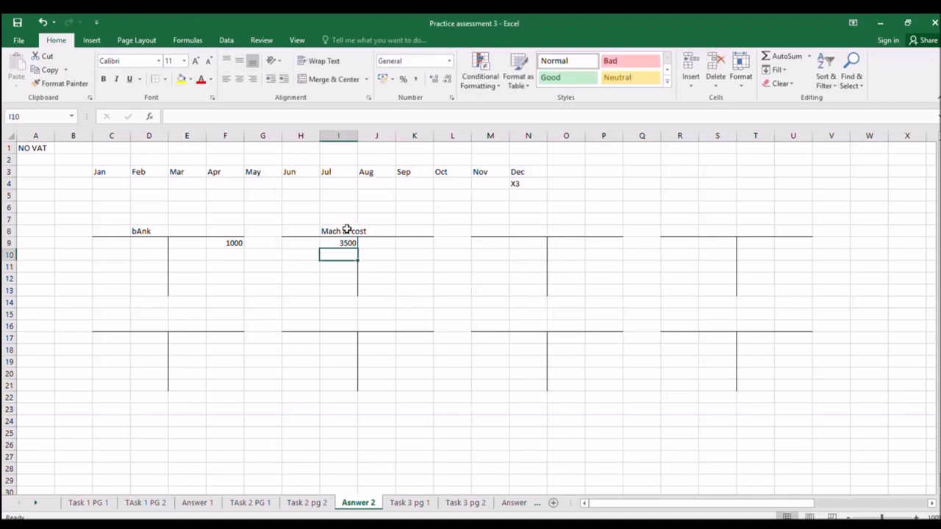
Step: Check the Task 2 scenario, then title the third T-account Disposal in N8 and credit it with 2500 in P9
{"action": "left_click", "coordinate": [257, 503]}
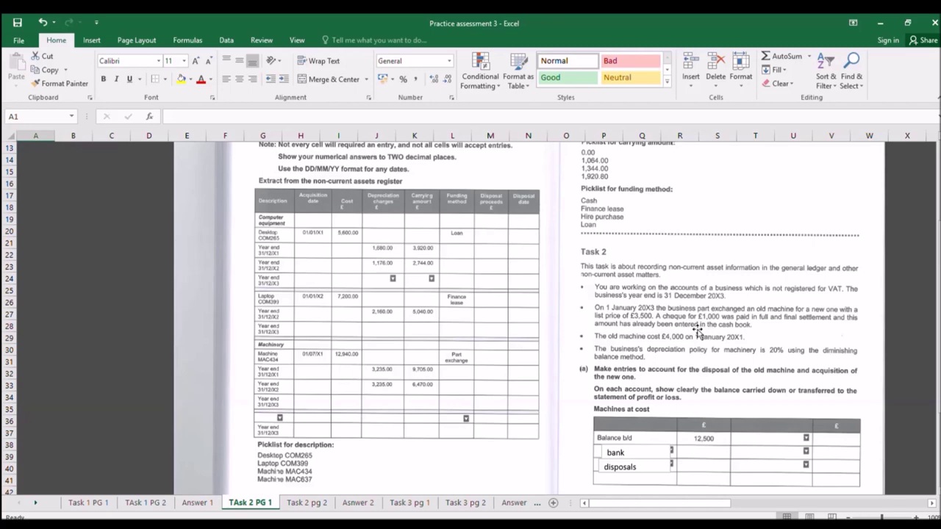
{"action": "left_click", "coordinate": [358, 502]}
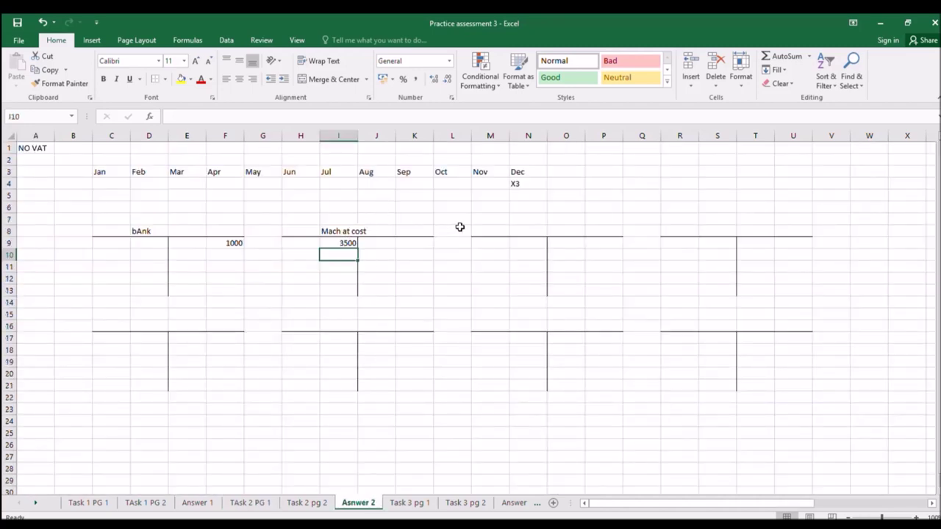
{"action": "left_click", "coordinate": [520, 231]}
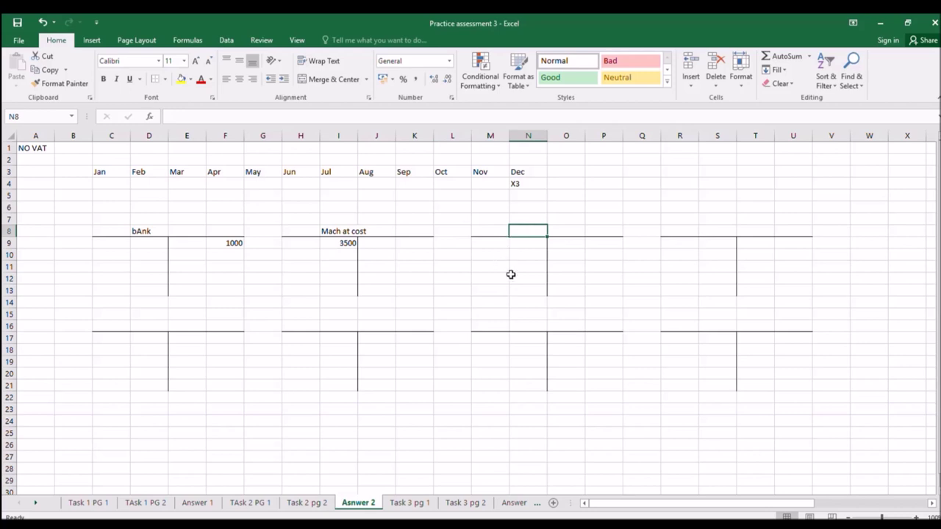
{"action": "type", "text": "Disposal"}
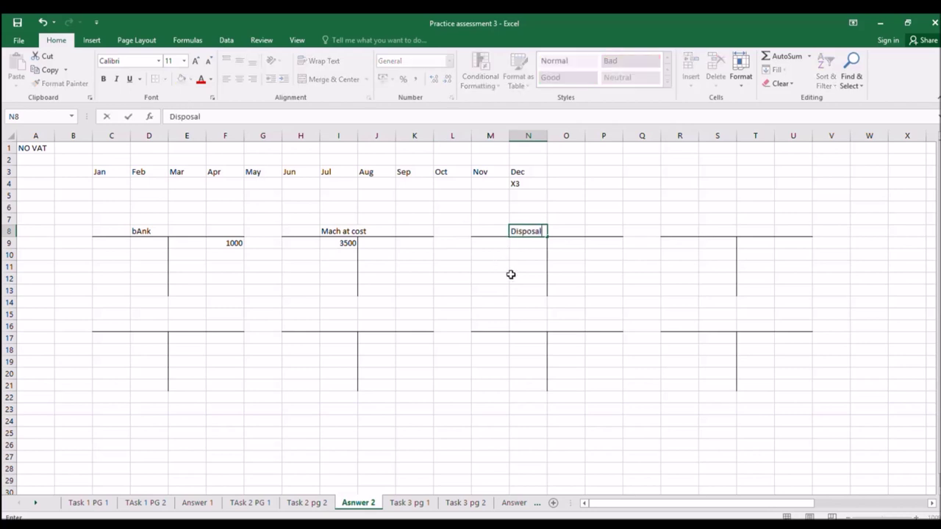
{"action": "key", "text": "Return"}
{"action": "key", "text": "Right"}
{"action": "key", "text": "Right"}
{"action": "type", "text": "2"}
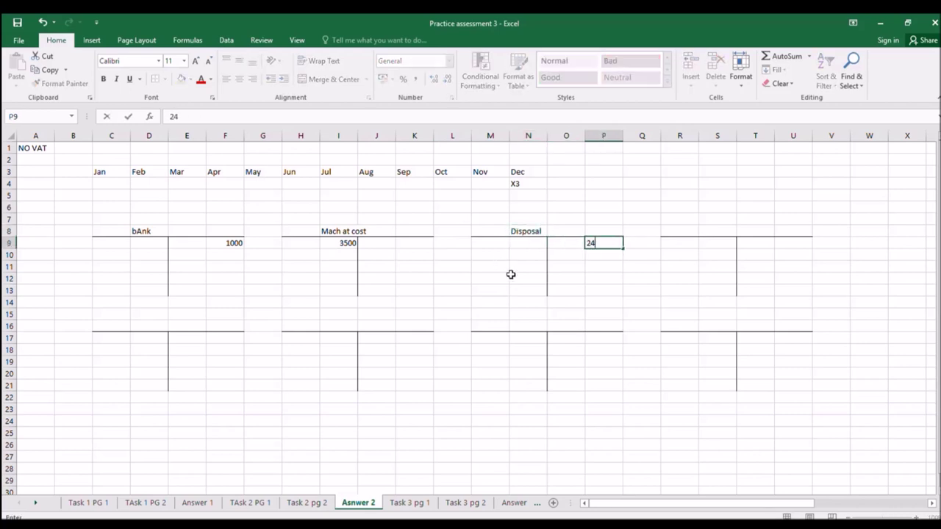
{"action": "type", "text": "500"}
{"action": "key", "text": "Return"}
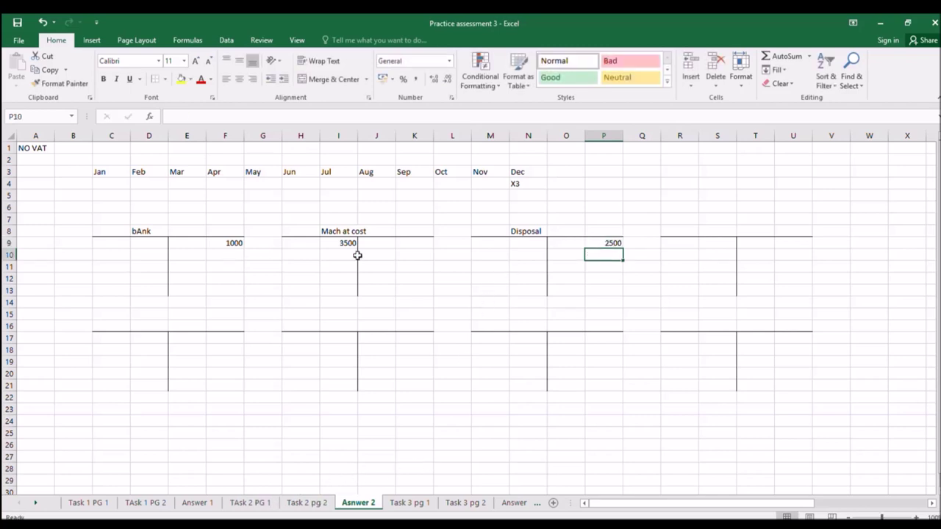
Step: Check the old machine's cost in the Task 2 scenario and debit the Disposal account with 4000 in N9
{"action": "left_click", "coordinate": [250, 505]}
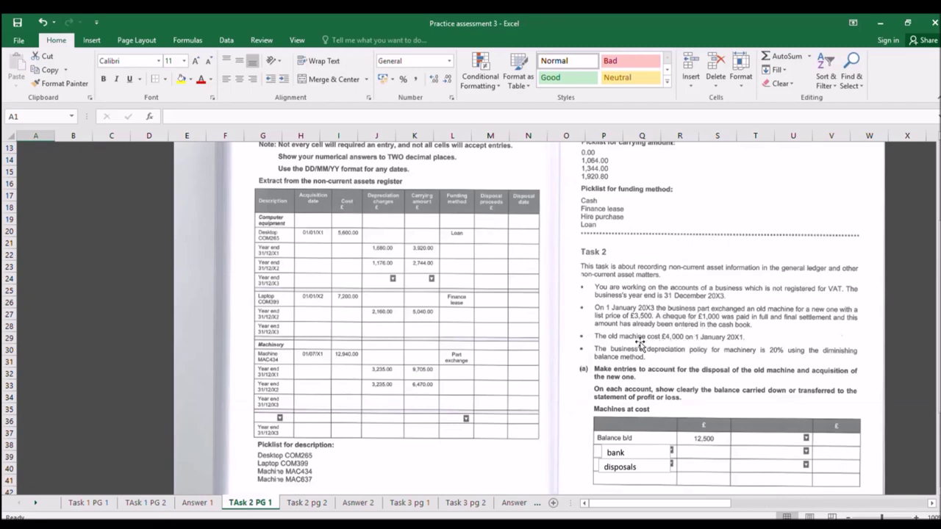
{"action": "left_click", "coordinate": [321, 503]}
{"action": "left_click", "coordinate": [358, 503]}
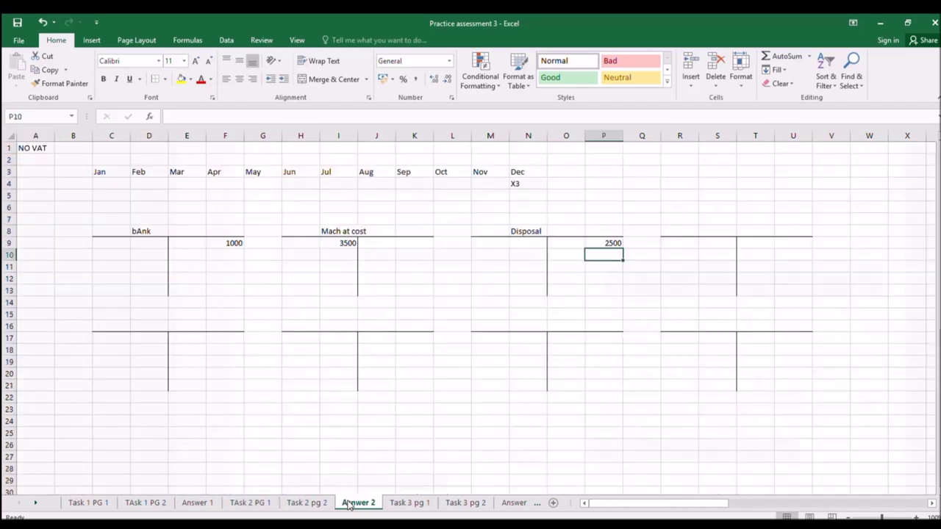
{"action": "left_click", "coordinate": [528, 245]}
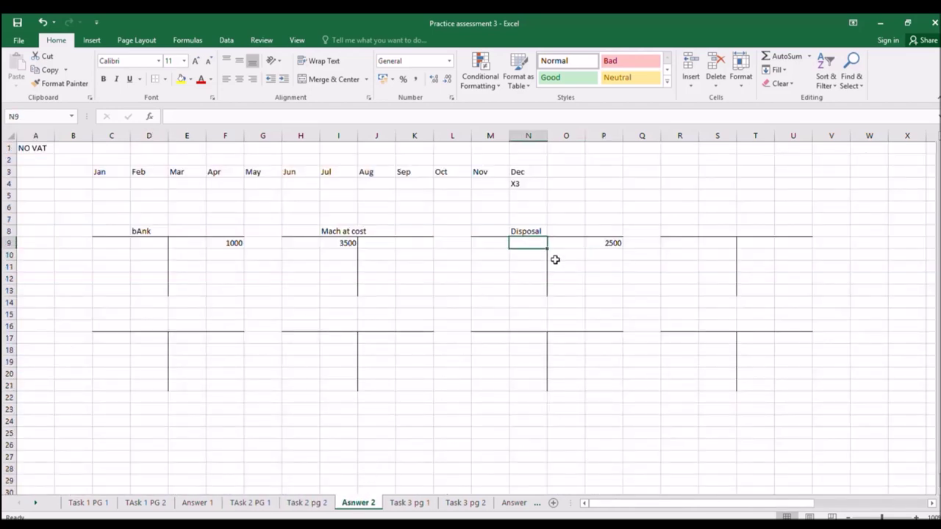
{"action": "type", "text": "4000"}
{"action": "key", "text": "Return"}
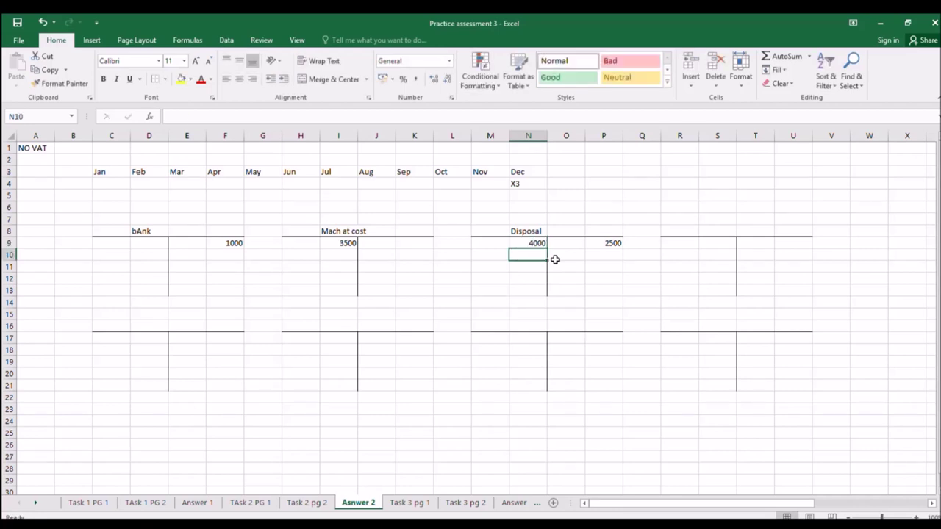
Step: Review the Task 2 pages, then label the years X1 to X3 across C4:E4 of Asnwer 2
{"action": "left_click", "coordinate": [316, 503]}
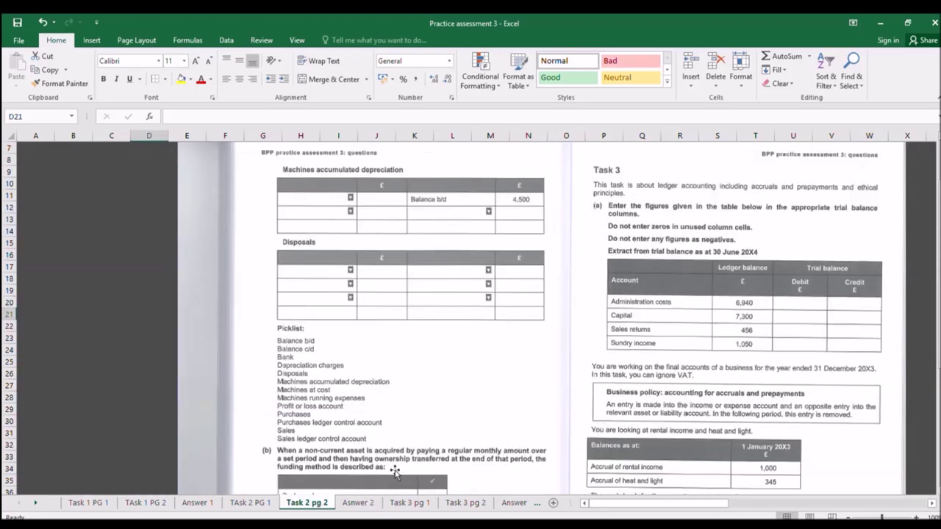
{"action": "left_click", "coordinate": [250, 503]}
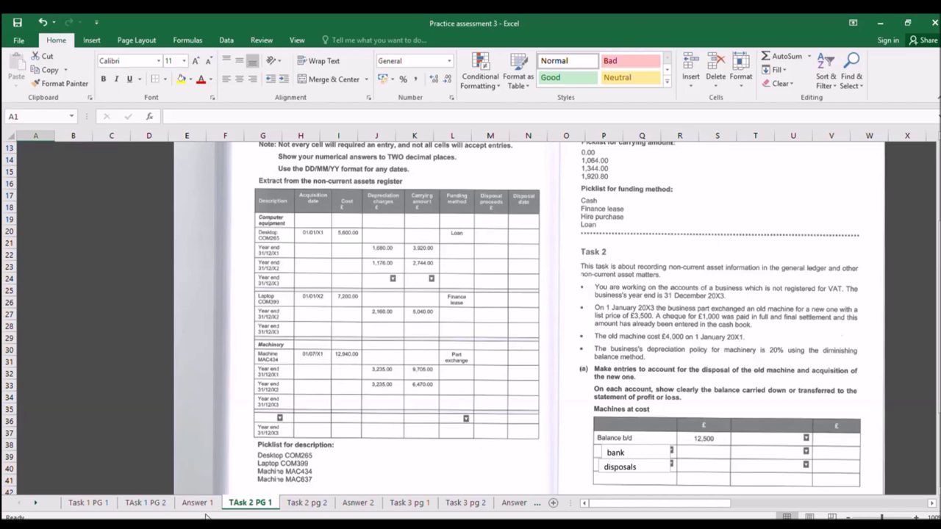
{"action": "left_click", "coordinate": [342, 502]}
{"action": "left_click", "coordinate": [250, 205]}
{"action": "key", "text": "Left"}
{"action": "key", "text": "Left"}
{"action": "key", "text": "Left"}
{"action": "key", "text": "Left"}
{"action": "key", "text": "Left"}
{"action": "key", "text": "Left"}
{"action": "key", "text": "Right"}
{"action": "key", "text": "Right"}
{"action": "key", "text": "Up"}
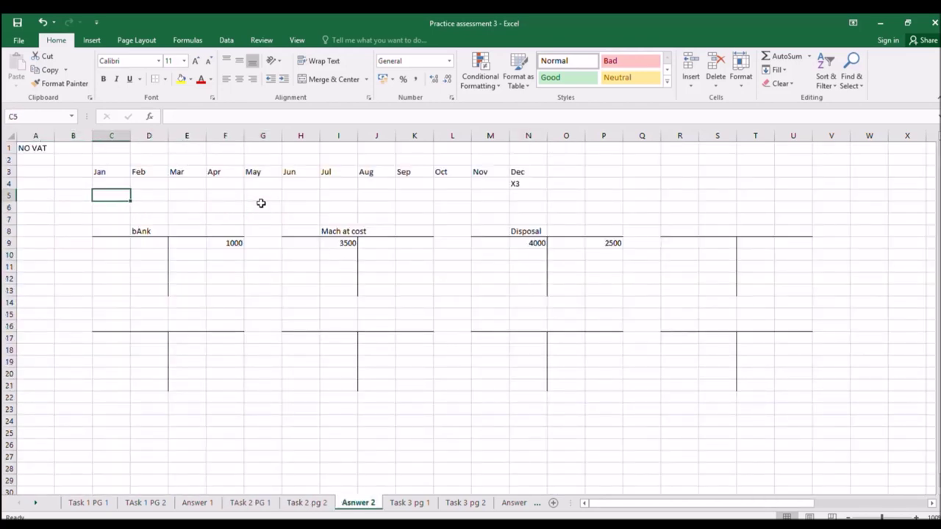
{"action": "key", "text": "Up"}
{"action": "type", "text": "X!"}
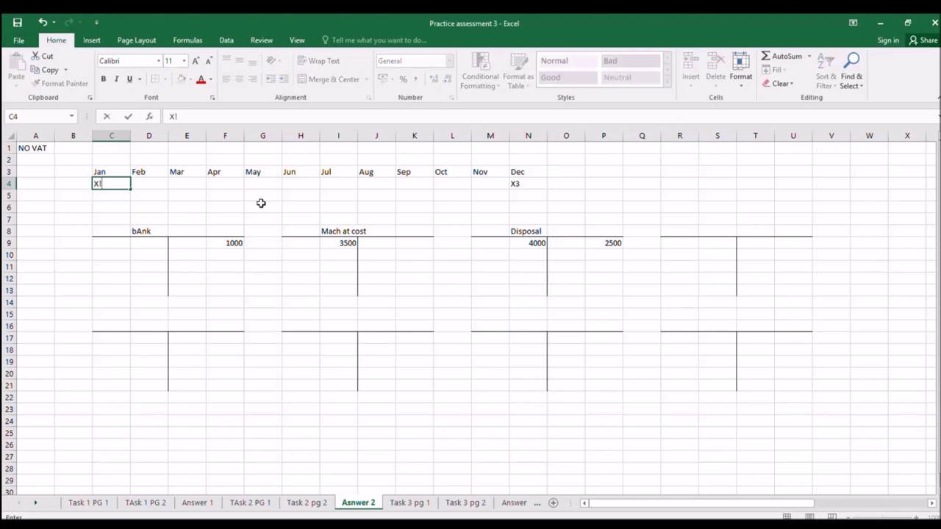
{"action": "key", "text": "BackSpace"}
{"action": "type", "text": "1"}
{"action": "key", "text": "Return"}
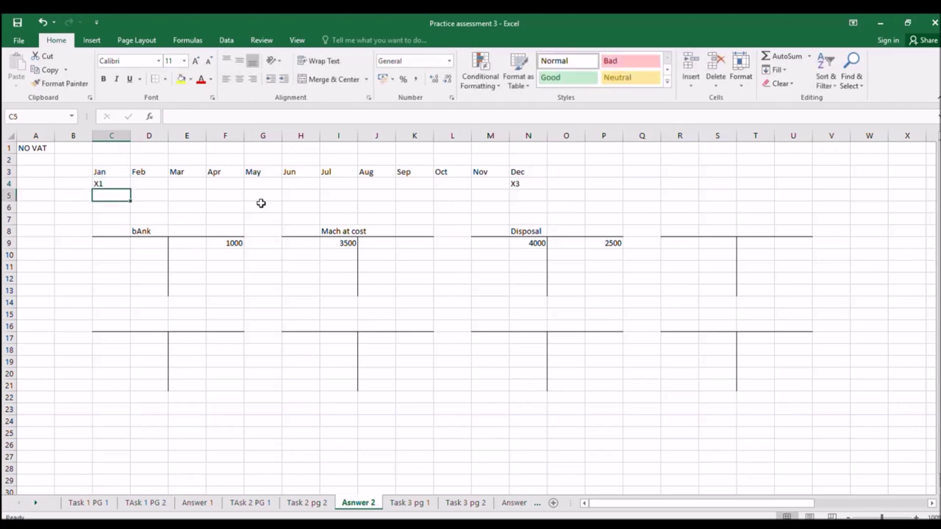
{"action": "left_click", "coordinate": [124, 183]}
{"action": "left_click_drag", "start_coordinate": [130, 188], "coordinate": [207, 189]}
{"action": "left_click", "coordinate": [191, 198]}
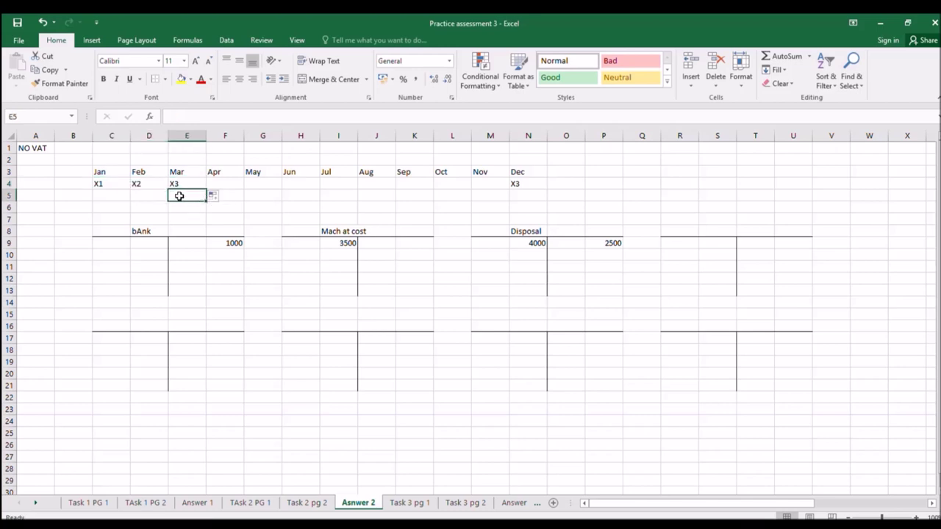
Step: Check the depreciation policy in Task 2, then enter 4000 in C5 and the carrying amount formula =C5*0.8 in C6
{"action": "left_click", "coordinate": [254, 503]}
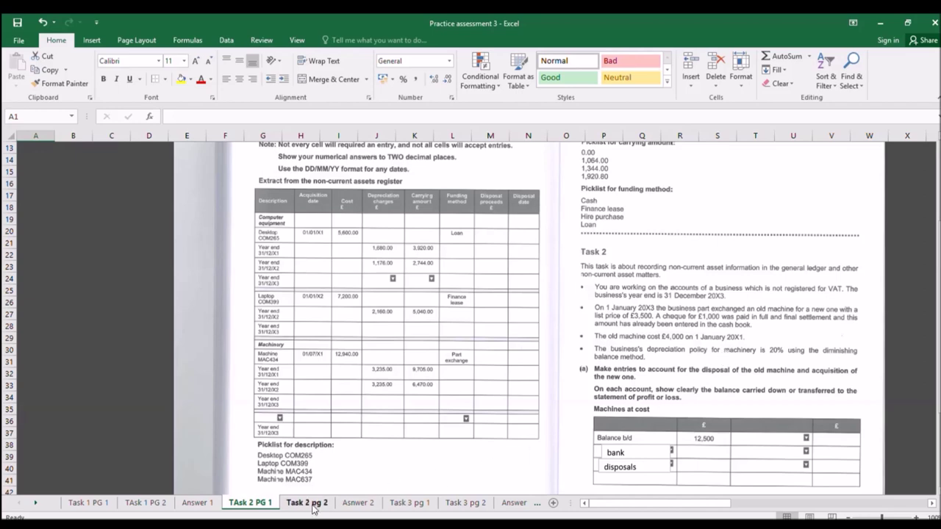
{"action": "left_click", "coordinate": [357, 502]}
{"action": "left_click", "coordinate": [115, 194]}
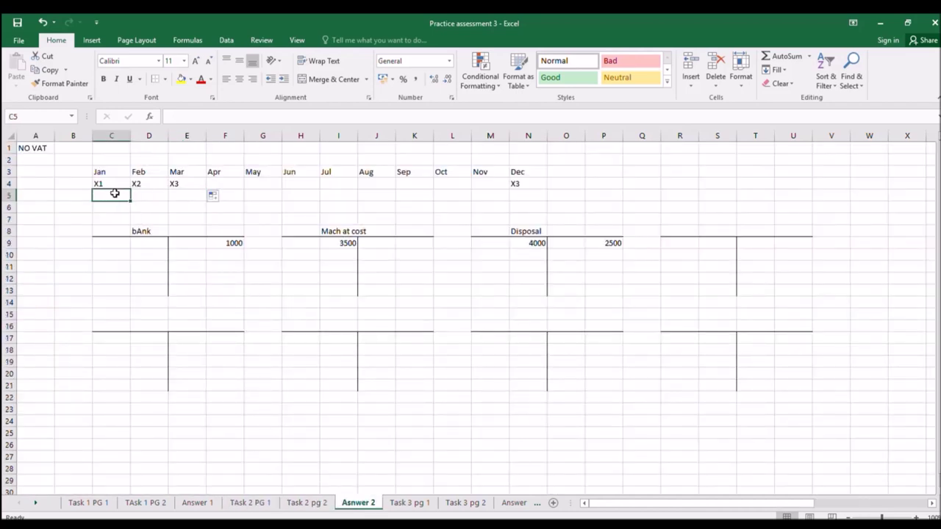
{"action": "type", "text": "4000"}
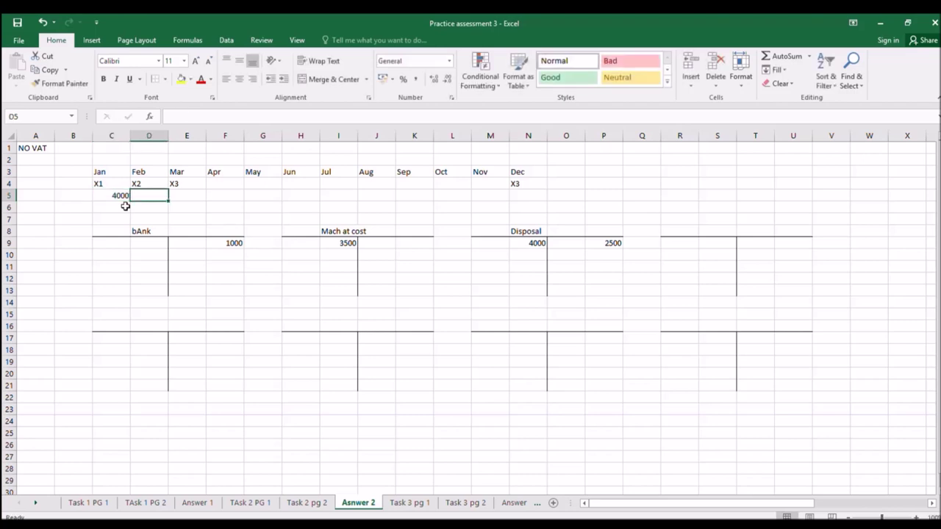
{"action": "key", "text": "Return"}
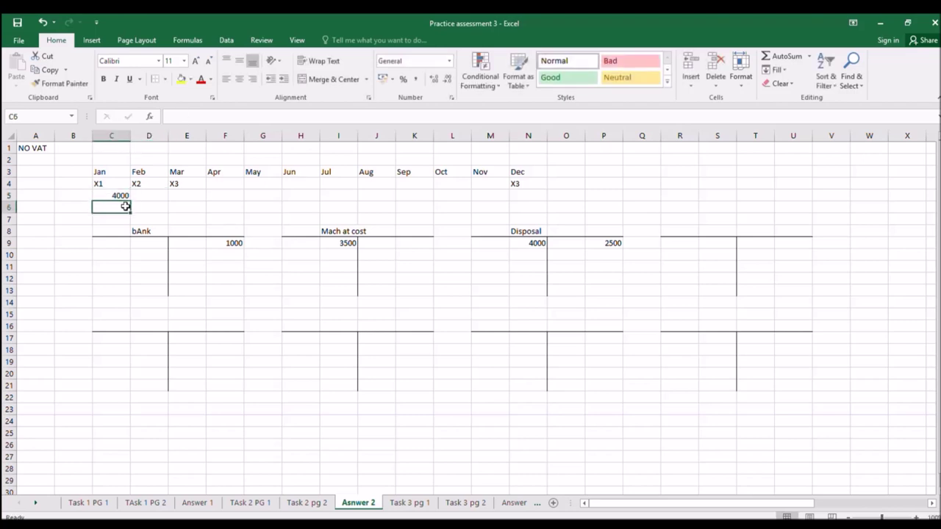
{"action": "type", "text": "=C5*.8"}
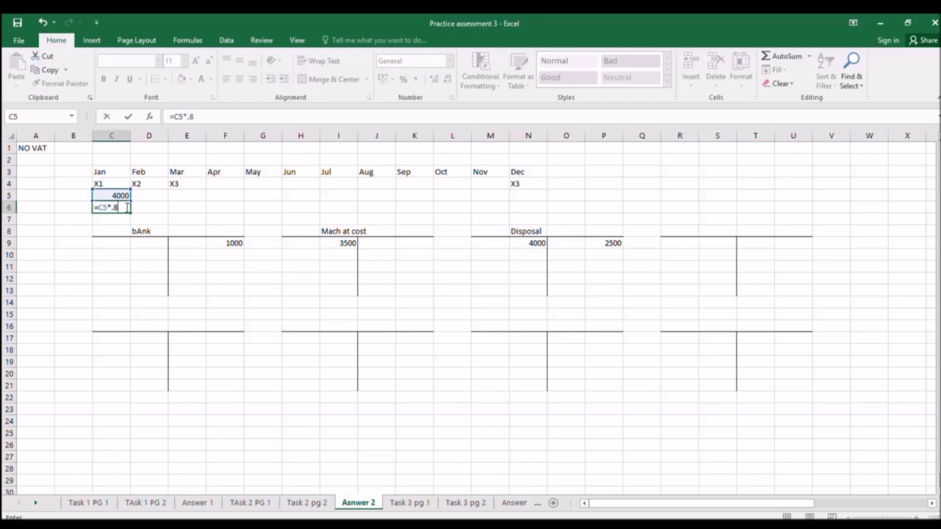
{"action": "key", "text": "Return"}
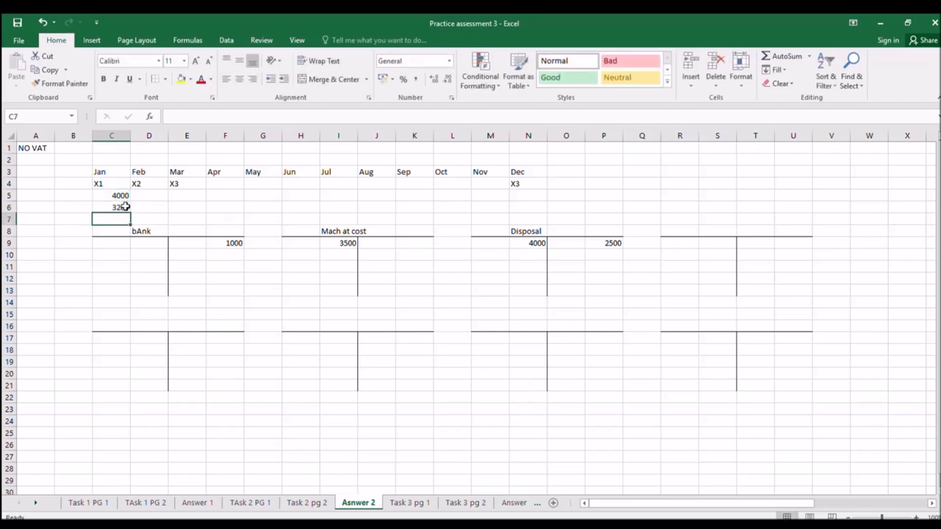
Step: Link D5 to the X1 carrying amount in C6 and extend the C6 formula to D6 for year X2
{"action": "left_click", "coordinate": [156, 195]}
{"action": "type", "text": "="}
{"action": "left_click", "coordinate": [123, 207]}
{"action": "key", "text": "Return"}
{"action": "left_click", "coordinate": [125, 208]}
{"action": "left_click_drag", "start_coordinate": [131, 213], "coordinate": [193, 220]}
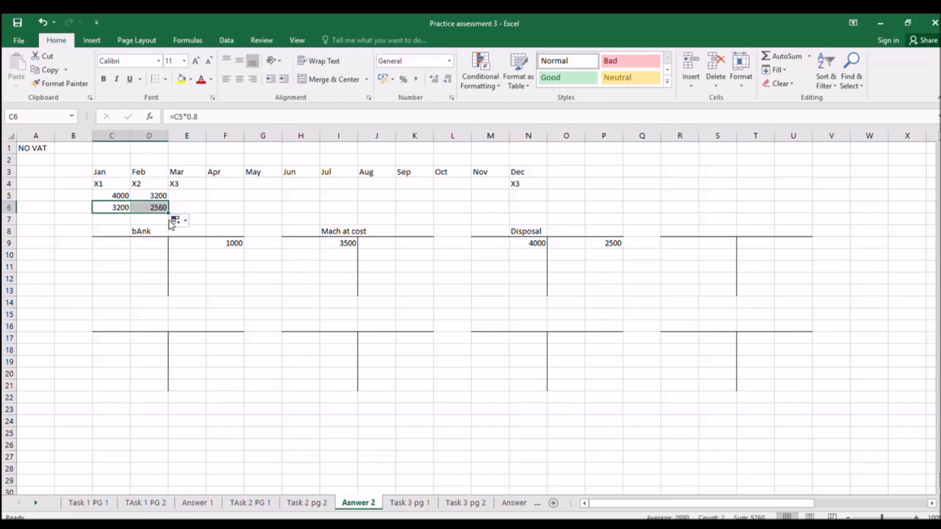
Step: Calculate the accumulated depreciation in D7 as C5 minus D6
{"action": "left_click", "coordinate": [153, 218]}
{"action": "type", "text": "="}
{"action": "left_click", "coordinate": [123, 196]}
{"action": "type", "text": "-"}
{"action": "left_click", "coordinate": [144, 208]}
{"action": "key", "text": "Return"}
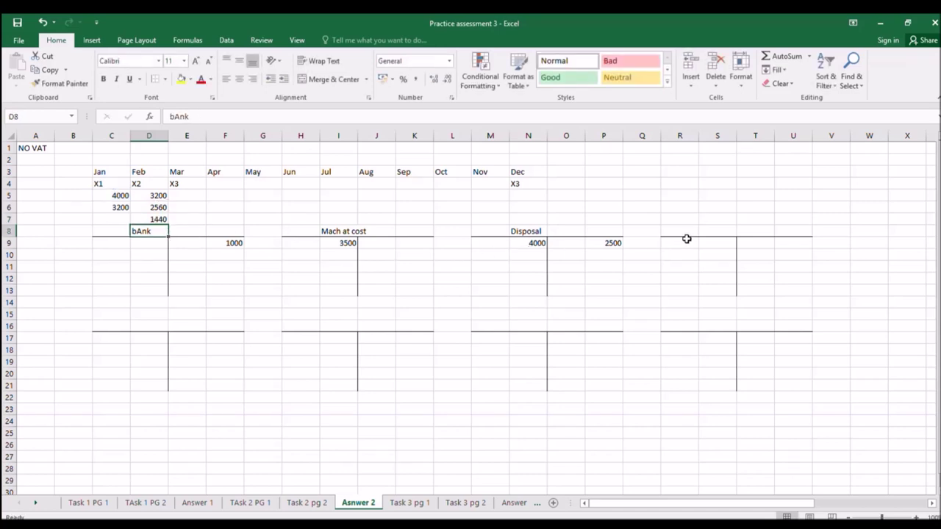
Step: Title the fourth T-account Acc dep in S8
{"action": "left_click", "coordinate": [706, 232]}
{"action": "type", "text": "Acc"}
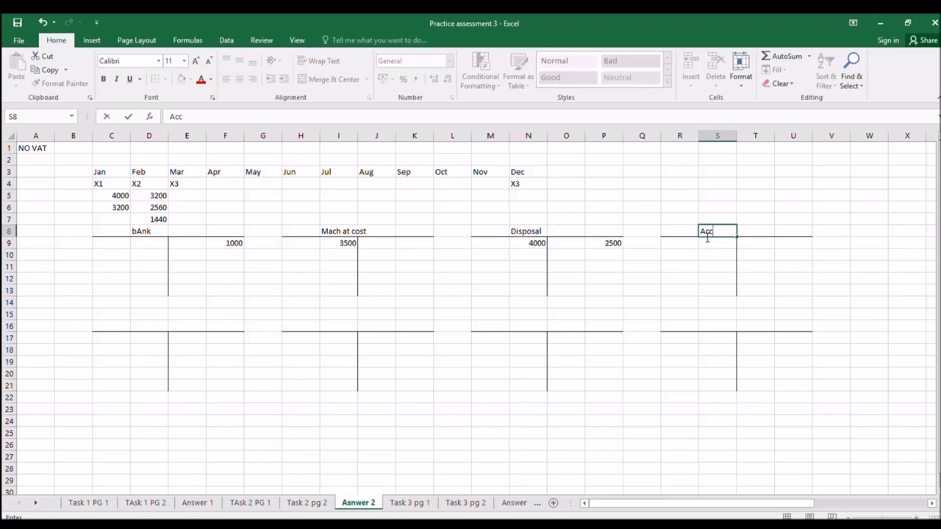
{"action": "key", "text": "Return"}
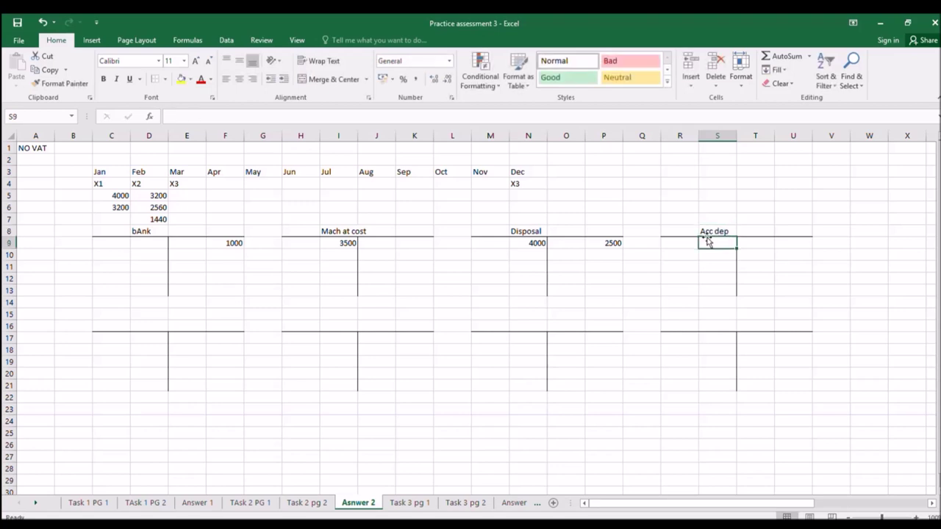
{"action": "key", "text": "Left"}
{"action": "key", "text": "Left"}
{"action": "key", "text": "Left"}
{"action": "key", "text": "Left"}
{"action": "key", "text": "Left"}
{"action": "key", "text": "Left"}
{"action": "key", "text": "Left"}
{"action": "key", "text": "Left"}
{"action": "key", "text": "Left"}
{"action": "key", "text": "Left"}
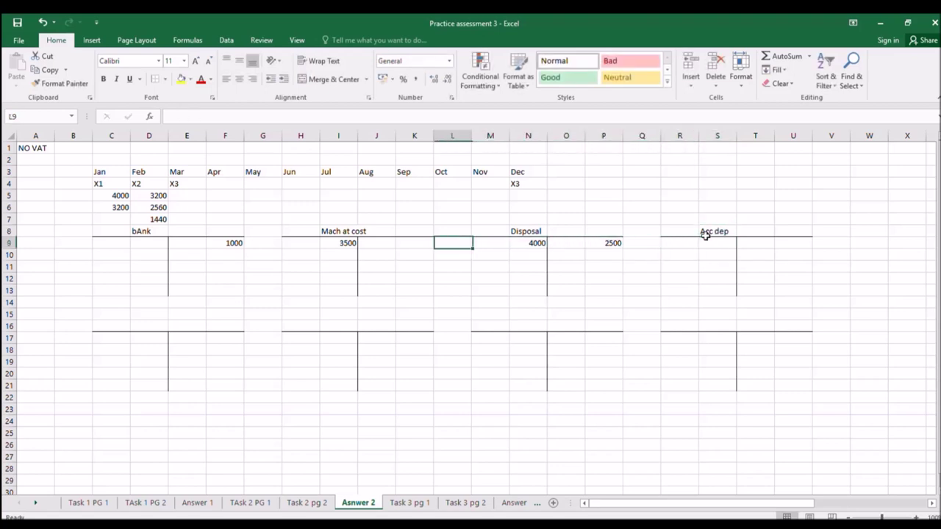
{"action": "key", "text": "Down"}
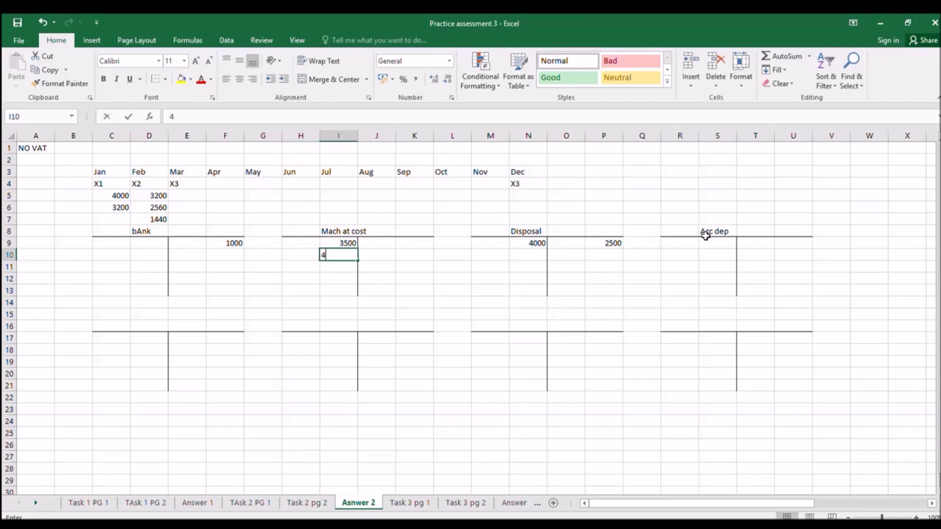
{"action": "type", "text": "4000"}
{"action": "key", "text": "ctrl+Return"}
{"action": "key", "text": "Delete"}
{"action": "key", "text": "Right"}
{"action": "key", "text": "Right"}
{"action": "key", "text": "Right"}
{"action": "key", "text": "Right"}
{"action": "key", "text": "Right"}
{"action": "key", "text": "Right"}
{"action": "key", "text": "Right"}
{"action": "key", "text": "Right"}
{"action": "key", "text": "Right"}
{"action": "key", "text": "Right"}
Step: Credit the Acc dep account in U9 with the depreciation total linked from D7, and debit it with 1440 in S9
{"action": "left_click", "coordinate": [707, 241]}
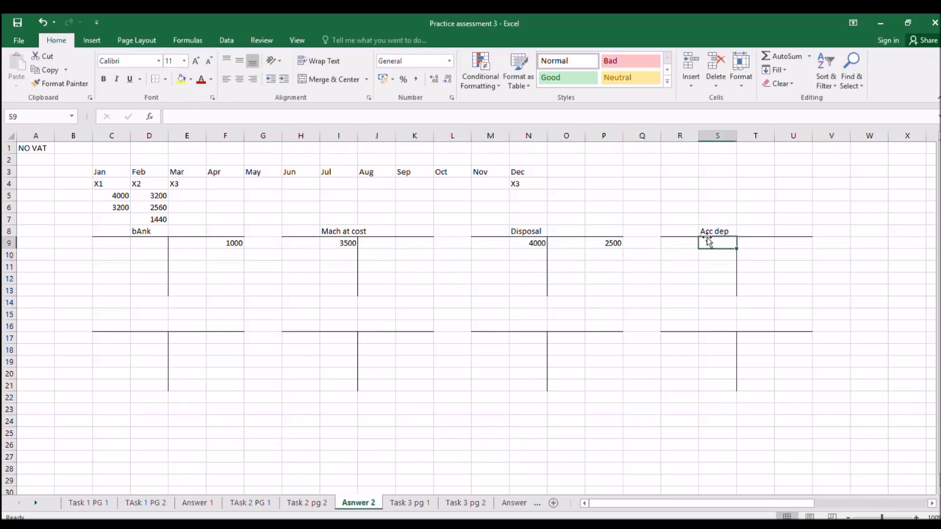
{"action": "left_click", "coordinate": [788, 244]}
{"action": "type", "text": "="}
{"action": "left_click", "coordinate": [149, 222]}
{"action": "key", "text": "Return"}
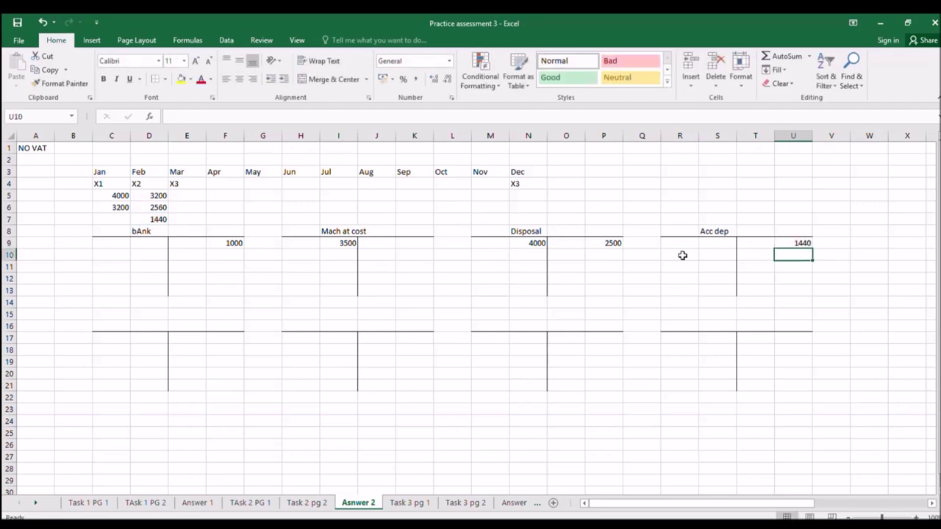
{"action": "left_click", "coordinate": [719, 242]}
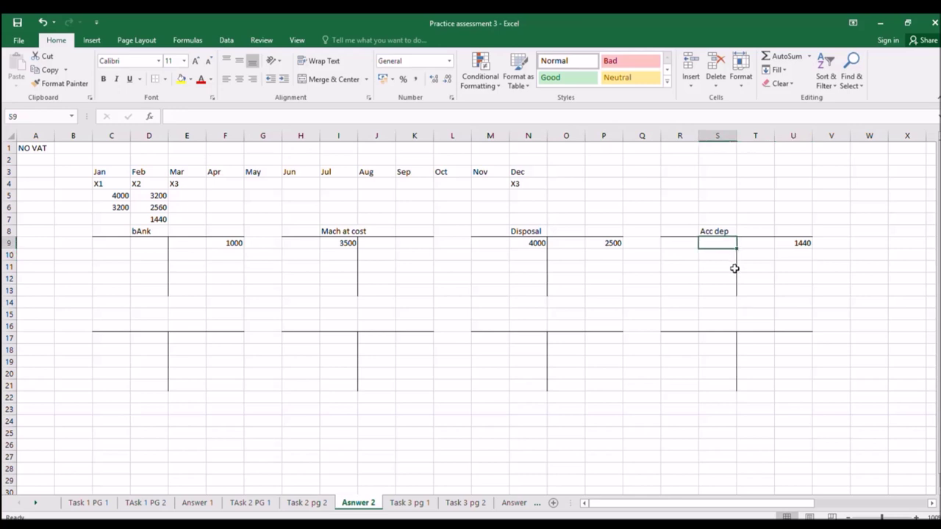
{"action": "type", "text": "1440"}
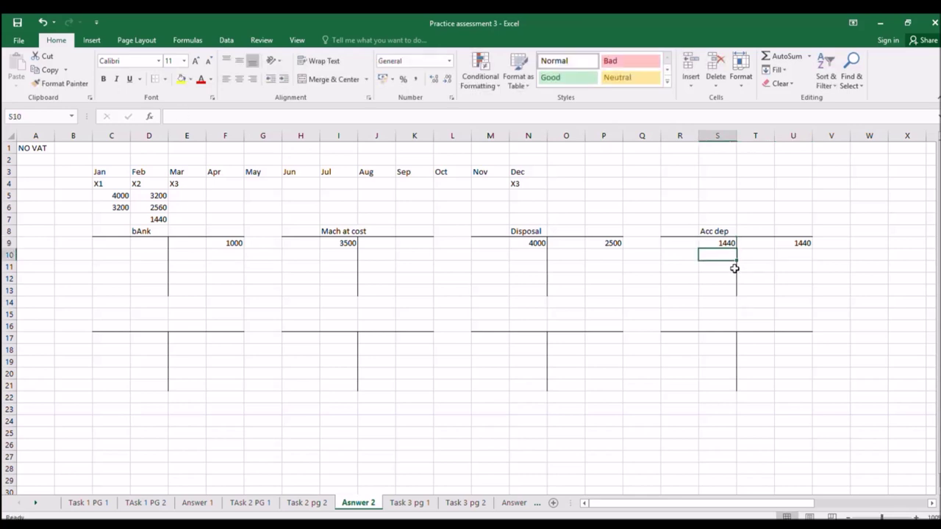
Step: Label the first Mach at cost debit as bank in H9 and change its amount in I9 to 1000
{"action": "key", "text": "Left"}
{"action": "key", "text": "Left"}
{"action": "key", "text": "Left"}
{"action": "key", "text": "Left"}
{"action": "key", "text": "Left"}
{"action": "key", "text": "Left"}
{"action": "key", "text": "Left"}
{"action": "key", "text": "Left"}
{"action": "key", "text": "Left"}
{"action": "key", "text": "Left"}
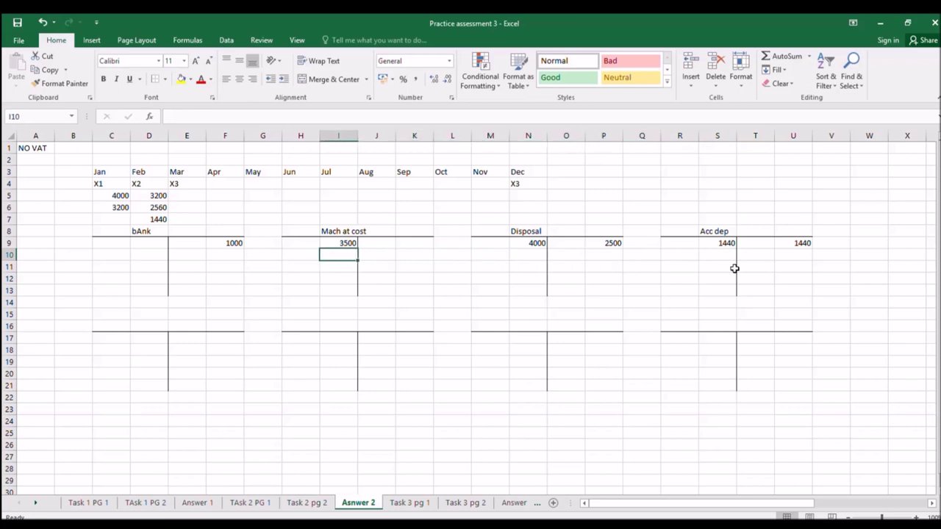
{"action": "key", "text": "Up"}
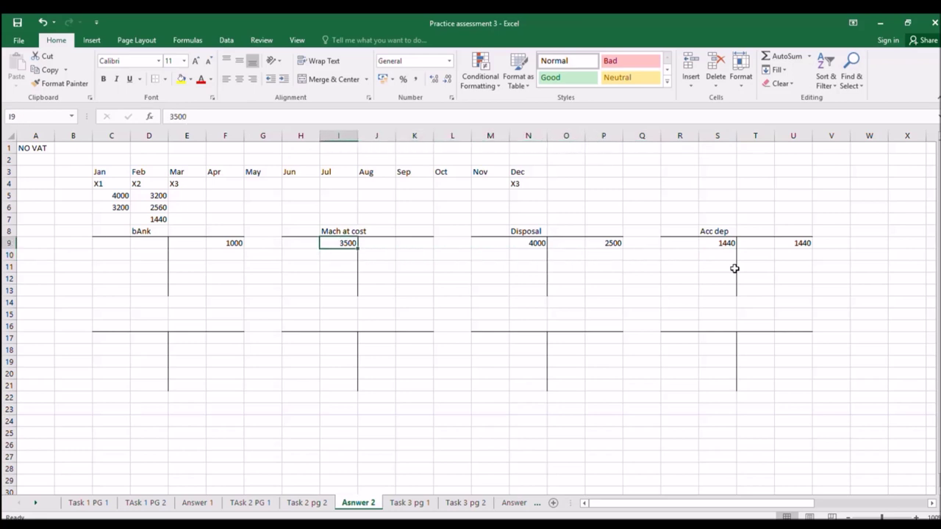
{"action": "key", "text": "Left"}
{"action": "type", "text": "bank"}
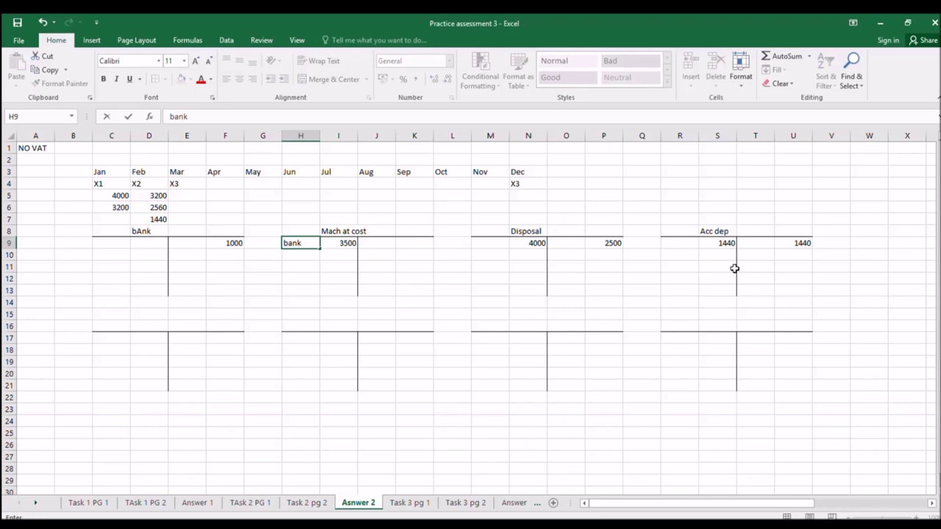
{"action": "key", "text": "Right"}
{"action": "type", "text": "1000"}
{"action": "key", "text": "Return"}
Step: Add a second Mach at cost debit in row 10, labelled disposal in H10 with 2500 in I10
{"action": "key", "text": "Left"}
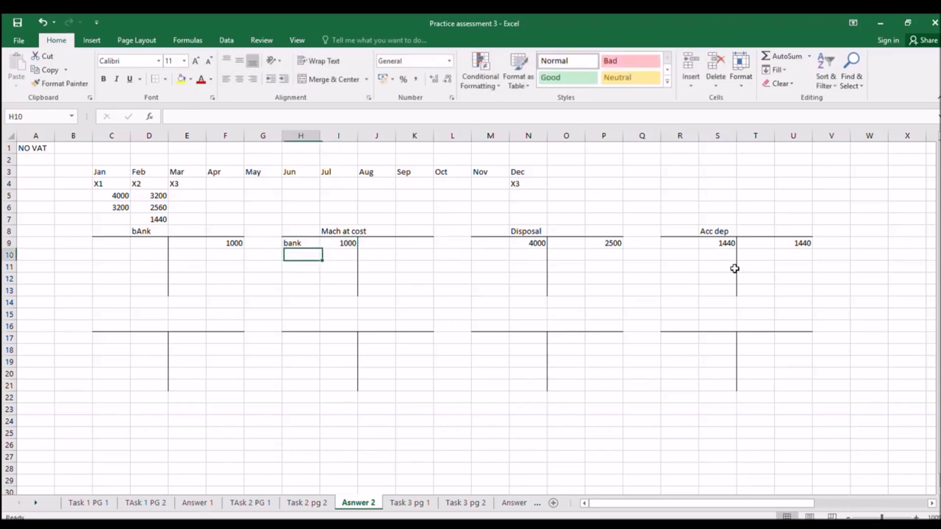
{"action": "type", "text": "disp"}
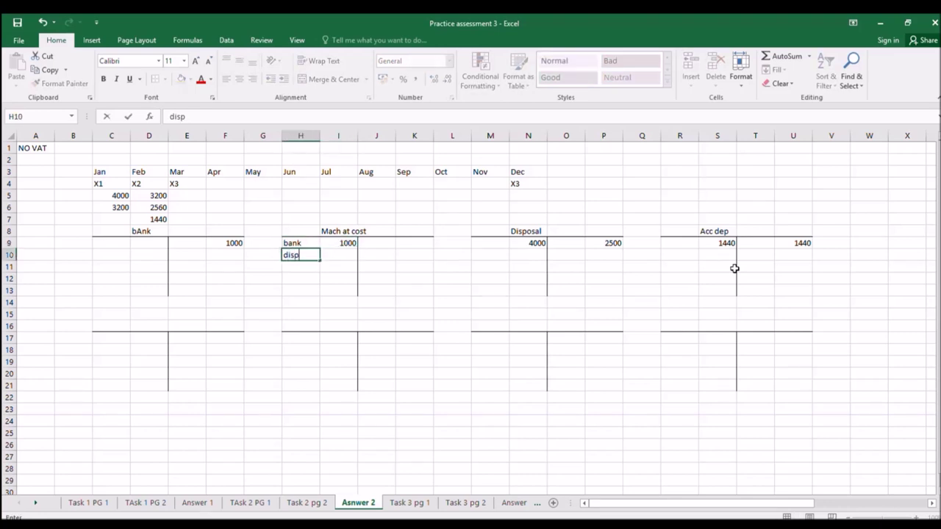
{"action": "type", "text": "osal"}
{"action": "key", "text": "Right"}
{"action": "type", "text": "2"}
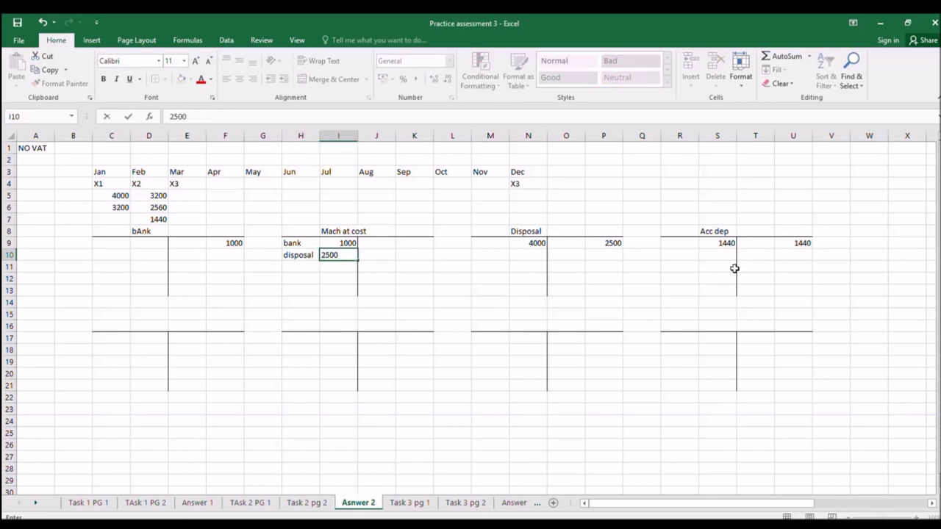
{"action": "type", "text": "500"}
{"action": "key", "text": "Right"}
{"action": "key", "text": "Left"}
{"action": "key", "text": "Up"}
{"action": "key", "text": "Down"}
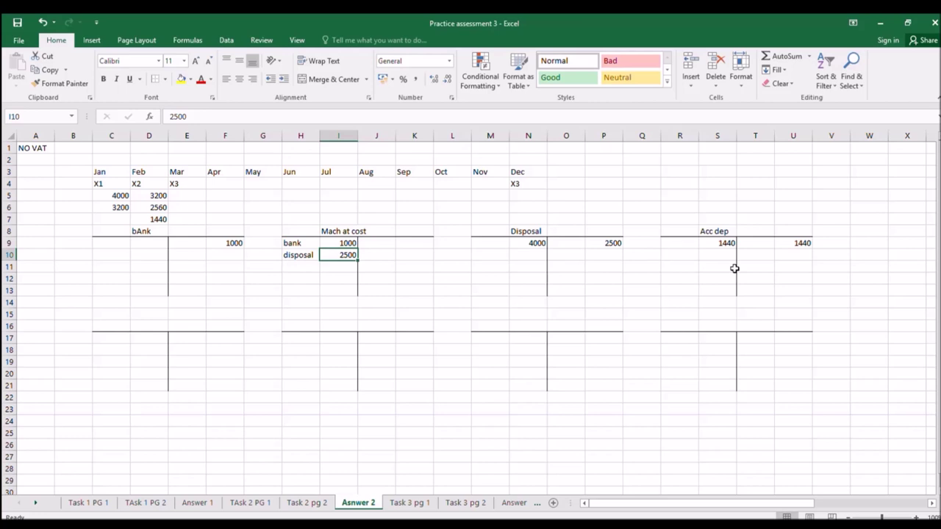
Step: Enter disposal in K9 on the credit side of the Mach at cost account
{"action": "key", "text": "Right"}
{"action": "key", "text": "Right"}
{"action": "key", "text": "Right"}
{"action": "key", "text": "Right"}
{"action": "key", "text": "Right"}
{"action": "key", "text": "Up"}
{"action": "key", "text": "Left"}
{"action": "key", "text": "Left"}
{"action": "key", "text": "Left"}
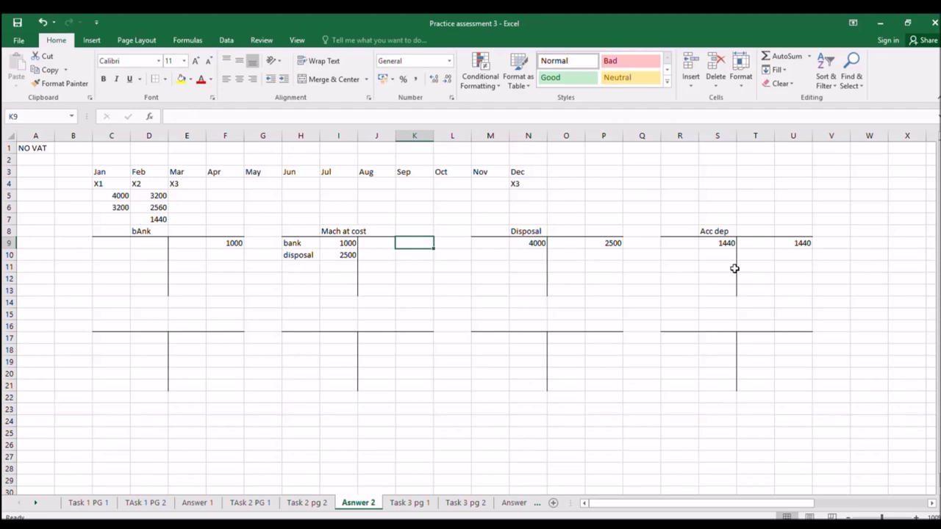
{"action": "type", "text": "4000"}
{"action": "key", "text": "Left"}
{"action": "key", "text": "Left"}
{"action": "key", "text": "Right"}
{"action": "key", "text": "Right"}
{"action": "type", "text": "dispaosal"}
{"action": "key", "text": "Return"}
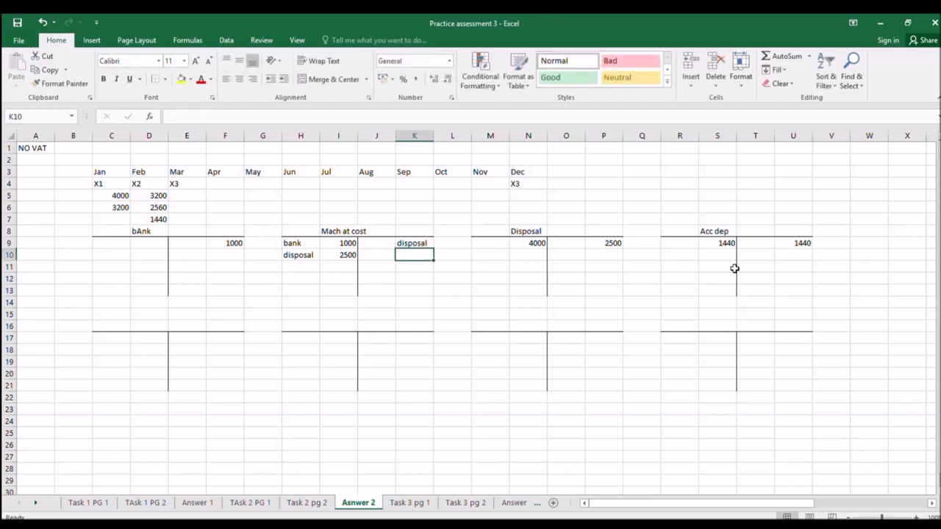
Step: Credit the Disposal account with 1440 in P10
{"action": "key", "text": "Right"}
{"action": "key", "text": "Right"}
{"action": "key", "text": "Right"}
{"action": "key", "text": "Right"}
{"action": "key", "text": "Right"}
{"action": "key", "text": "Right"}
{"action": "key", "text": "Right"}
{"action": "key", "text": "Right"}
{"action": "key", "text": "Right"}
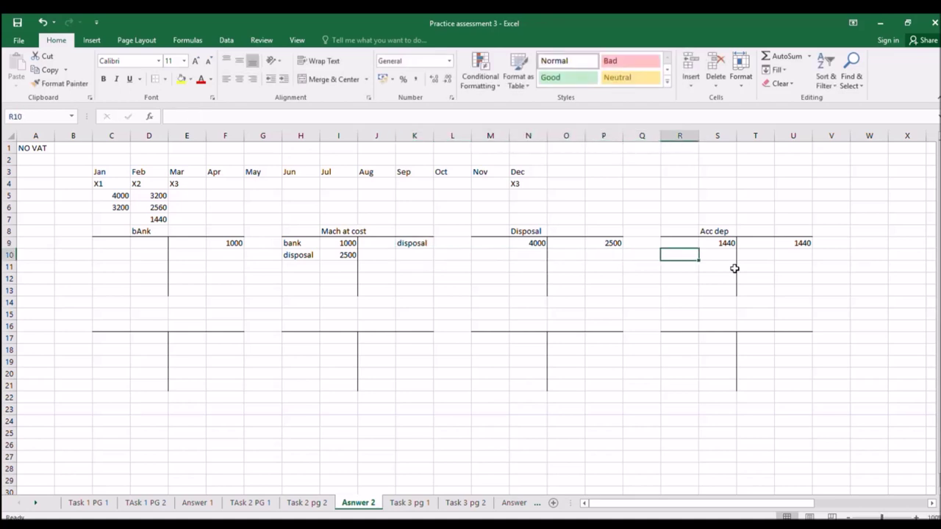
{"action": "key", "text": "Up"}
{"action": "key", "text": "Left"}
{"action": "key", "text": "Left"}
{"action": "key", "text": "Left"}
{"action": "key", "text": "Left"}
{"action": "key", "text": "Down"}
{"action": "type", "text": "14"}
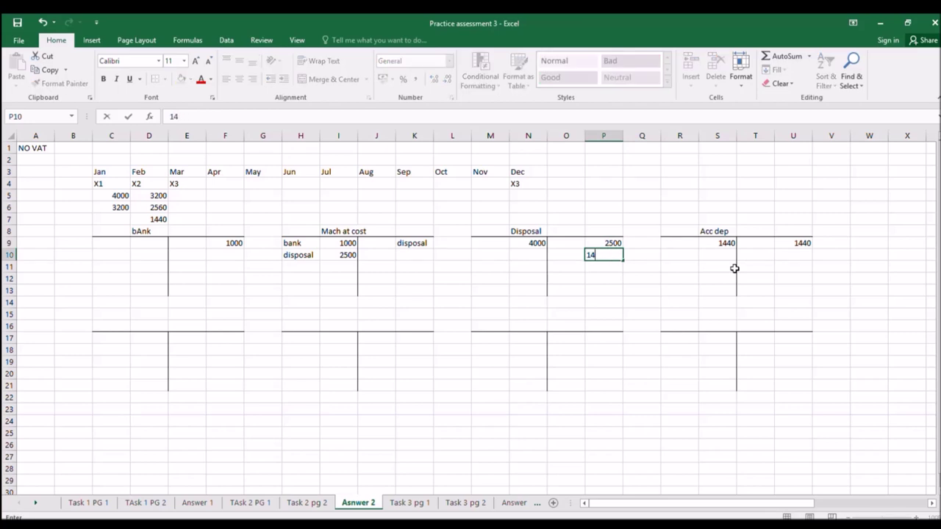
{"action": "key", "text": "Return"}
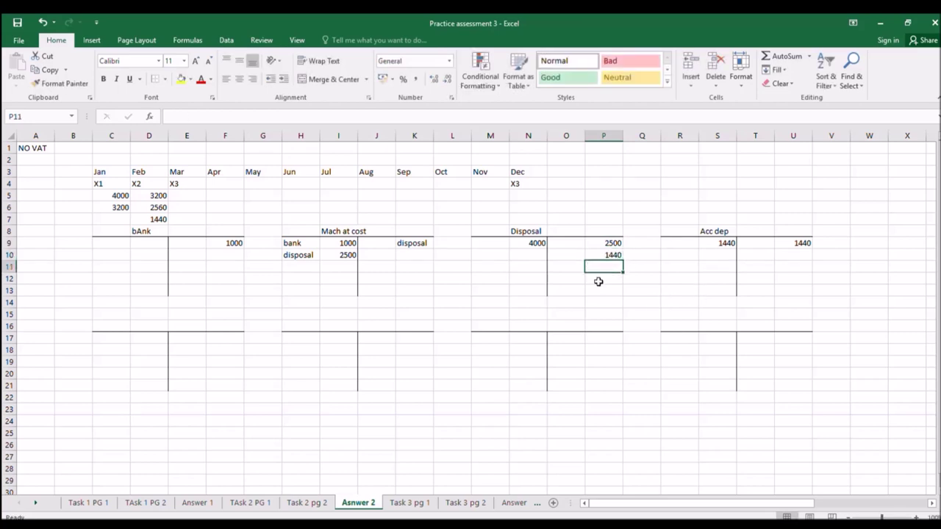
Step: Total the Disposal debits in N11 with a SUM of N9:N10 and copy the formula to P11 for the credits
{"action": "left_click", "coordinate": [538, 271]}
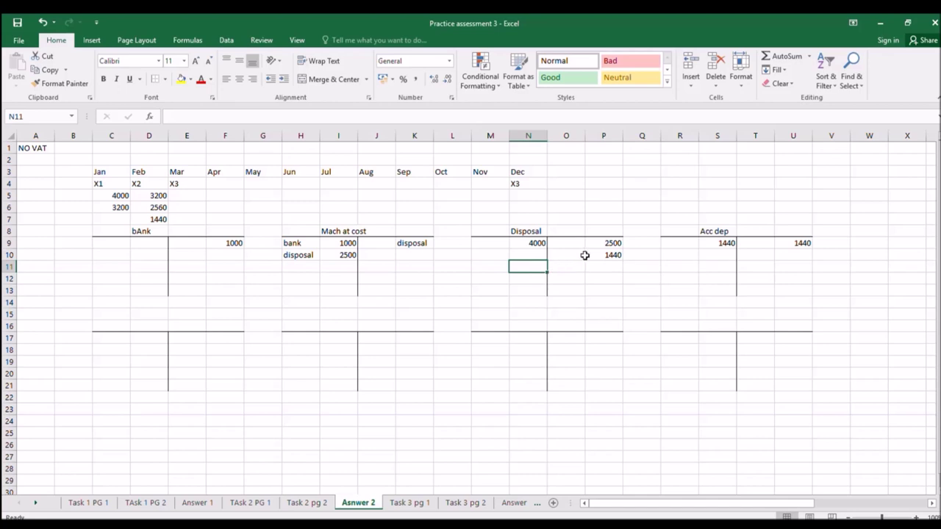
{"action": "left_click", "coordinate": [785, 56]}
{"action": "key", "text": "Return"}
{"action": "left_click", "coordinate": [528, 268]}
{"action": "key", "text": "ctrl+c"}
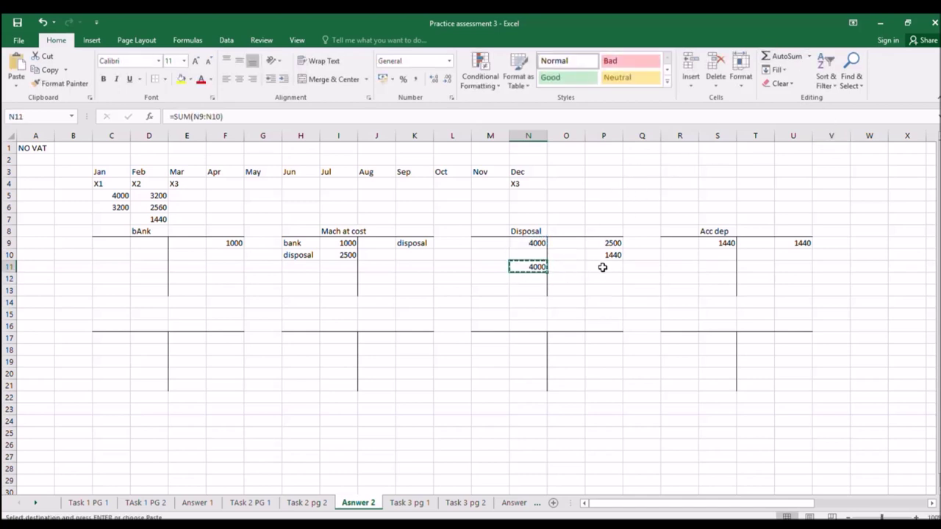
{"action": "left_click", "coordinate": [599, 267]}
{"action": "key", "text": "ctrl+v"}
{"action": "left_click", "coordinate": [599, 279]}
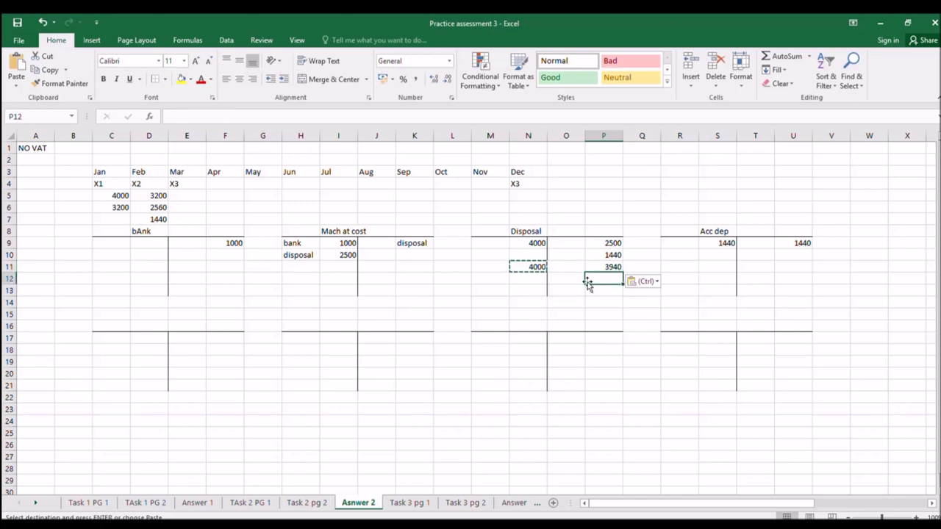
{"action": "key", "text": "Escape"}
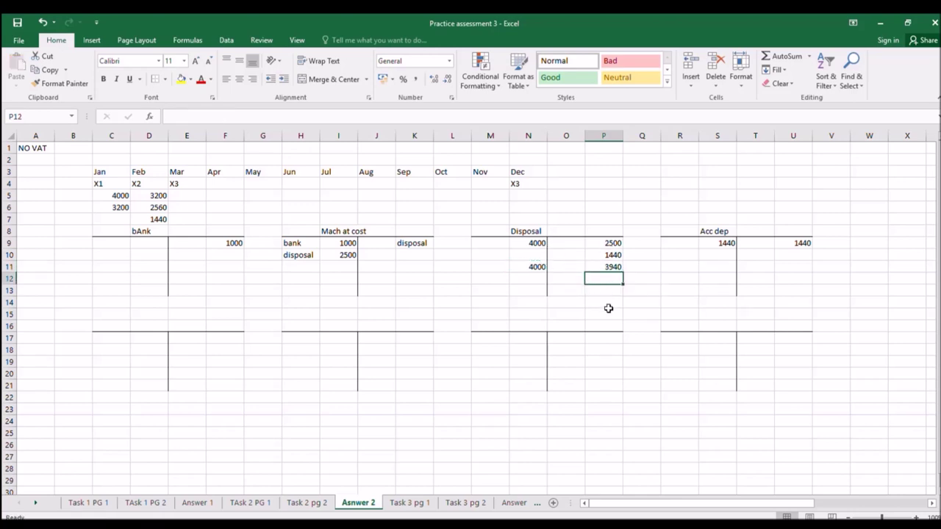
Step: Enter the balancing credit of 60 in P12 of the Disposal account and label it P&L in O12
{"action": "type", "text": "60"}
{"action": "key", "text": "Return"}
{"action": "key", "text": "Up"}
{"action": "key", "text": "Left"}
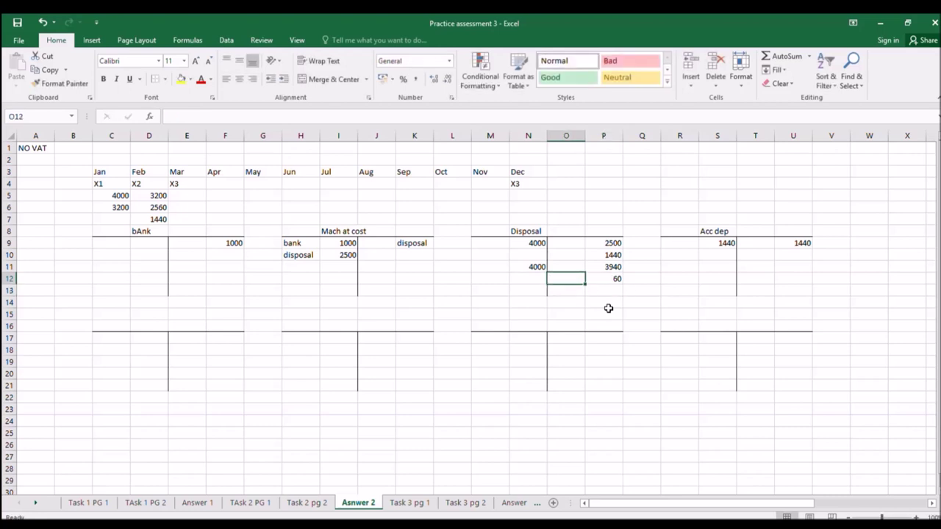
{"action": "type", "text": "P&"}
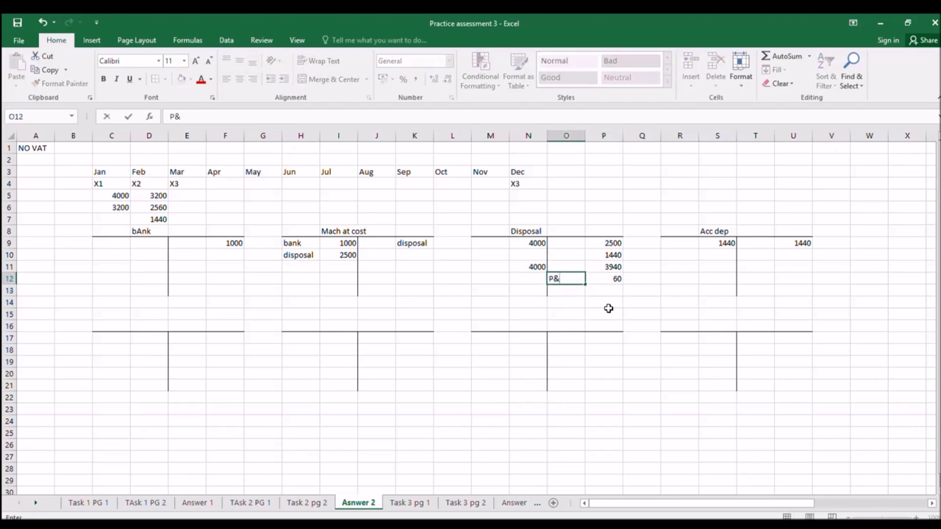
{"action": "key", "text": "Return"}
Step: Title the T-account below bAnk as P&L in D16 and debit it with 60 in D17
{"action": "key", "text": "Up"}
{"action": "key", "text": "Down"}
{"action": "key", "text": "Left"}
{"action": "key", "text": "Left"}
{"action": "key", "text": "Left"}
{"action": "key", "text": "Left"}
{"action": "key", "text": "Left"}
{"action": "key", "text": "Left"}
{"action": "key", "text": "Left"}
{"action": "key", "text": "Left"}
{"action": "key", "text": "Left"}
{"action": "key", "text": "Down"}
{"action": "key", "text": "Down"}
{"action": "key", "text": "Left"}
{"action": "key", "text": "Left"}
{"action": "key", "text": "Down"}
{"action": "type", "text": "P"}
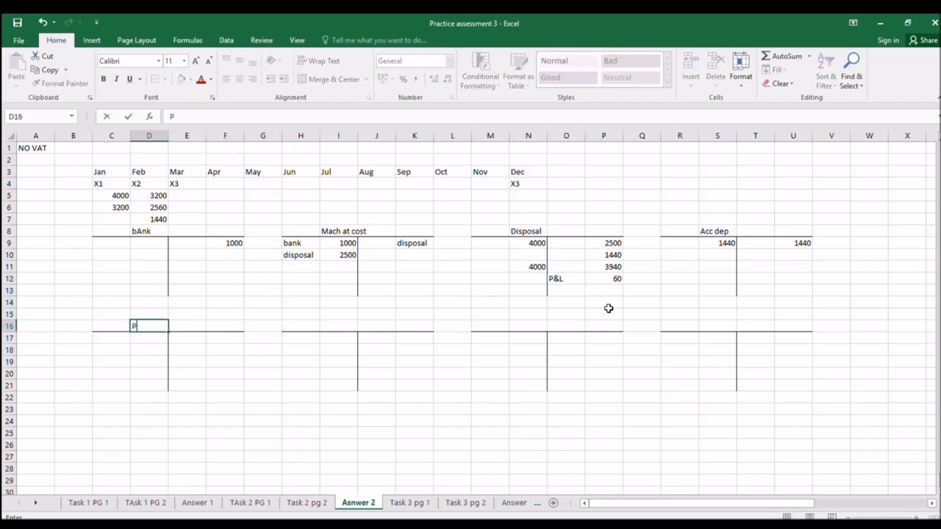
{"action": "type", "text": "&L"}
{"action": "key", "text": "Return"}
{"action": "type", "text": "60"}
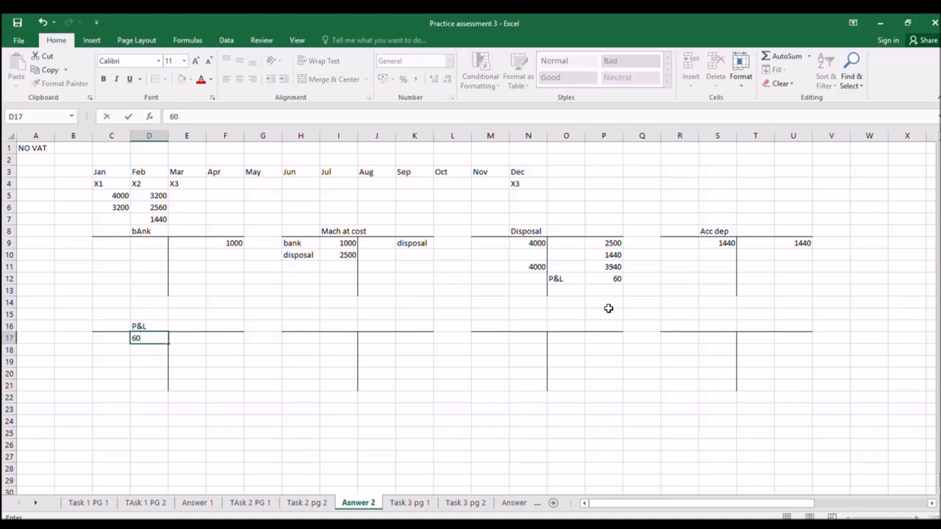
{"action": "key", "text": "Return"}
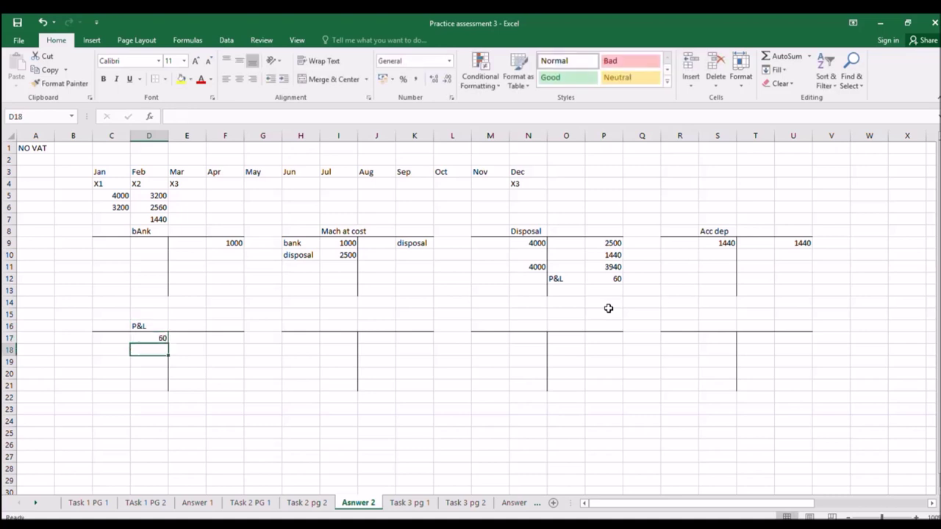
{"action": "left_click", "coordinate": [477, 301]}
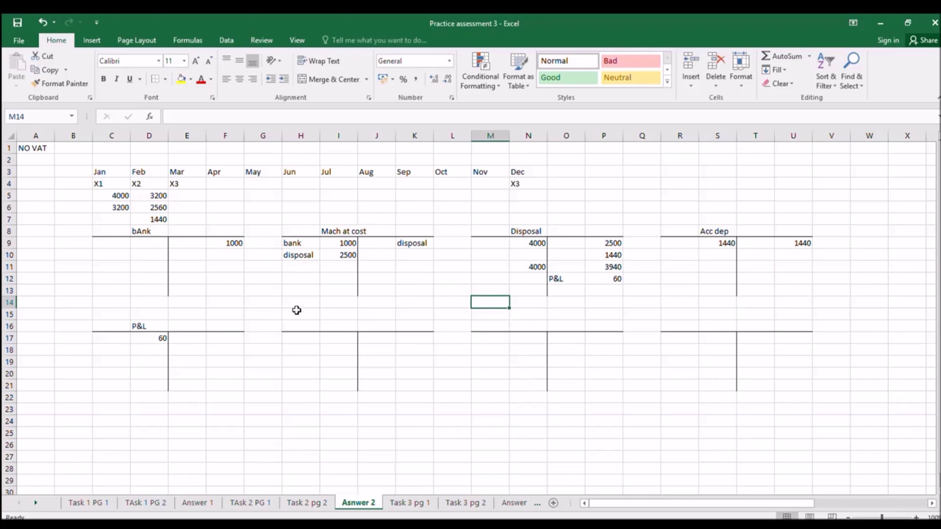
Step: Go to the Machines at cost table on the TAsk 2 PG 1 sheet
{"action": "left_click", "coordinate": [252, 503]}
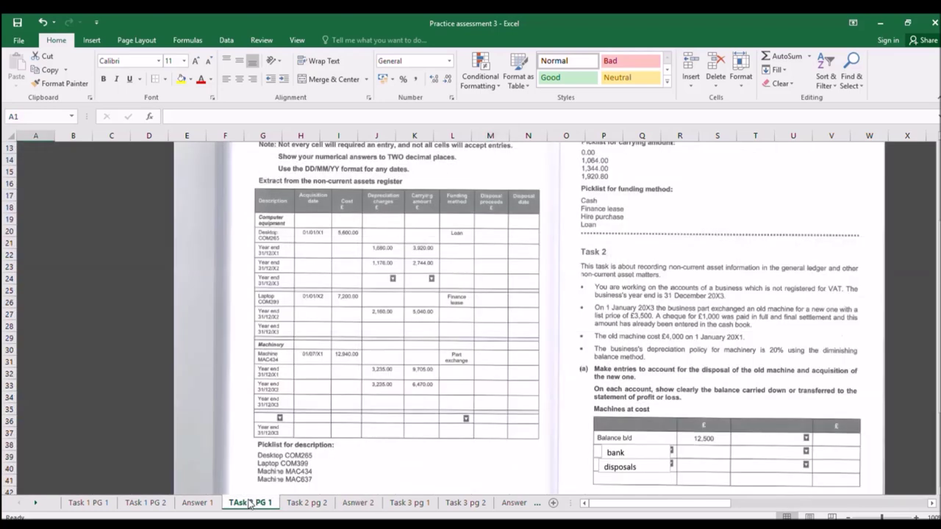
{"action": "scroll", "coordinate": [614, 300], "scroll_direction": "down", "scroll_amount": 2}
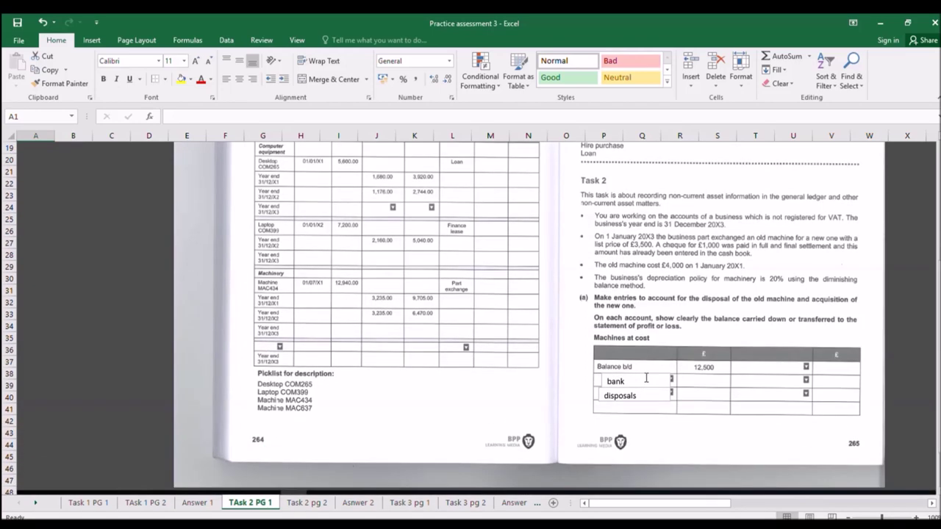
{"action": "left_click", "coordinate": [644, 378]}
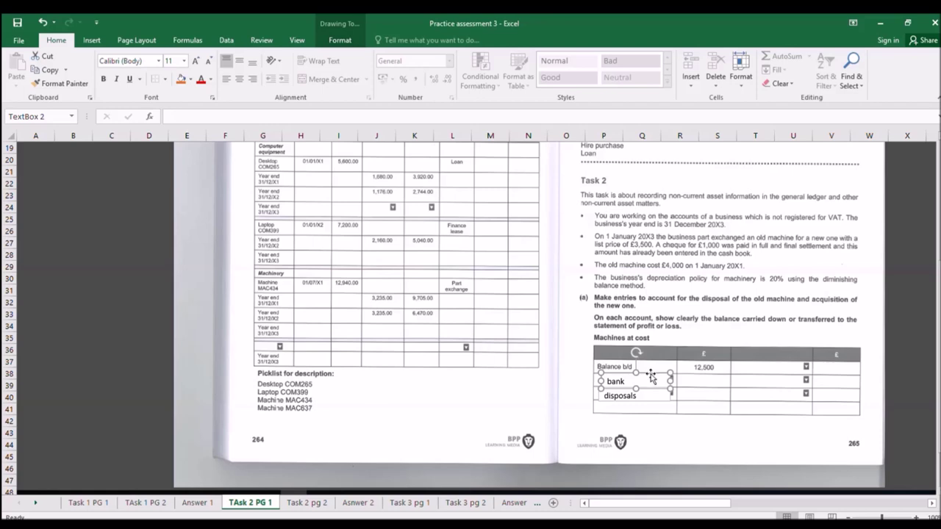
{"action": "scroll", "coordinate": [650, 376], "scroll_direction": "up", "scroll_amount": 4}
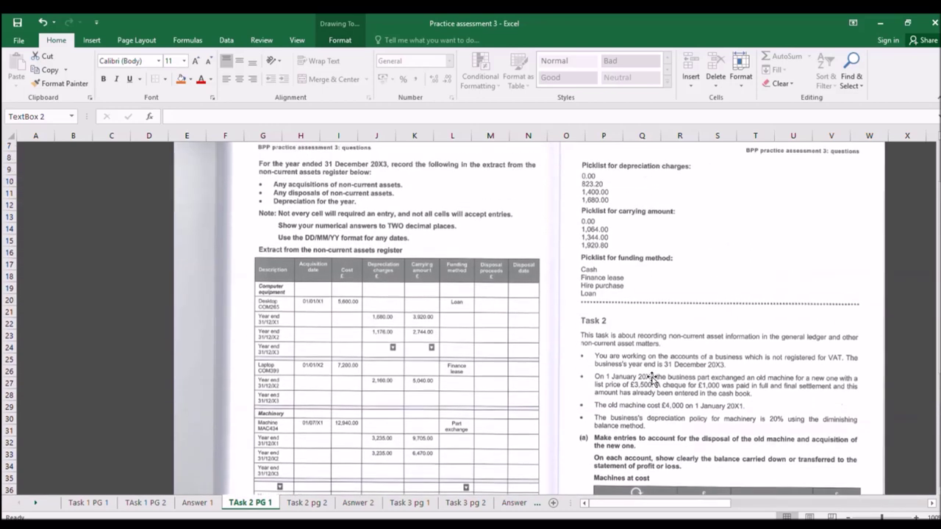
{"action": "scroll", "coordinate": [650, 376], "scroll_direction": "down", "scroll_amount": 4}
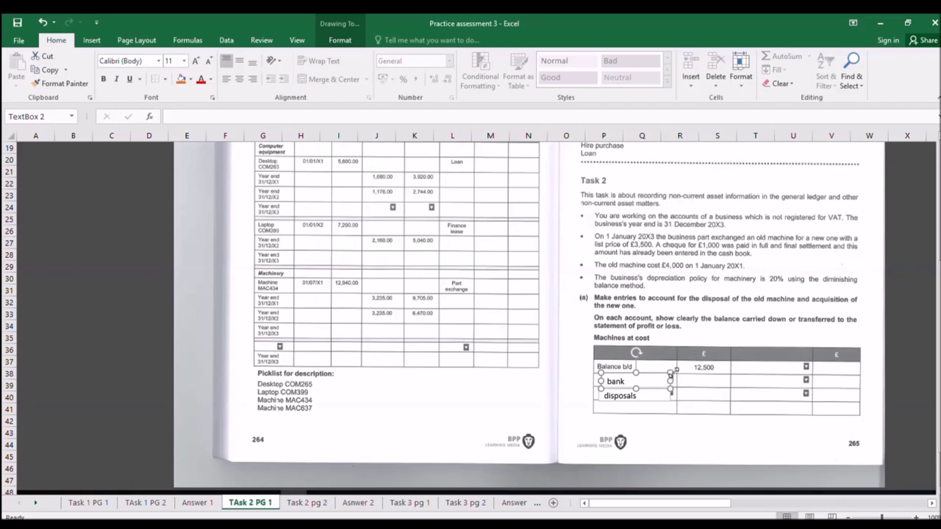
{"action": "key", "text": "ctrl+c"}
{"action": "key", "text": "ctrl+v"}
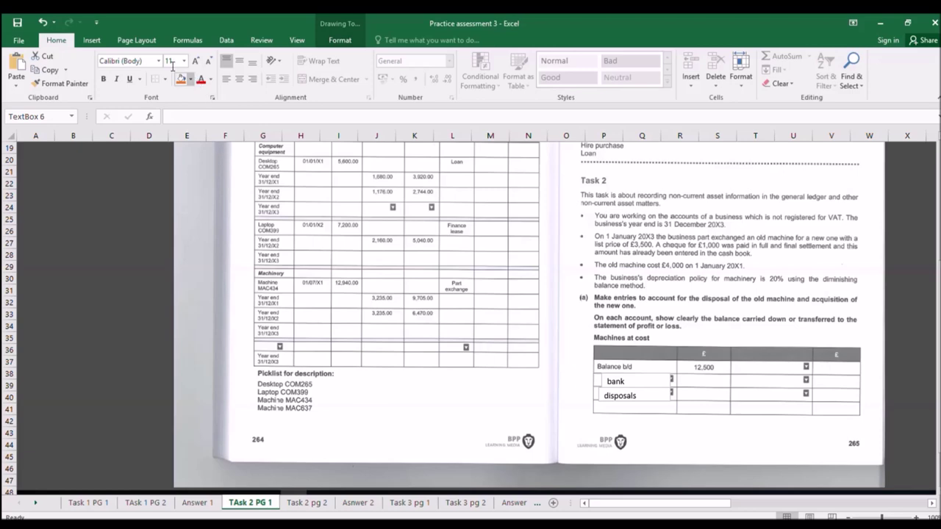
{"action": "left_click", "coordinate": [91, 40]}
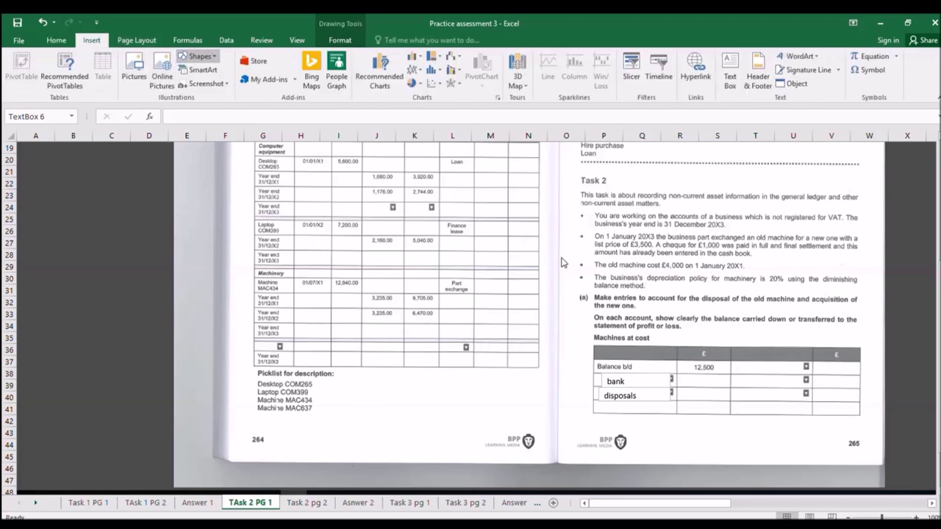
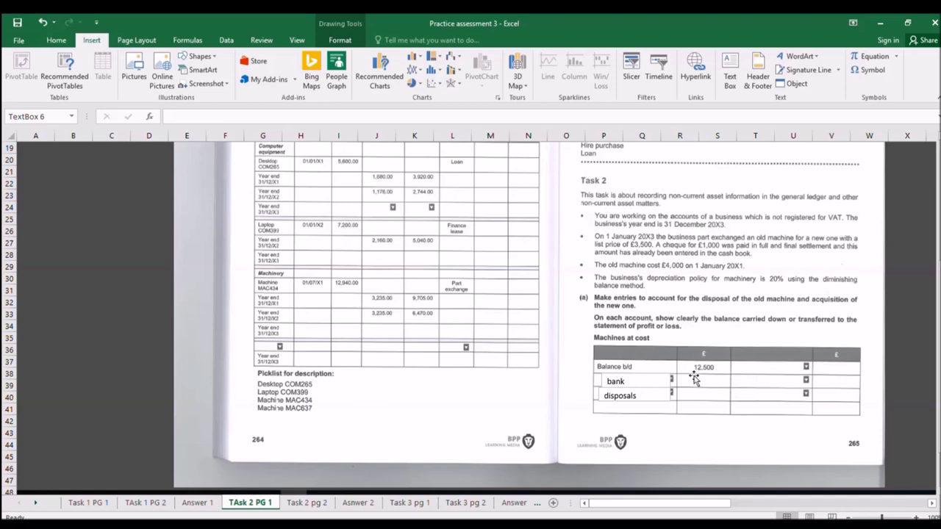
{"action": "mouse_move", "coordinate": [683, 380]}
{"action": "left_mouse_down"}
{"action": "mouse_move", "coordinate": [709, 384]}
{"action": "mouse_move", "coordinate": [683, 381]}
{"action": "left_mouse_up"}
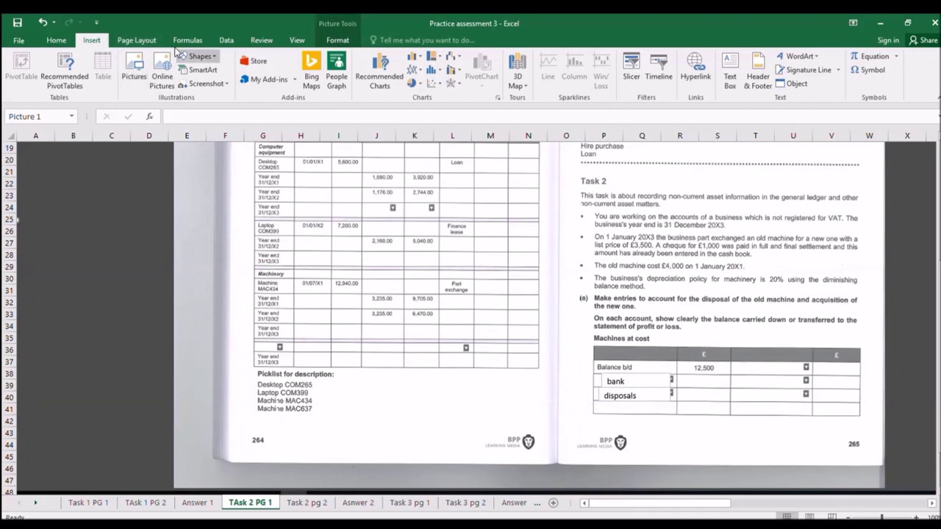
Step: Add a text box reading 1000 in the debit amount column of the bank row in the Machines at cost table
{"action": "key", "text": "alt+n"}
{"action": "key", "text": "x"}
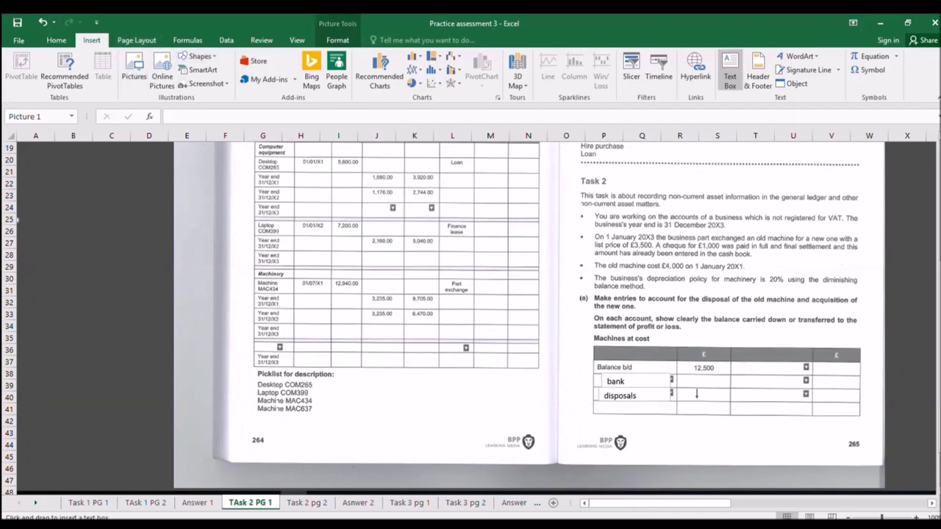
{"action": "mouse_move", "coordinate": [682, 380]}
{"action": "left_mouse_down"}
{"action": "mouse_move", "coordinate": [710, 398]}
{"action": "mouse_move", "coordinate": [727, 390]}
{"action": "left_mouse_up"}
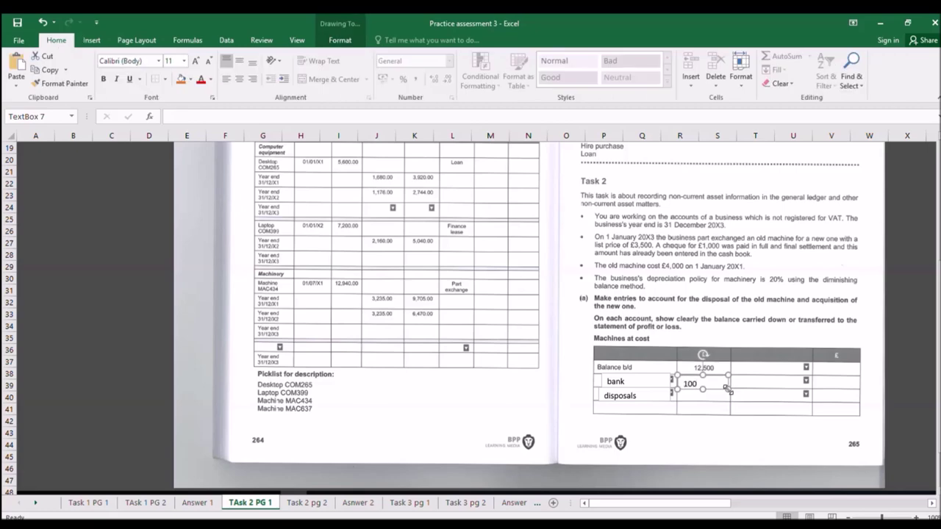
{"action": "left_click", "coordinate": [705, 411]}
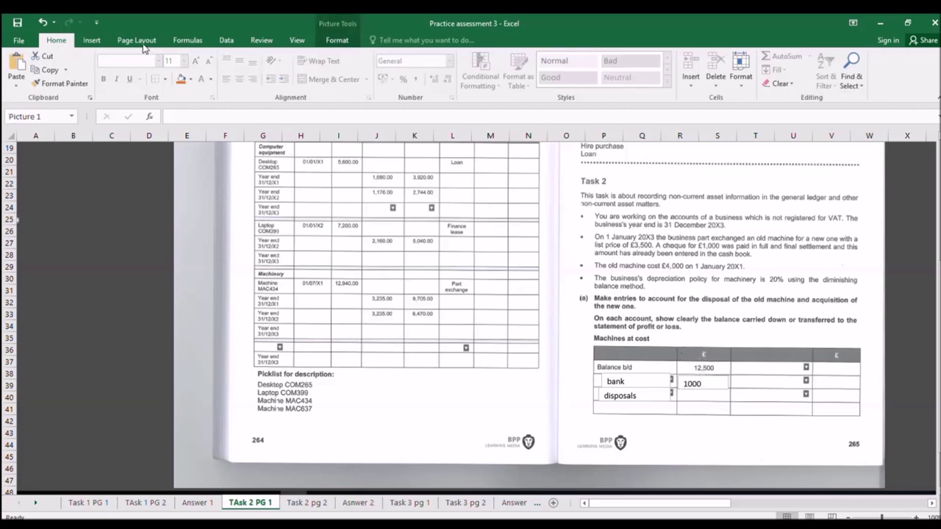
Step: Add a text box reading 2500 in the debit amount column of the disposals row in the Machines at cost table
{"action": "left_click", "coordinate": [91, 41]}
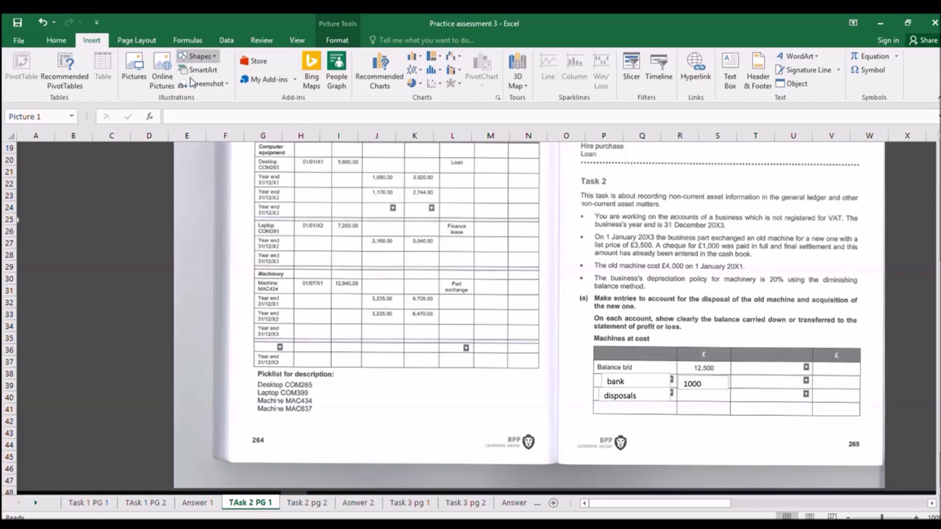
{"action": "key", "text": "alt+n"}
{"action": "key", "text": "x"}
{"action": "mouse_move", "coordinate": [679, 389]}
{"action": "left_mouse_down"}
{"action": "mouse_move", "coordinate": [720, 408]}
{"action": "mouse_move", "coordinate": [725, 402]}
{"action": "left_mouse_up"}
{"action": "type", "text": "2500"}
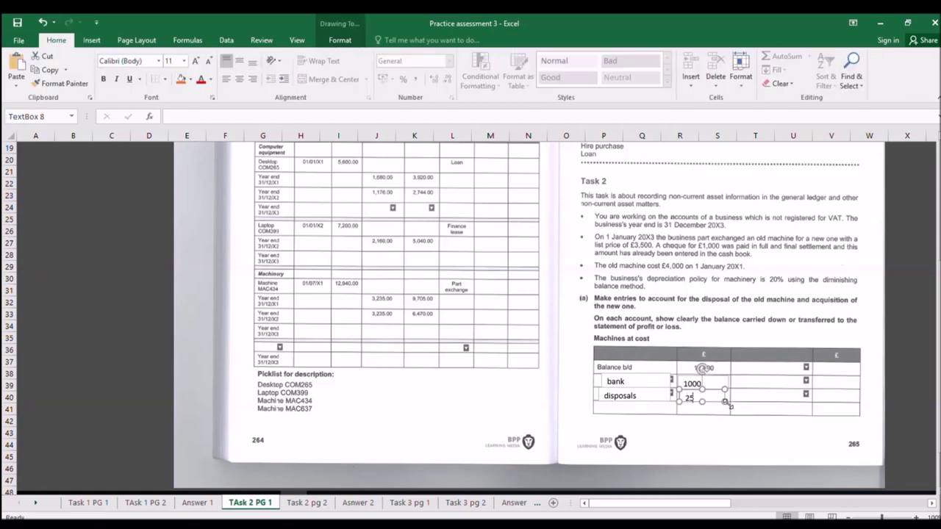
Step: Add a text box reading disposal and position it in the first row of the credit description column of the Machines at cost table
{"action": "left_click", "coordinate": [91, 41]}
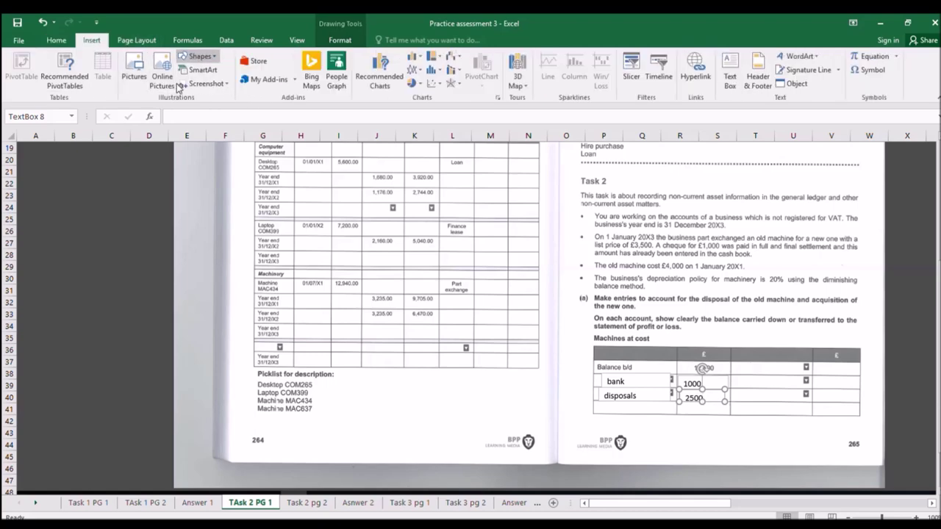
{"action": "left_click", "coordinate": [730, 73]}
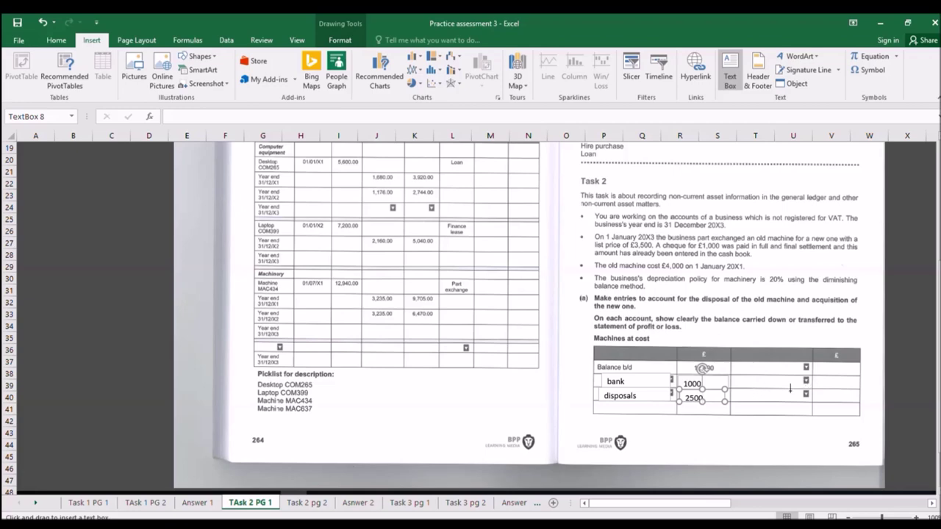
{"action": "left_click_drag", "start_coordinate": [739, 378], "coordinate": [806, 389]}
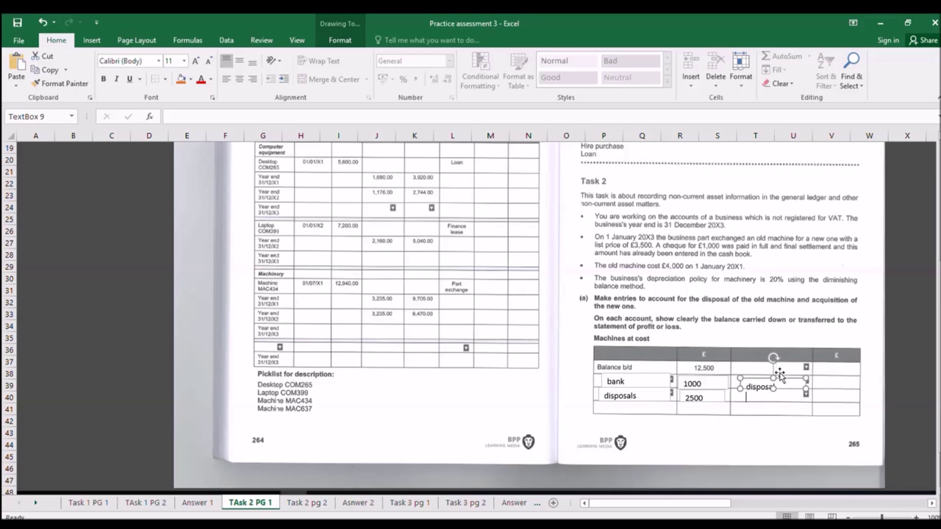
{"action": "left_click_drag", "start_coordinate": [783, 381], "coordinate": [807, 383]}
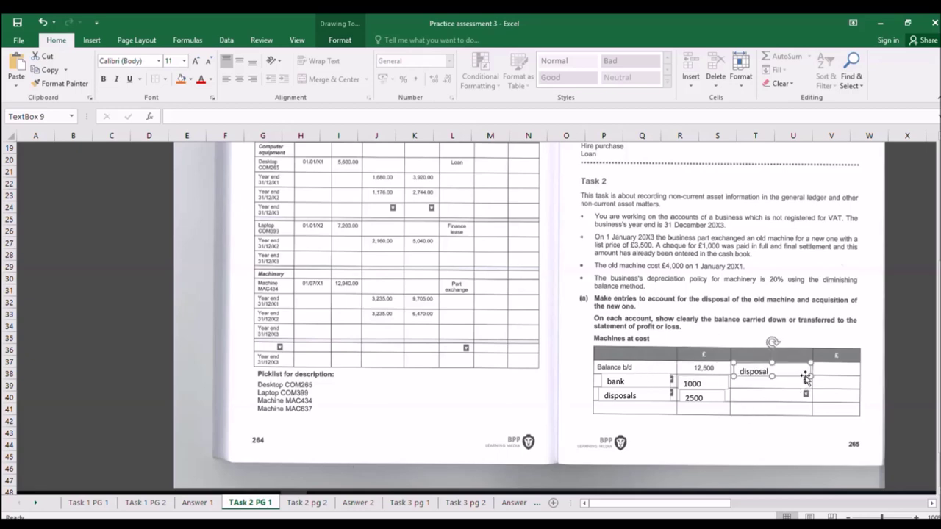
Step: Add a text box reading 4000 in the credit amount column beside the disposal label
{"action": "left_click", "coordinate": [92, 39]}
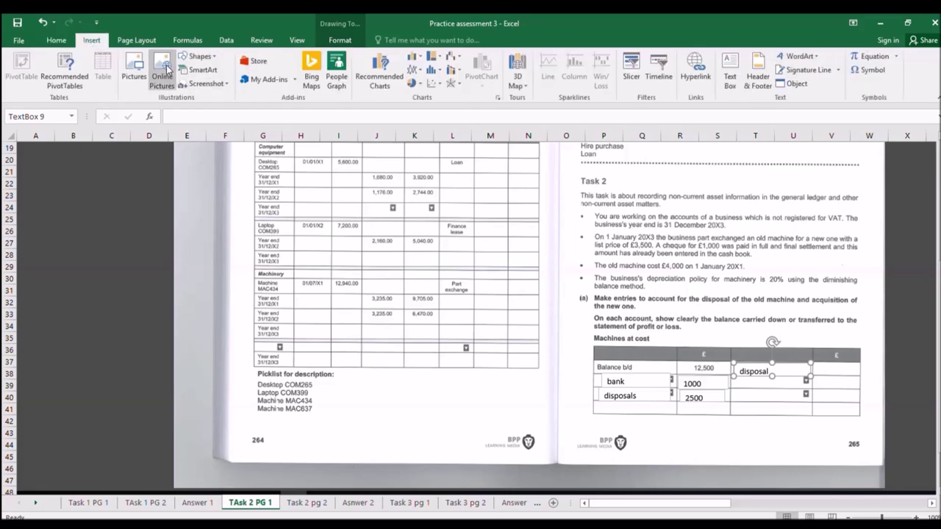
{"action": "left_click", "coordinate": [730, 77]}
{"action": "left_click_drag", "start_coordinate": [814, 362], "coordinate": [859, 376]}
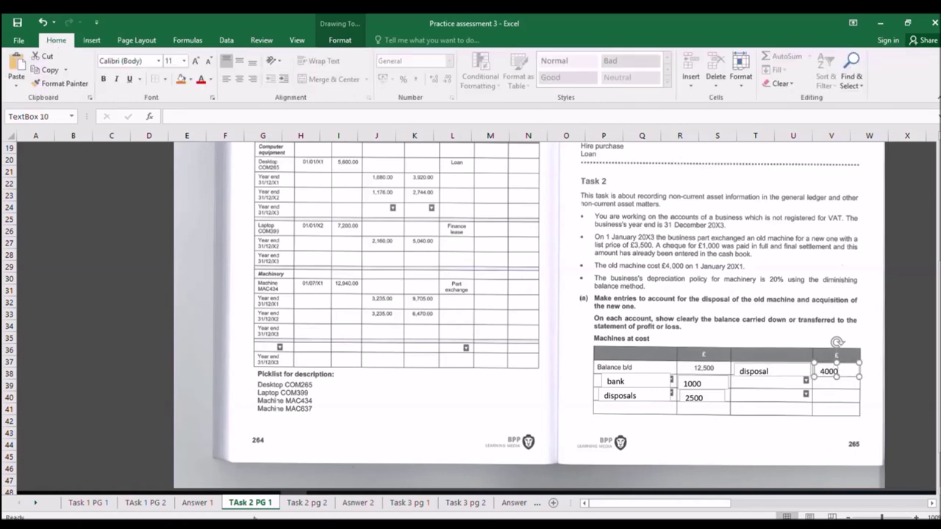
Step: On the Asnwer 2 sheet, move the disposal label in Mach at cost from K9 to J9 and enter 4000 in K9
{"action": "left_click", "coordinate": [357, 503]}
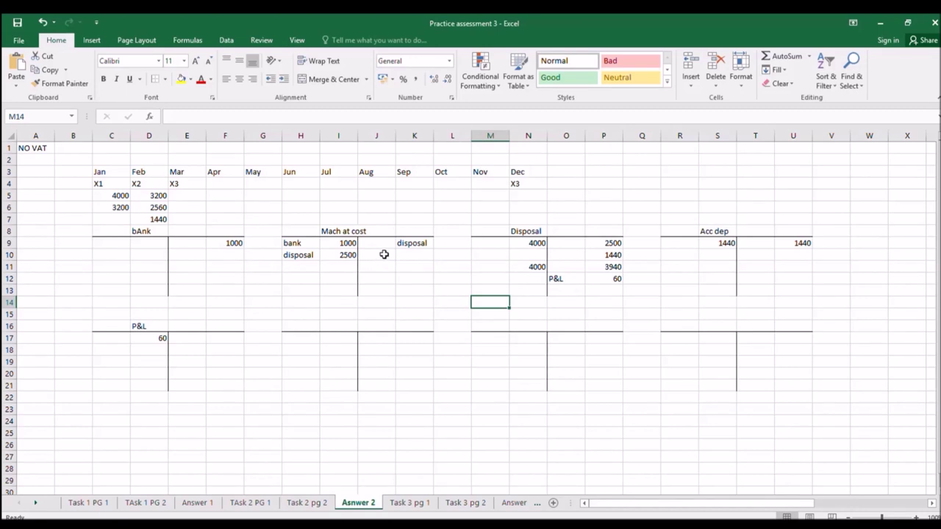
{"action": "left_click", "coordinate": [410, 244]}
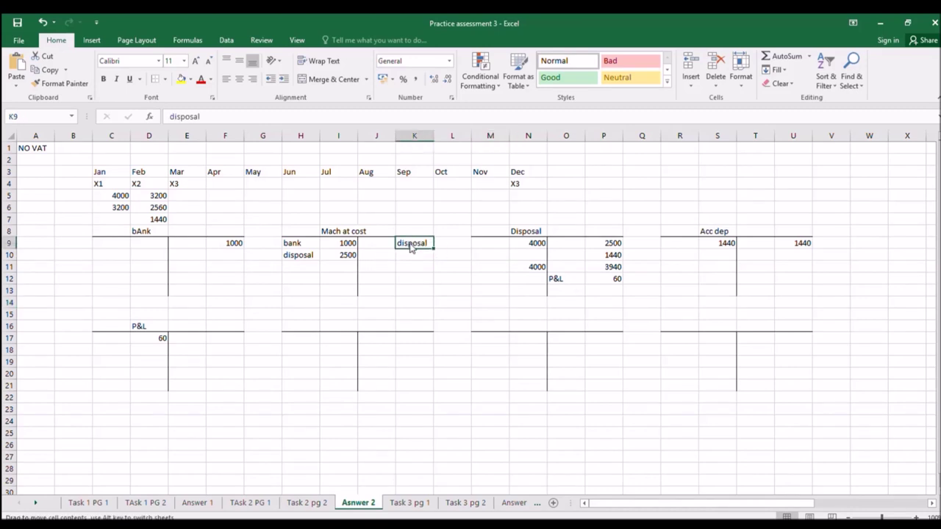
{"action": "left_click_drag", "start_coordinate": [396, 244], "coordinate": [378, 243]}
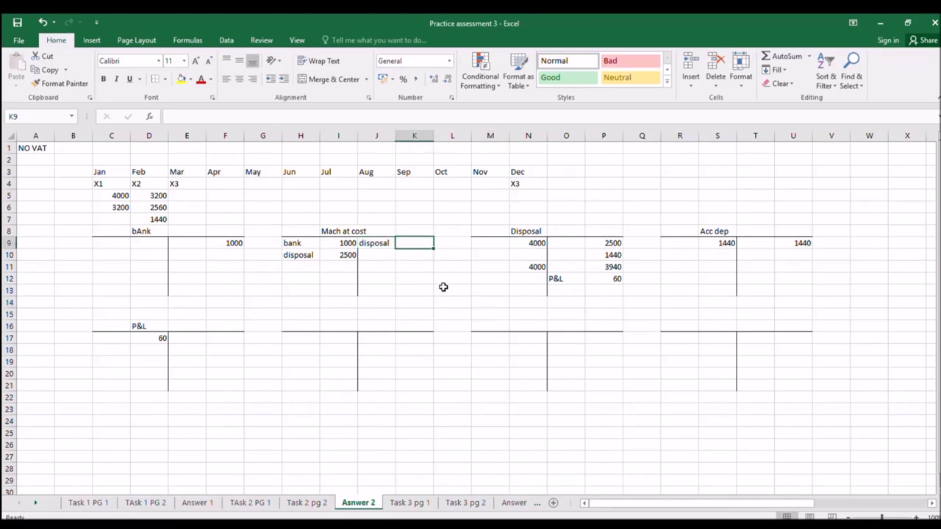
{"action": "type", "text": "4000"}
{"action": "key", "text": "Return"}
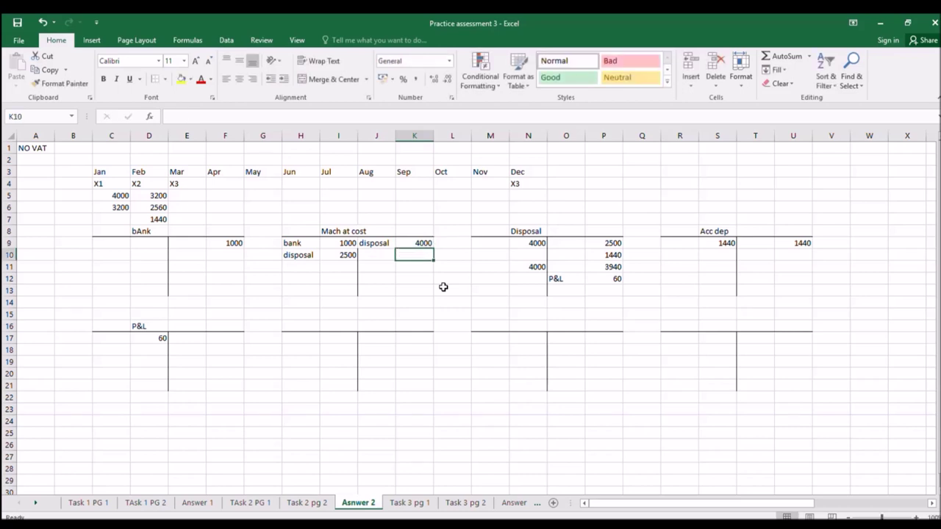
Step: Clear the debit subtotal in N11 of the Disposal account
{"action": "key", "text": "Right"}
{"action": "key", "text": "Right"}
{"action": "key", "text": "Right"}
{"action": "key", "text": "Down"}
{"action": "key", "text": "Delete"}
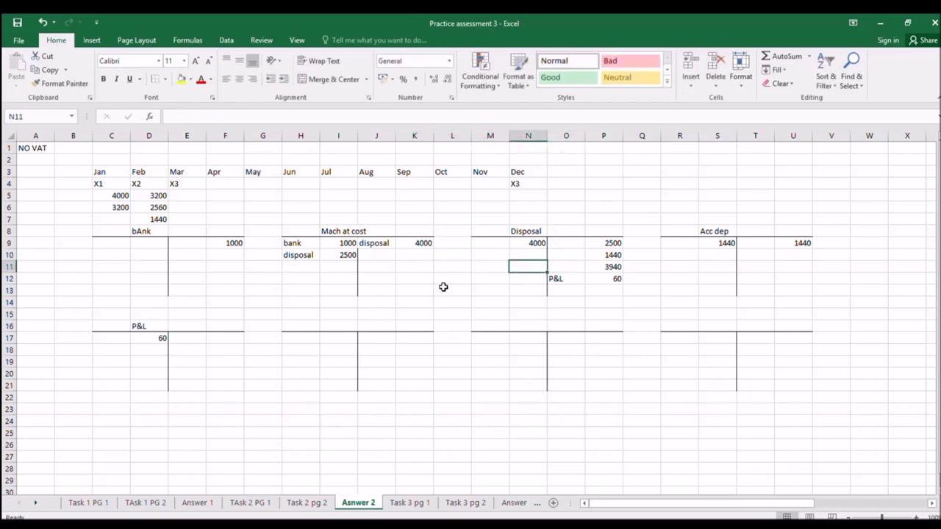
{"action": "left_click", "coordinate": [363, 270]}
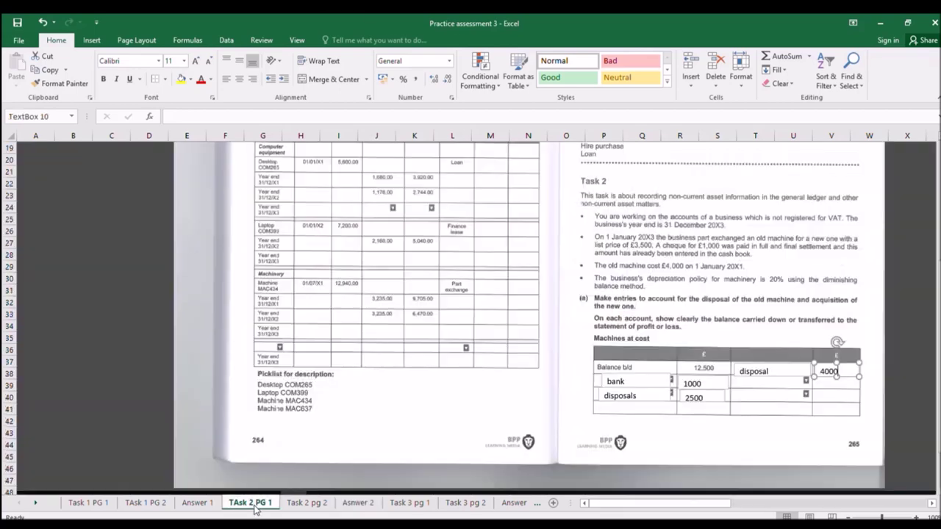
Step: Check the Machines at cost table on TAsk 2 PG 1, and move the Mach at cost entries on Asnwer 2 down one row, freeing row 9
{"action": "left_click", "coordinate": [250, 502]}
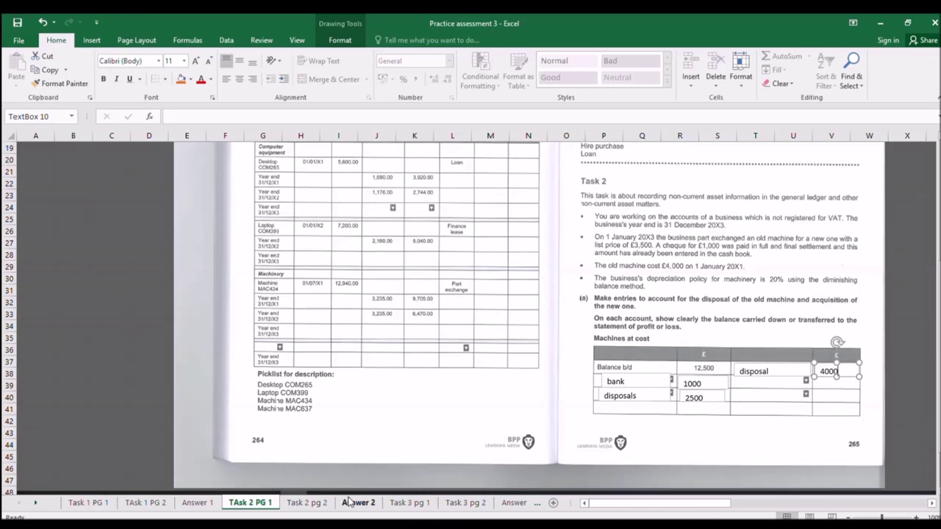
{"action": "left_click", "coordinate": [358, 503]}
{"action": "left_click_drag", "start_coordinate": [312, 246], "coordinate": [318, 268]}
{"action": "mouse_move", "coordinate": [378, 242]}
{"action": "left_mouse_down"}
{"action": "mouse_move", "coordinate": [403, 247]}
{"action": "mouse_move", "coordinate": [382, 253]}
{"action": "left_mouse_up"}
Step: Enter the opening balance of Mach at cost as bal bd in H9 with 12500 in I9
{"action": "left_click", "coordinate": [300, 245]}
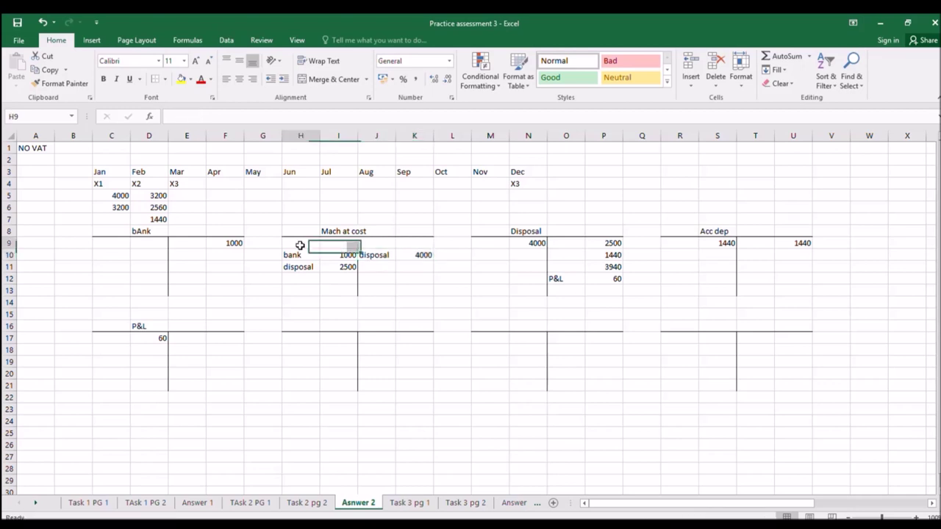
{"action": "type", "text": "bankl"}
{"action": "type", "text": " bd"}
{"action": "key", "text": "Tab"}
{"action": "type", "text": "1"}
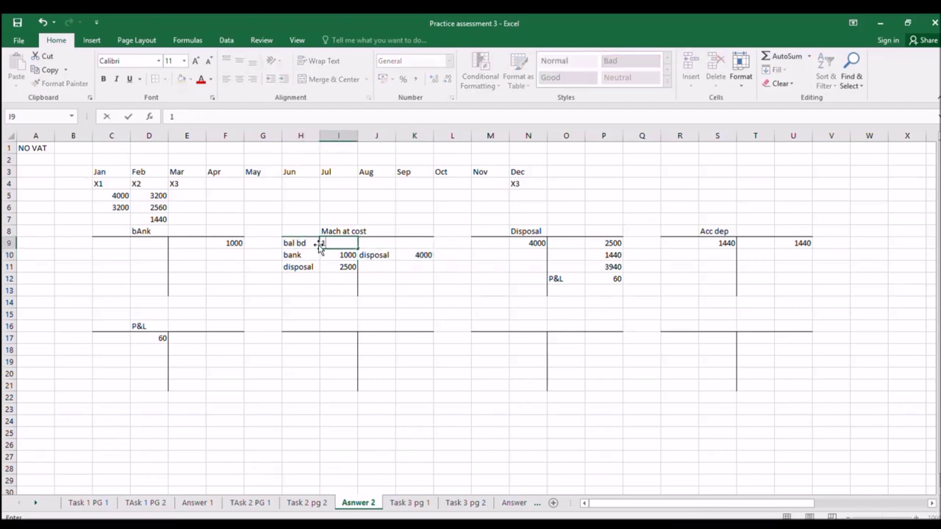
{"action": "type", "text": "2500"}
{"action": "key", "text": "Return"}
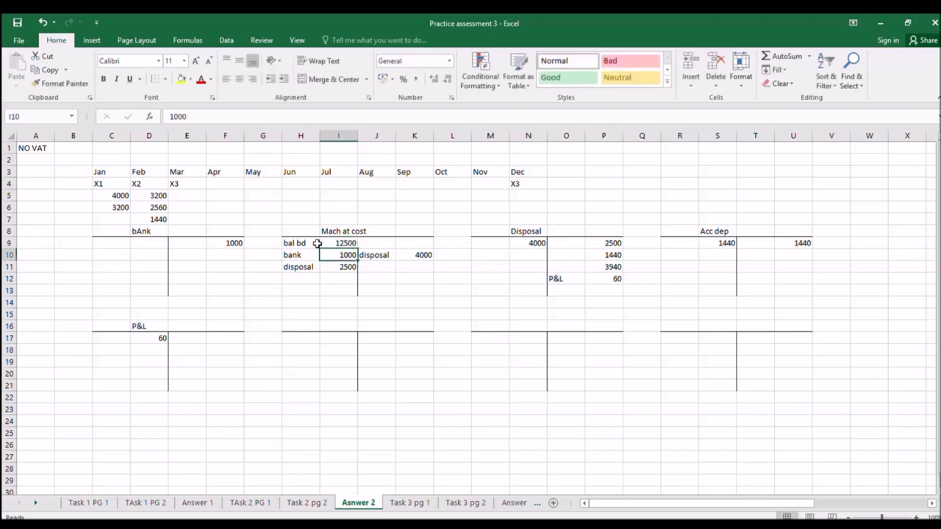
Step: Sum the debit side of Mach at cost in I12 and copy the sum formula to K12 for the credit side
{"action": "left_click", "coordinate": [345, 278]}
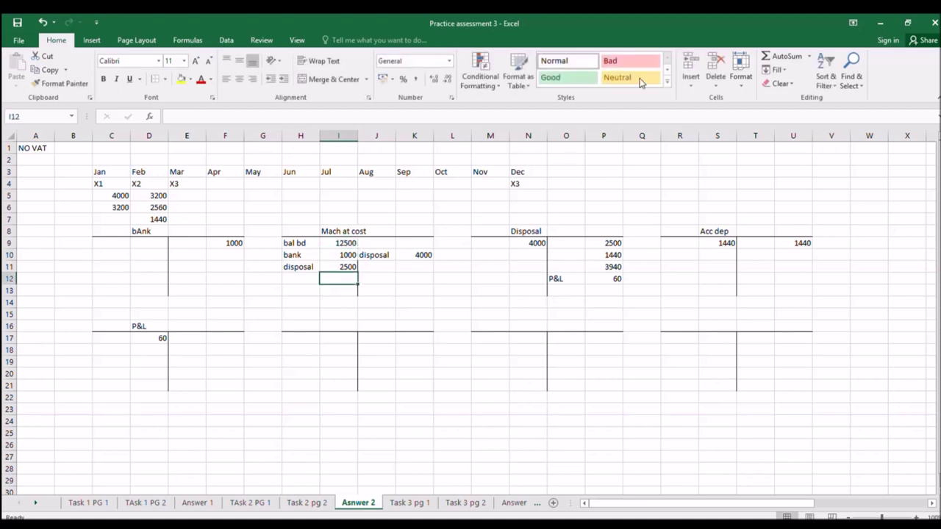
{"action": "left_click", "coordinate": [780, 57]}
{"action": "key", "text": "Return"}
{"action": "left_click", "coordinate": [334, 278]}
{"action": "key", "text": "ctrl+c"}
{"action": "left_click", "coordinate": [413, 278]}
{"action": "key", "text": "ctrl+v"}
Step: Calculate the balancing figure in K13 as I12 minus K12 and label it bal cd in J13
{"action": "left_click", "coordinate": [402, 292]}
{"action": "type", "text": "="}
{"action": "left_click", "coordinate": [346, 278]}
{"action": "type", "text": "-"}
{"action": "left_click", "coordinate": [419, 277]}
{"action": "key", "text": "Return"}
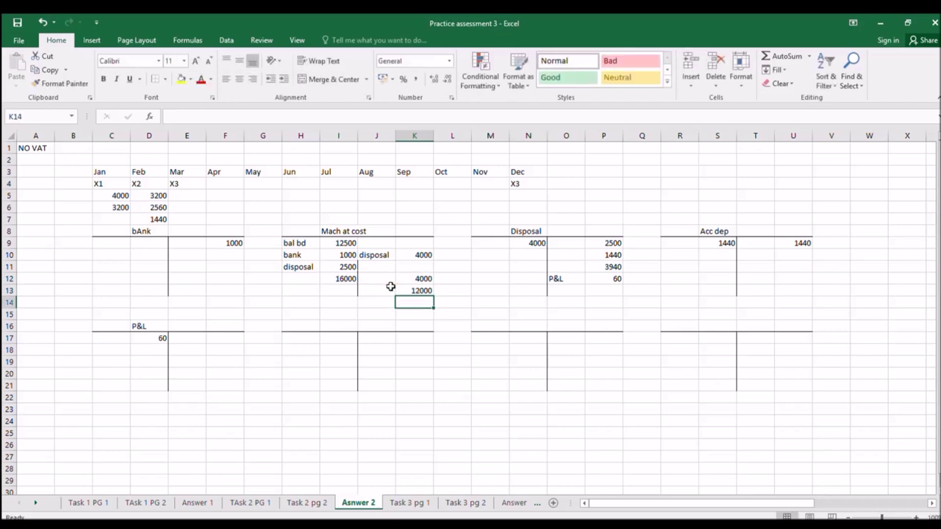
{"action": "left_click", "coordinate": [391, 287]}
{"action": "type", "text": "bal cd"}
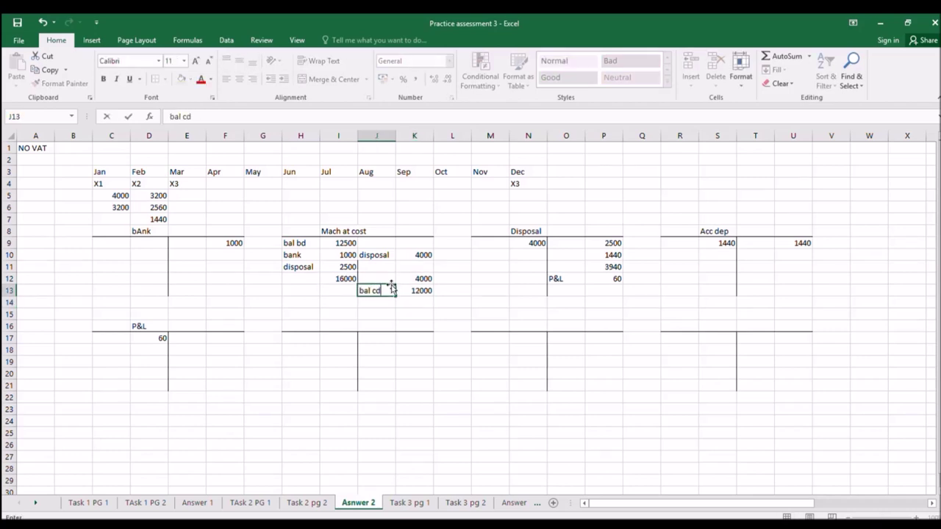
{"action": "key", "text": "Return"}
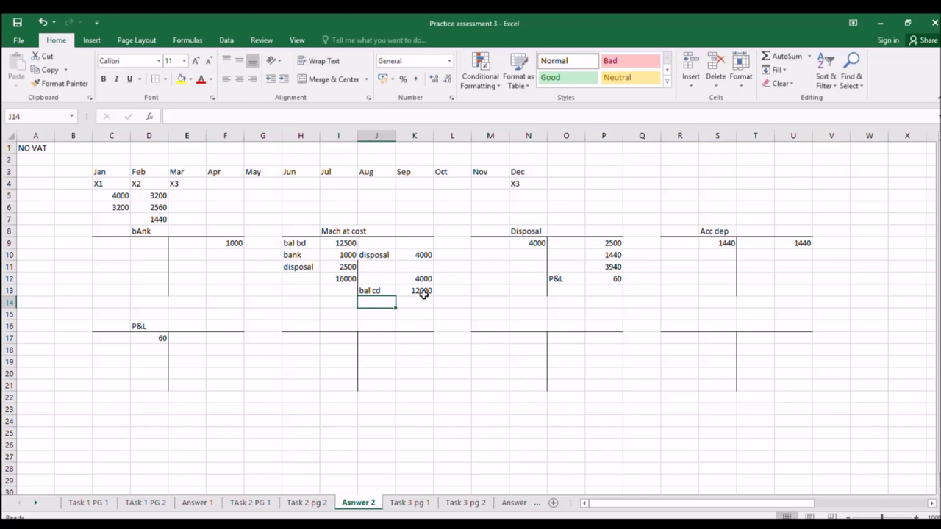
Step: Total both sides of Mach at cost in row 14, summing I12 in I14 and K12:K13 in K14
{"action": "left_click", "coordinate": [343, 302]}
{"action": "left_click", "coordinate": [783, 55]}
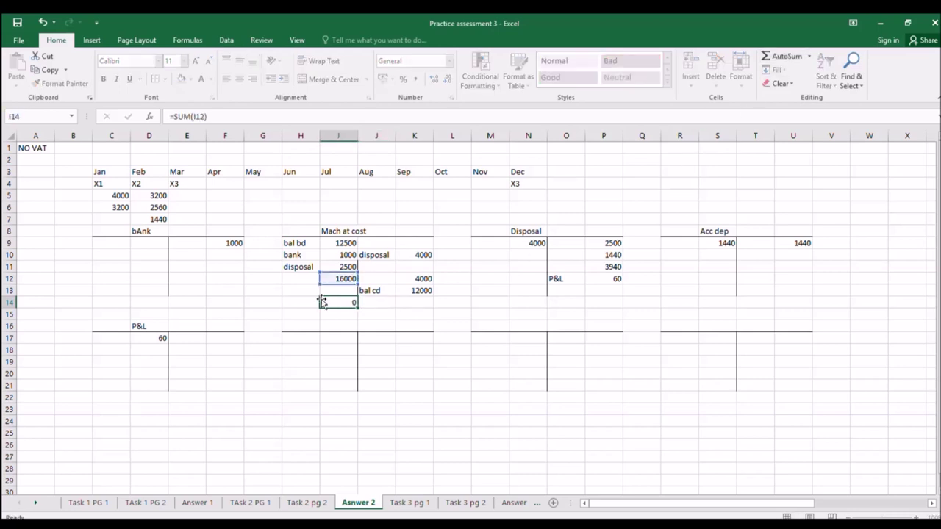
{"action": "key", "text": "Return"}
{"action": "left_click", "coordinate": [416, 303]}
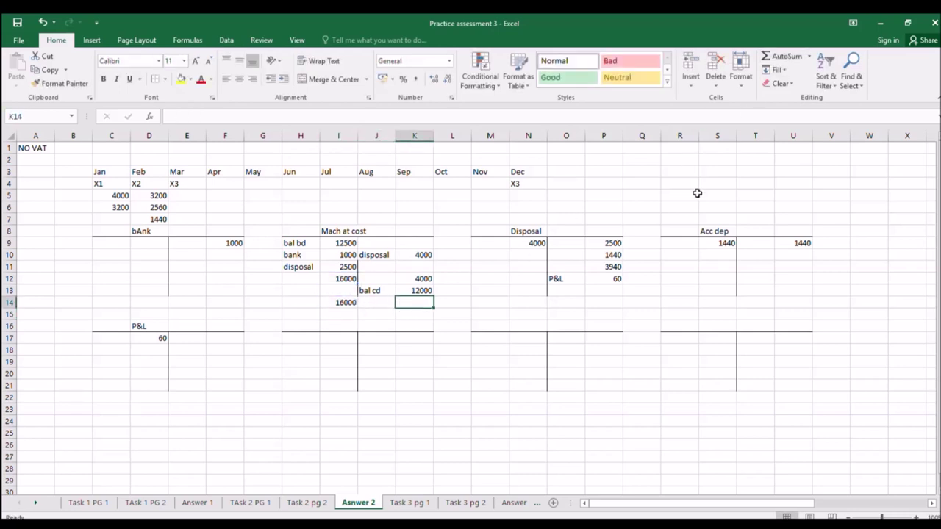
{"action": "left_click", "coordinate": [783, 55]}
{"action": "left_click_drag", "start_coordinate": [422, 279], "coordinate": [424, 290]}
{"action": "key", "text": "Return"}
{"action": "left_click", "coordinate": [447, 315]}
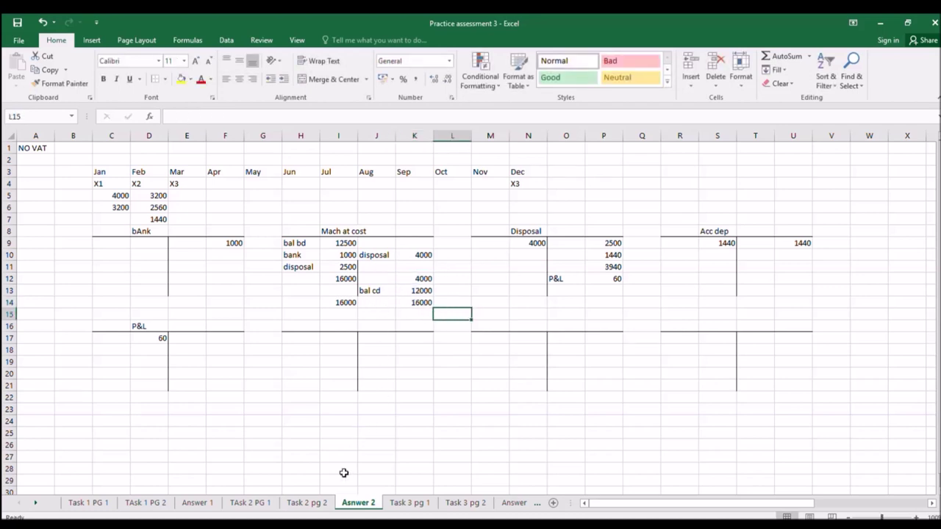
Step: Add a text box reading bal cd in the third credit row of the Machines at cost table on TAsk 2 PG 1
{"action": "left_click", "coordinate": [253, 503]}
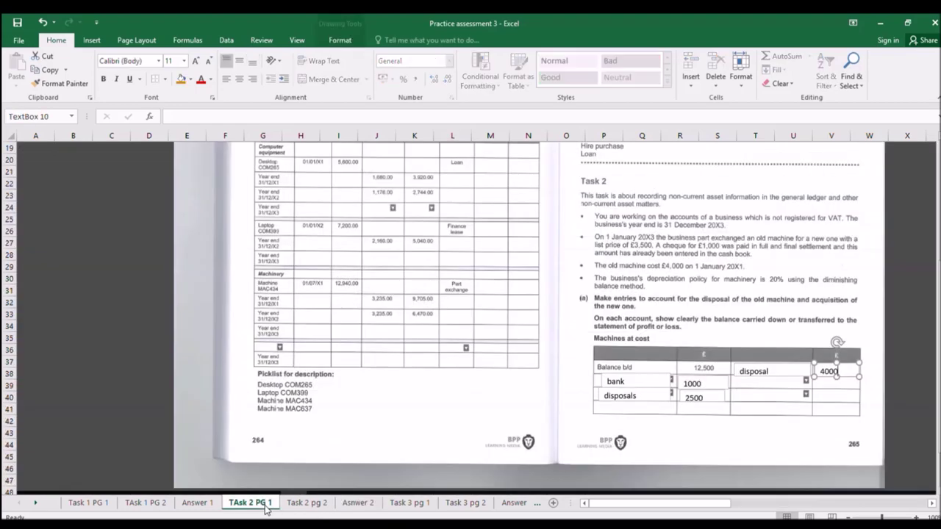
{"action": "left_click", "coordinate": [91, 40]}
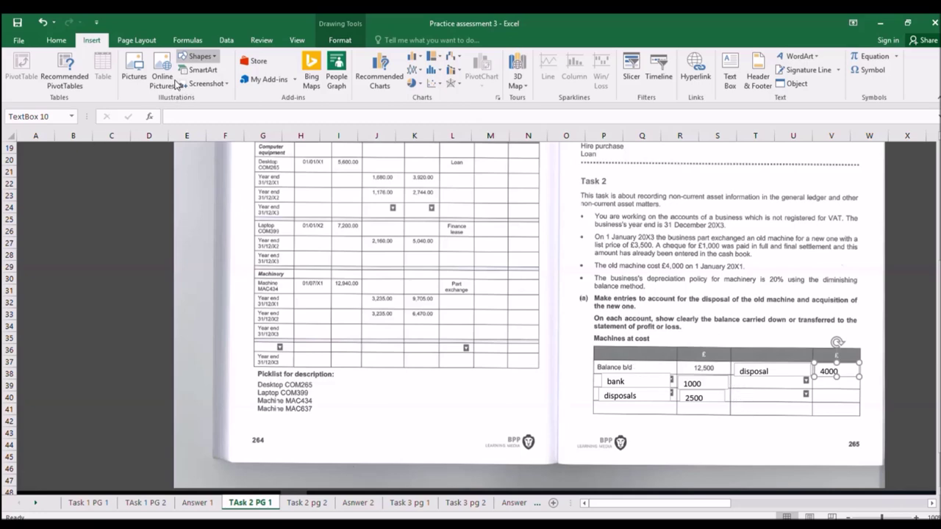
{"action": "left_click", "coordinate": [729, 73]}
{"action": "left_click_drag", "start_coordinate": [749, 395], "coordinate": [808, 415]}
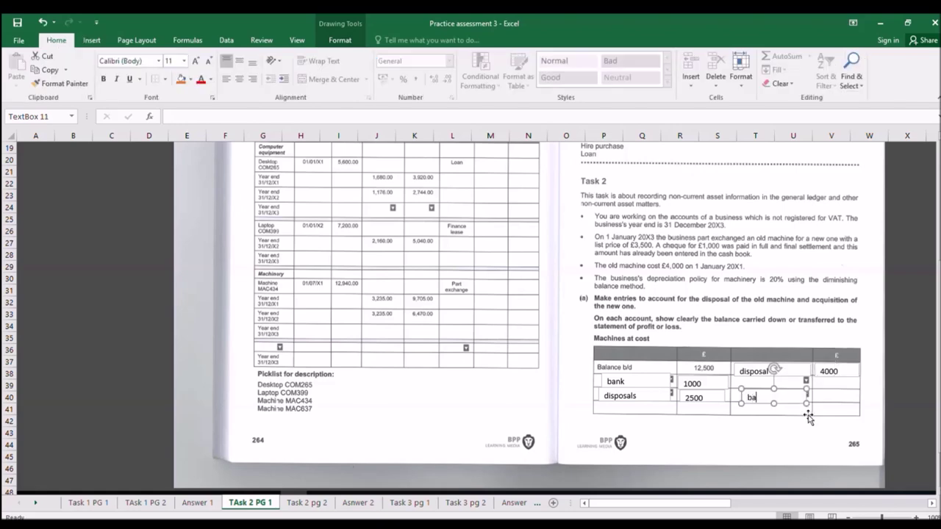
{"action": "left_click", "coordinate": [808, 417]}
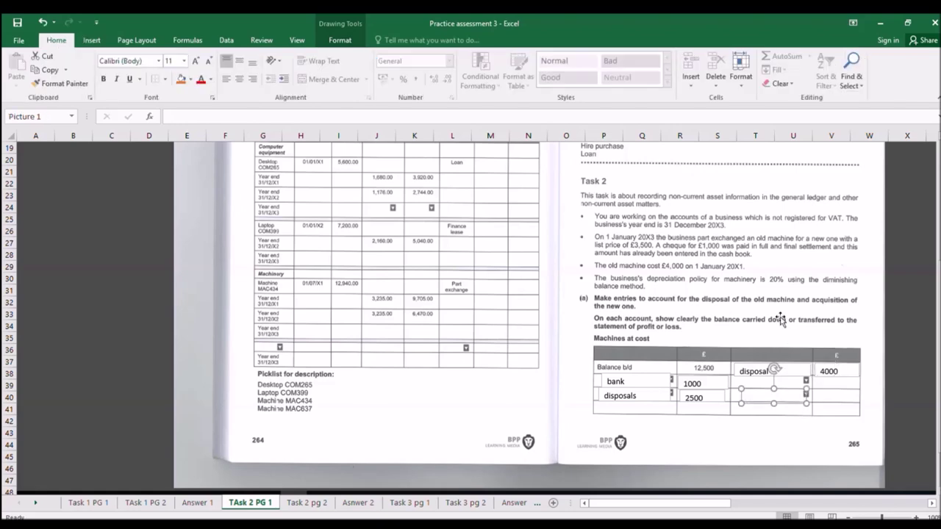
Step: Add a text box reading 16000 in the credit amount column beside the bal cd label
{"action": "left_click", "coordinate": [91, 39]}
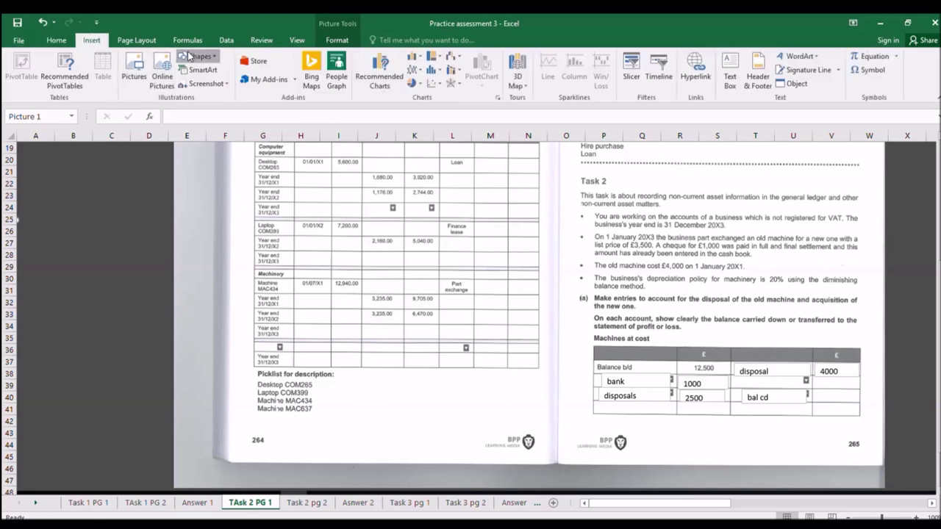
{"action": "left_click", "coordinate": [730, 73]}
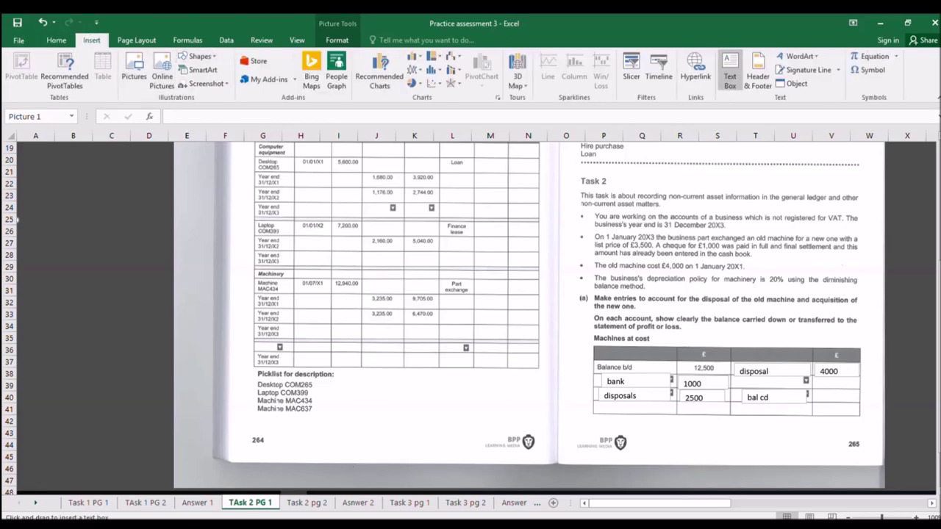
{"action": "left_click_drag", "start_coordinate": [813, 387], "coordinate": [856, 402]}
{"action": "type", "text": "16000"}
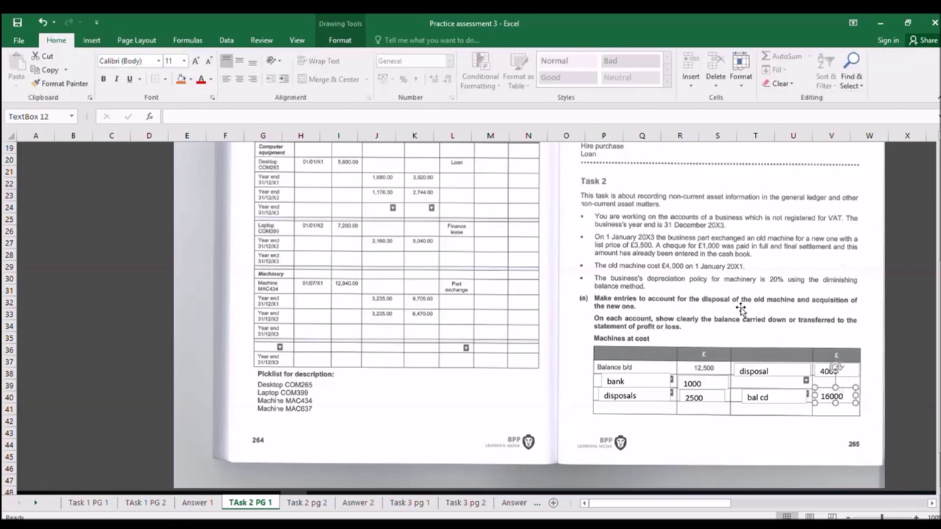
{"action": "left_click", "coordinate": [739, 304]}
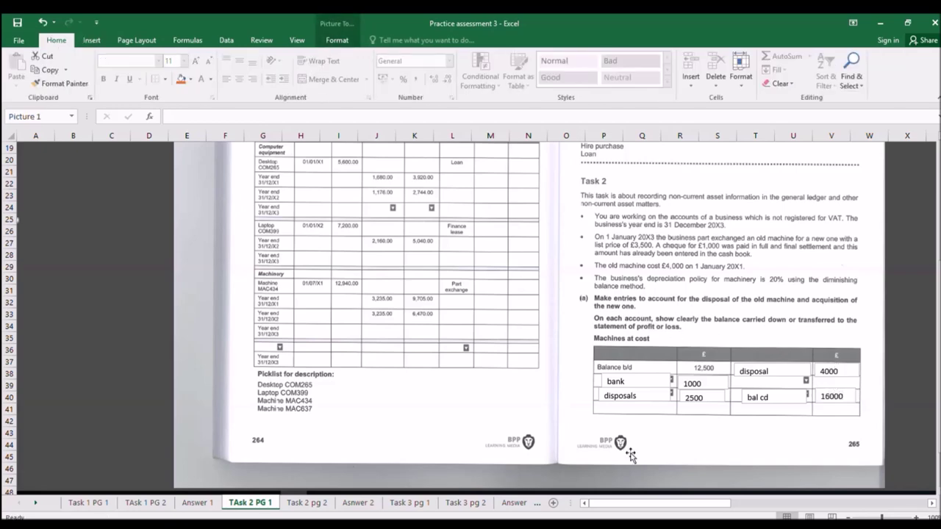
Step: Check the accumulated depreciation table on Task 2 pg 2, and move both 1440 entries of Acc dep on Asnwer 2 down to row 10
{"action": "left_click", "coordinate": [305, 503]}
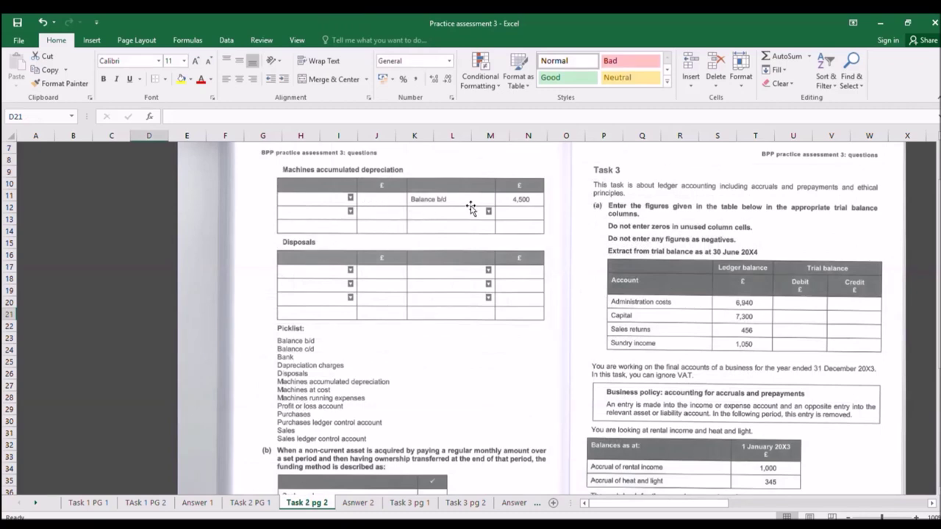
{"action": "left_click", "coordinate": [360, 503]}
{"action": "left_click_drag", "start_coordinate": [723, 242], "coordinate": [768, 255]}
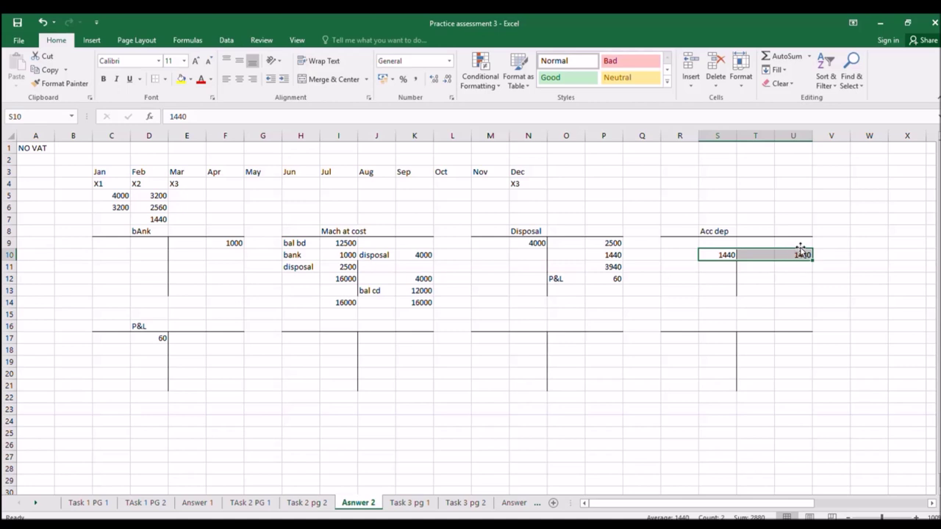
Step: Clear the 1440 entry in U10 on the credit side of the Acc dep account
{"action": "left_click", "coordinate": [798, 245]}
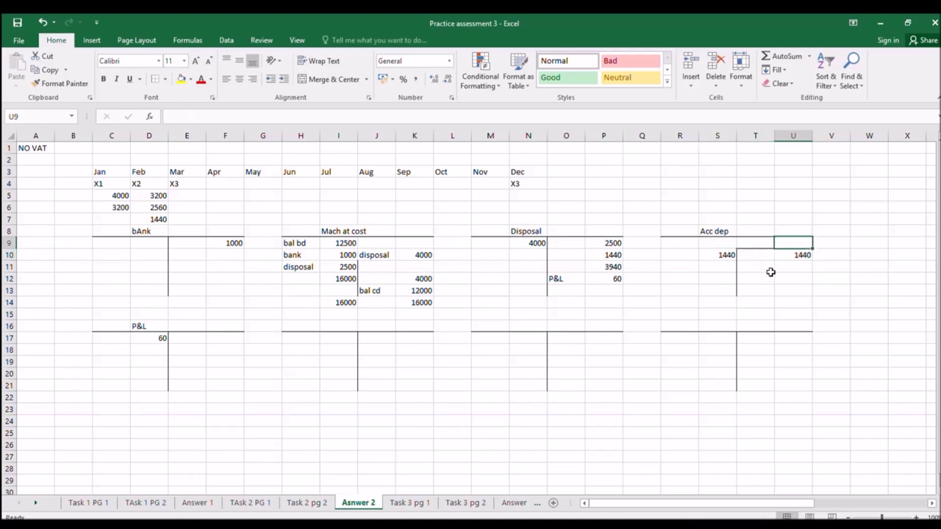
{"action": "key", "text": "Left"}
{"action": "key", "text": "Left"}
{"action": "key", "text": "Down"}
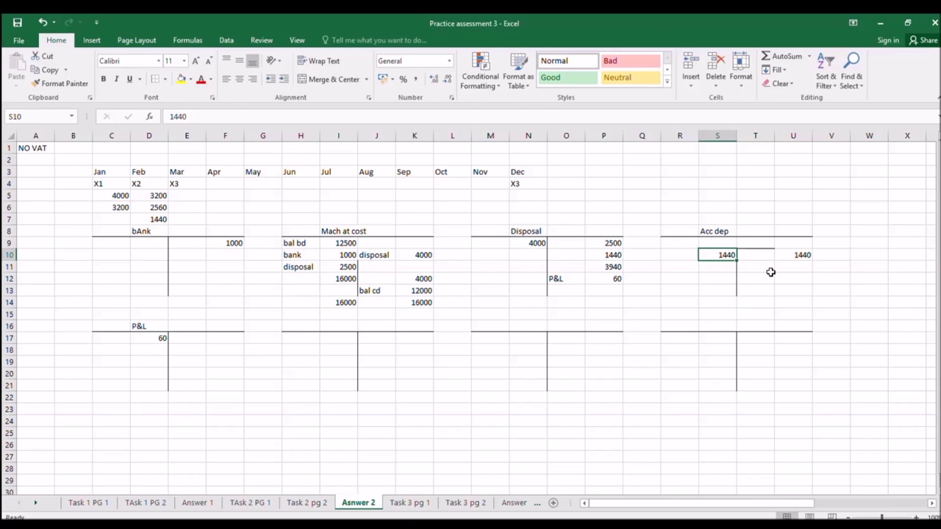
{"action": "key", "text": "Right"}
{"action": "key", "text": "Right"}
{"action": "key", "text": "Delete"}
{"action": "key", "text": "Up"}
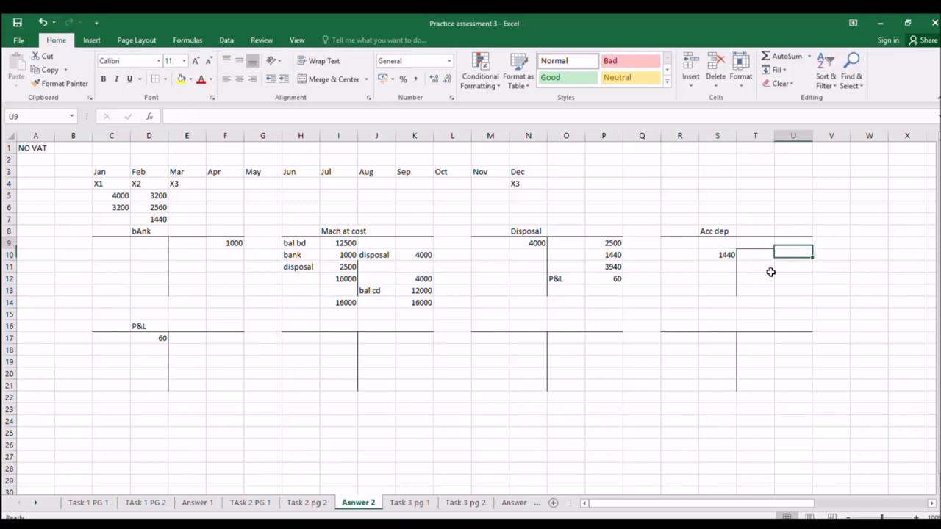
Step: Look up the accumulated depreciation balance b/d on Task 2 pg 2 and enter 4500 in U9 of Acc dep on Asnwer 2
{"action": "left_click", "coordinate": [250, 503]}
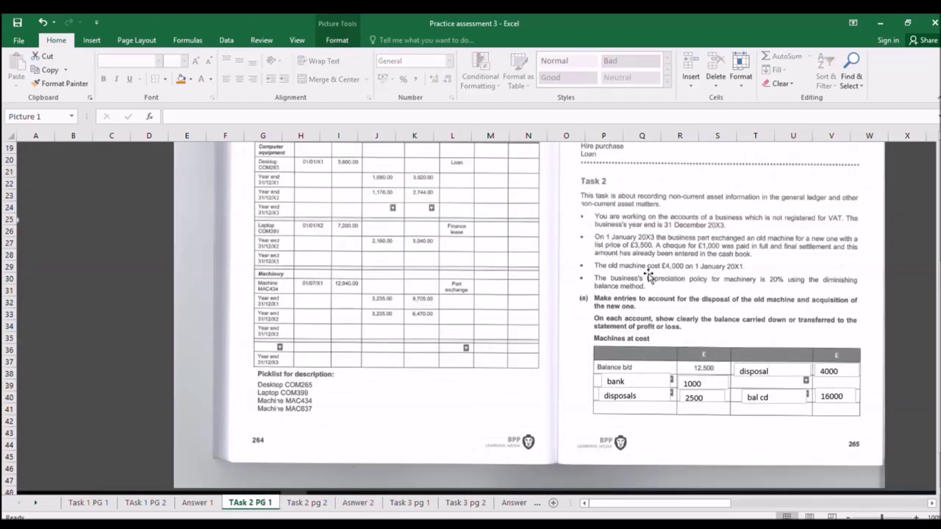
{"action": "left_click", "coordinate": [302, 503]}
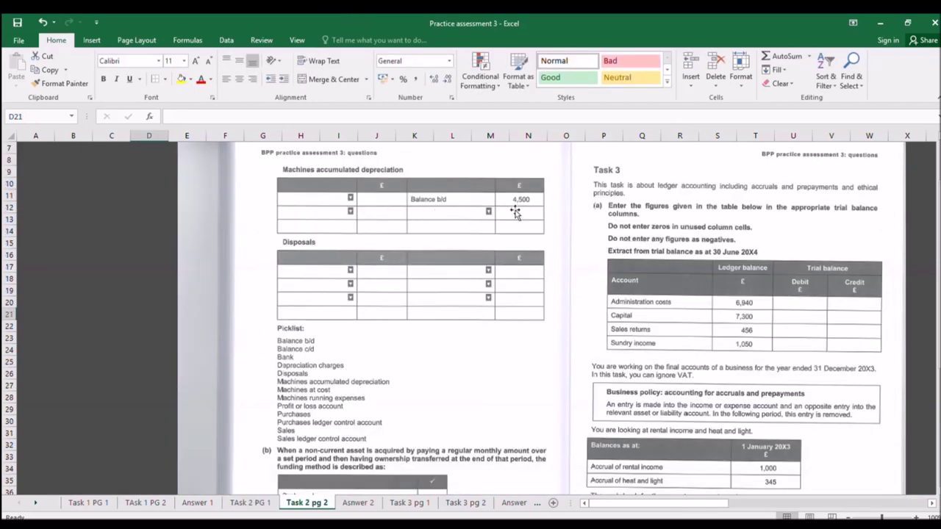
{"action": "left_click", "coordinate": [358, 503]}
{"action": "type", "text": "4"}
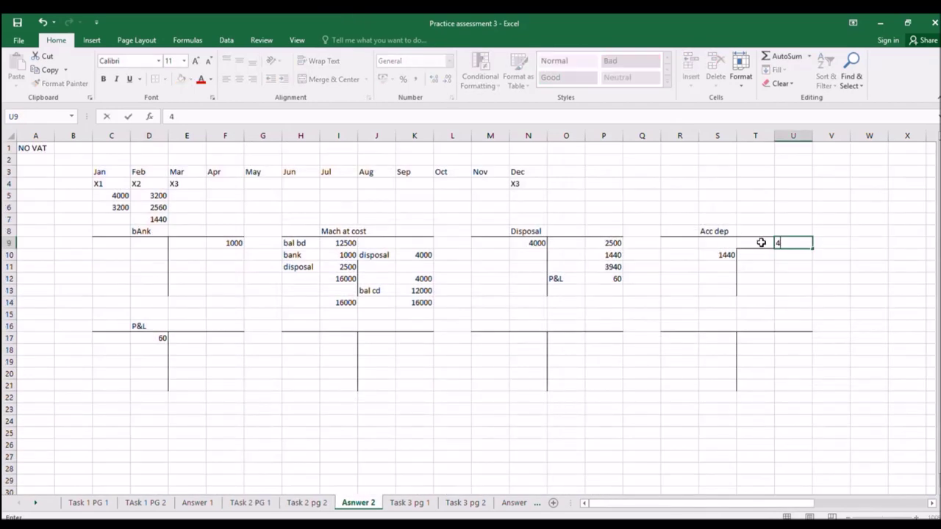
{"action": "type", "text": "500"}
{"action": "key", "text": "Return"}
Step: Label the 1440 debit entry in Acc dep as disposals in R10
{"action": "key", "text": "Left"}
{"action": "key", "text": "Left"}
{"action": "key", "text": "Left"}
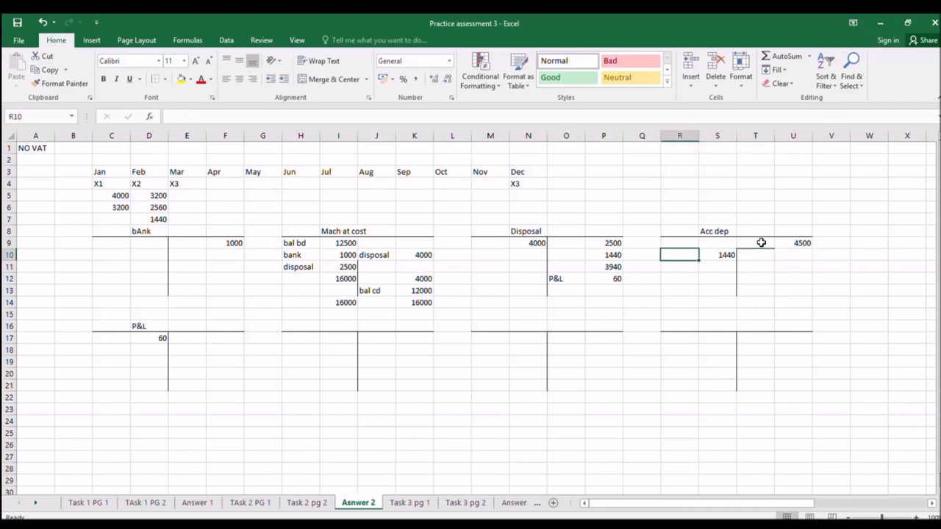
{"action": "type", "text": "disp"}
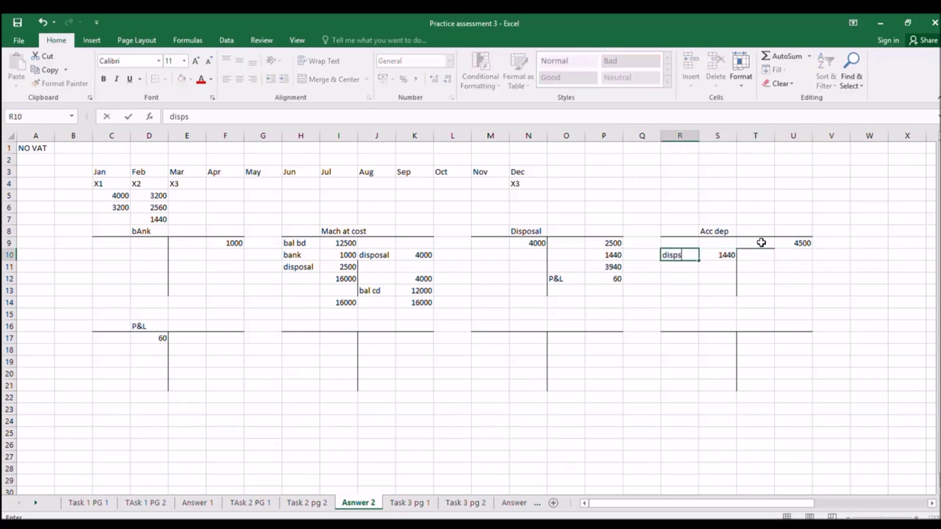
{"action": "type", "text": "osals"}
{"action": "key", "text": "Return"}
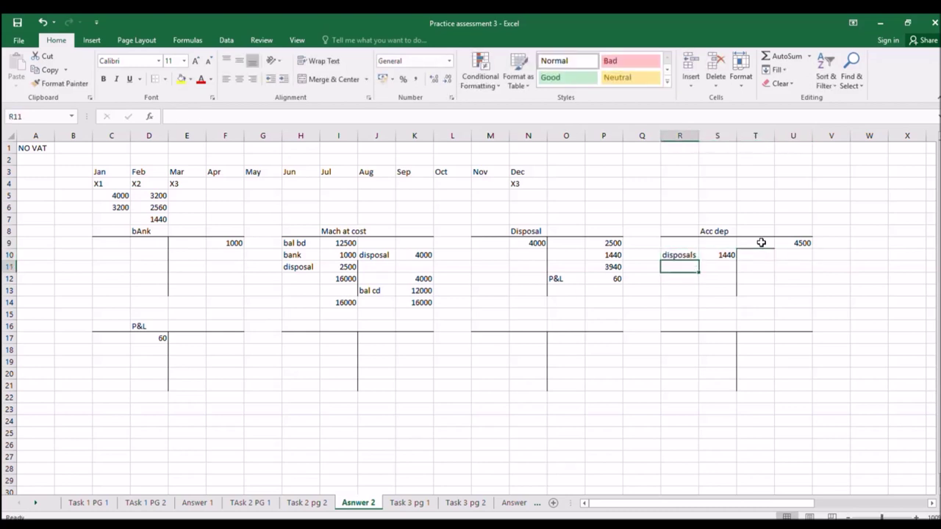
Step: Add a cd line in row 11 of Acc dep, calculating its amount in S11 as the opening balance in U9 minus the disposal in S10
{"action": "type", "text": "cd"}
{"action": "key", "text": "Tab"}
{"action": "type", "text": "="}
{"action": "key", "text": "Up"}
{"action": "key", "text": "Up"}
{"action": "key", "text": "Right"}
{"action": "key", "text": "Right"}
{"action": "key", "text": "Down"}
{"action": "key", "text": "Up"}
{"action": "type", "text": "-"}
{"action": "key", "text": "Left"}
{"action": "key", "text": "Right"}
{"action": "key", "text": "Up"}
{"action": "key", "text": "Return"}
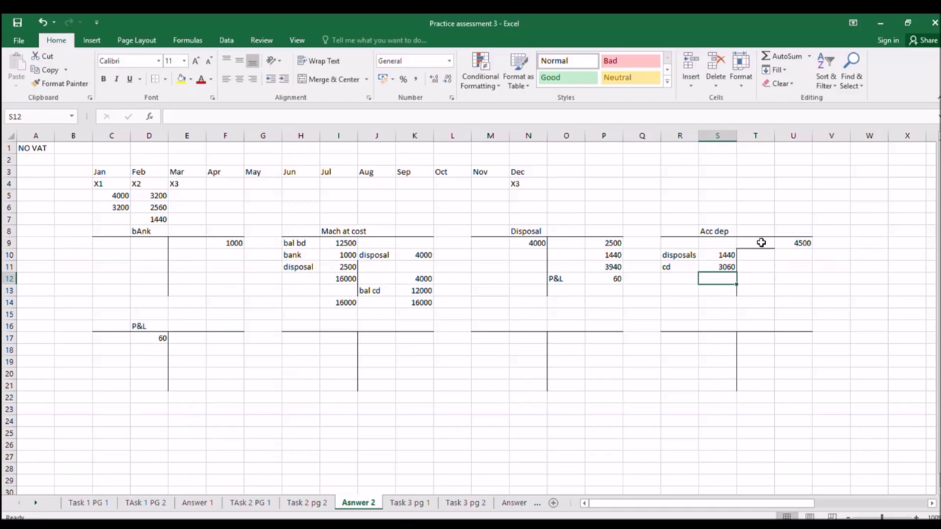
Step: Label the 4000 debit entry of the Disposal account as mach at cost in M9
{"action": "key", "text": "Down"}
{"action": "key", "text": "Left"}
{"action": "key", "text": "Left"}
{"action": "key", "text": "Left"}
{"action": "key", "text": "Left"}
{"action": "key", "text": "Left"}
{"action": "key", "text": "Left"}
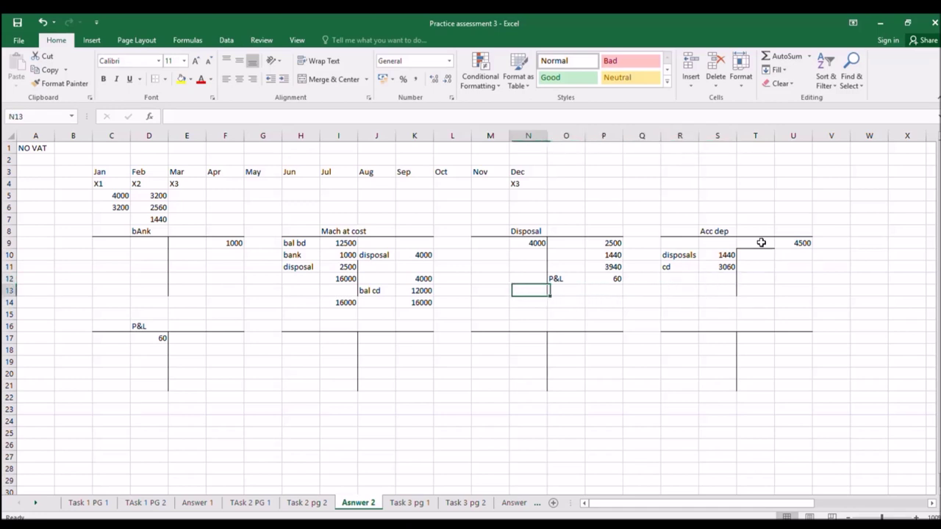
{"action": "key", "text": "Left"}
{"action": "key", "text": "Left"}
{"action": "key", "text": "Left"}
{"action": "key", "text": "Left"}
{"action": "key", "text": "Left"}
{"action": "key", "text": "Left"}
{"action": "key", "text": "Left"}
{"action": "key", "text": "Right"}
{"action": "key", "text": "Right"}
{"action": "key", "text": "Right"}
{"action": "key", "text": "Right"}
{"action": "key", "text": "Right"}
{"action": "key", "text": "Right"}
{"action": "key", "text": "Right"}
{"action": "key", "text": "Right"}
{"action": "key", "text": "Up"}
{"action": "key", "text": "Up"}
{"action": "key", "text": "Up"}
{"action": "key", "text": "Up"}
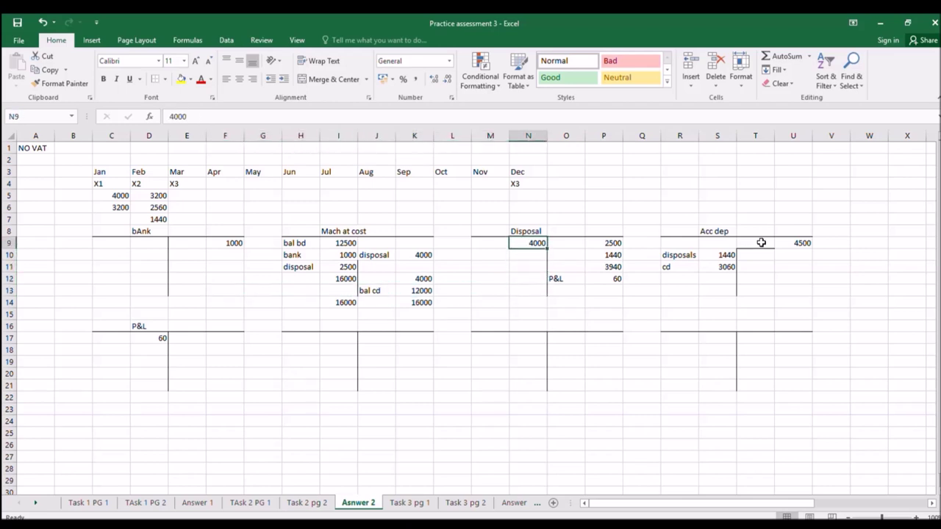
{"action": "key", "text": "Left"}
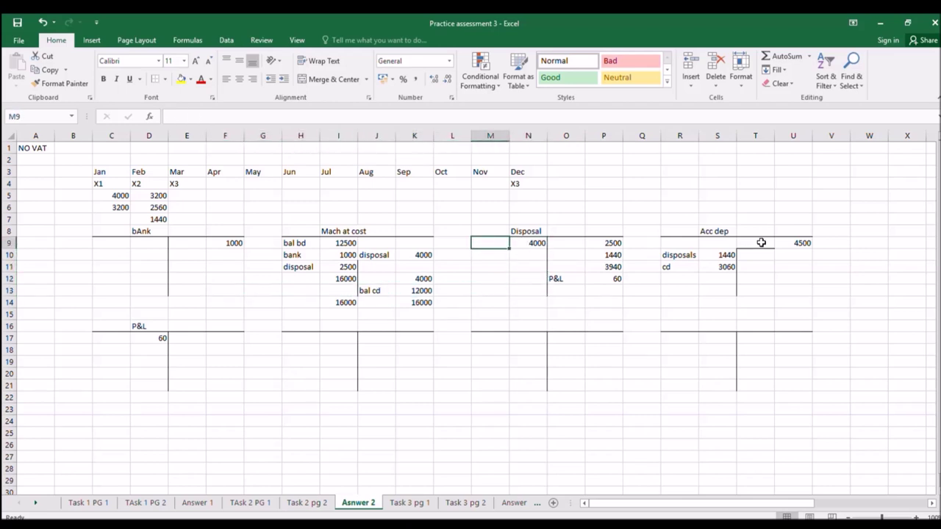
{"action": "type", "text": "mach at cos"}
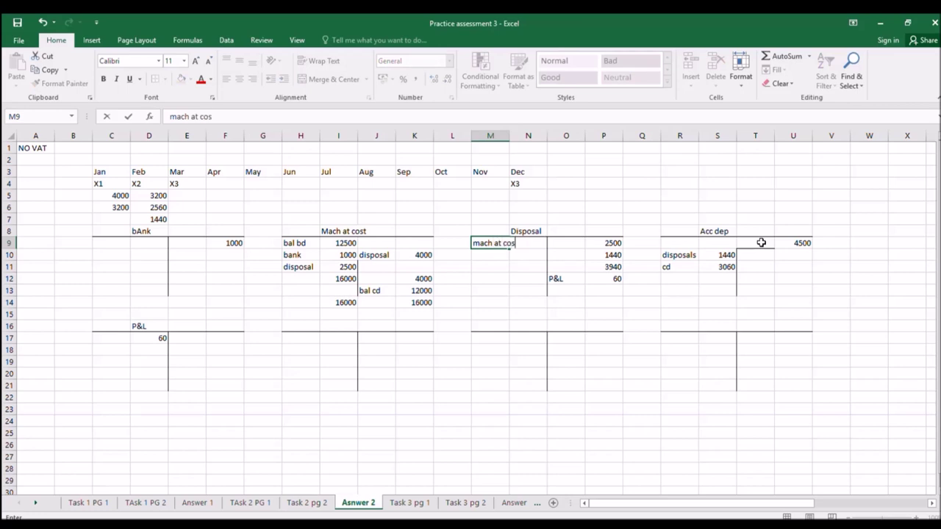
{"action": "type", "text": "t"}
{"action": "key", "text": "Tab"}
{"action": "type", "text": "4000"}
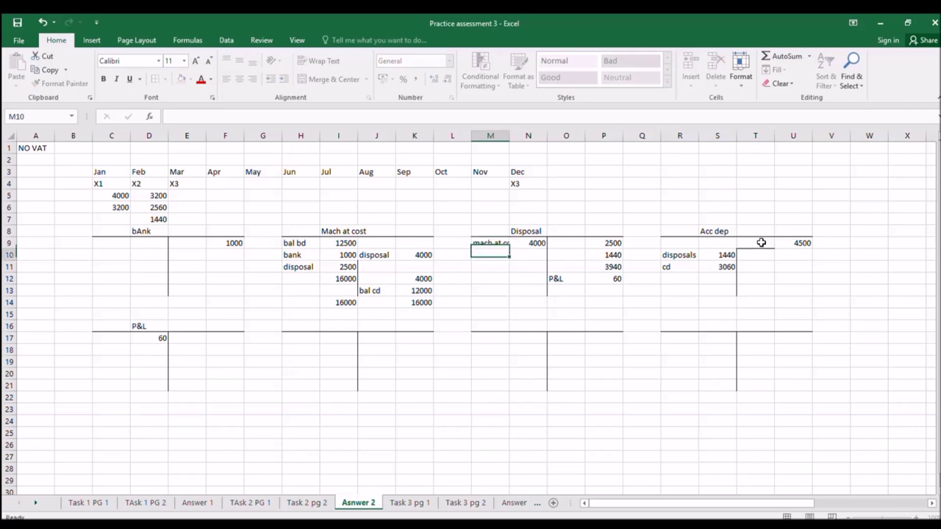
Step: Label the Disposal account's credit entries mach at cost in O9 and mach accum dep in O10
{"action": "key", "text": "Tab"}
{"action": "key", "text": "Down"}
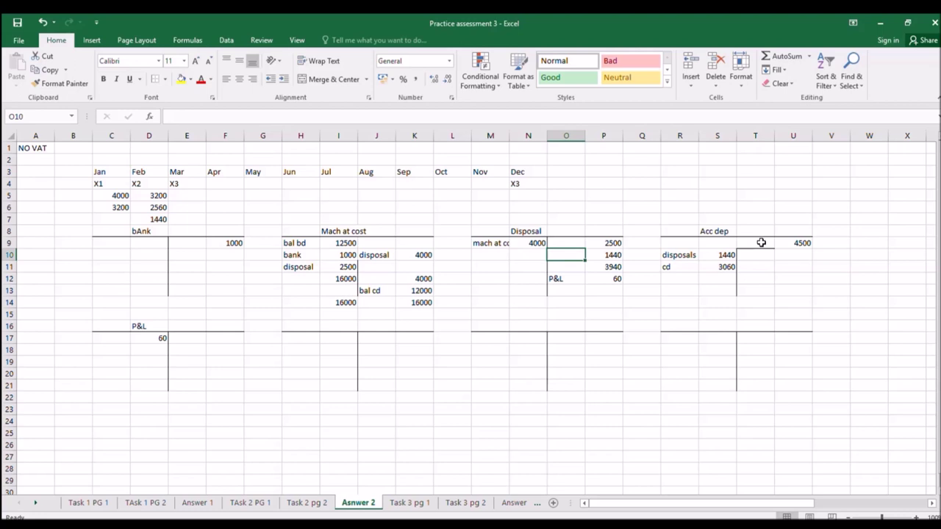
{"action": "type", "text": "mc"}
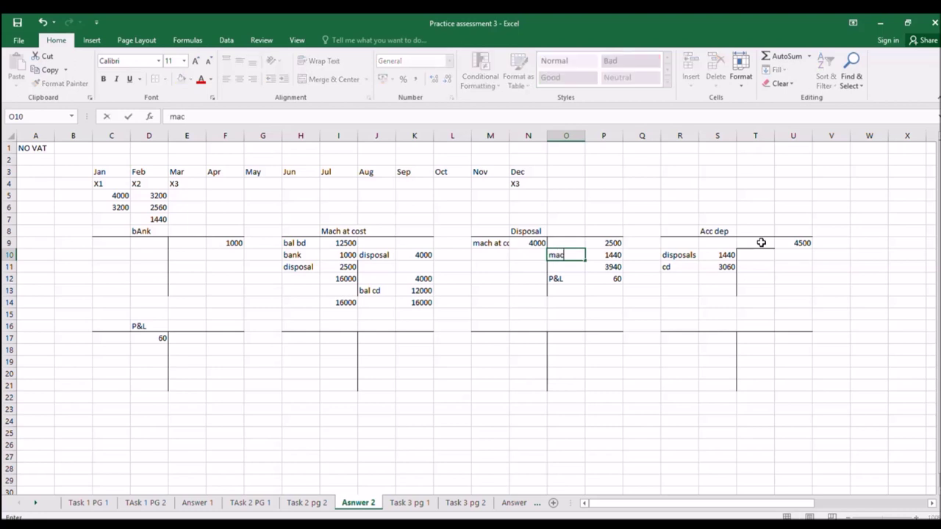
{"action": "type", "text": "ch accum dp"}
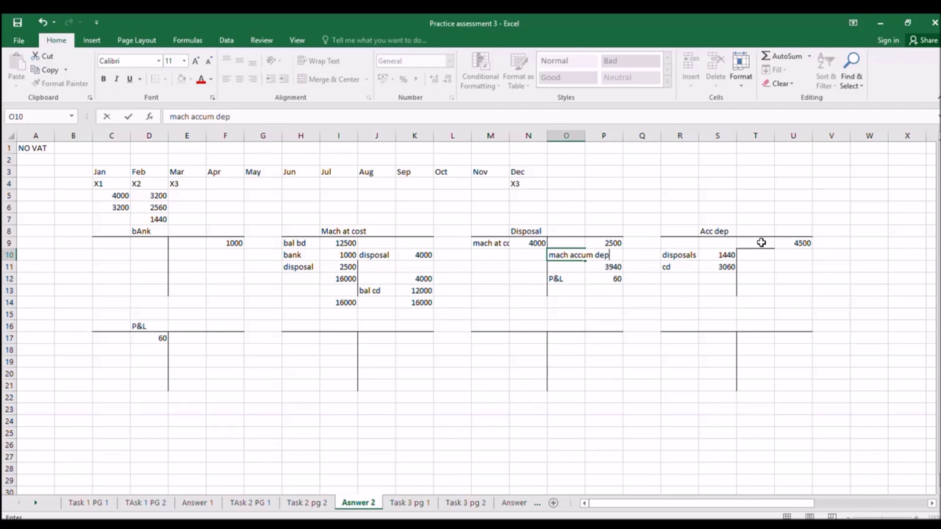
{"action": "key", "text": "Up"}
{"action": "key", "text": "Left"}
{"action": "key", "text": "Right"}
{"action": "type", "text": "mach at"}
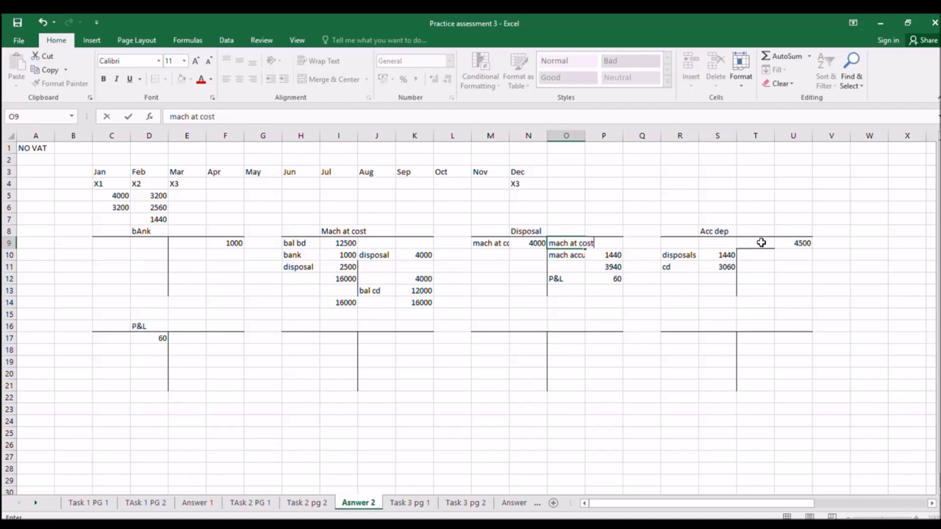
{"action": "type", "text": " cost"}
Step: Clear the subtotal in P11 on the credit side of the Disposal account
{"action": "key", "text": "Right"}
{"action": "key", "text": "Down"}
{"action": "key", "text": "Down"}
{"action": "key", "text": "Down"}
{"action": "key", "text": "Left"}
{"action": "key", "text": "Up"}
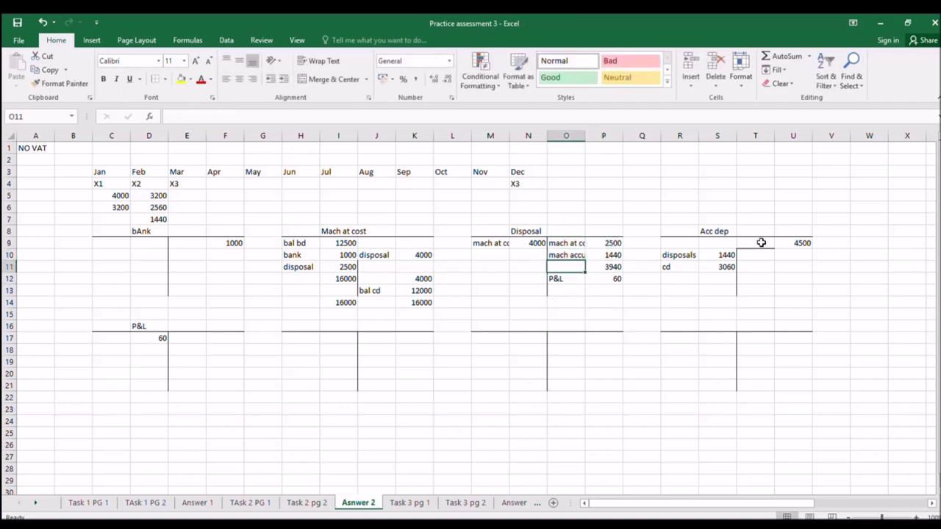
{"action": "key", "text": "Right"}
{"action": "key", "text": "Delete"}
{"action": "key", "text": "Down"}
{"action": "key", "text": "Left"}
{"action": "key", "text": "Right"}
{"action": "key", "text": "Left"}
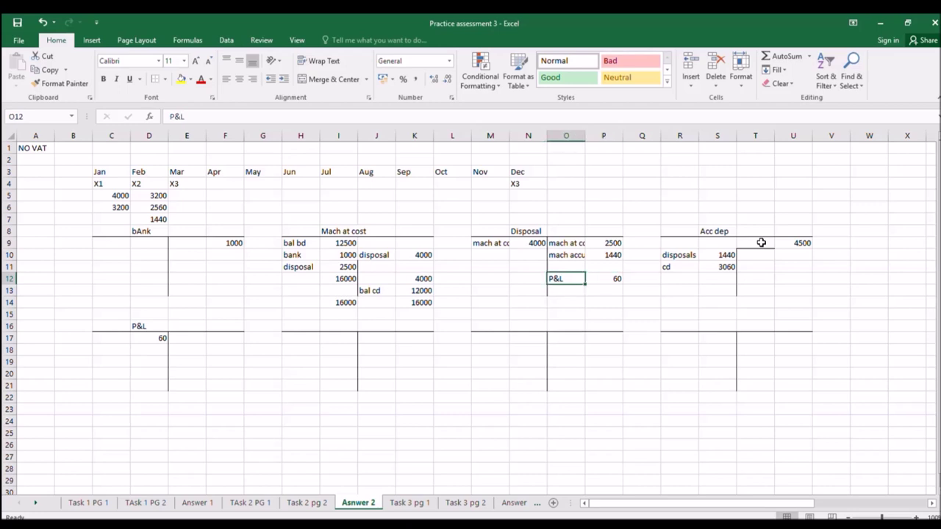
{"action": "left_click", "coordinate": [528, 292]}
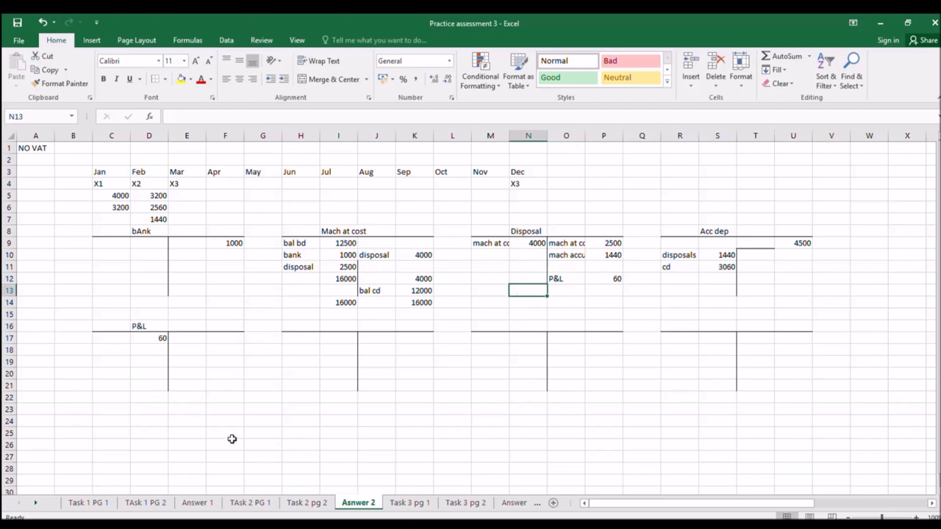
Step: Review the Task 2 pages, covering the accumulated depreciation and Disposals tables, the picklist and the funding method question in part (b)
{"action": "left_click", "coordinate": [250, 502]}
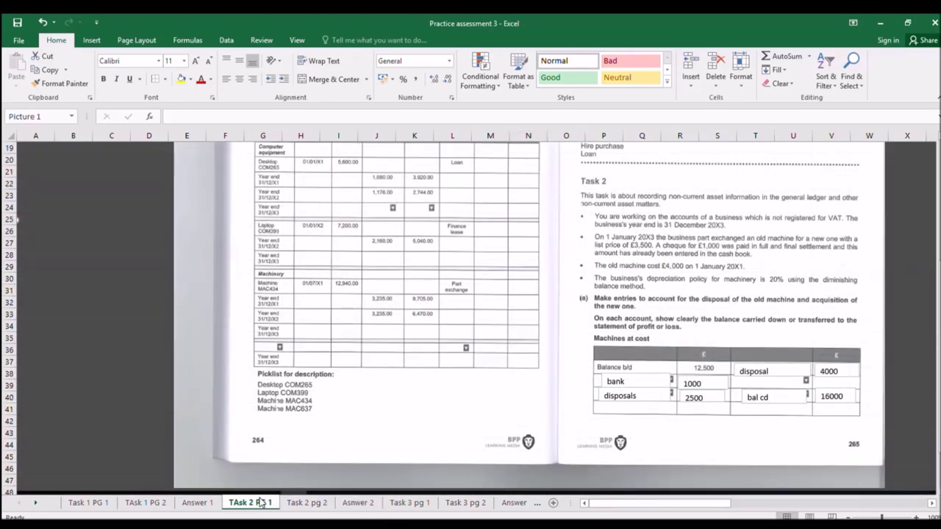
{"action": "left_click", "coordinate": [320, 504]}
{"action": "scroll", "coordinate": [426, 352], "scroll_direction": "down", "scroll_amount": 4}
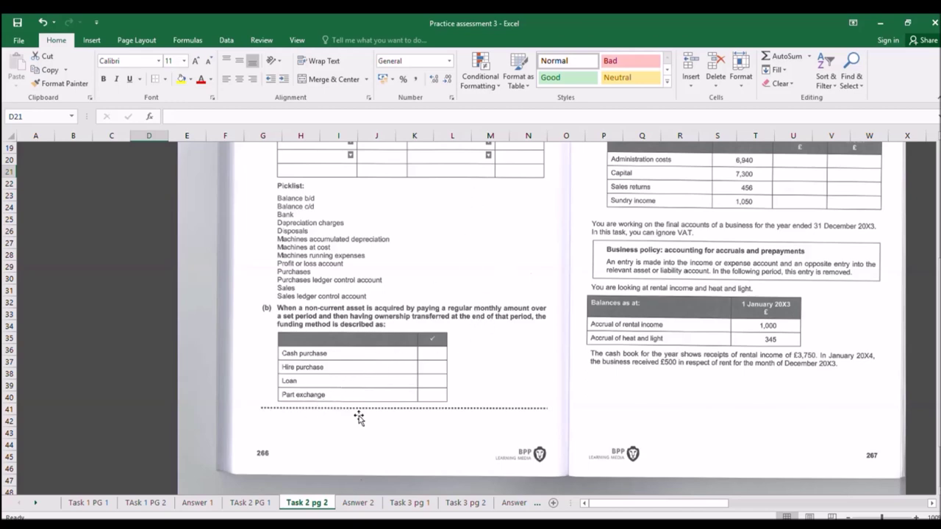
{"action": "scroll", "coordinate": [429, 377], "scroll_direction": "up", "scroll_amount": 3}
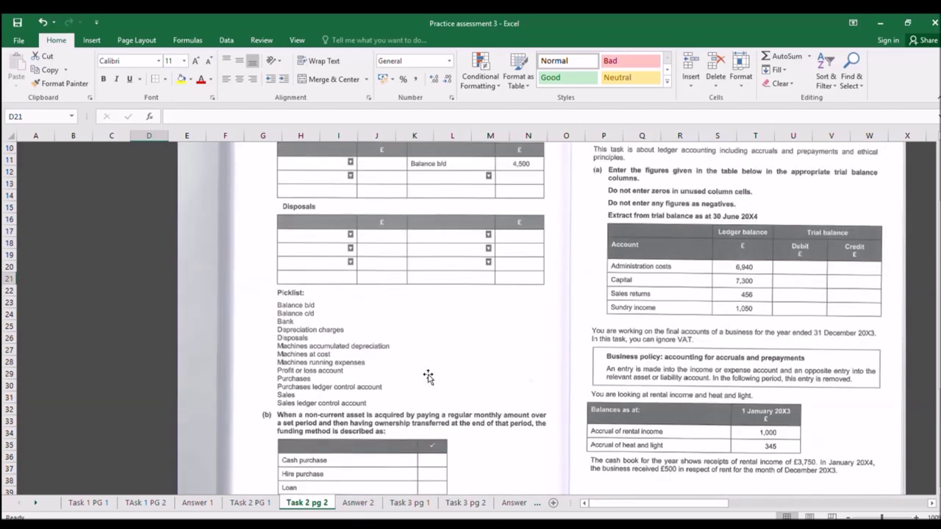
{"action": "scroll", "coordinate": [428, 377], "scroll_direction": "up", "scroll_amount": 2}
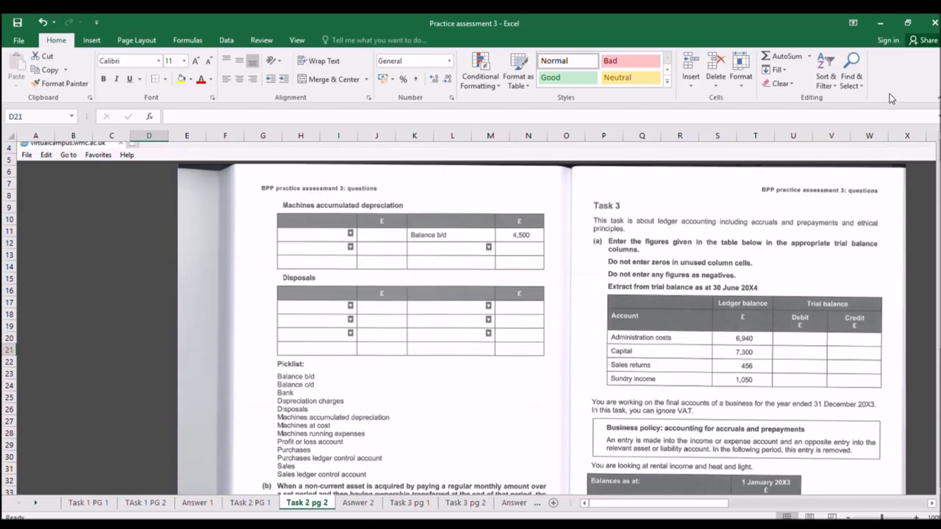
Step: On Task 3 pg 1, add a text box reading 6940 in the debit column for Administration costs
{"action": "key", "text": "ctrl+Page_Down"}
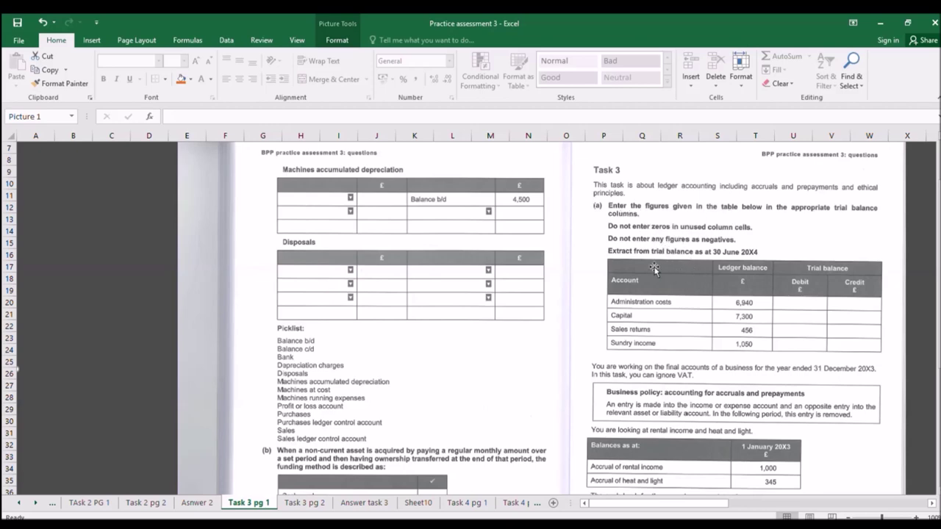
{"action": "left_click", "coordinate": [89, 42]}
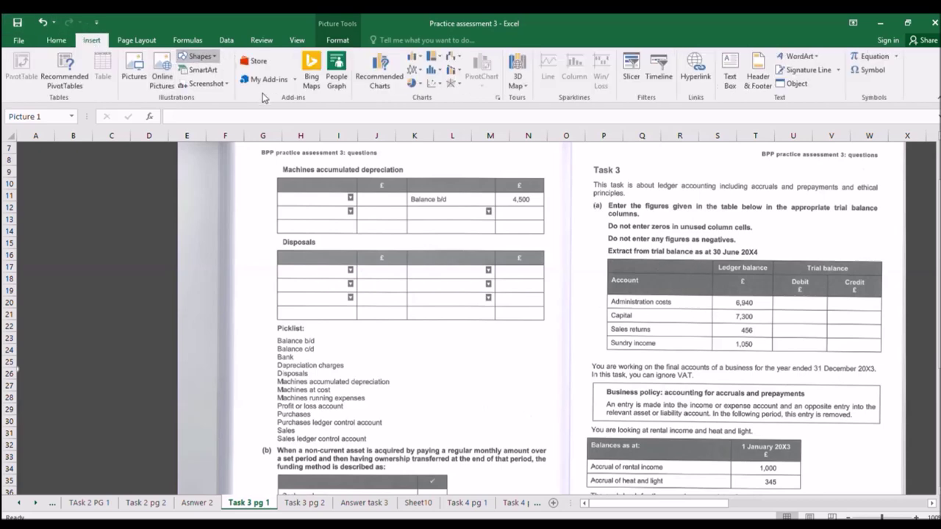
{"action": "key", "text": "alt+n"}
{"action": "key", "text": "x"}
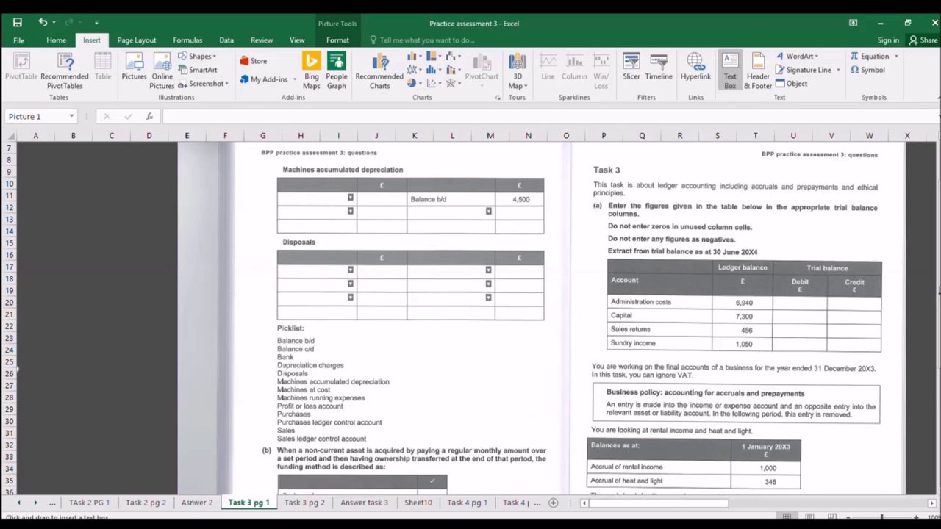
{"action": "left_click_drag", "start_coordinate": [786, 311], "coordinate": [826, 316]}
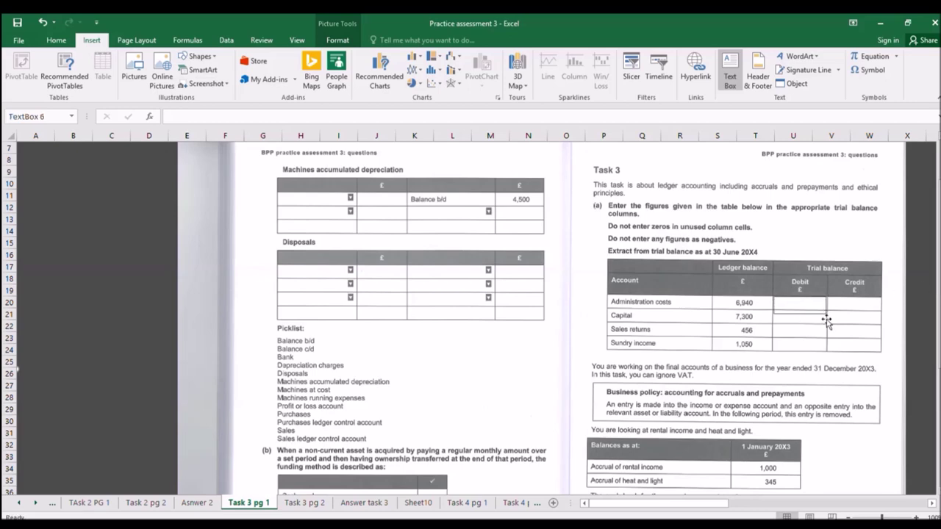
{"action": "left_click", "coordinate": [863, 331]}
Step: Add a text box reading 7300 in the trial balance credit column for Capital
{"action": "left_click", "coordinate": [92, 40]}
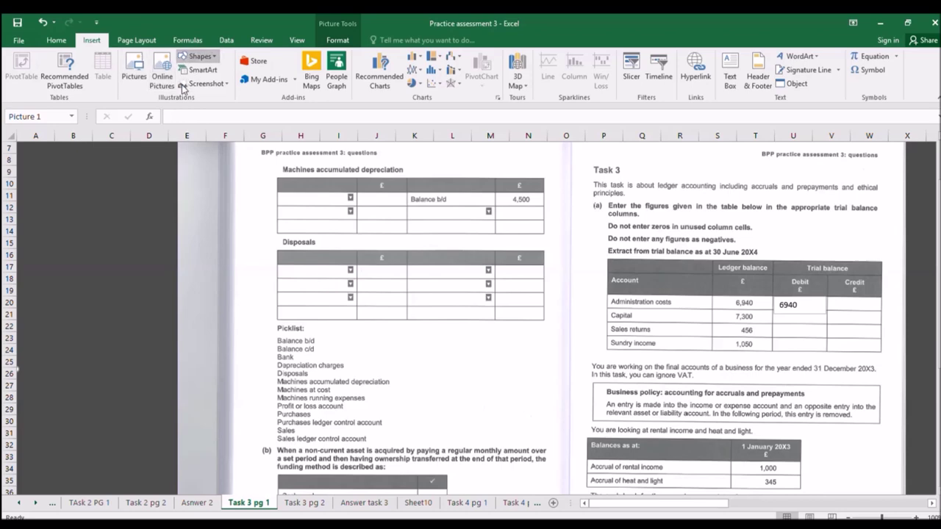
{"action": "left_click", "coordinate": [729, 74]}
{"action": "left_click_drag", "start_coordinate": [828, 308], "coordinate": [879, 326]}
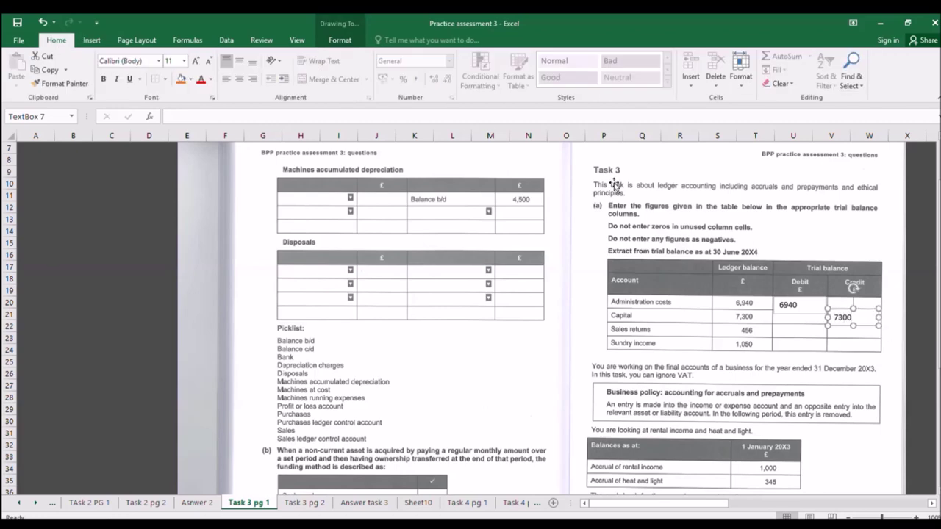
Step: Add a text box reading 456 in the trial balance debit column for Sales returns
{"action": "left_click", "coordinate": [89, 41]}
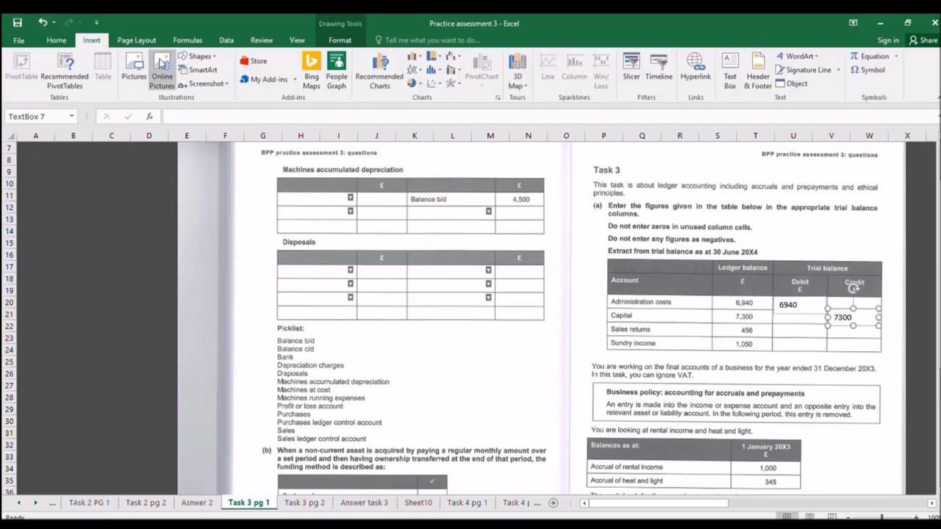
{"action": "left_click", "coordinate": [729, 77]}
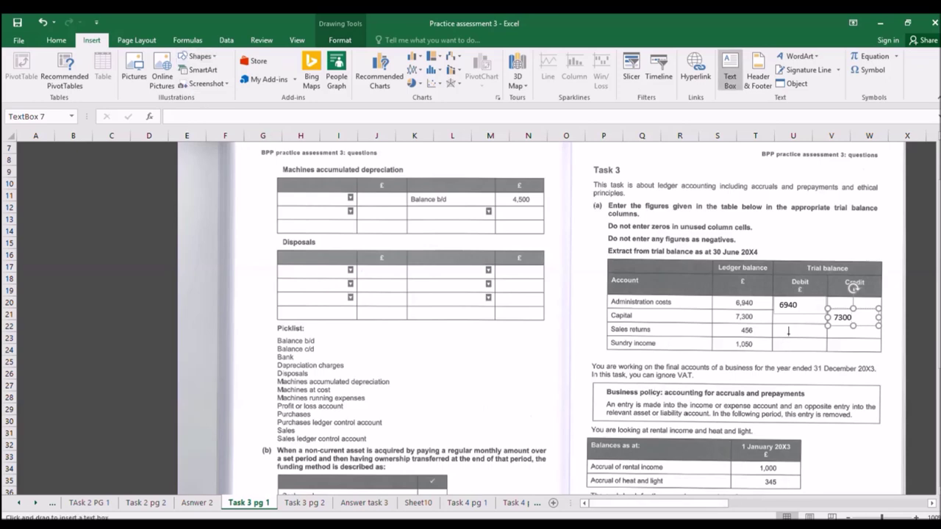
{"action": "left_click_drag", "start_coordinate": [776, 322], "coordinate": [821, 338]}
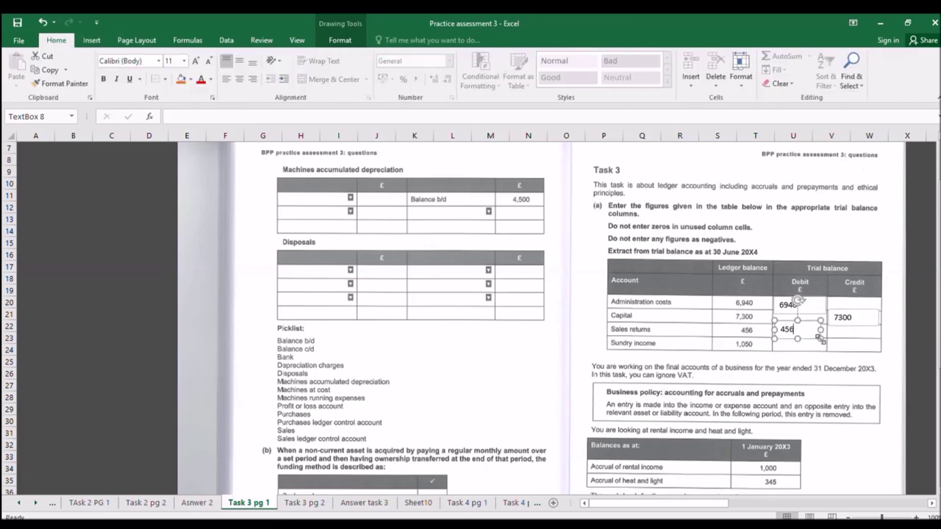
Step: Add a text box reading 1050 in the trial balance credit column for Sundry income
{"action": "left_click", "coordinate": [91, 41]}
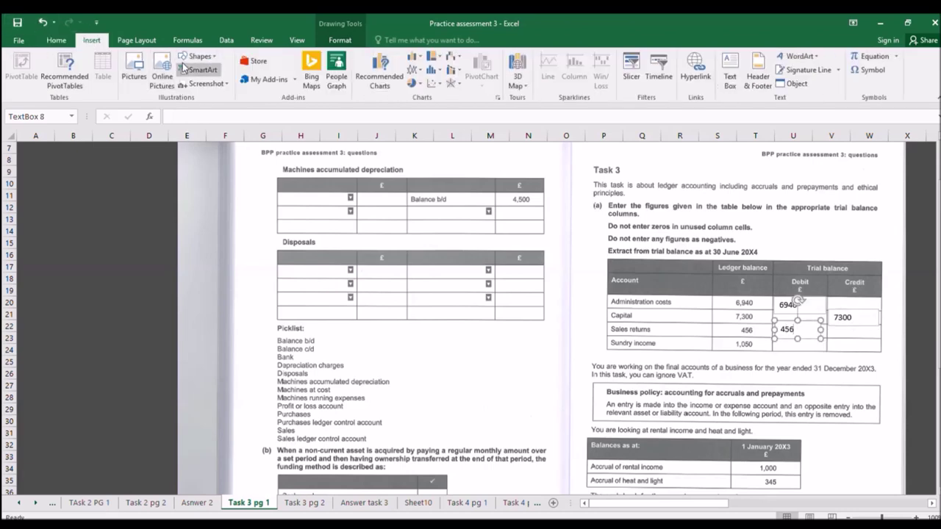
{"action": "left_click", "coordinate": [730, 76]}
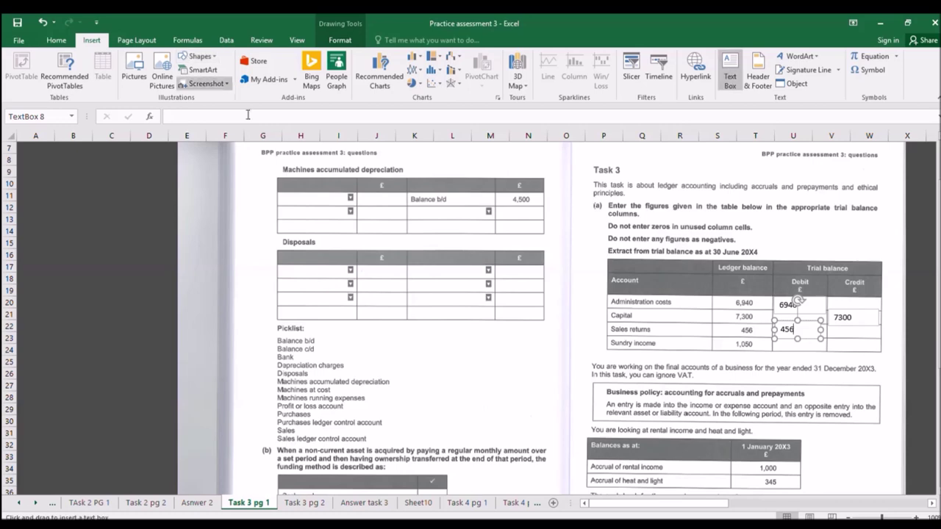
{"action": "left_click_drag", "start_coordinate": [829, 338], "coordinate": [882, 359]}
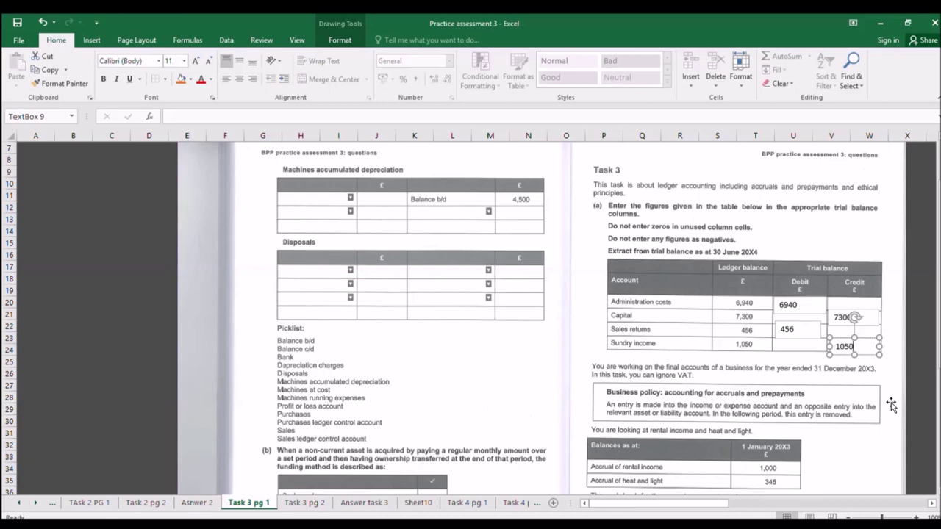
{"action": "left_click", "coordinate": [730, 375]}
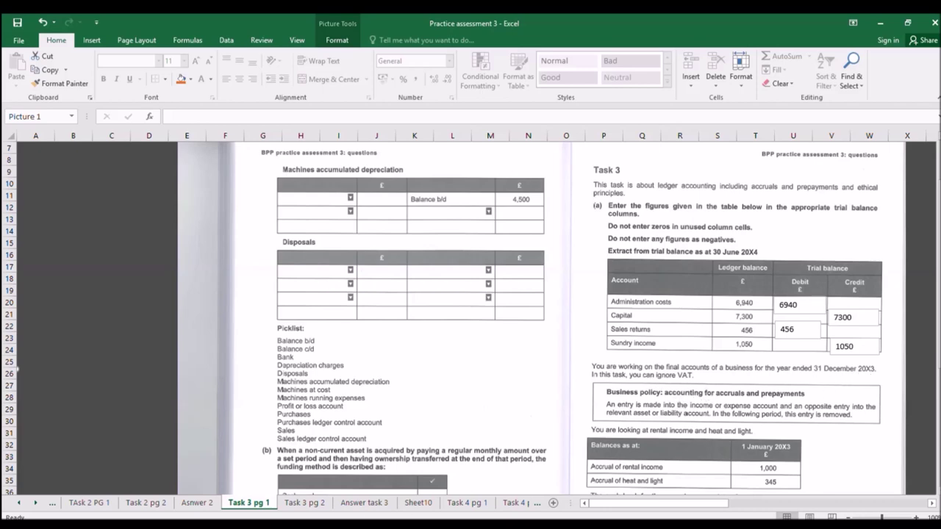
Step: On the Answer task 3 sheet, fill the months Jan to Dec across B2:M2 and label December X3 in M1
{"action": "left_click", "coordinate": [364, 502]}
{"action": "left_click", "coordinate": [174, 159]}
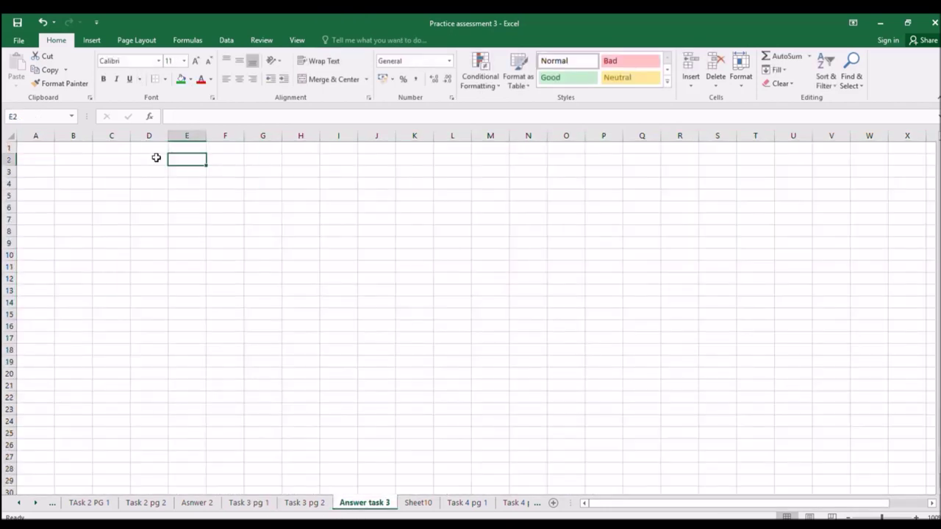
{"action": "left_click", "coordinate": [89, 161]}
{"action": "type", "text": "Jn"}
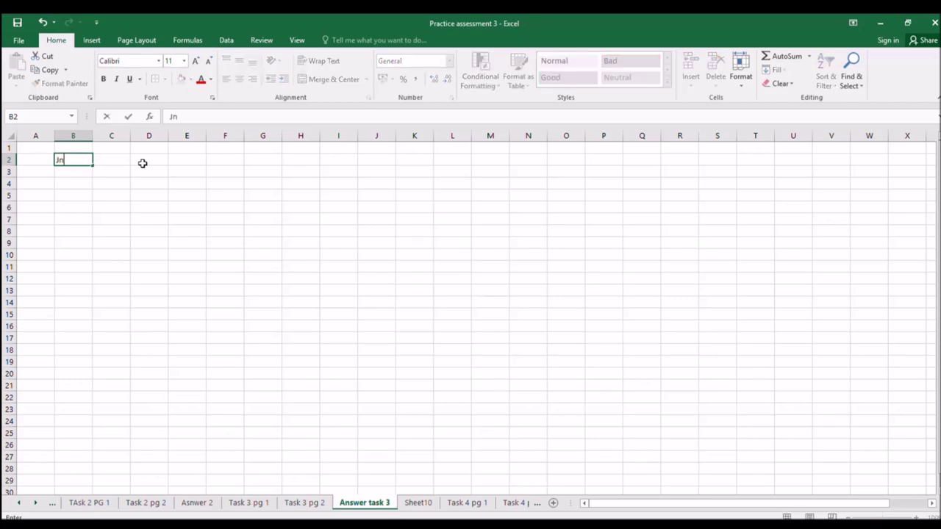
{"action": "key", "text": "Return"}
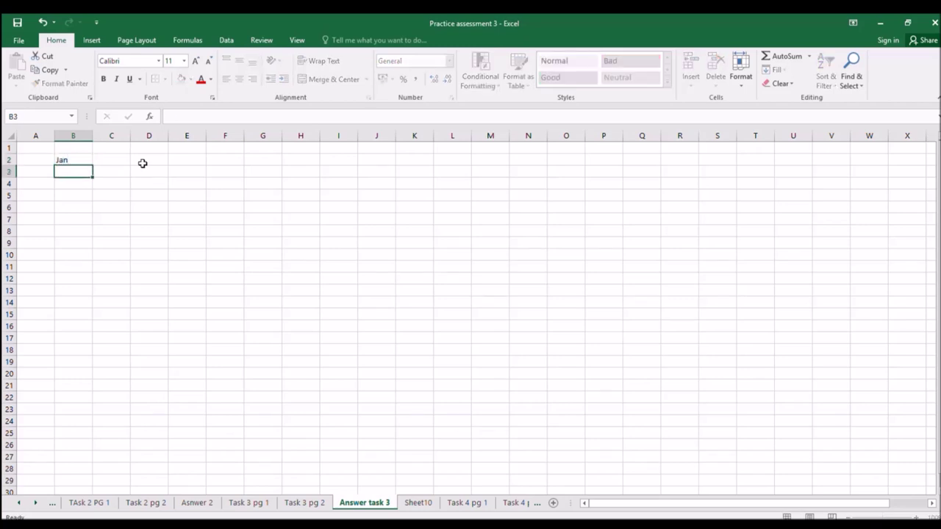
{"action": "left_click", "coordinate": [81, 160]}
{"action": "left_click_drag", "start_coordinate": [94, 164], "coordinate": [496, 161]}
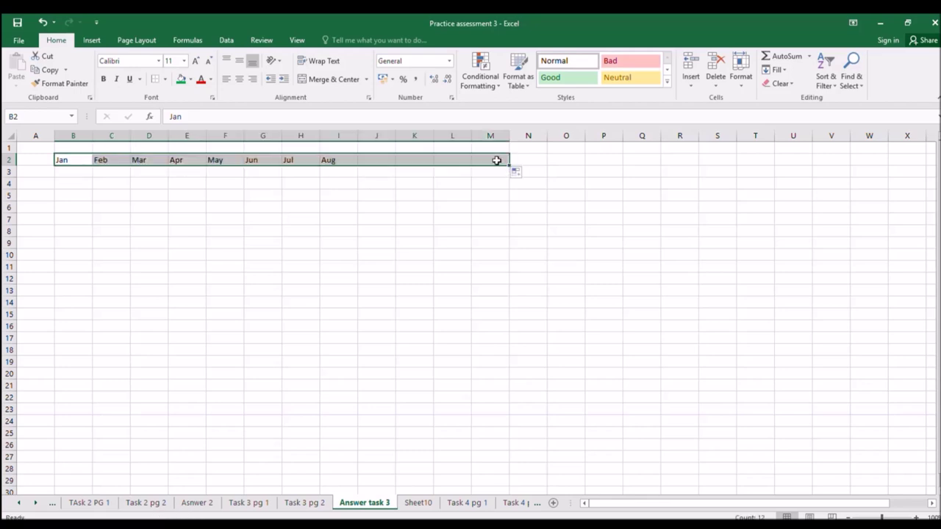
{"action": "left_click", "coordinate": [504, 148]}
{"action": "type", "text": "X3"}
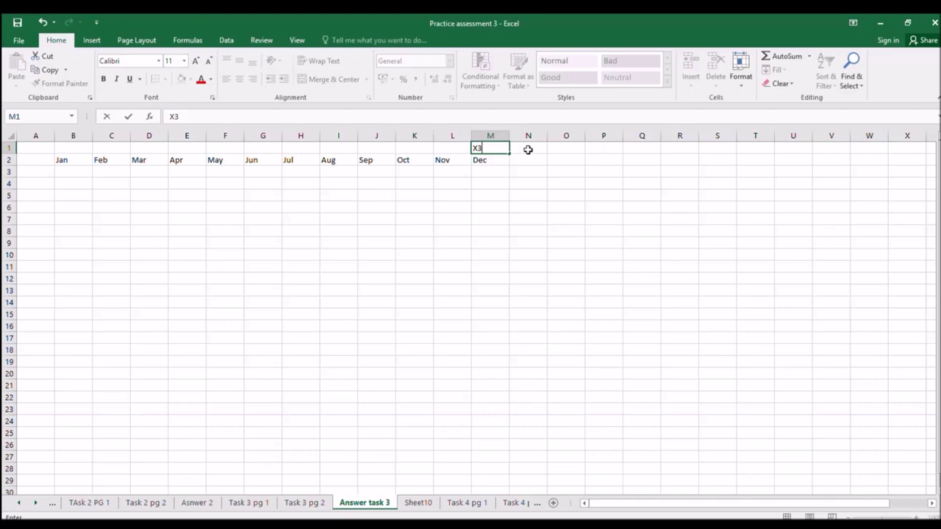
{"action": "key", "text": "Return"}
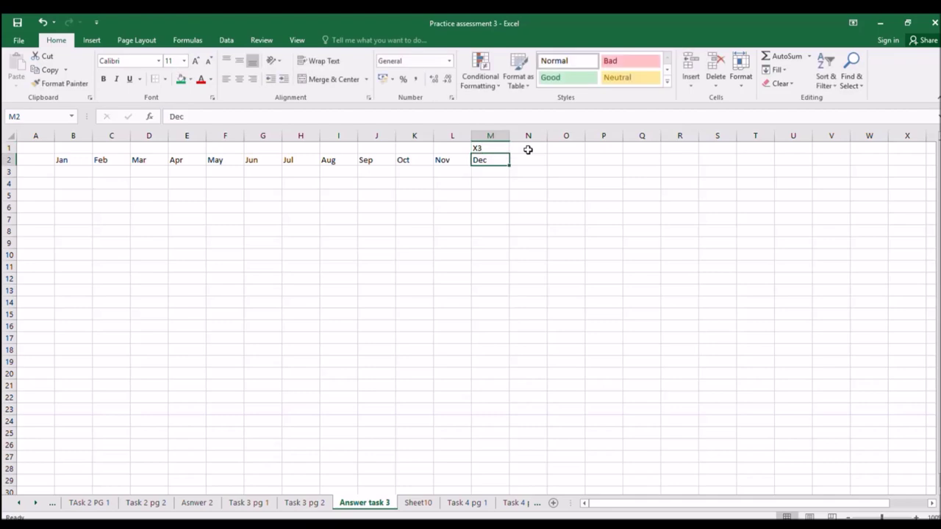
Step: Check the accruals and prepayments policy on Task 3 pg 1, and enter REVERSING JOURNALS in N1 of the answer sheet
{"action": "left_click", "coordinate": [266, 504]}
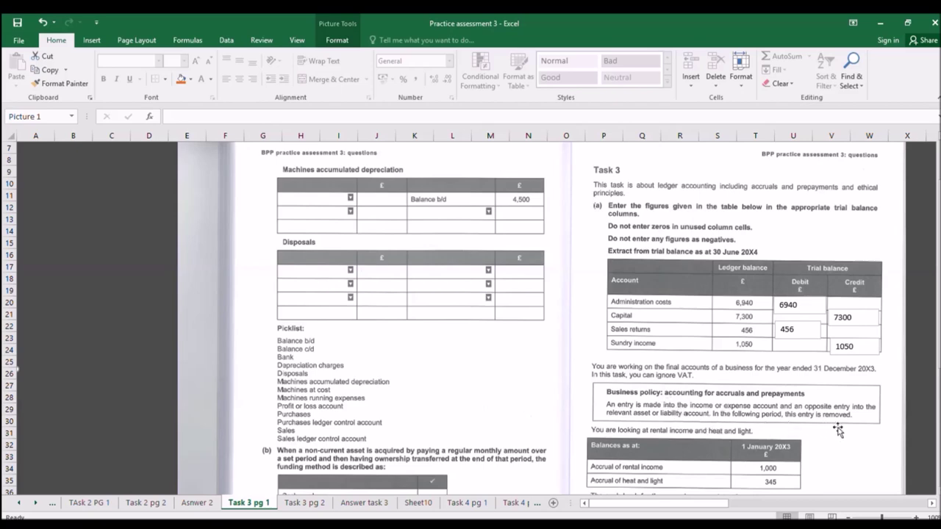
{"action": "left_click", "coordinate": [364, 503]}
{"action": "left_click", "coordinate": [523, 150]}
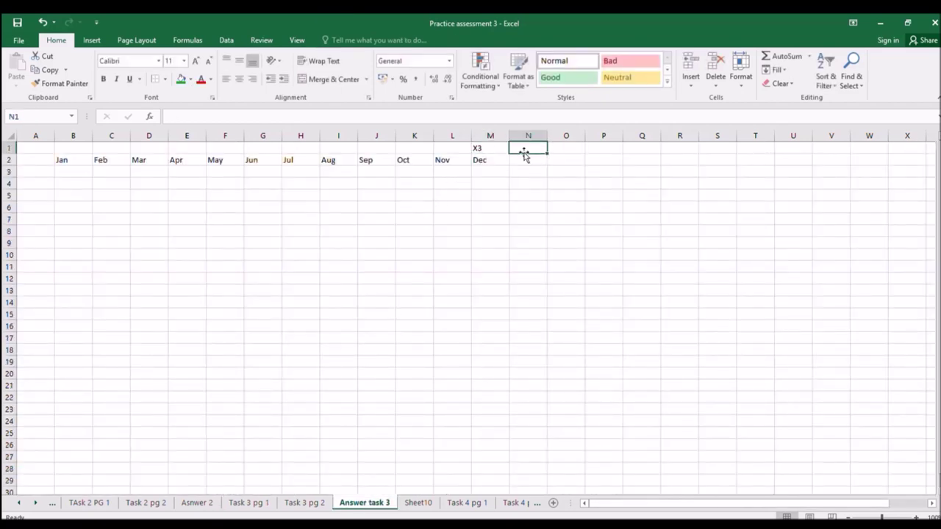
{"action": "type", "text": "REVERSIN"}
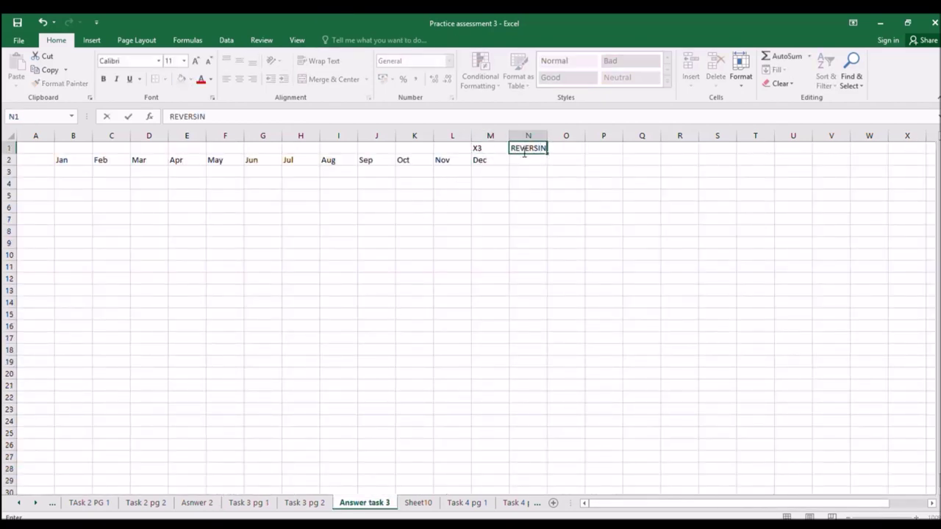
{"action": "type", "text": "G JOURNALS"}
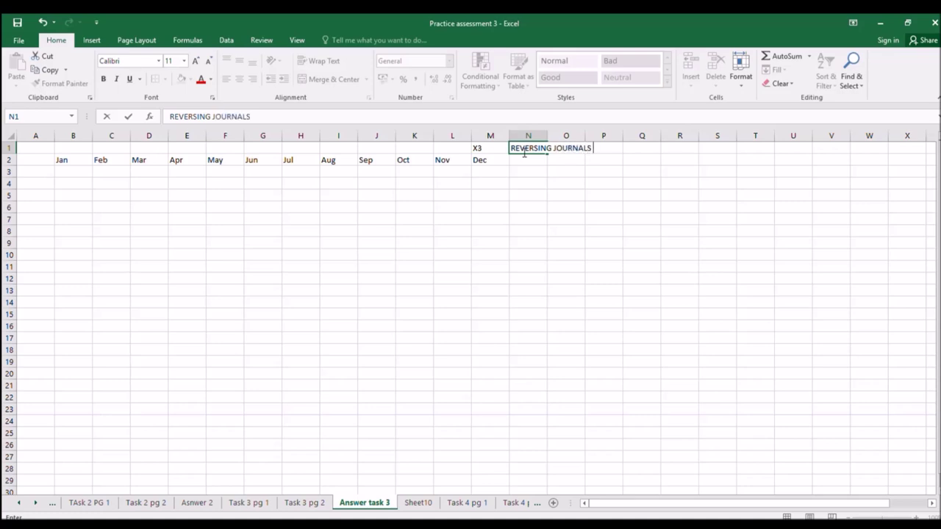
{"action": "key", "text": "Return"}
Step: Extend the month series from M2 through the following December in Y2 and label it X4 in Y1
{"action": "left_click", "coordinate": [496, 162]}
{"action": "left_click_drag", "start_coordinate": [516, 166], "coordinate": [833, 148]}
{"action": "left_click", "coordinate": [831, 148]}
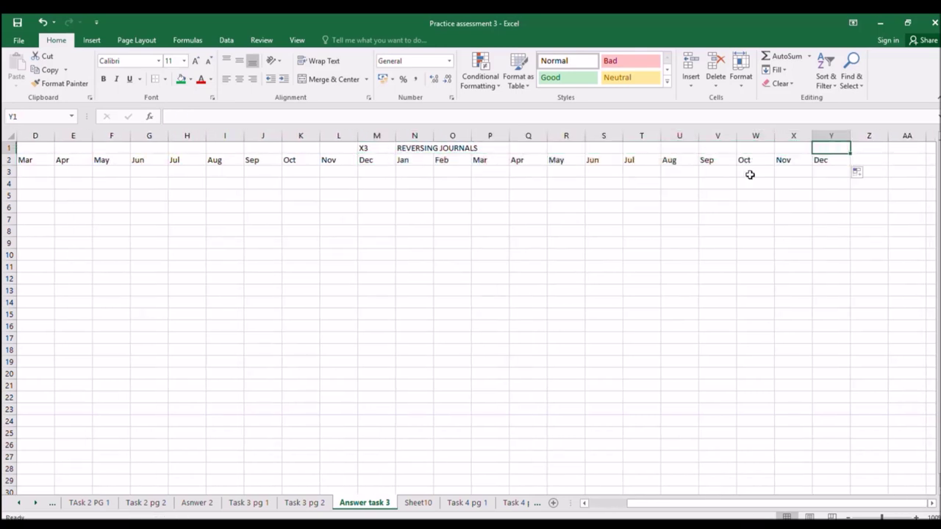
{"action": "type", "text": "X"}
{"action": "key", "text": "Return"}
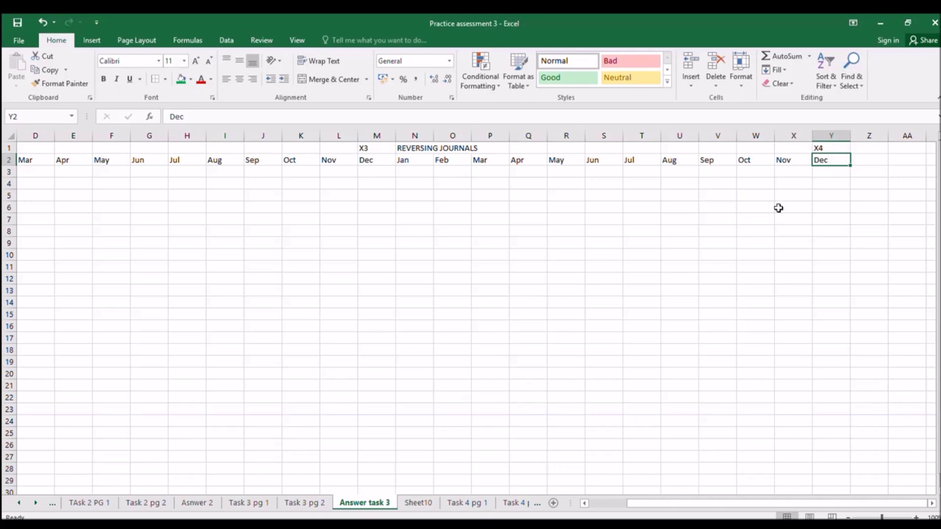
Step: Return to the start of the timeline and examine the opening accrual balances and cash book note on Task 3 pg 1
{"action": "left_click", "coordinate": [610, 218]}
{"action": "key", "text": "Left"}
{"action": "key", "text": "Left"}
{"action": "key", "text": "Left"}
{"action": "key", "text": "Left"}
{"action": "key", "text": "Left"}
{"action": "key", "text": "Left"}
{"action": "key", "text": "Left"}
{"action": "key", "text": "Left"}
{"action": "key", "text": "Left"}
{"action": "key", "text": "Left"}
{"action": "key", "text": "Left"}
{"action": "key", "text": "Left"}
{"action": "key", "text": "Left"}
{"action": "key", "text": "Left"}
{"action": "key", "text": "Left"}
{"action": "key", "text": "Left"}
{"action": "key", "text": "Left"}
{"action": "key", "text": "Left"}
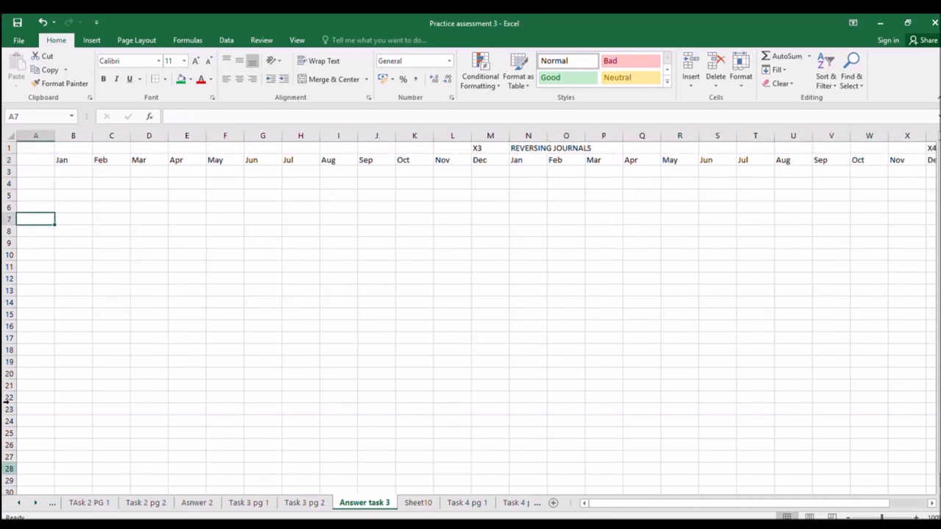
{"action": "left_click", "coordinate": [248, 503]}
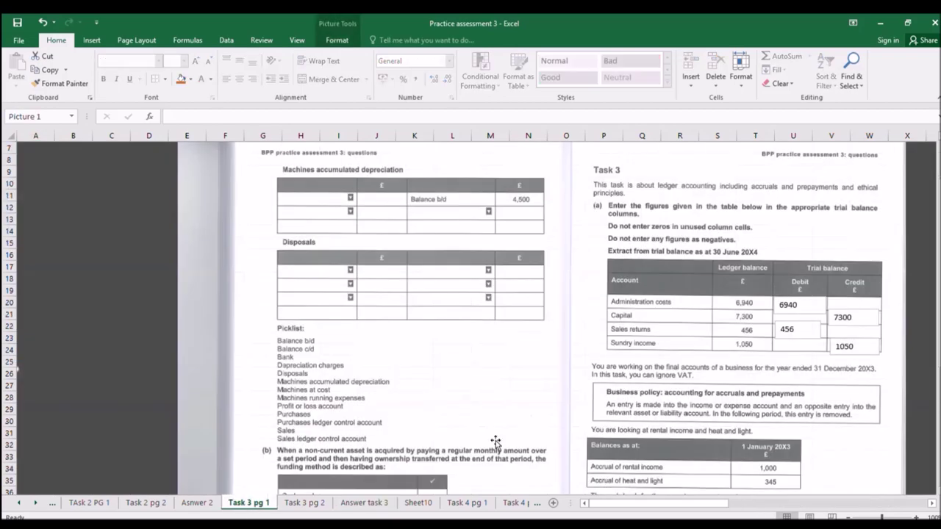
{"action": "scroll", "coordinate": [703, 409], "scroll_direction": "down", "scroll_amount": 3}
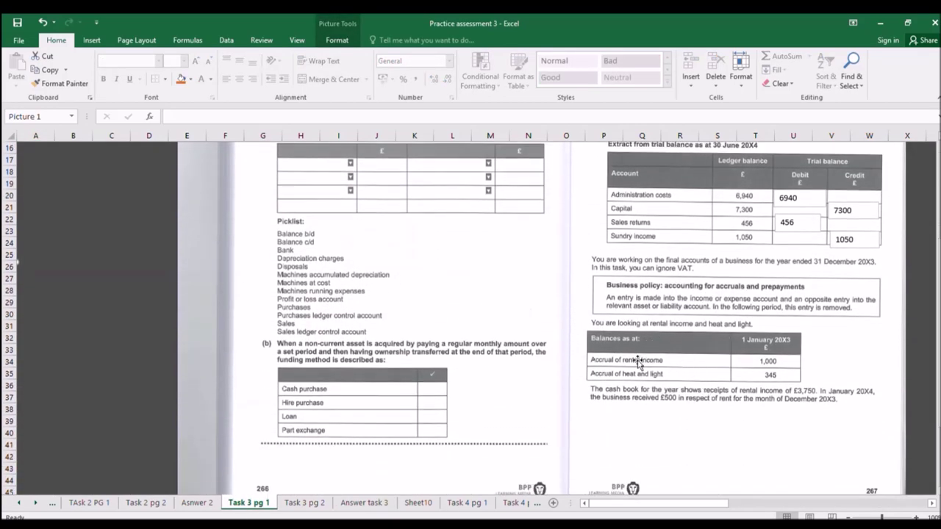
Step: Draw a blank T-account on the Answer task 3 sheet with a line beneath B7:E7 and a vertical divider along D8:D13
{"action": "left_click", "coordinate": [350, 505]}
{"action": "left_click_drag", "start_coordinate": [79, 219], "coordinate": [179, 218]}
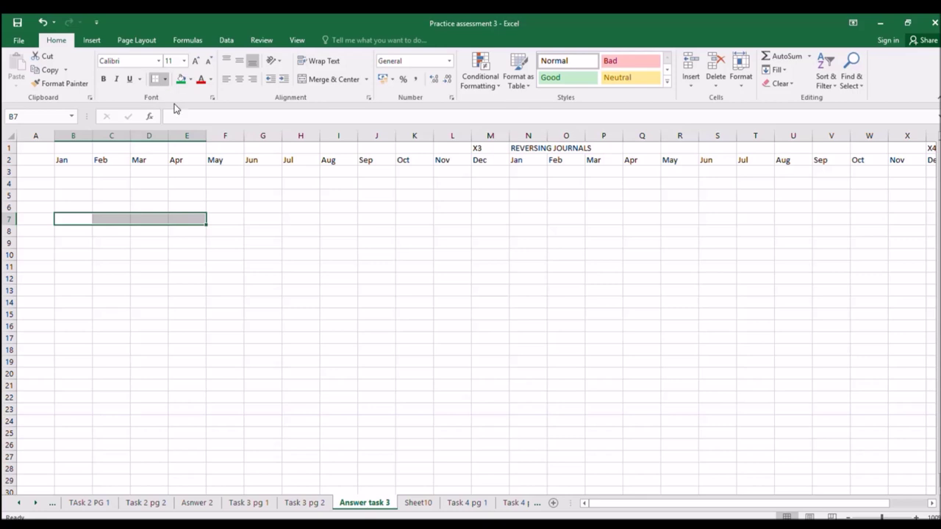
{"action": "left_click", "coordinate": [132, 264]}
{"action": "left_click_drag", "start_coordinate": [151, 230], "coordinate": [149, 298]}
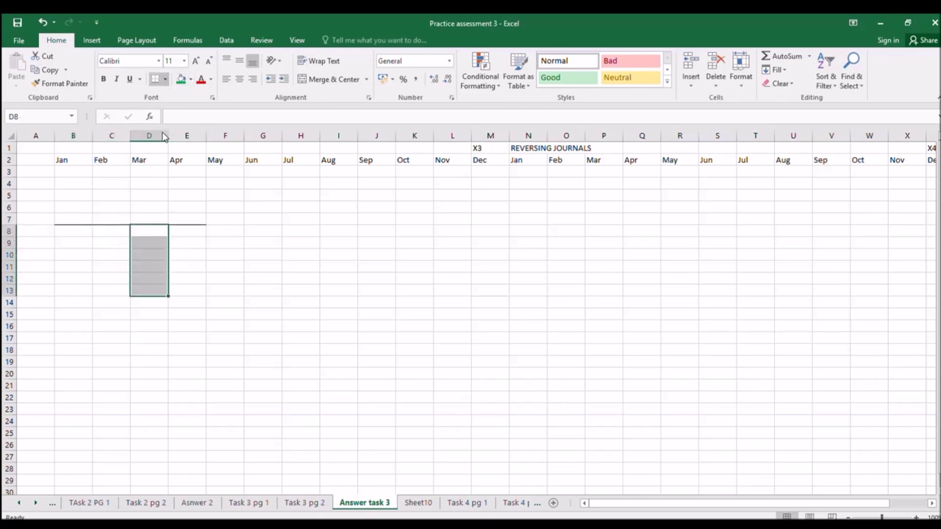
Step: Copy the blank T-account in B7:E13 to G7, L7 and Q7 to complete the first row of four
{"action": "left_click_drag", "start_coordinate": [76, 218], "coordinate": [194, 291]}
{"action": "key", "text": "ctrl+c"}
{"action": "left_click", "coordinate": [279, 216]}
{"action": "key", "text": "ctrl+v"}
{"action": "left_click", "coordinate": [443, 218]}
{"action": "key", "text": "ctrl+v"}
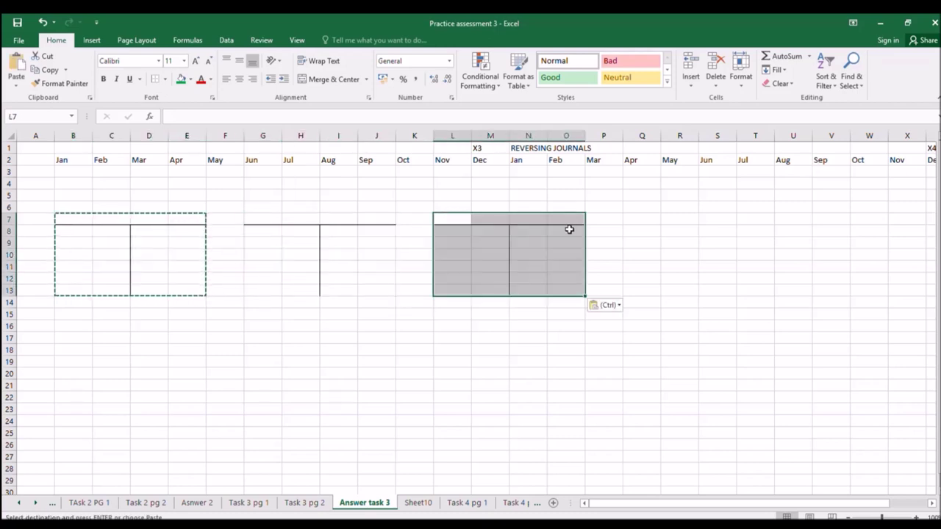
{"action": "left_click", "coordinate": [629, 219]}
{"action": "key", "text": "ctrl+v"}
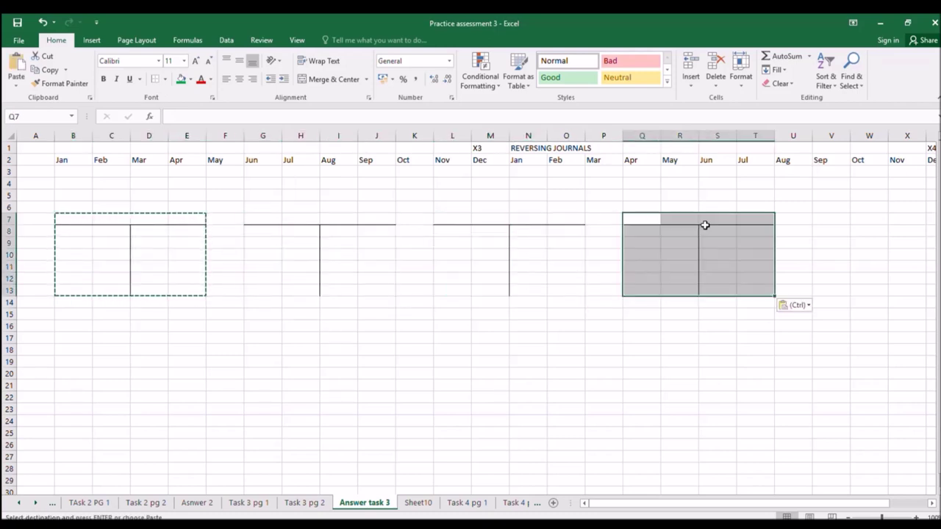
Step: Paste a second row of four blank T-accounts starting at B15, G15, L15 and Q15
{"action": "left_click", "coordinate": [80, 316]}
{"action": "key", "text": "ctrl+v"}
{"action": "left_click", "coordinate": [267, 312]}
{"action": "key", "text": "ctrl+v"}
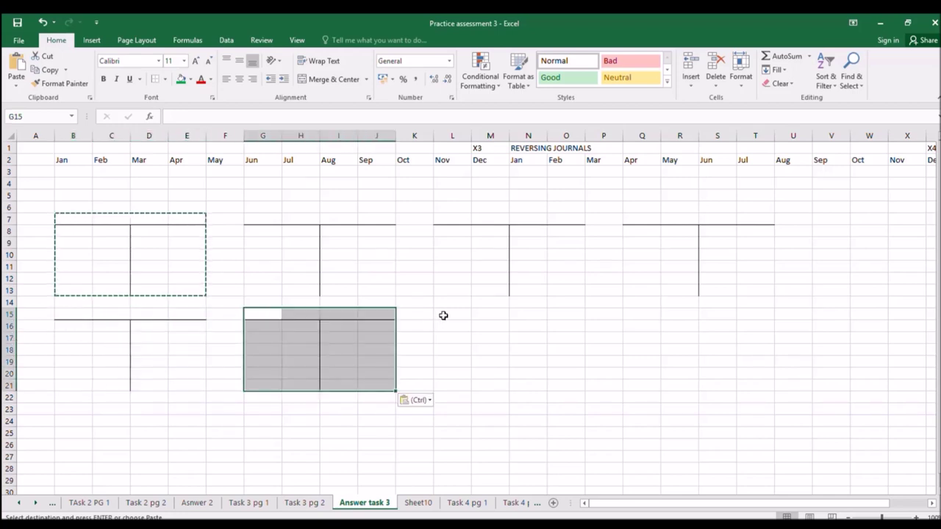
{"action": "left_click", "coordinate": [450, 314]}
{"action": "key", "text": "ctrl+v"}
{"action": "left_click", "coordinate": [631, 315]}
{"action": "key", "text": "ctrl+v"}
{"action": "key", "text": "Escape"}
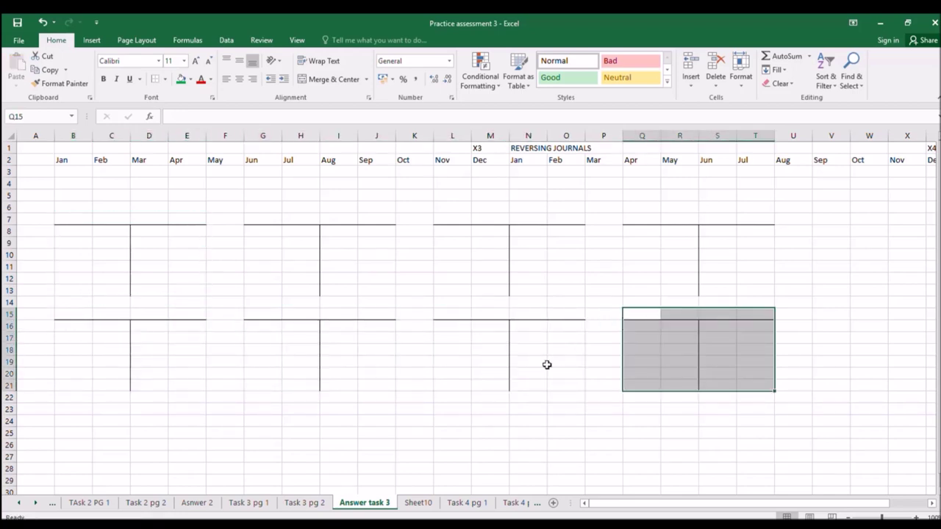
{"action": "left_click", "coordinate": [544, 371]}
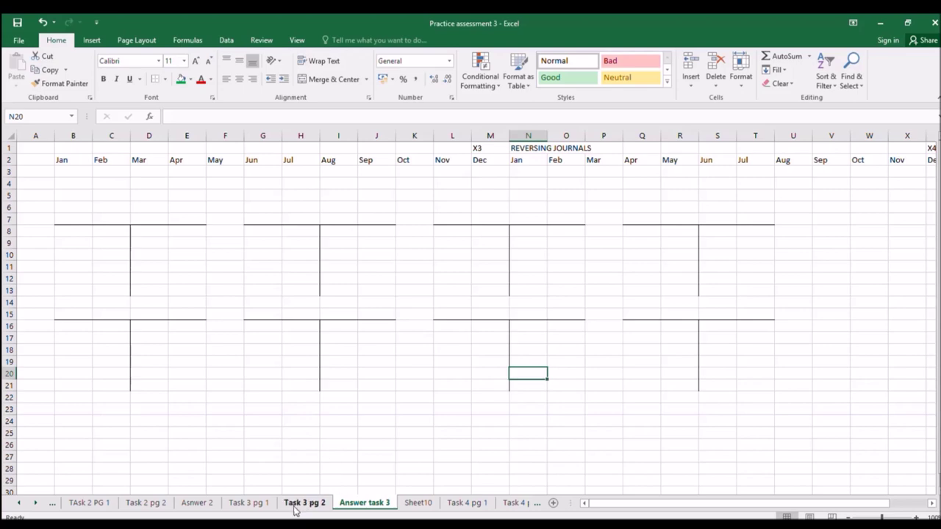
Step: Check the rental income accrual on Task 3 pg 1, title the first T-account Accrued income and enter 1000 on its debit side
{"action": "left_click", "coordinate": [237, 503]}
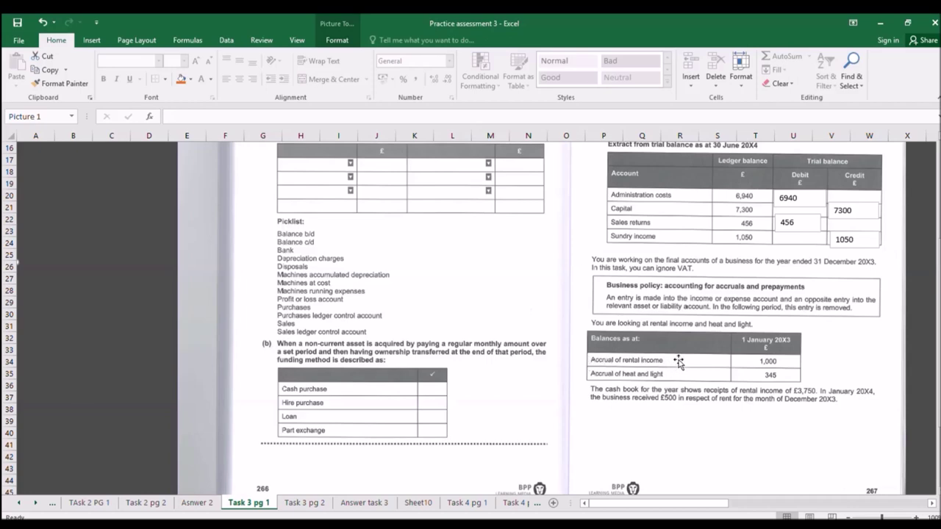
{"action": "left_click", "coordinate": [360, 503]}
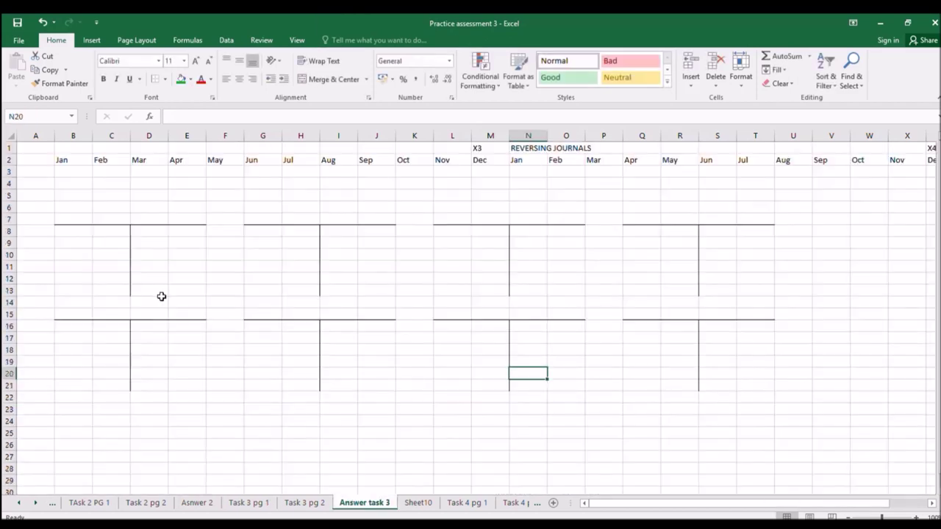
{"action": "left_click", "coordinate": [112, 216]}
{"action": "type", "text": "Accrued income"}
{"action": "key", "text": "Return"}
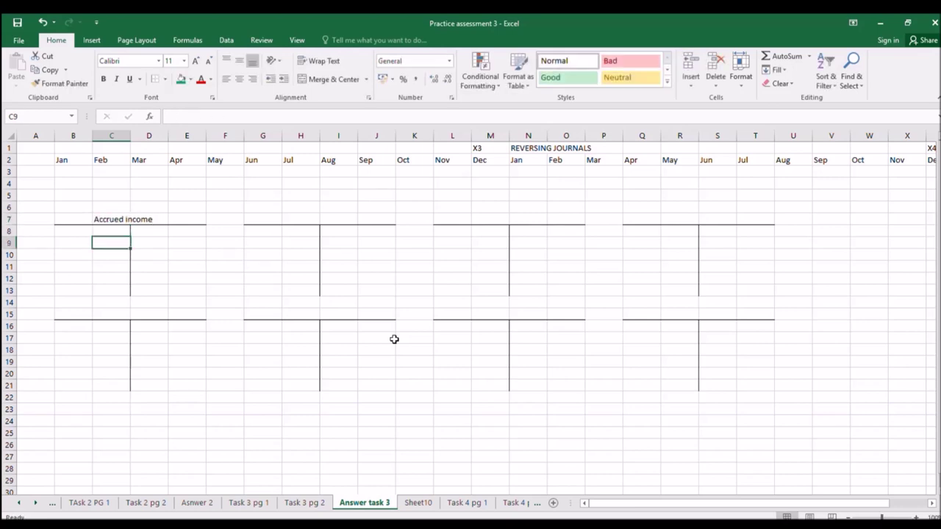
{"action": "type", "text": "1000"}
{"action": "key", "text": "Return"}
Step: Check the heat and light accrual on Task 3 pg 1 and title the second T-account Accruals Exps across H7 and I7
{"action": "left_click", "coordinate": [304, 503]}
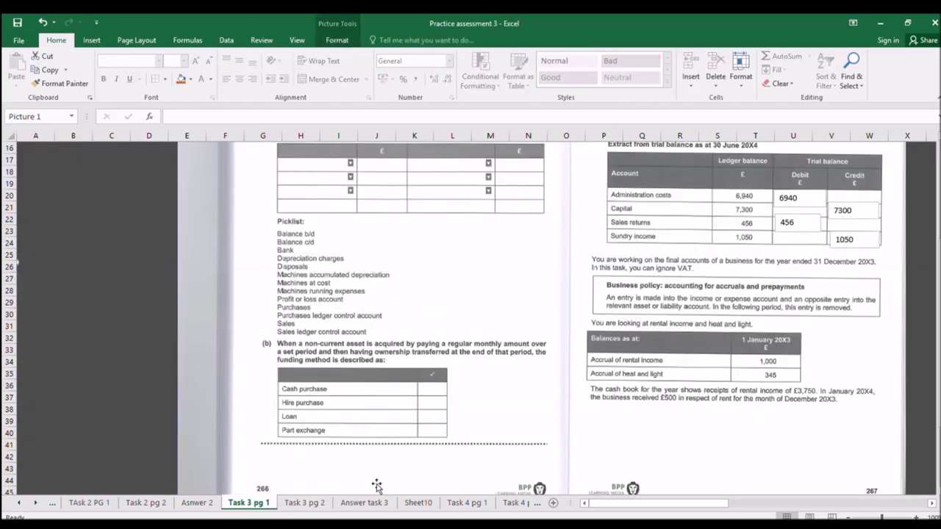
{"action": "left_click", "coordinate": [340, 503]}
{"action": "left_click", "coordinate": [289, 220]}
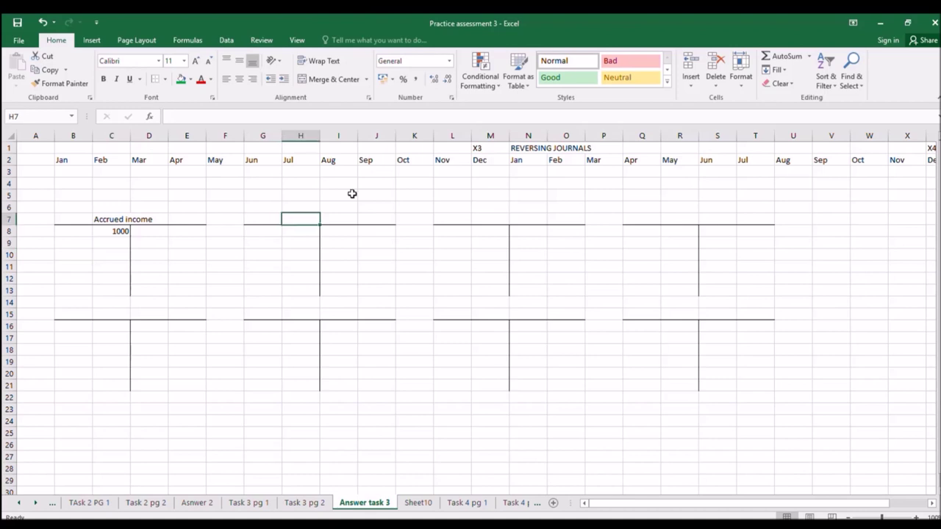
{"action": "type", "text": "Accruals"}
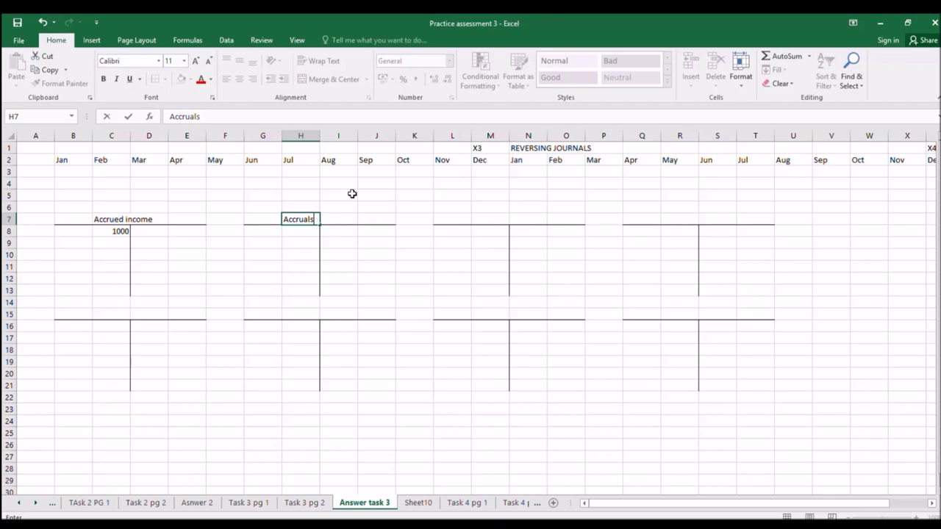
{"action": "key", "text": "Return"}
{"action": "key", "text": "Up"}
{"action": "key", "text": "Right"}
{"action": "type", "text": "xp"}
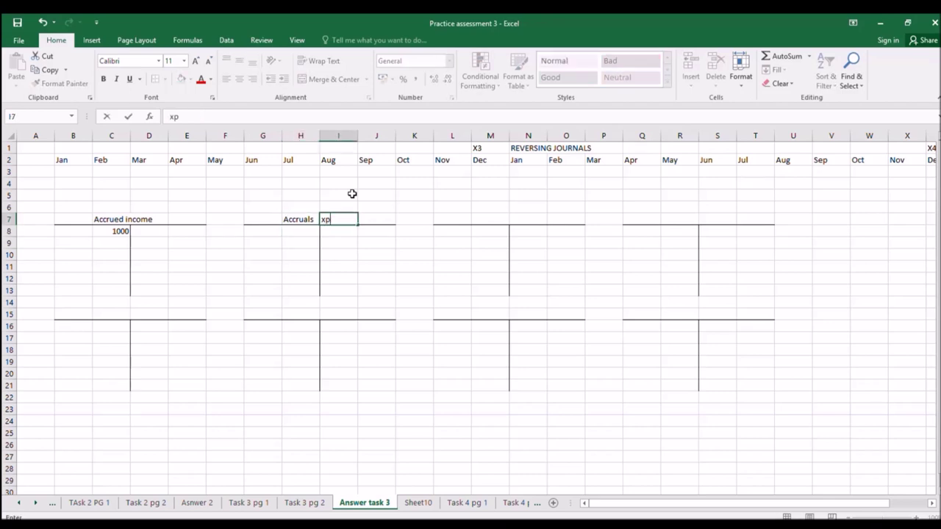
{"action": "type", "text": "s"}
{"action": "key", "text": "Return"}
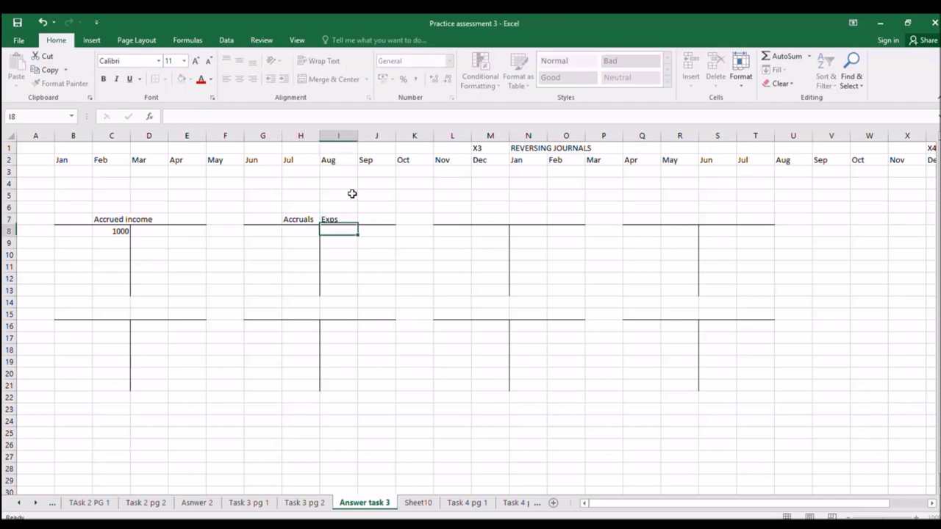
Step: Enter 345 in J8 on the credit side of the Accruals Exps T-account
{"action": "key", "text": "Right"}
{"action": "type", "text": "34"}
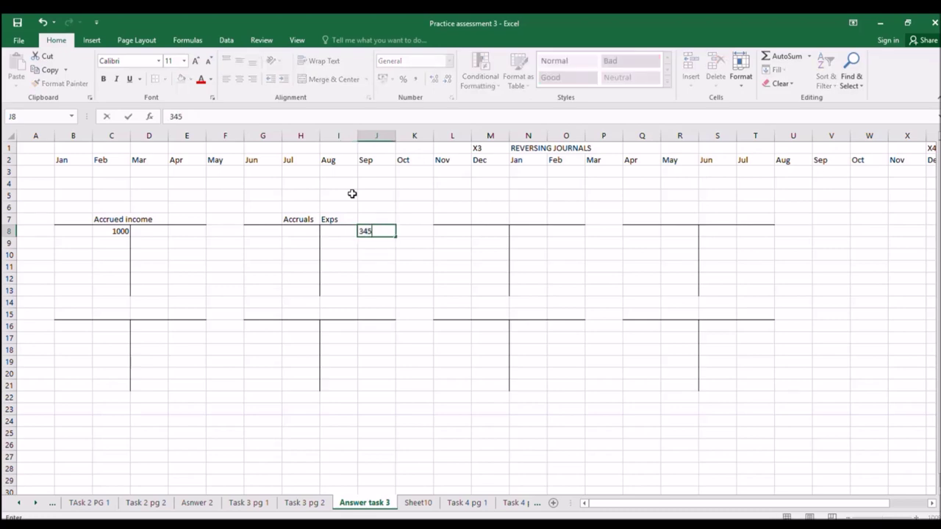
{"action": "key", "text": "Return"}
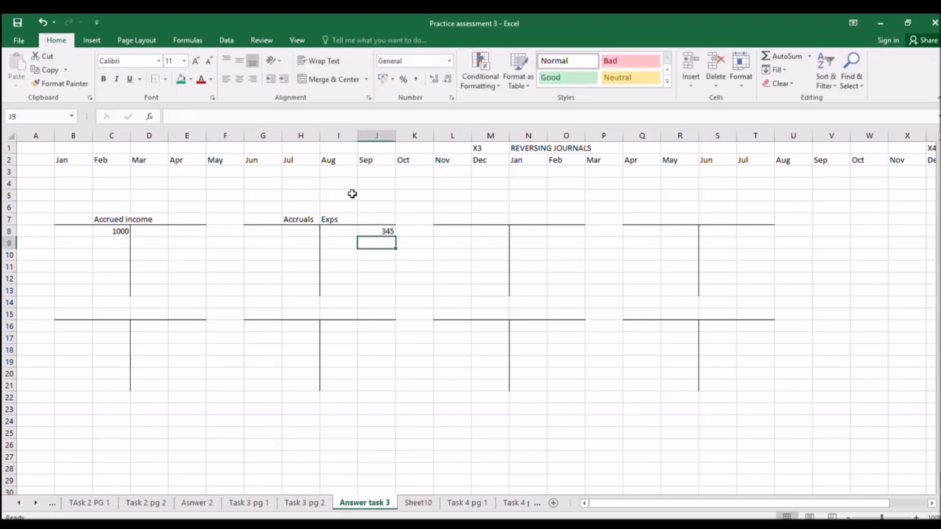
Step: Check the rental receipts on Task 3 pg 1, title the T-account at C15 Bank and enter 3750 on its debit side
{"action": "left_click", "coordinate": [319, 504]}
{"action": "left_click", "coordinate": [266, 503]}
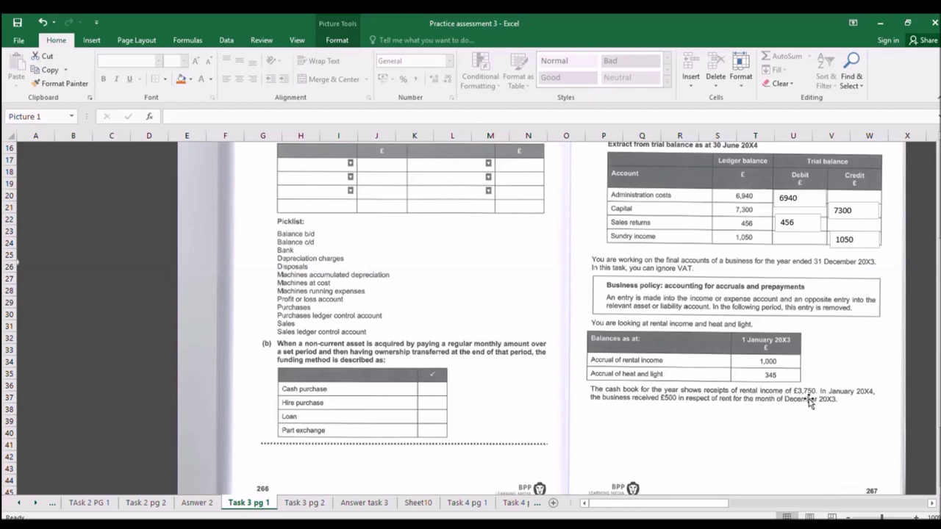
{"action": "left_click", "coordinate": [364, 503]}
{"action": "left_click", "coordinate": [115, 313]}
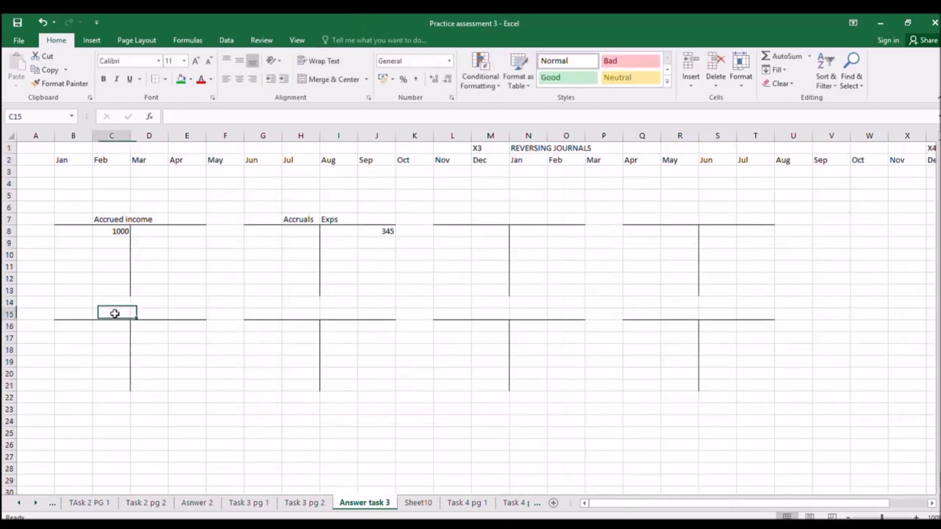
{"action": "type", "text": "Bank"}
{"action": "key", "text": "Return"}
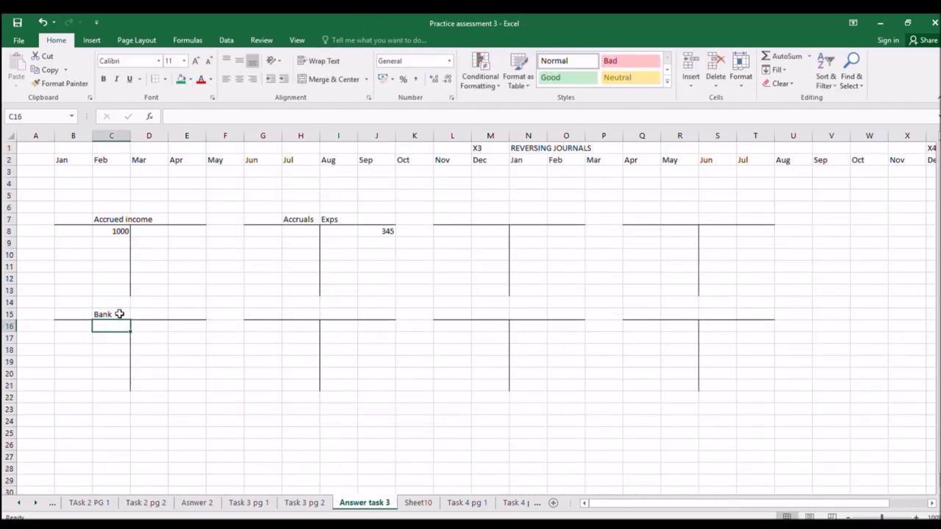
{"action": "type", "text": "3750"}
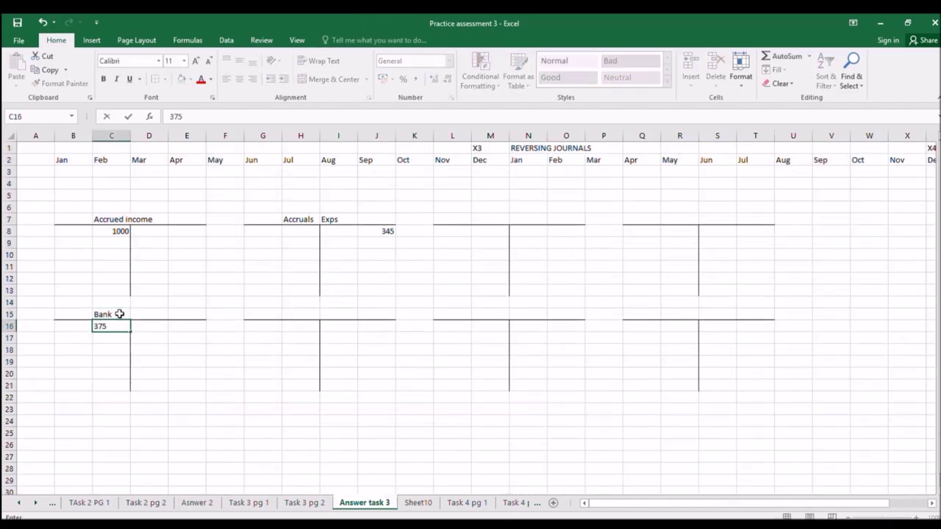
Step: Title the third T-account in the upper row Income and enter 3750 on its credit side in O9
{"action": "left_click", "coordinate": [189, 229]}
{"action": "type", "text": "37"}
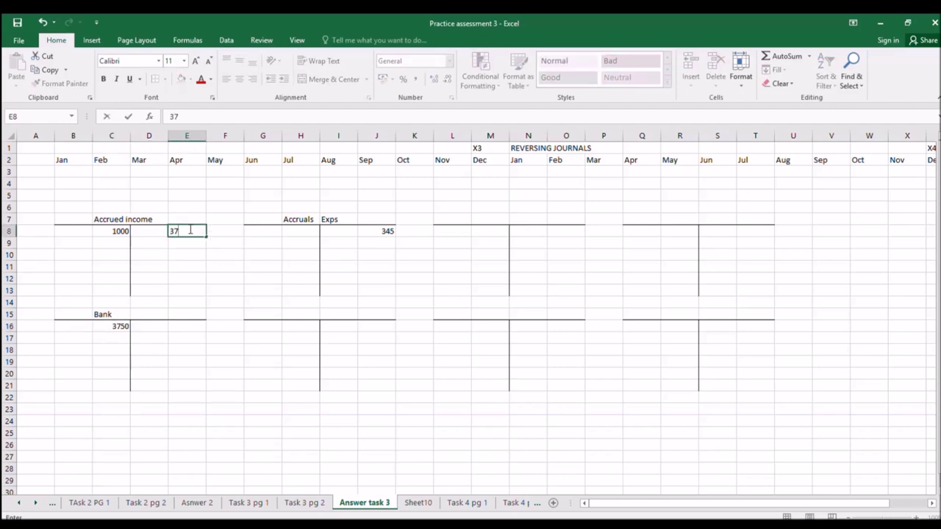
{"action": "left_click", "coordinate": [488, 219]}
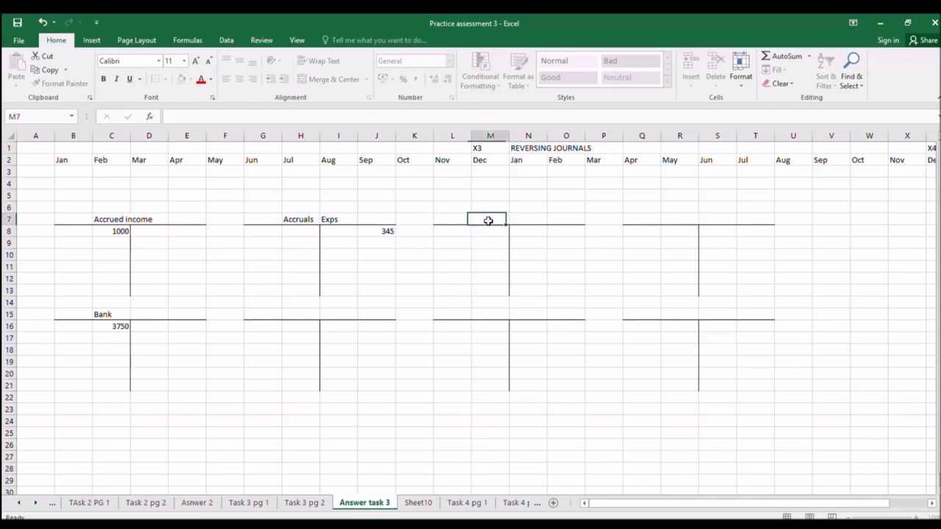
{"action": "type", "text": "ncome"}
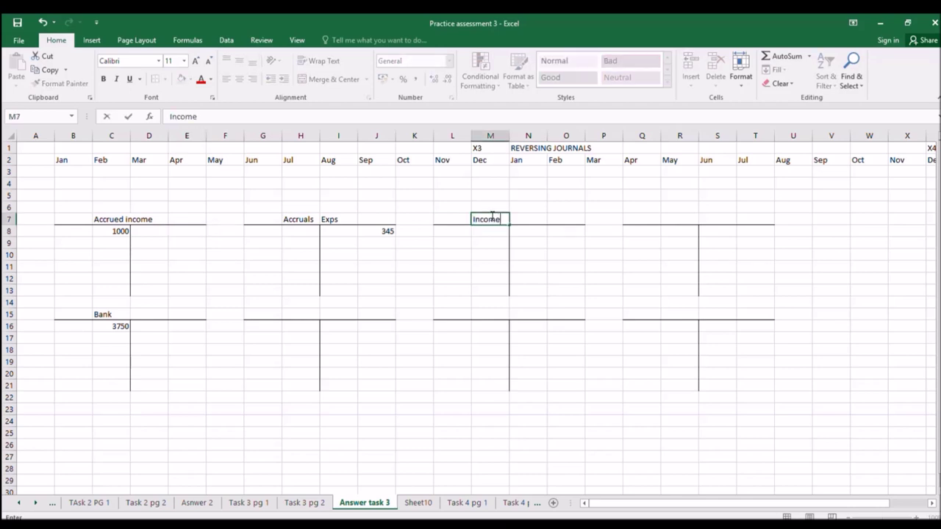
{"action": "key", "text": "Return"}
{"action": "key", "text": "Down"}
{"action": "key", "text": "Right"}
{"action": "key", "text": "Right"}
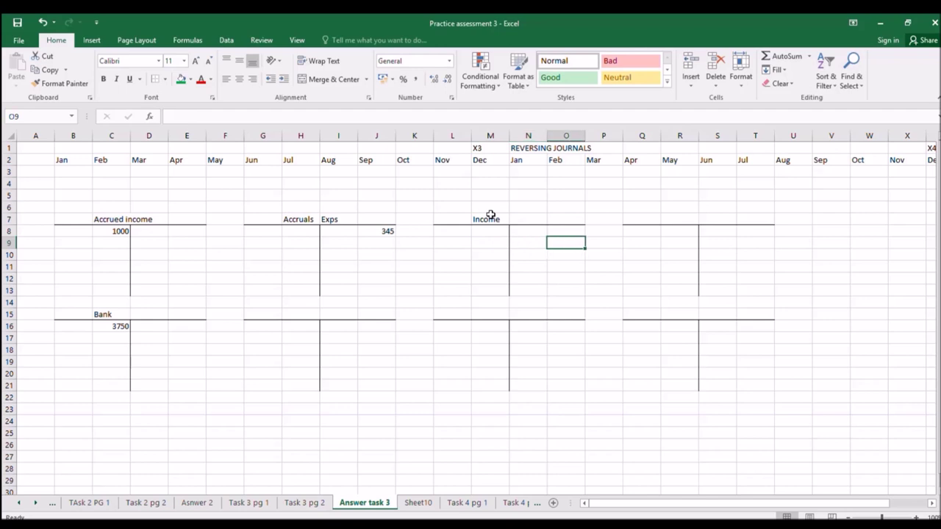
{"action": "type", "text": "3750"}
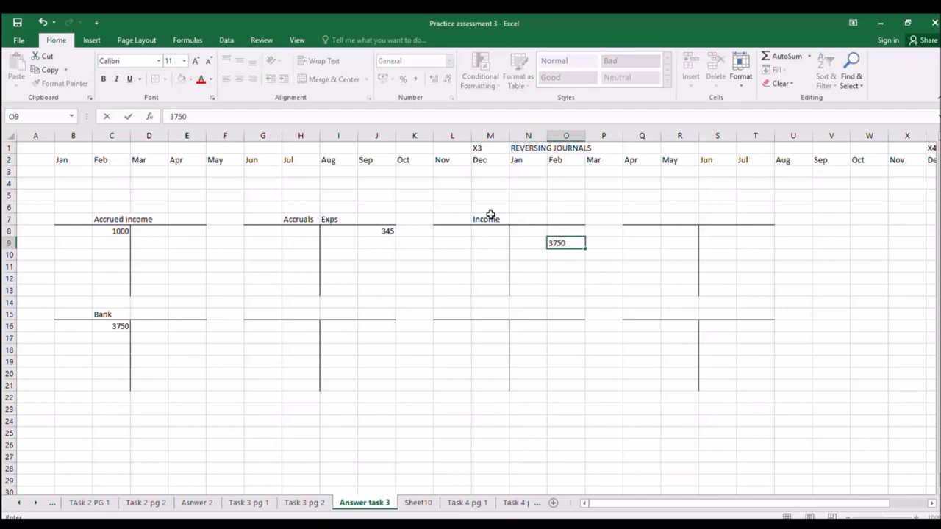
{"action": "key", "text": "Return"}
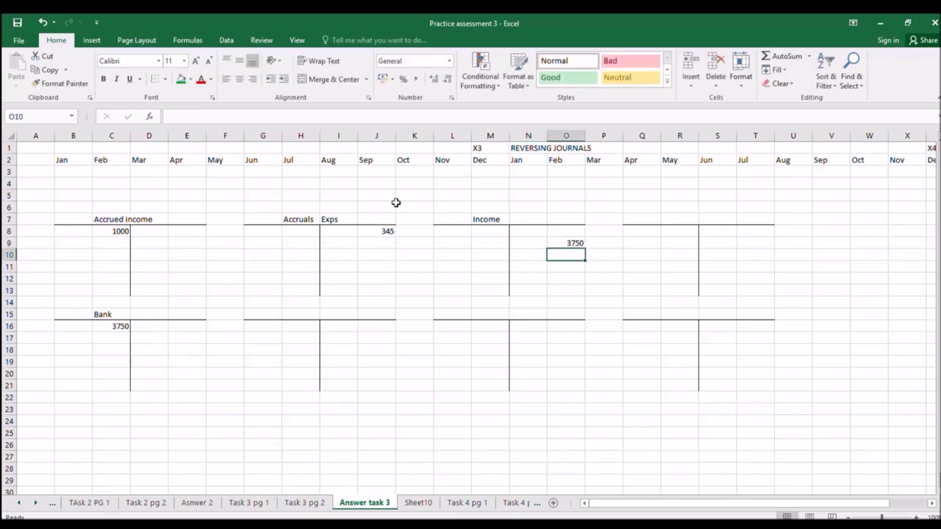
Step: Reverse the opening rental accrual with 1000 on the credit side of Accrued income in E8 and on the debit side of Income in M8
{"action": "left_click", "coordinate": [108, 232]}
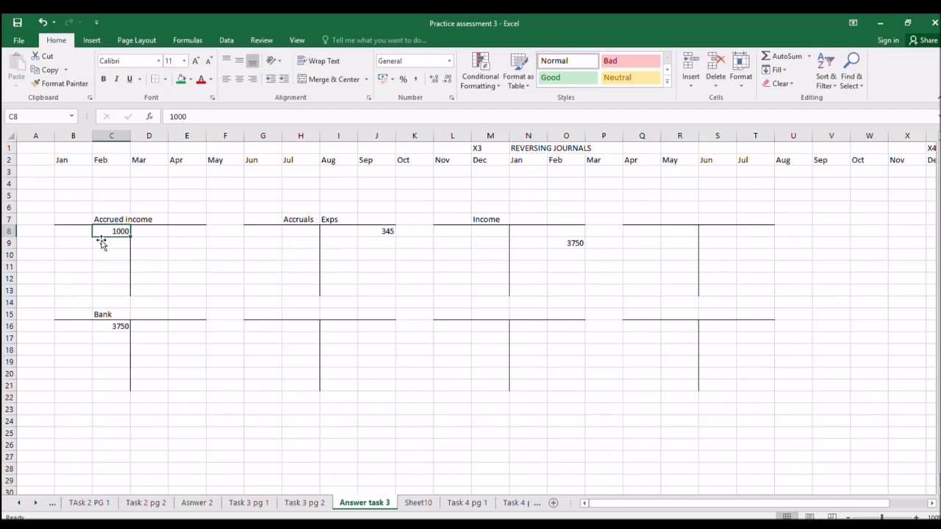
{"action": "left_click", "coordinate": [189, 232]}
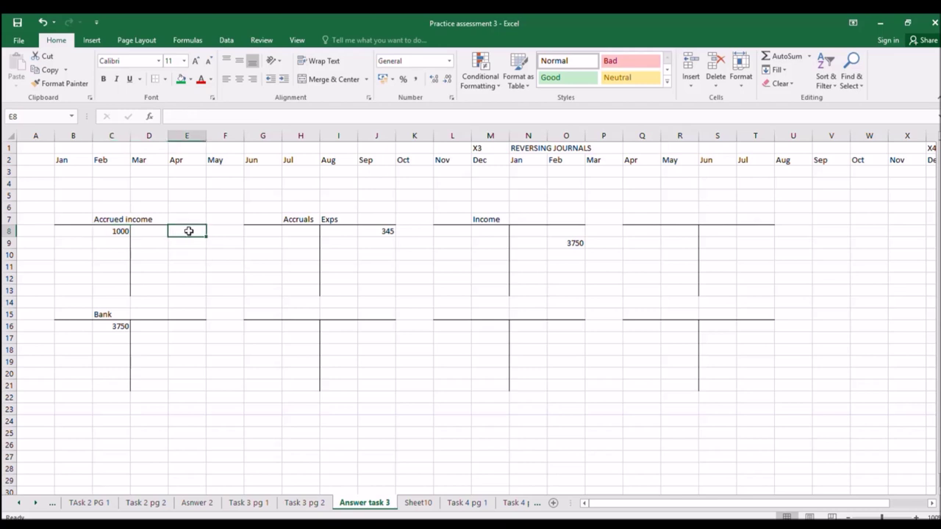
{"action": "type", "text": "1000"}
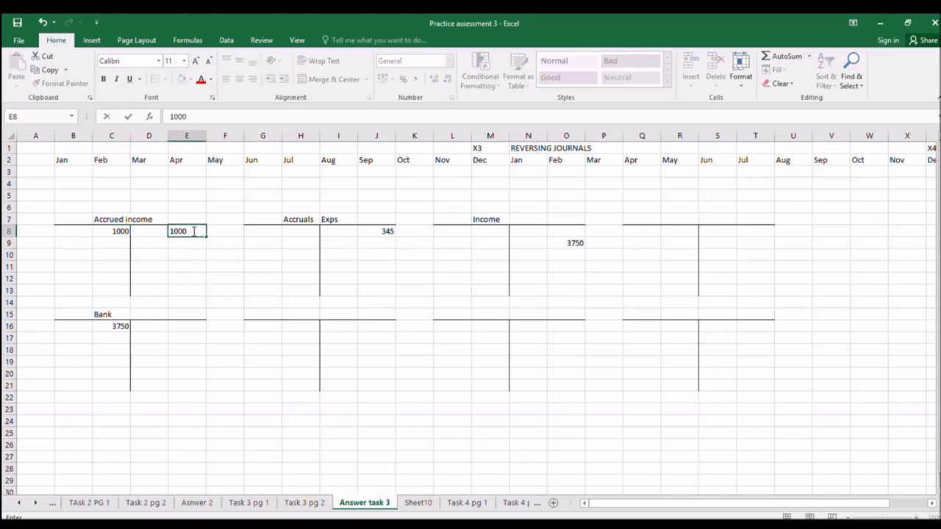
{"action": "key", "text": "Return"}
{"action": "left_click", "coordinate": [469, 231]}
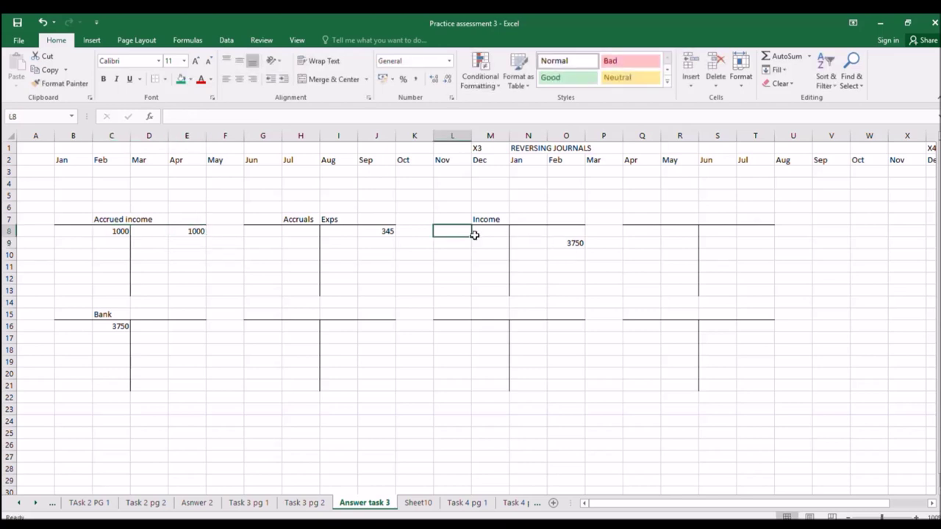
{"action": "left_click", "coordinate": [478, 235]}
{"action": "type", "text": "1000"}
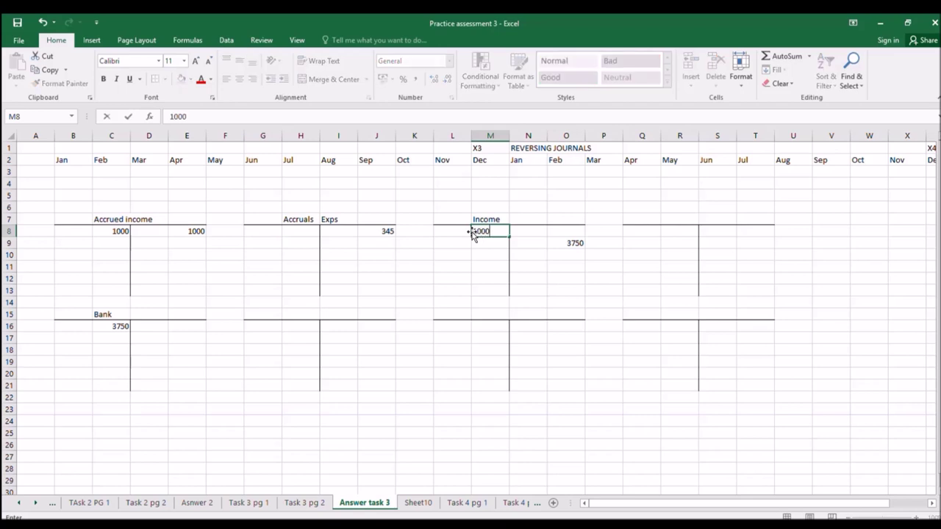
Step: Retitle the Income T-account in M7 as Rental income
{"action": "key", "text": "Up"}
{"action": "type", "text": "REntal income"}
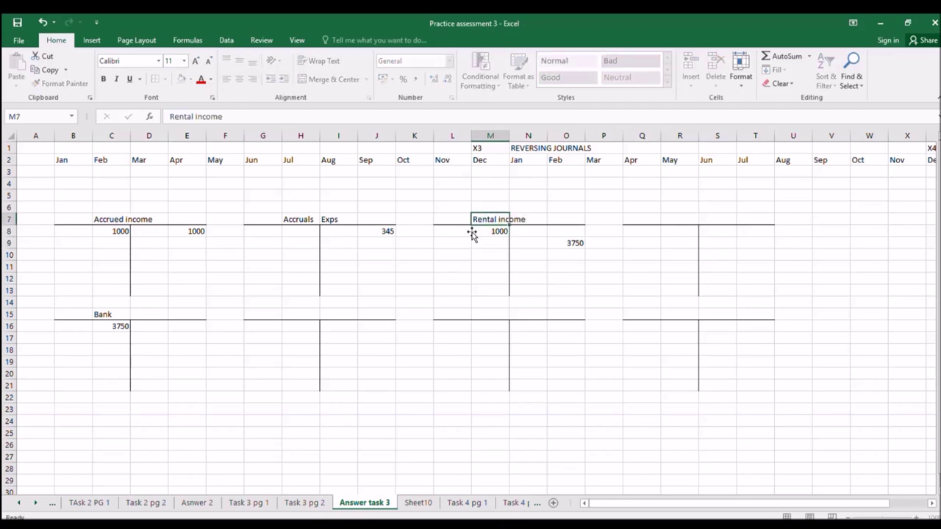
{"action": "key", "text": "Return"}
Step: Label the 3750 entries as bank in the Rental income T-account and as rental income in the Bank T-account
{"action": "left_click", "coordinate": [525, 246]}
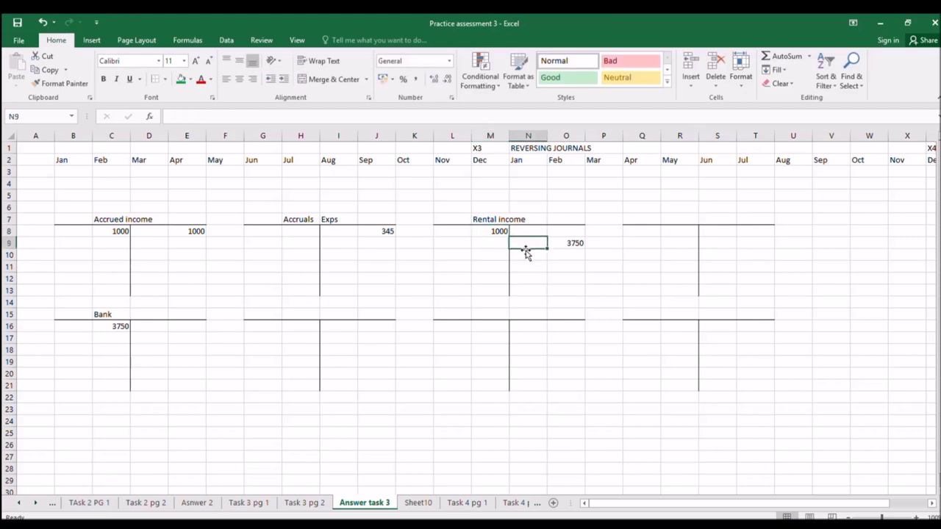
{"action": "type", "text": "bank"}
{"action": "key", "text": "Return"}
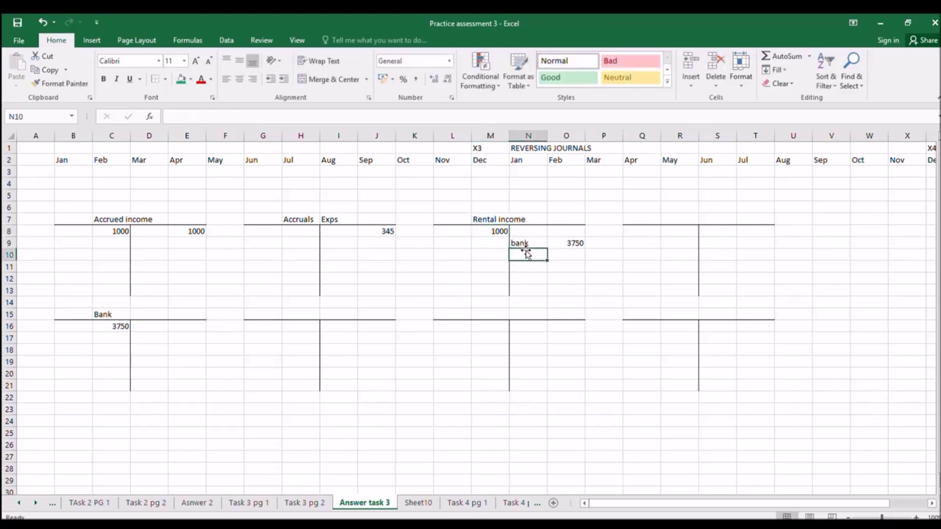
{"action": "left_click", "coordinate": [77, 326]}
{"action": "type", "text": "rental income"}
{"action": "key", "text": "Return"}
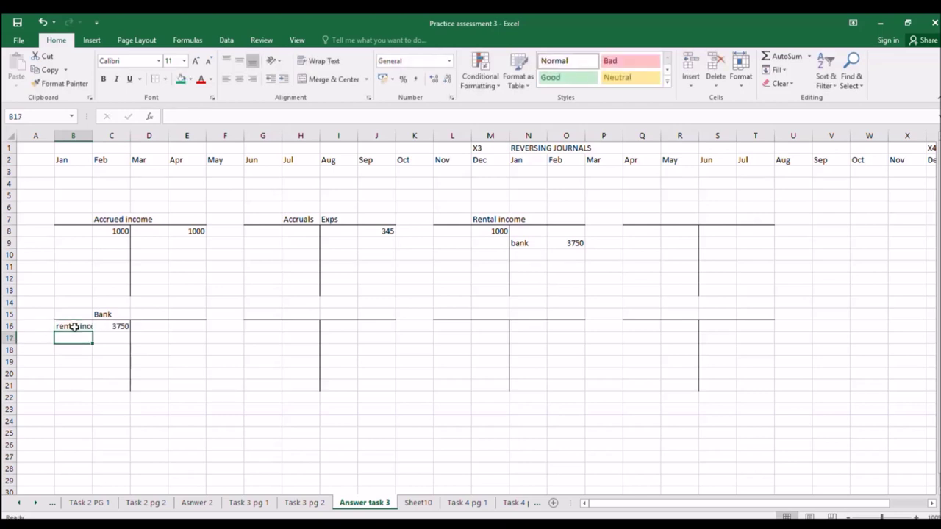
Step: Check the January 20X4 rent receipt on Task 3 pg 1, enter 500 under January in N3 and fill December's M3 green
{"action": "left_click", "coordinate": [238, 502]}
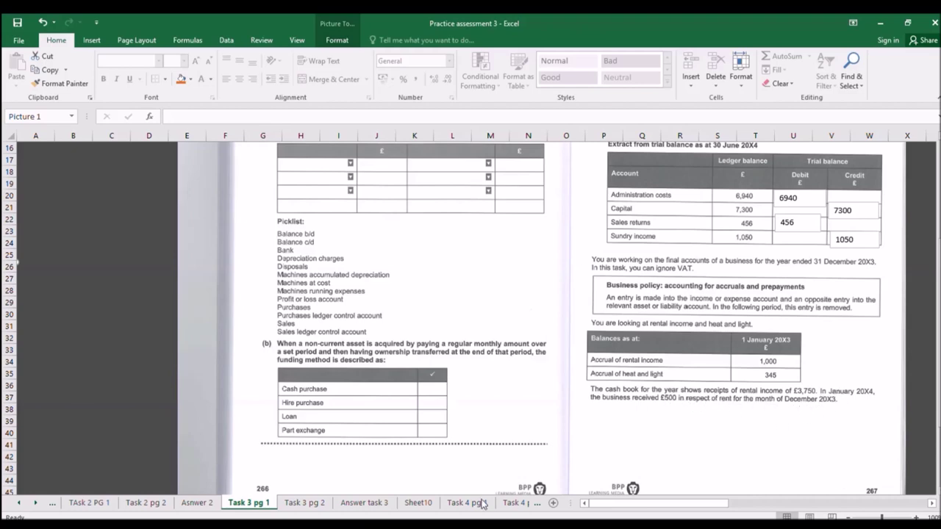
{"action": "left_click", "coordinate": [353, 505]}
{"action": "left_click", "coordinate": [518, 171]}
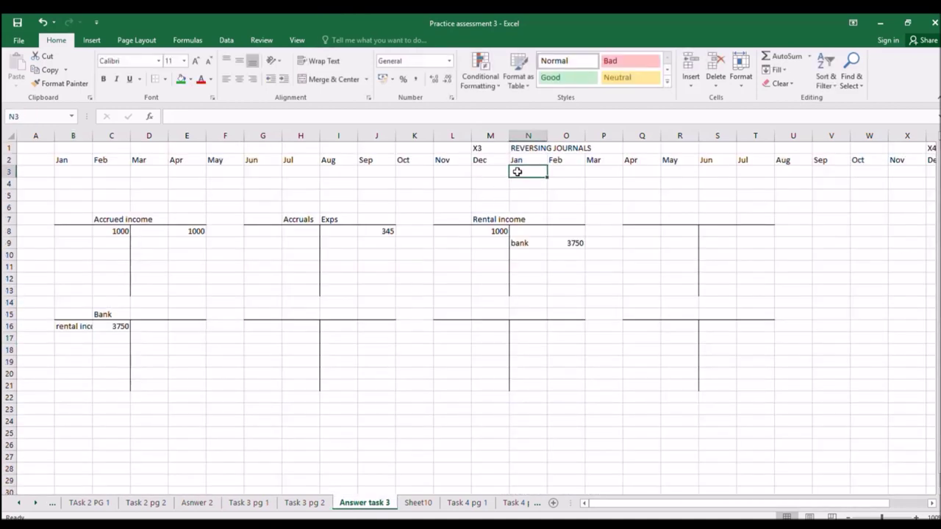
{"action": "type", "text": "500"}
{"action": "key", "text": "Return"}
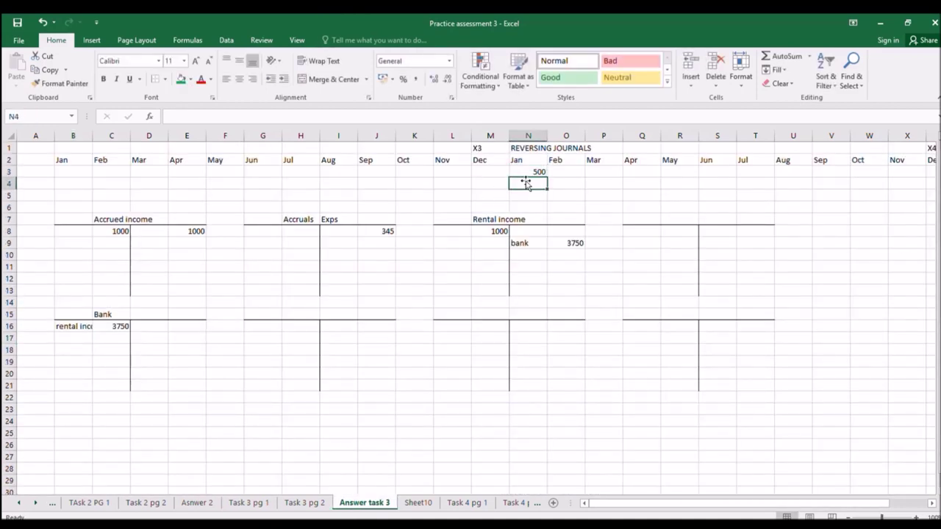
{"action": "left_click", "coordinate": [490, 171]}
{"action": "left_click", "coordinate": [181, 79]}
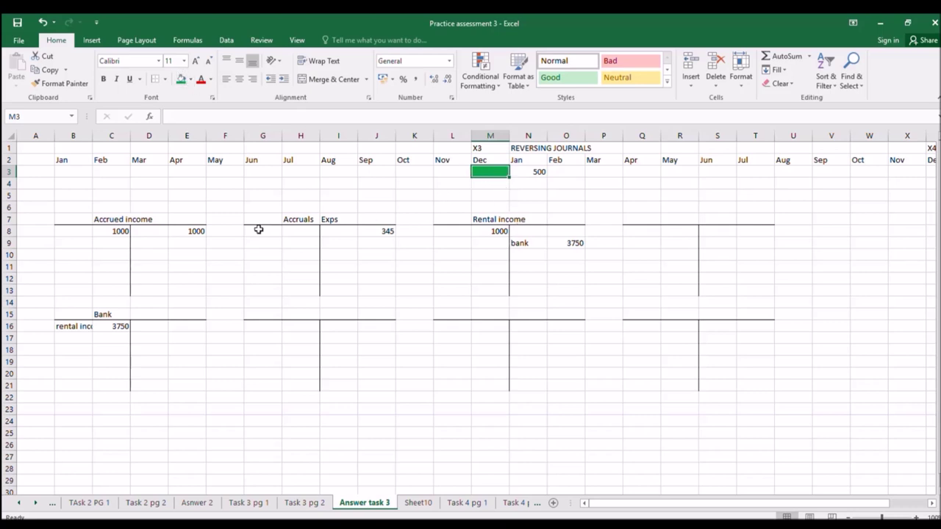
Step: Enter the 500 year-end accrual on the debit side of the Accrued income T-account in C9
{"action": "left_click", "coordinate": [112, 243]}
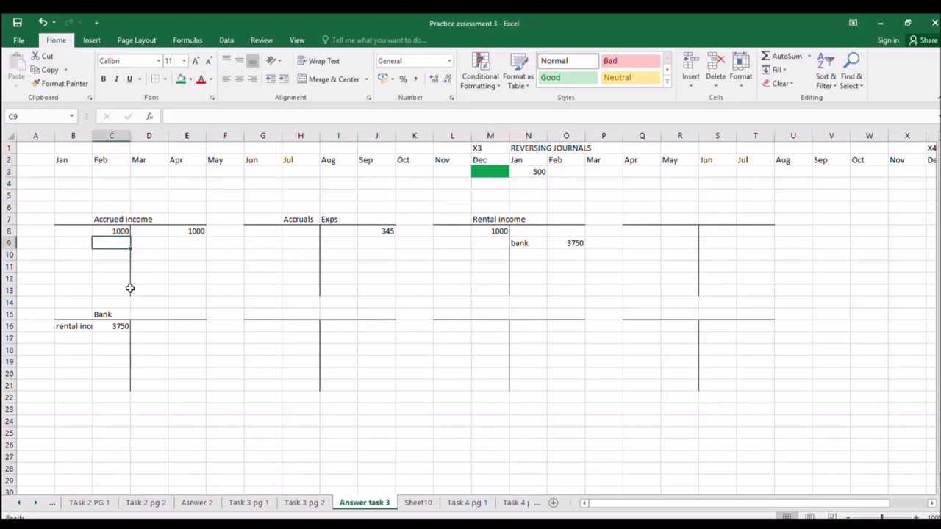
{"action": "type", "text": "500"}
{"action": "key", "text": "Return"}
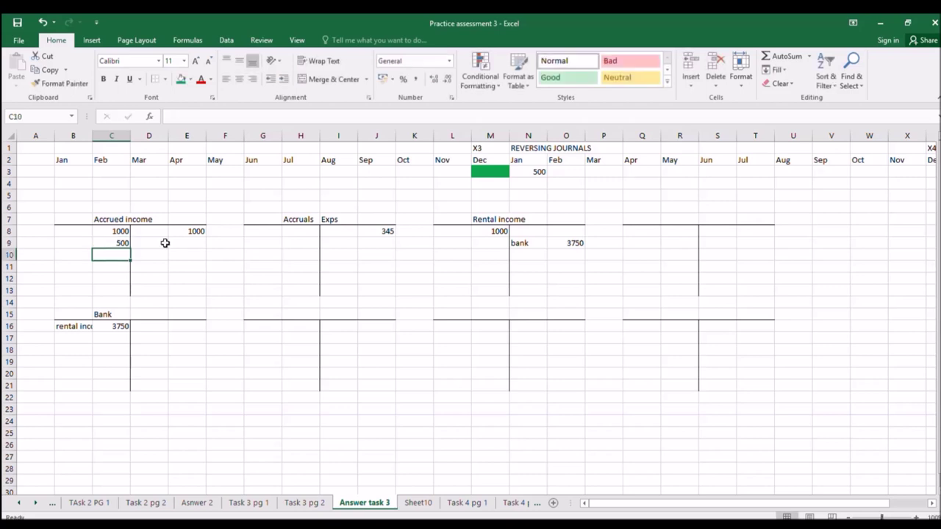
{"action": "left_click", "coordinate": [100, 244]}
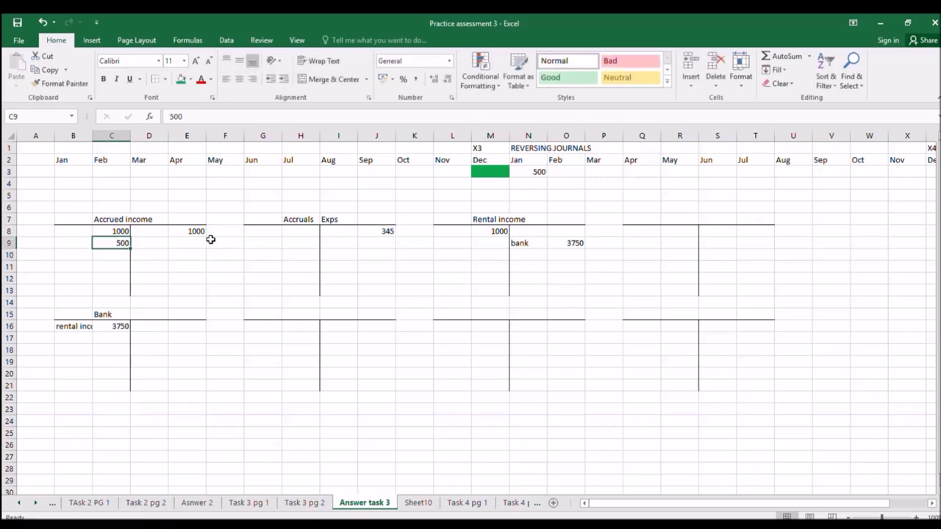
Step: Enter 500 on the credit side of the Rental income T-account in O10 and label it accrued income in N10
{"action": "left_click", "coordinate": [562, 255]}
{"action": "type", "text": "50"}
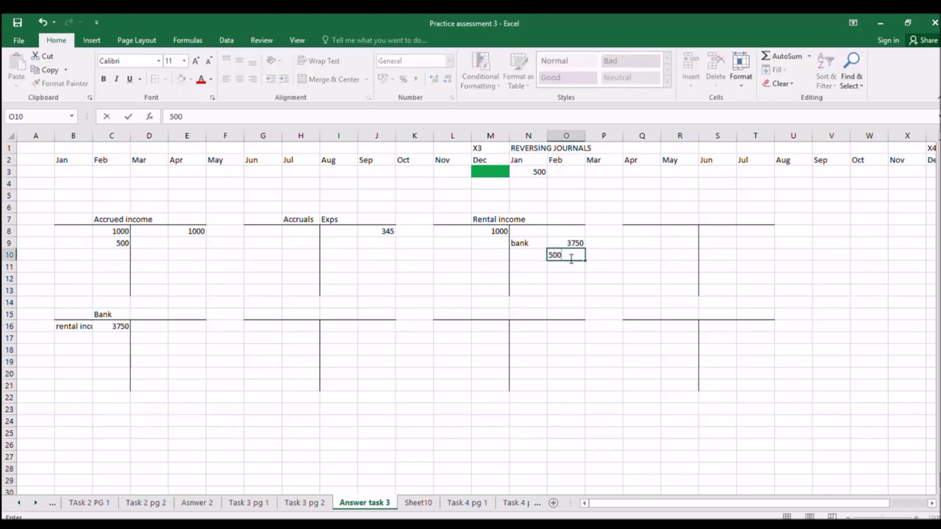
{"action": "type", "text": "0"}
{"action": "key", "text": "ctrl+Return"}
{"action": "key", "text": "Left"}
{"action": "type", "text": "acc"}
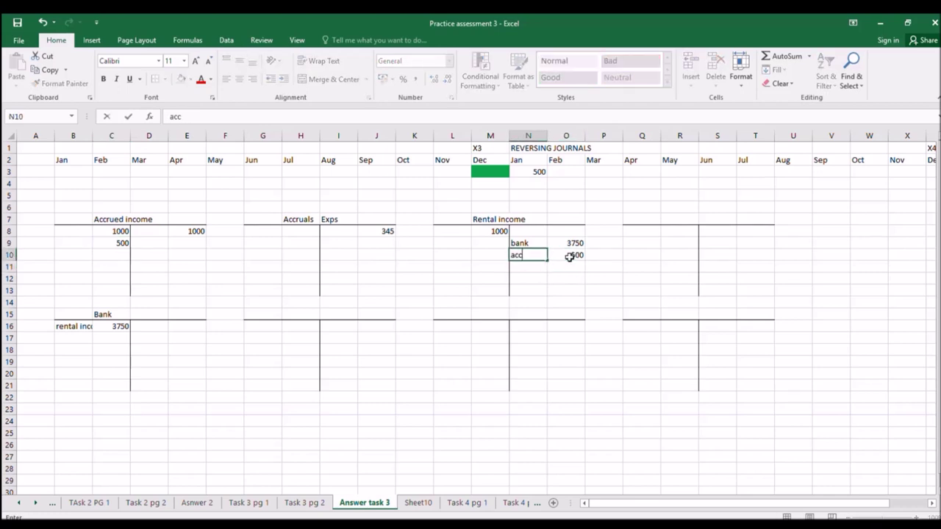
{"action": "type", "text": "rued income"}
{"action": "key", "text": "Return"}
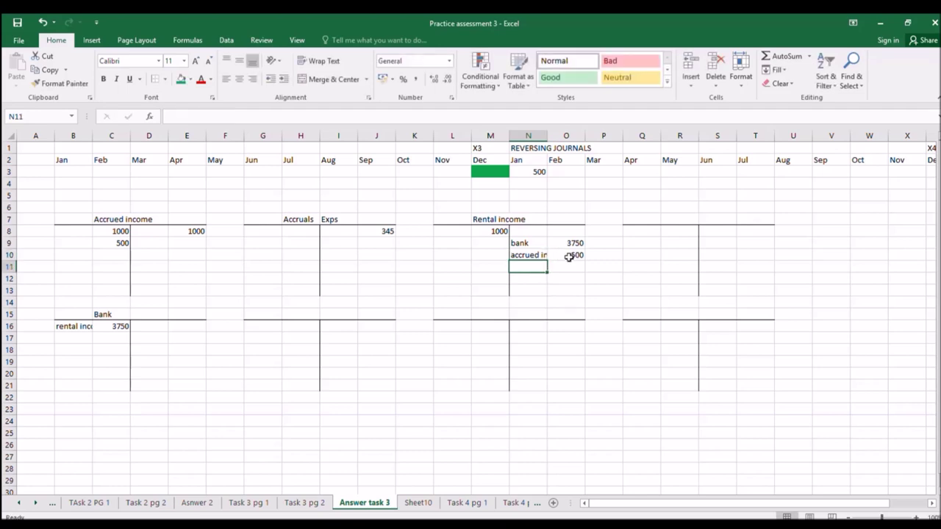
Step: Check the rental income question on Task 3 pg 2, then label the closing debit line in L11 of Answer task 3 as To P&L
{"action": "left_click", "coordinate": [247, 502]}
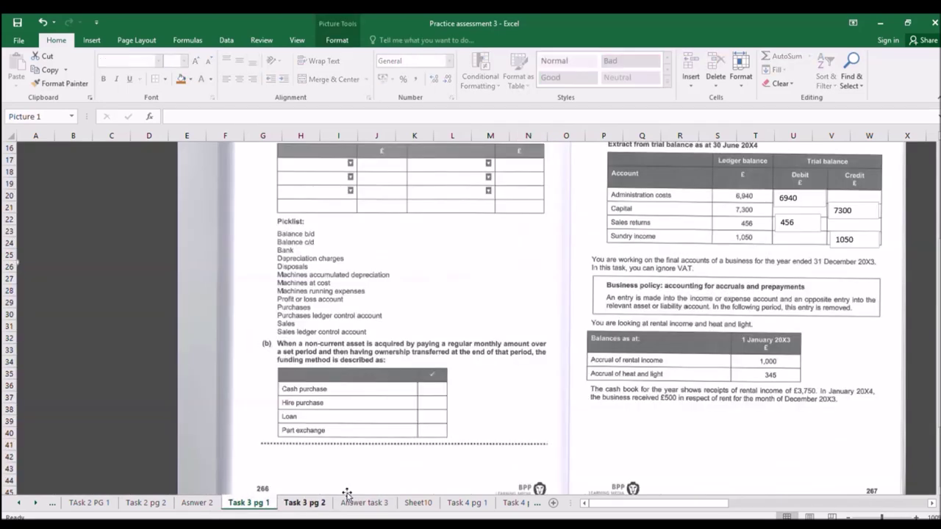
{"action": "left_click", "coordinate": [303, 503]}
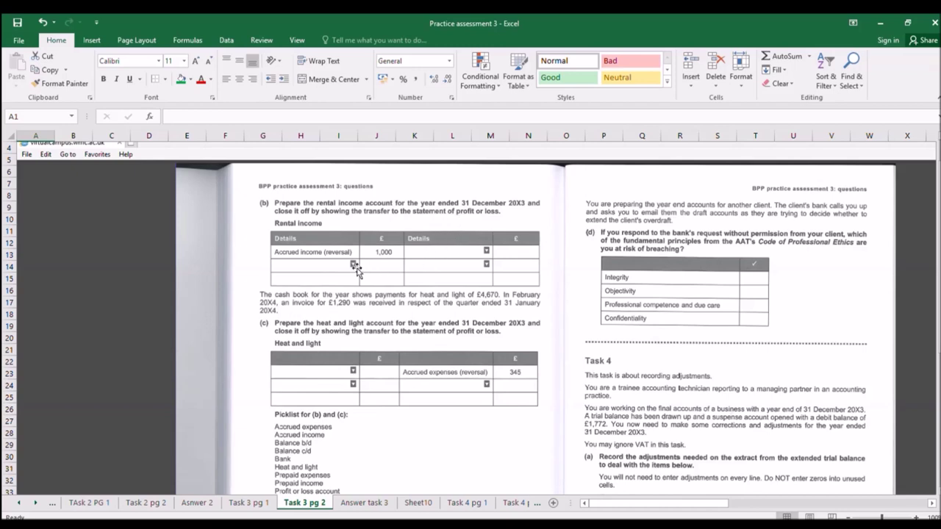
{"action": "left_click", "coordinate": [368, 502]}
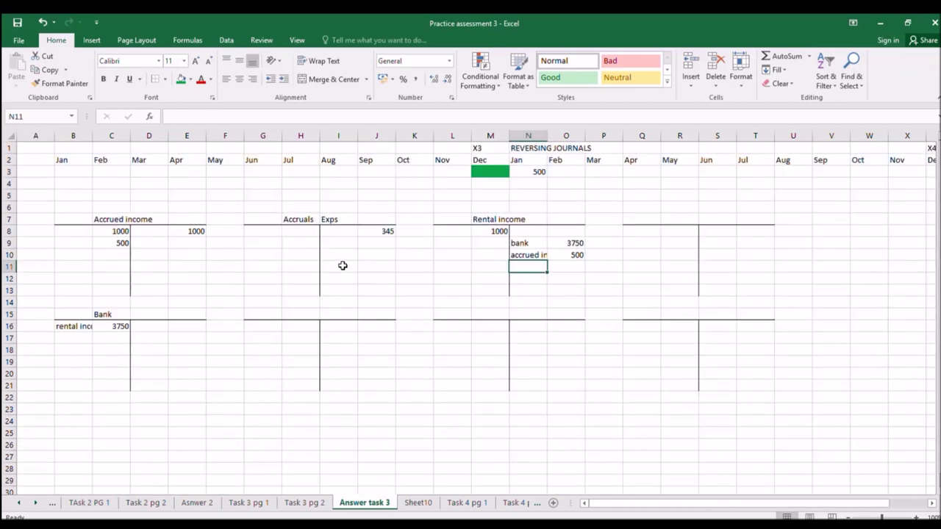
{"action": "left_click", "coordinate": [493, 267]}
{"action": "left_click", "coordinate": [466, 267]}
{"action": "type", "text": "To"}
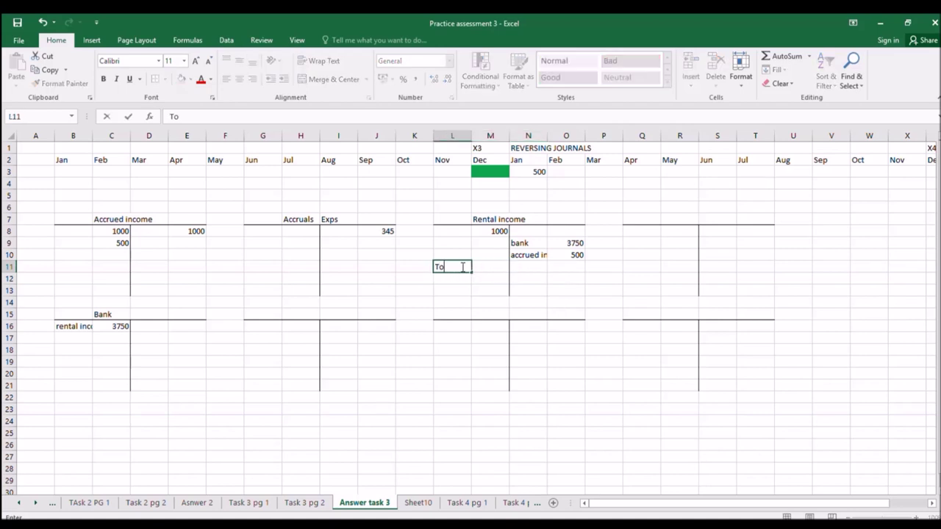
{"action": "type", "text": " P&L"}
{"action": "key", "text": "Tab"}
{"action": "key", "text": "Right"}
{"action": "key", "text": "Left"}
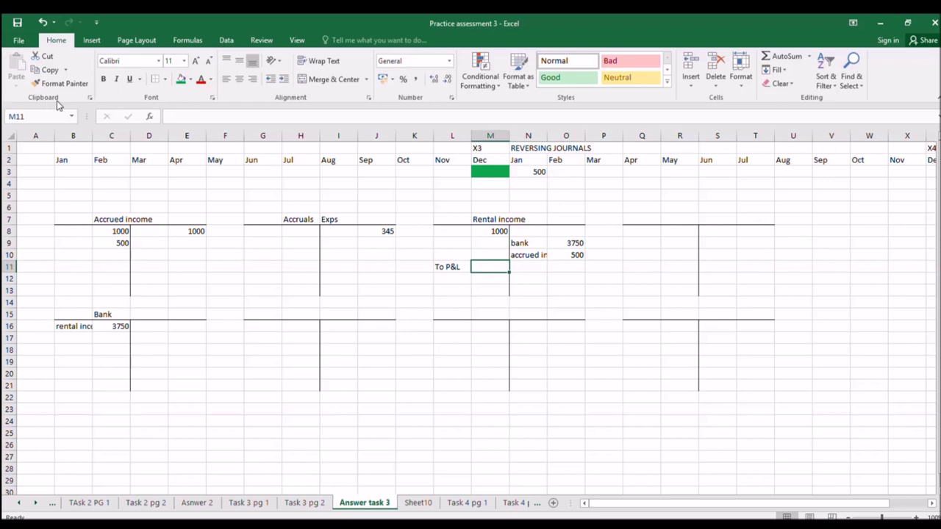
Step: Calculate the P&L transfer in M11 as the bank and accrued income credits minus the 1000 reversal (O9+O10-M8)
{"action": "type", "text": "="}
{"action": "left_click", "coordinate": [564, 242]}
{"action": "type", "text": "+"}
{"action": "left_click", "coordinate": [566, 254]}
{"action": "type", "text": "-"}
{"action": "left_click", "coordinate": [499, 232]}
{"action": "key", "text": "Return"}
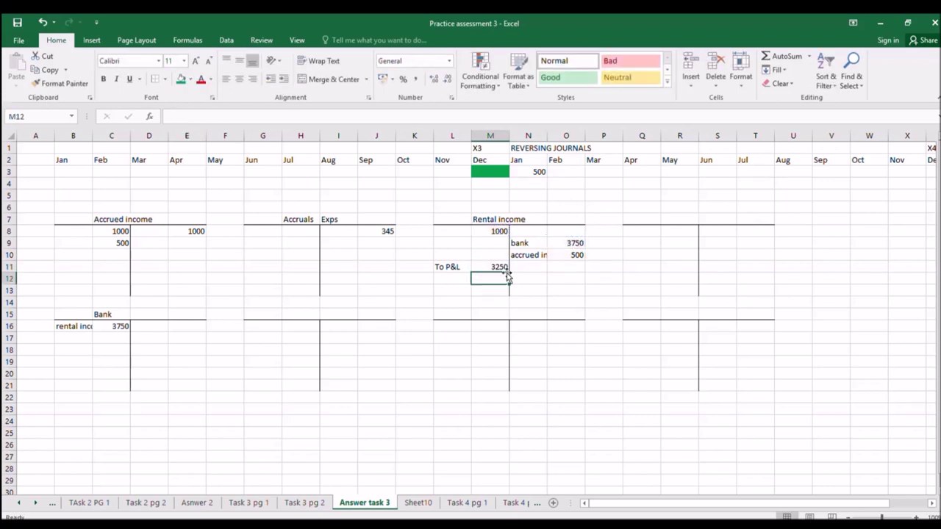
Step: Total the debit side of the Rental income T-account in M12 and copy the sum formula to the credit side in O12
{"action": "left_click", "coordinate": [785, 56]}
{"action": "left_click_drag", "start_coordinate": [493, 231], "coordinate": [493, 264]}
{"action": "key", "text": "Return"}
{"action": "left_click", "coordinate": [495, 277]}
{"action": "key", "text": "ctrl+c"}
{"action": "left_click", "coordinate": [565, 281]}
{"action": "key", "text": "ctrl+v"}
{"action": "left_click", "coordinate": [567, 313]}
{"action": "key", "text": "Escape"}
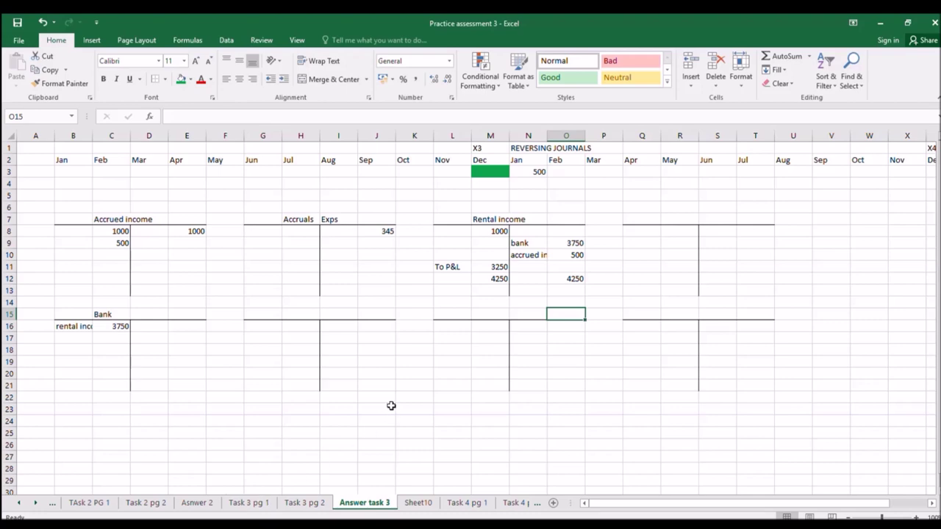
Step: Check the heat and light payments on Task 3 pg 2, title the T-account in R7 Heat and light and enter 4670 in R9
{"action": "left_click", "coordinate": [249, 502]}
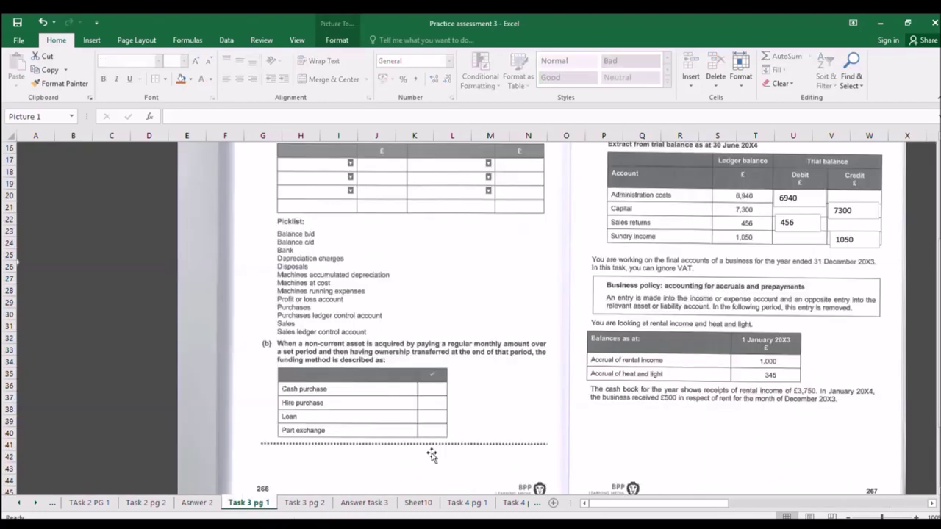
{"action": "left_click", "coordinate": [304, 503]}
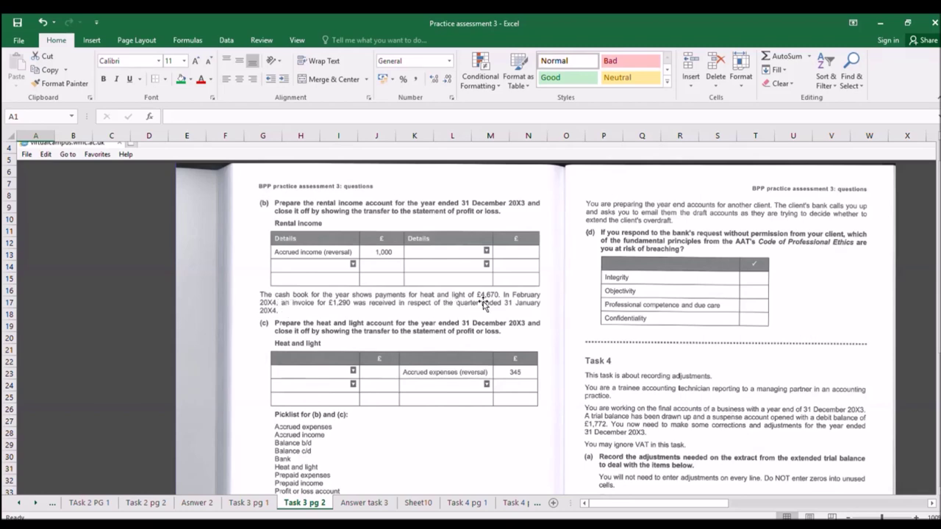
{"action": "left_click", "coordinate": [350, 504]}
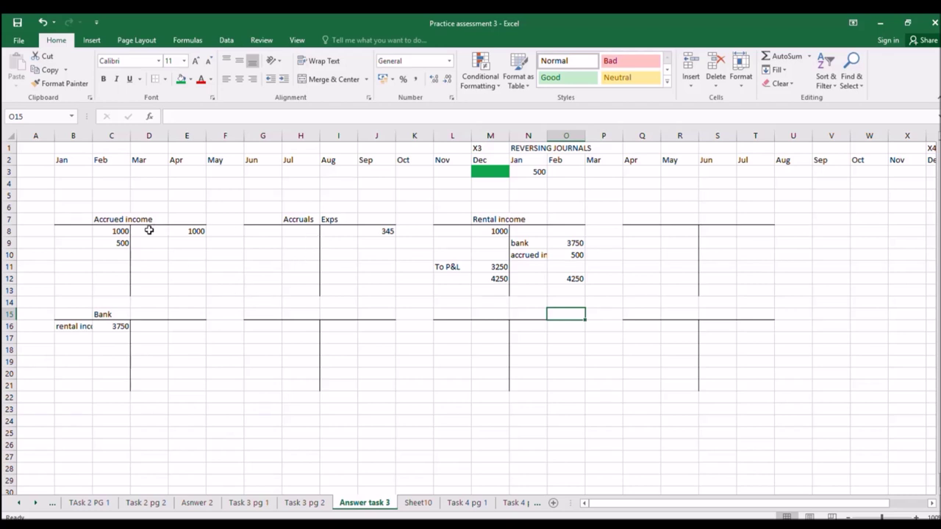
{"action": "left_click", "coordinate": [666, 219]}
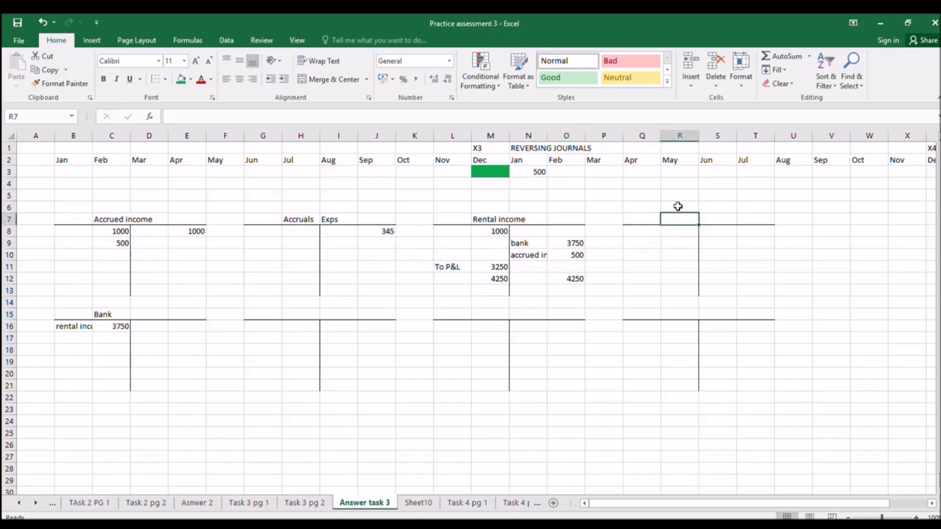
{"action": "type", "text": "Heat and light"}
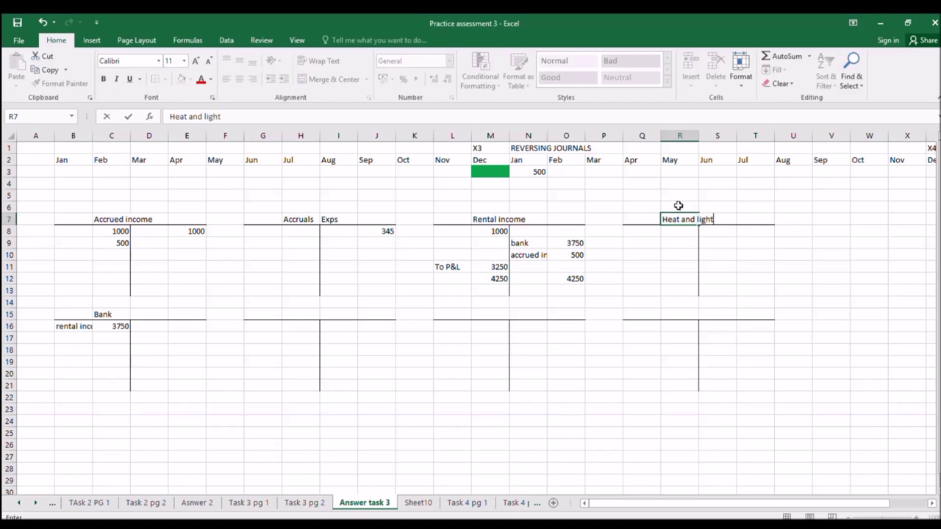
{"action": "key", "text": "Return"}
{"action": "key", "text": "Return"}
{"action": "type", "text": "4670"}
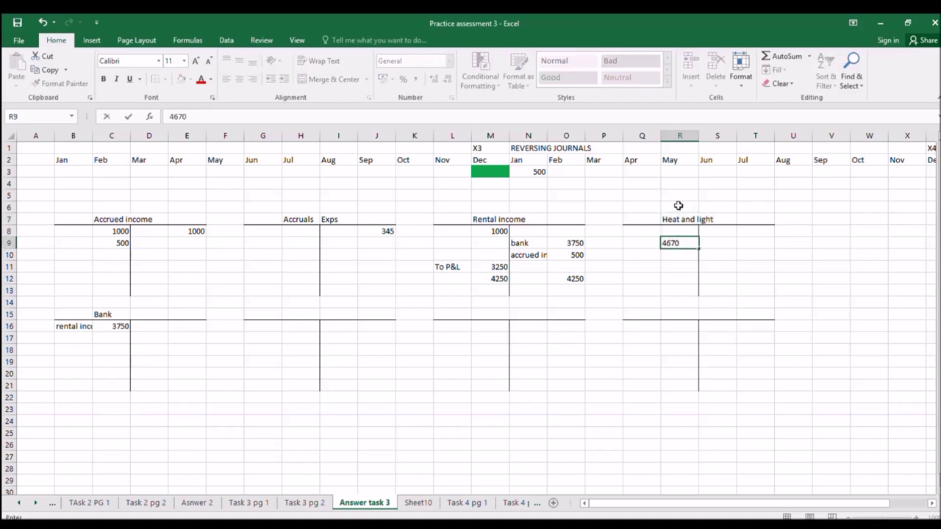
{"action": "key", "text": "Tab"}
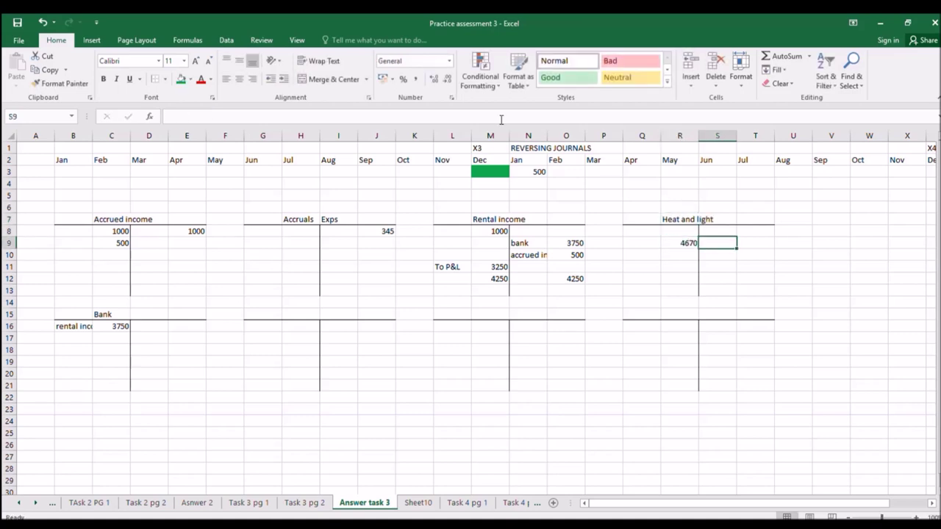
Step: Enter 4760 on the credit side of the Bank T-account in E16 and label it h&L in D16
{"action": "left_click", "coordinate": [181, 325]}
{"action": "type", "text": "47"}
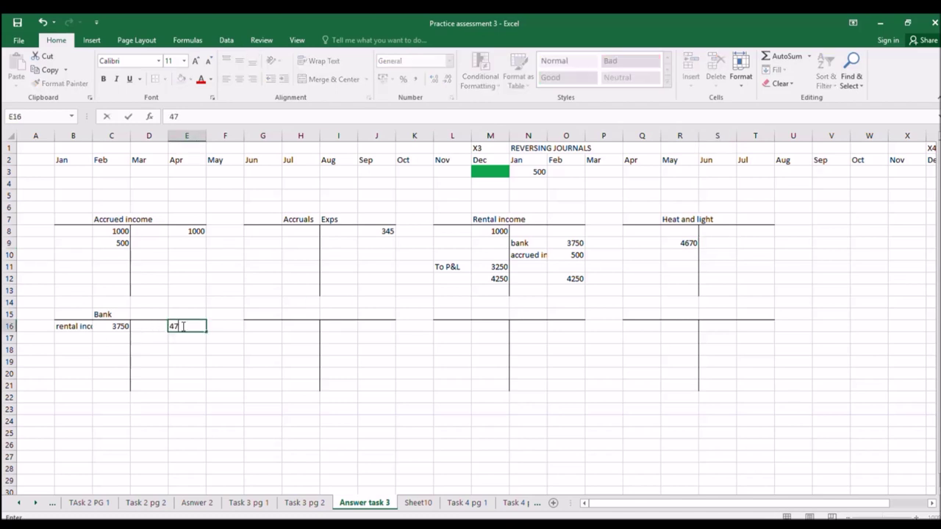
{"action": "type", "text": "60"}
{"action": "key", "text": "Left"}
{"action": "type", "text": "he"}
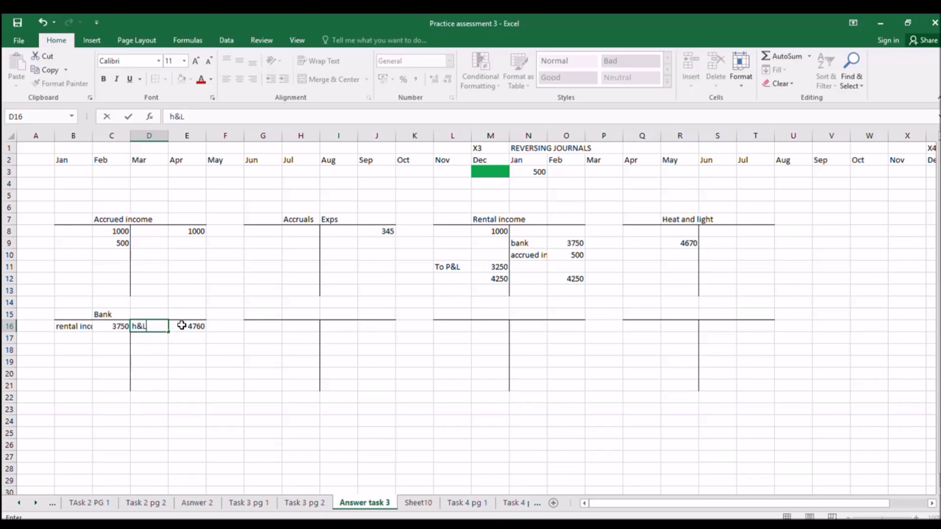
{"action": "type", "text": "L"}
{"action": "key", "text": "Return"}
Step: Label the 4670 debit in the Heat and light T-account as bank in Q9
{"action": "left_click", "coordinate": [637, 242]}
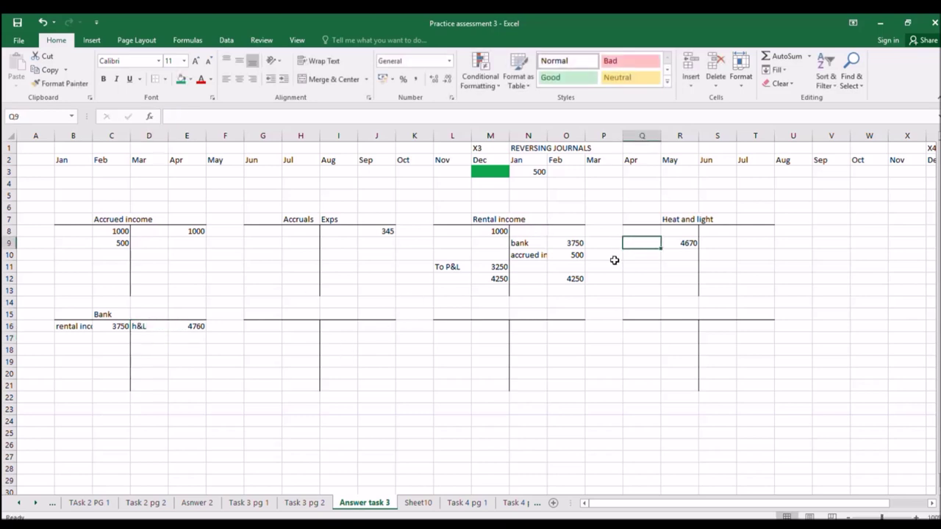
{"action": "type", "text": "bank"}
{"action": "key", "text": "Return"}
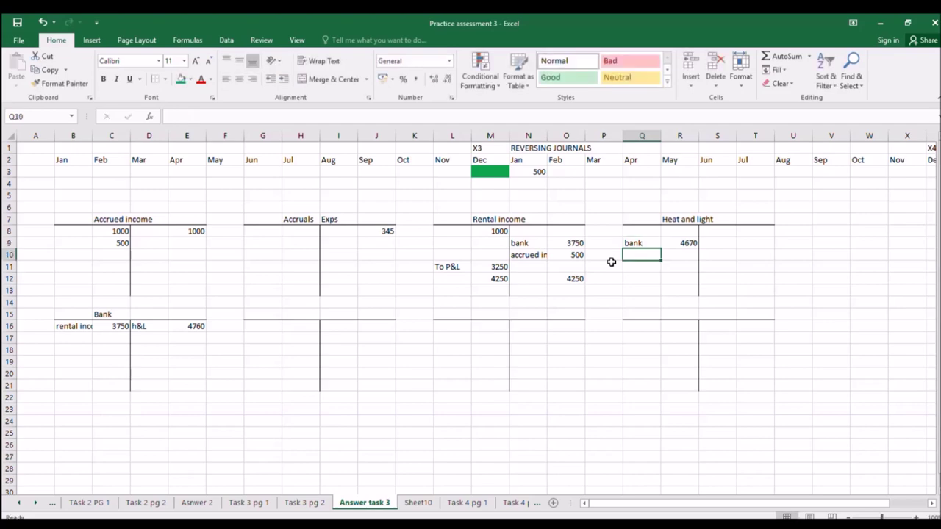
Step: Consult the heat and light question on the Task 3 pg 2 sheet, and enter the 1290 invoice under Feb in O4 of Answer task 3
{"action": "left_click", "coordinate": [312, 505]}
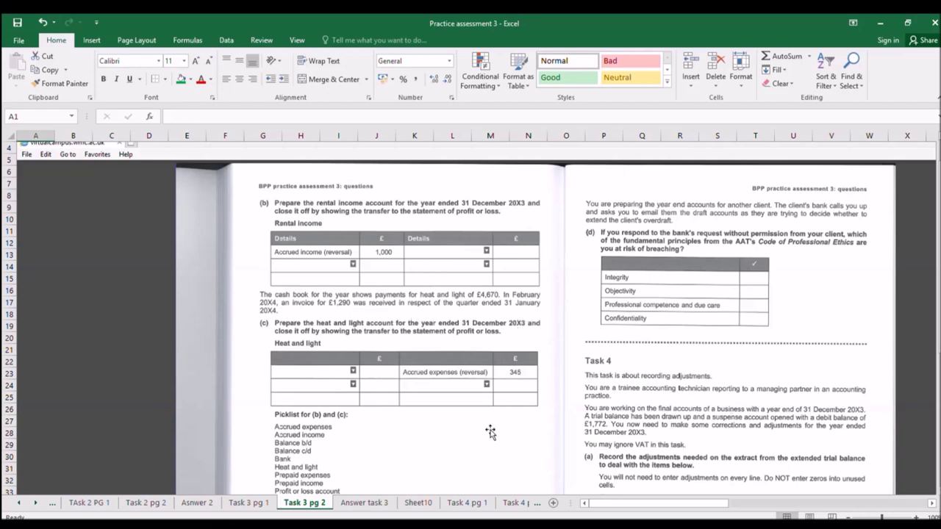
{"action": "left_click", "coordinate": [363, 502]}
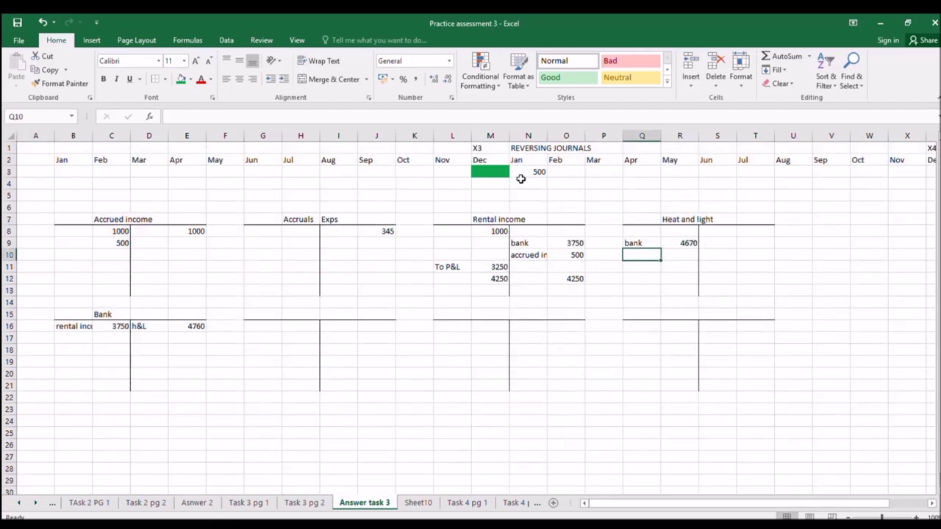
{"action": "left_click_drag", "start_coordinate": [516, 184], "coordinate": [457, 181]}
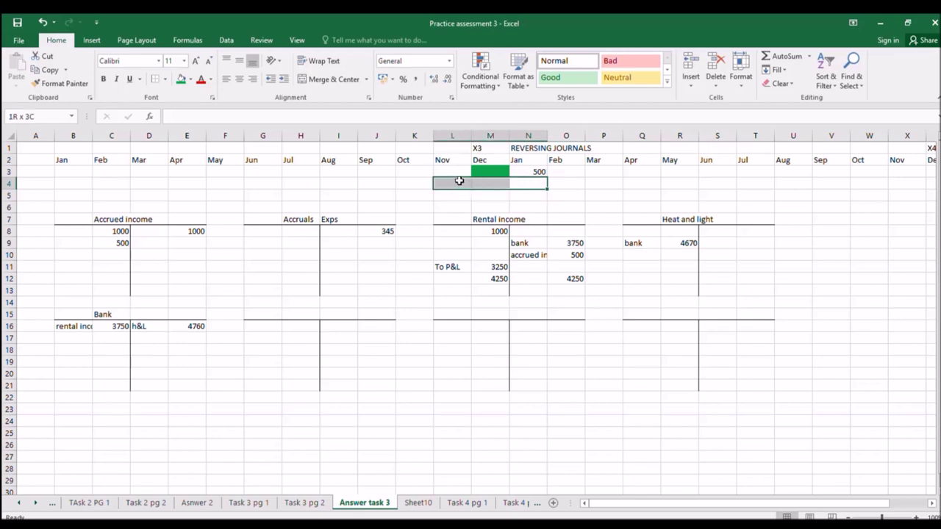
{"action": "left_click", "coordinate": [552, 183]}
{"action": "type", "text": "12"}
{"action": "key", "text": "Return"}
Step: Shade the invoice's quarter in row 4, with light green for Nov and Dec (L4:M4) and red for Jan (N4)
{"action": "left_click", "coordinate": [537, 185]}
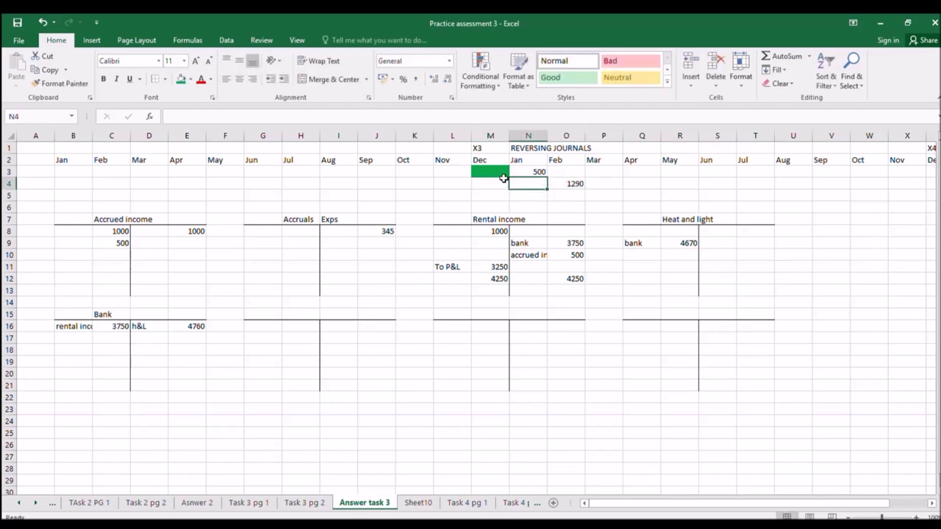
{"action": "left_click_drag", "start_coordinate": [503, 179], "coordinate": [449, 176]}
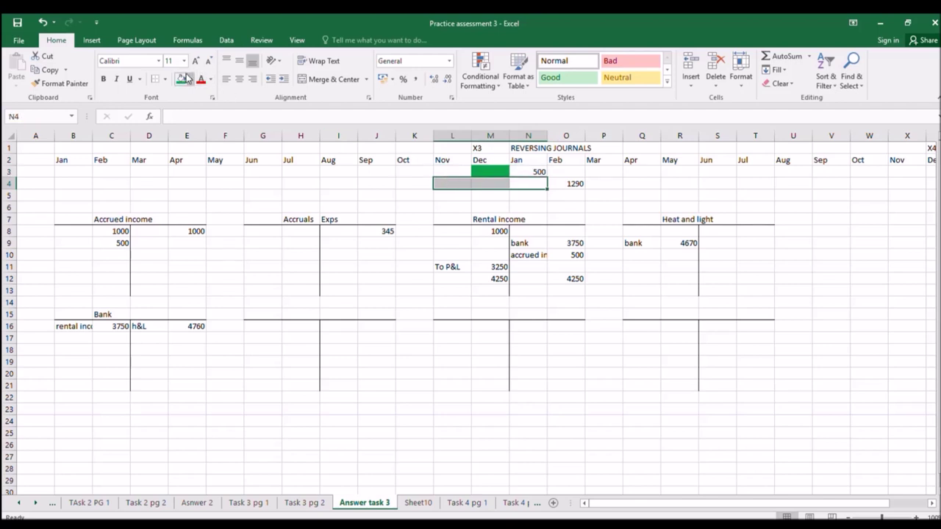
{"action": "left_click", "coordinate": [183, 78]}
{"action": "left_click", "coordinate": [534, 184]}
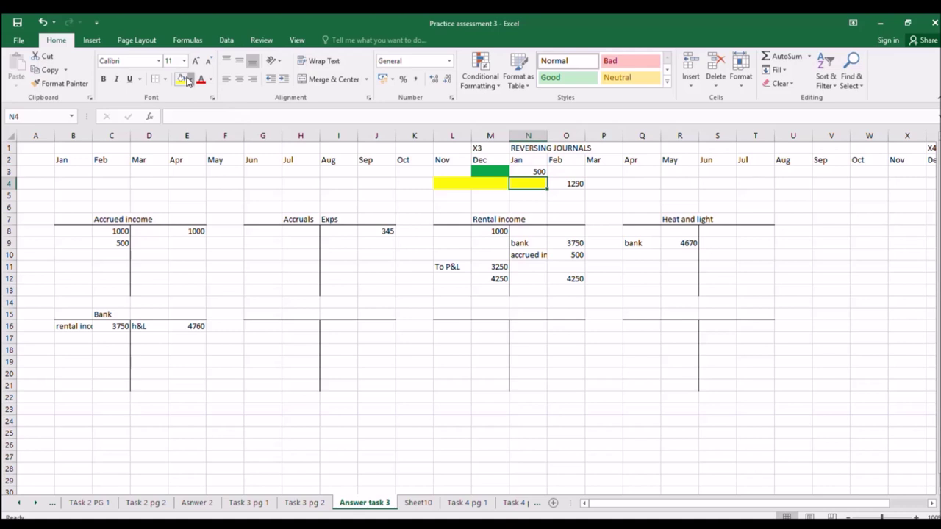
{"action": "left_click", "coordinate": [189, 80]}
{"action": "left_click", "coordinate": [193, 171]}
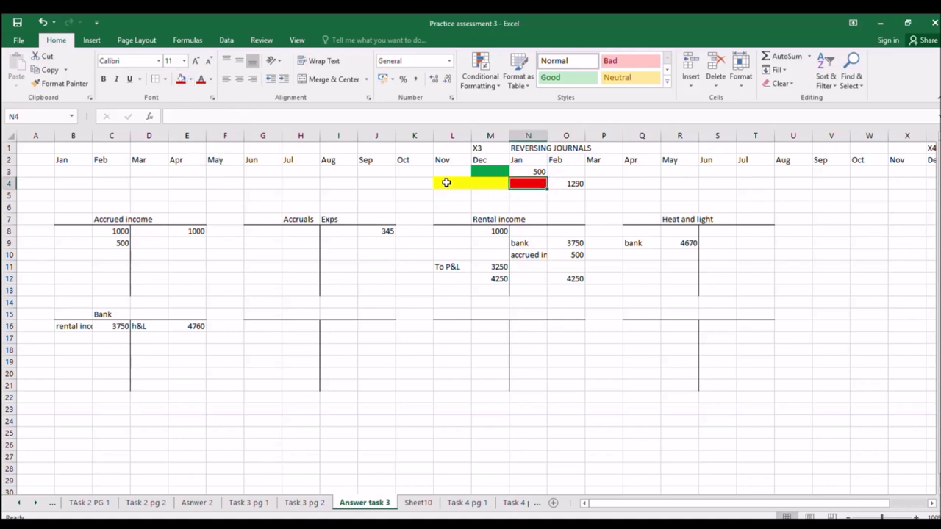
{"action": "left_click_drag", "start_coordinate": [446, 183], "coordinate": [474, 183]}
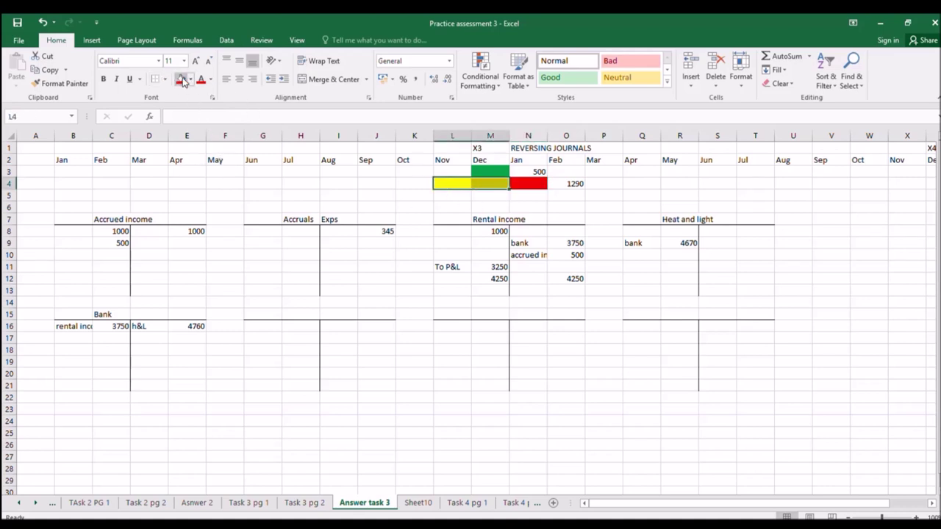
{"action": "left_click", "coordinate": [180, 80]}
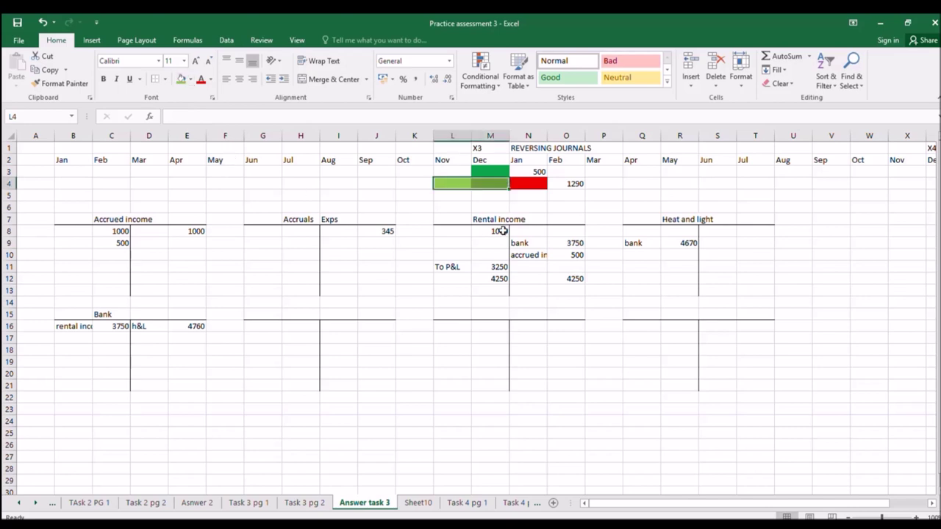
Step: Calculate one month's share of the invoice in N5 by dividing O4 by 3
{"action": "left_click", "coordinate": [572, 183]}
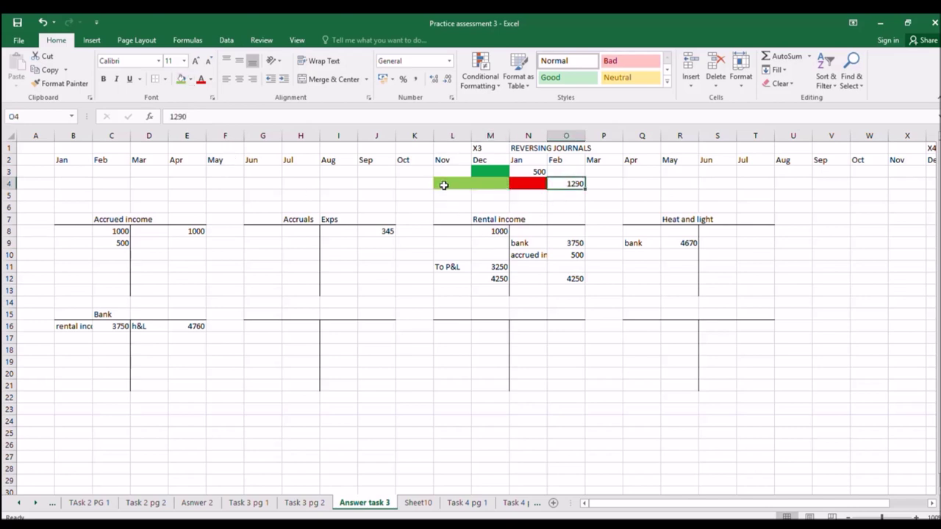
{"action": "left_click_drag", "start_coordinate": [444, 183], "coordinate": [521, 195]}
{"action": "left_click", "coordinate": [523, 194]}
{"action": "type", "text": "="}
{"action": "left_click", "coordinate": [577, 183]}
{"action": "type", "text": "/3"}
{"action": "key", "text": "Return"}
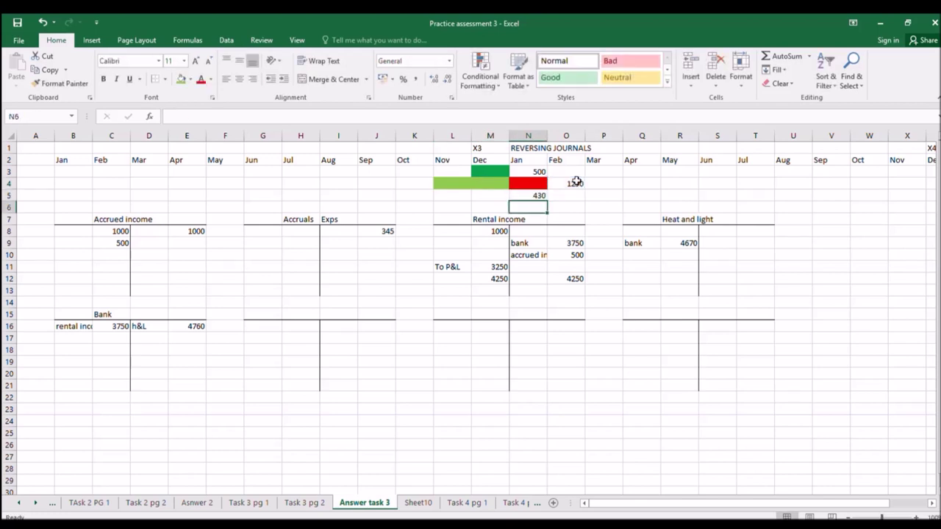
Step: Link M5 to the monthly share in N5 and fill the formula across to L5
{"action": "left_click", "coordinate": [489, 195]}
{"action": "type", "text": "="}
{"action": "left_click", "coordinate": [535, 196]}
{"action": "key", "text": "Return"}
{"action": "left_click", "coordinate": [489, 196]}
{"action": "left_click_drag", "start_coordinate": [509, 201], "coordinate": [438, 194]}
Step: Sum the Nov and Dec shares L5:M5 in M6
{"action": "left_click", "coordinate": [485, 207]}
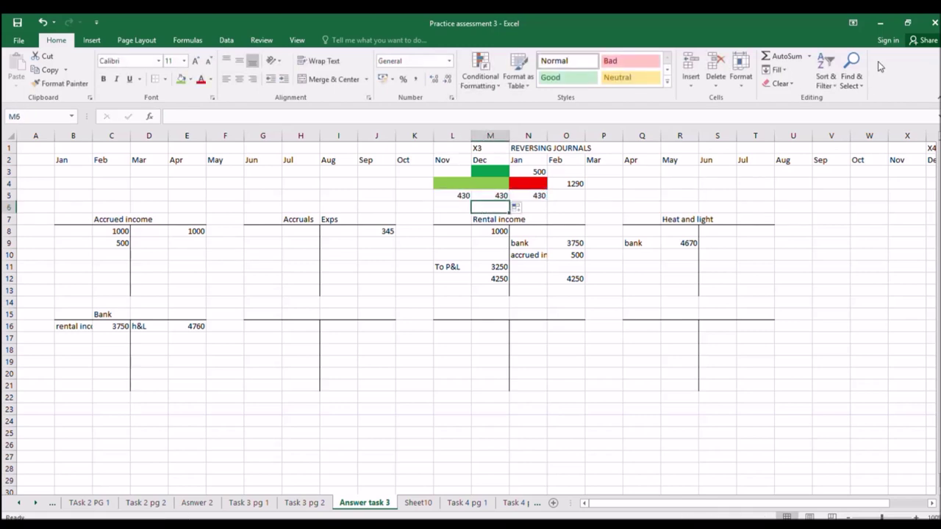
{"action": "left_click", "coordinate": [768, 58]}
{"action": "left_click_drag", "start_coordinate": [463, 195], "coordinate": [487, 195]}
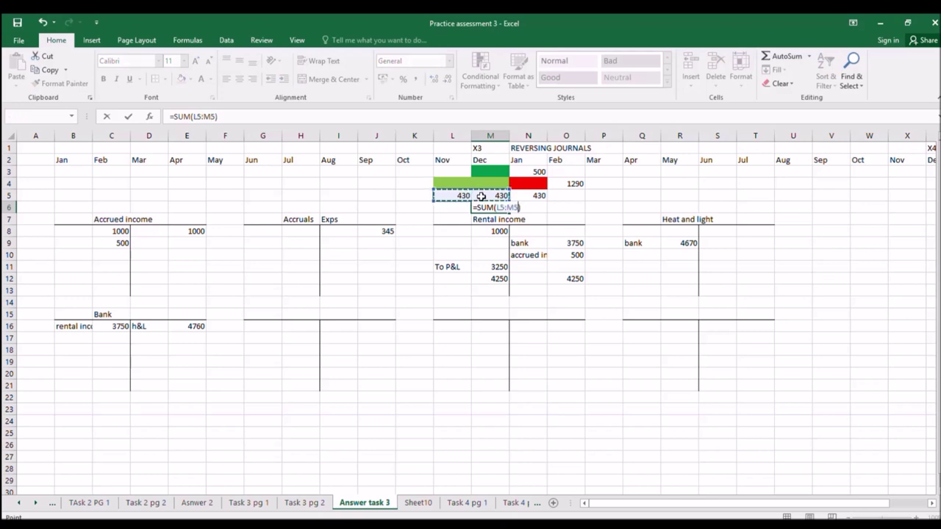
{"action": "key", "text": "Return"}
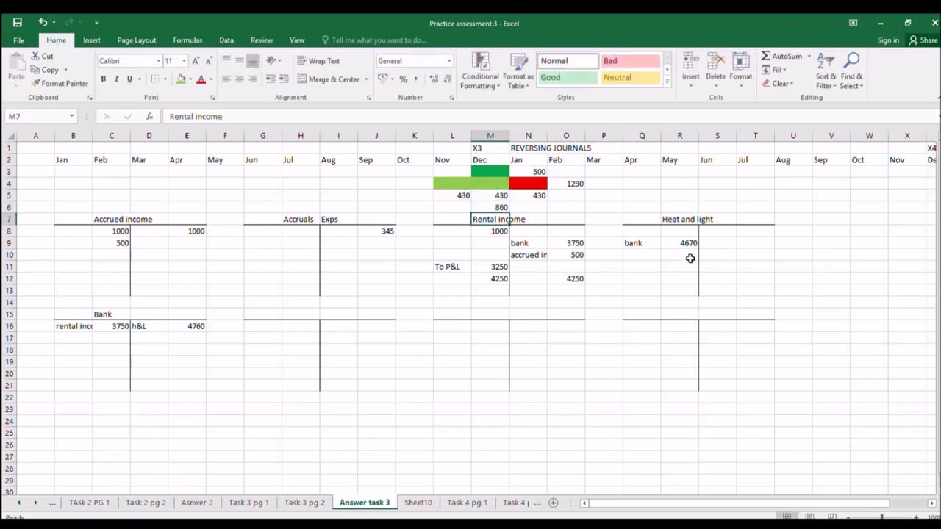
Step: Add an "accural" entry in Q10 of the Heat and light account and link its amount in R10 to M6
{"action": "left_click", "coordinate": [642, 256]}
{"action": "type", "text": "accural"}
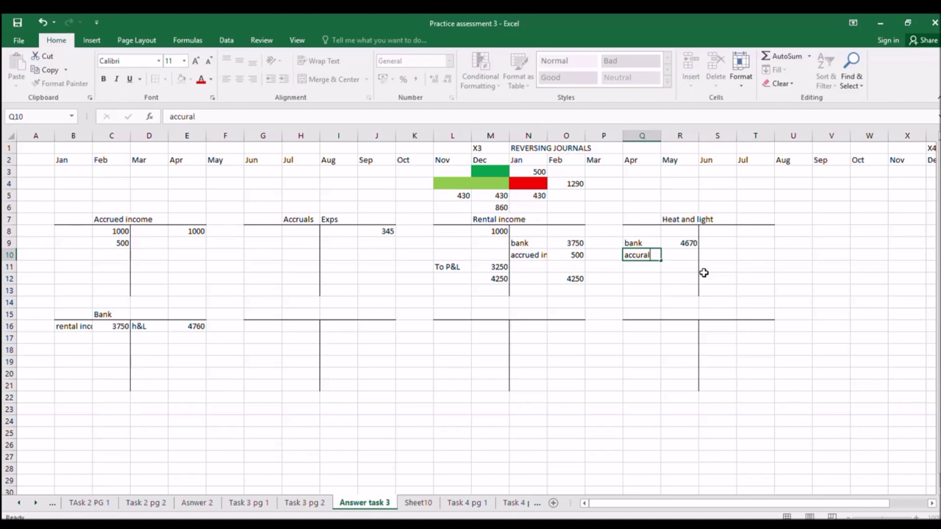
{"action": "key", "text": "Tab"}
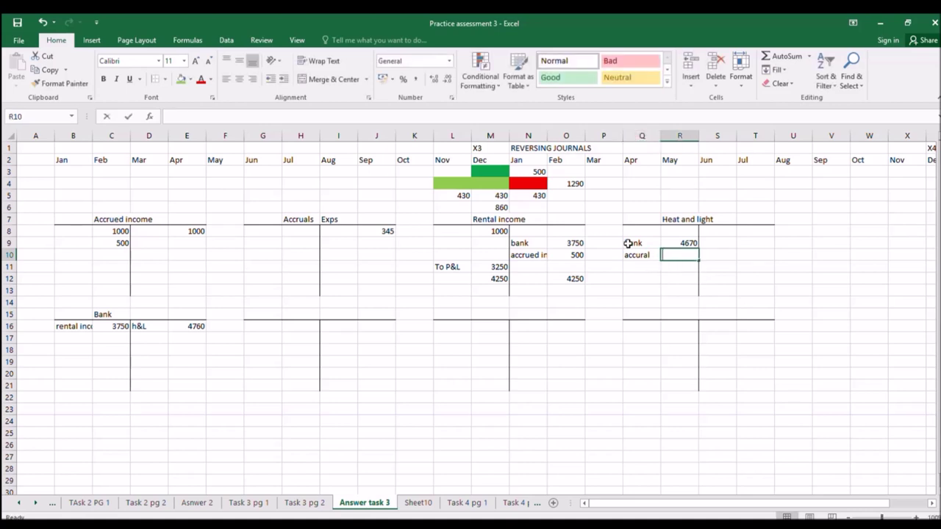
{"action": "type", "text": "="}
{"action": "left_click", "coordinate": [499, 209]}
{"action": "key", "text": "Return"}
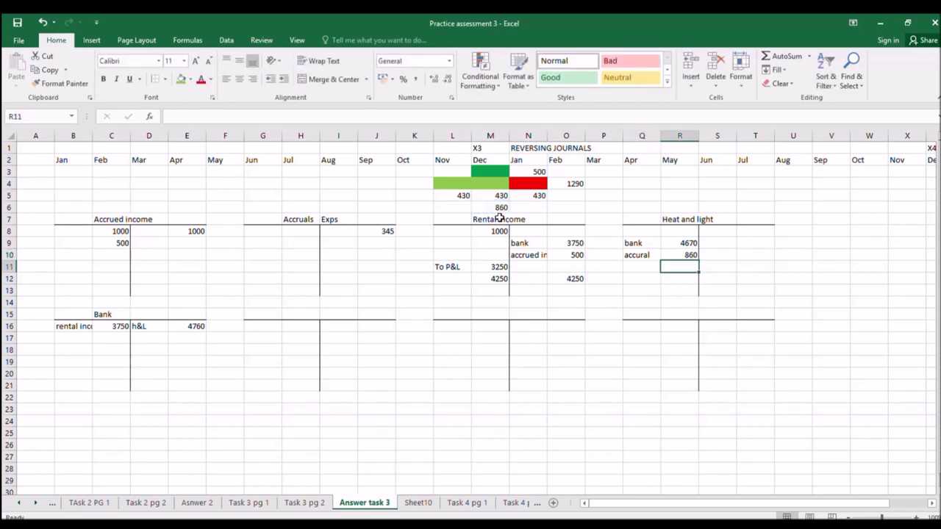
Step: Post the accrual to the credit side of the Accruals Exps account by linking J9 to R10
{"action": "left_click", "coordinate": [385, 243]}
{"action": "type", "text": "="}
{"action": "left_click", "coordinate": [683, 255]}
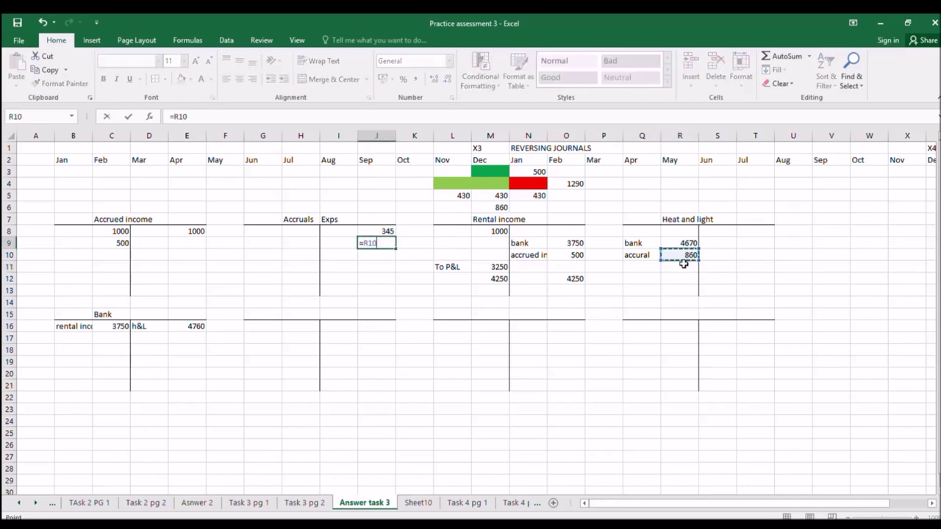
{"action": "key", "text": "Return"}
Step: Record the accrued expenses reversal by entering 345 in H8 of Accruals Exps and 345 in T8 of Heat and light
{"action": "left_click", "coordinate": [373, 231]}
{"action": "left_click", "coordinate": [313, 230]}
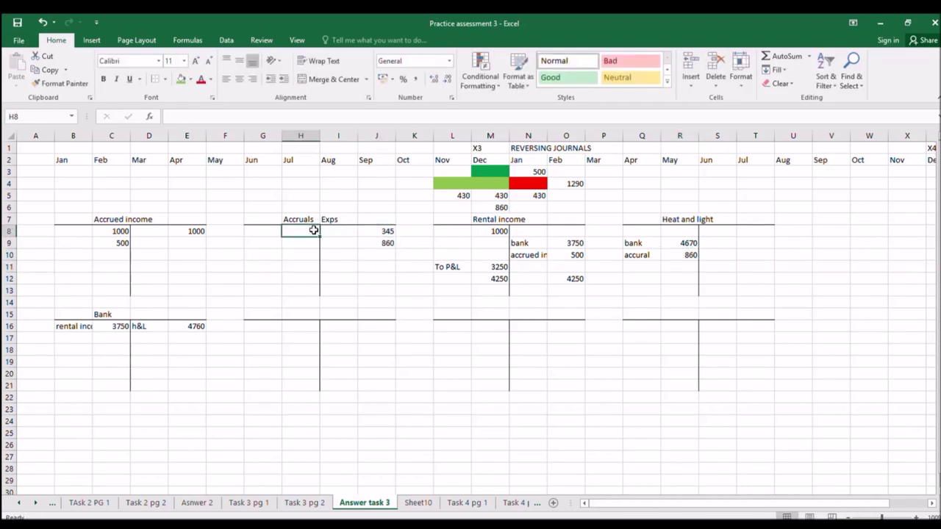
{"action": "type", "text": "345"}
{"action": "left_click", "coordinate": [340, 252]}
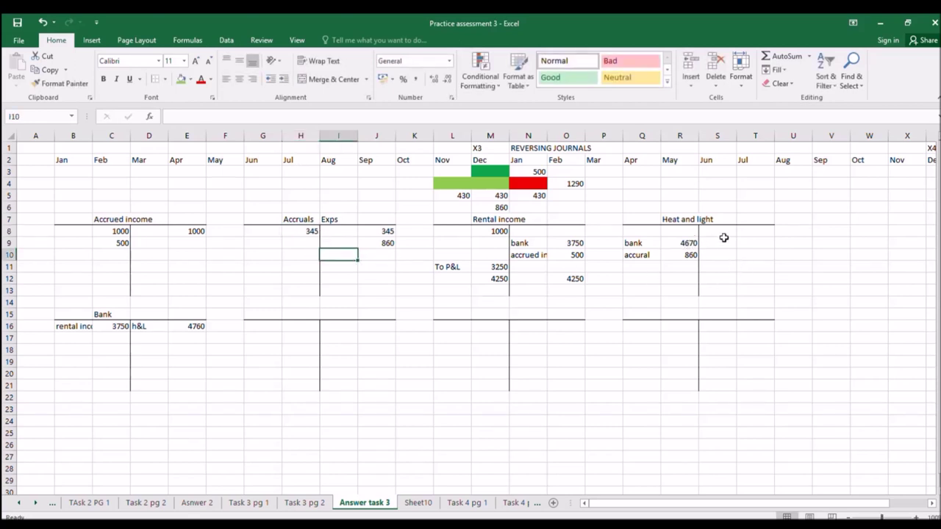
{"action": "left_click", "coordinate": [312, 232]}
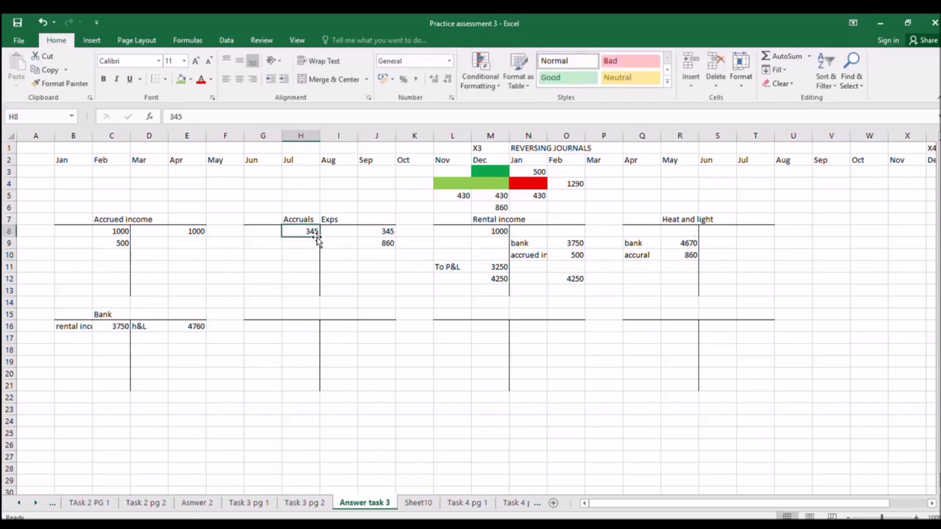
{"action": "left_click", "coordinate": [752, 239]}
{"action": "left_click", "coordinate": [756, 229]}
{"action": "type", "text": "34"}
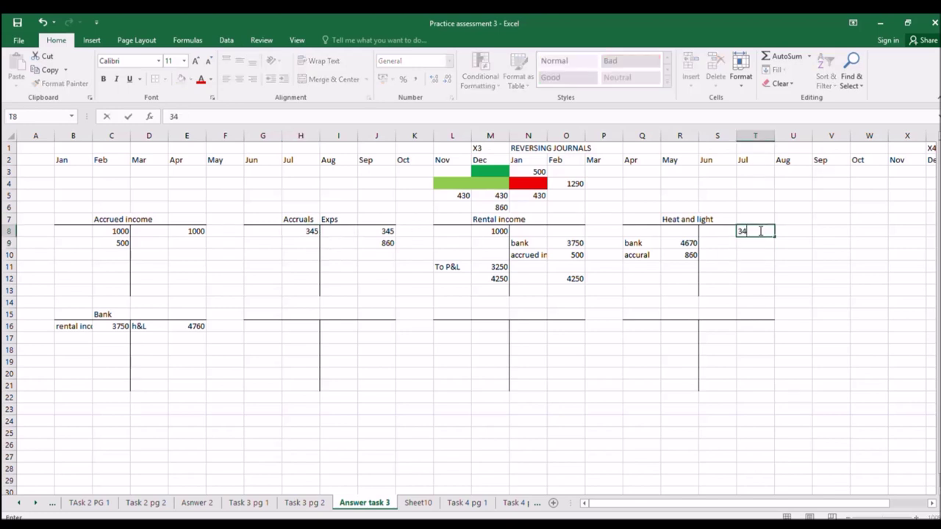
{"action": "key", "text": "Return"}
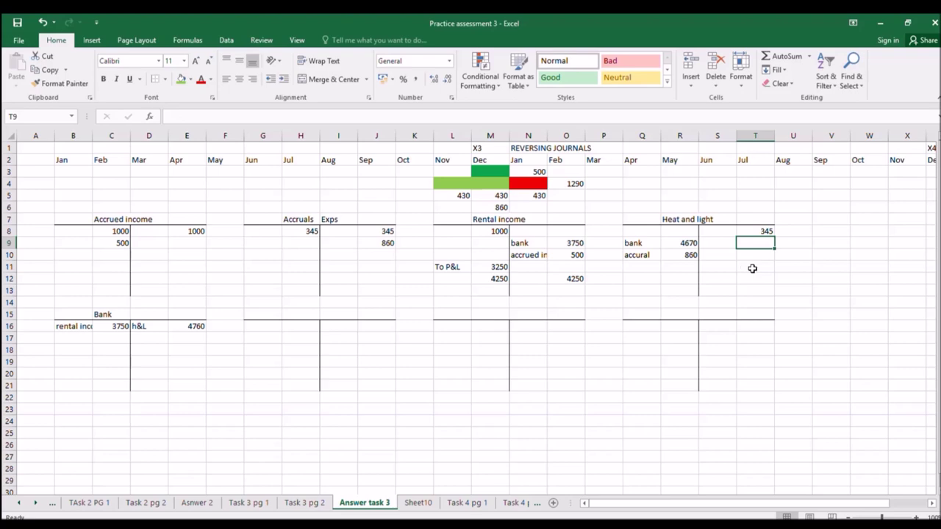
Step: Recheck the question on the Task 3 pg 2 sheet, and label S11 of the Heat and light account "p&L"
{"action": "left_click", "coordinate": [316, 503]}
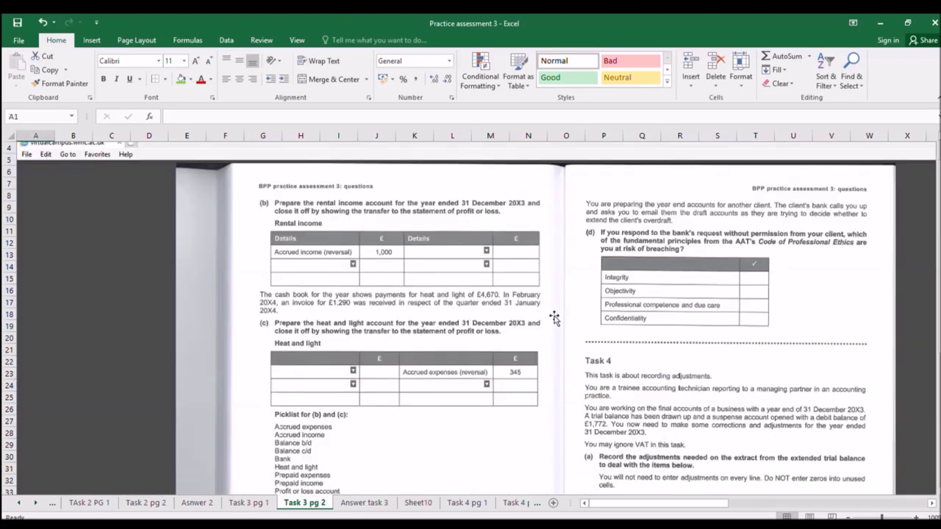
{"action": "left_click", "coordinate": [387, 506]}
{"action": "left_click", "coordinate": [727, 267]}
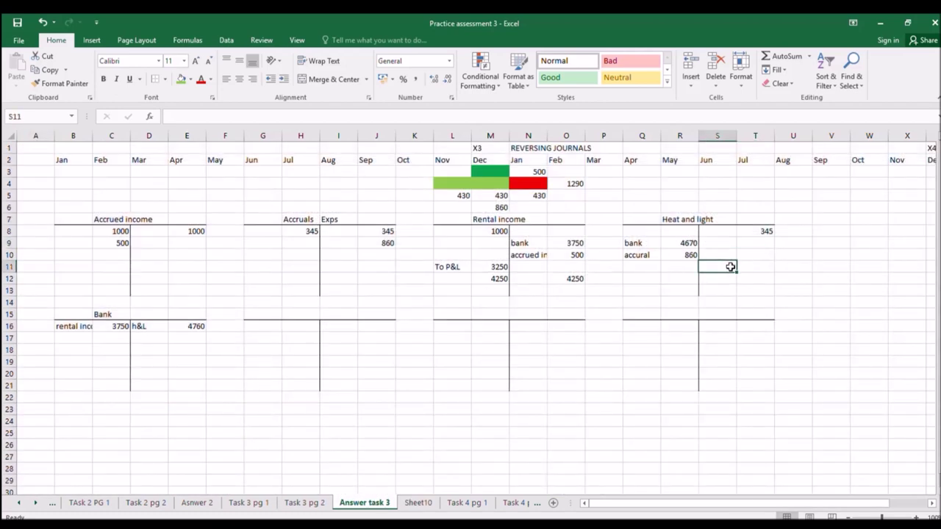
{"action": "type", "text": "p"}
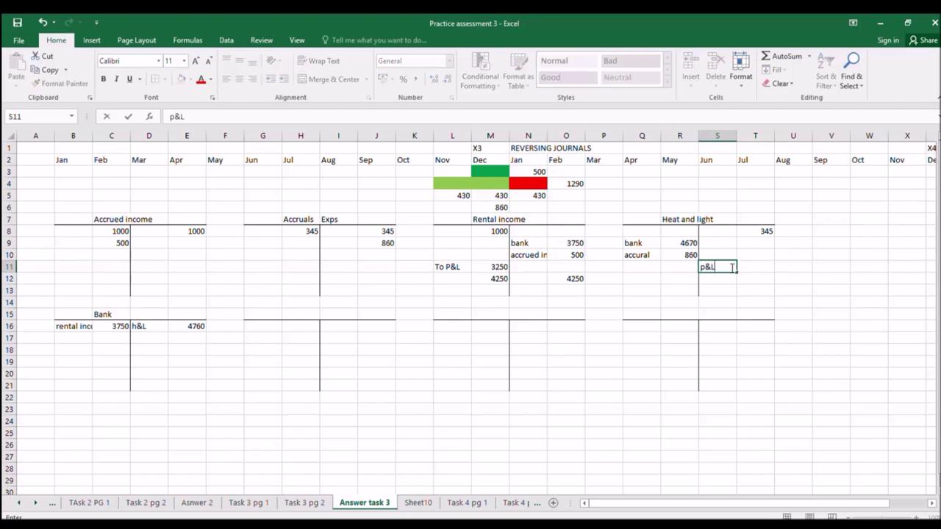
{"action": "type", "text": "&L"}
{"action": "key", "text": "Return"}
Step: Calculate the profit or loss transfer in T11 with the formula =R9+R10-T8
{"action": "left_click", "coordinate": [761, 267]}
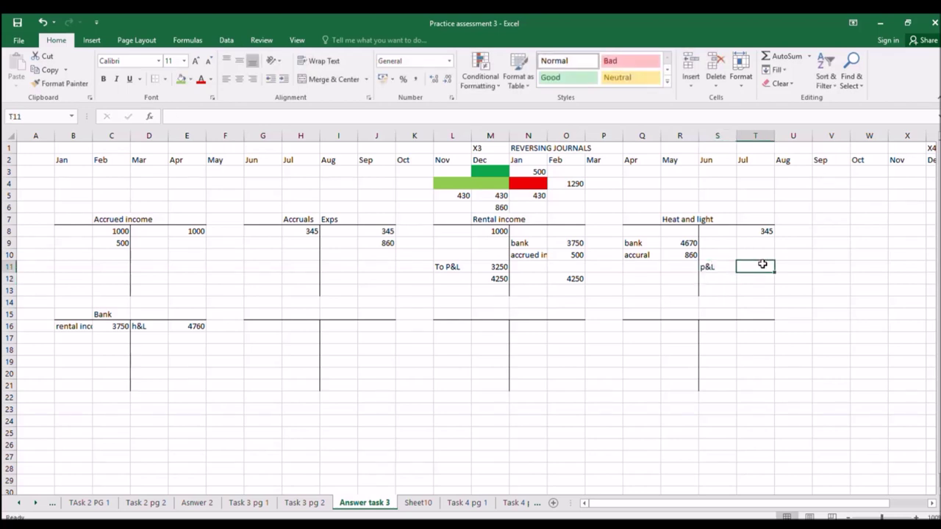
{"action": "type", "text": "="}
{"action": "left_click", "coordinate": [688, 246]}
{"action": "type", "text": "+"}
{"action": "left_click", "coordinate": [689, 255]}
{"action": "type", "text": "-"}
{"action": "left_click", "coordinate": [753, 231]}
{"action": "key", "text": "ctrl+Return"}
Step: Total both sides of the Heat and light account with sums in R12 and T12, using T8:T11 for the credit side
{"action": "left_click", "coordinate": [682, 279]}
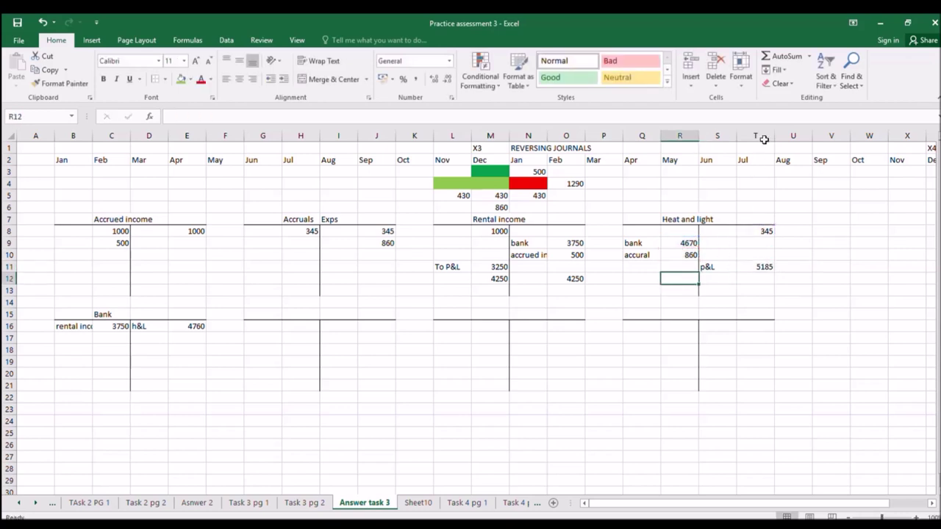
{"action": "left_click", "coordinate": [786, 56]}
{"action": "key", "text": "Return"}
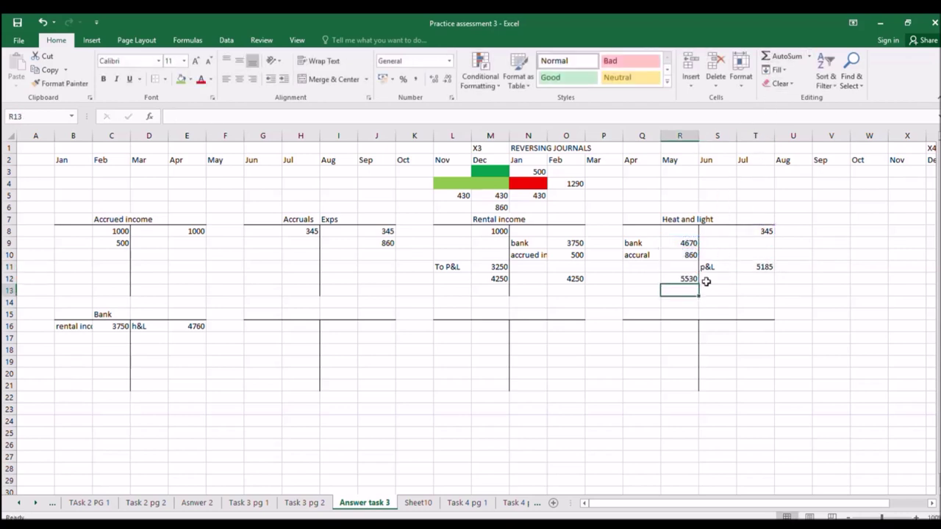
{"action": "left_click", "coordinate": [754, 279]}
{"action": "left_click", "coordinate": [786, 56]}
{"action": "left_click_drag", "start_coordinate": [767, 230], "coordinate": [762, 265]}
{"action": "key", "text": "Return"}
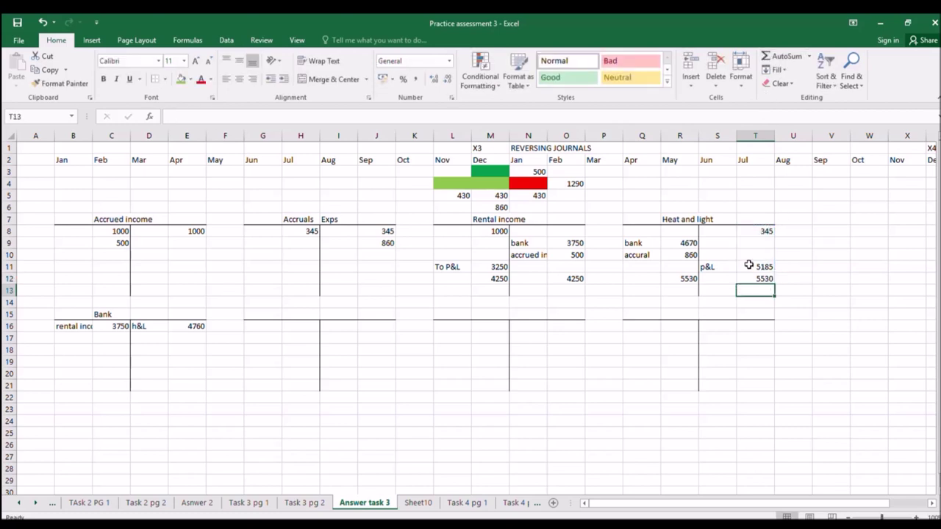
Step: Title the blank T-account at H15 "P&L" and link its debit entry in H16 to the heat and light transfer in T11
{"action": "left_click", "coordinate": [751, 267]}
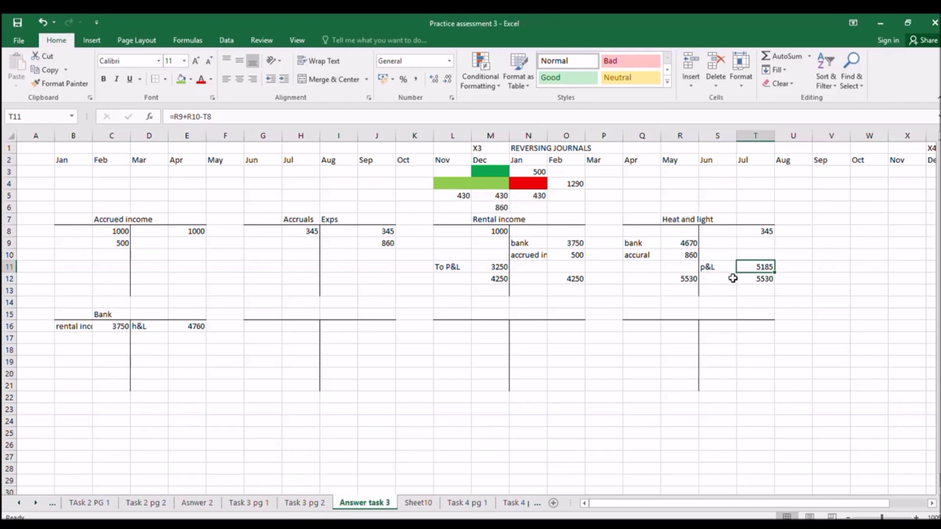
{"action": "left_click", "coordinate": [303, 315]}
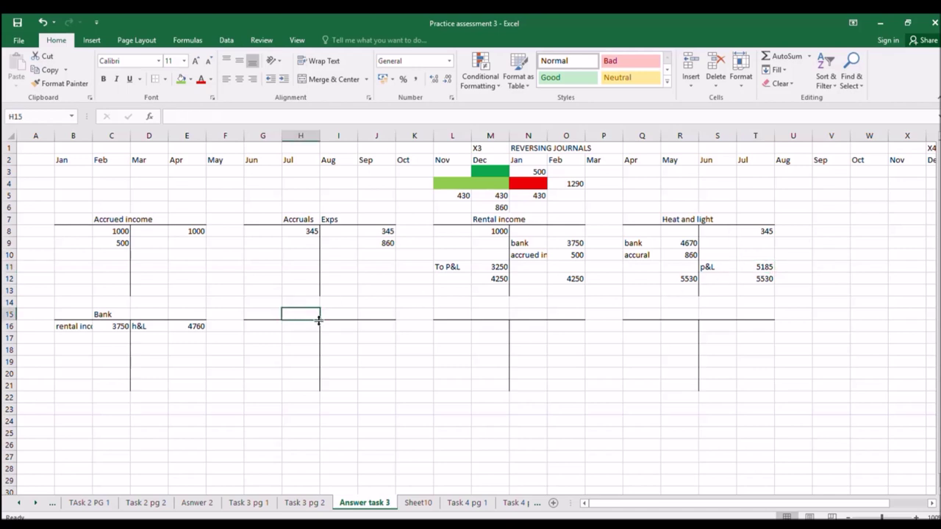
{"action": "type", "text": "P&L"}
{"action": "key", "text": "Return"}
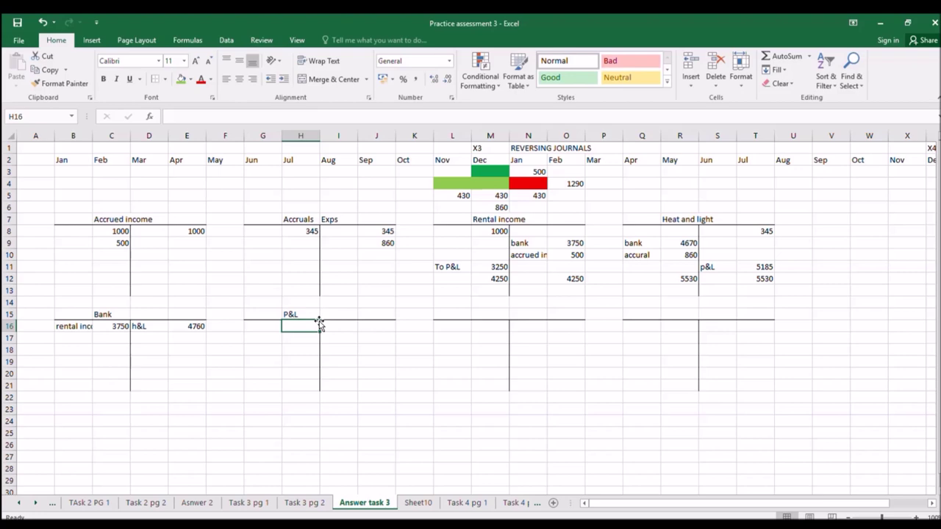
{"action": "type", "text": "="}
{"action": "left_click", "coordinate": [768, 267]}
{"action": "key", "text": "Return"}
Step: Link the credit entry in J16 of the P&L account to the rental income transfer in M11
{"action": "left_click", "coordinate": [368, 331]}
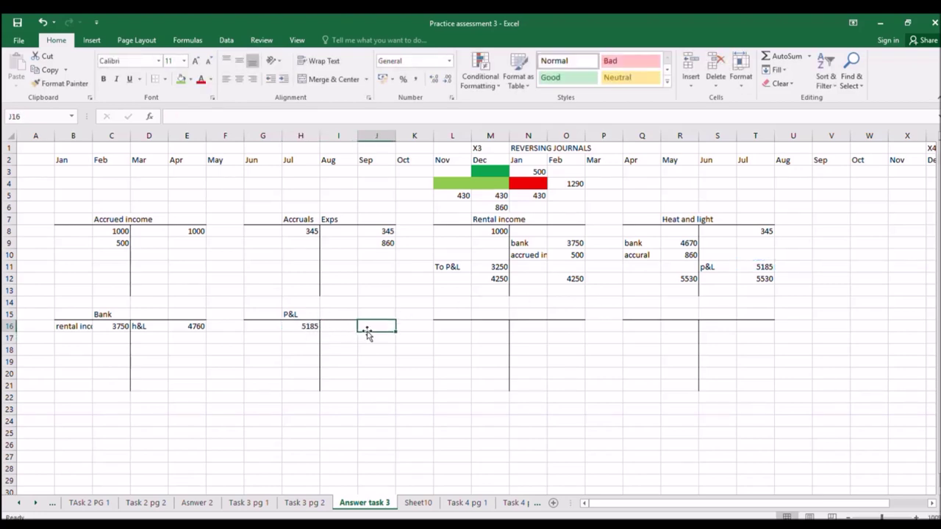
{"action": "type", "text": "="}
{"action": "left_click", "coordinate": [491, 268]}
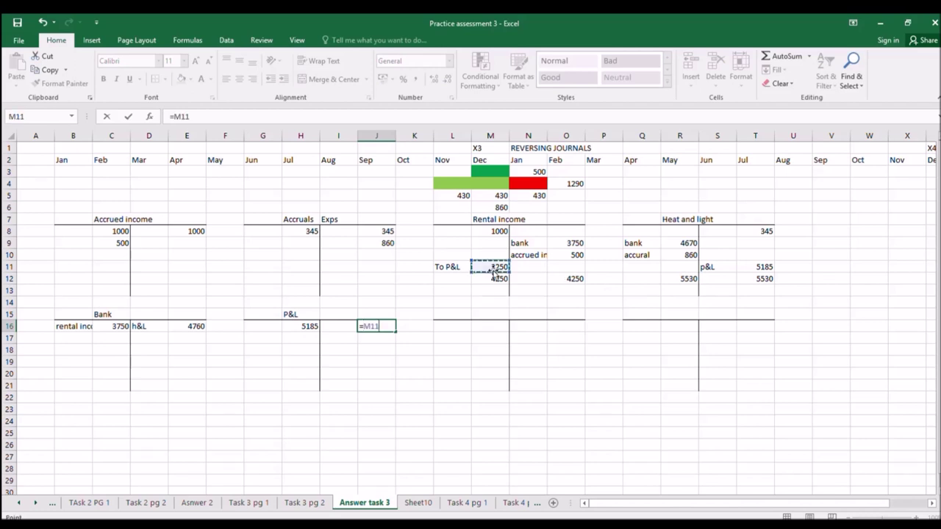
{"action": "key", "text": "Return"}
Step: Label the P&L account's credit entry "rental income" in I16 and its debit entry "Heat and light" in G16
{"action": "left_click", "coordinate": [352, 326]}
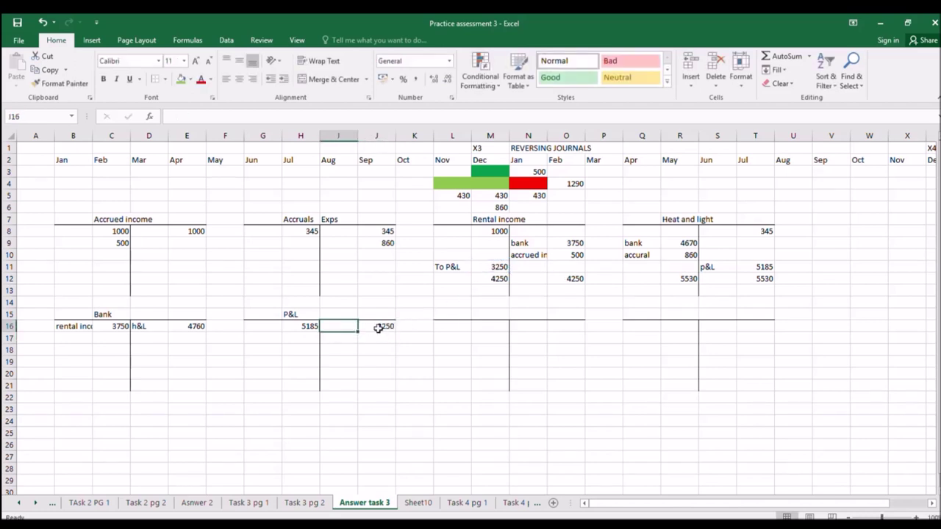
{"action": "type", "text": "rental income"}
{"action": "key", "text": "Left"}
{"action": "key", "text": "Left"}
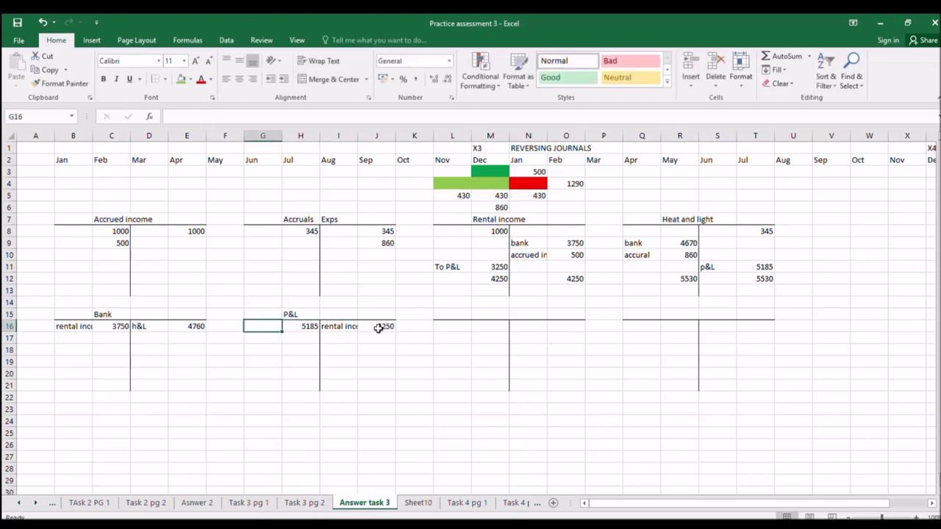
{"action": "type", "text": "Heat and light"}
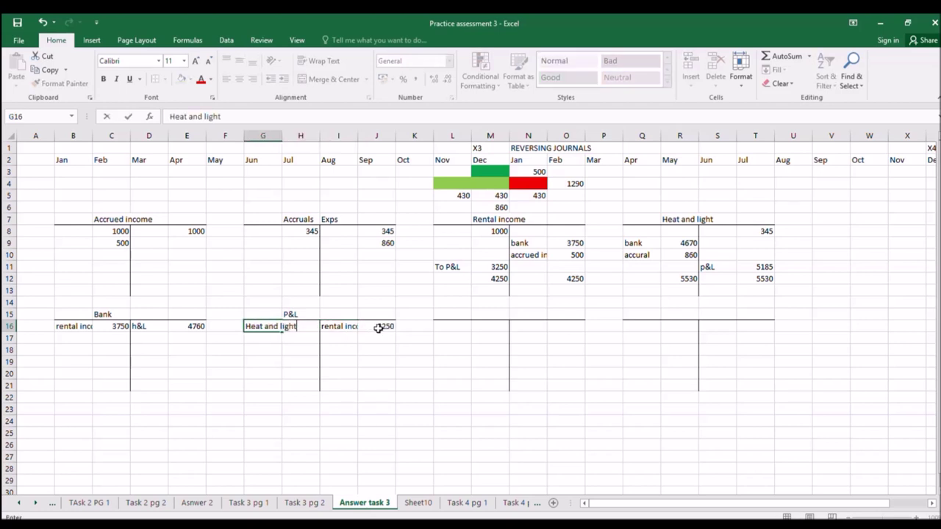
{"action": "key", "text": "Return"}
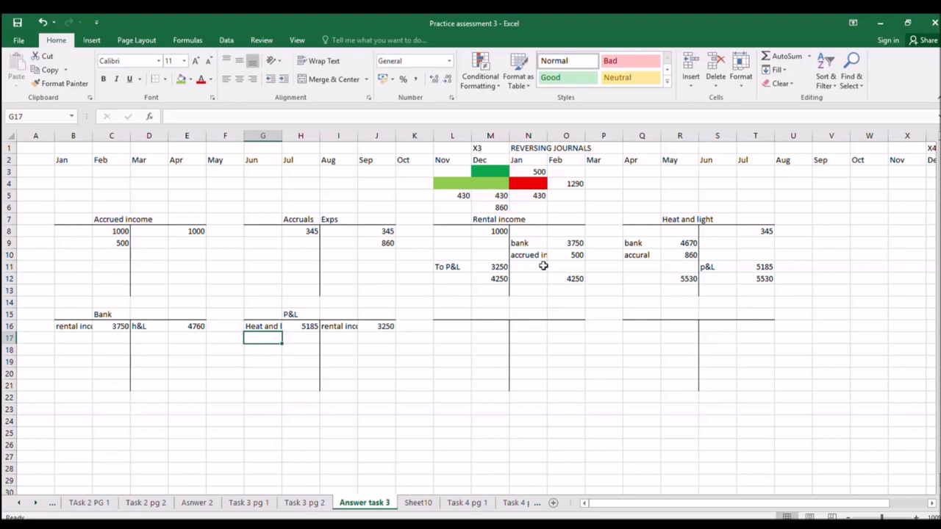
Step: Check the remaining questions on the Task 3 pg 2 sheet and read the Task 4 brief on the Task 4 pg 1 sheet
{"action": "left_click", "coordinate": [294, 504]}
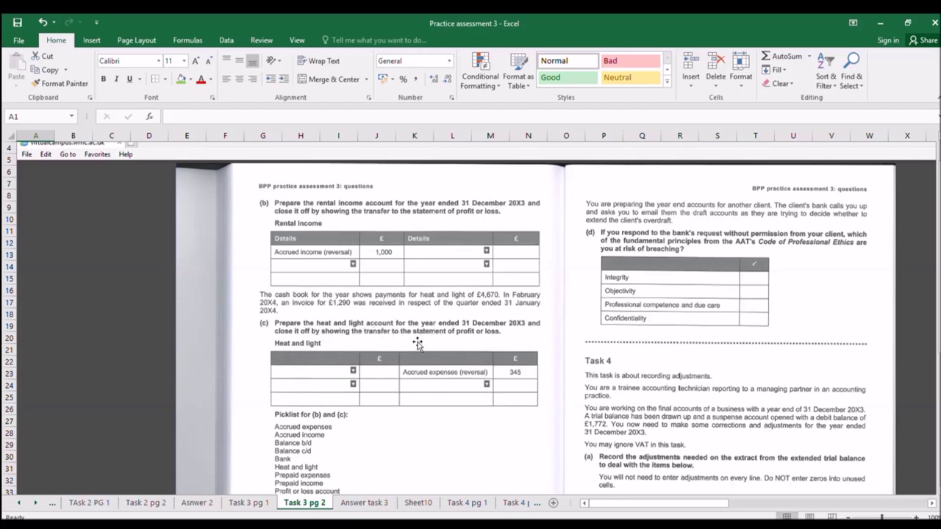
{"action": "scroll", "coordinate": [389, 416], "scroll_direction": "down", "scroll_amount": 3}
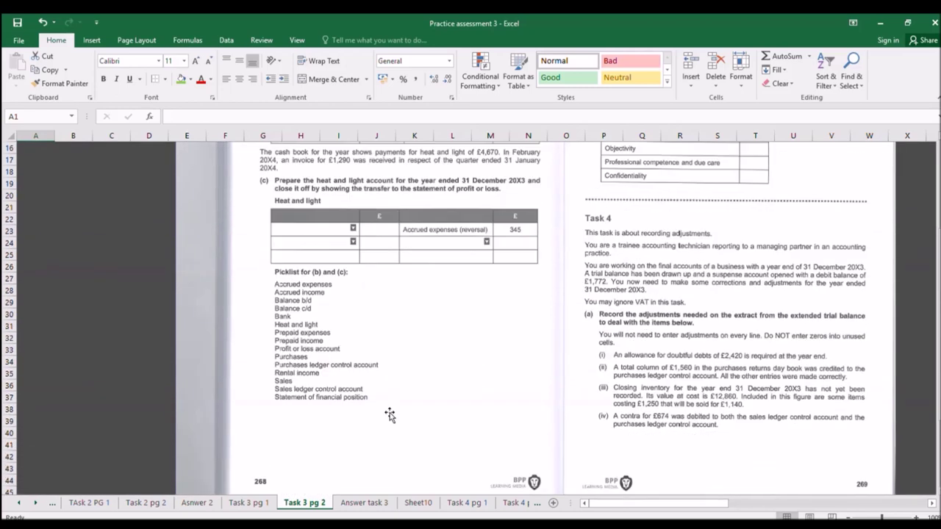
{"action": "scroll", "coordinate": [389, 416], "scroll_direction": "up", "scroll_amount": 4}
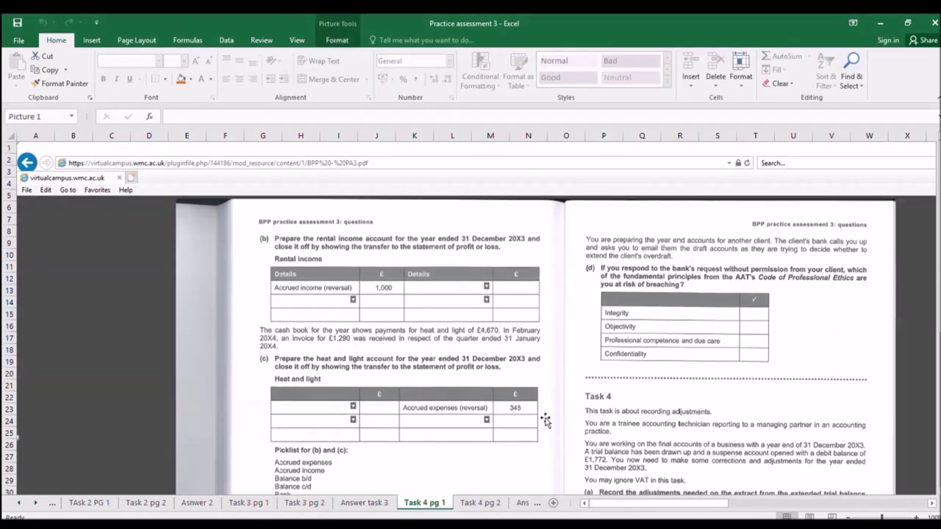
{"action": "scroll", "coordinate": [668, 356], "scroll_direction": "down", "scroll_amount": 1}
{"action": "scroll", "coordinate": [668, 356], "scroll_direction": "down", "scroll_amount": 3}
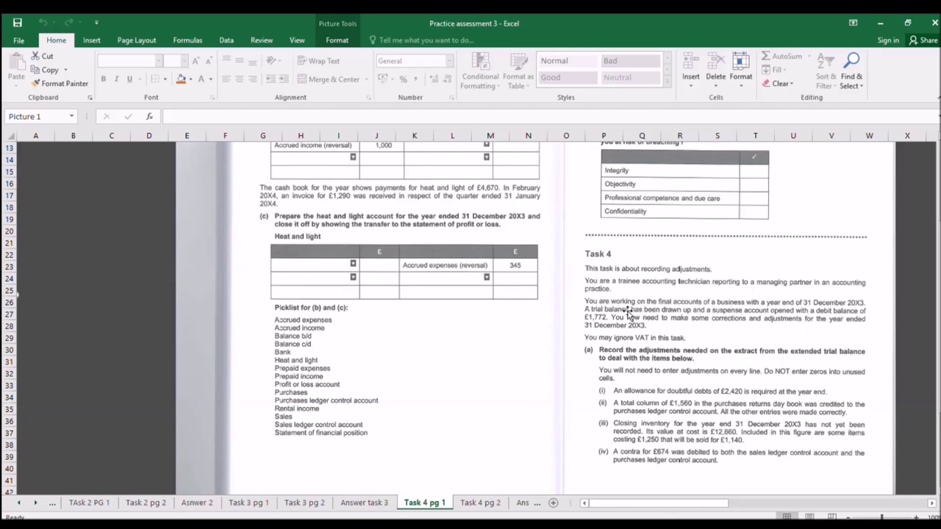
{"action": "scroll", "coordinate": [649, 305], "scroll_direction": "down", "scroll_amount": 1}
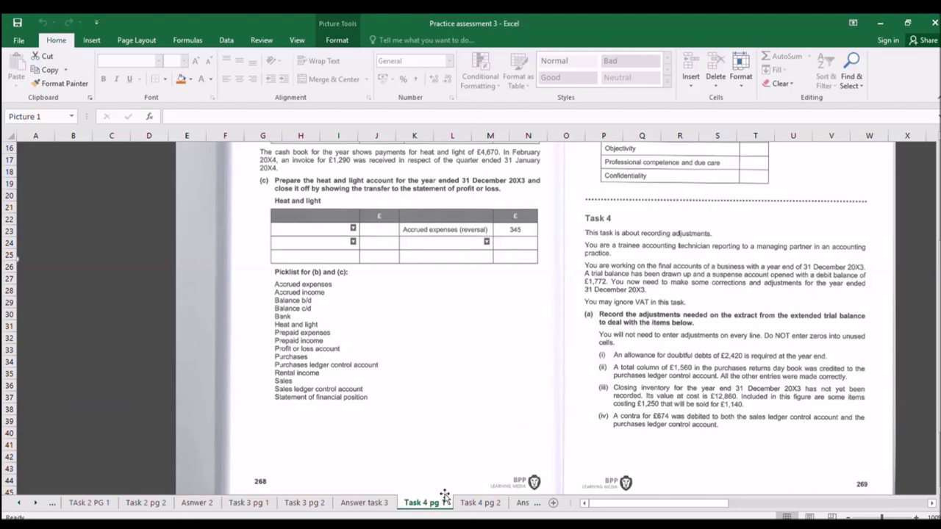
Step: Build a month timeline from Jan in C2 to Dec in N2 on the Answer task 4 sheet
{"action": "left_click", "coordinate": [519, 503]}
{"action": "left_click", "coordinate": [120, 156]}
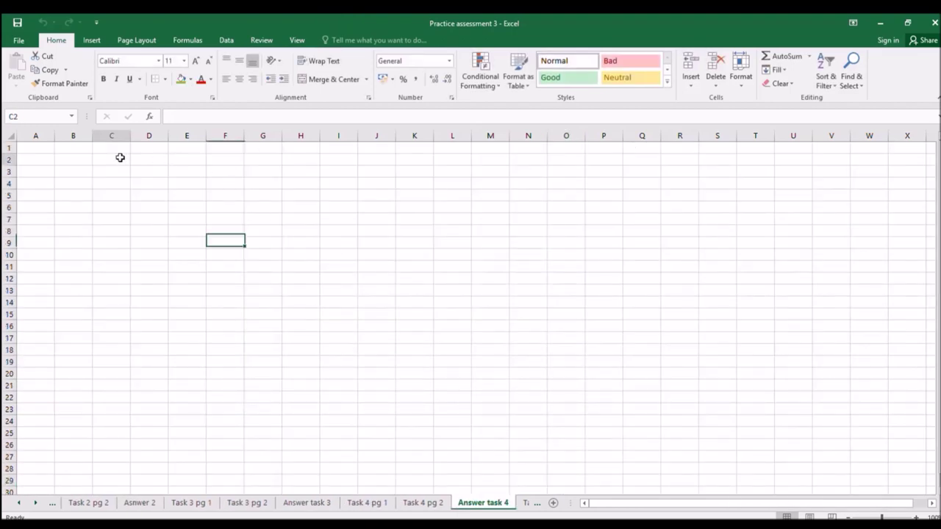
{"action": "type", "text": "Jan"}
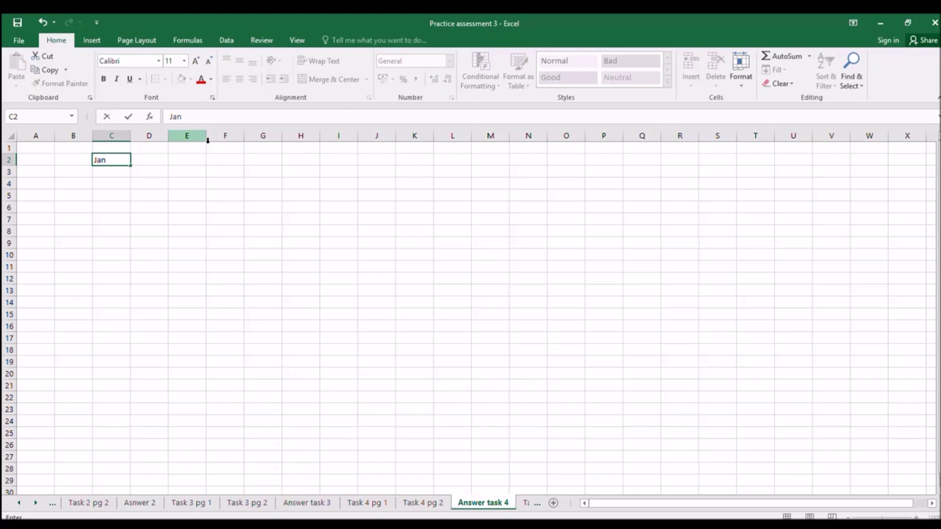
{"action": "key", "text": "Return"}
{"action": "left_click", "coordinate": [115, 158]}
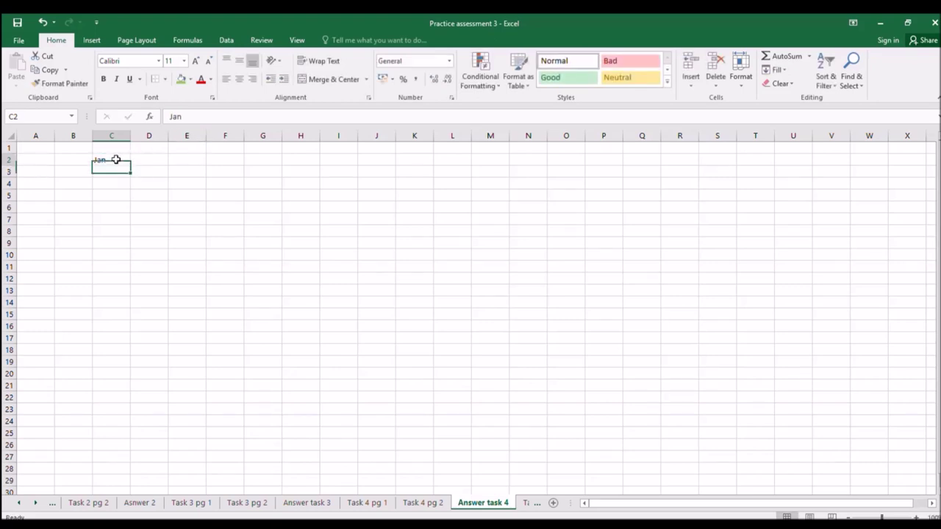
{"action": "left_click_drag", "start_coordinate": [130, 165], "coordinate": [547, 169]}
Step: Enter the year label "X3" in N1 above the Dec heading
{"action": "left_click", "coordinate": [533, 148]}
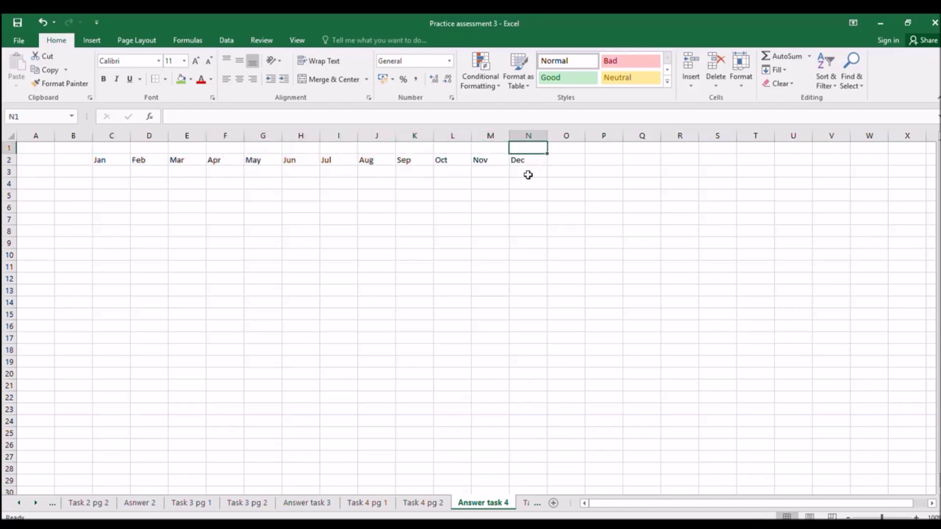
{"action": "type", "text": "X£"}
{"action": "key", "text": "Return"}
{"action": "left_click", "coordinate": [541, 150]}
{"action": "type", "text": "X3"}
{"action": "key", "text": "Return"}
{"action": "key", "text": "Return"}
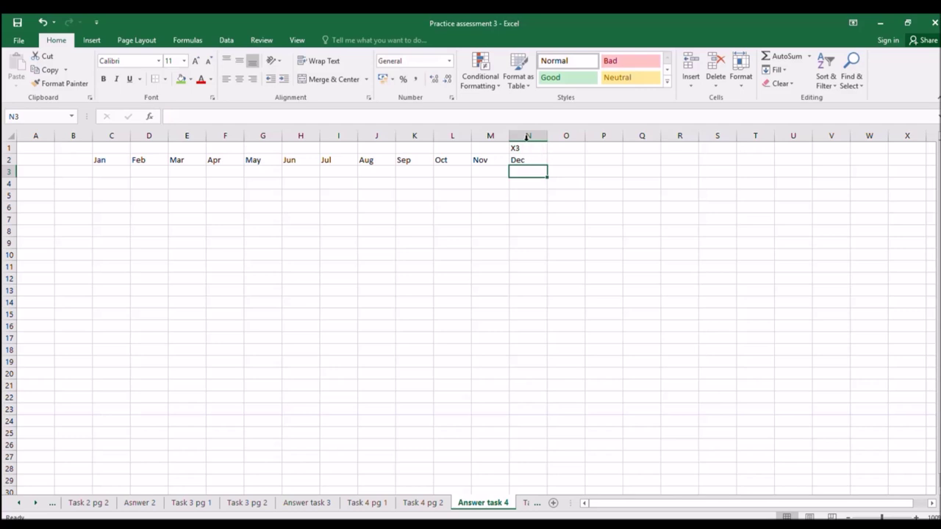
Step: Draw a T-account on the Answer task 4 sheet with a line under C10:F10 and a vertical line along the left of E11:E16
{"action": "left_click", "coordinate": [367, 503]}
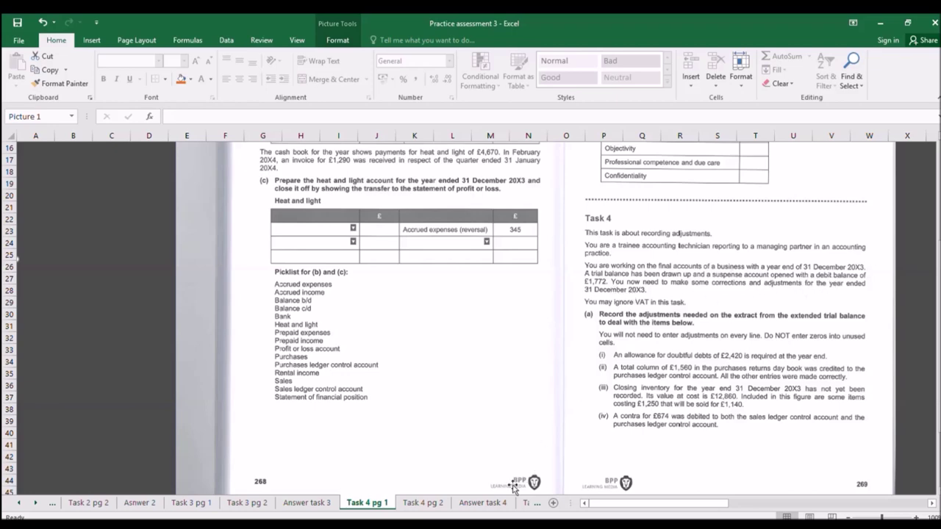
{"action": "left_click", "coordinate": [485, 503]}
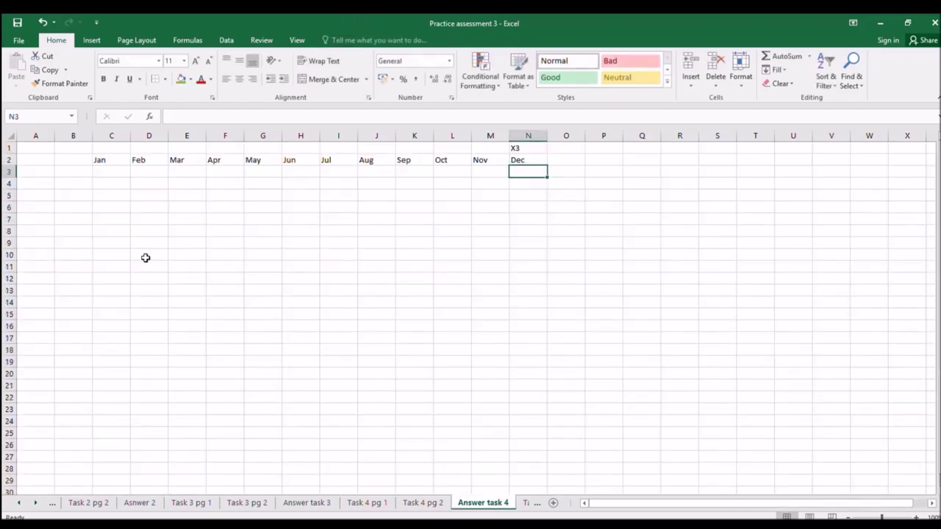
{"action": "left_click_drag", "start_coordinate": [120, 256], "coordinate": [235, 254]}
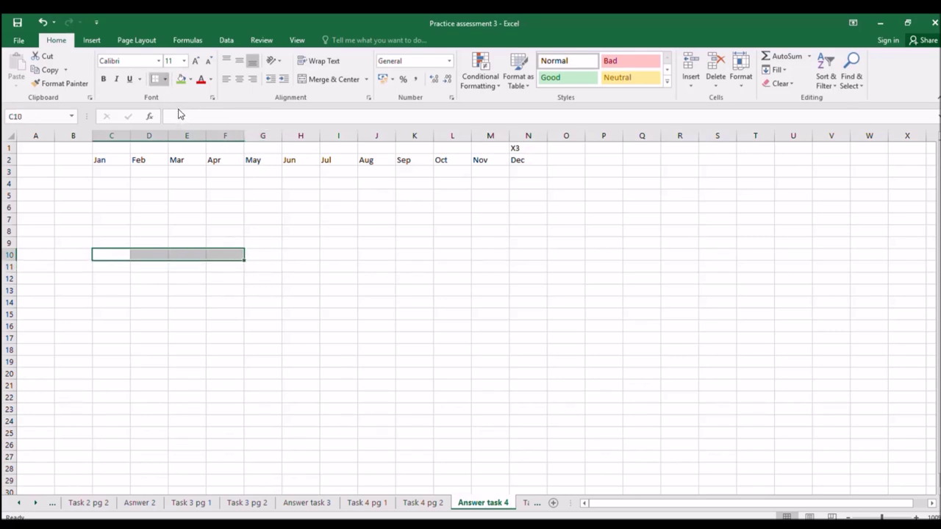
{"action": "left_click", "coordinate": [184, 313]}
{"action": "left_click_drag", "start_coordinate": [174, 269], "coordinate": [178, 321]}
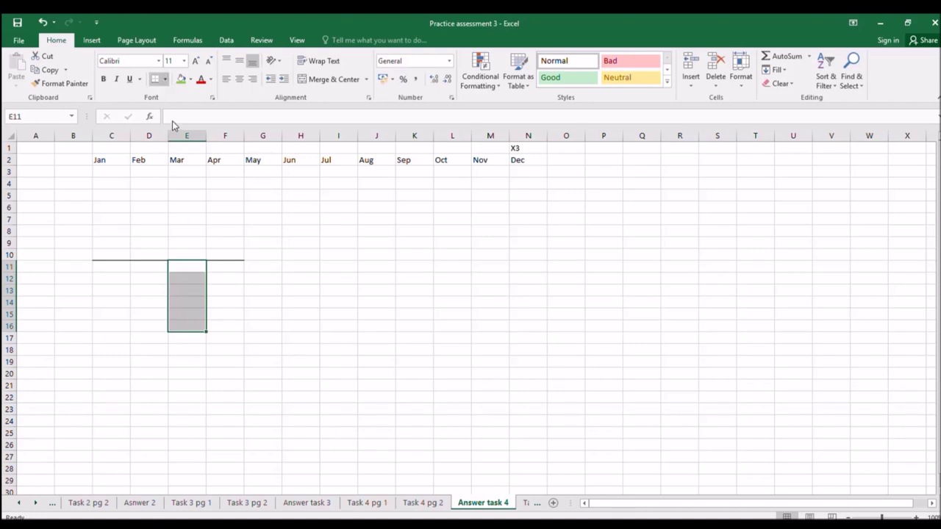
Step: Title the T-account "suspense" in D10 and enter the debit balance of 1772 from the Task 4 pg 1 question in D11
{"action": "left_click", "coordinate": [165, 255]}
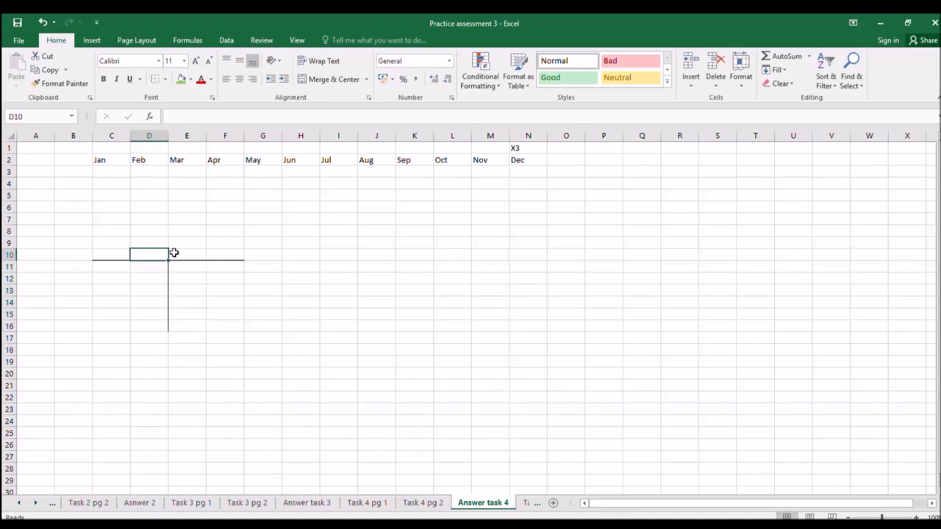
{"action": "type", "text": "suspense"}
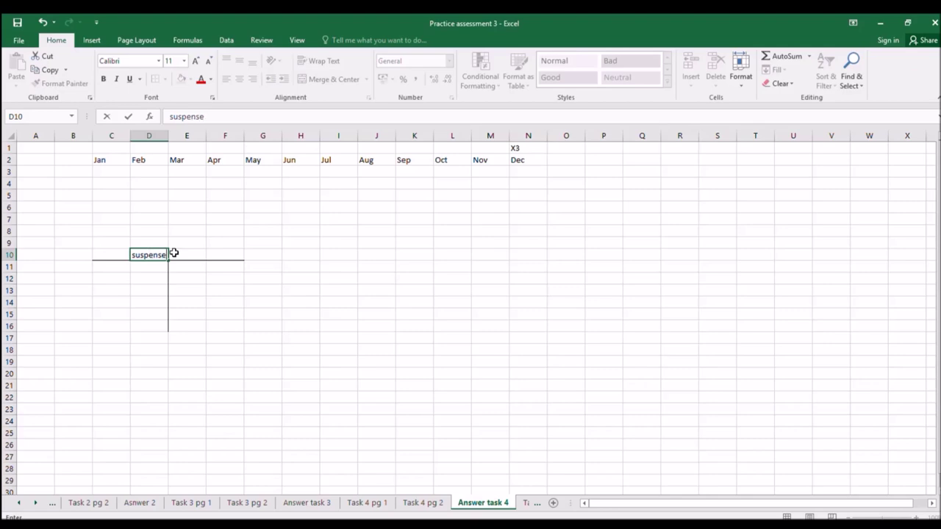
{"action": "key", "text": "Return"}
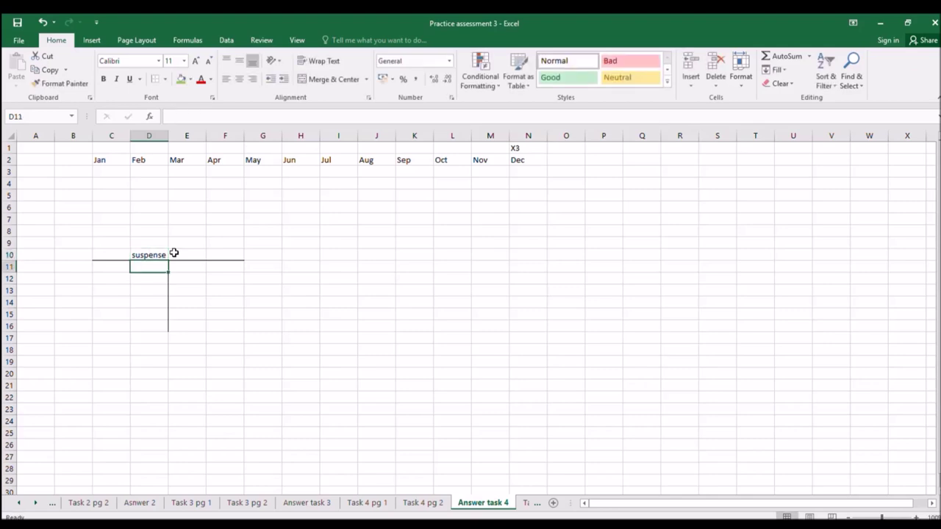
{"action": "left_click", "coordinate": [365, 503]}
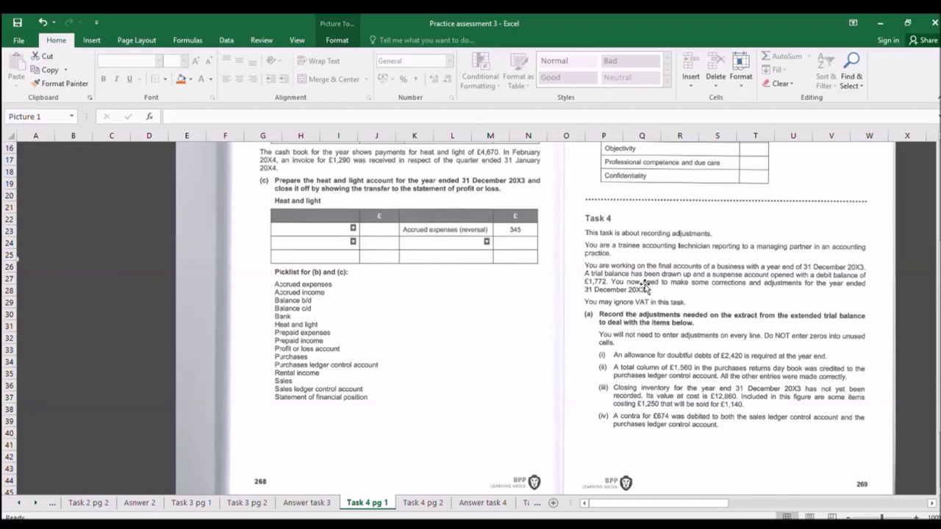
{"action": "left_click", "coordinate": [477, 503]}
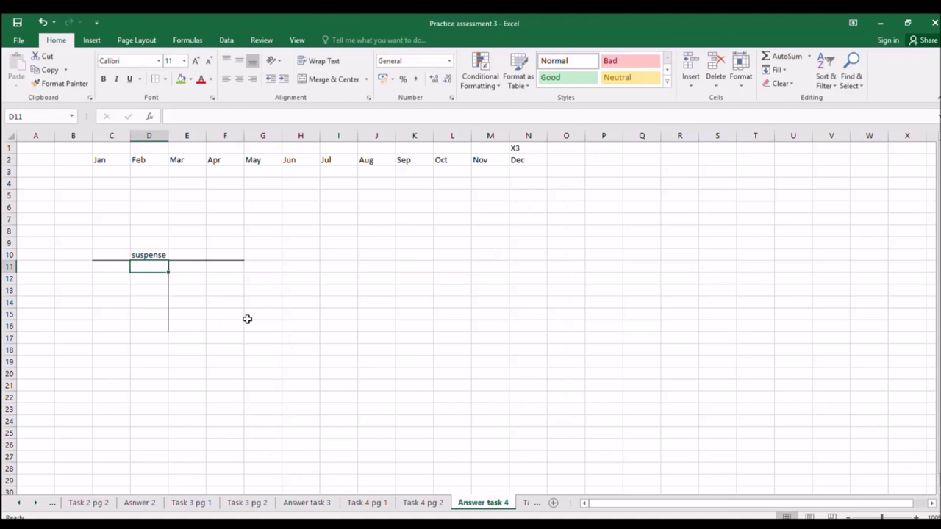
{"action": "type", "text": "177"}
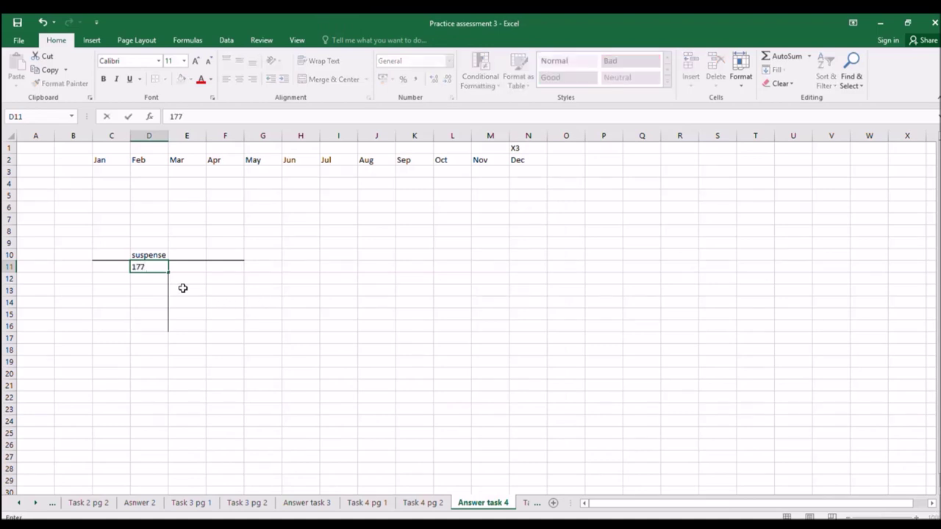
{"action": "type", "text": "2"}
{"action": "key", "text": "Return"}
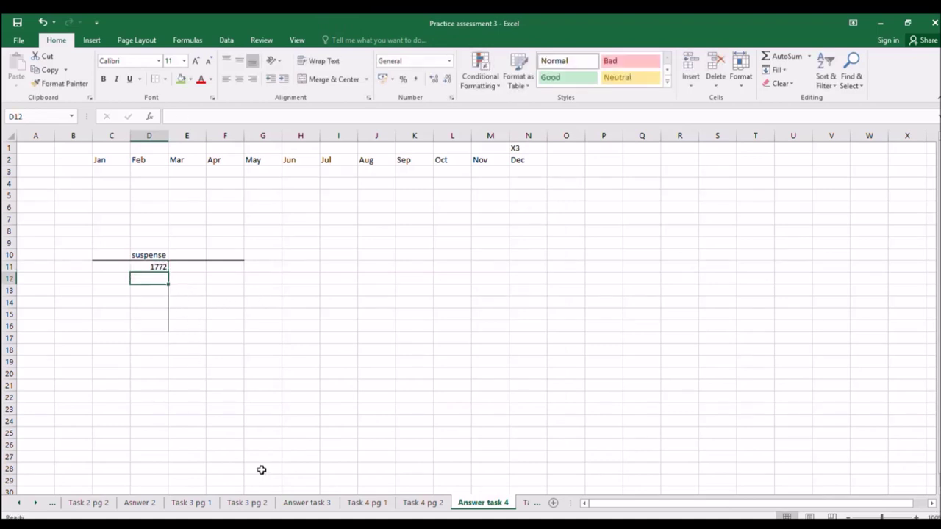
Step: Examine the Task 4 adjustment items on the Task 4 pg 1 sheet and the extended trial balance extract on Task 4 pg 2
{"action": "left_click", "coordinate": [360, 502]}
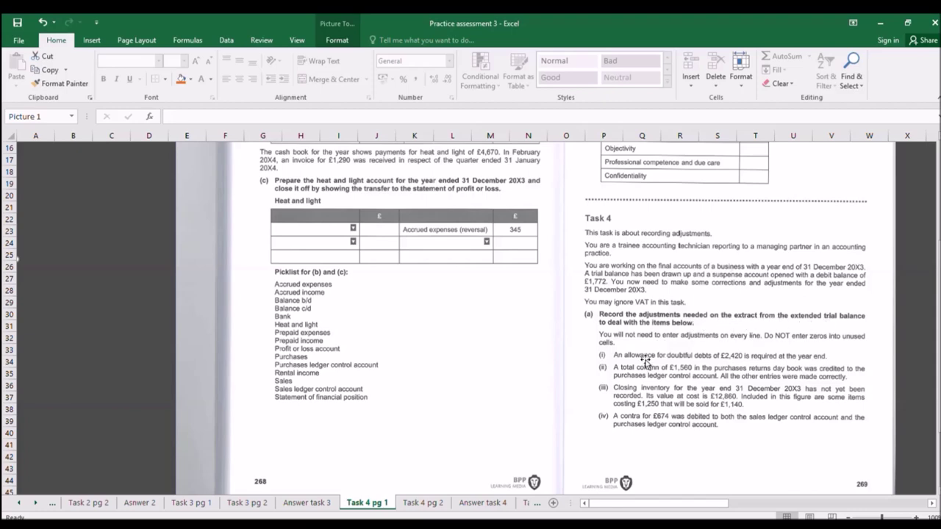
{"action": "scroll", "coordinate": [644, 362], "scroll_direction": "down", "scroll_amount": 1}
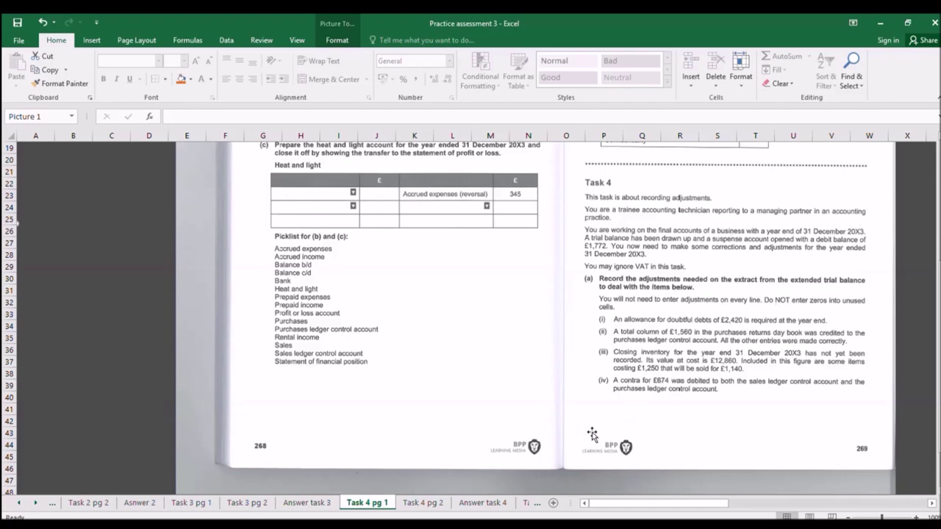
{"action": "left_click", "coordinate": [422, 502]}
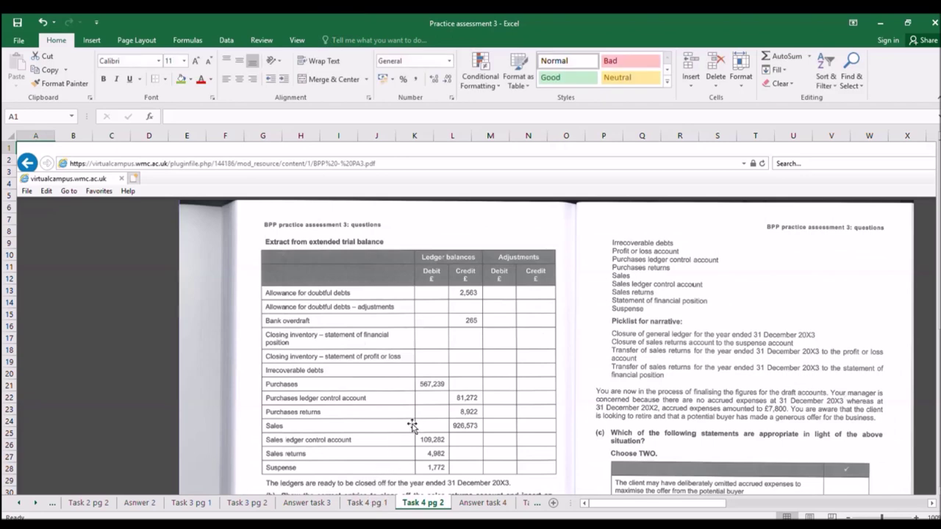
{"action": "scroll", "coordinate": [449, 382], "scroll_direction": "down", "scroll_amount": 1}
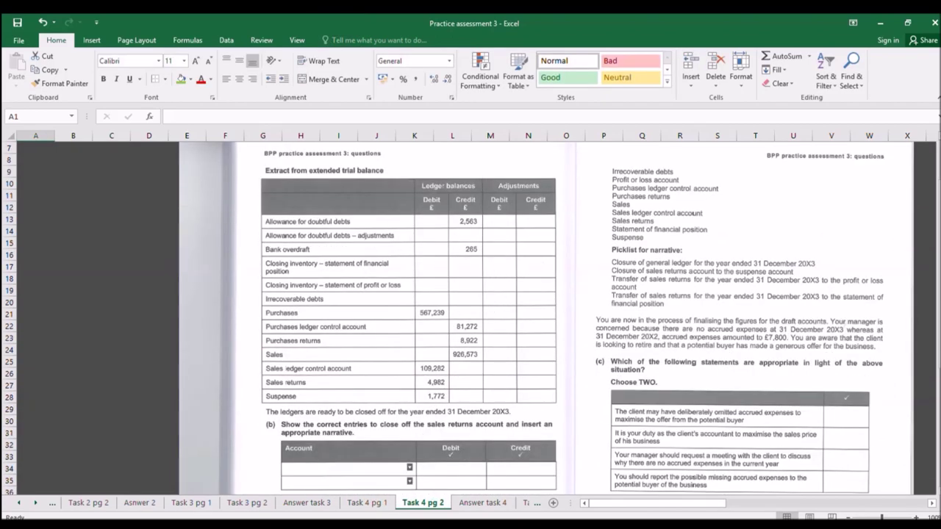
{"action": "left_click", "coordinate": [366, 502]}
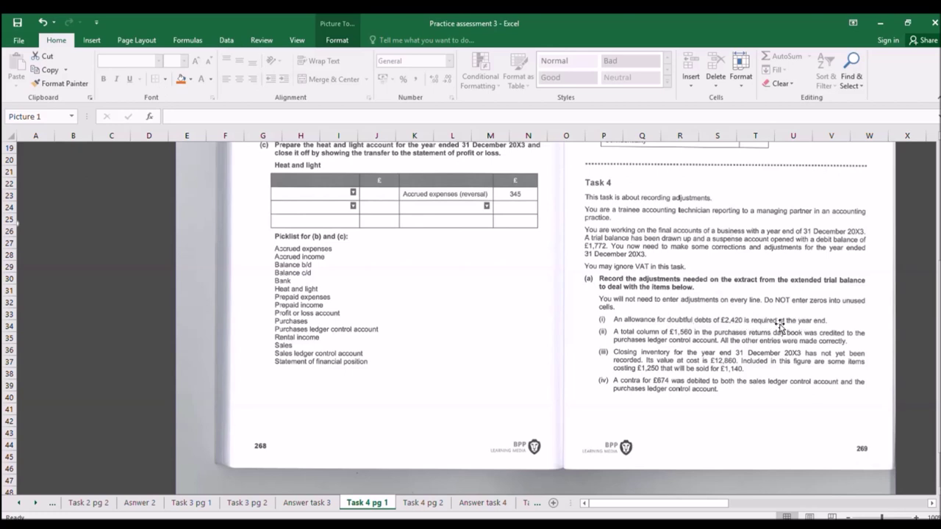
{"action": "left_click", "coordinate": [425, 504]}
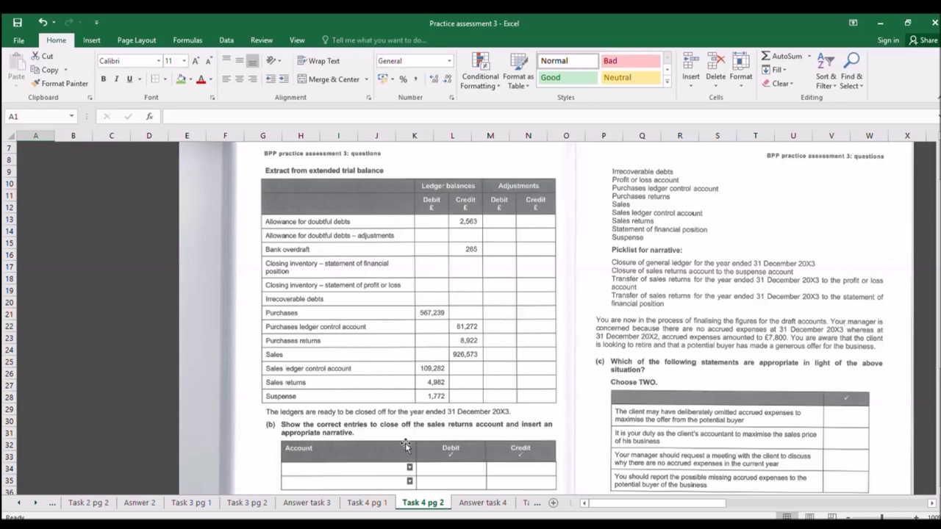
Step: Copy the suspense T-account to H10 on the Answer task 4 sheet and clear the title from the copy
{"action": "left_click", "coordinate": [463, 504]}
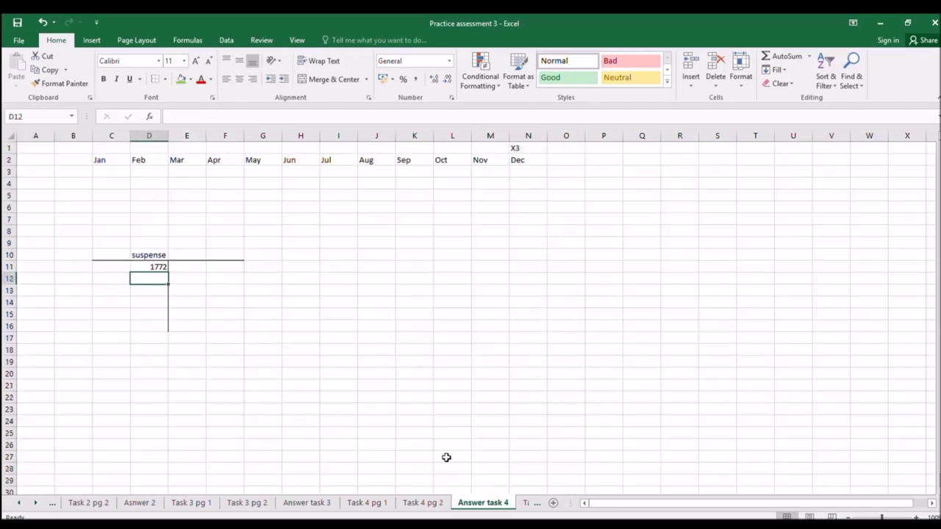
{"action": "left_click_drag", "start_coordinate": [111, 255], "coordinate": [225, 326]}
{"action": "key", "text": "ctrl+c"}
{"action": "left_click", "coordinate": [286, 255]}
{"action": "key", "text": "ctrl+v"}
{"action": "left_click", "coordinate": [330, 256]}
{"action": "key", "text": "Delete"}
Step: Copy the untitled T-account in H10:K17 to M10, C19 and H19 on the Answer task 4 sheet
{"action": "left_click", "coordinate": [304, 287]}
{"action": "left_click_drag", "start_coordinate": [304, 258], "coordinate": [405, 332]}
{"action": "key", "text": "ctrl+c"}
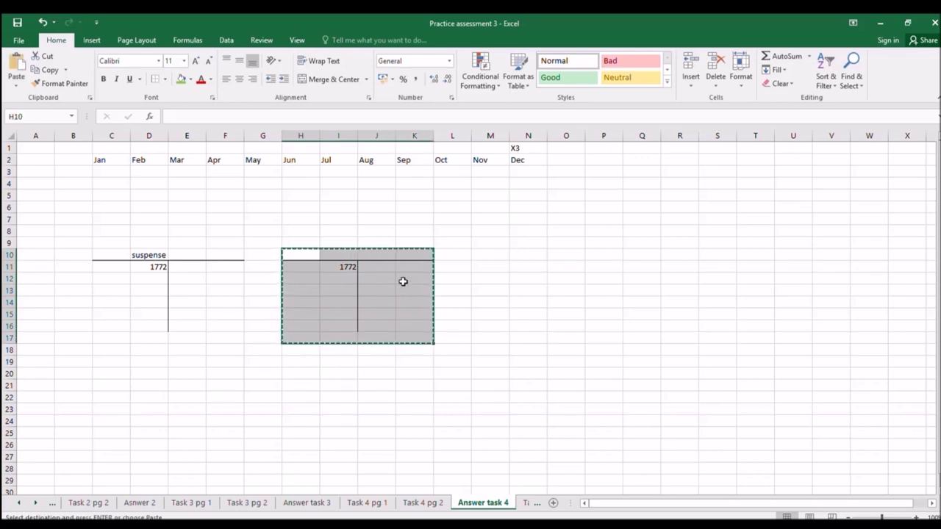
{"action": "left_click", "coordinate": [490, 255]}
{"action": "key", "text": "ctrl+v"}
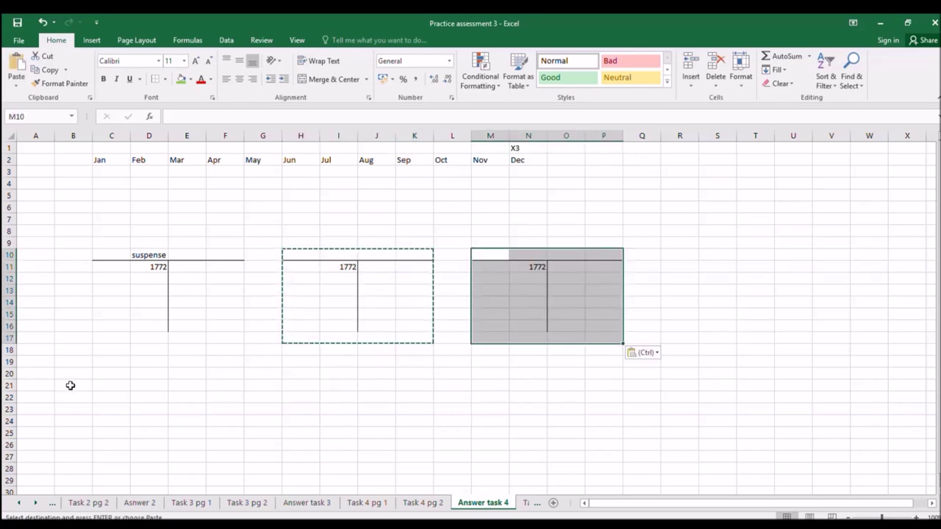
{"action": "left_click", "coordinate": [117, 357]}
{"action": "key", "text": "ctrl+v"}
{"action": "left_click", "coordinate": [298, 362]}
{"action": "key", "text": "ctrl+v"}
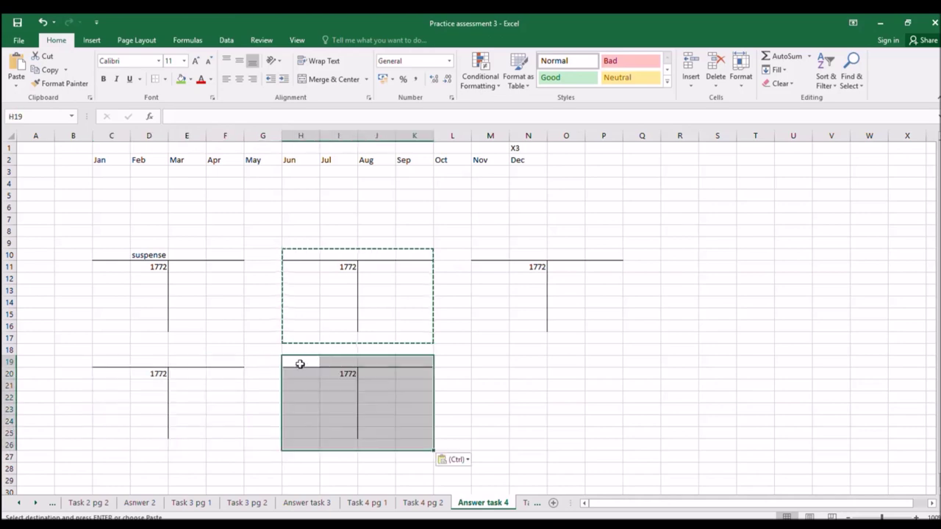
Step: Clear the 1772 entries from all the copied T-accounts, leaving only the suspense account's balance
{"action": "left_click_drag", "start_coordinate": [318, 276], "coordinate": [452, 357]}
{"action": "left_click_drag", "start_coordinate": [304, 243], "coordinate": [729, 399]}
{"action": "key", "text": "Delete"}
{"action": "left_click_drag", "start_coordinate": [154, 268], "coordinate": [338, 409]}
{"action": "scroll", "coordinate": [439, 366], "scroll_direction": "up", "scroll_amount": 2}
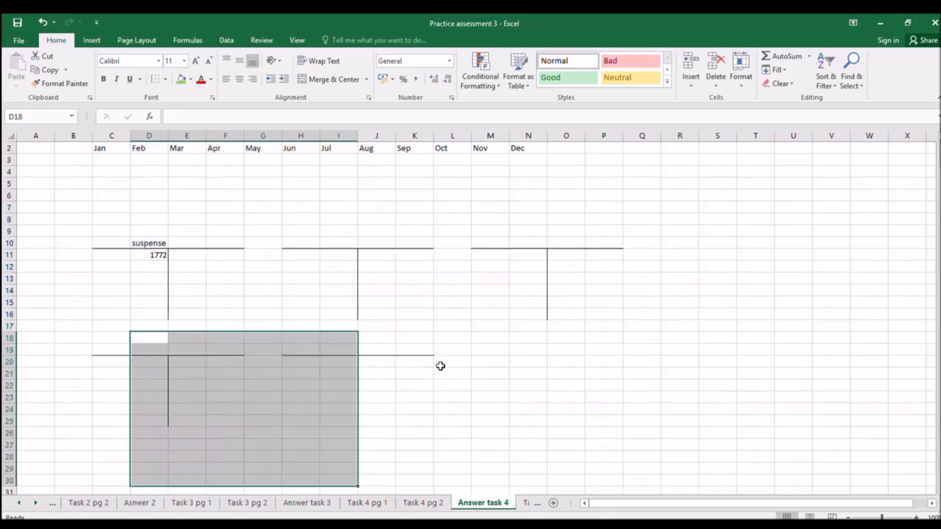
Step: Copy the blank T-accounts in H10:O17 to H19 and M10 to add further accounts in both rows
{"action": "left_click_drag", "start_coordinate": [297, 244], "coordinate": [573, 331]}
{"action": "key", "text": "ctrl+c"}
{"action": "left_click", "coordinate": [292, 349]}
{"action": "key", "text": "ctrl+v"}
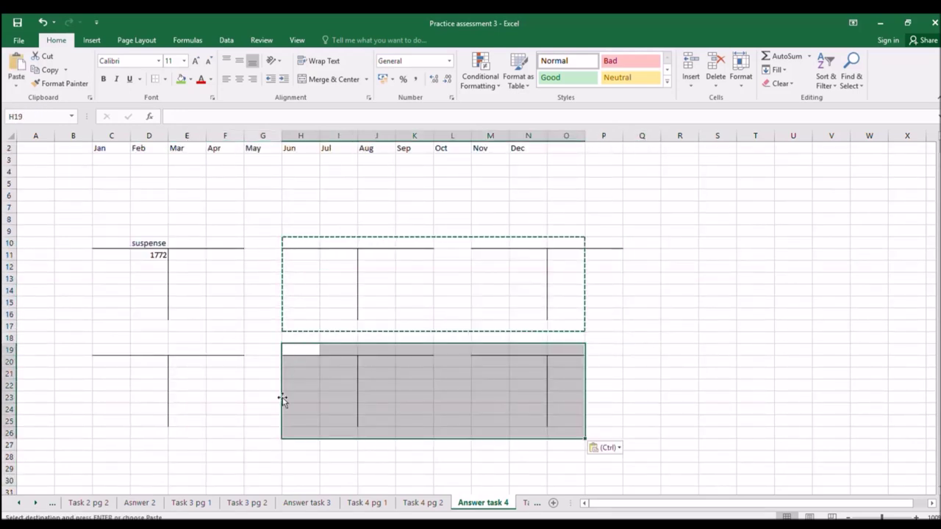
{"action": "left_click", "coordinate": [500, 243]}
{"action": "key", "text": "Return"}
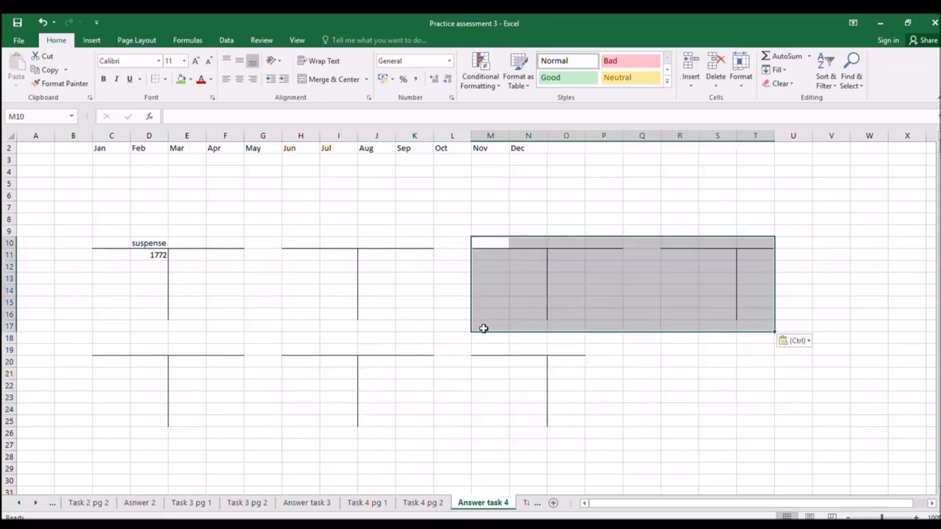
{"action": "left_click", "coordinate": [487, 354]}
{"action": "left_click", "coordinate": [444, 405]}
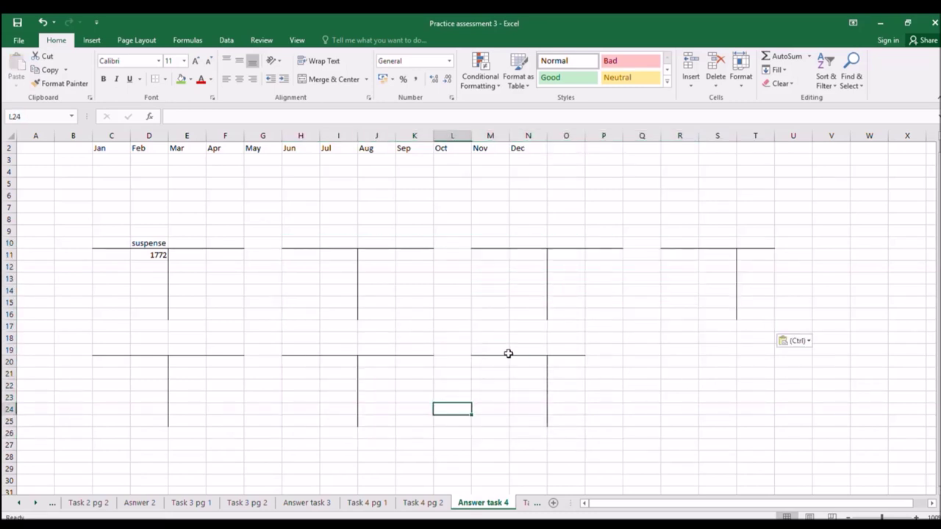
Step: Title the T-account "Doubtful debt allowance" in I10 and enter the credit balance of 2563 from Task 4 pg 2 in K11
{"action": "left_click", "coordinate": [314, 243]}
{"action": "left_click", "coordinate": [340, 248]}
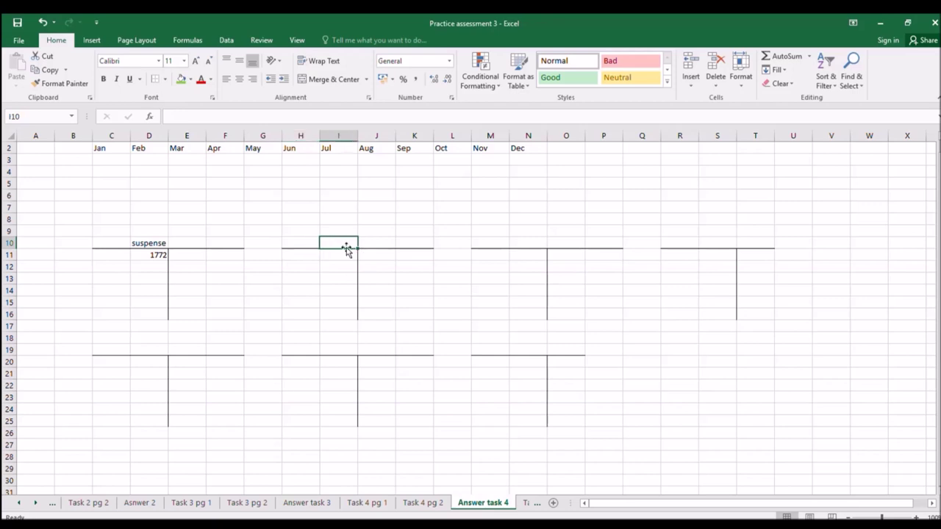
{"action": "type", "text": "Double"}
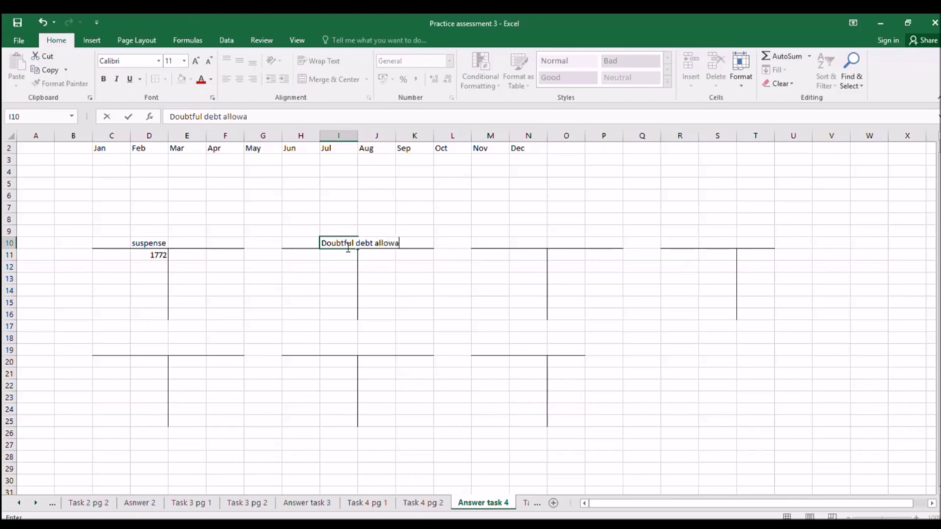
{"action": "key", "text": "Return"}
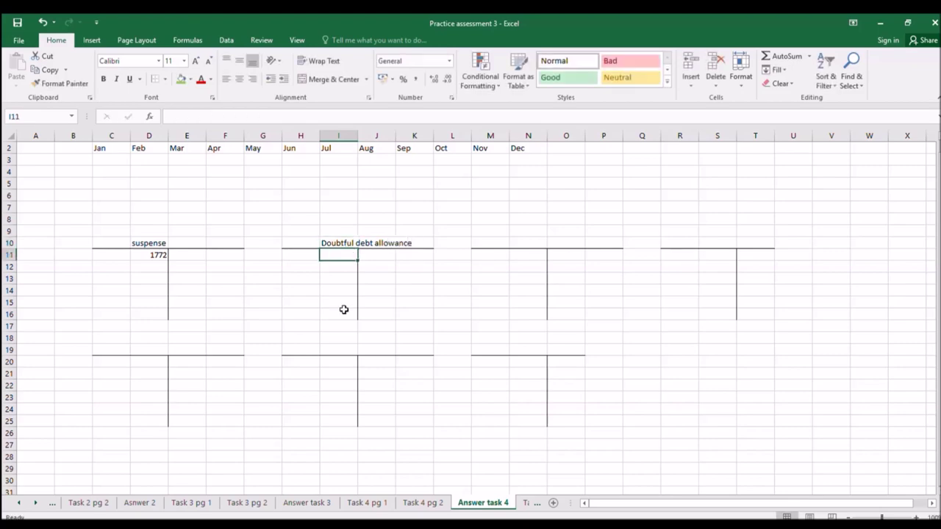
{"action": "left_click", "coordinate": [410, 502]}
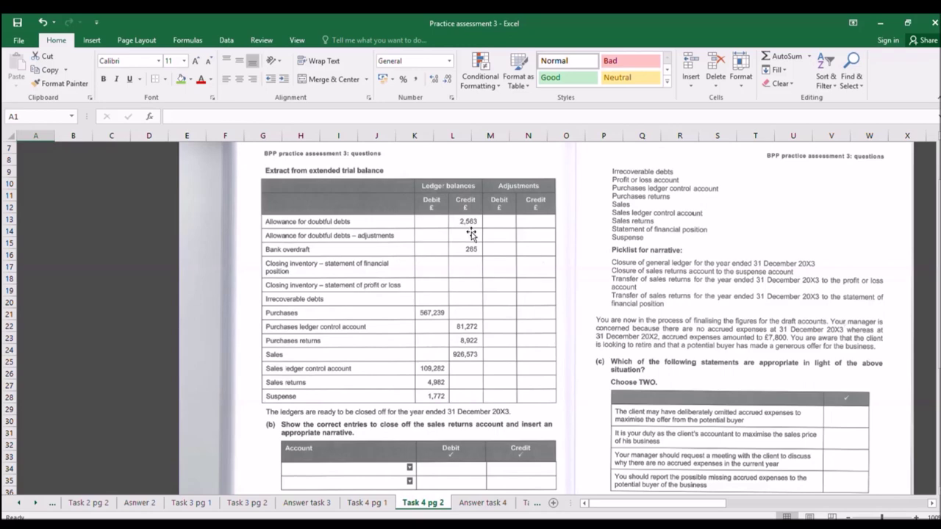
{"action": "left_click", "coordinate": [480, 504]}
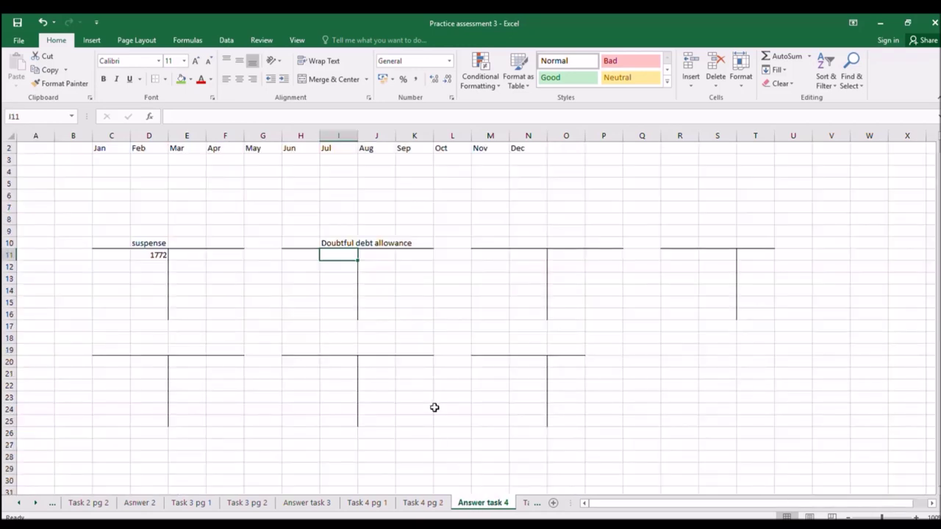
{"action": "left_click", "coordinate": [419, 257]}
{"action": "type", "text": "2"}
{"action": "left_click", "coordinate": [412, 277]}
Step: Enter the required year-end allowance of 2420 from Task 4 pg 1 in I15 and label it "cd" in H15
{"action": "left_click", "coordinate": [373, 504]}
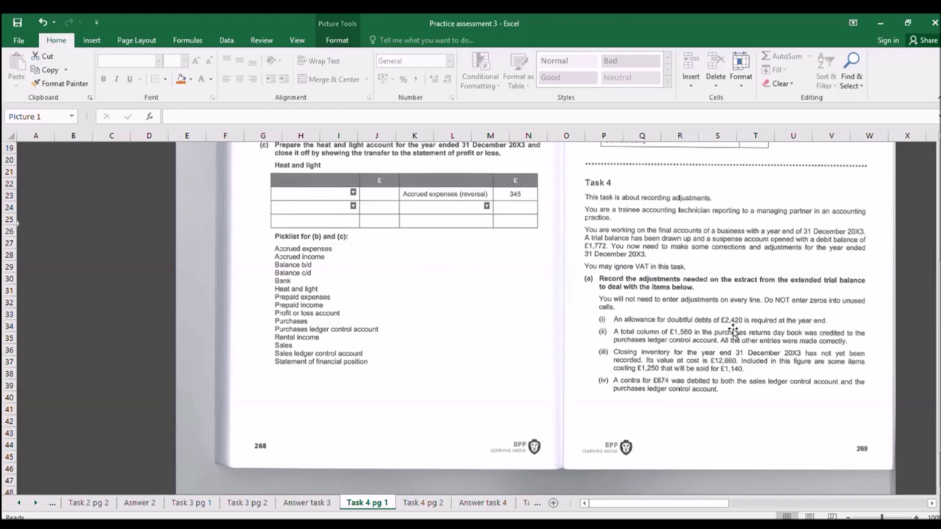
{"action": "left_click", "coordinate": [433, 504]}
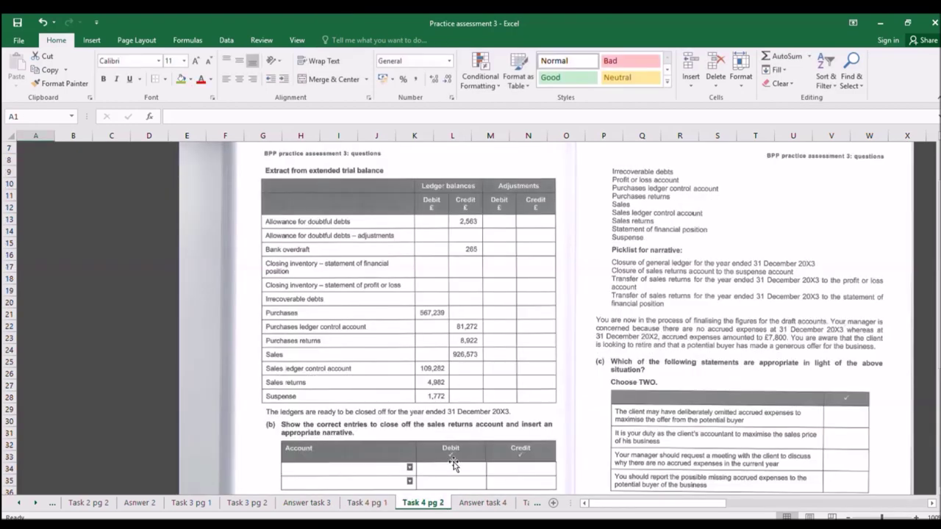
{"action": "left_click", "coordinate": [482, 503]}
{"action": "left_click", "coordinate": [371, 266]}
{"action": "left_click", "coordinate": [339, 266]}
{"action": "left_click", "coordinate": [338, 306]}
{"action": "type", "text": "2420"}
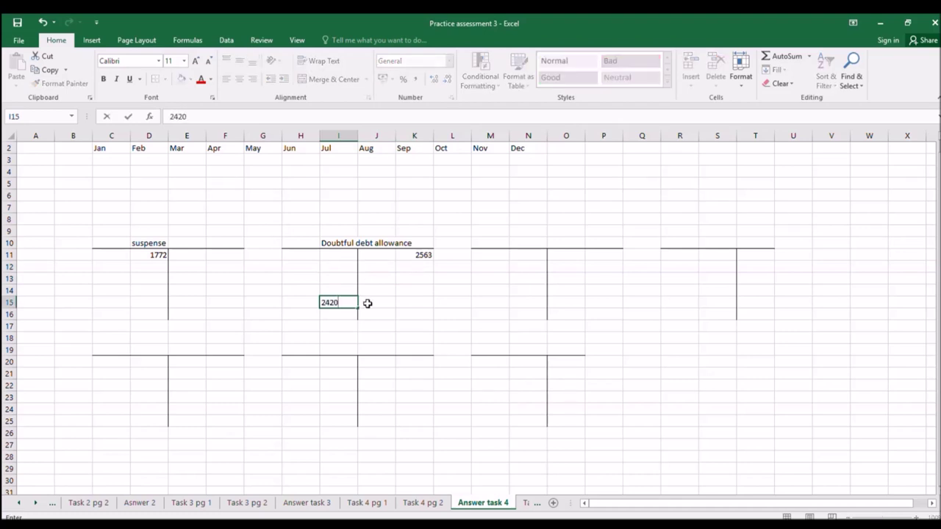
{"action": "key", "text": "Left"}
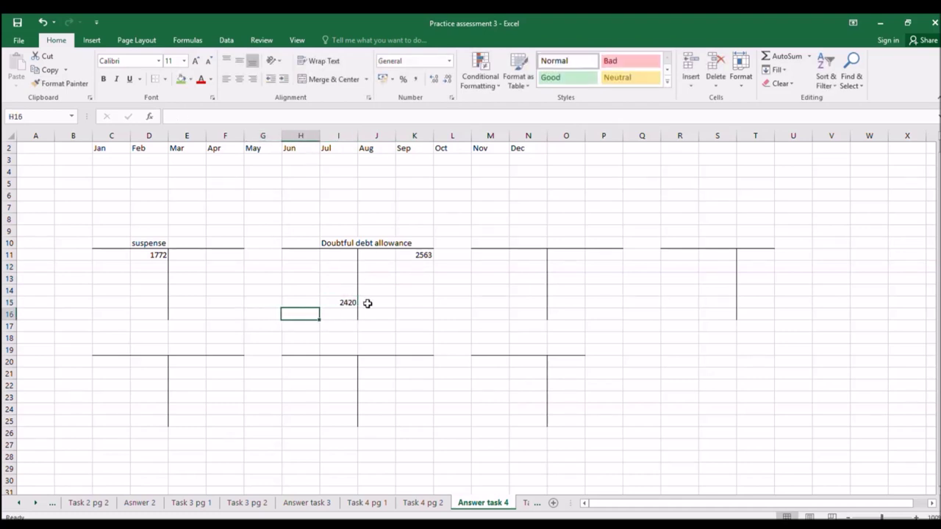
{"action": "type", "text": "cd"}
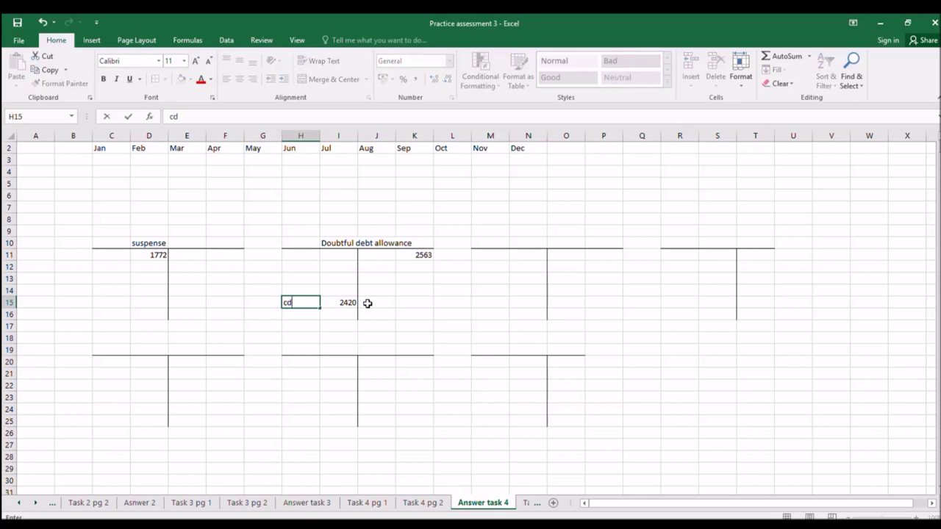
{"action": "key", "text": "Return"}
Step: Label the 2563 opening balance in the Doubtful debt allowance account "bd" in J11
{"action": "key", "text": "Up"}
{"action": "key", "text": "Up"}
{"action": "key", "text": "Up"}
{"action": "key", "text": "Up"}
{"action": "key", "text": "Up"}
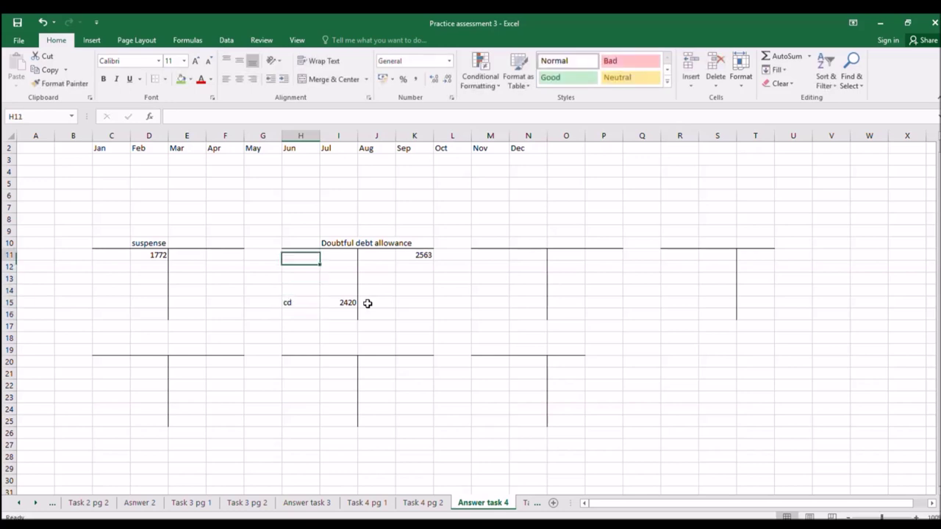
{"action": "key", "text": "Right"}
{"action": "key", "text": "Right"}
{"action": "type", "text": "b"}
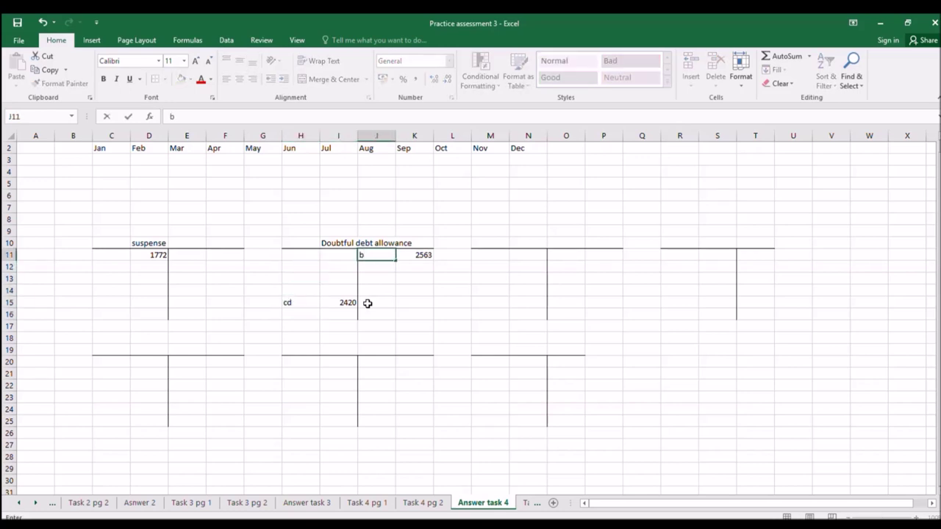
{"action": "key", "text": "Return"}
Step: Calculate the balancing debit in I13 by subtracting the carried-down allowance in I15 from the balance in K11
{"action": "key", "text": "Down"}
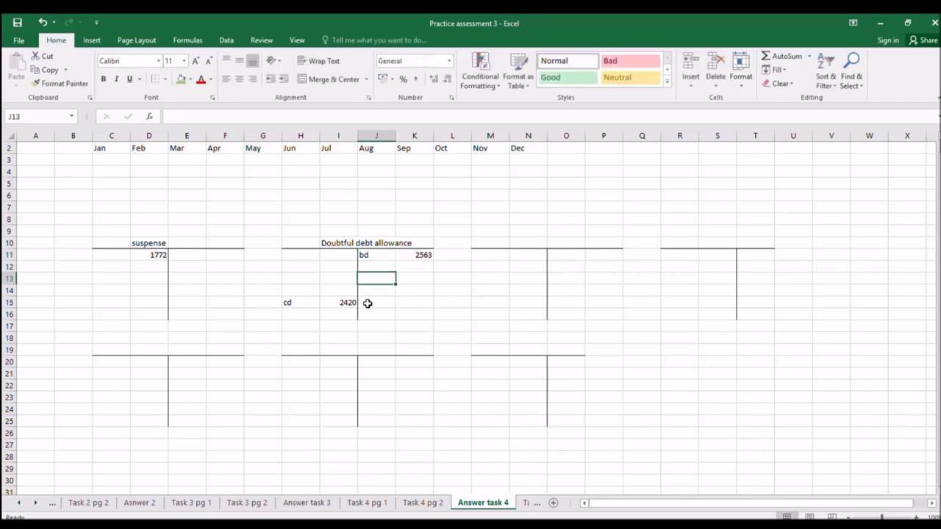
{"action": "key", "text": "Left"}
{"action": "type", "text": "="}
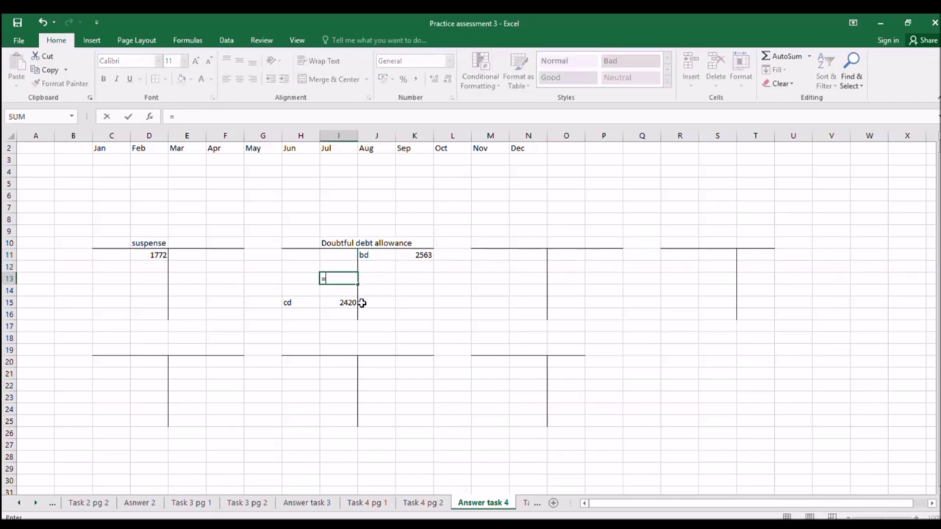
{"action": "left_click", "coordinate": [344, 302]}
{"action": "left_click", "coordinate": [424, 256]}
{"action": "type", "text": "-"}
{"action": "left_click", "coordinate": [344, 302]}
{"action": "key", "text": "Return"}
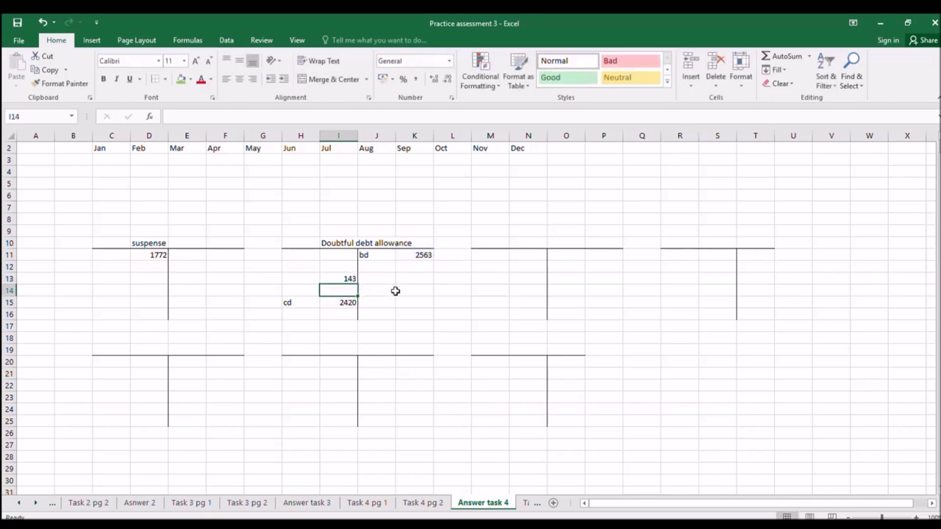
Step: Title the T-account in N10 "Doubtful debts P&L"
{"action": "left_click", "coordinate": [527, 243]}
{"action": "type", "text": "De"}
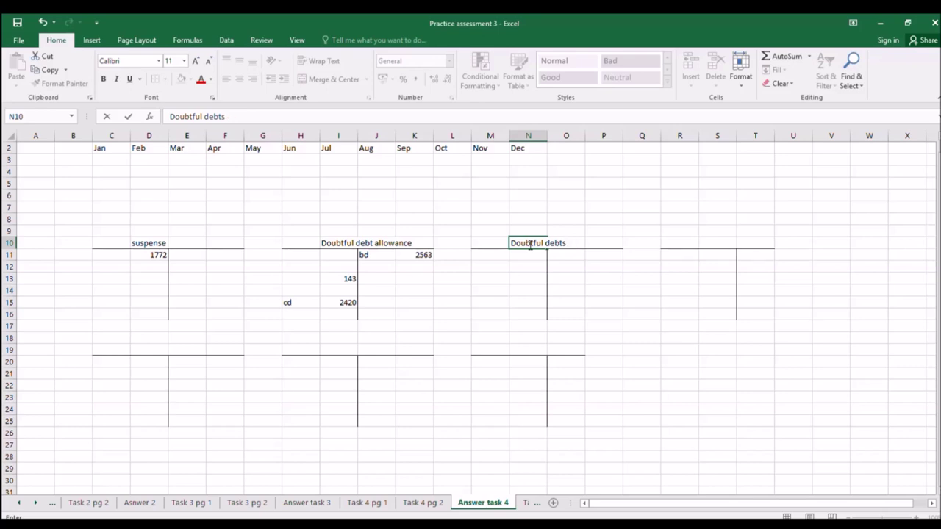
{"action": "key", "text": "Return"}
{"action": "key", "text": "Return"}
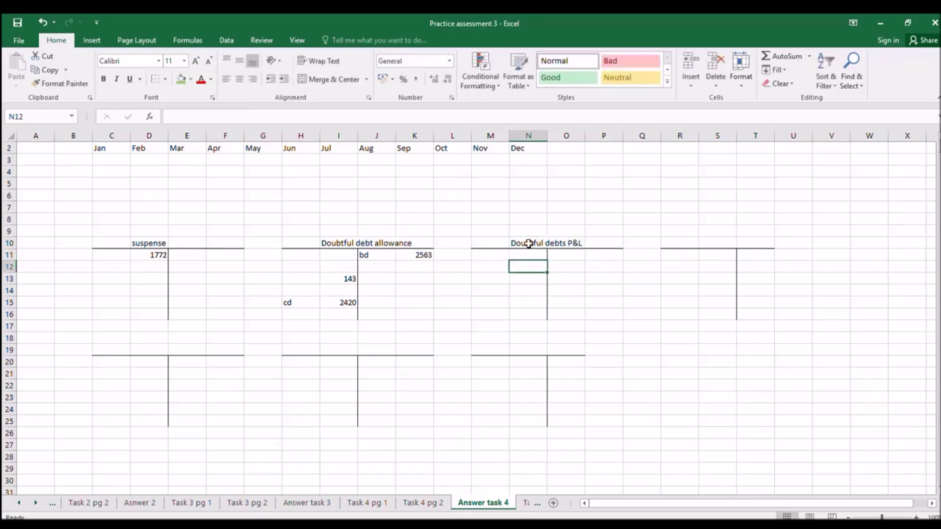
Step: Link P11, the credit side of the Doubtful debts P&L account, to the allowance adjustment in I13
{"action": "key", "text": "Left"}
{"action": "key", "text": "Left"}
{"action": "key", "text": "Left"}
{"action": "key", "text": "Left"}
{"action": "key", "text": "Left"}
{"action": "key", "text": "Down"}
{"action": "key", "text": "Right"}
{"action": "key", "text": "Right"}
{"action": "key", "text": "Right"}
{"action": "key", "text": "Right"}
{"action": "key", "text": "Right"}
{"action": "key", "text": "Right"}
{"action": "key", "text": "Right"}
{"action": "key", "text": "Right"}
{"action": "key", "text": "Up"}
{"action": "key", "text": "Up"}
{"action": "key", "text": "Left"}
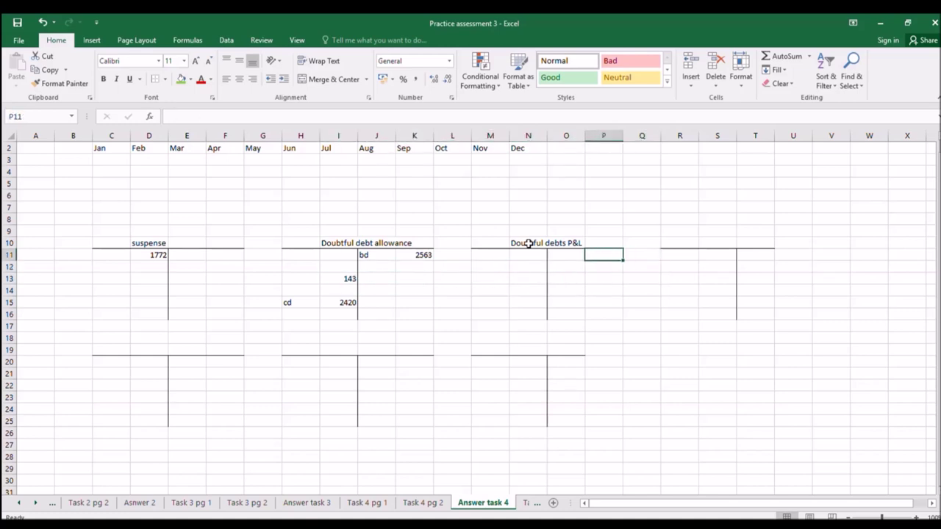
{"action": "type", "text": "="}
{"action": "key", "text": "Left"}
{"action": "key", "text": "Left"}
{"action": "key", "text": "Left"}
{"action": "key", "text": "Left"}
{"action": "key", "text": "Left"}
{"action": "key", "text": "Left"}
{"action": "key", "text": "Down"}
{"action": "key", "text": "Down"}
{"action": "key", "text": "Left"}
{"action": "key", "text": "Left"}
{"action": "key", "text": "Right"}
{"action": "key", "text": "Return"}
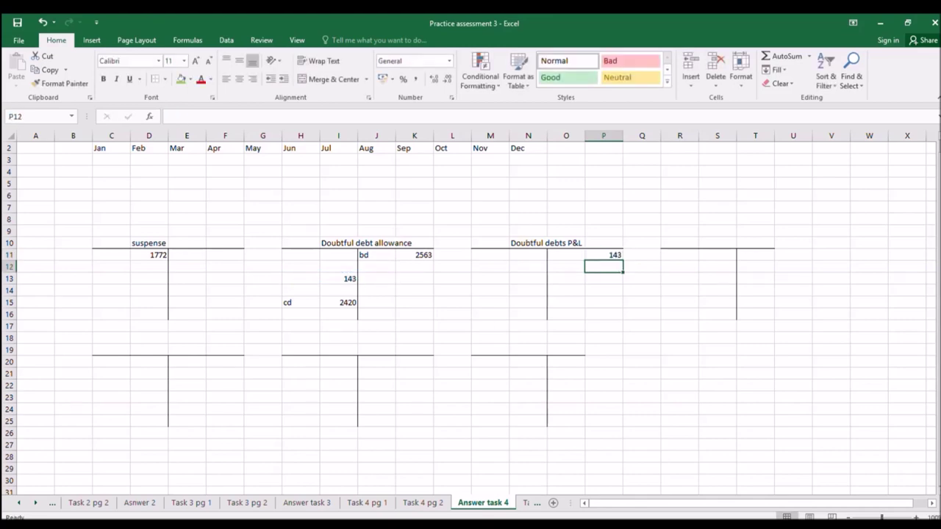
Step: Add a text box with 143 in the debit adjustments cell for Allowance for doubtful debts on Task 4 pg 2
{"action": "left_click", "coordinate": [370, 501]}
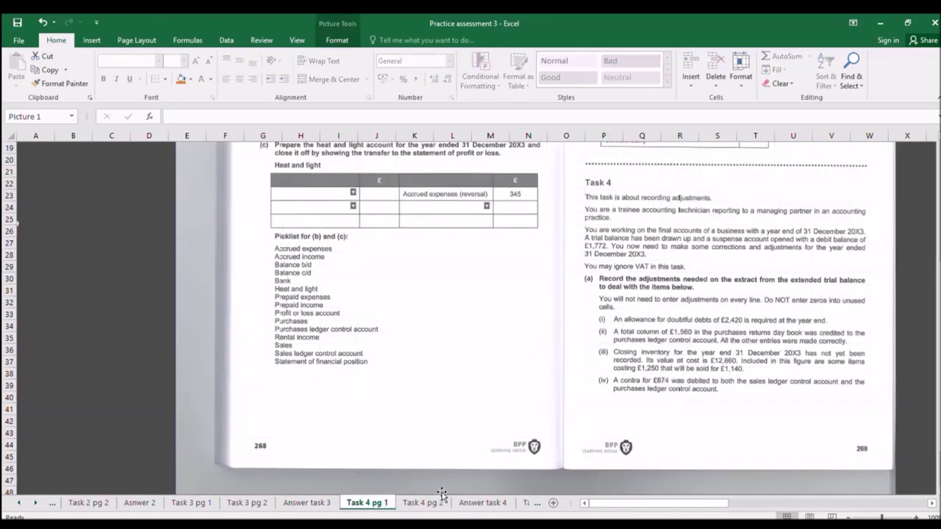
{"action": "left_click", "coordinate": [440, 502]}
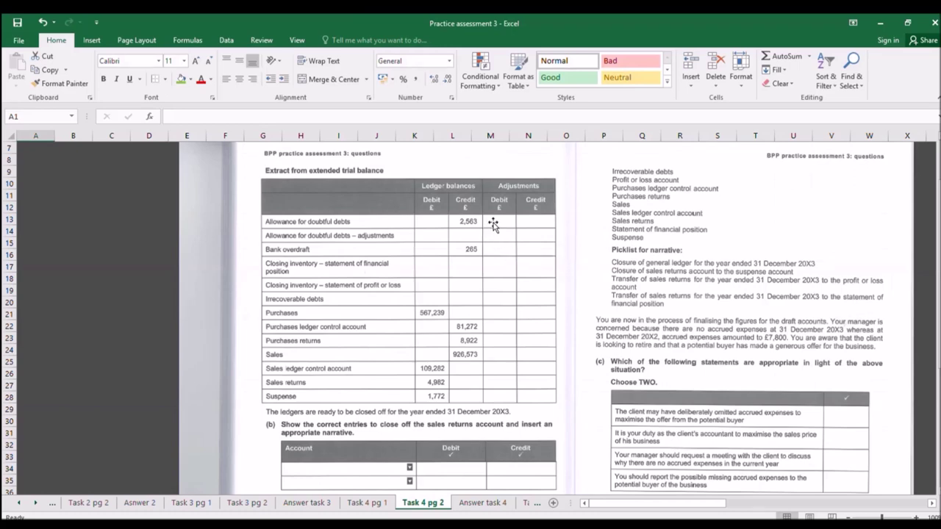
{"action": "left_click", "coordinate": [93, 40]}
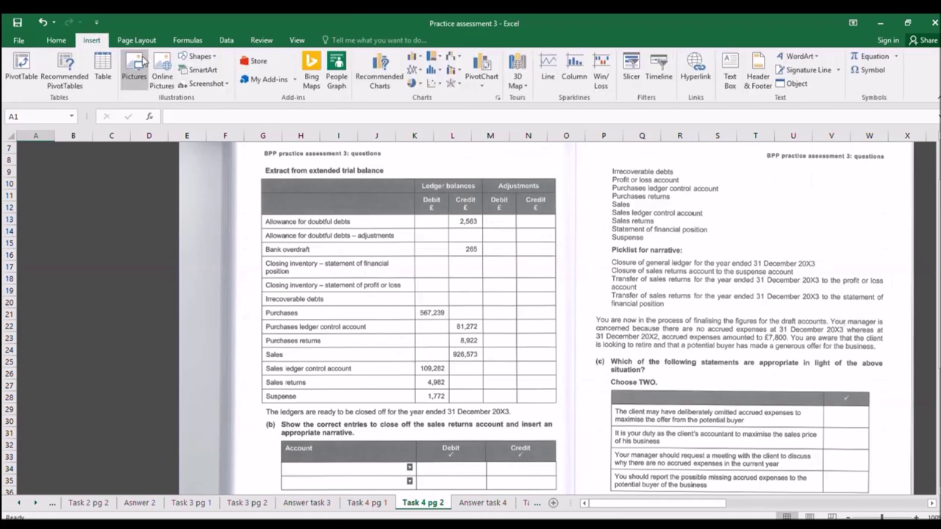
{"action": "left_click", "coordinate": [729, 72]}
{"action": "left_click_drag", "start_coordinate": [490, 221], "coordinate": [518, 228]}
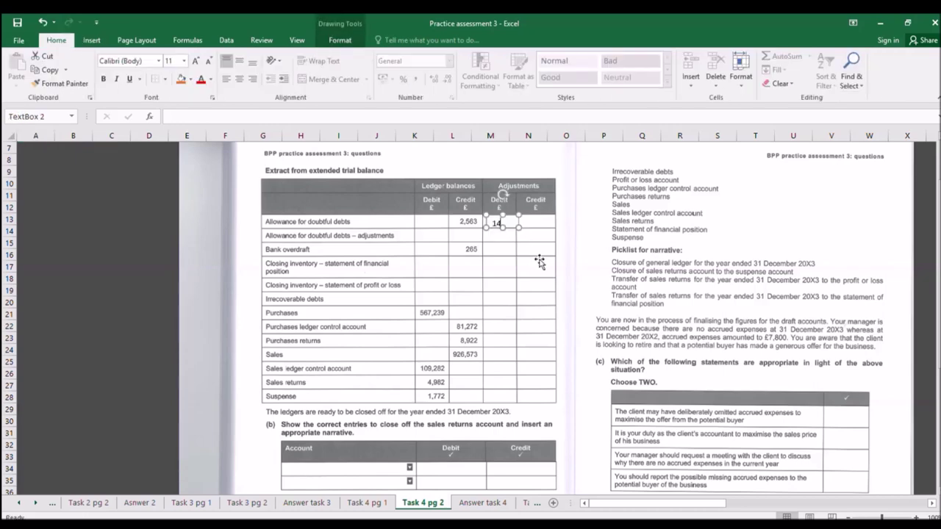
{"action": "left_click", "coordinate": [535, 263]}
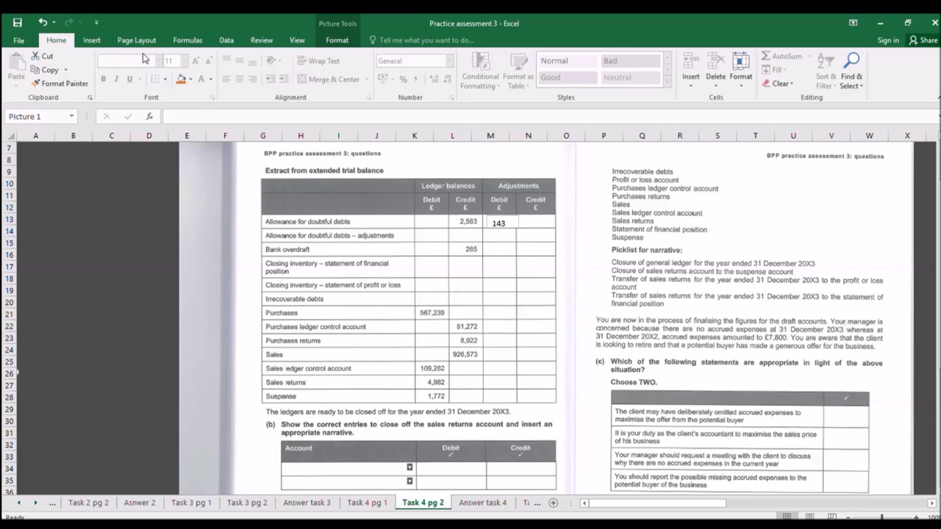
Step: Add a text box with 143 in the credit adjustments cell for Allowance for doubtful debts – adjustments
{"action": "left_click", "coordinate": [91, 40]}
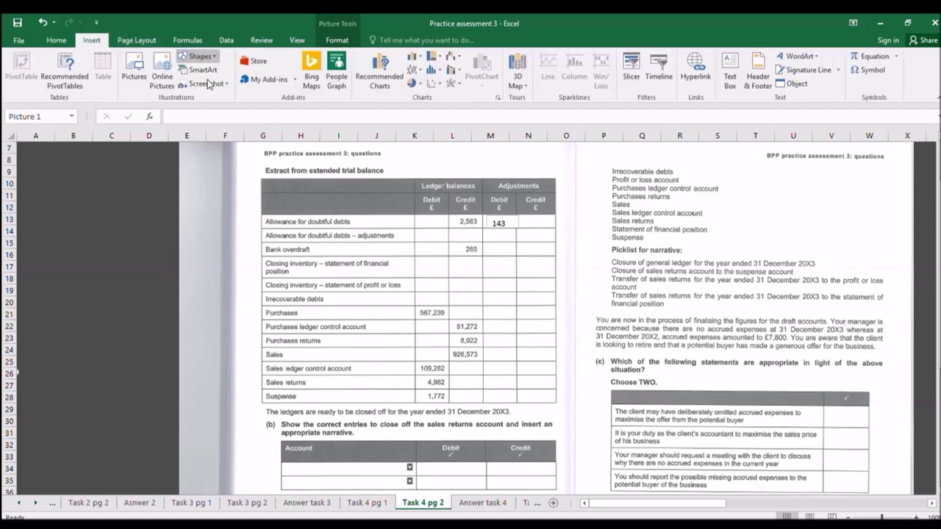
{"action": "left_click", "coordinate": [729, 74]}
{"action": "left_click_drag", "start_coordinate": [520, 228], "coordinate": [556, 244]}
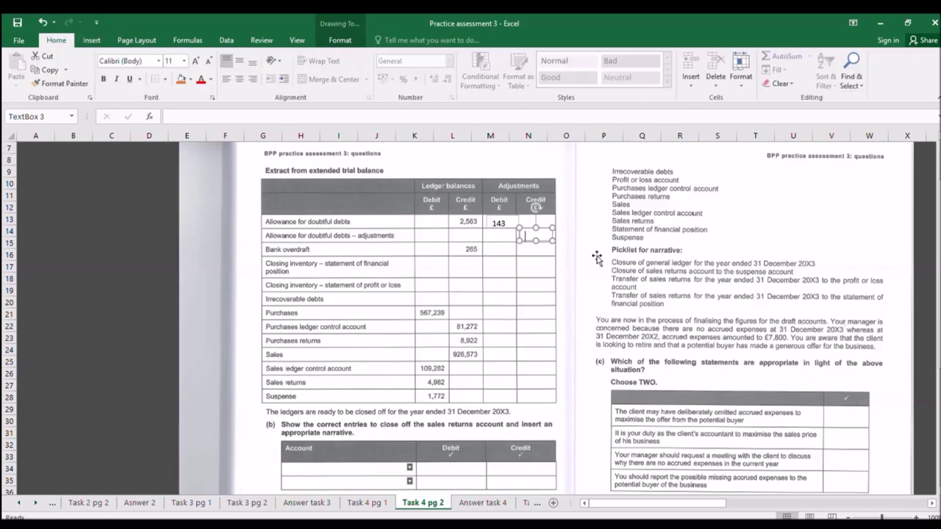
{"action": "left_click", "coordinate": [518, 291]}
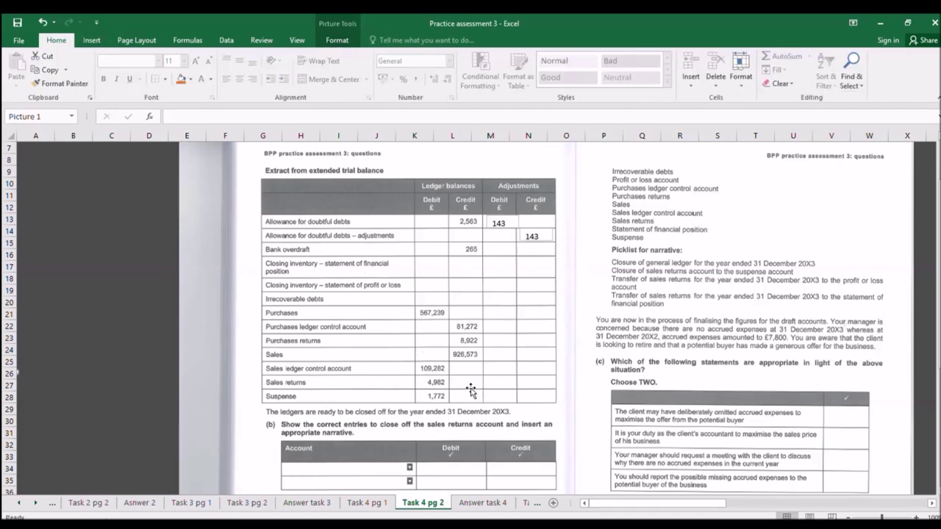
Step: Check adjustment (ii) on Task 4 pg 1 and title the T-account in D19 of Answer task 4 "Purchase returns"
{"action": "scroll", "coordinate": [421, 438], "scroll_direction": "up", "scroll_amount": 1}
{"action": "left_click", "coordinate": [367, 503]}
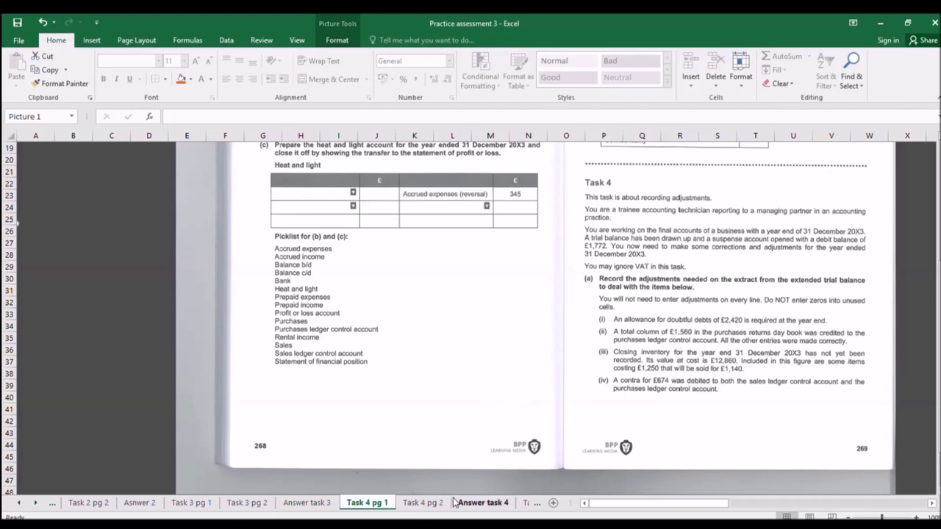
{"action": "left_click", "coordinate": [482, 502]}
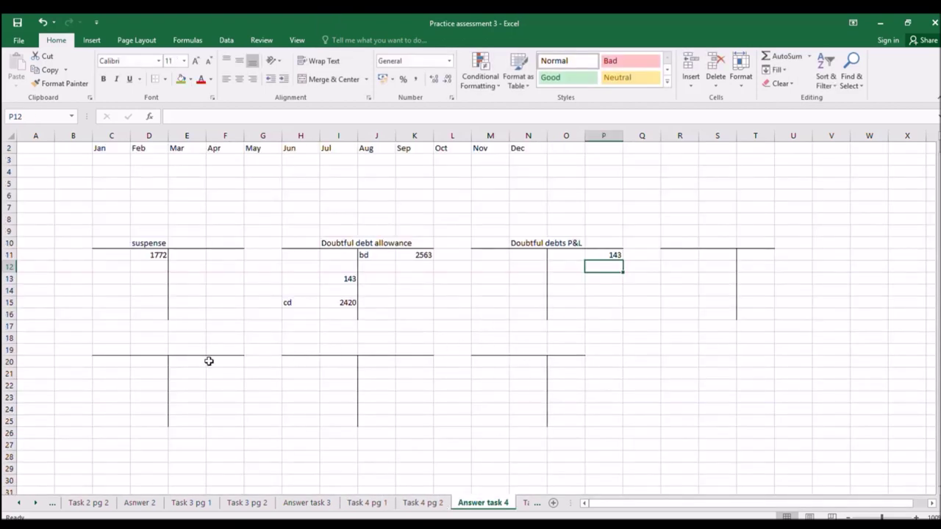
{"action": "left_click", "coordinate": [367, 502]}
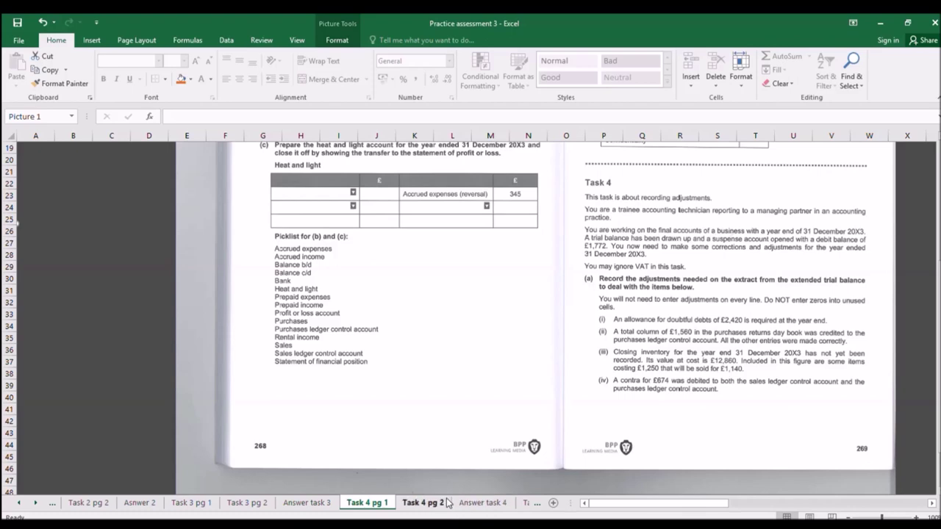
{"action": "left_click", "coordinate": [485, 502]}
{"action": "left_click", "coordinate": [152, 345]}
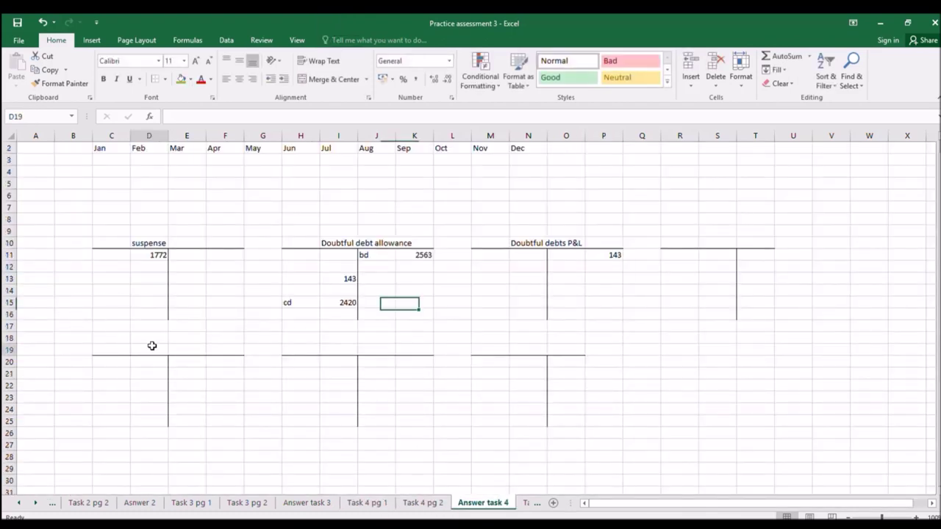
{"action": "type", "text": "Purchase return"}
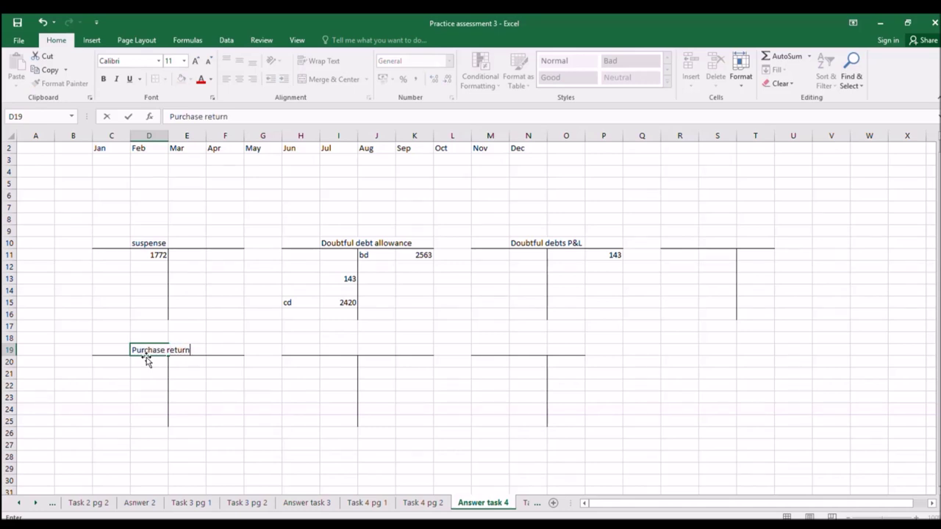
{"action": "key", "text": "Tab"}
Step: Title the T-account in I19 "PLCA"
{"action": "key", "text": "Tab"}
{"action": "key", "text": "Tab"}
{"action": "key", "text": "Tab"}
{"action": "key", "text": "Tab"}
{"action": "type", "text": "PLCA"}
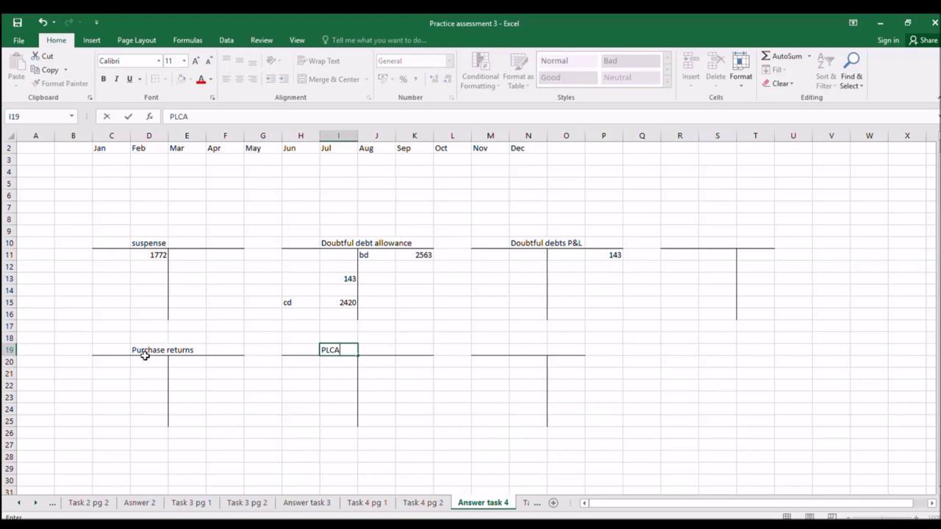
{"action": "key", "text": "Return"}
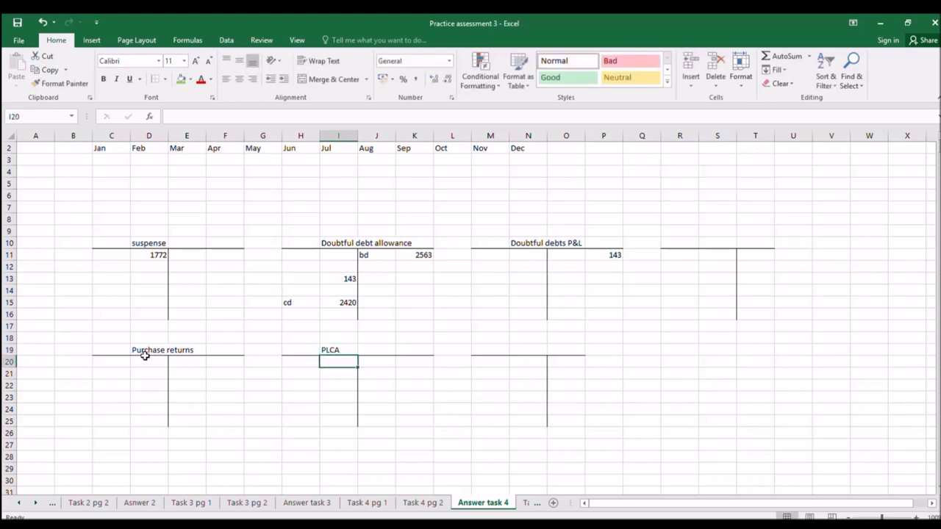
Step: Check adjustment (ii) on Task 4 pg 1 again and enter 1560 in K20, the credit side of the PLCA account
{"action": "left_click", "coordinate": [366, 503]}
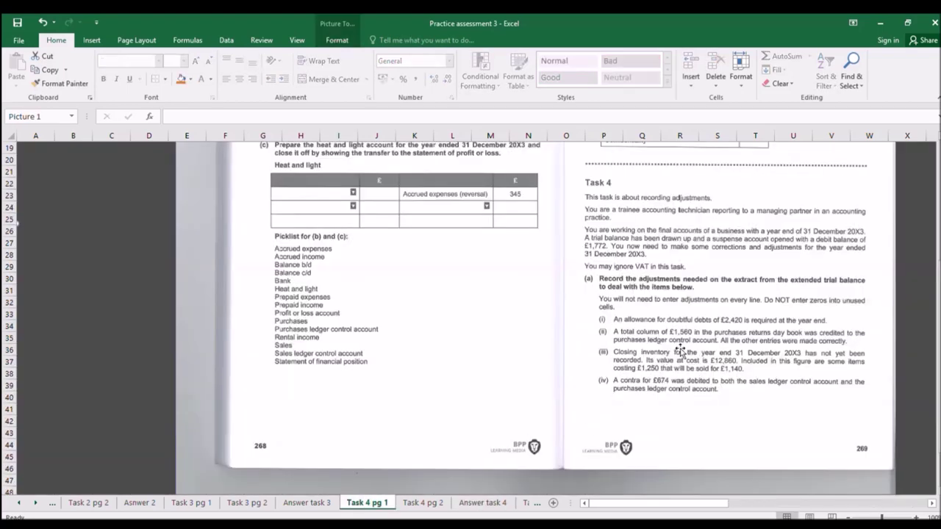
{"action": "left_click", "coordinate": [480, 502]}
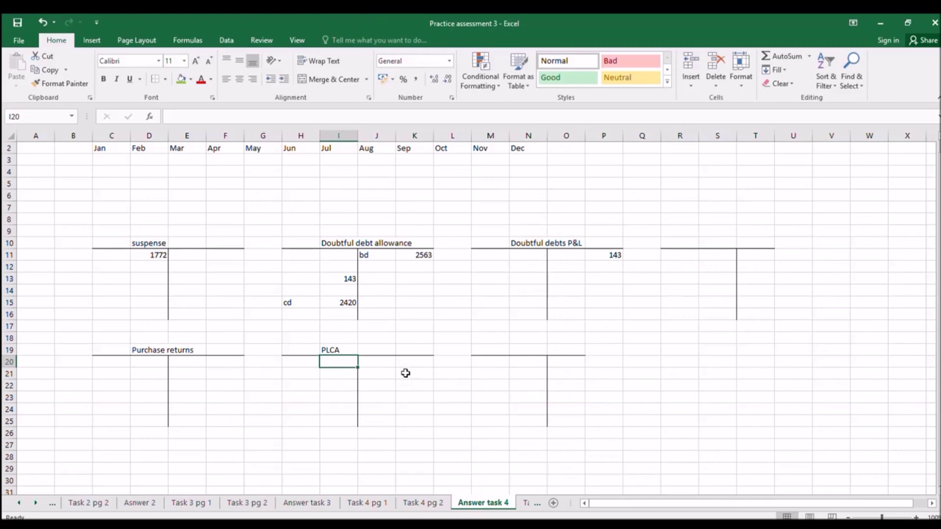
{"action": "left_click", "coordinate": [367, 503]}
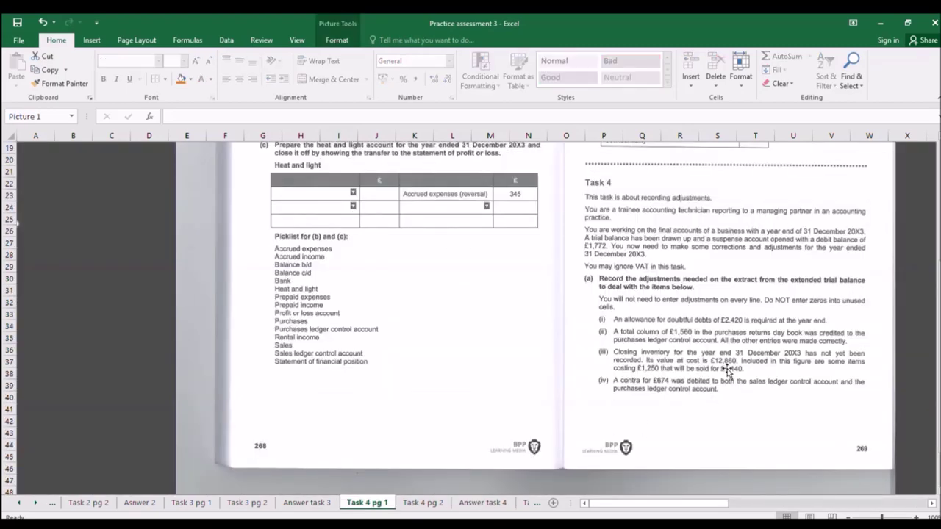
{"action": "left_click", "coordinate": [482, 503]}
{"action": "left_click", "coordinate": [424, 361]}
{"action": "type", "text": "1"}
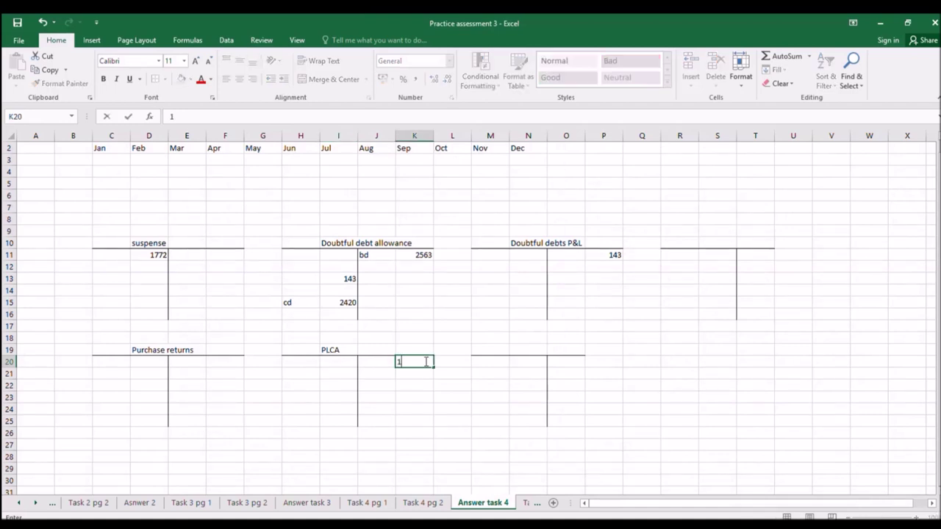
{"action": "type", "text": "560"}
{"action": "key", "text": "Left"}
Step: Enter 1560 in F20, the credit side of the Purchase returns account
{"action": "key", "text": "Left"}
{"action": "key", "text": "Left"}
{"action": "key", "text": "Left"}
{"action": "key", "text": "Left"}
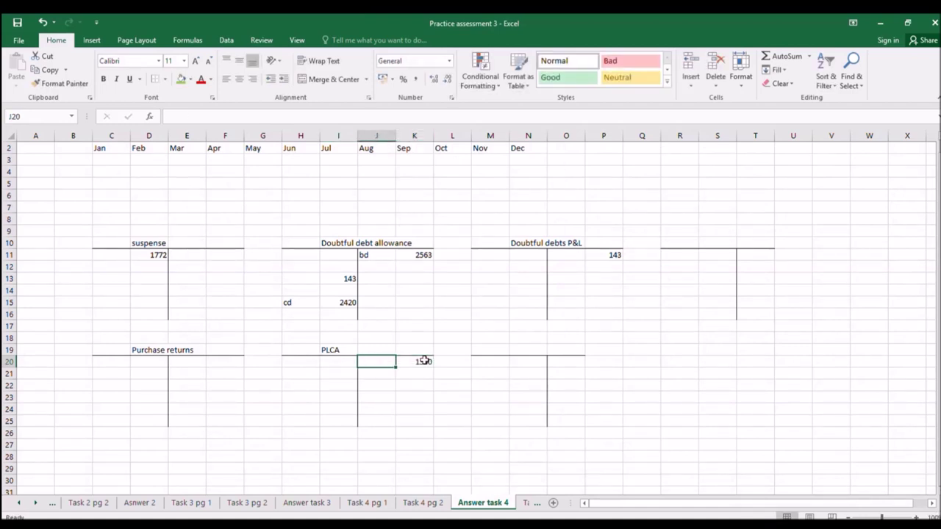
{"action": "key", "text": "Left"}
{"action": "key", "text": "Left"}
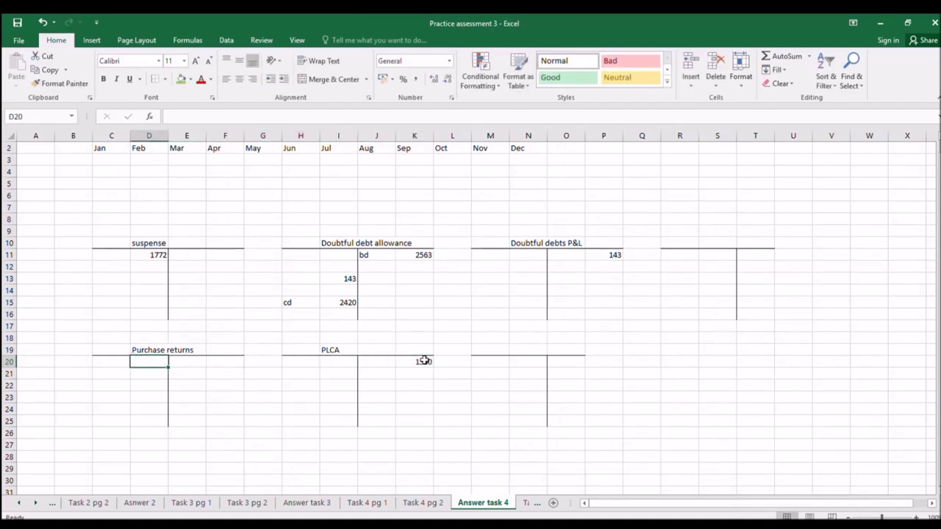
{"action": "key", "text": "Right"}
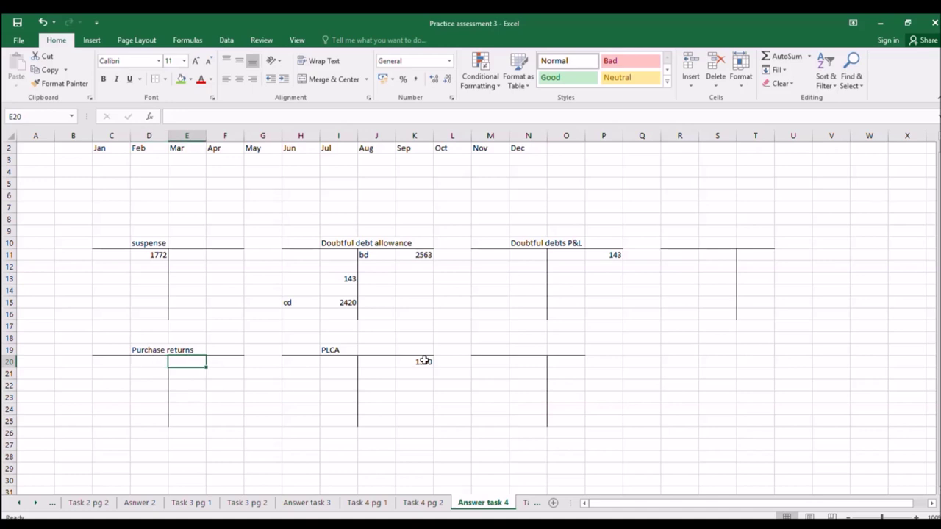
{"action": "key", "text": "Right"}
{"action": "type", "text": "1560"}
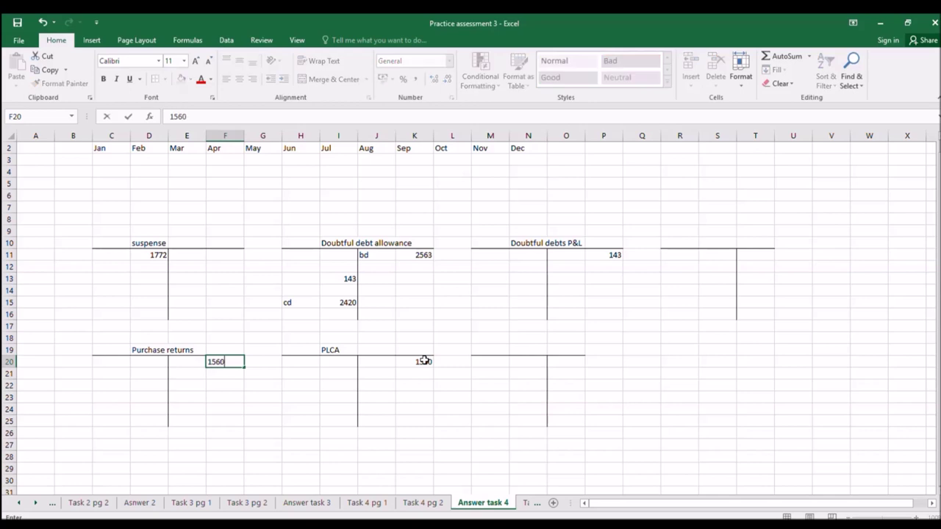
{"action": "key", "text": "Return"}
{"action": "key", "text": "Up"}
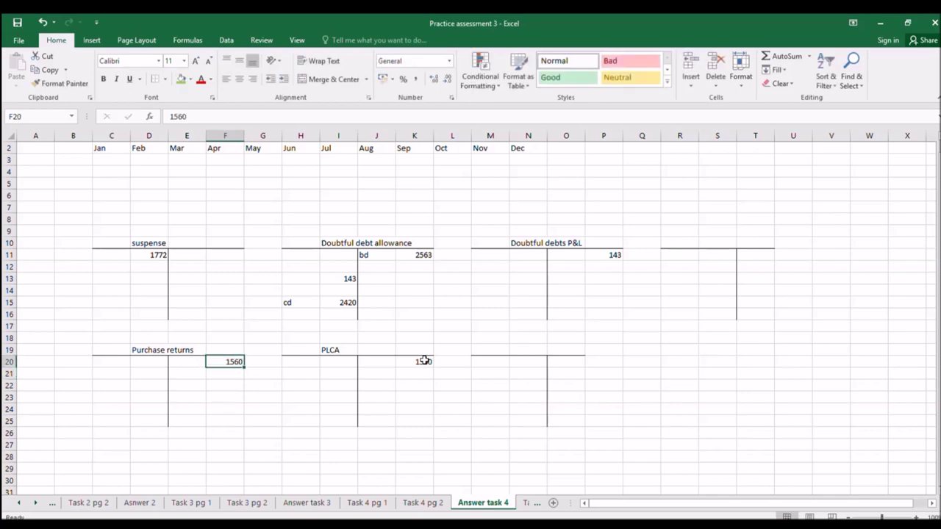
Step: Enter 1560 in both I20 and I21, on the debit side of the PLCA account
{"action": "left_click", "coordinate": [424, 360]}
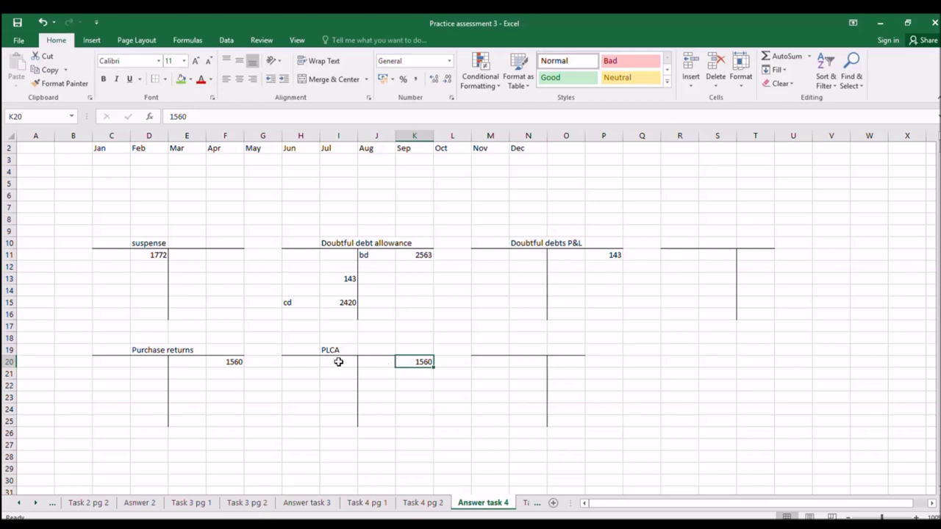
{"action": "left_click", "coordinate": [520, 349]}
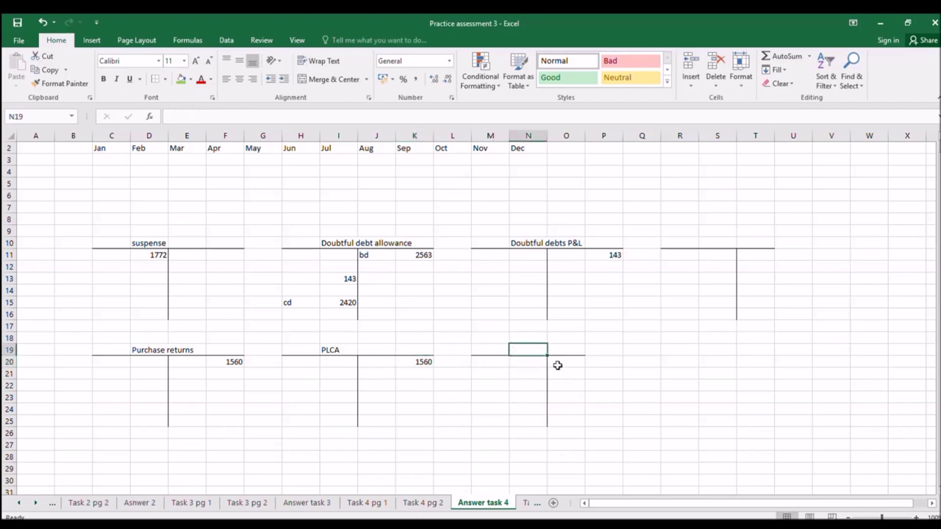
{"action": "left_click", "coordinate": [345, 362]}
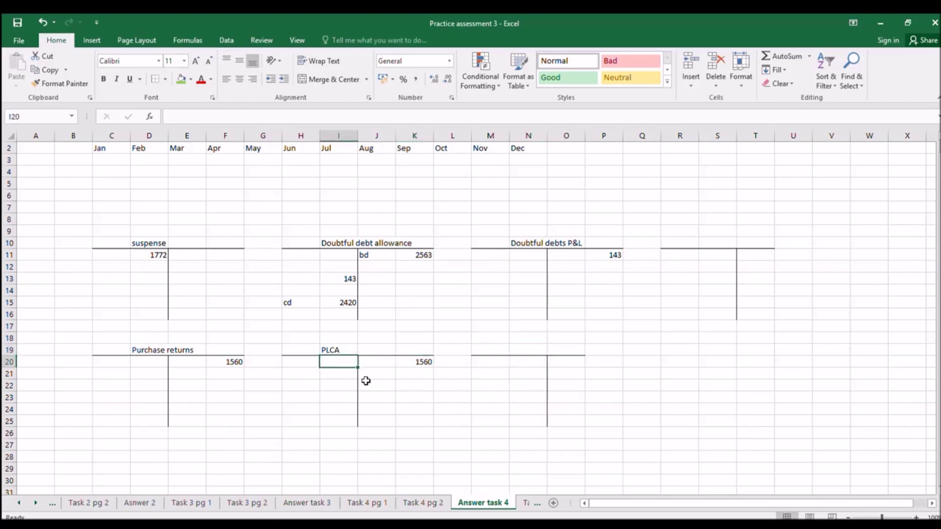
{"action": "type", "text": "1560"}
{"action": "key", "text": "Return"}
{"action": "type", "text": "1"}
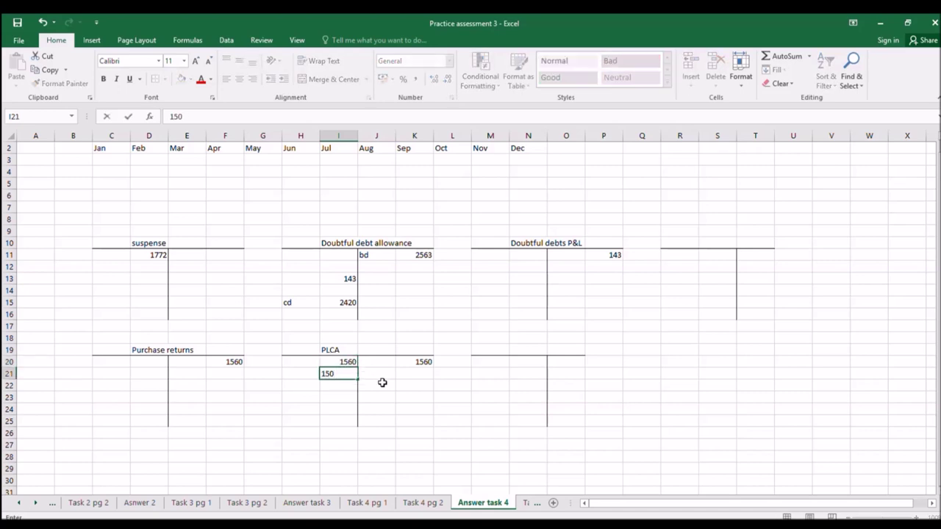
{"action": "key", "text": "Return"}
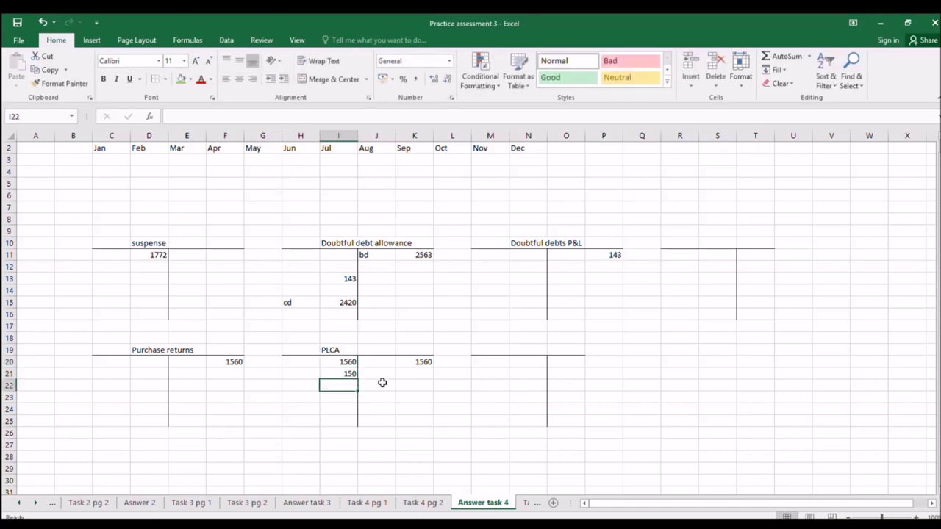
{"action": "left_click", "coordinate": [347, 363]}
{"action": "left_click", "coordinate": [349, 373]}
{"action": "type", "text": "156"}
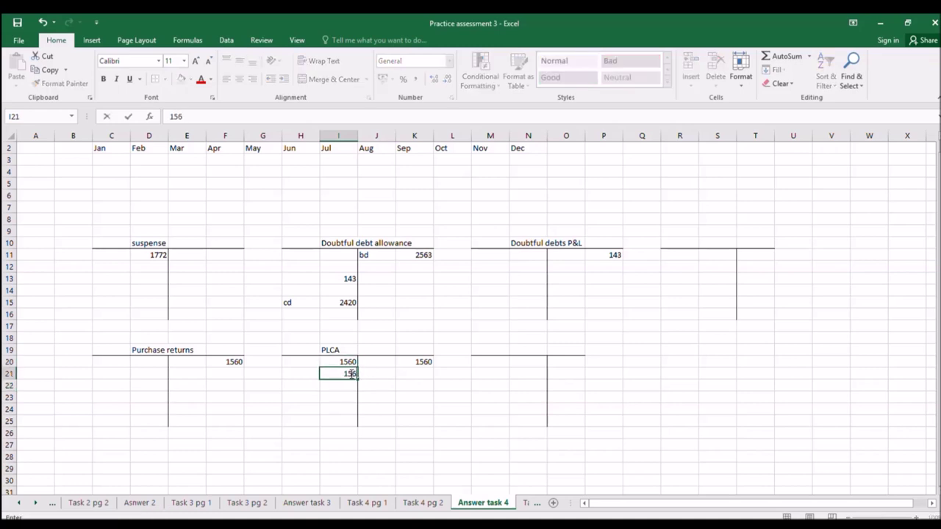
{"action": "key", "text": "Return"}
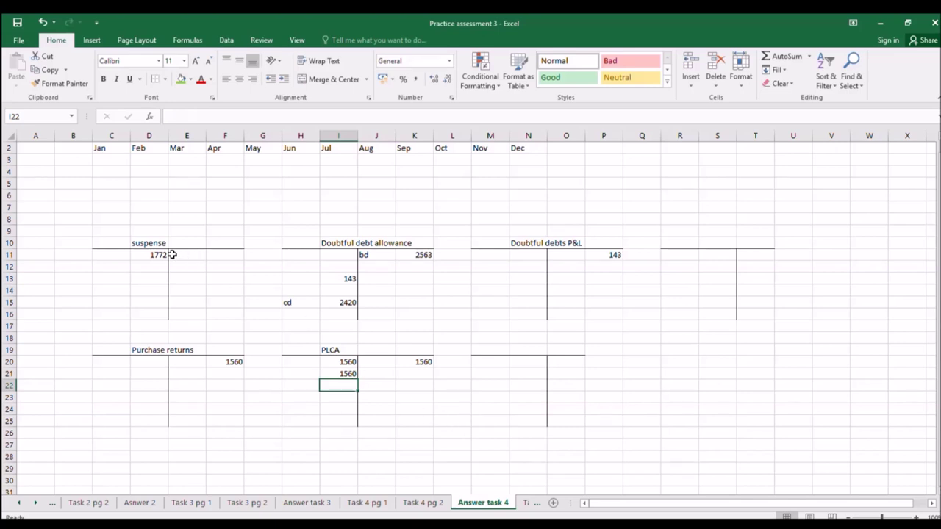
Step: Sum the two PLCA debit entries I20:I21 into F11, the credit side of the suspense account
{"action": "left_click", "coordinate": [220, 256]}
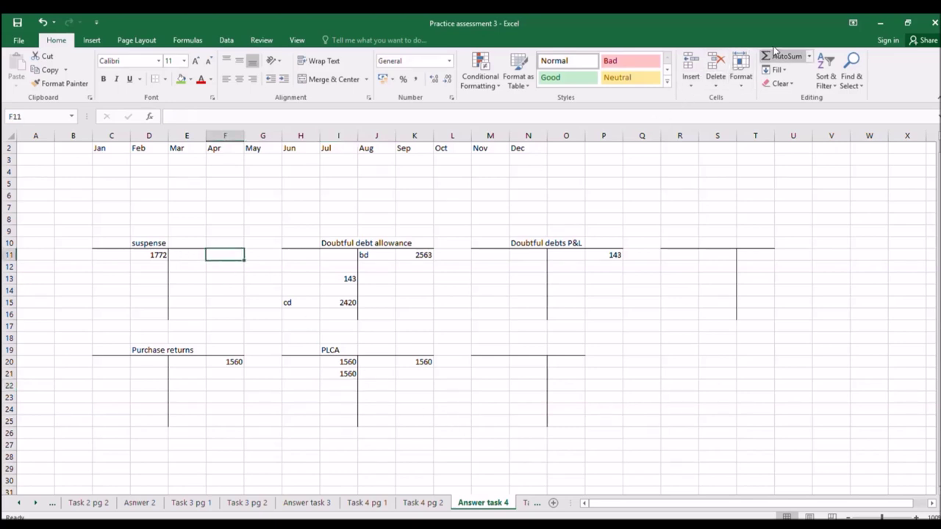
{"action": "left_click_drag", "start_coordinate": [338, 365], "coordinate": [339, 374]}
{"action": "left_click", "coordinate": [222, 256]}
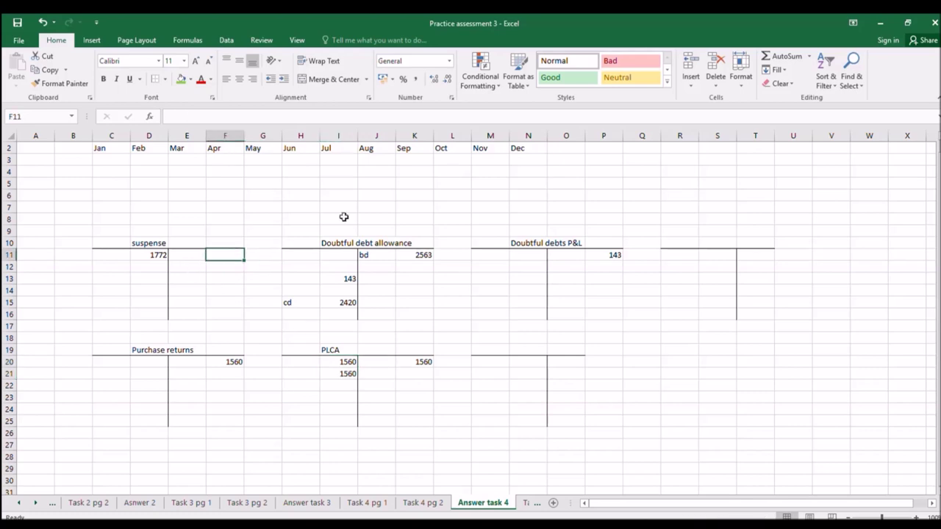
{"action": "left_click", "coordinate": [781, 56]}
{"action": "left_click", "coordinate": [325, 397]}
{"action": "left_click_drag", "start_coordinate": [336, 362], "coordinate": [354, 374]}
{"action": "key", "text": "Return"}
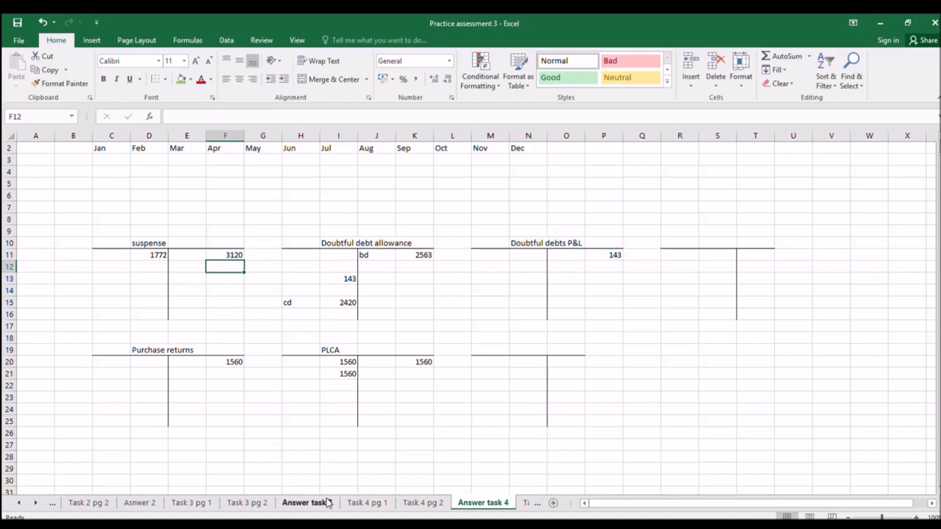
Step: Add a text box with 3120 in the credit adjustments cell for Suspense on Task 4 pg 2
{"action": "left_click", "coordinate": [409, 503]}
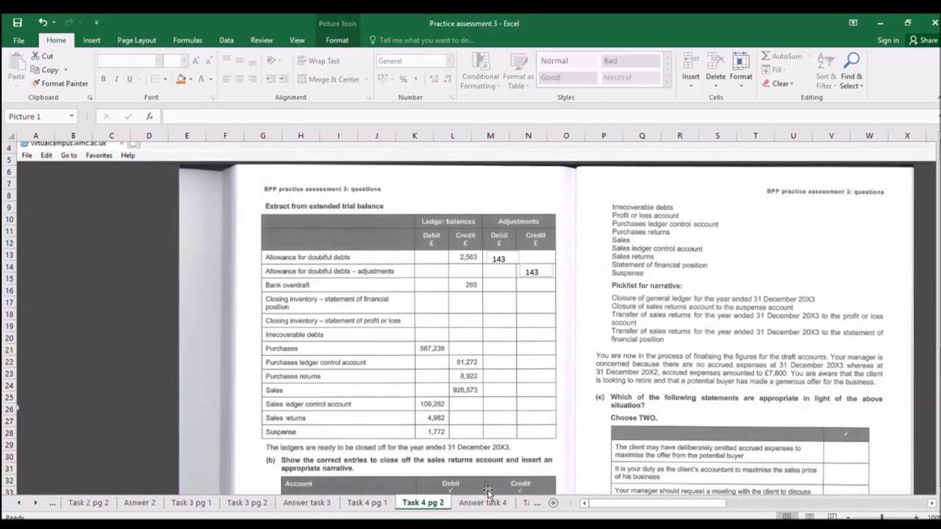
{"action": "left_click", "coordinate": [465, 503]}
{"action": "left_click", "coordinate": [424, 502]}
{"action": "left_click", "coordinate": [92, 41]}
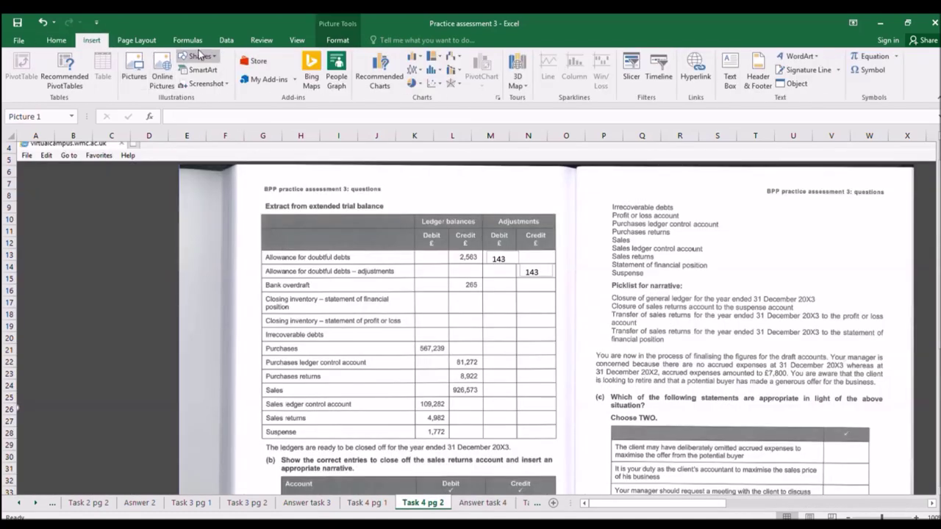
{"action": "key", "text": "alt+n"}
{"action": "key", "text": "x"}
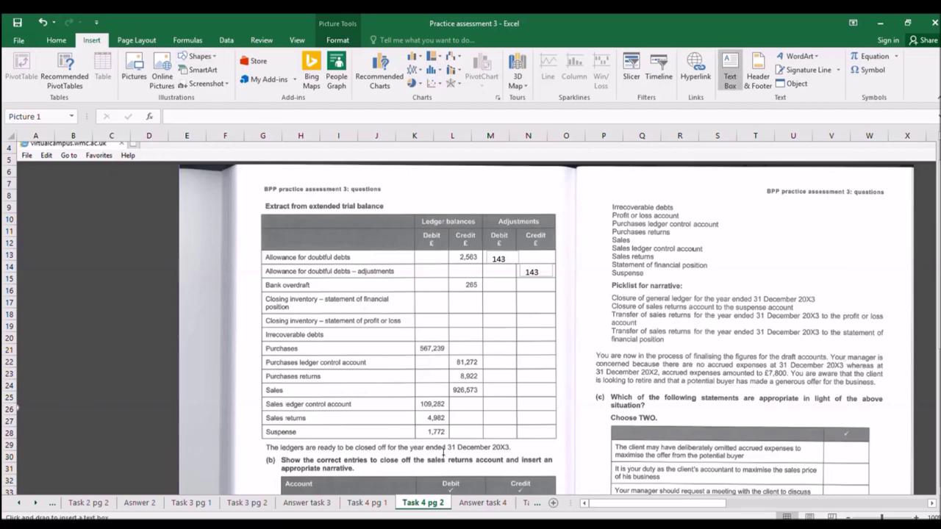
{"action": "left_click_drag", "start_coordinate": [528, 432], "coordinate": [557, 440]}
{"action": "type", "text": "120"}
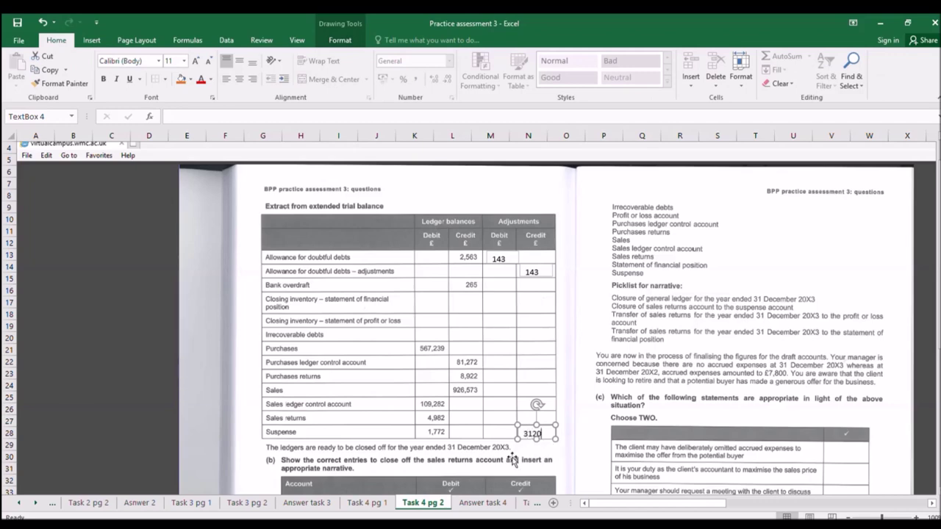
Step: Add a text box with 3120 in the debit adjustments cell for Purchases ledger control account
{"action": "left_click", "coordinate": [91, 42]}
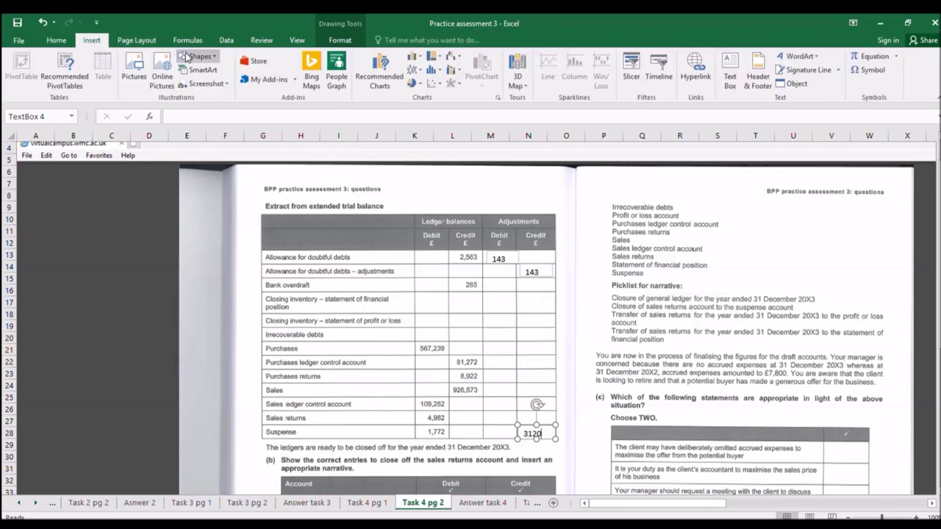
{"action": "key", "text": "alt+n"}
{"action": "key", "text": "x"}
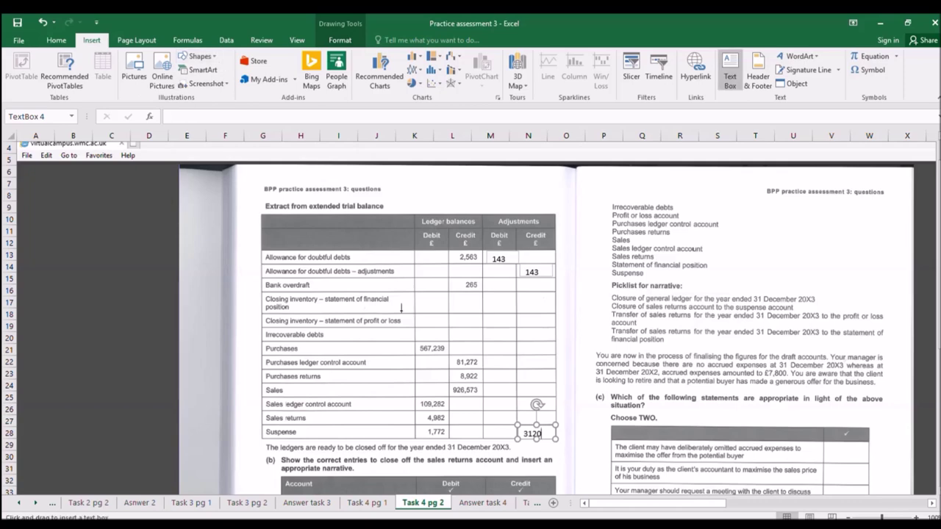
{"action": "left_click_drag", "start_coordinate": [482, 355], "coordinate": [513, 369]}
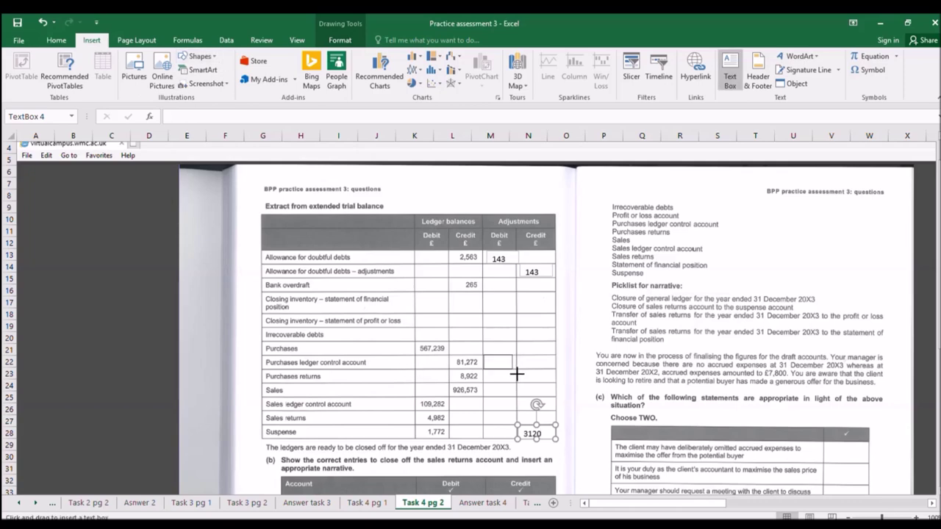
{"action": "left_click", "coordinate": [491, 403]}
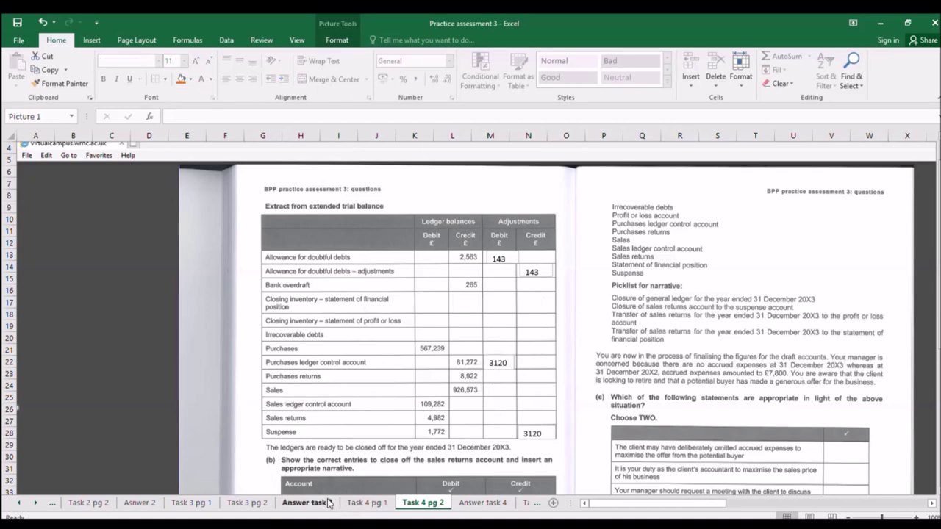
Step: Title the blank T-account in N19 on Answer task 4 "closing stock" and enter 12860 in N20 on its debit side
{"action": "left_click", "coordinate": [379, 502]}
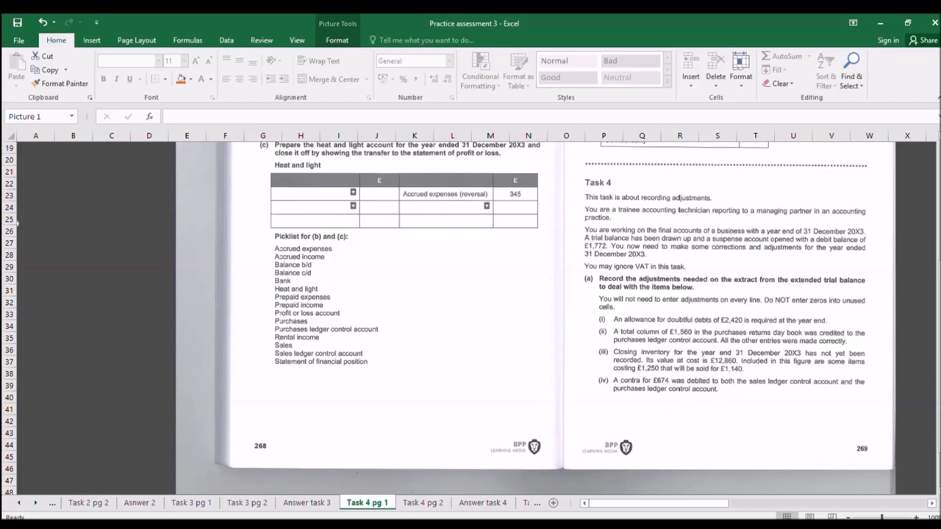
{"action": "left_click", "coordinate": [462, 503]}
{"action": "left_click", "coordinate": [531, 348]}
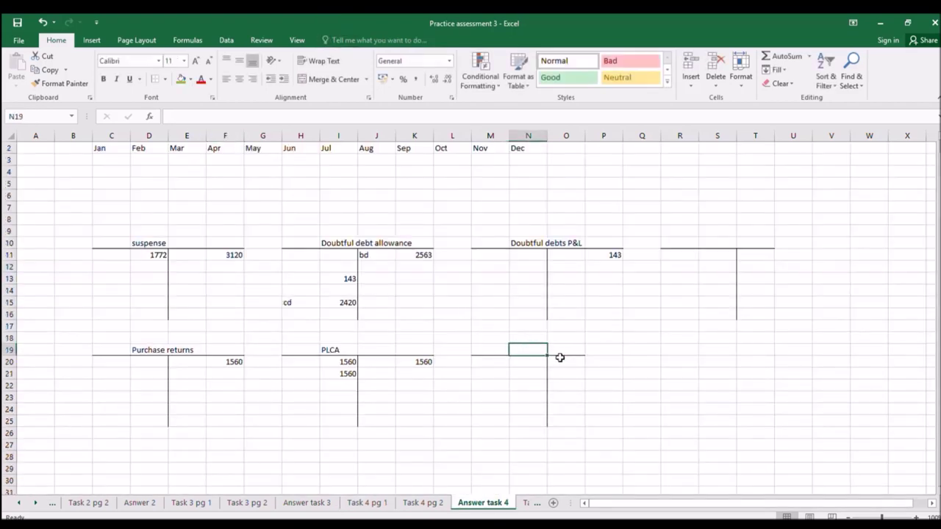
{"action": "type", "text": "closing"}
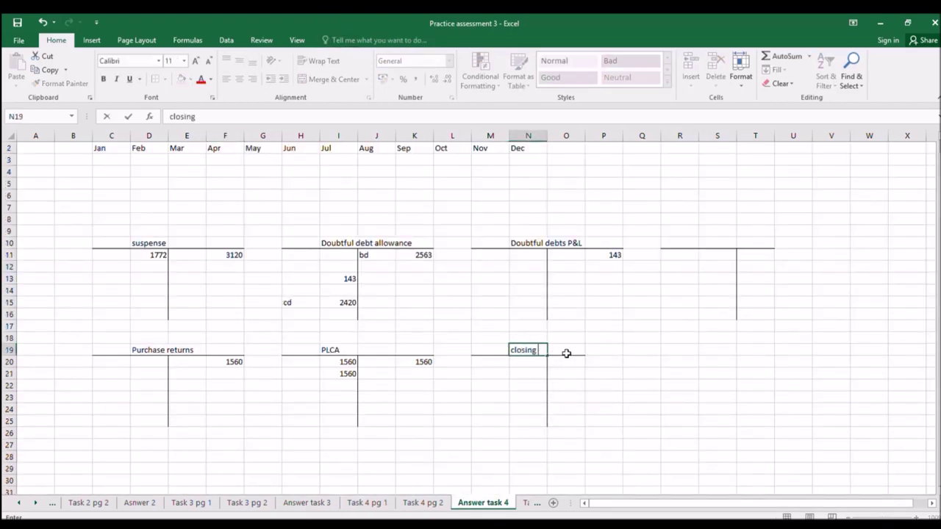
{"action": "type", "text": " stock"}
{"action": "key", "text": "Return"}
{"action": "type", "text": "12860"}
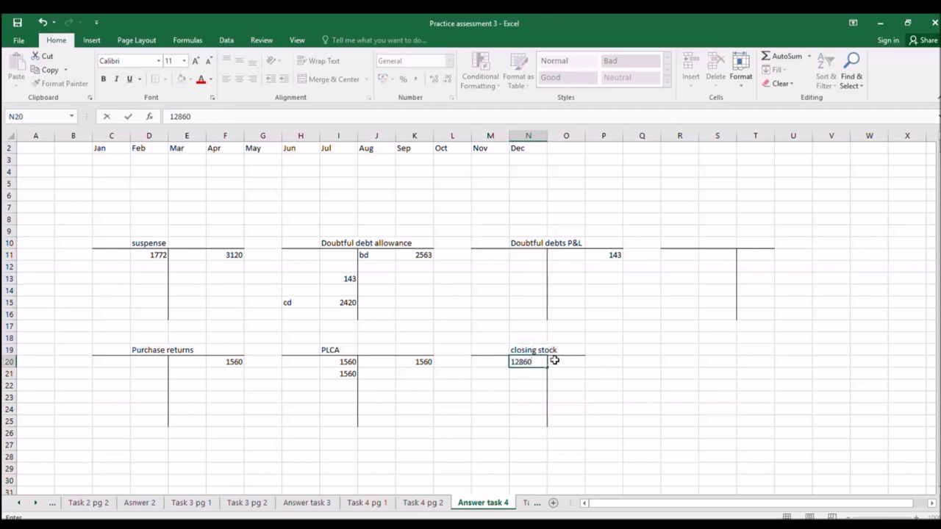
{"action": "left_click", "coordinate": [537, 410]}
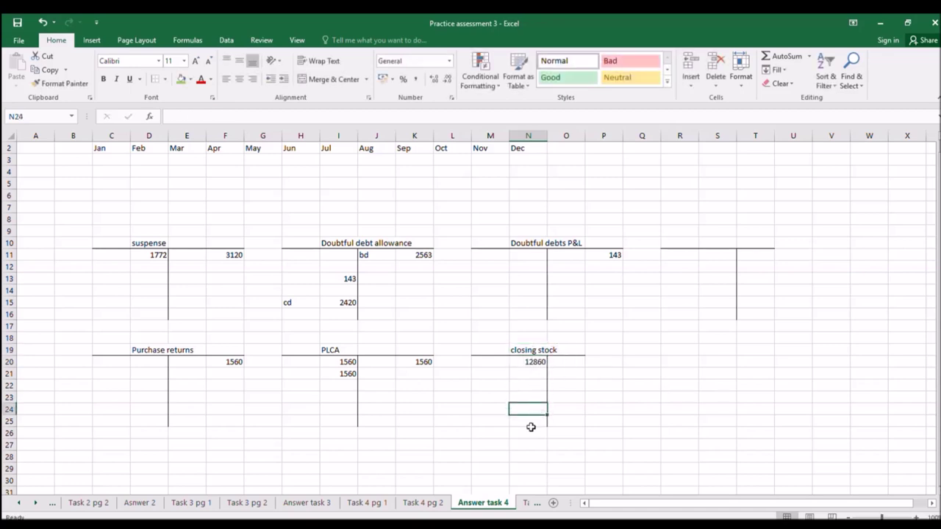
Step: Enter the item cost 1250 in P20 beside the closing stock account and its selling price 1140 in N21
{"action": "left_click", "coordinate": [361, 504]}
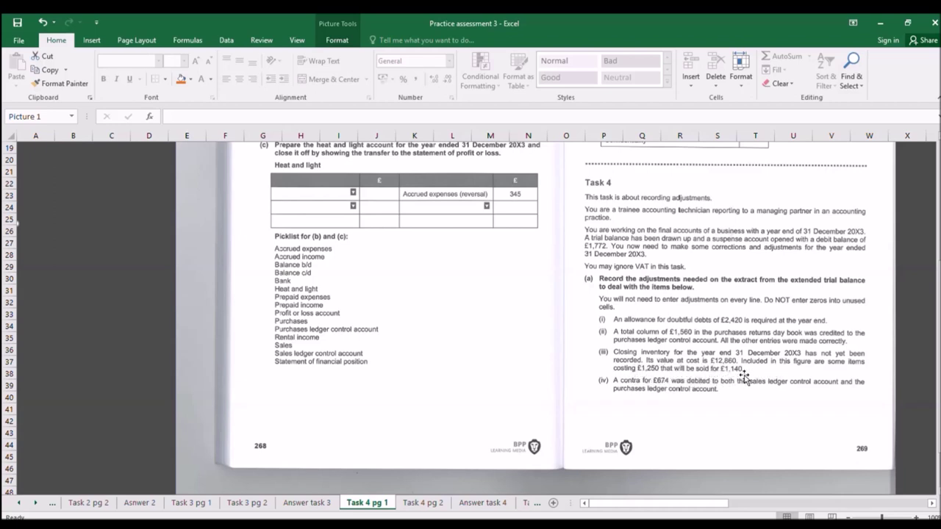
{"action": "left_click", "coordinate": [477, 502]}
{"action": "left_click", "coordinate": [590, 361]}
{"action": "type", "text": "1"}
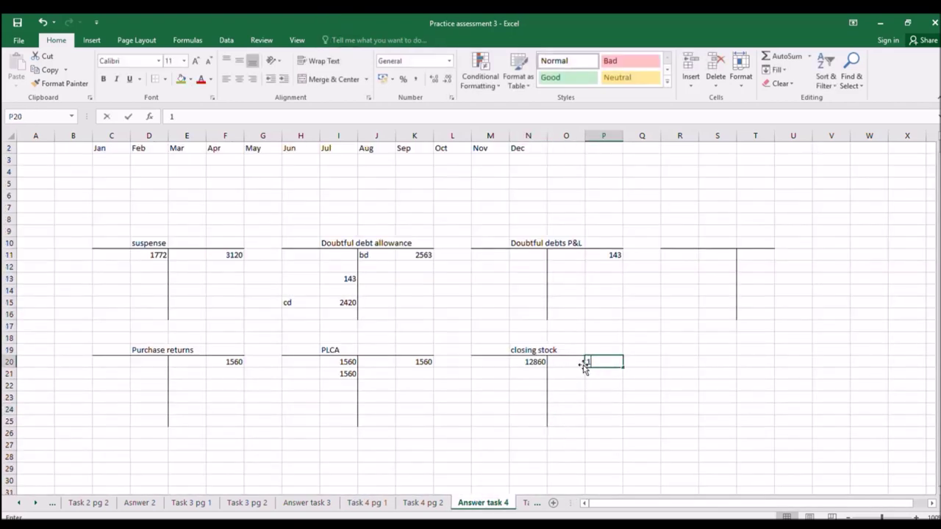
{"action": "type", "text": "250"}
{"action": "key", "text": "Return"}
{"action": "key", "text": "Left"}
{"action": "key", "text": "Left"}
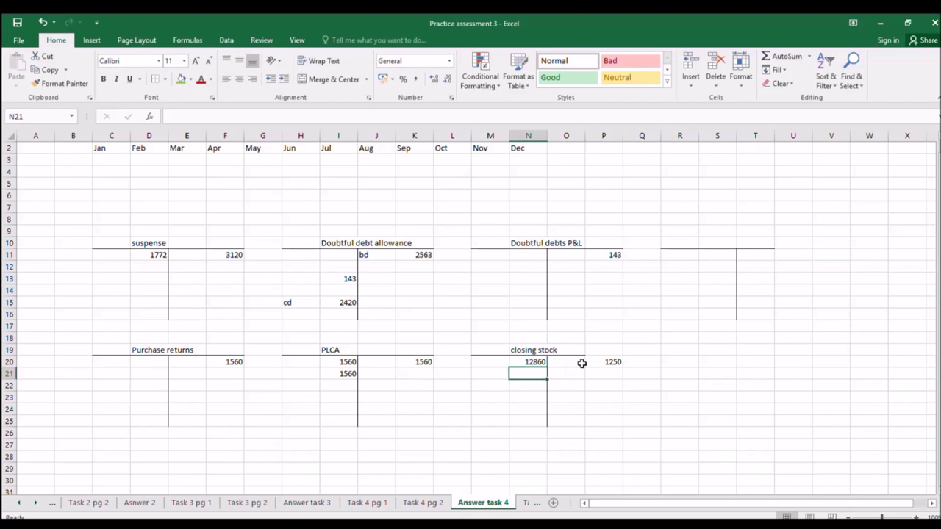
{"action": "type", "text": "1140"}
{"action": "key", "text": "Return"}
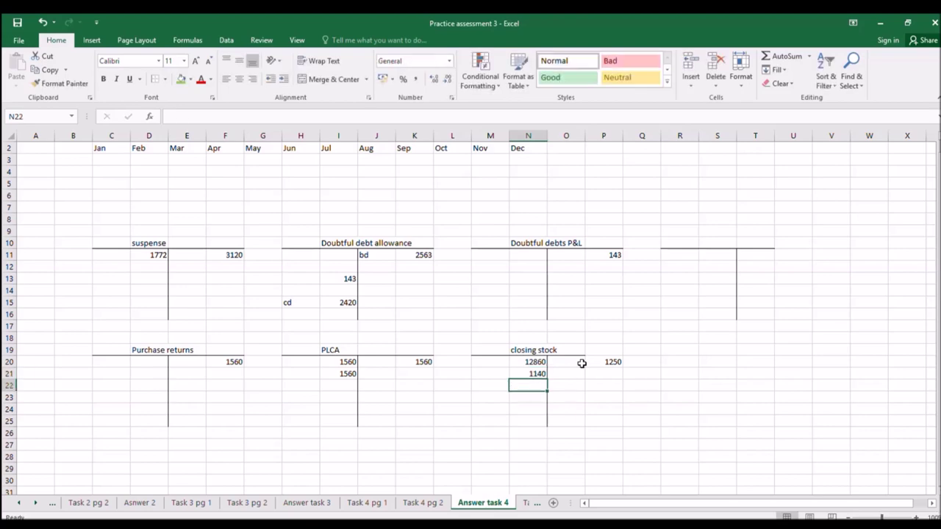
Step: Try to work out the closing stock figure in P23 with AutoSum
{"action": "left_click", "coordinate": [371, 503]}
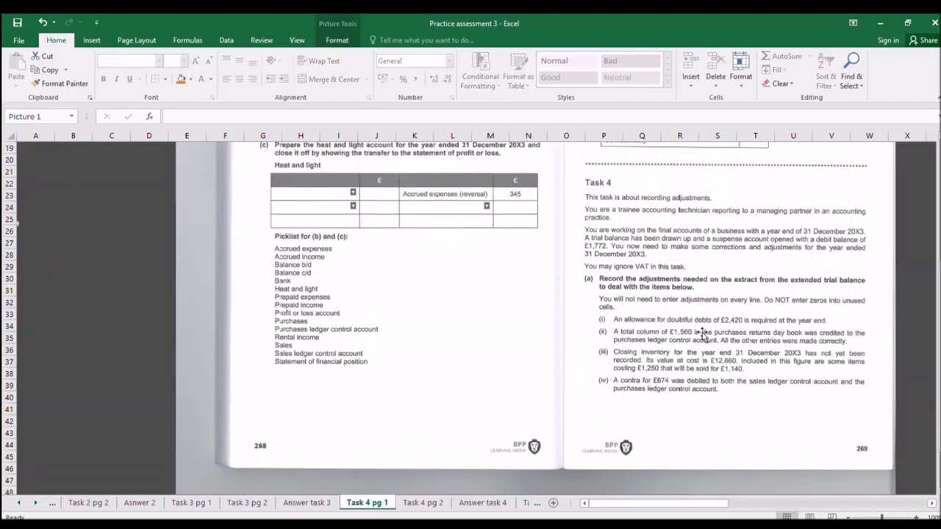
{"action": "left_click", "coordinate": [484, 502]}
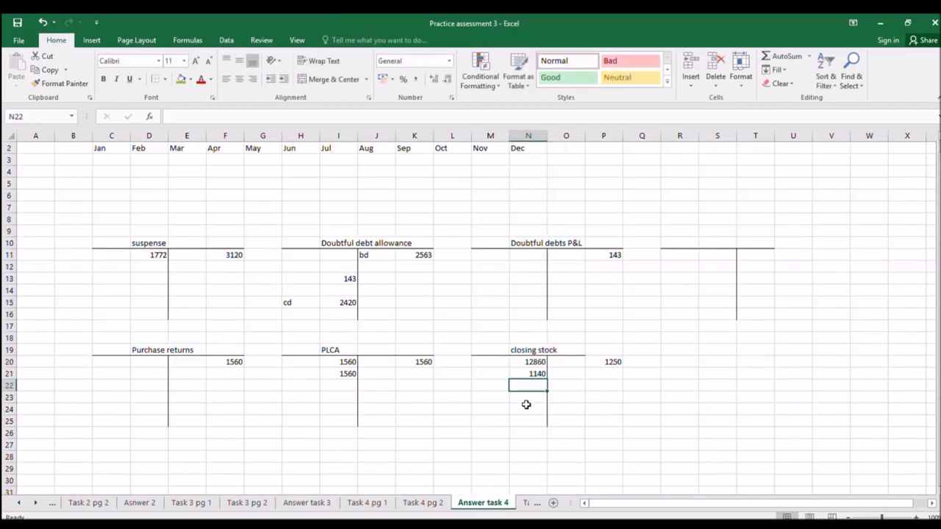
{"action": "left_click", "coordinate": [602, 396]}
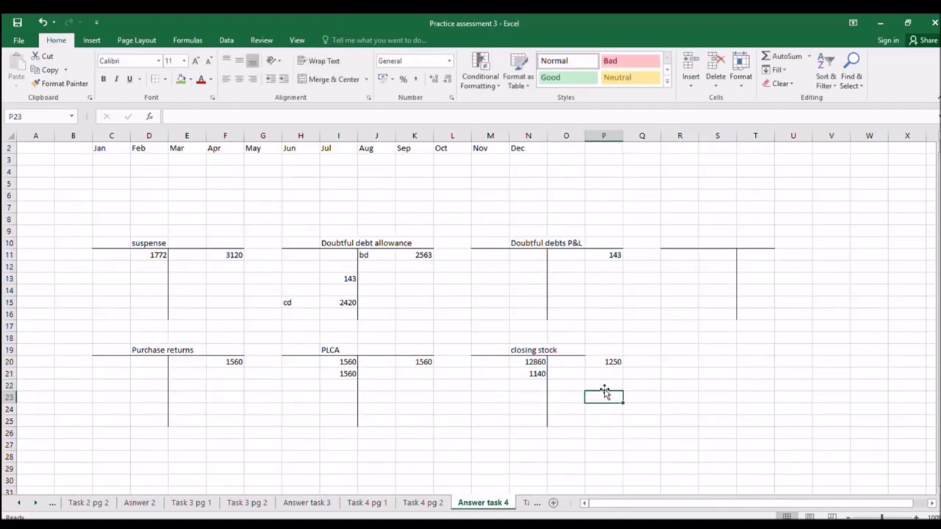
{"action": "left_click", "coordinate": [783, 56]}
{"action": "key", "text": "Return"}
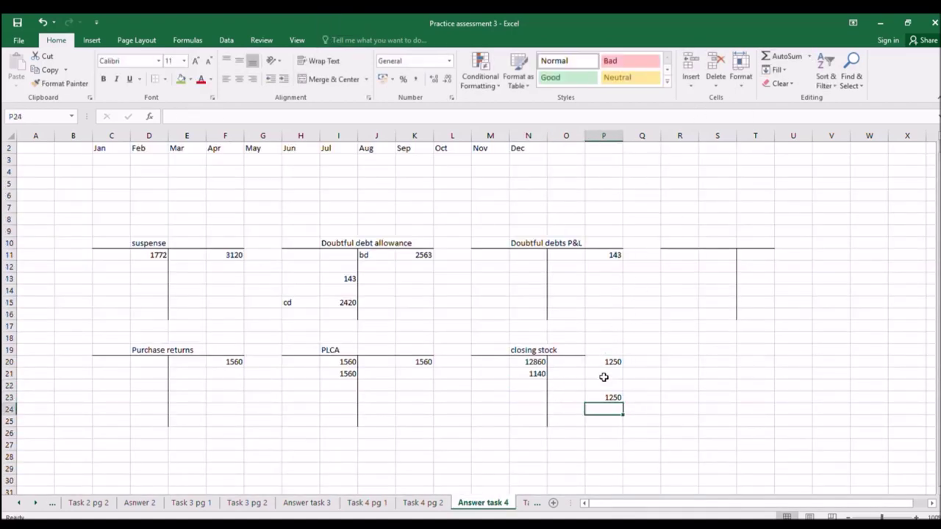
Step: Calculate the adjusted closing stock in P23 with the formula =N20-P20+N21
{"action": "left_click", "coordinate": [602, 397]}
{"action": "type", "text": "="}
{"action": "left_click", "coordinate": [535, 362]}
{"action": "type", "text": "-"}
{"action": "left_click", "coordinate": [604, 361]}
{"action": "type", "text": "+"}
{"action": "left_click", "coordinate": [534, 373]}
{"action": "key", "text": "Return"}
{"action": "left_click", "coordinate": [603, 397]}
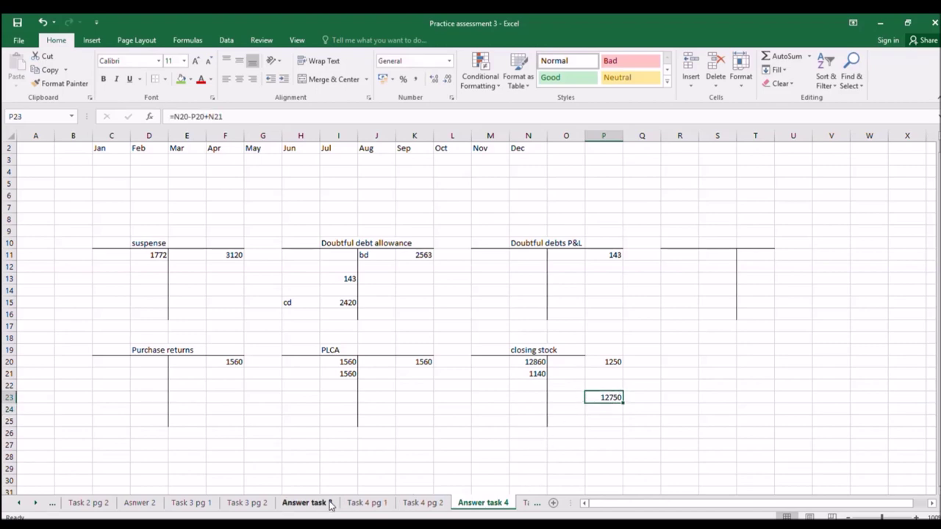
Step: Add a text box with 12750 in the debit adjustments cell for Closing inventory – statement of financial position on Task 4 pg 2
{"action": "left_click", "coordinate": [423, 502]}
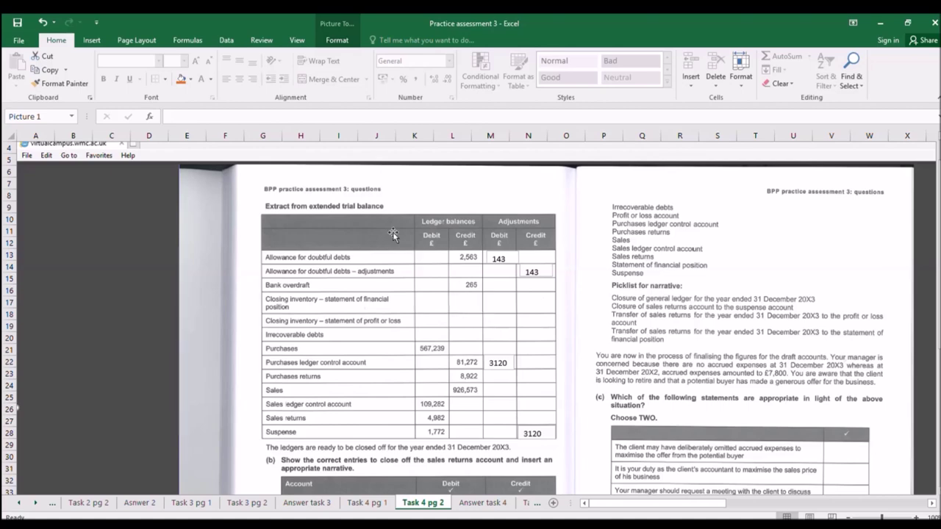
{"action": "left_click", "coordinate": [90, 40]}
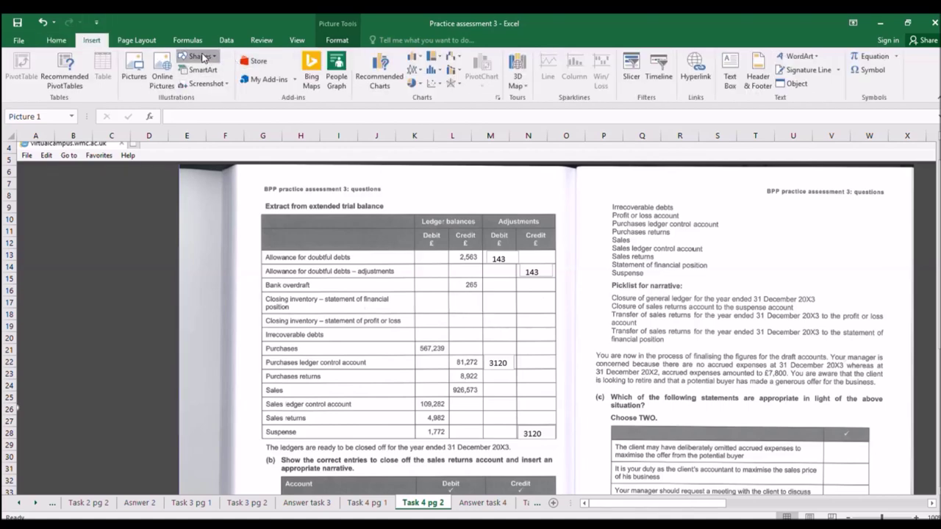
{"action": "left_click", "coordinate": [730, 74]}
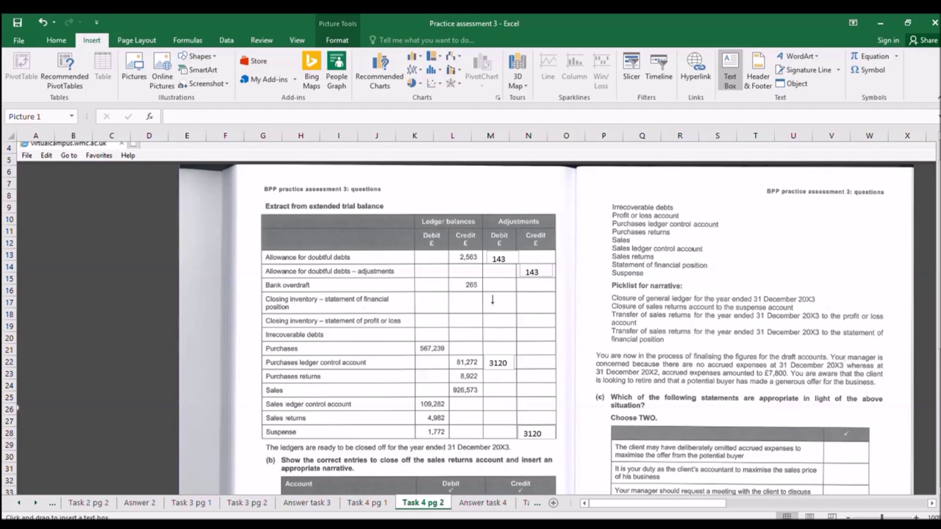
{"action": "mouse_move", "coordinate": [488, 296]}
{"action": "left_mouse_down"}
{"action": "mouse_move", "coordinate": [505, 316]}
{"action": "mouse_move", "coordinate": [518, 315]}
{"action": "left_mouse_up"}
{"action": "type", "text": "12750"}
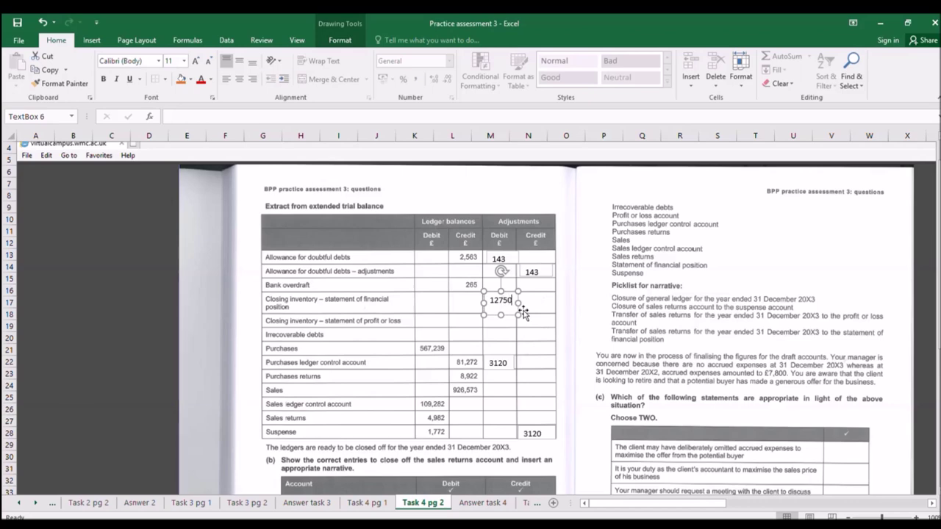
{"action": "left_click", "coordinate": [507, 318]}
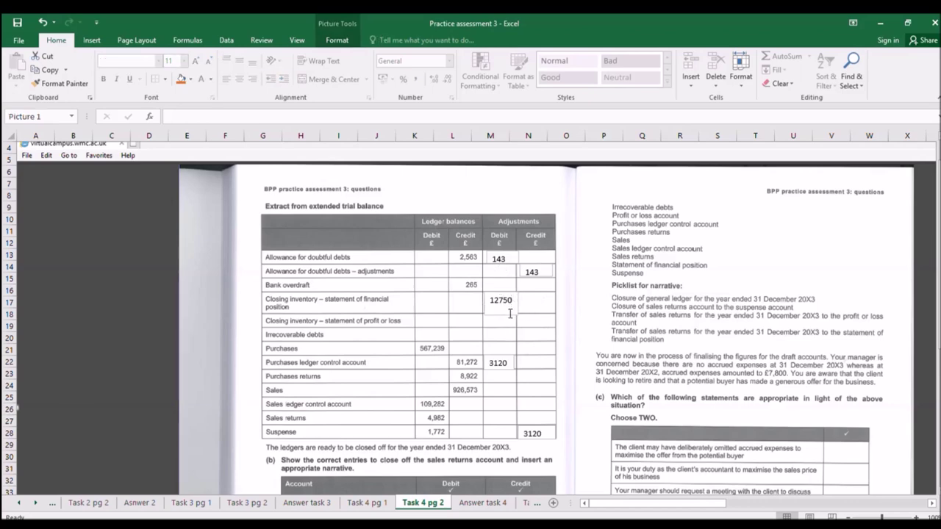
{"action": "left_click", "coordinate": [510, 314]}
{"action": "left_click", "coordinate": [508, 317]}
{"action": "left_click", "coordinate": [507, 316]}
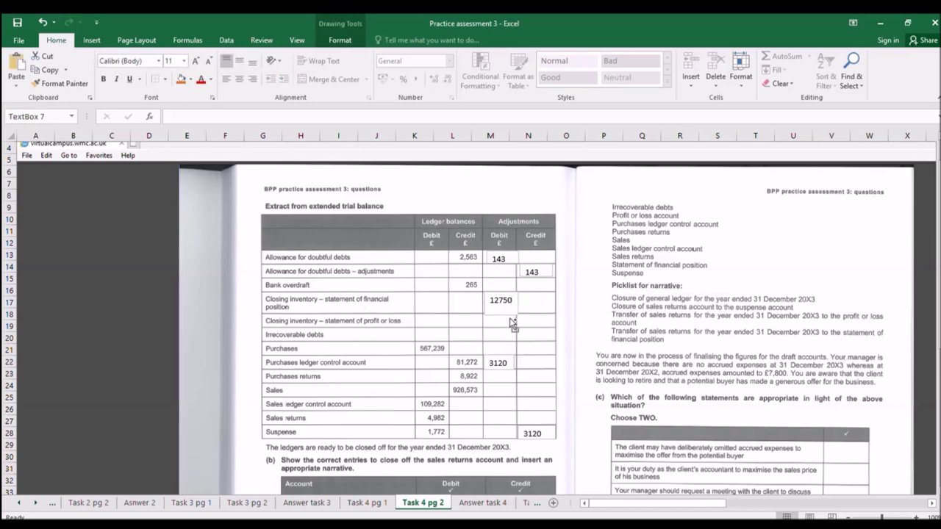
Step: Add a text box with 12750 in the credit adjustments cell for Closing inventory – statement of profit or loss, widened to fit the figure
{"action": "left_click", "coordinate": [91, 40]}
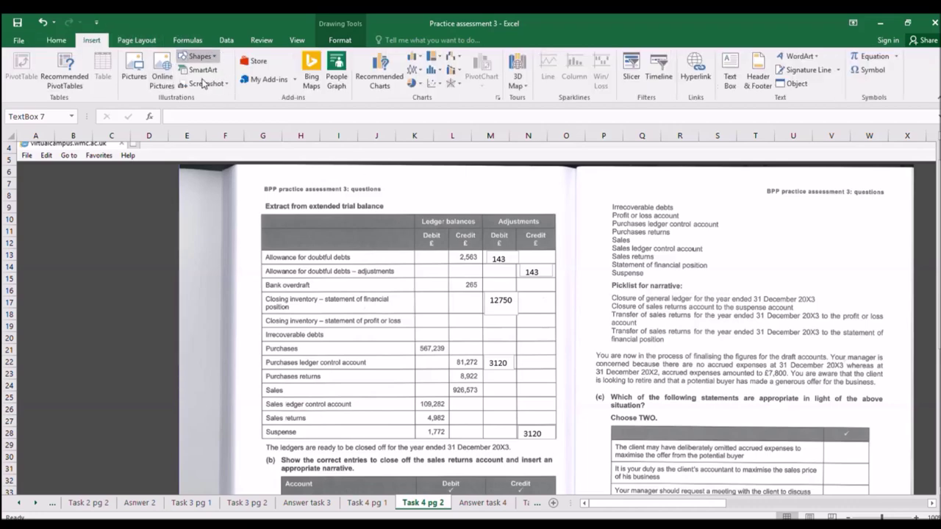
{"action": "key", "text": "alt+n"}
{"action": "key", "text": "x"}
{"action": "left_click_drag", "start_coordinate": [524, 317], "coordinate": [556, 331]}
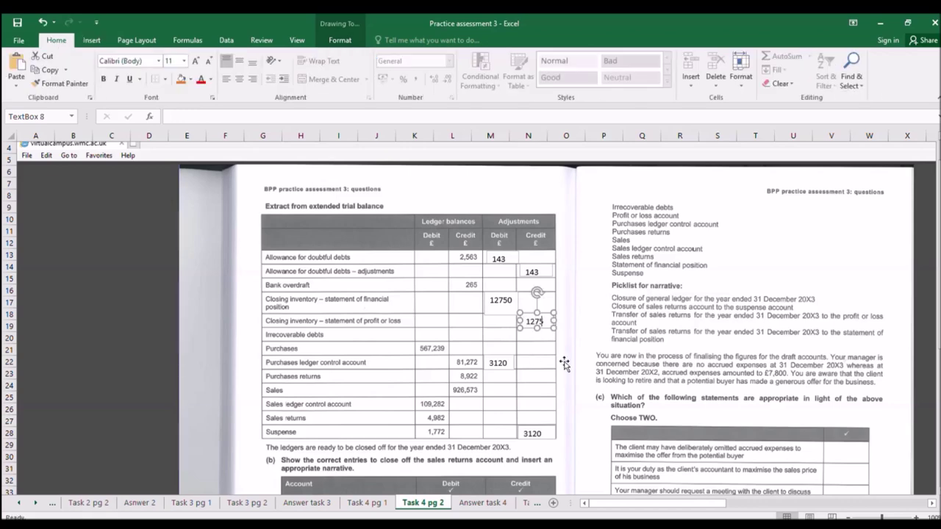
{"action": "left_click_drag", "start_coordinate": [554, 320], "coordinate": [563, 321]}
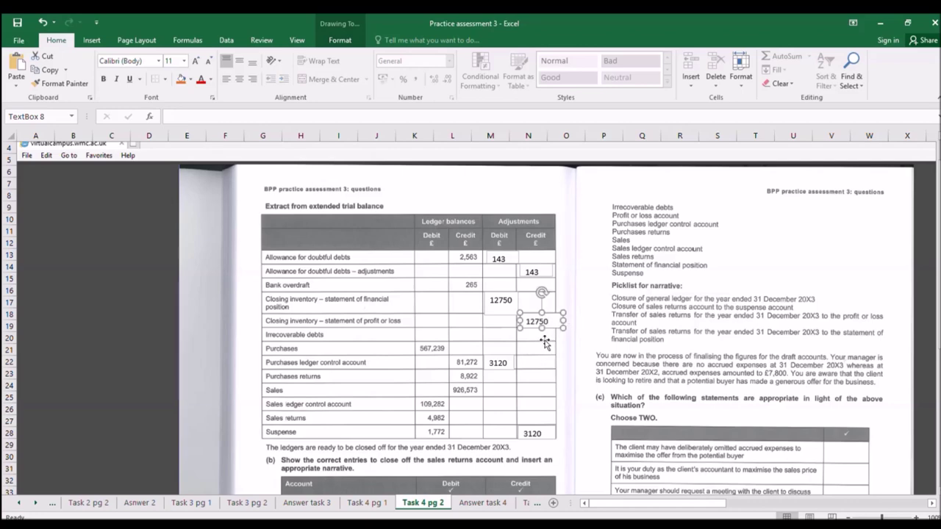
{"action": "left_click", "coordinate": [548, 334]}
{"action": "left_click", "coordinate": [547, 332]}
{"action": "left_click", "coordinate": [504, 329]}
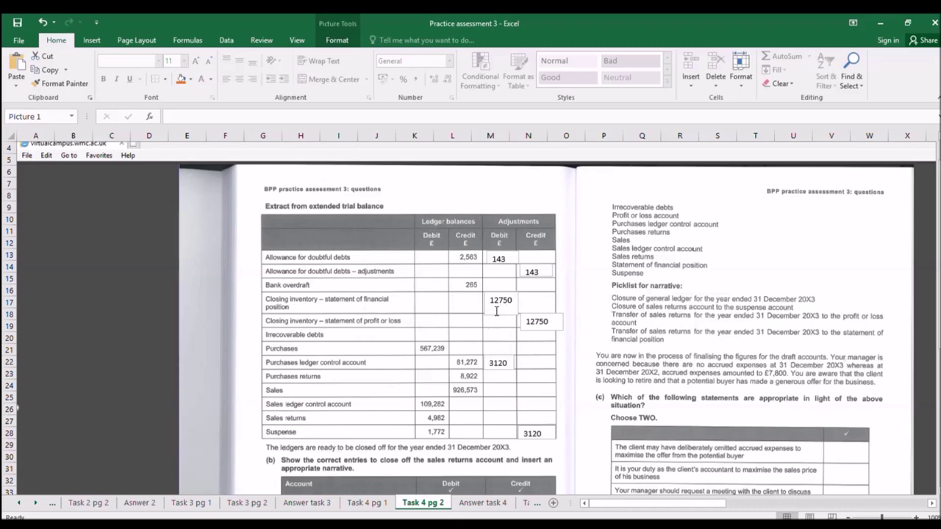
Step: Review adjustment (iv) on Task 4 pg 1 and title the blank T-account in S10 on Answer task 4 "SLCA"
{"action": "scroll", "coordinate": [518, 358], "scroll_direction": "down", "scroll_amount": 2}
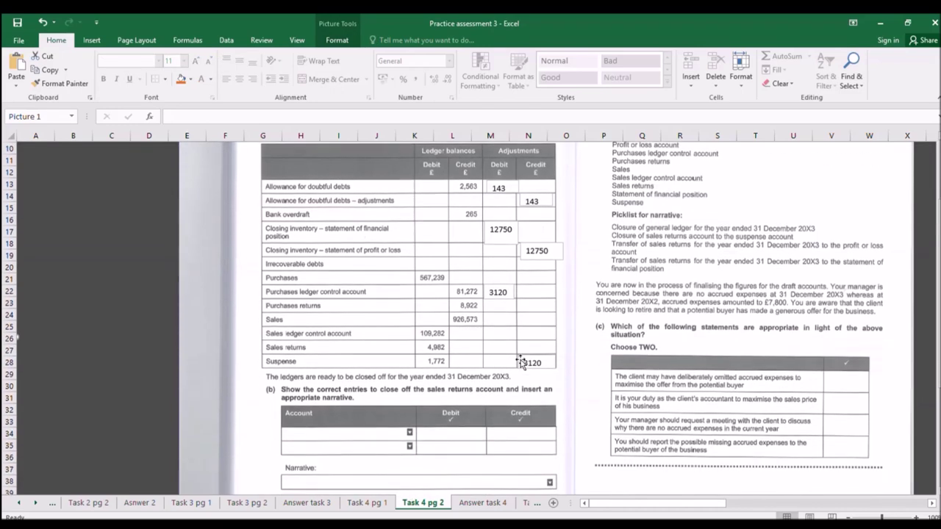
{"action": "scroll", "coordinate": [651, 368], "scroll_direction": "up", "scroll_amount": 1}
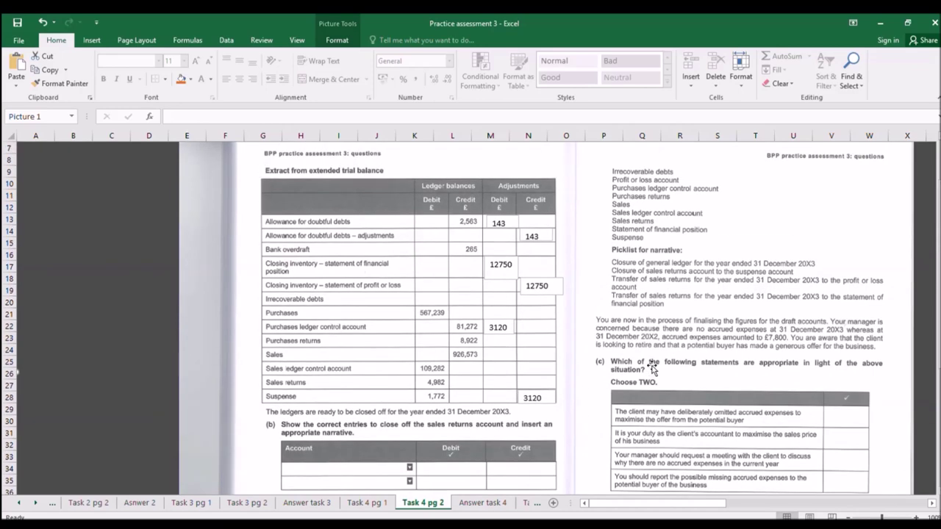
{"action": "left_click", "coordinate": [374, 505]}
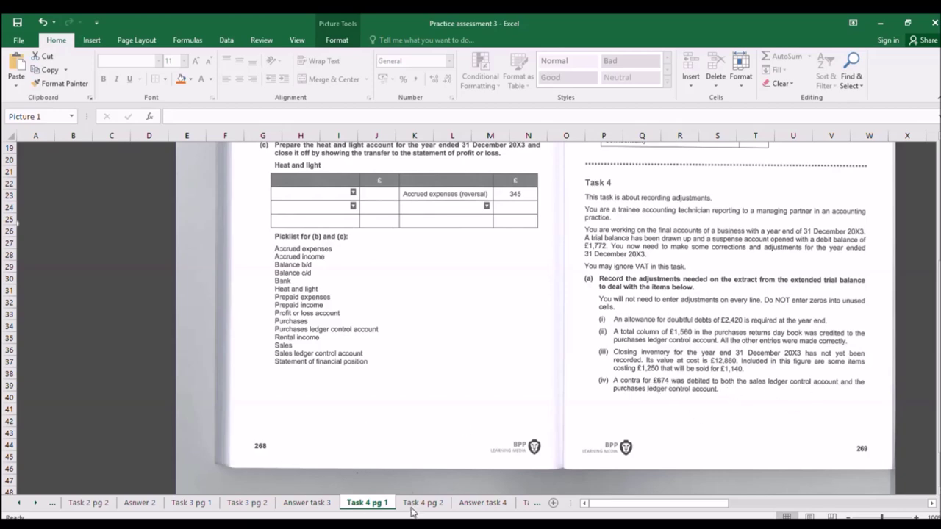
{"action": "left_click", "coordinate": [482, 503]}
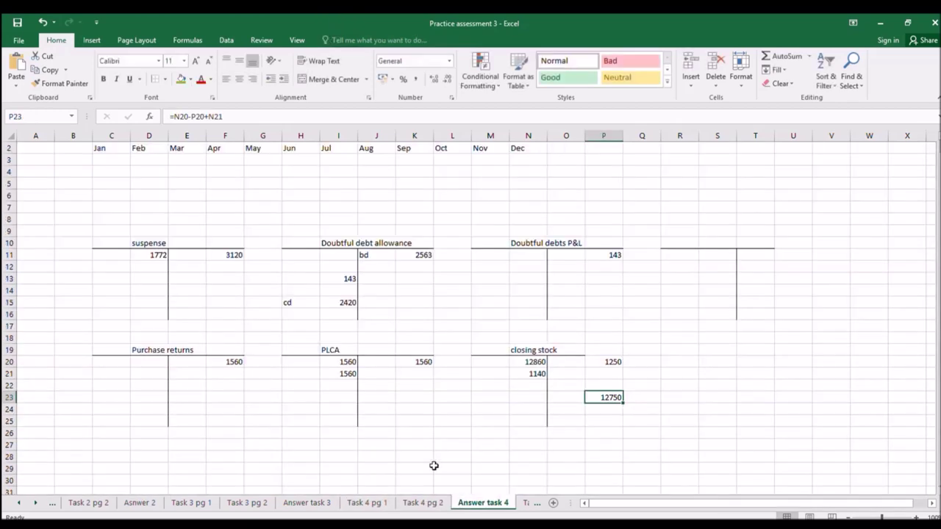
{"action": "left_click", "coordinate": [719, 240]}
{"action": "type", "text": "SLCA"}
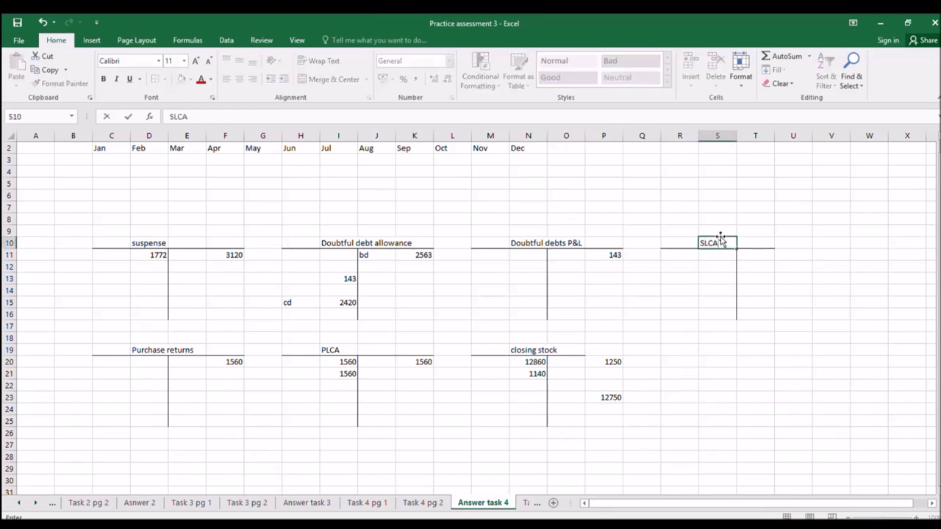
{"action": "key", "text": "Return"}
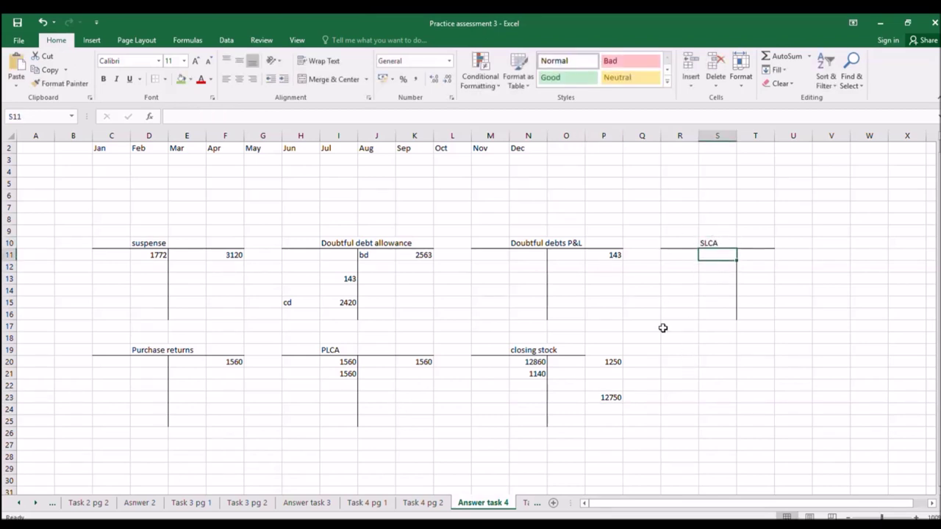
Step: Enter the contra amount 674 on the debit sides of the SLCA account in S11 and the PLCA account in I22
{"action": "left_click", "coordinate": [367, 503]}
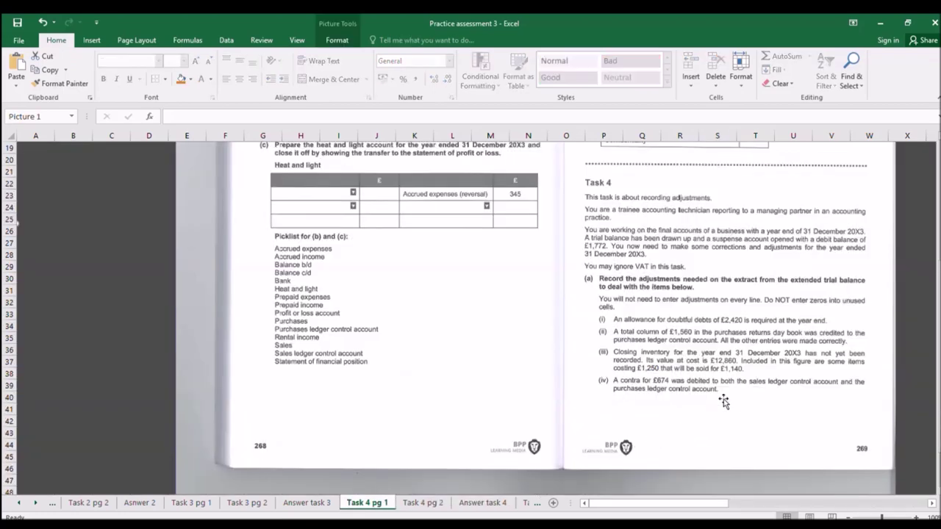
{"action": "left_click", "coordinate": [482, 503]}
{"action": "type", "text": "674"}
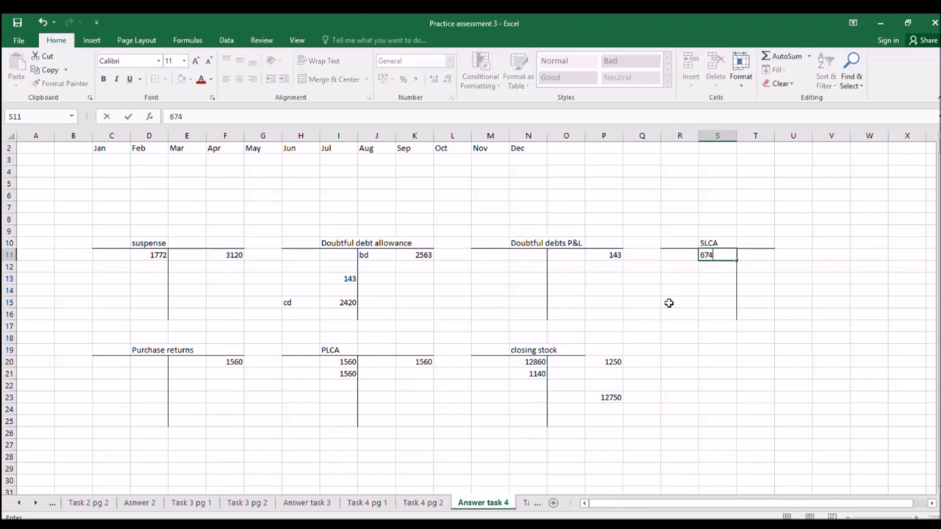
{"action": "left_click", "coordinate": [347, 385]}
{"action": "type", "text": "674"}
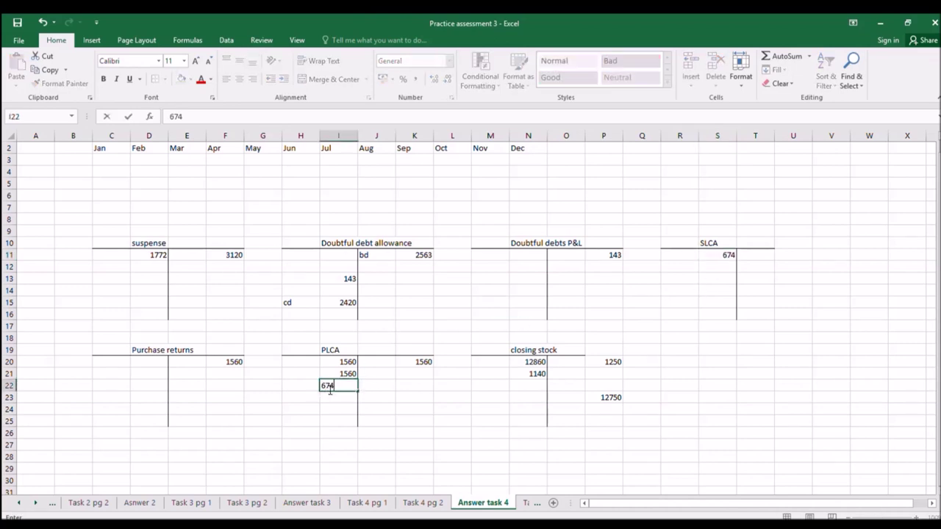
{"action": "key", "text": "Return"}
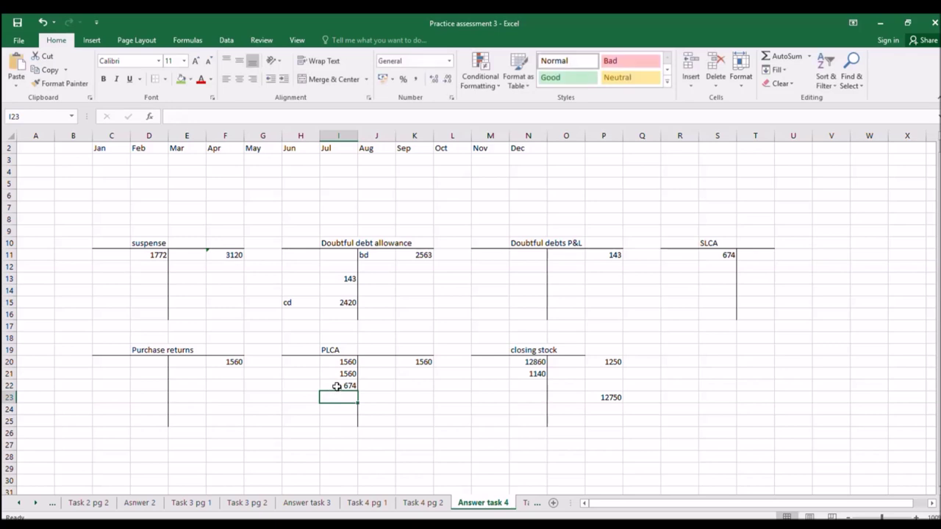
{"action": "left_click", "coordinate": [346, 385]}
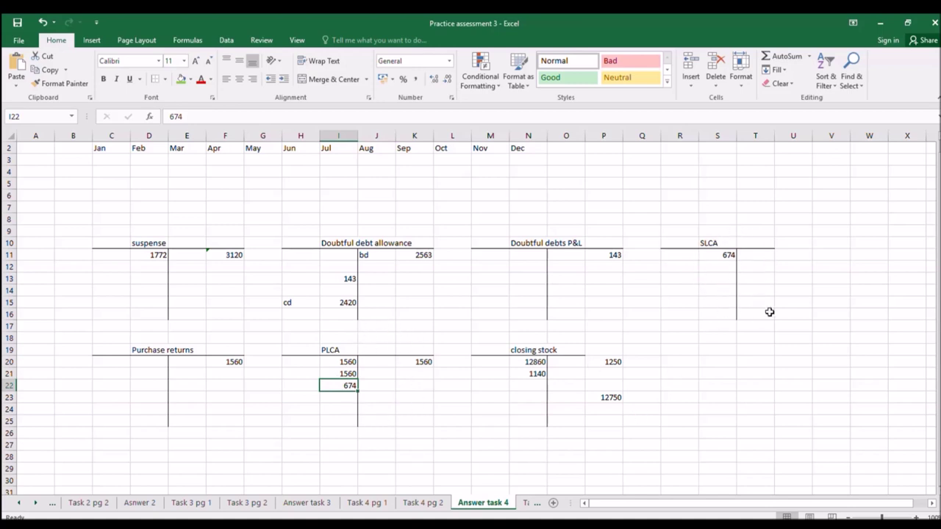
Step: Enter 674 twice on the credit side of the SLCA account, in U11 and U12
{"action": "left_click", "coordinate": [775, 257]}
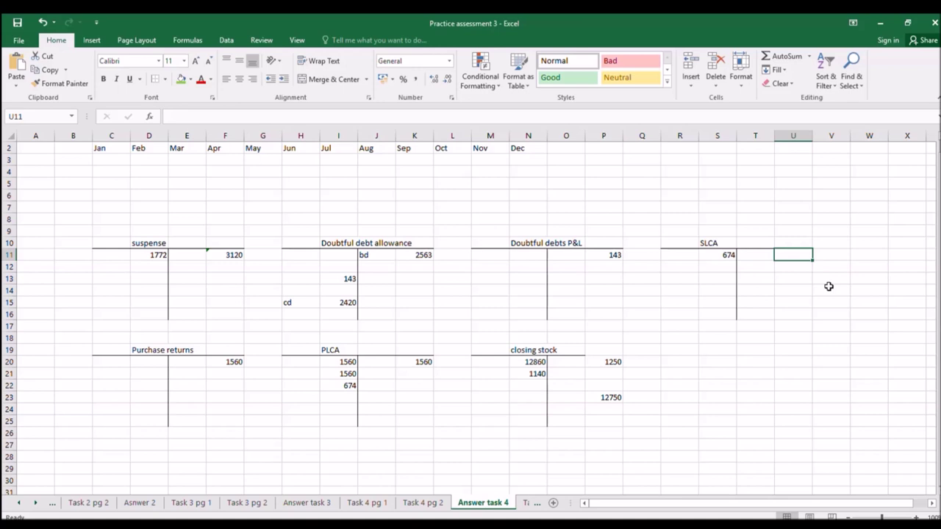
{"action": "type", "text": "="}
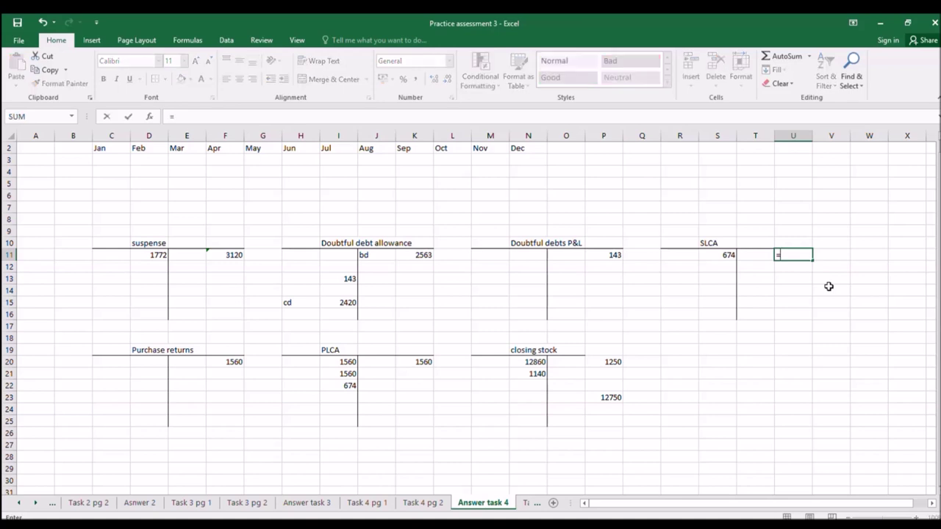
{"action": "type", "text": "674"}
{"action": "key", "text": "Return"}
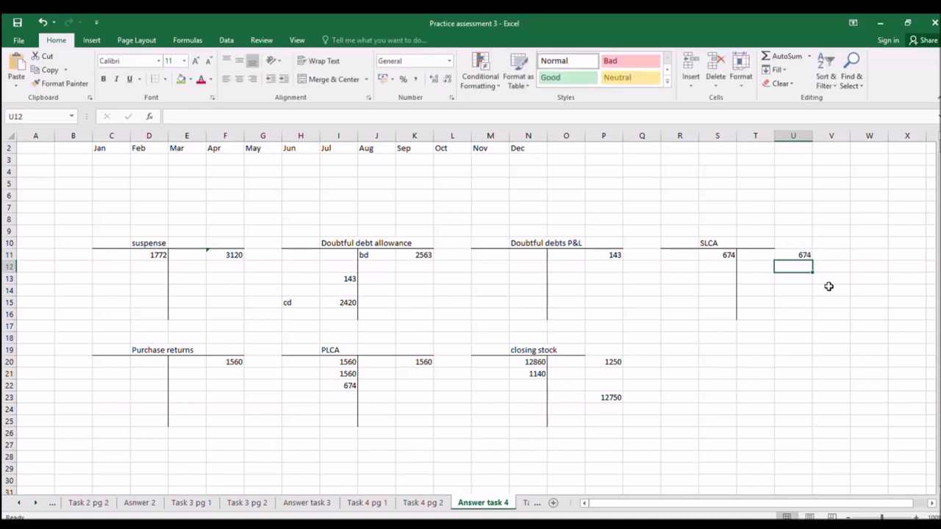
{"action": "type", "text": "674"}
{"action": "key", "text": "Return"}
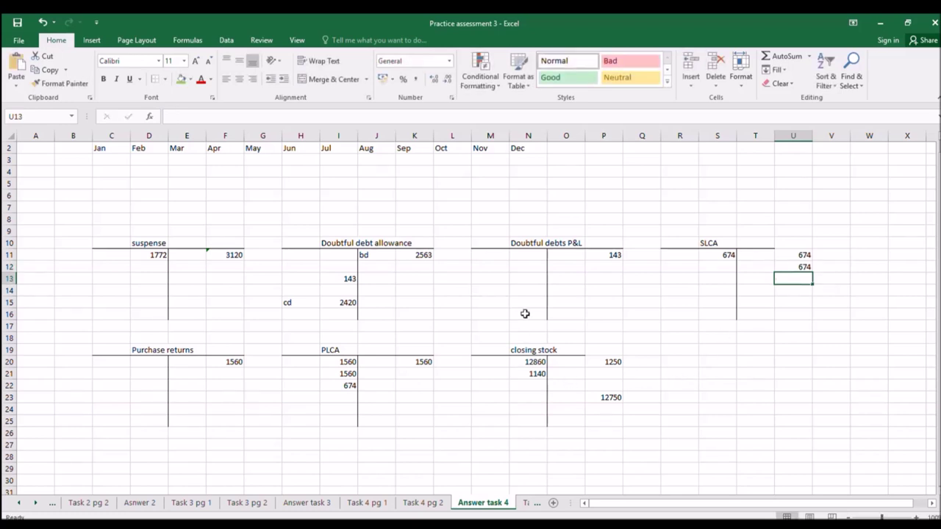
Step: Enter the sum of U11:U12 on the debit side of the suspense account in D12
{"action": "left_click", "coordinate": [158, 266]}
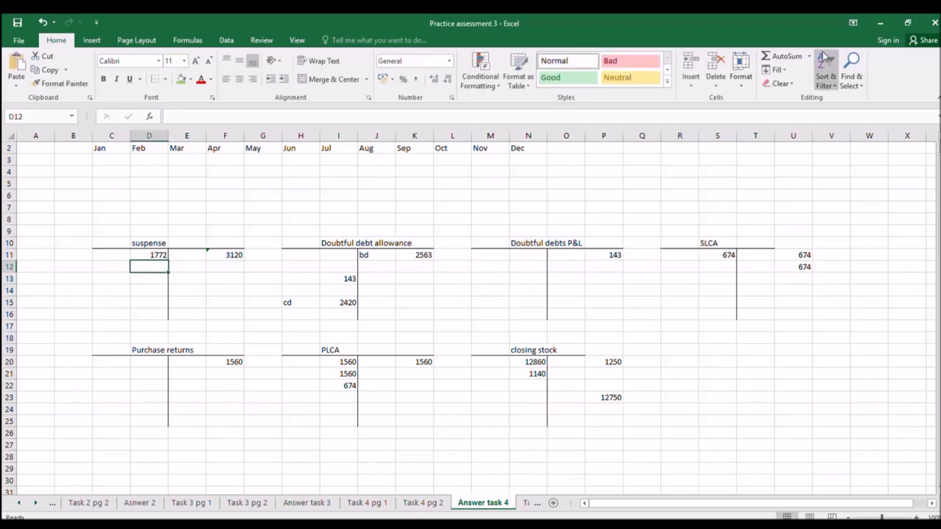
{"action": "left_click", "coordinate": [780, 56]}
{"action": "left_click_drag", "start_coordinate": [798, 254], "coordinate": [798, 267]}
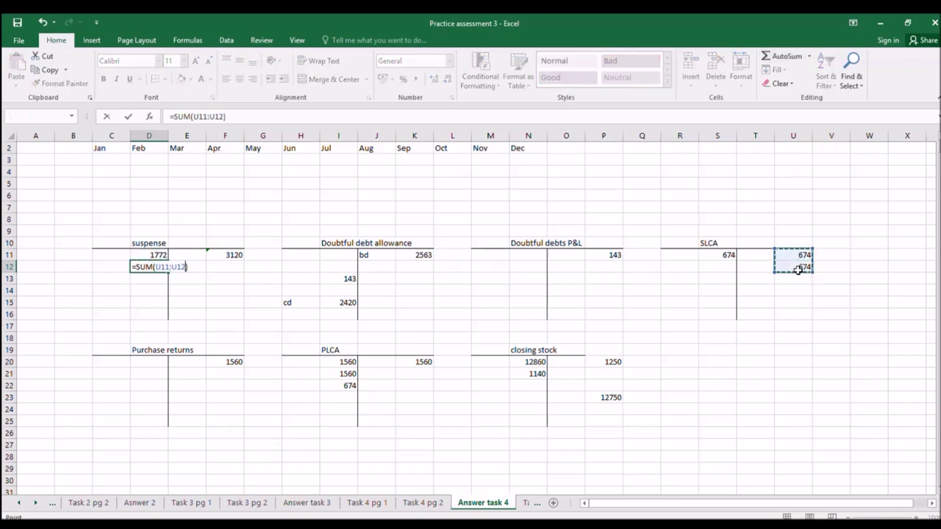
{"action": "key", "text": "Return"}
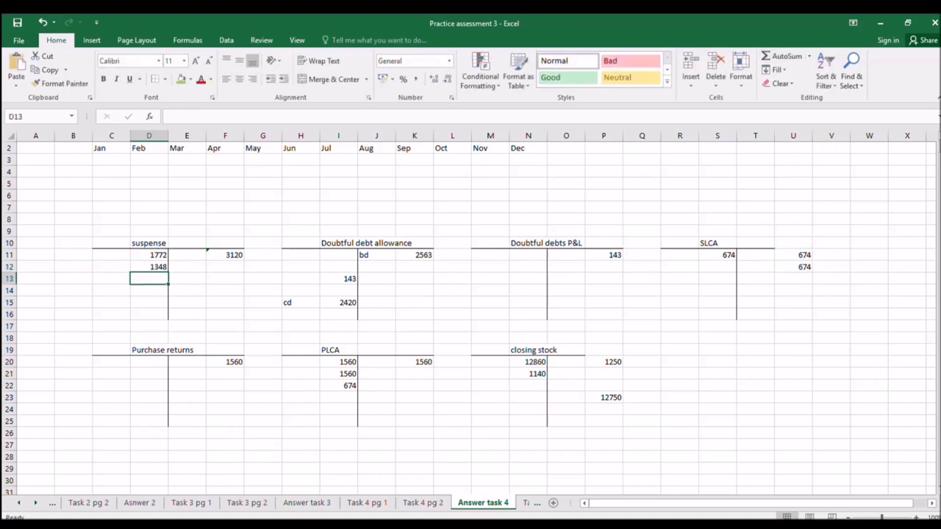
Step: Add a text box with 1348 in the debit adjustments cell for Suspense on Task 4 pg 2
{"action": "left_click", "coordinate": [369, 504]}
{"action": "left_click", "coordinate": [429, 502]}
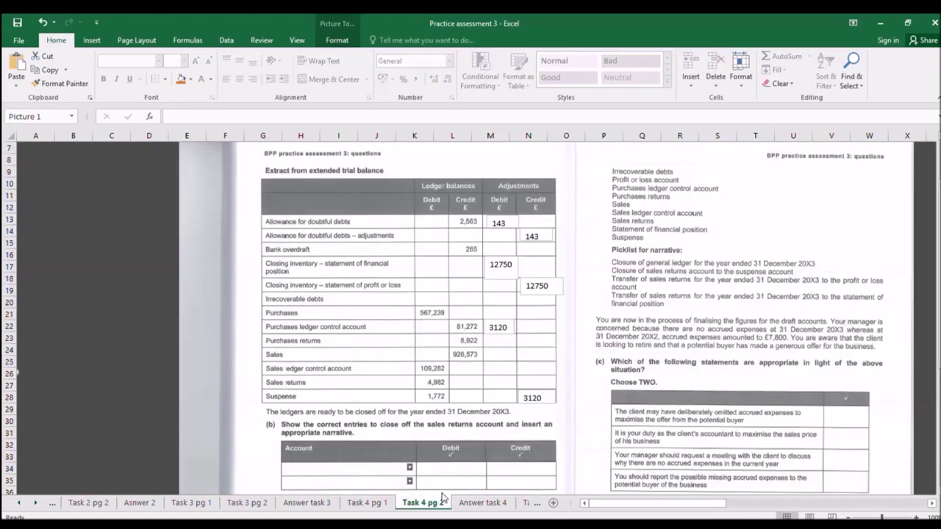
{"action": "left_click", "coordinate": [486, 503]}
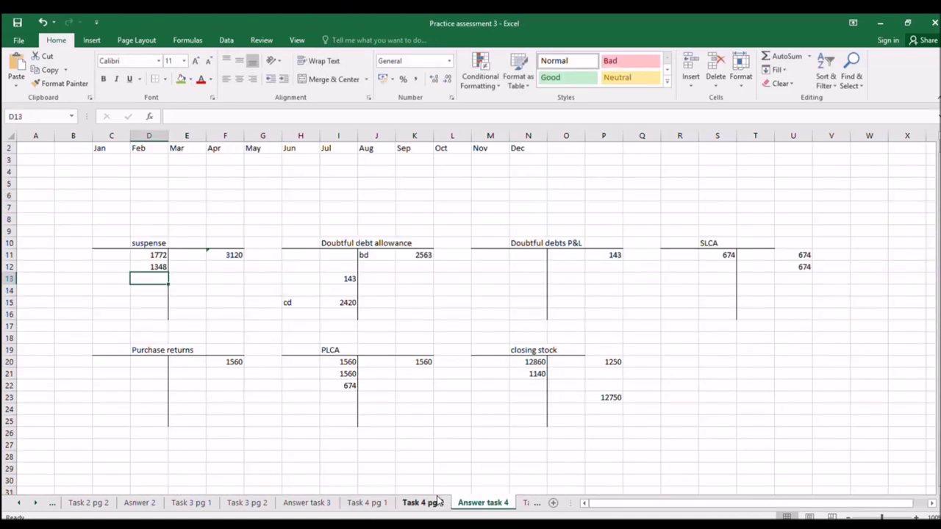
{"action": "left_click", "coordinate": [432, 502]}
{"action": "scroll", "coordinate": [586, 422], "scroll_direction": "down", "scroll_amount": 1}
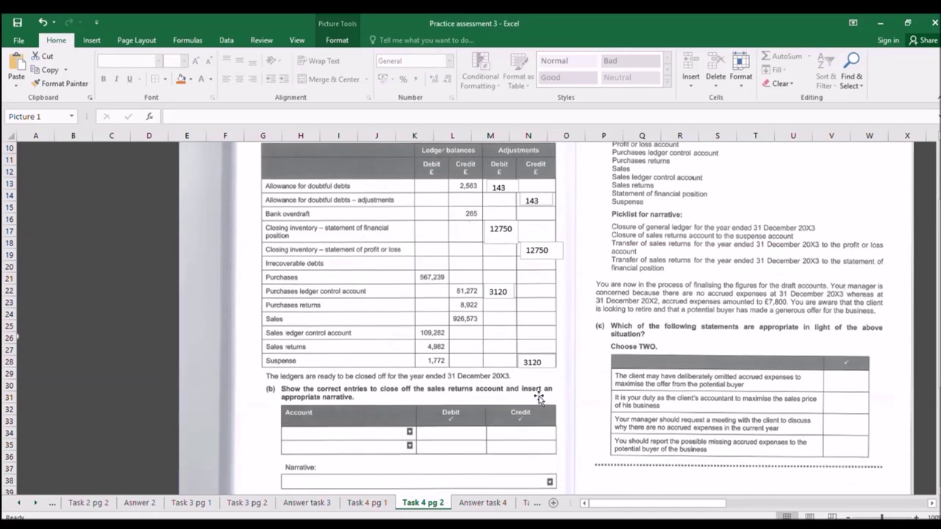
{"action": "left_click", "coordinate": [91, 40]}
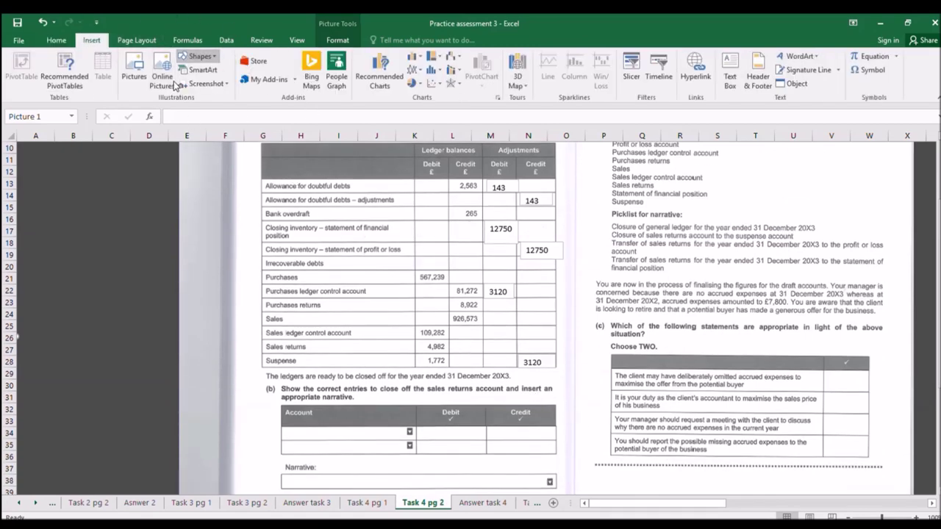
{"action": "key", "text": "alt+n"}
{"action": "key", "text": "x"}
{"action": "mouse_move", "coordinate": [485, 355]}
{"action": "left_mouse_down"}
{"action": "mouse_move", "coordinate": [527, 380]}
{"action": "mouse_move", "coordinate": [517, 369]}
{"action": "left_mouse_up"}
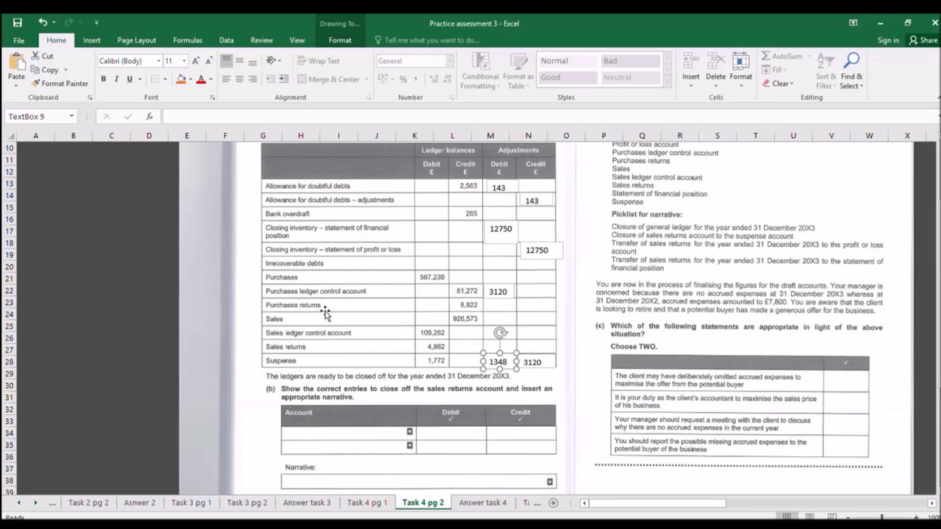
Step: Add a text box with 1348 in the credit adjustments cell for Sales ledger control account
{"action": "left_click", "coordinate": [91, 39]}
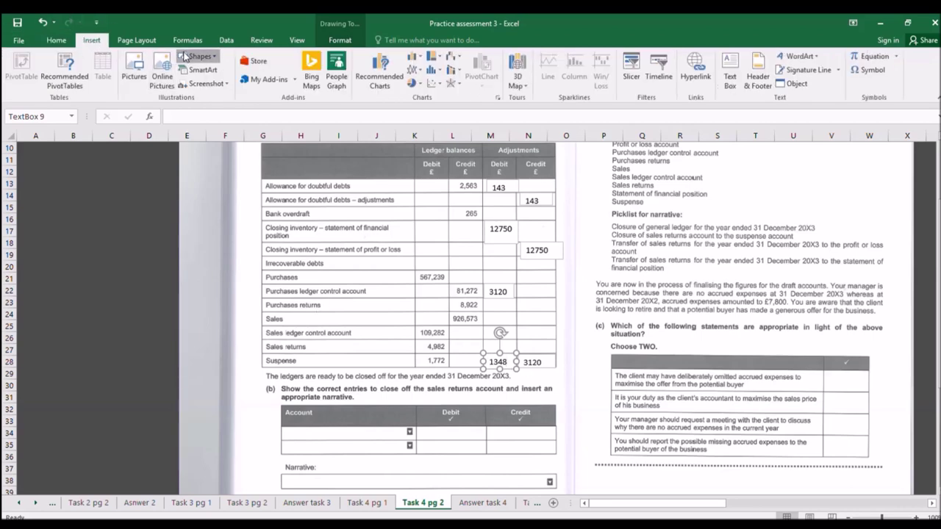
{"action": "key", "text": "alt+n"}
{"action": "key", "text": "x"}
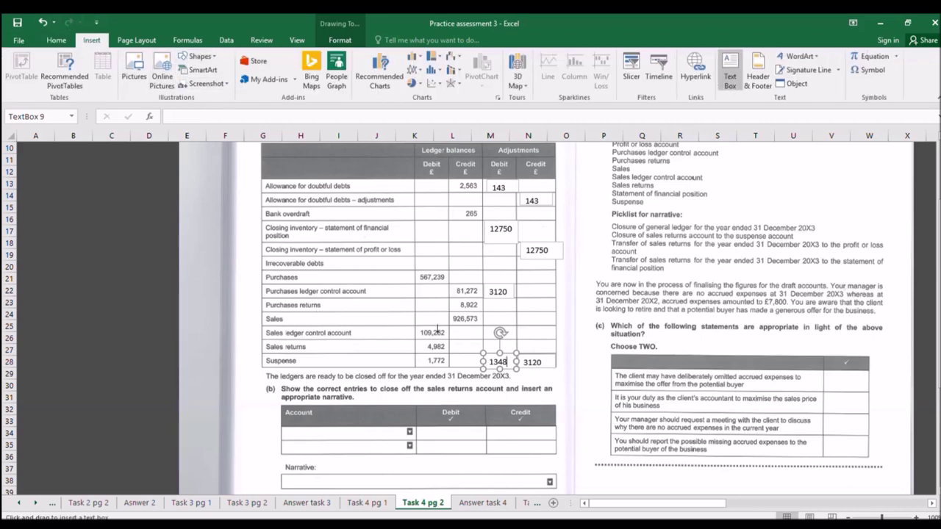
{"action": "left_click_drag", "start_coordinate": [520, 326], "coordinate": [555, 341]}
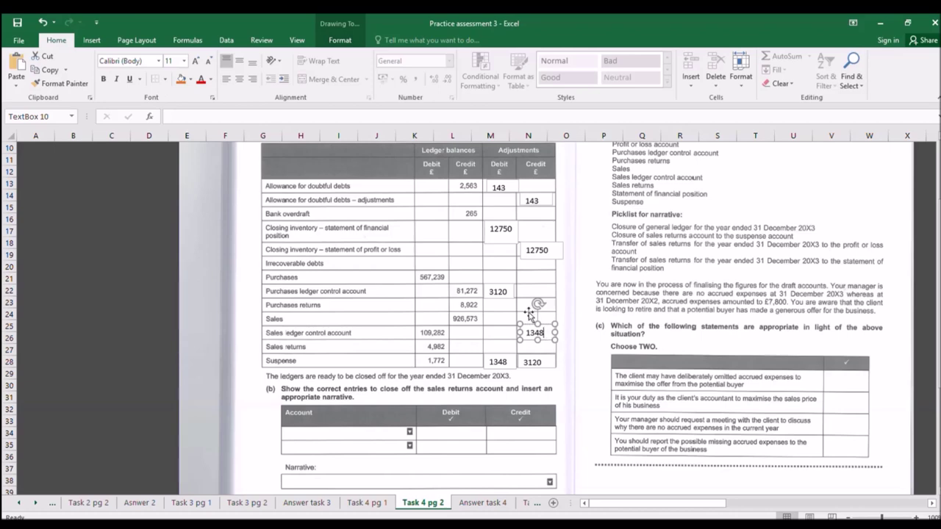
{"action": "left_click", "coordinate": [472, 416]}
Step: Total the debit side of the suspense account on Answer task 4 by summing D11:D13 in D14
{"action": "left_click", "coordinate": [356, 507]}
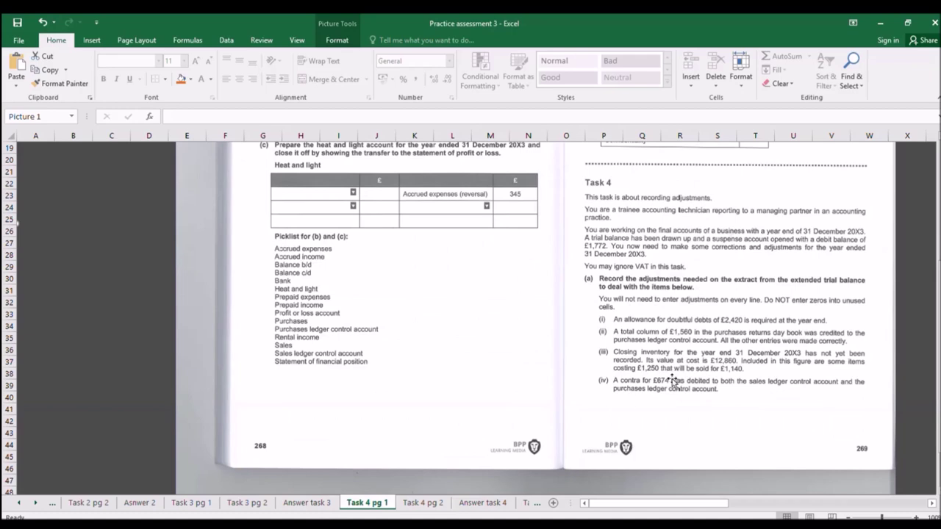
{"action": "left_click", "coordinate": [482, 503]}
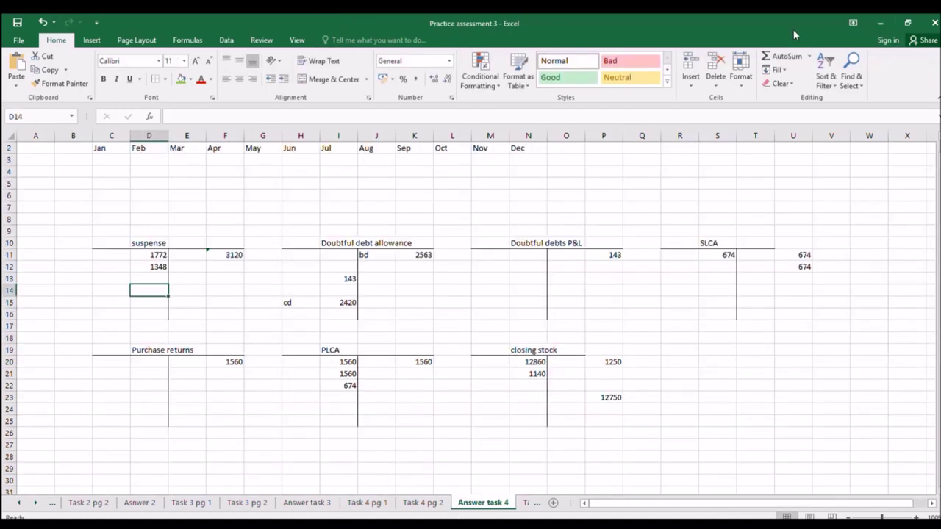
{"action": "left_click", "coordinate": [788, 57]}
{"action": "left_click", "coordinate": [159, 255]}
{"action": "left_click_drag", "start_coordinate": [159, 255], "coordinate": [158, 278]}
{"action": "key", "text": "Return"}
{"action": "key", "text": "Up"}
Step: Copy the suspense account's debit total formula from D14 to the credit side in F14
{"action": "key", "text": "ctrl+c"}
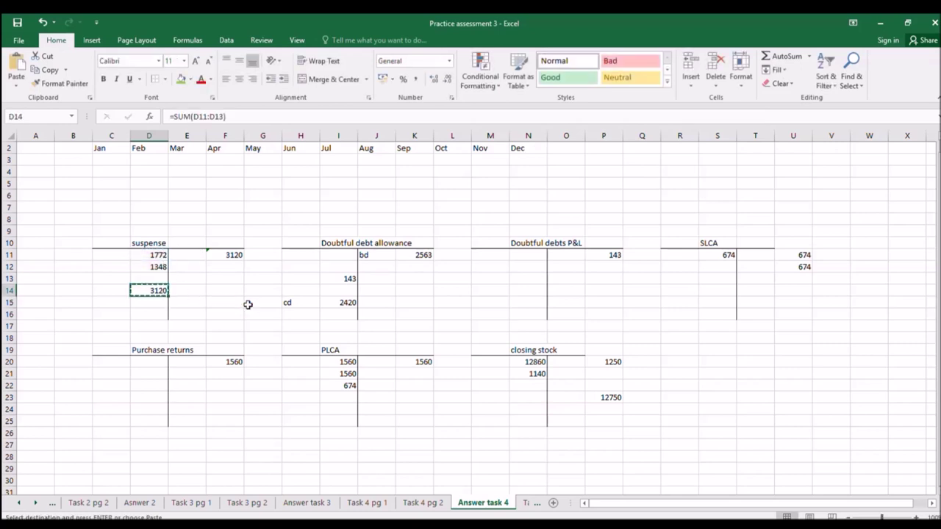
{"action": "left_click", "coordinate": [234, 293]}
{"action": "key", "text": "ctrl+v"}
{"action": "left_click", "coordinate": [227, 323]}
{"action": "key", "text": "Escape"}
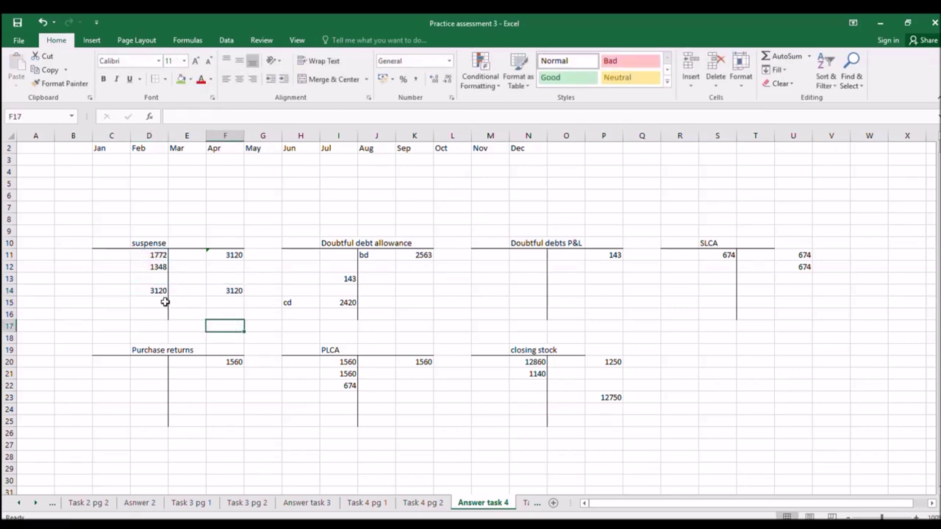
Step: Review the completed adjustments on Task 4 pg 2 and read question (b) on closing off the sales returns account
{"action": "left_click", "coordinate": [369, 504]}
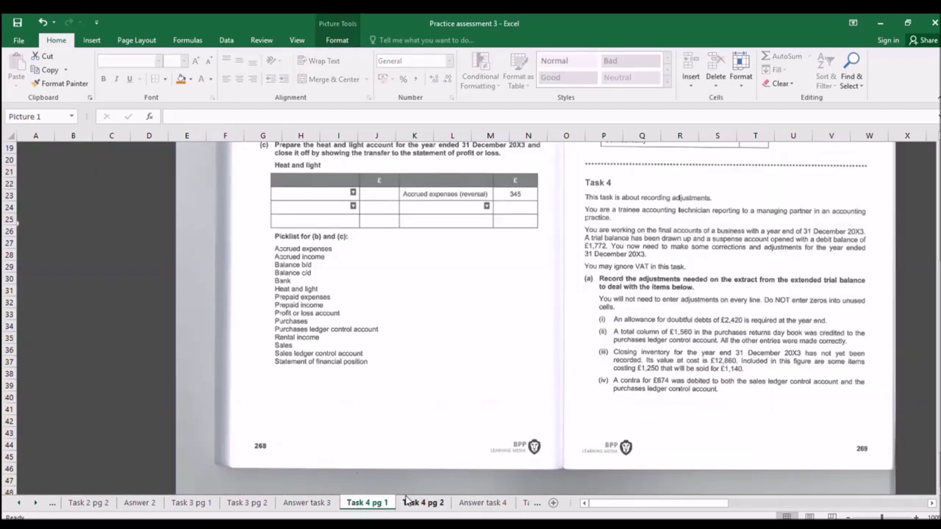
{"action": "left_click", "coordinate": [406, 499]}
{"action": "scroll", "coordinate": [409, 389], "scroll_direction": "up", "scroll_amount": 2}
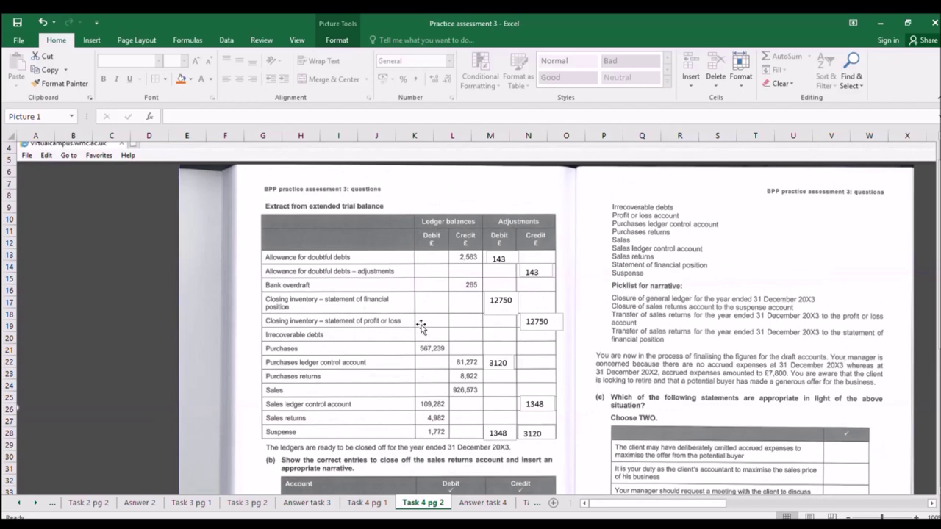
{"action": "scroll", "coordinate": [421, 327], "scroll_direction": "down", "scroll_amount": 5}
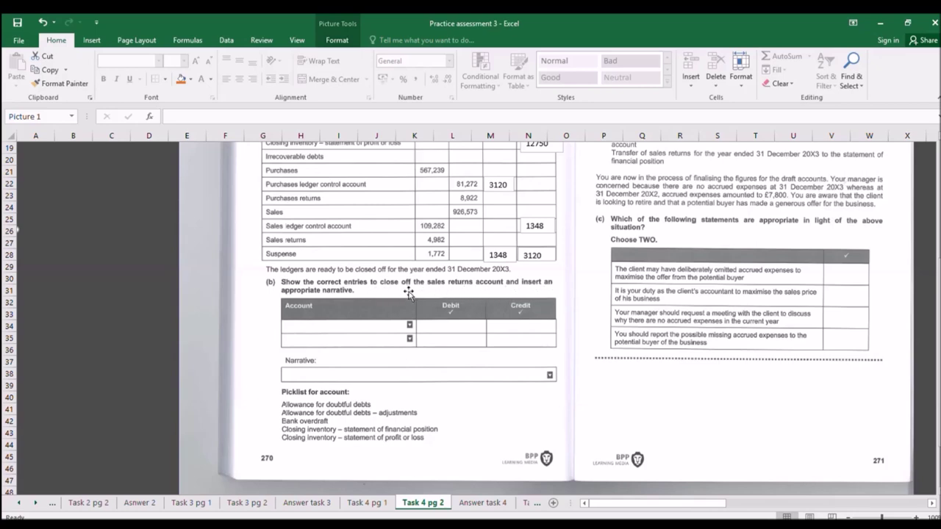
{"action": "scroll", "coordinate": [408, 293], "scroll_direction": "up", "scroll_amount": 3}
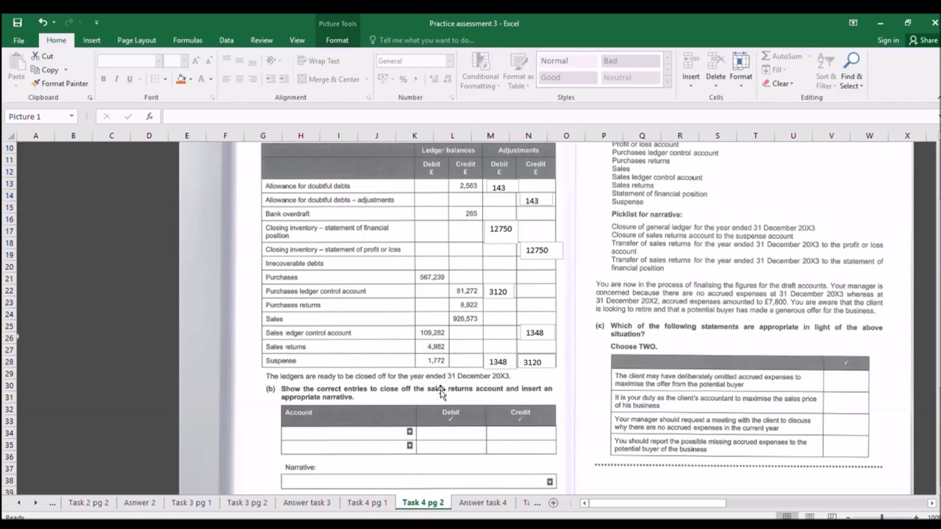
{"action": "scroll", "coordinate": [439, 390], "scroll_direction": "down", "scroll_amount": 1}
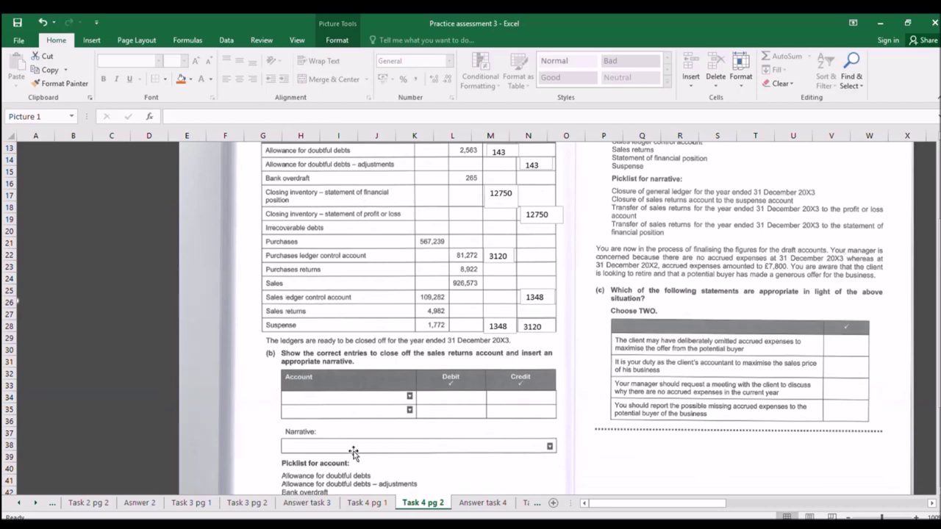
{"action": "scroll", "coordinate": [353, 451], "scroll_direction": "down", "scroll_amount": 2}
{"action": "scroll", "coordinate": [389, 432], "scroll_direction": "up", "scroll_amount": 3}
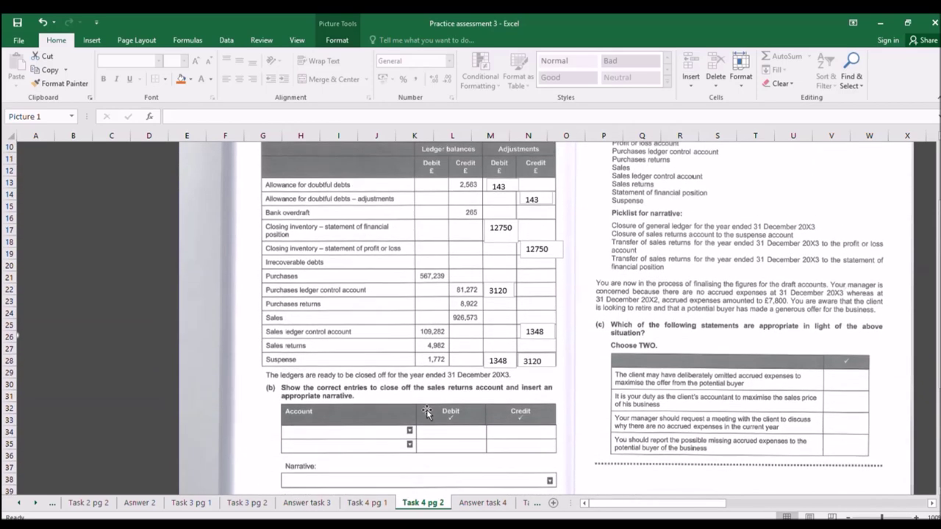
{"action": "scroll", "coordinate": [578, 280], "scroll_direction": "up", "scroll_amount": 1}
{"action": "scroll", "coordinate": [514, 338], "scroll_direction": "down", "scroll_amount": 1}
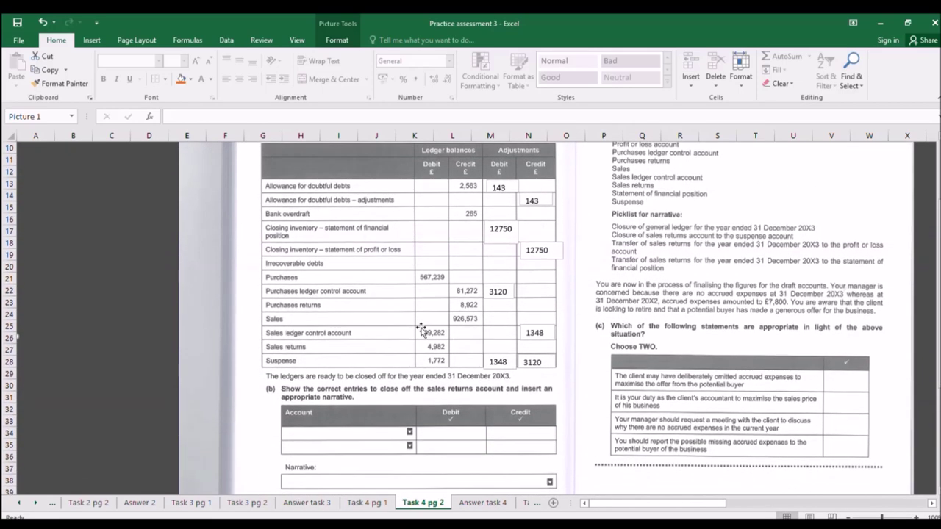
Step: Add a text box reading "Sales returns" in the first Account row of the question (b) table
{"action": "left_click", "coordinate": [91, 40]}
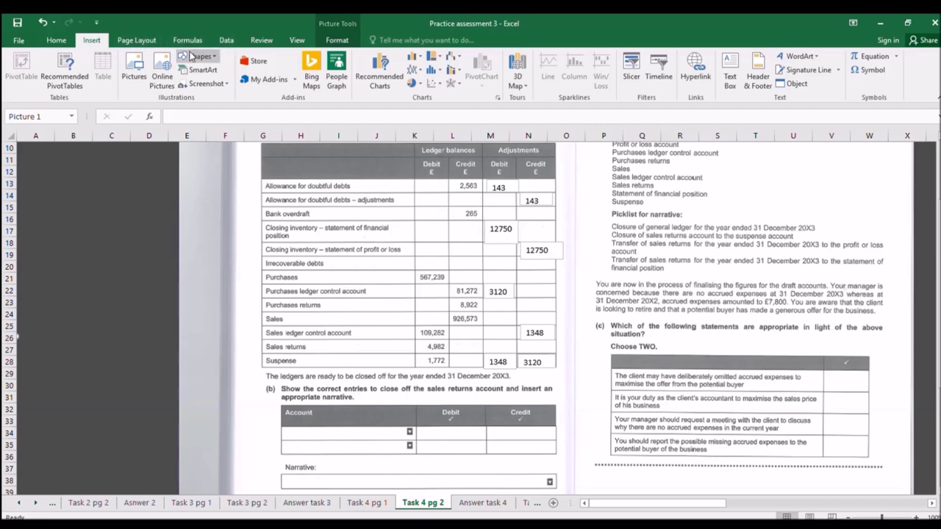
{"action": "key", "text": "alt+n"}
{"action": "key", "text": "x"}
{"action": "left_click_drag", "start_coordinate": [286, 432], "coordinate": [417, 445]}
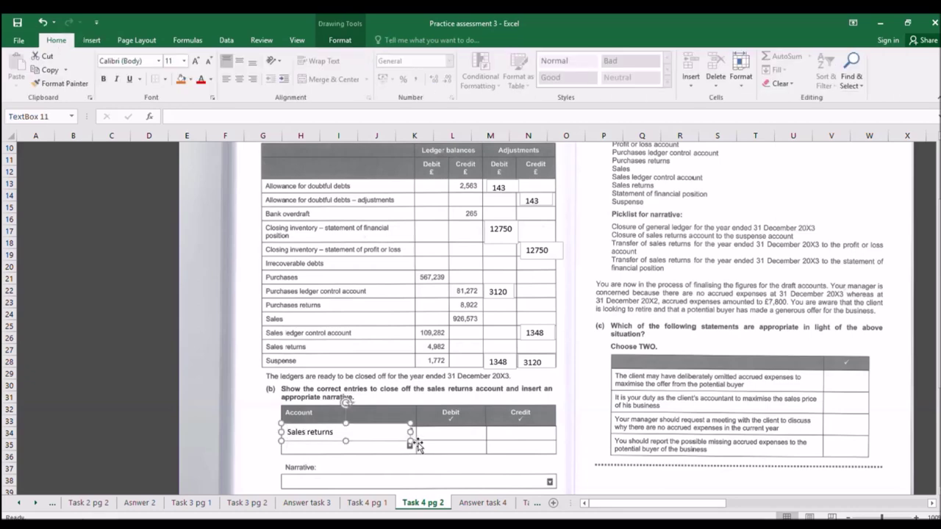
{"action": "left_click", "coordinate": [387, 422]}
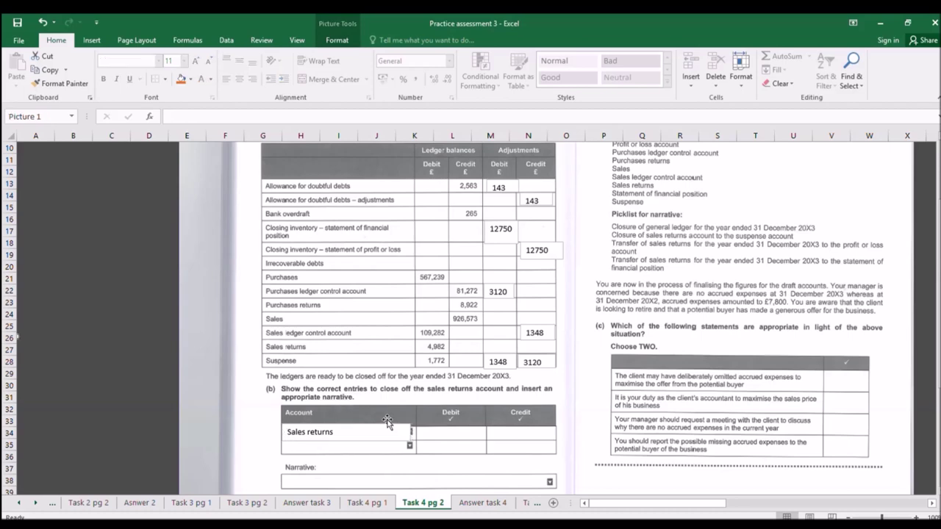
Step: Add a text box with 4982 in the Credit cell of the Sales returns row in question (b)
{"action": "left_click", "coordinate": [91, 39]}
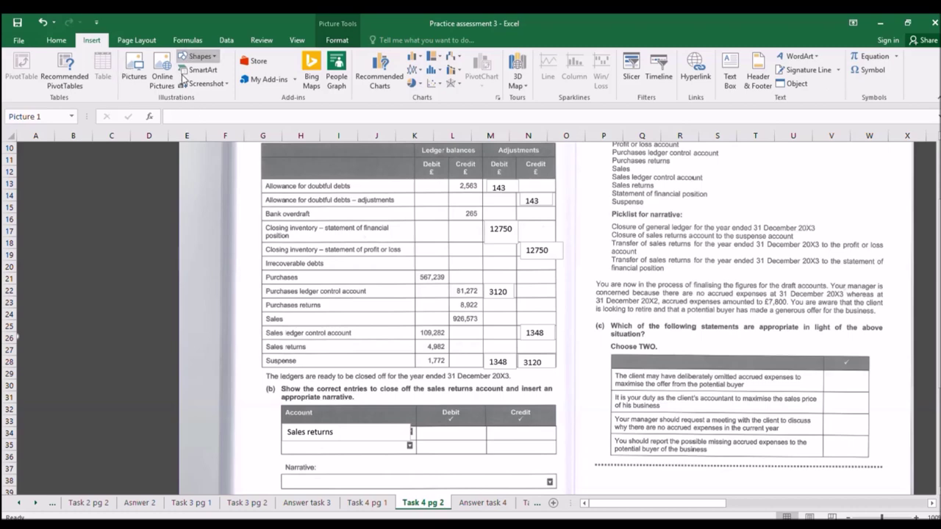
{"action": "left_click", "coordinate": [730, 76]}
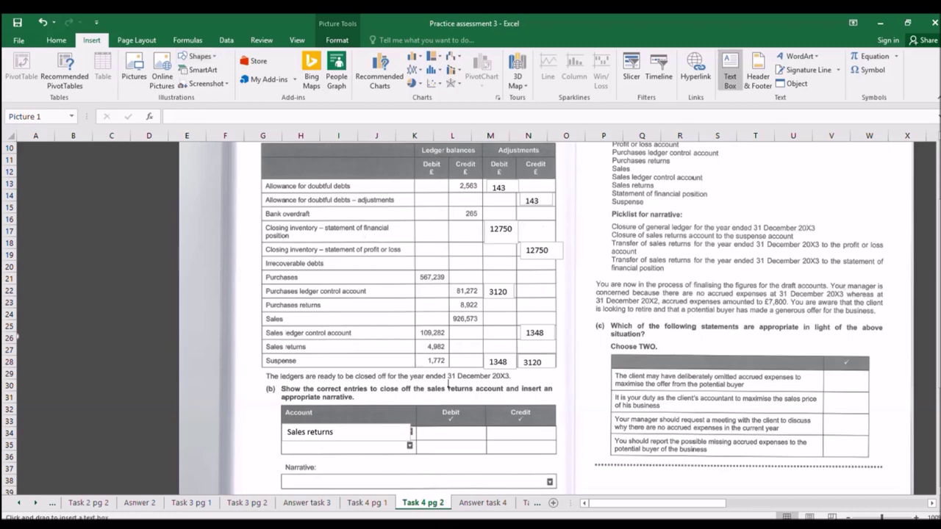
{"action": "left_click_drag", "start_coordinate": [491, 425], "coordinate": [547, 441]}
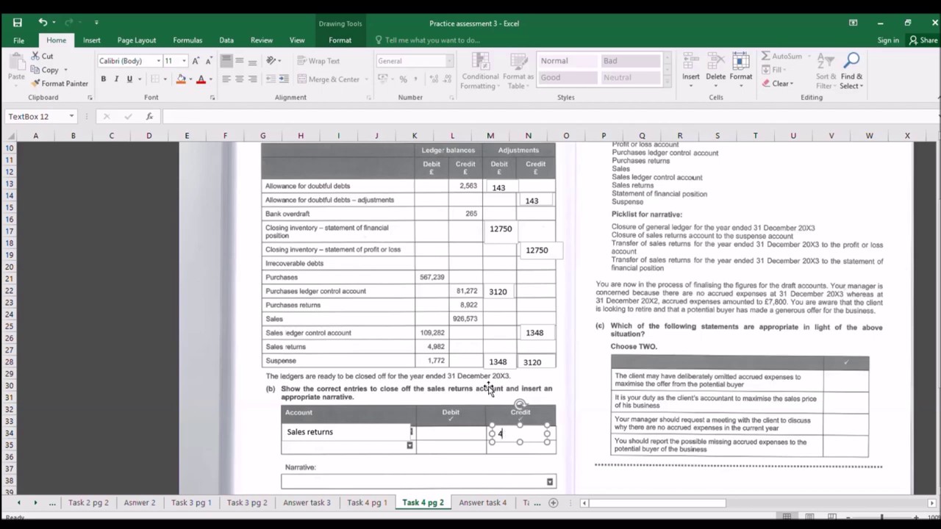
{"action": "left_click", "coordinate": [376, 416]}
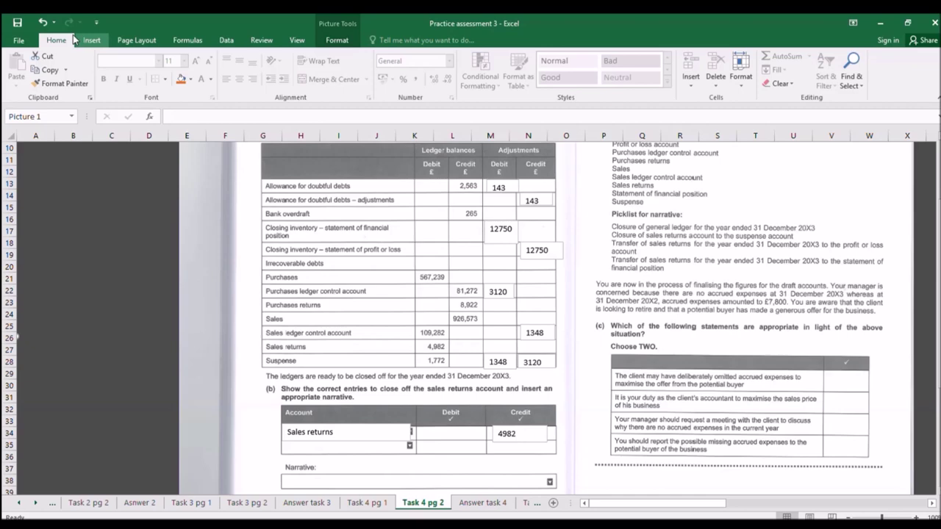
Step: Add a text box reading "Profit and loss account" in the second Account row of the question (b) table
{"action": "scroll", "coordinate": [651, 188], "scroll_direction": "up", "scroll_amount": 1}
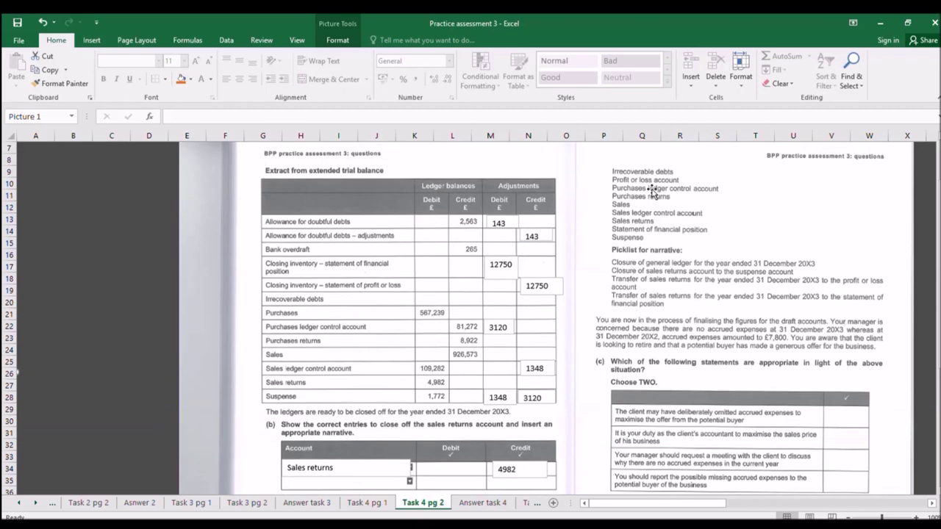
{"action": "scroll", "coordinate": [369, 226], "scroll_direction": "down", "scroll_amount": 1}
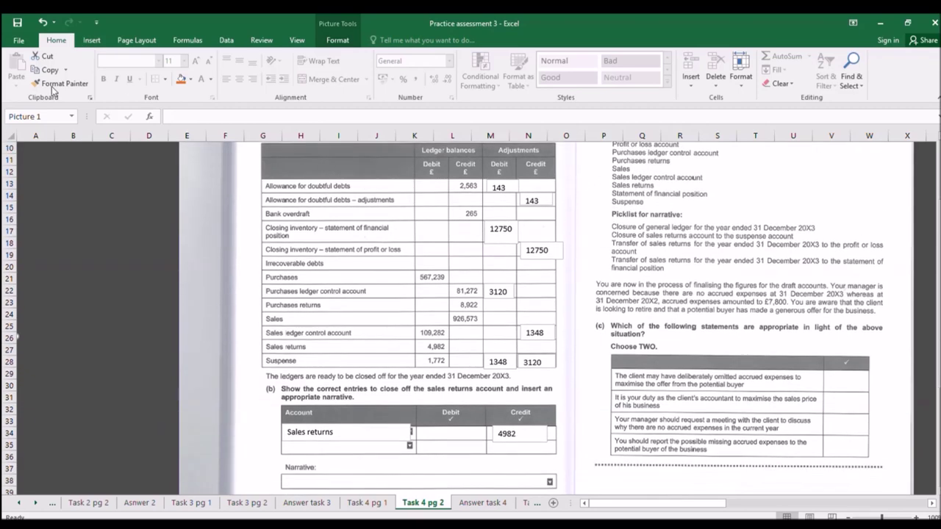
{"action": "left_click", "coordinate": [92, 40]}
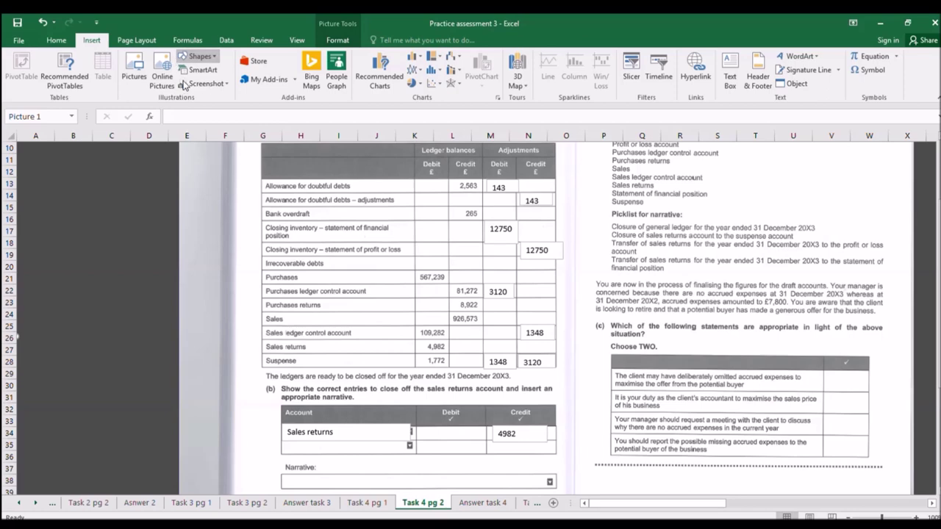
{"action": "left_click", "coordinate": [729, 70]}
{"action": "mouse_move", "coordinate": [282, 441]}
{"action": "left_mouse_down"}
{"action": "mouse_move", "coordinate": [380, 458]}
{"action": "mouse_move", "coordinate": [410, 452]}
{"action": "mouse_move", "coordinate": [401, 455]}
{"action": "left_mouse_up"}
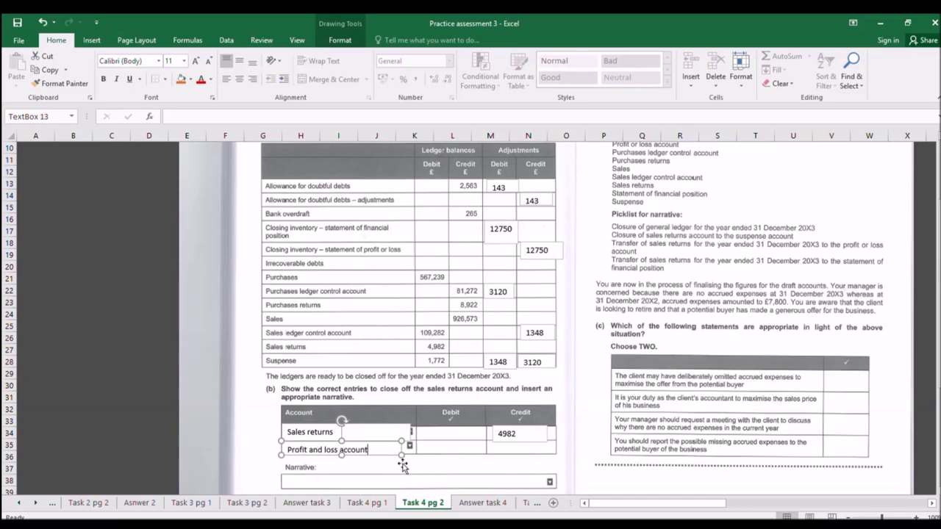
Step: Add a text box with 4982 in the Debit cell of the Profit and loss account row in question (b)
{"action": "left_click", "coordinate": [91, 40]}
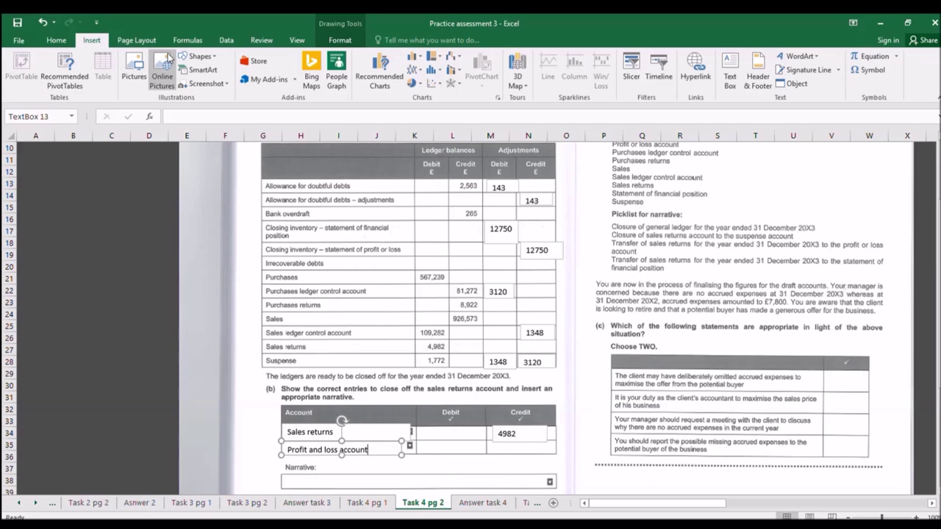
{"action": "left_click", "coordinate": [729, 73]}
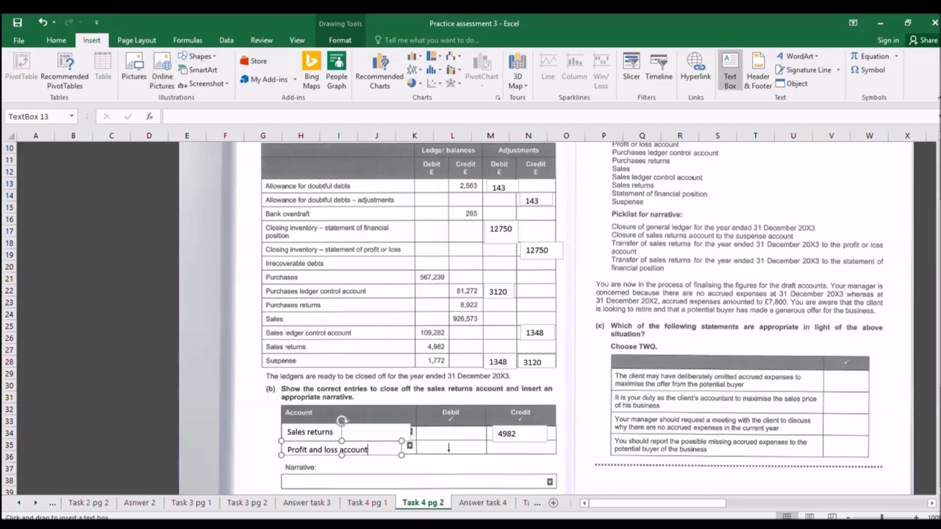
{"action": "left_click_drag", "start_coordinate": [424, 439], "coordinate": [476, 454]}
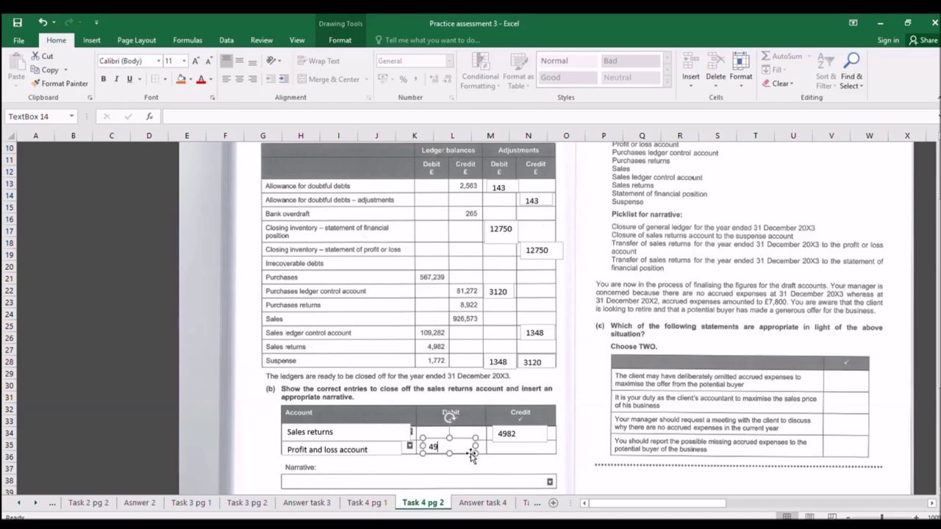
{"action": "left_click", "coordinate": [491, 465]}
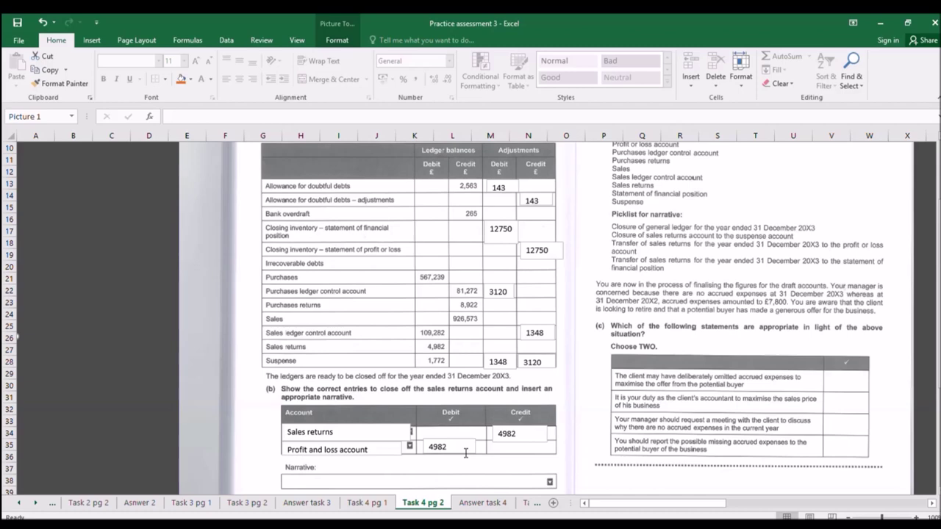
Step: Insert a new blank worksheet and place it between Task 4 pg 2 and Answer task 4
{"action": "scroll", "coordinate": [478, 469], "scroll_direction": "down", "scroll_amount": 1}
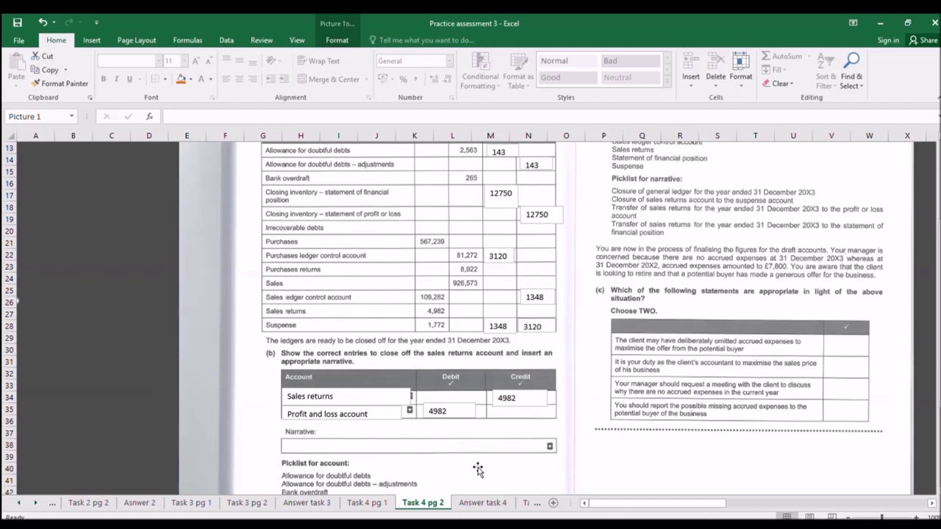
{"action": "scroll", "coordinate": [470, 464], "scroll_direction": "up", "scroll_amount": 1}
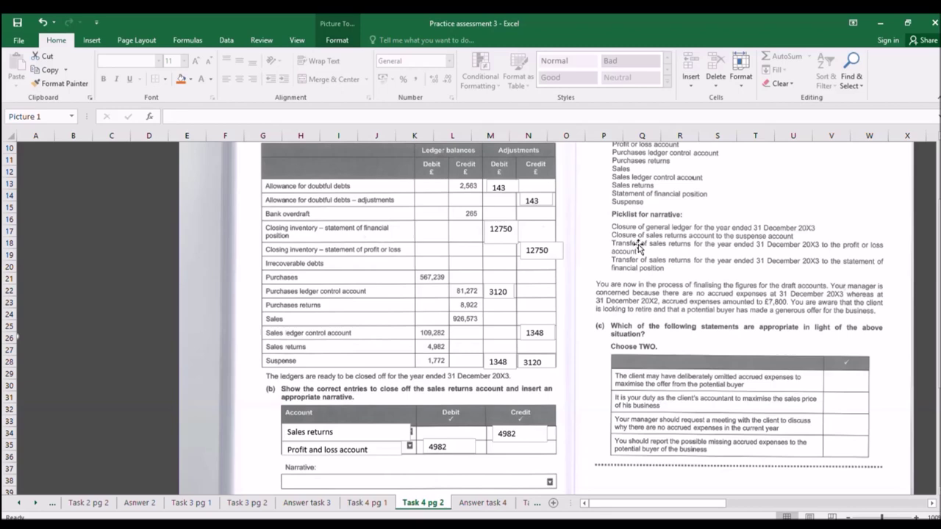
{"action": "scroll", "coordinate": [668, 266], "scroll_direction": "down", "scroll_amount": 2}
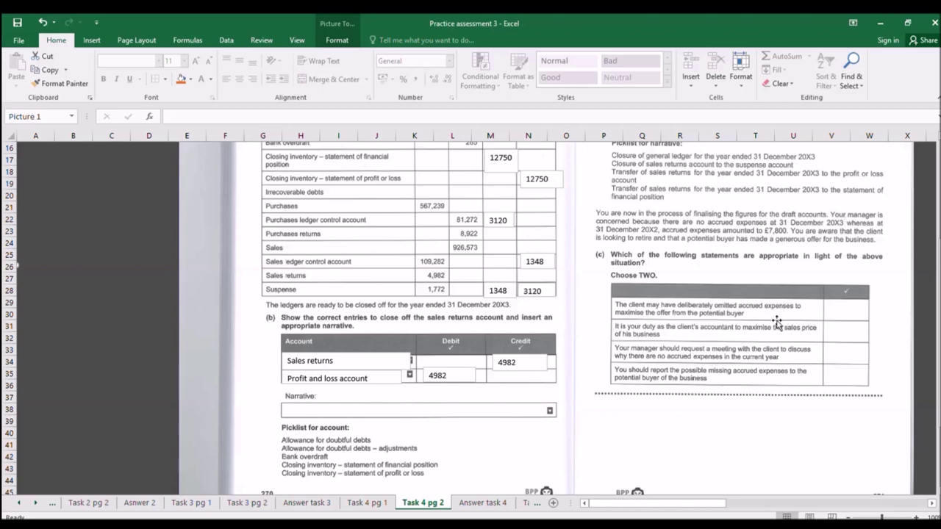
{"action": "scroll", "coordinate": [772, 313], "scroll_direction": "up", "scroll_amount": 1}
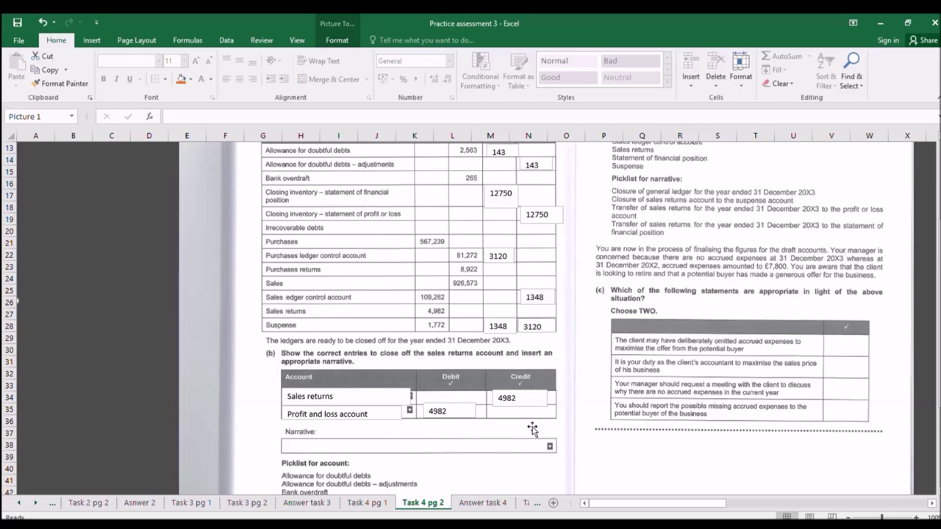
{"action": "left_click", "coordinate": [454, 501]}
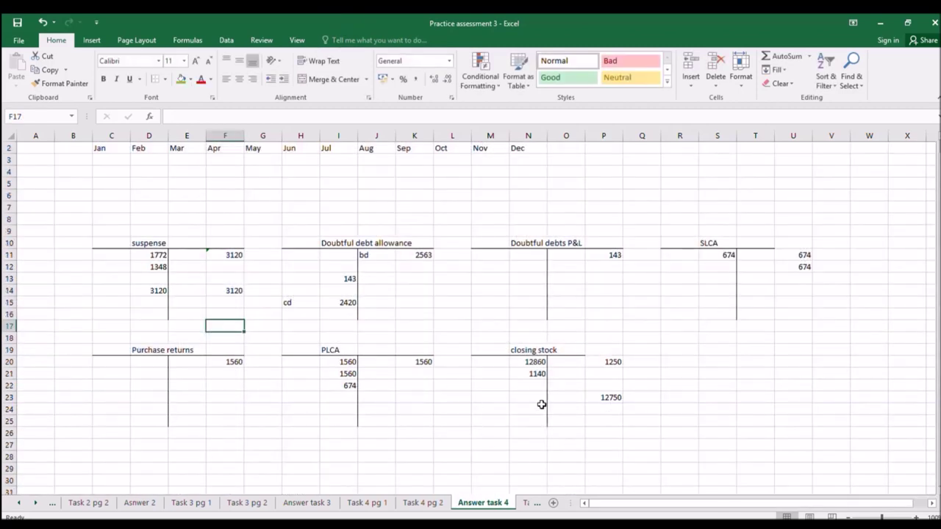
{"action": "left_click", "coordinate": [553, 504]}
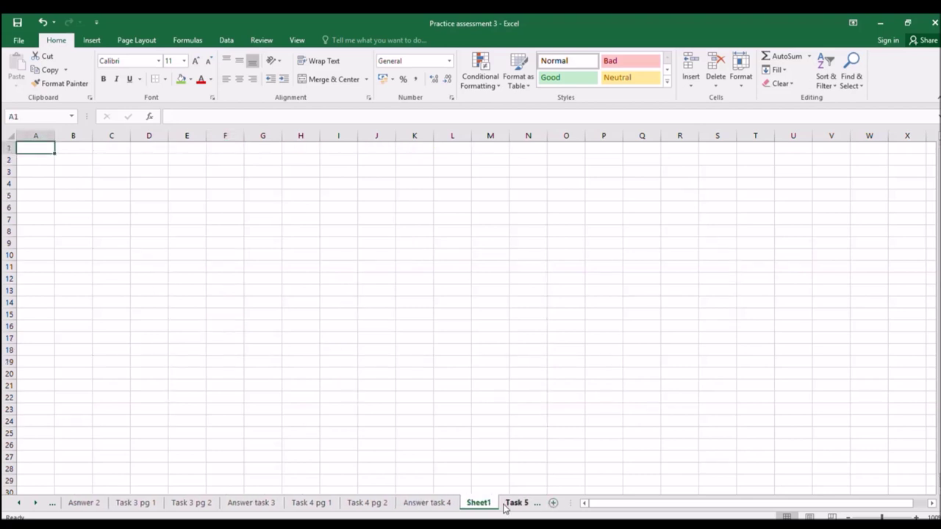
{"action": "left_click_drag", "start_coordinate": [408, 491], "coordinate": [406, 492]}
Step: Build a T-account titled Accruals with a line under B2:E2 and a vertical line at the left edge of D3:D7
{"action": "left_click_drag", "start_coordinate": [78, 165], "coordinate": [176, 162]}
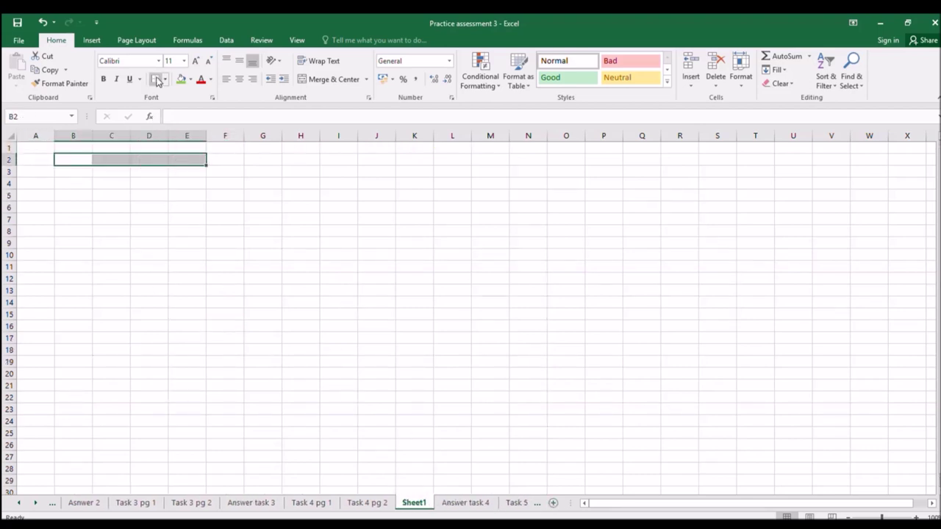
{"action": "left_click_drag", "start_coordinate": [139, 171], "coordinate": [141, 219]}
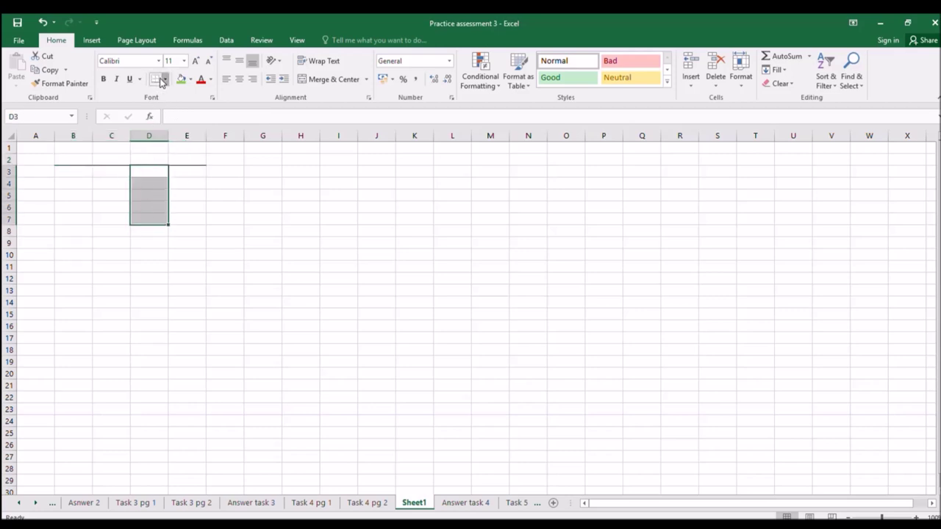
{"action": "left_click", "coordinate": [132, 195]}
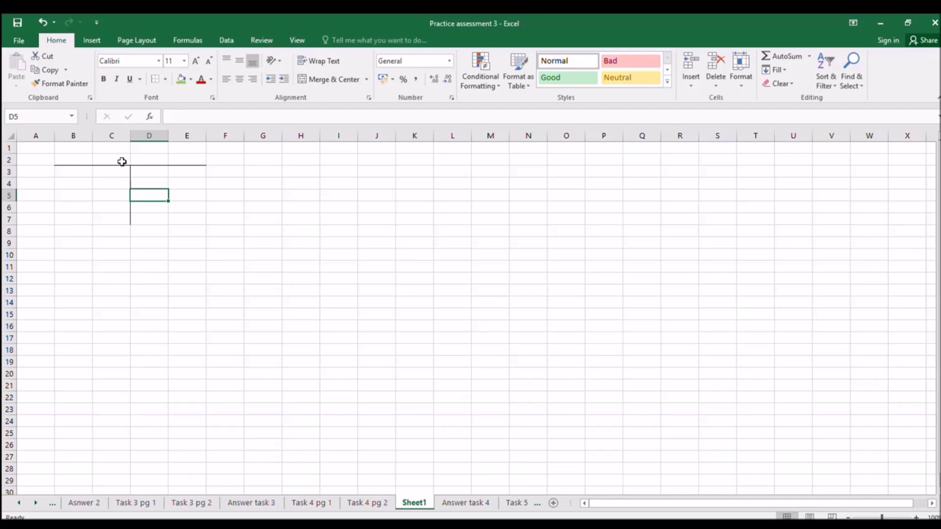
{"action": "left_click", "coordinate": [122, 162]}
{"action": "type", "text": "Accruals"}
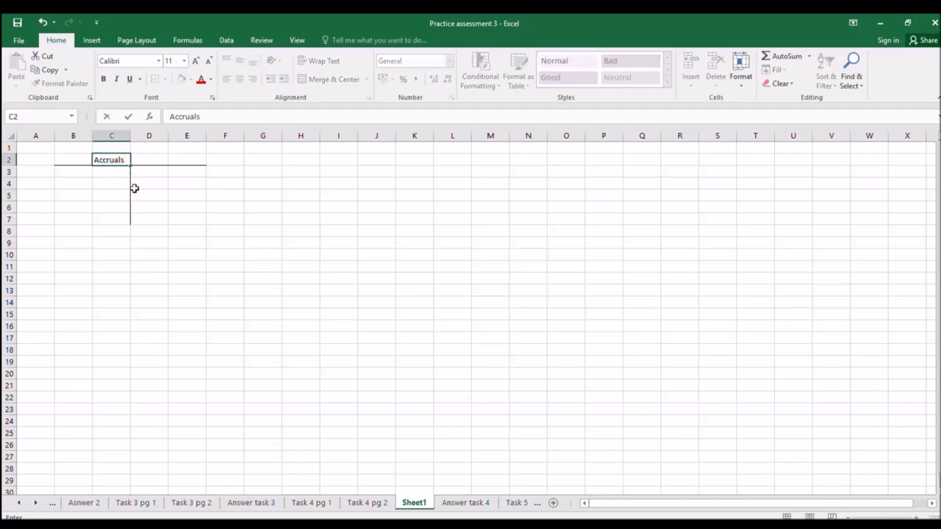
{"action": "left_click", "coordinate": [161, 194]}
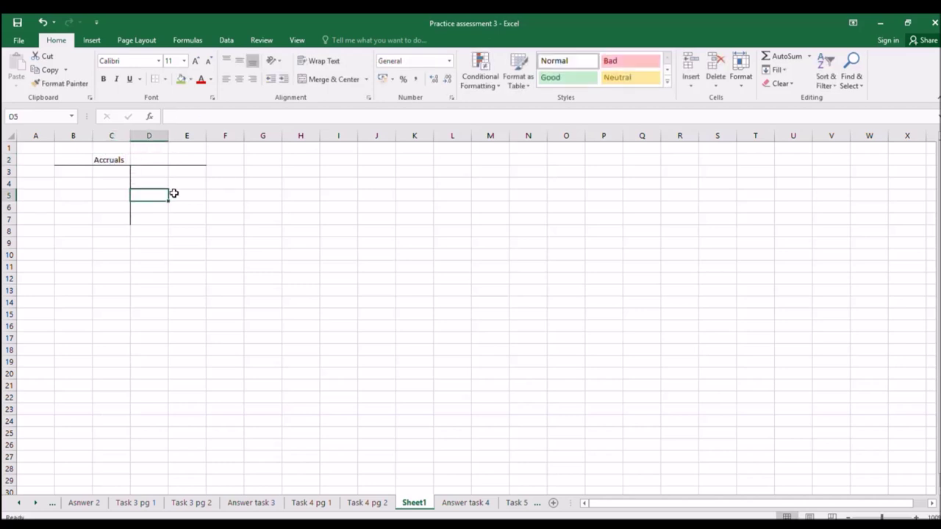
Step: Copy the Accruals T-account from B2:E7 to G2 and title the copy Expenses in H2
{"action": "left_click_drag", "start_coordinate": [66, 160], "coordinate": [199, 219]}
{"action": "key", "text": "ctrl+c"}
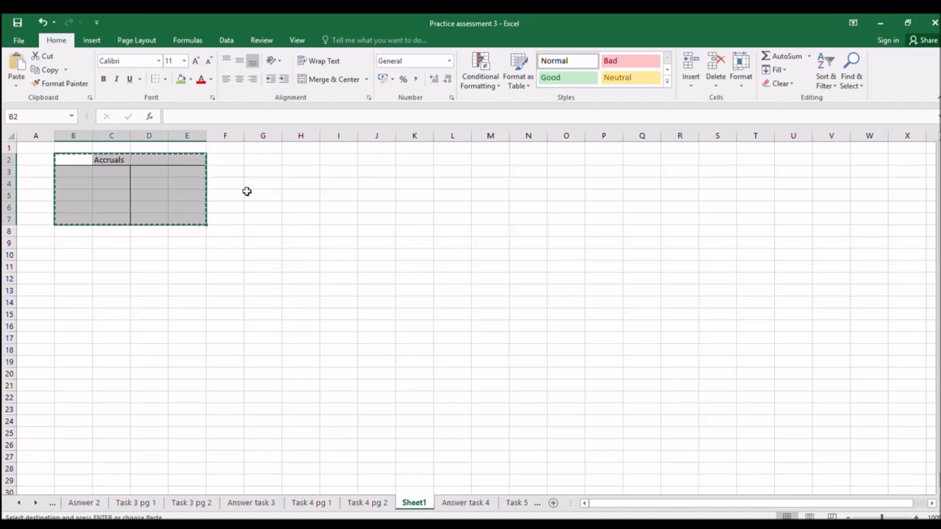
{"action": "left_click", "coordinate": [252, 161]}
{"action": "key", "text": "ctrl+v"}
{"action": "left_click", "coordinate": [303, 162]}
{"action": "type", "text": "E"}
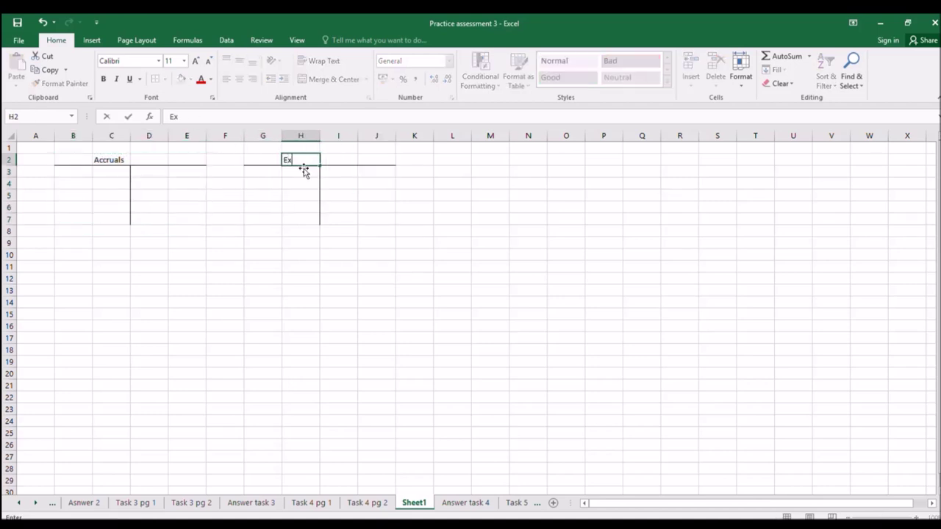
{"action": "type", "text": "xpenses"}
{"action": "key", "text": "Return"}
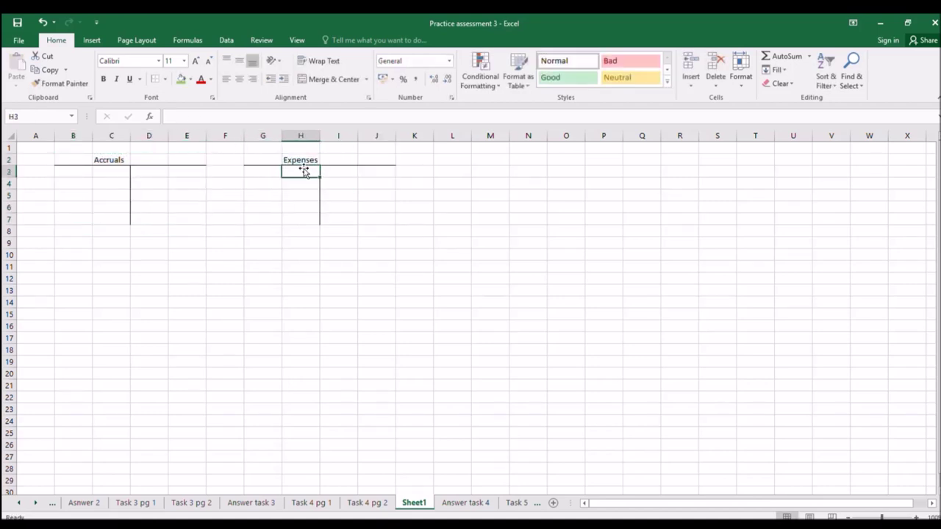
Step: Enter the 20X2 accrued expenses of 7800 on the credit side (E3) and debit side (C3) of the Accruals T-account
{"action": "left_click", "coordinate": [313, 502]}
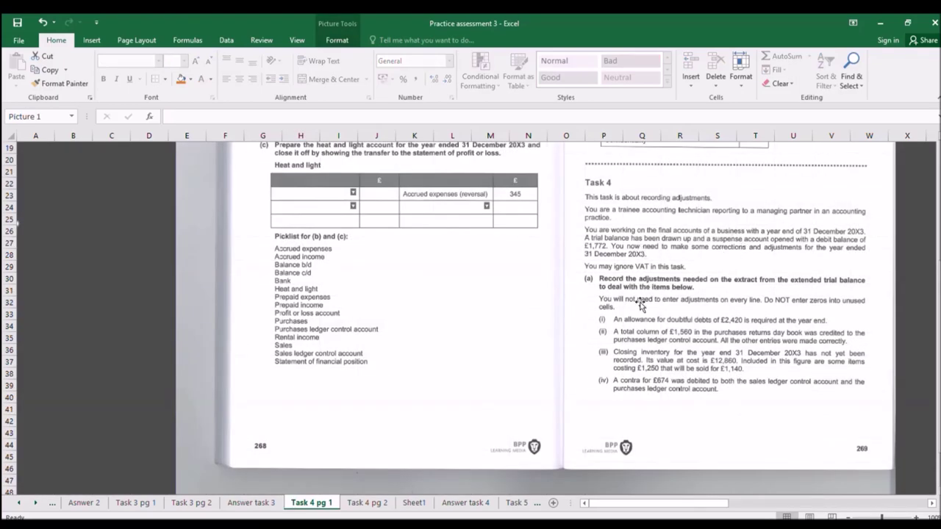
{"action": "left_click", "coordinate": [363, 502]}
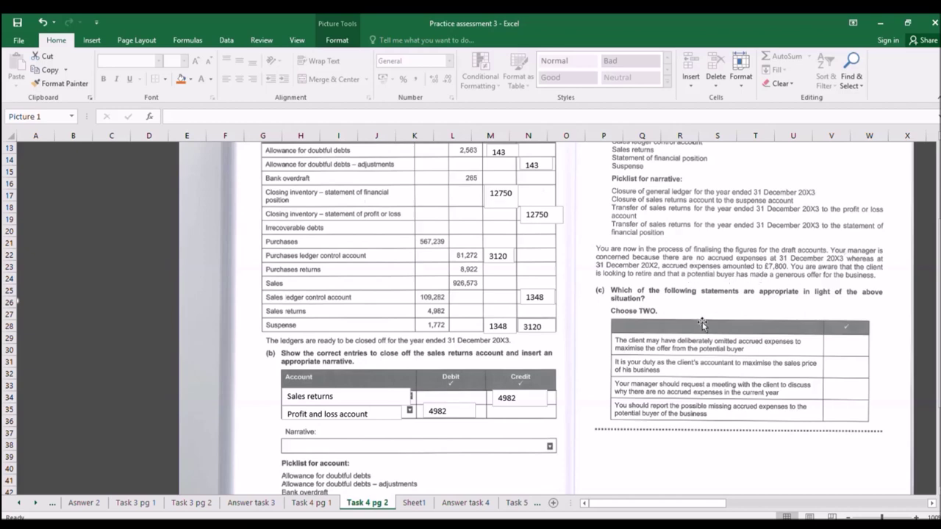
{"action": "left_click", "coordinate": [414, 503]}
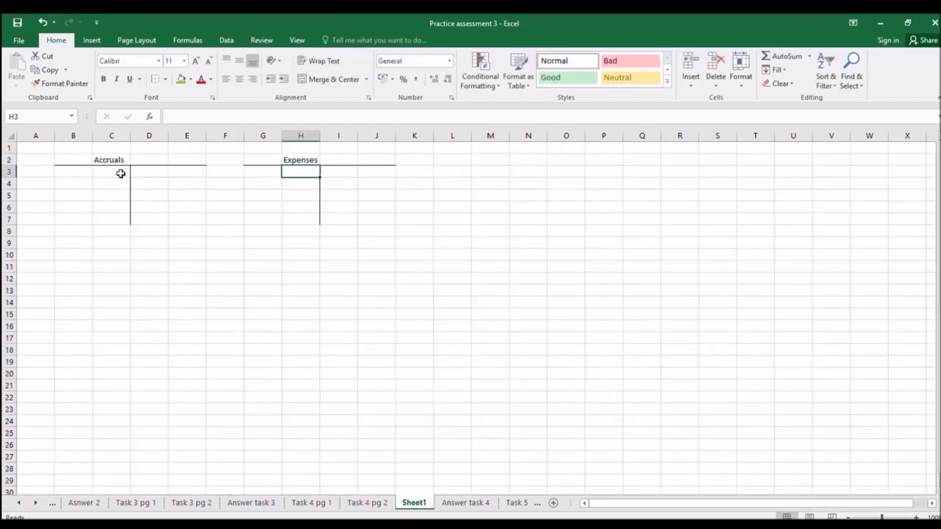
{"action": "left_click", "coordinate": [179, 170]}
{"action": "type", "text": "7800"}
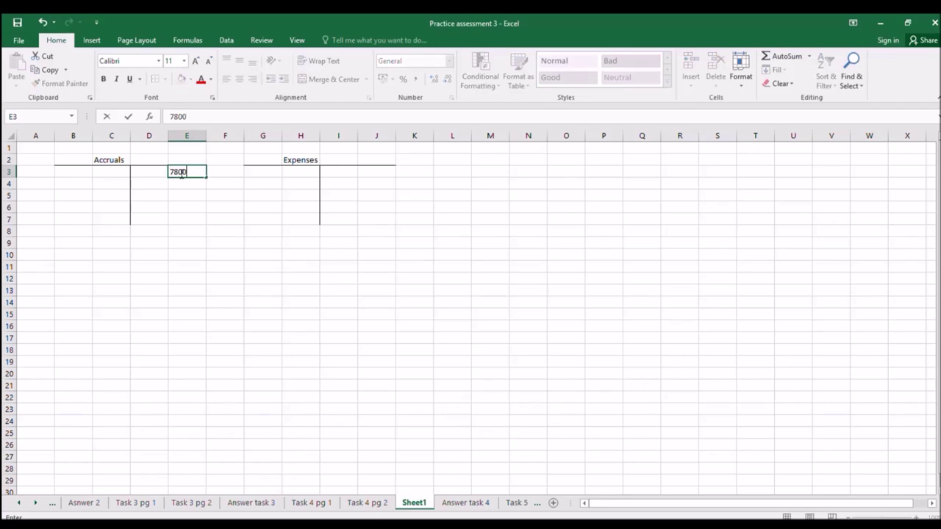
{"action": "key", "text": "Left"}
{"action": "key", "text": "Left"}
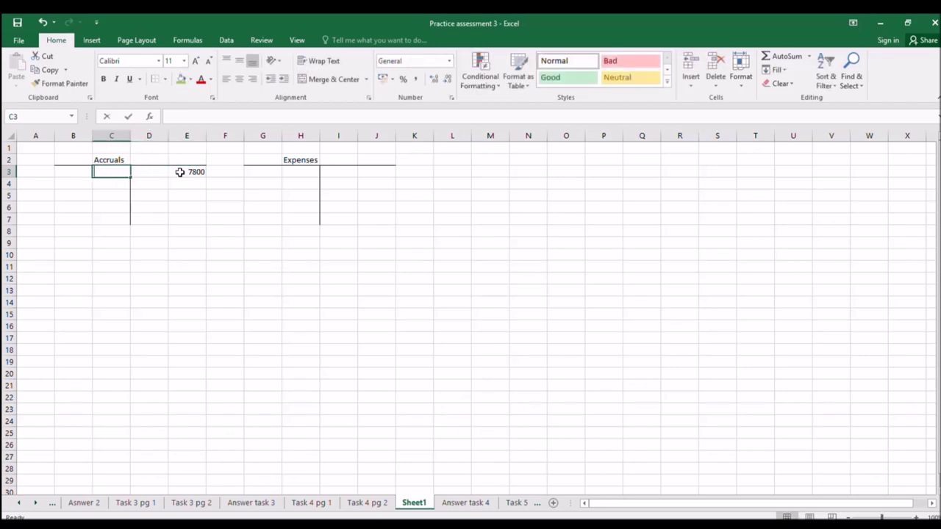
{"action": "type", "text": "780"}
{"action": "key", "text": "Right"}
{"action": "key", "text": "Right"}
{"action": "key", "text": "Right"}
{"action": "key", "text": "Right"}
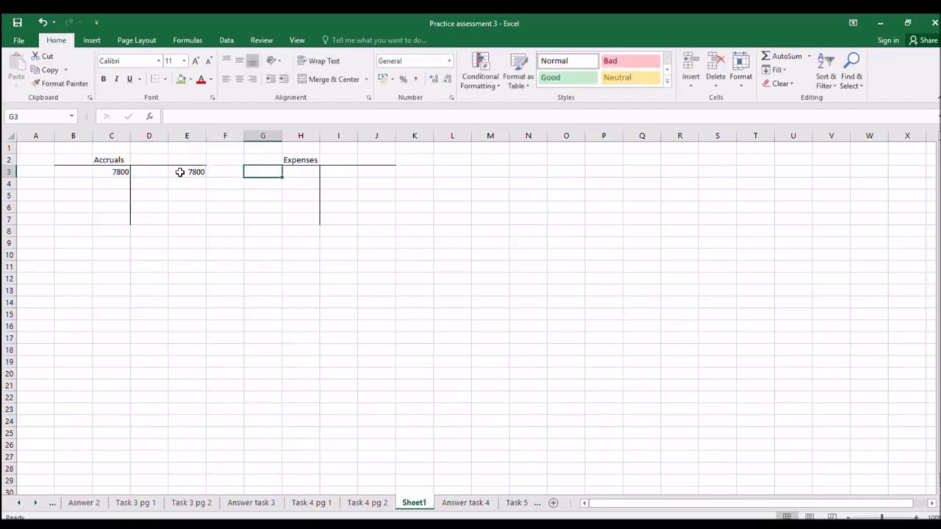
Step: Enter 7800 on the credit side of the Expenses T-account in J3
{"action": "key", "text": "Left"}
{"action": "key", "text": "Left"}
{"action": "key", "text": "Left"}
{"action": "key", "text": "Left"}
{"action": "key", "text": "Right"}
{"action": "key", "text": "Right"}
{"action": "key", "text": "Right"}
{"action": "key", "text": "Right"}
{"action": "key", "text": "Right"}
{"action": "key", "text": "Right"}
{"action": "key", "text": "Right"}
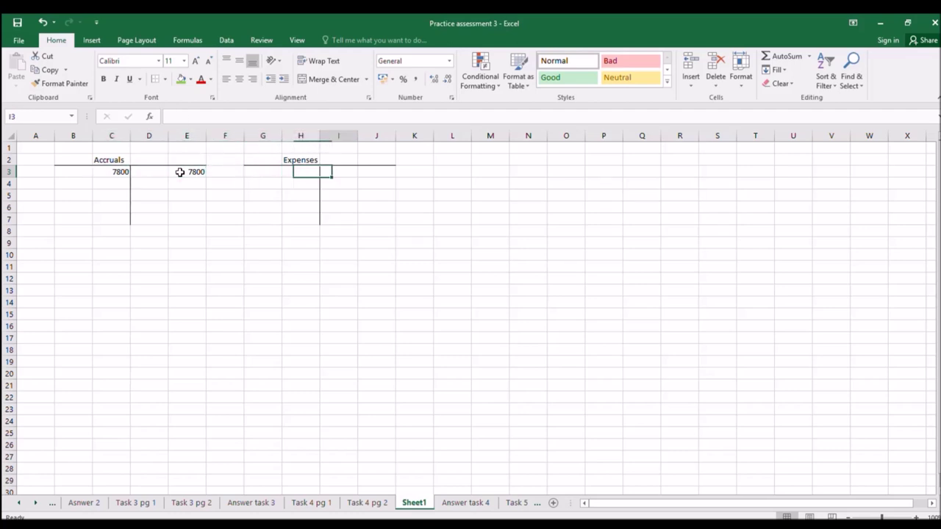
{"action": "type", "text": "7800"}
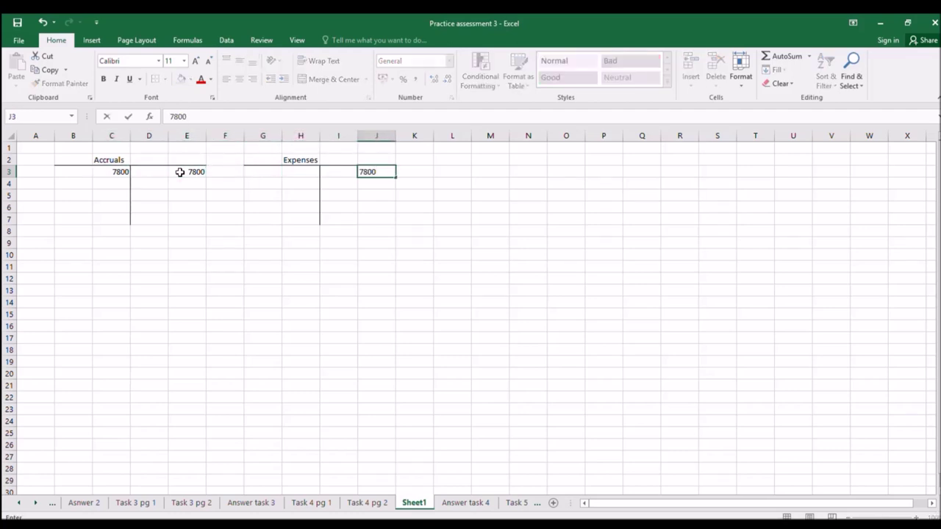
{"action": "key", "text": "Return"}
Step: Return to Task 4 pg 2 and examine the question (c) statements about the missing accrued expenses
{"action": "left_click", "coordinate": [367, 503]}
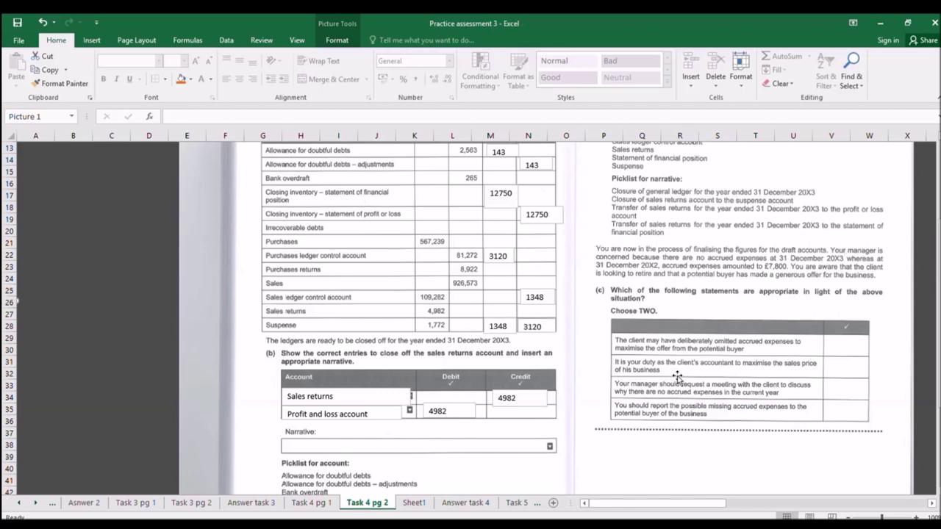
{"action": "scroll", "coordinate": [677, 377], "scroll_direction": "up", "scroll_amount": 4}
{"action": "scroll", "coordinate": [677, 379], "scroll_direction": "down", "scroll_amount": 5}
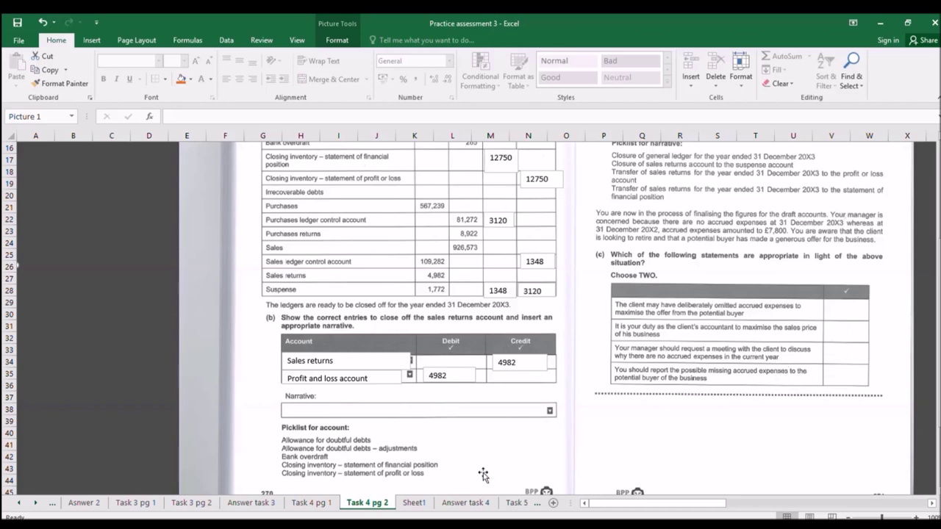
{"action": "scroll", "coordinate": [632, 391], "scroll_direction": "down", "scroll_amount": 2}
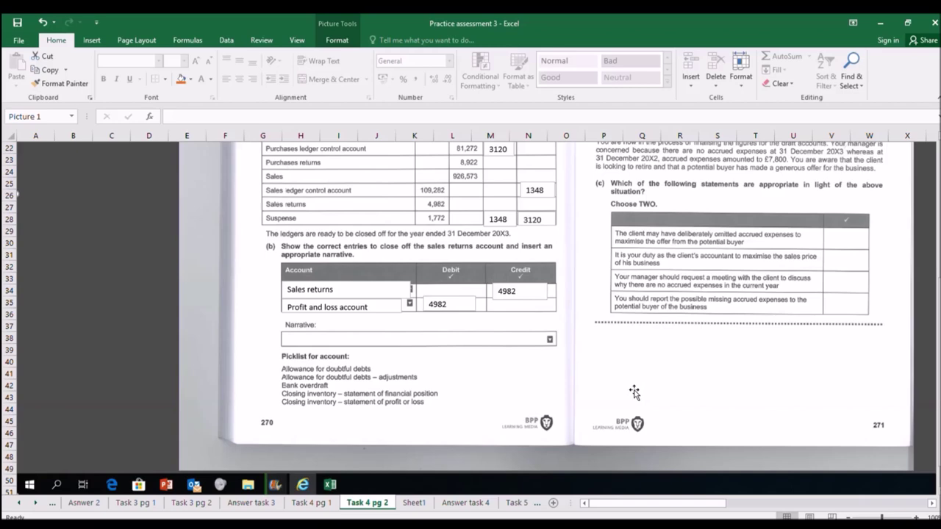
{"action": "scroll", "coordinate": [779, 220], "scroll_direction": "up", "scroll_amount": 2}
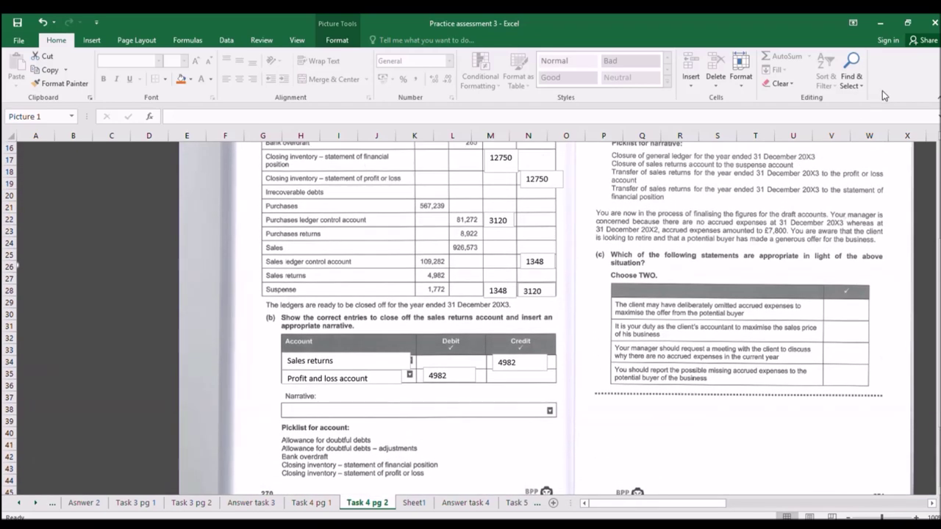
Step: Open the Task 5 pg 1 sheet to read the bank reconciliation and sales ledger control account questions
{"action": "key", "text": "ctrl+Page_Down"}
{"action": "key", "text": "ctrl+Page_Down"}
{"action": "key", "text": "ctrl+Page_Down"}
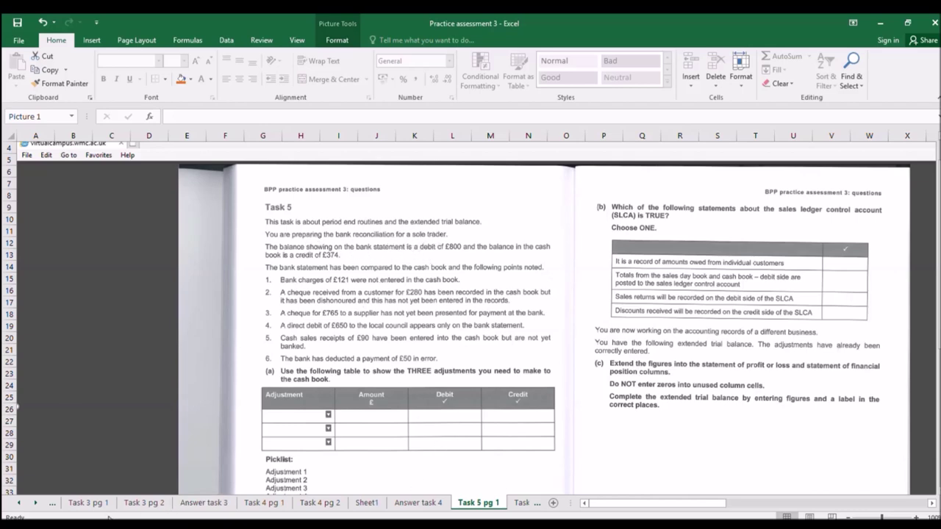
Step: Open the answer 5 sheet and draw a blank T-account with borders in A2:D10
{"action": "left_click", "coordinate": [38, 504]}
{"action": "left_click", "coordinate": [38, 504]}
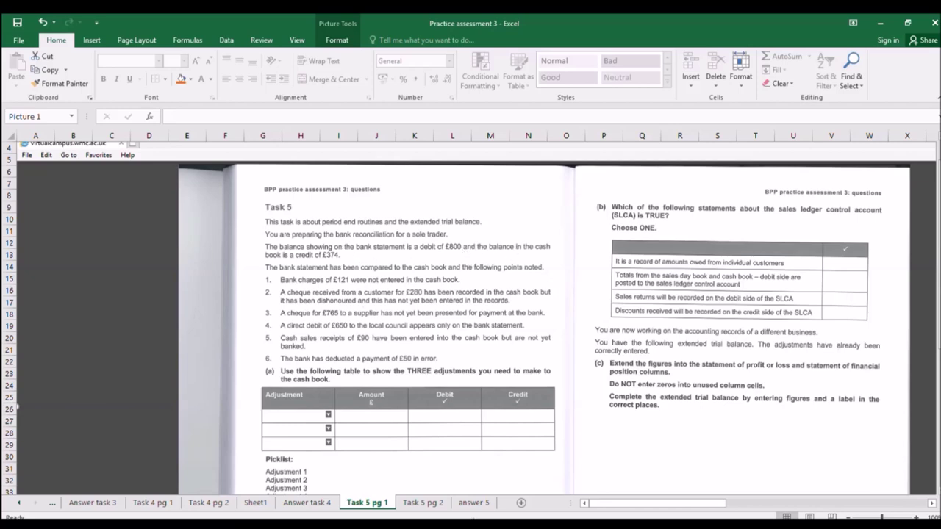
{"action": "left_click", "coordinate": [473, 502]}
{"action": "left_click_drag", "start_coordinate": [47, 158], "coordinate": [149, 158]}
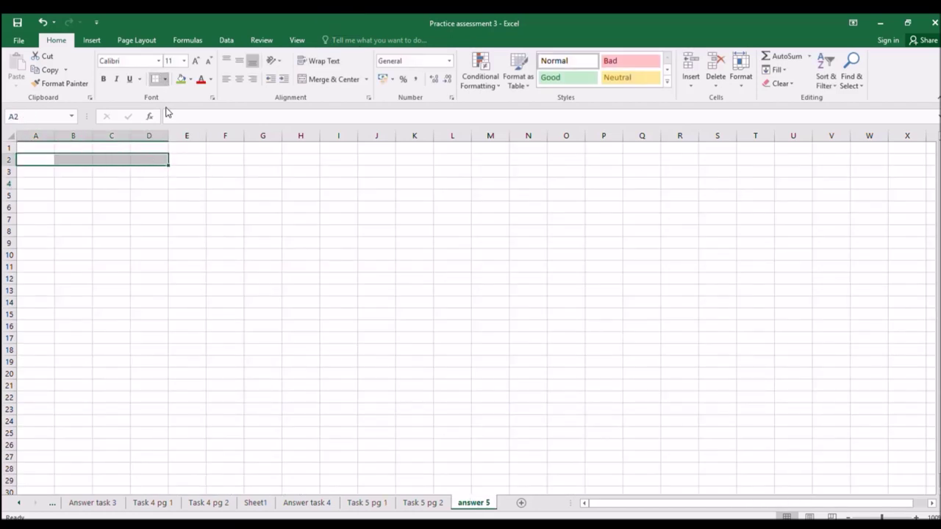
{"action": "left_click", "coordinate": [136, 208]}
{"action": "left_click_drag", "start_coordinate": [101, 169], "coordinate": [100, 254]}
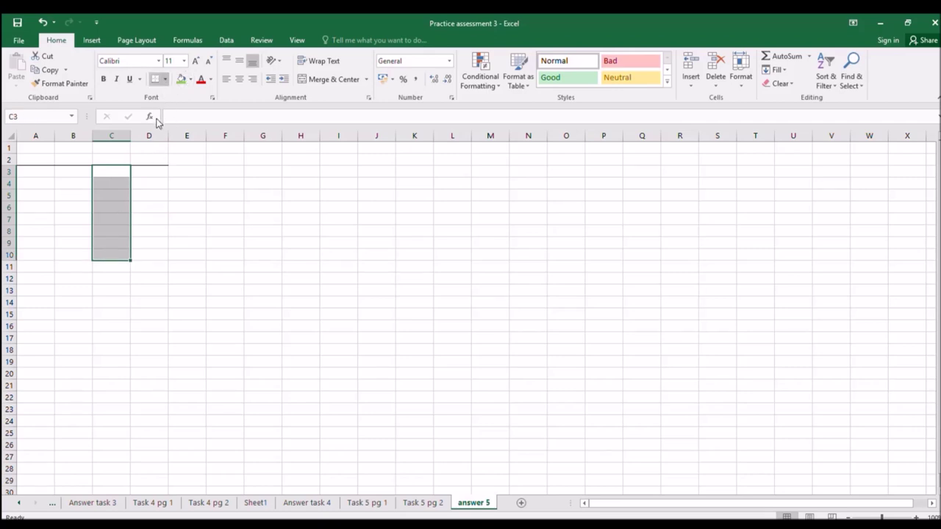
{"action": "left_click", "coordinate": [95, 185]}
Step: Copy the blank T-account in A2:D10 and paste it at F2 and K2
{"action": "left_click_drag", "start_coordinate": [44, 158], "coordinate": [151, 257]}
{"action": "key", "text": "ctrl+c"}
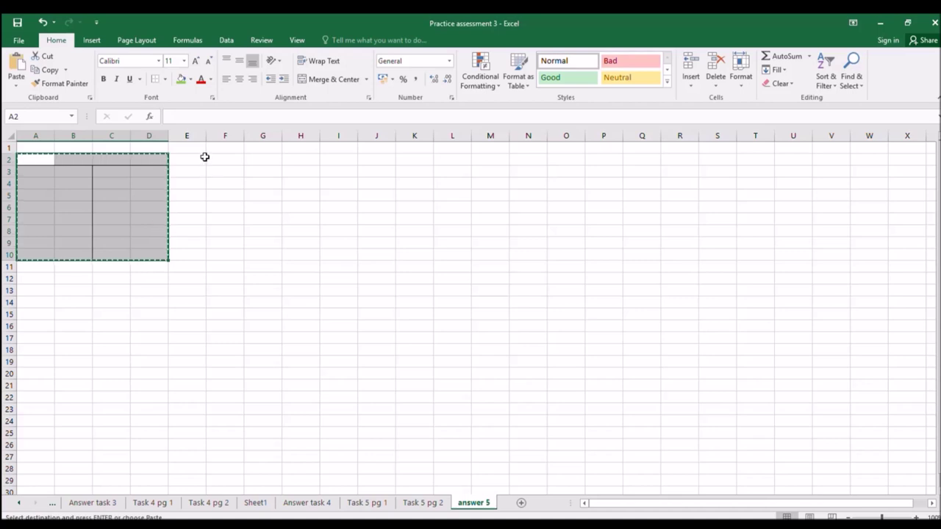
{"action": "left_click", "coordinate": [221, 163]}
{"action": "key", "text": "ctrl+v"}
{"action": "left_click", "coordinate": [402, 160]}
{"action": "key", "text": "ctrl+v"}
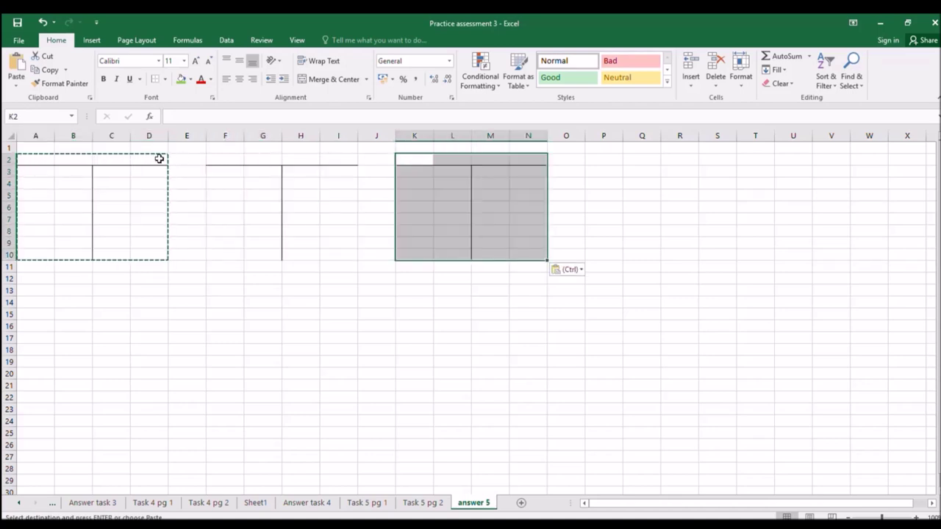
Step: Title the first T-account "Bank state banks perspective" in B2
{"action": "left_click", "coordinate": [74, 157]}
{"action": "type", "text": "Ban"}
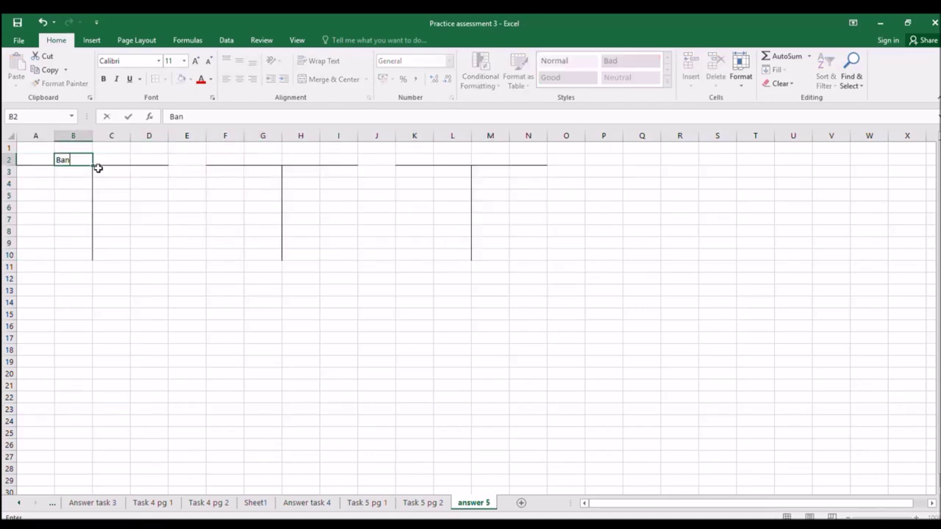
{"action": "type", "text": "k state banks pers"}
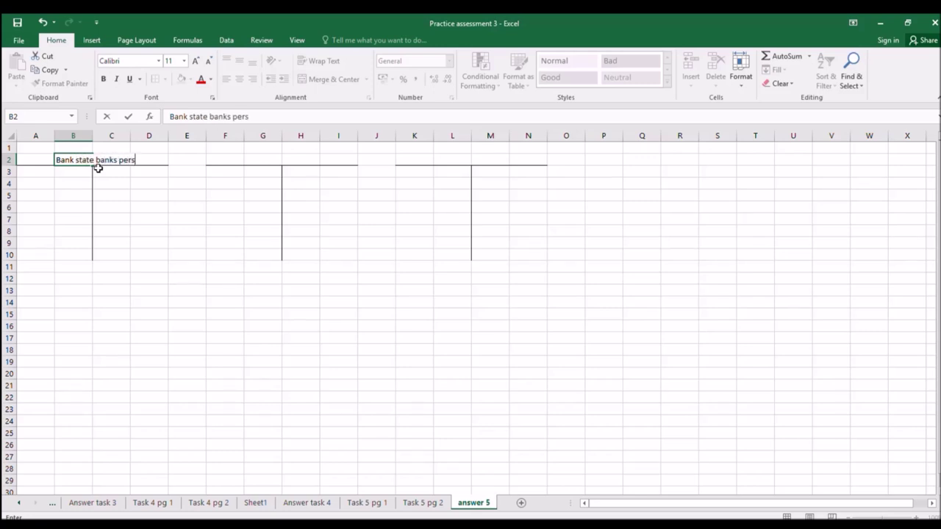
{"action": "type", "text": "pective"}
{"action": "key", "text": "Return"}
Step: Title the second T-account "Bank statement ours" in G2
{"action": "key", "text": "Right"}
{"action": "key", "text": "Right"}
{"action": "key", "text": "Right"}
{"action": "key", "text": "Right"}
{"action": "key", "text": "Right"}
{"action": "key", "text": "Up"}
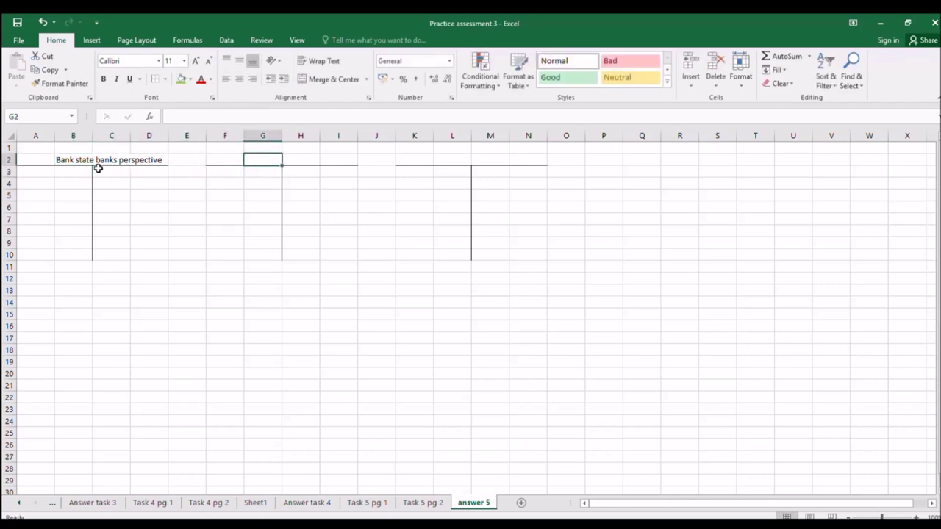
{"action": "type", "text": "Ba"}
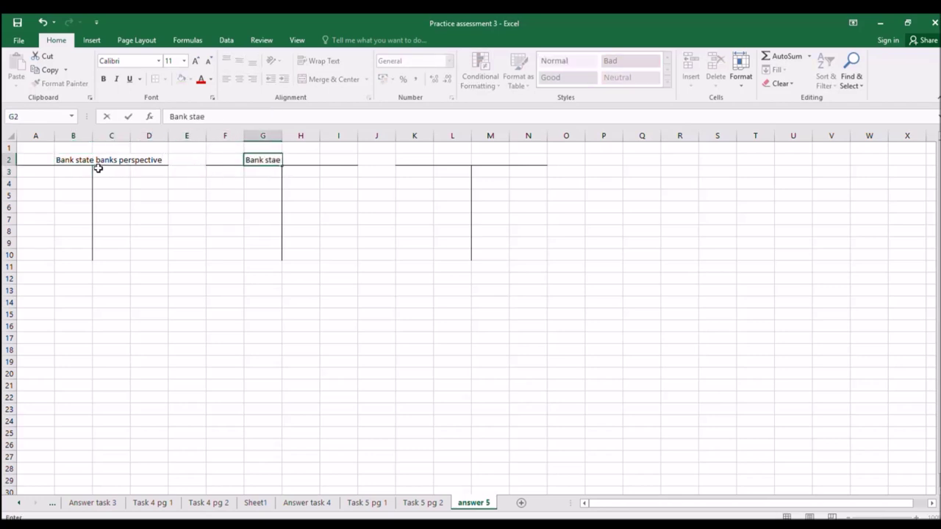
{"action": "type", "text": "nk stateme"}
Step: Title the third T-account "Cash book" in L2
{"action": "key", "text": "Right"}
{"action": "key", "text": "Right"}
{"action": "key", "text": "Right"}
{"action": "key", "text": "Right"}
{"action": "key", "text": "Right"}
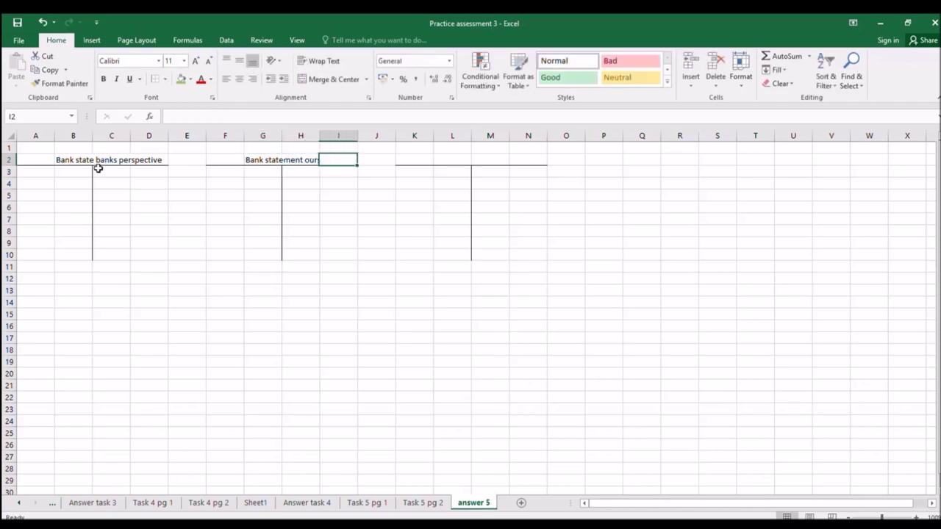
{"action": "type", "text": "CAsh book"}
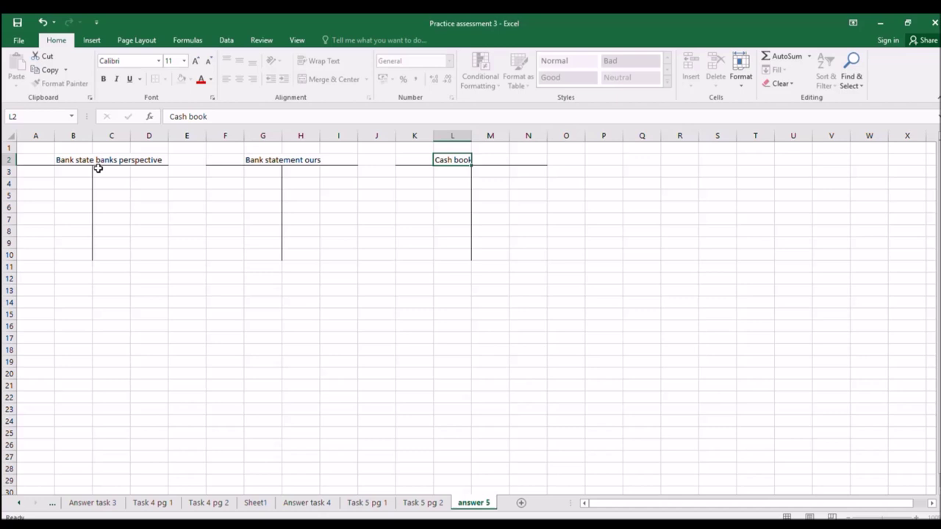
{"action": "key", "text": "Return"}
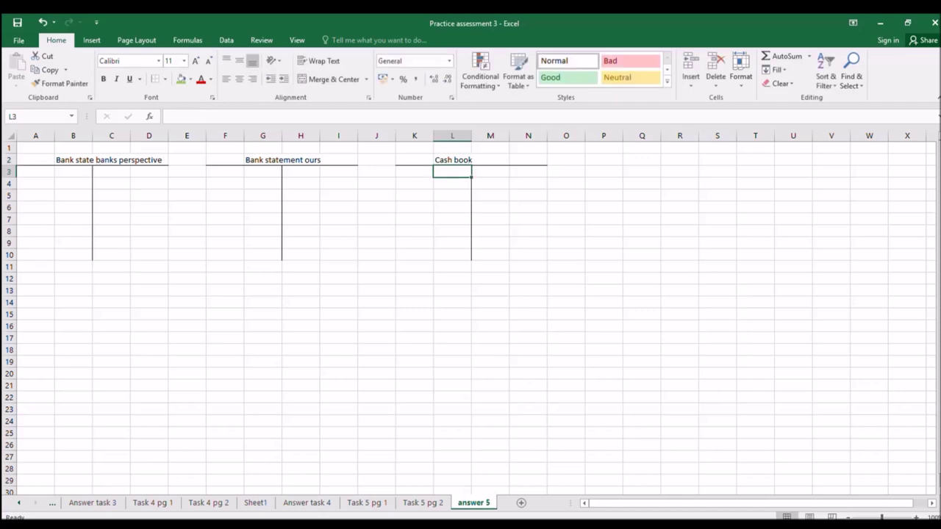
Step: Check the bank statement balance on Task 5 pg 1 and enter 800 on the debit side of the bank's-perspective T-account in B3
{"action": "left_click", "coordinate": [367, 502]}
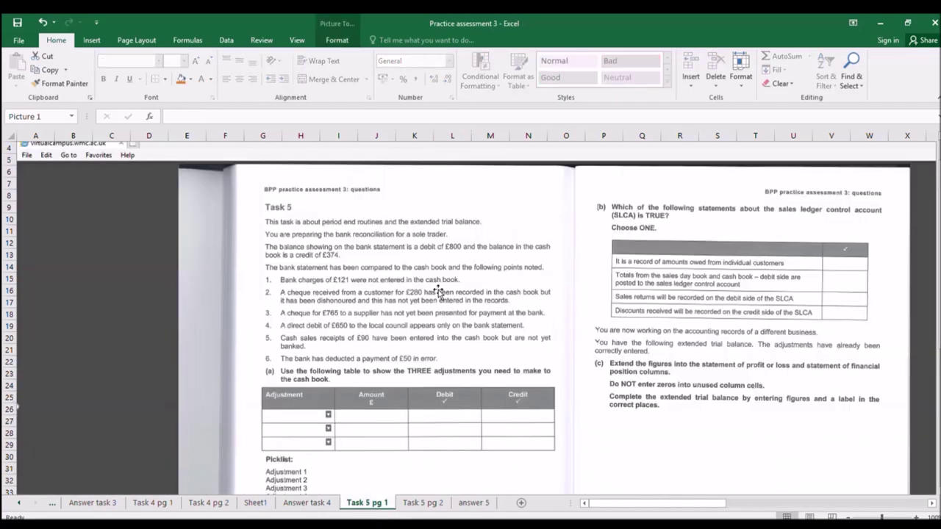
{"action": "left_click", "coordinate": [470, 502]}
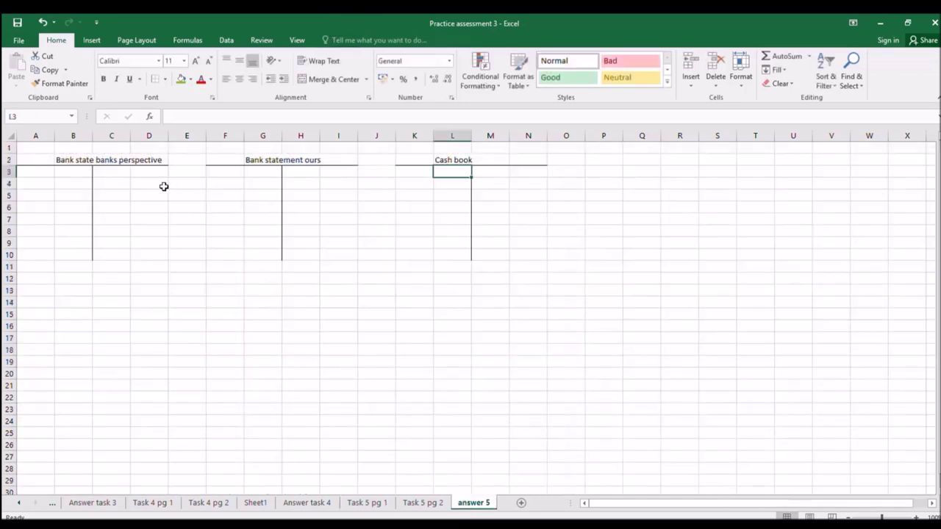
{"action": "left_click", "coordinate": [73, 173]}
{"action": "type", "text": "800"}
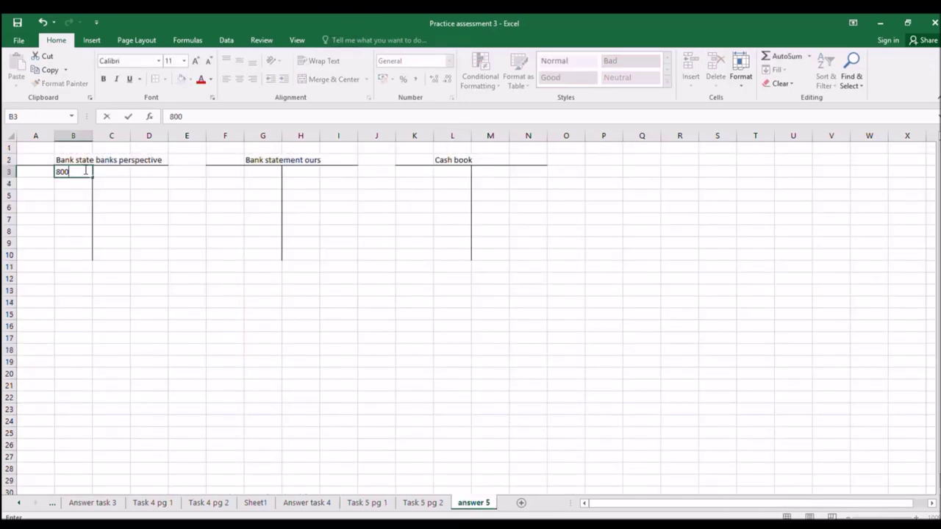
Step: Enter 800 on the credit side of the "Bank statement ours" T-account in I3
{"action": "key", "text": "Right"}
{"action": "key", "text": "Right"}
{"action": "key", "text": "Right"}
{"action": "key", "text": "Right"}
{"action": "key", "text": "Right"}
{"action": "key", "text": "Right"}
{"action": "key", "text": "Right"}
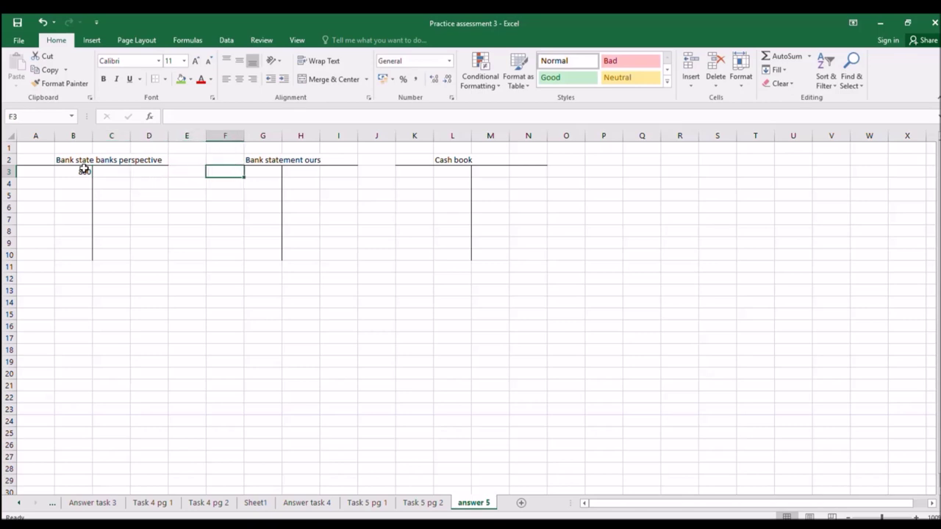
{"action": "type", "text": "800"}
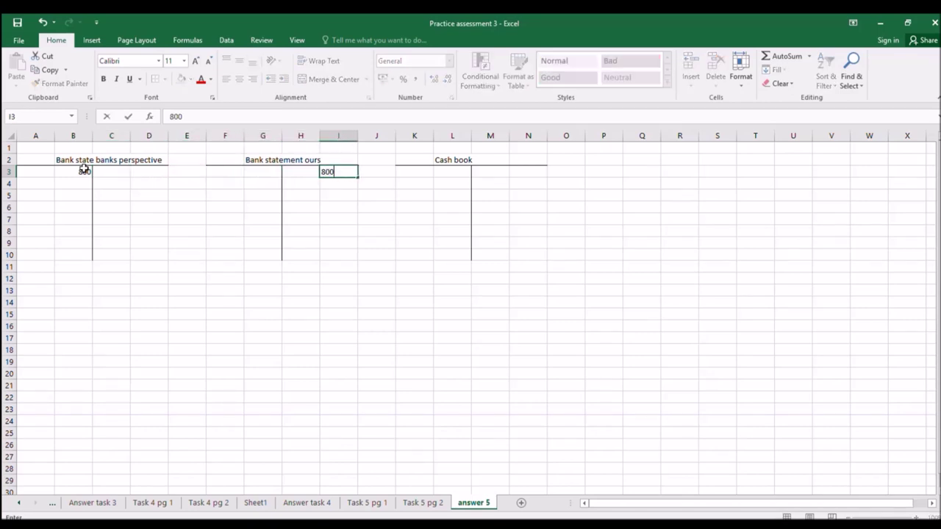
{"action": "key", "text": "Return"}
{"action": "left_click", "coordinate": [84, 170]}
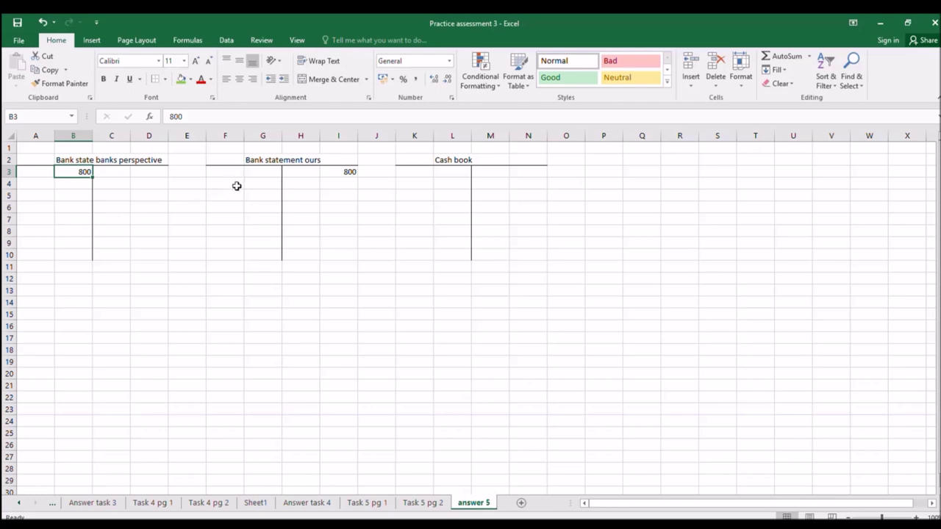
{"action": "left_click", "coordinate": [349, 172]}
{"action": "key", "text": "ctrl+v"}
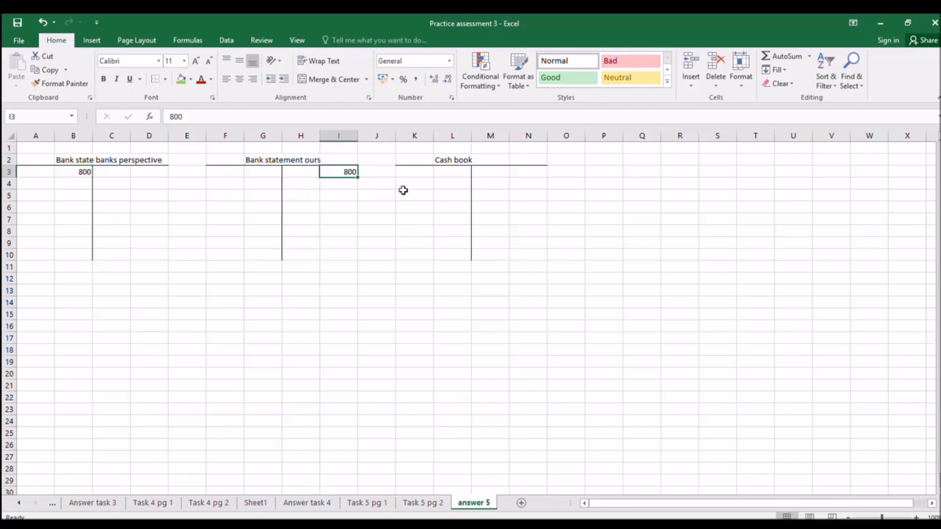
Step: Check the cash book balance on Task 5 pg 1 and enter 374 on the credit side of the Cash book T-account in N3
{"action": "left_click", "coordinate": [362, 503]}
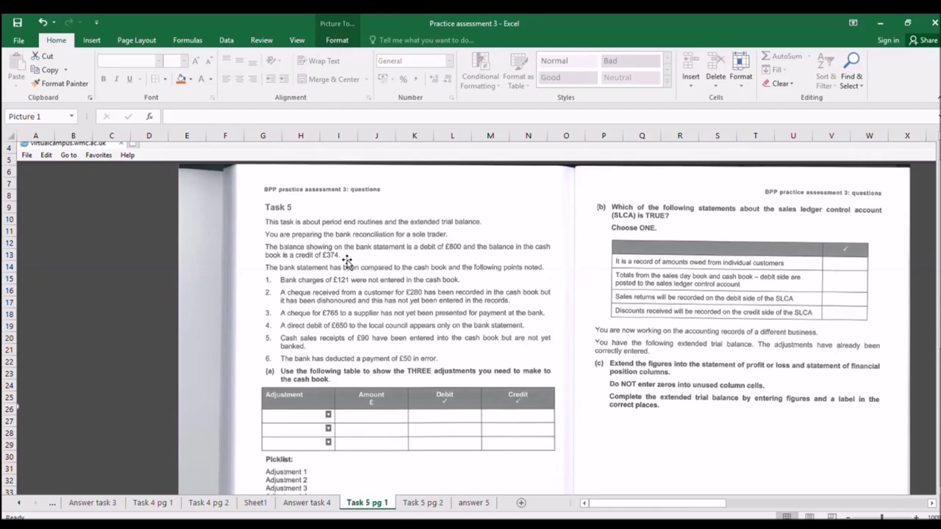
{"action": "left_click", "coordinate": [473, 503]}
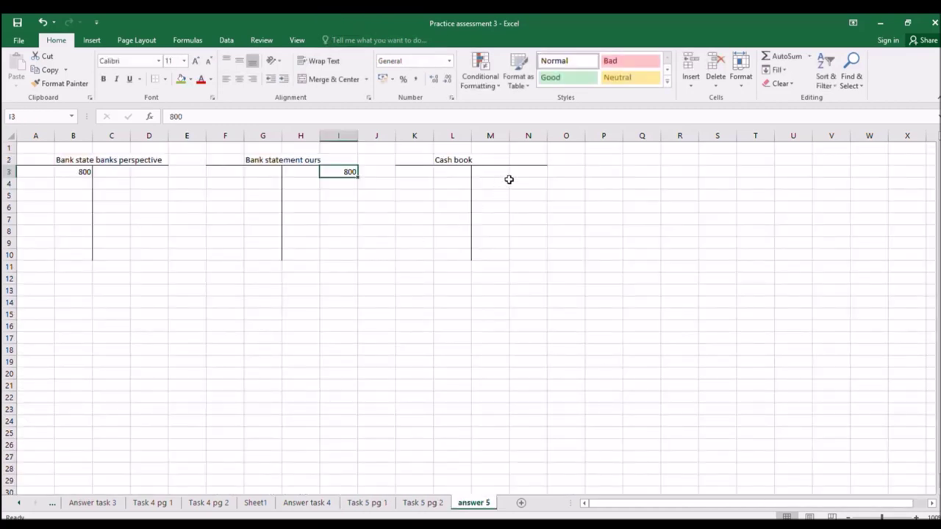
{"action": "left_click", "coordinate": [536, 173]}
{"action": "type", "text": "374"}
{"action": "key", "text": "Return"}
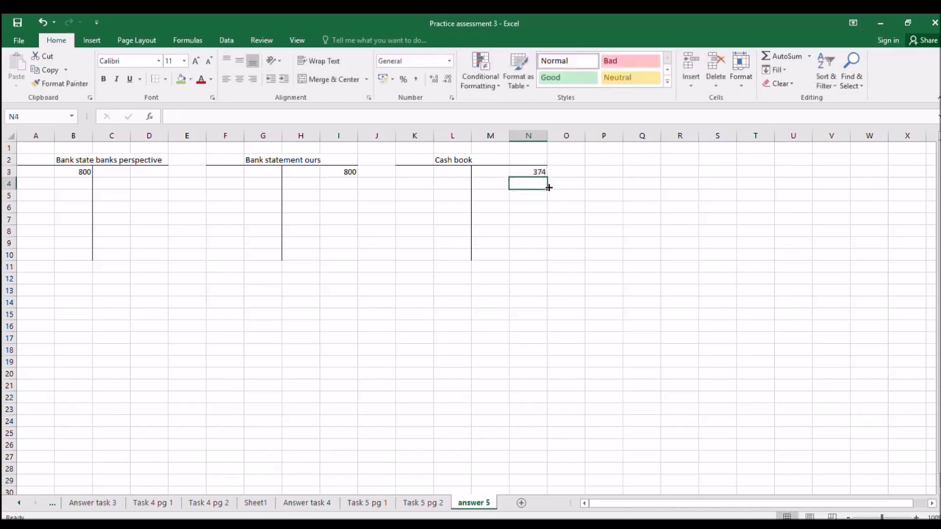
Step: Shade columns F to O green and columns A to E blue-grey to separate the business's view from the bank's
{"action": "left_click_drag", "start_coordinate": [219, 136], "coordinate": [515, 174]}
{"action": "left_click", "coordinate": [181, 78]}
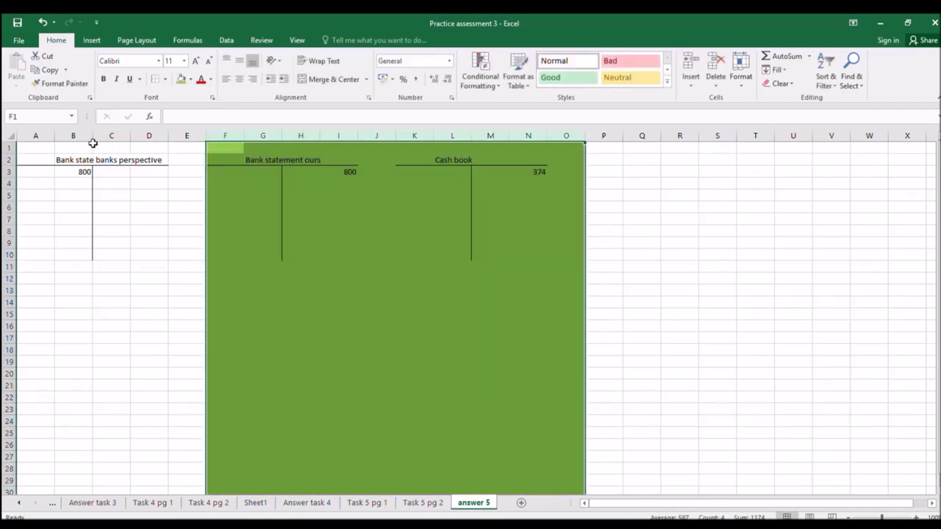
{"action": "left_click_drag", "start_coordinate": [44, 135], "coordinate": [192, 145]}
{"action": "left_click", "coordinate": [181, 79]}
{"action": "left_click", "coordinate": [179, 289]}
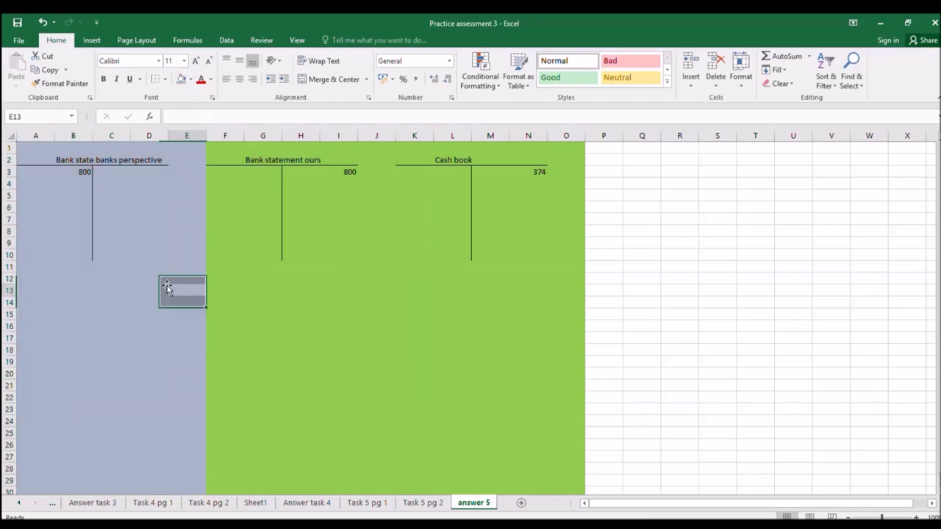
Step: Remove the fill colour from columns A to W
{"action": "left_click_drag", "start_coordinate": [35, 136], "coordinate": [148, 140]}
{"action": "left_click_drag", "start_coordinate": [644, 159], "coordinate": [802, 188]}
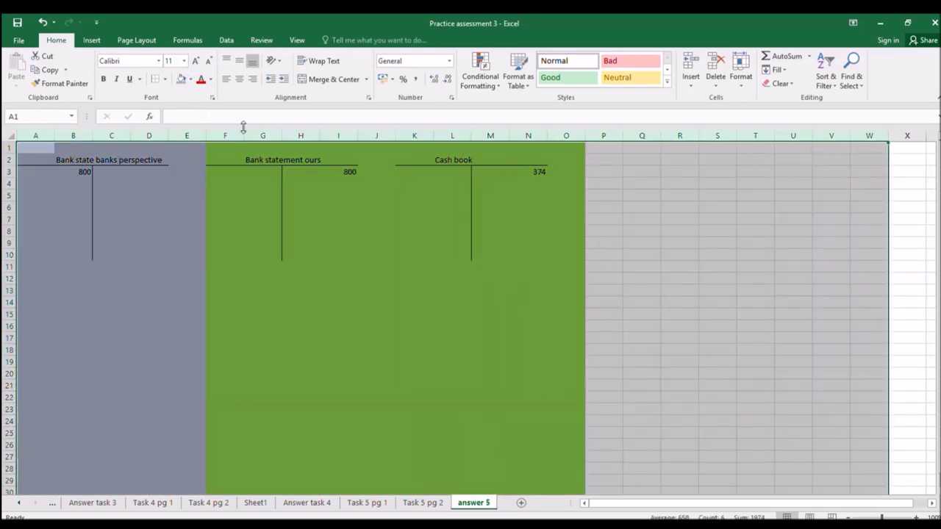
{"action": "left_click", "coordinate": [190, 79]}
{"action": "left_click", "coordinate": [179, 105]}
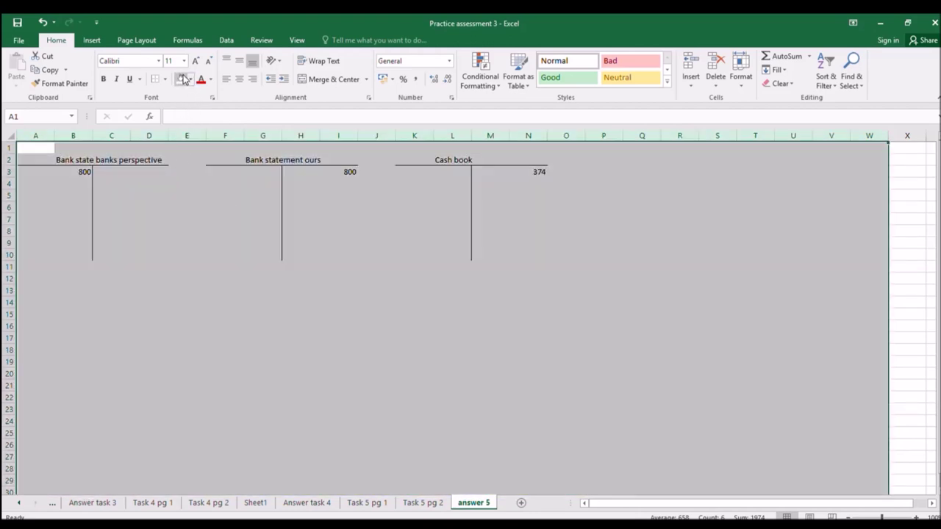
{"action": "left_click", "coordinate": [225, 219]}
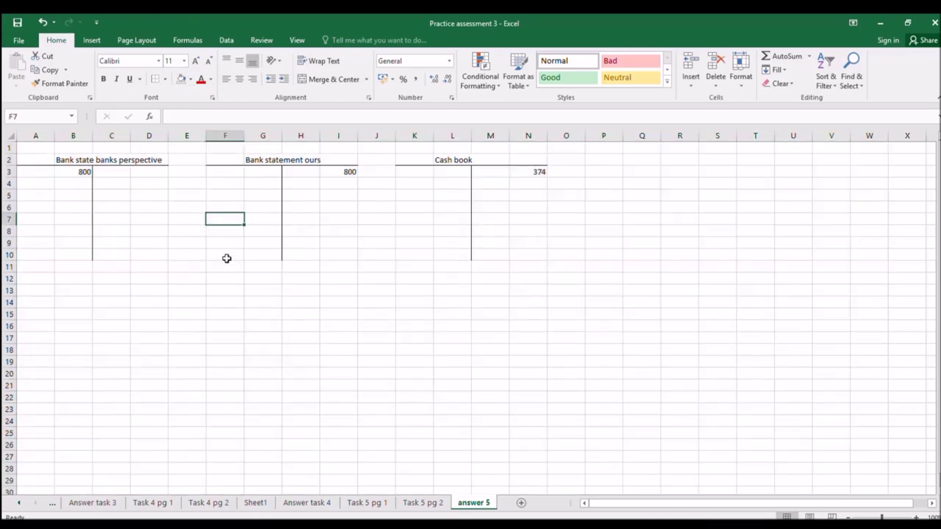
Step: Read the listed bank reconciliation points on Task 5 pg 1 and return to the answer 5 sheet
{"action": "left_click", "coordinate": [353, 503]}
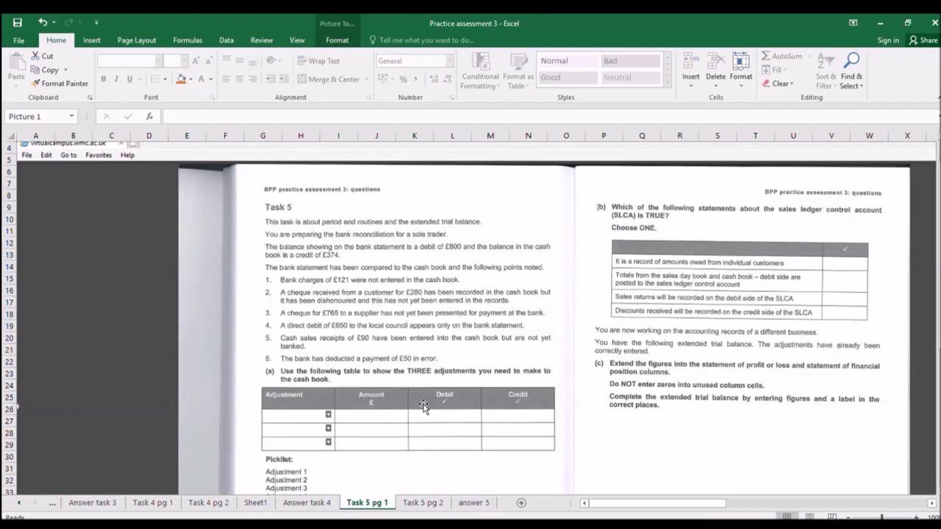
{"action": "left_click_drag", "start_coordinate": [340, 288], "coordinate": [342, 290]}
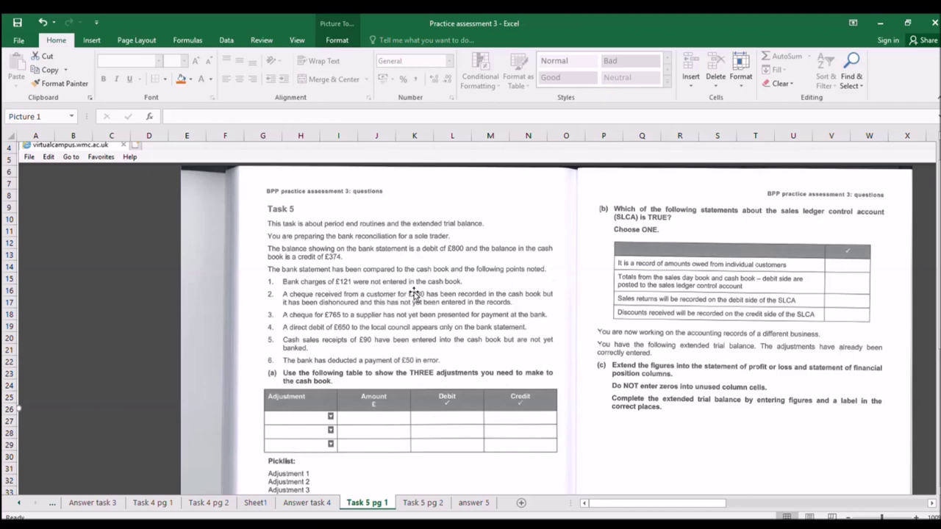
{"action": "left_click", "coordinate": [463, 503]}
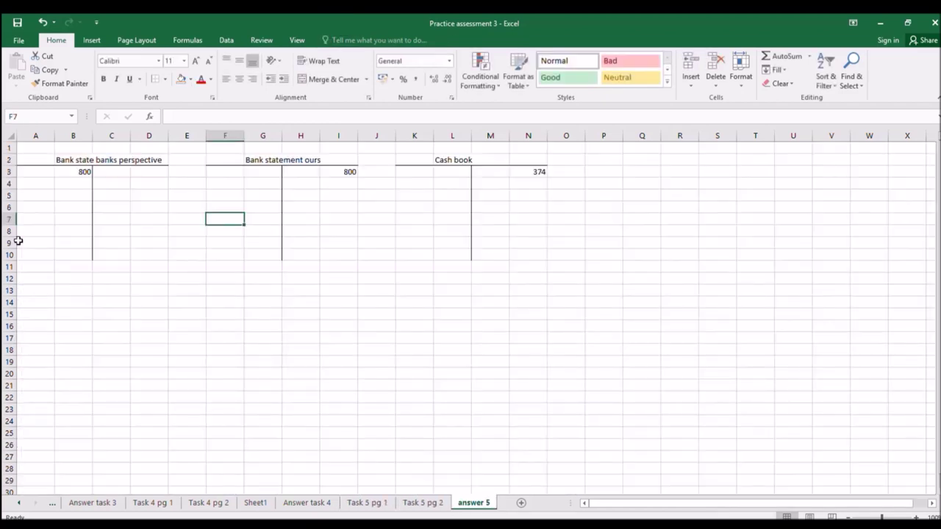
Step: Try the 121 bank charges on the credit side of the bank's-perspective T-account in D4 and clear the entry
{"action": "left_click", "coordinate": [140, 184]}
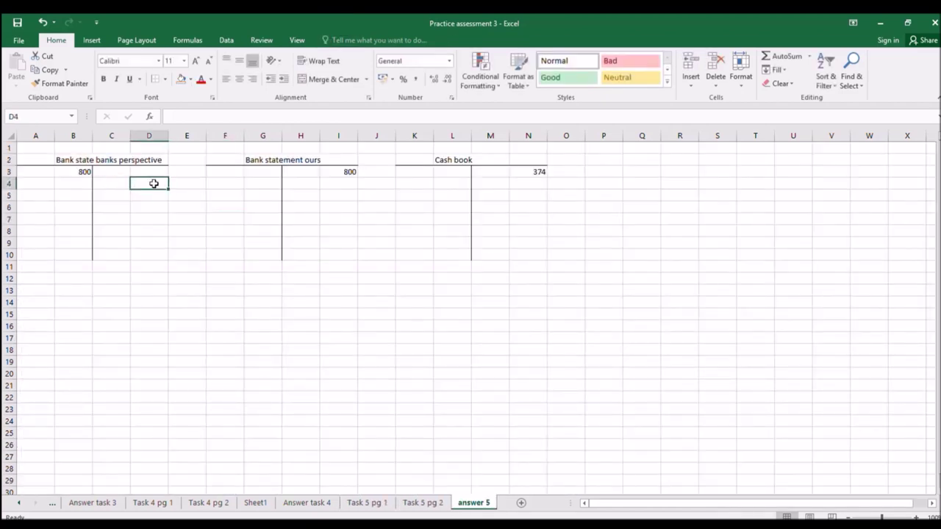
{"action": "type", "text": "121"}
{"action": "key", "text": "Return"}
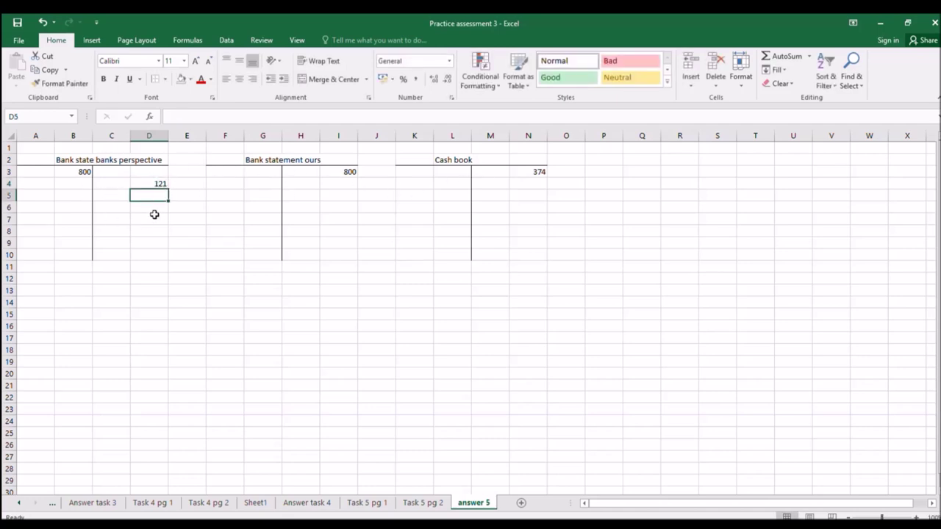
{"action": "left_click", "coordinate": [159, 183]}
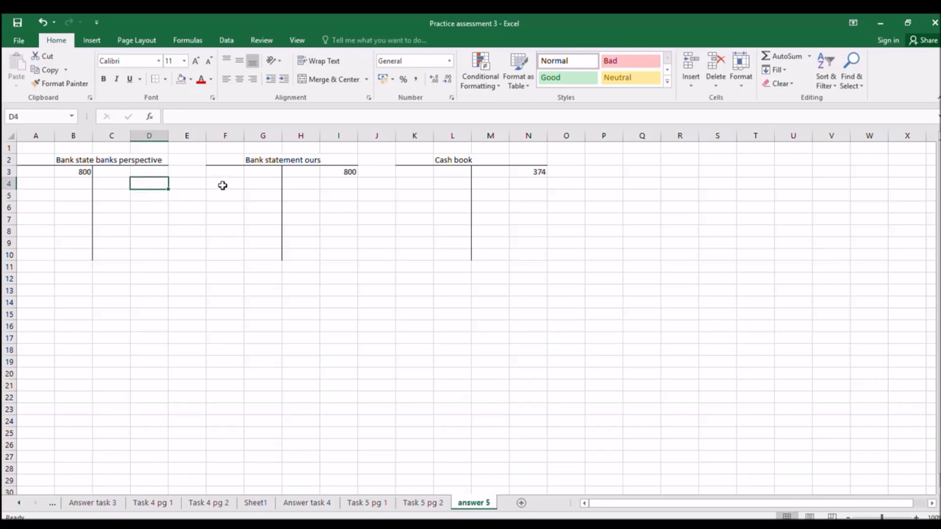
Step: Enter the 121 bank charges on the debit side of the bank's-perspective T-account in B4
{"action": "key", "text": "Left"}
{"action": "key", "text": "Left"}
{"action": "type", "text": "12"}
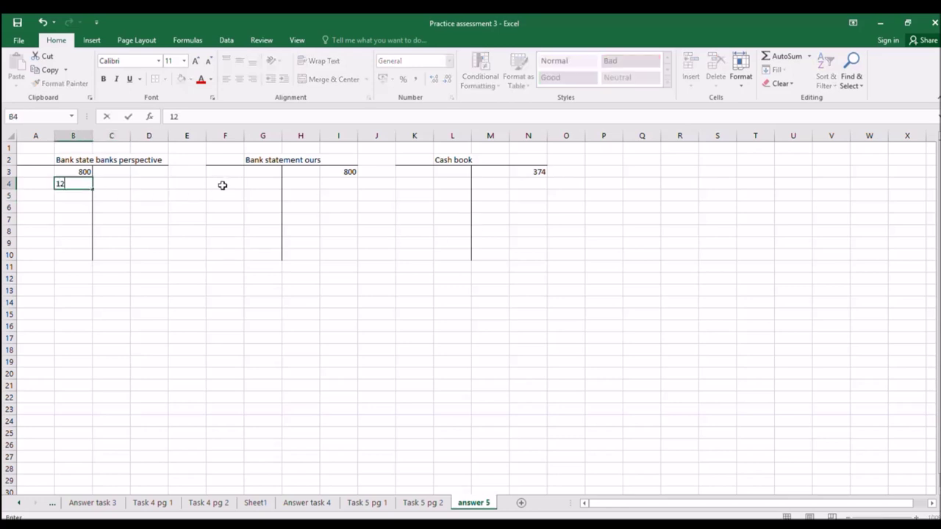
{"action": "type", "text": "1"}
Step: Enter the 121 bank charges on the credit side of the "Bank statement ours" T-account in I4
{"action": "key", "text": "Right"}
{"action": "key", "text": "Right"}
{"action": "key", "text": "Right"}
{"action": "key", "text": "Right"}
{"action": "key", "text": "Right"}
{"action": "key", "text": "Right"}
{"action": "key", "text": "Right"}
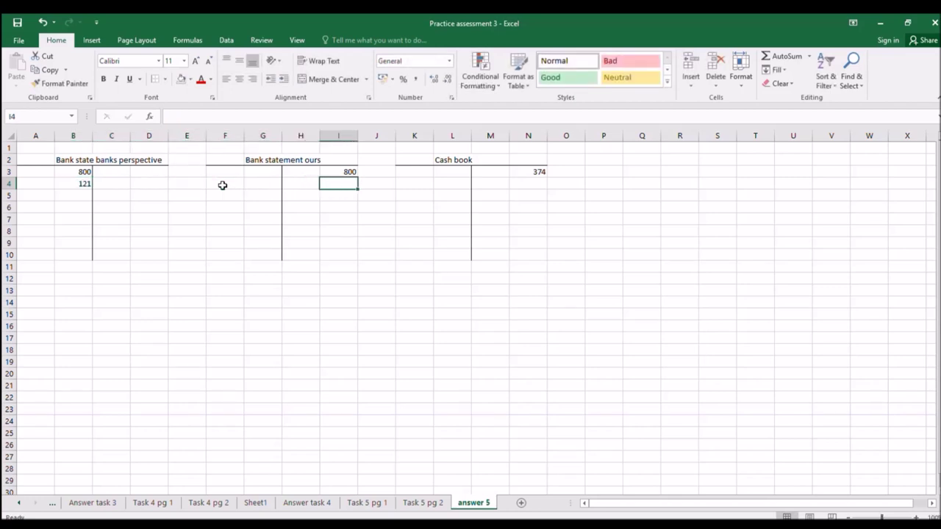
{"action": "type", "text": "121"}
{"action": "key", "text": "Return"}
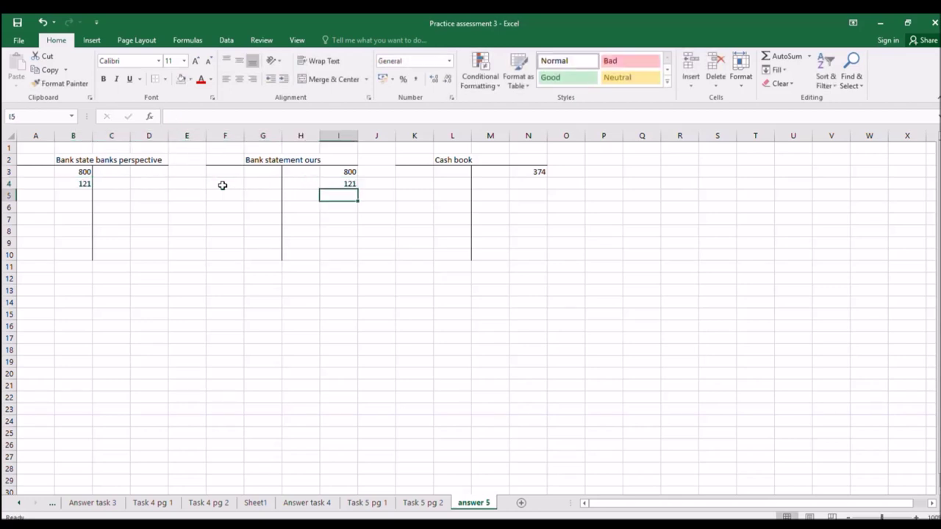
Step: Enter the 121 bank charges on the credit side of the Cash book T-account in N4
{"action": "key", "text": "Right"}
{"action": "key", "text": "Right"}
{"action": "key", "text": "Right"}
{"action": "key", "text": "Right"}
{"action": "key", "text": "Right"}
{"action": "key", "text": "Up"}
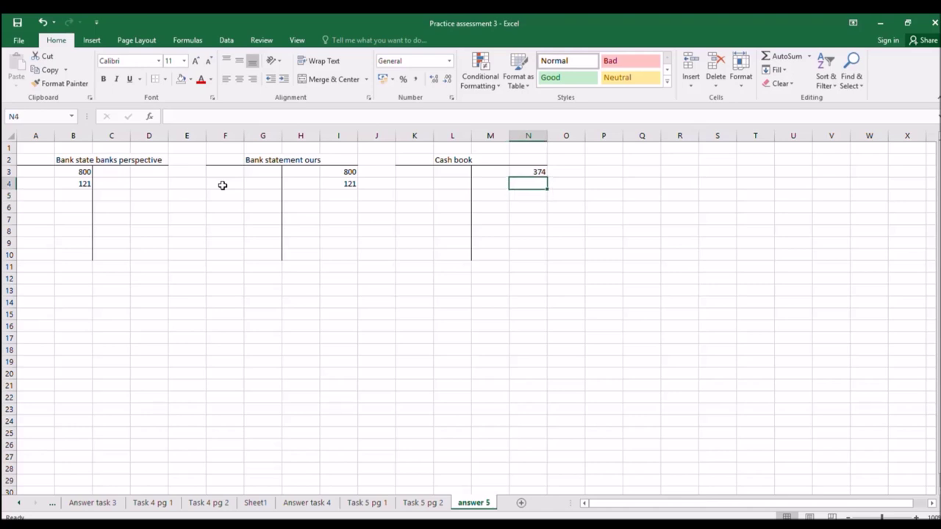
{"action": "type", "text": "121"}
{"action": "key", "text": "Return"}
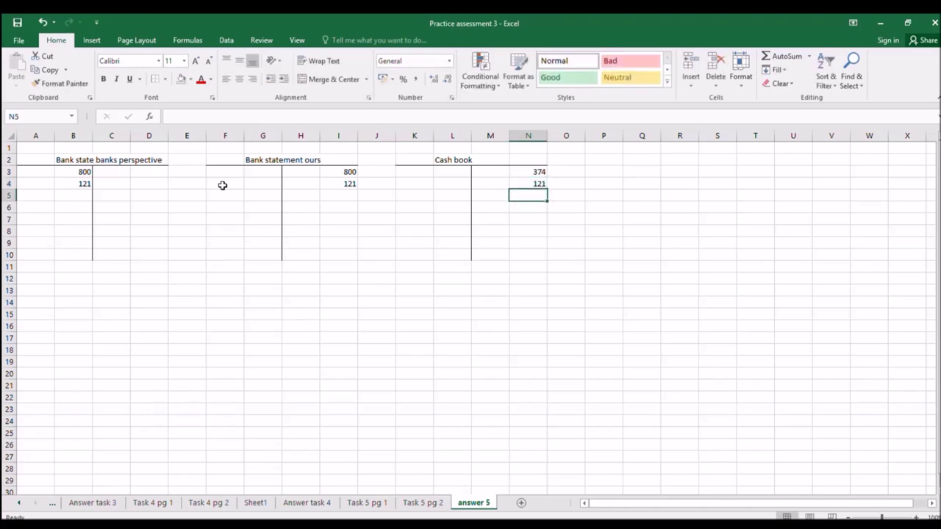
Step: Highlight the 121 entries in B4 and N4 with a gold fill colour
{"action": "left_click", "coordinate": [532, 184]}
{"action": "left_click", "coordinate": [84, 183], "text": "ctrl"}
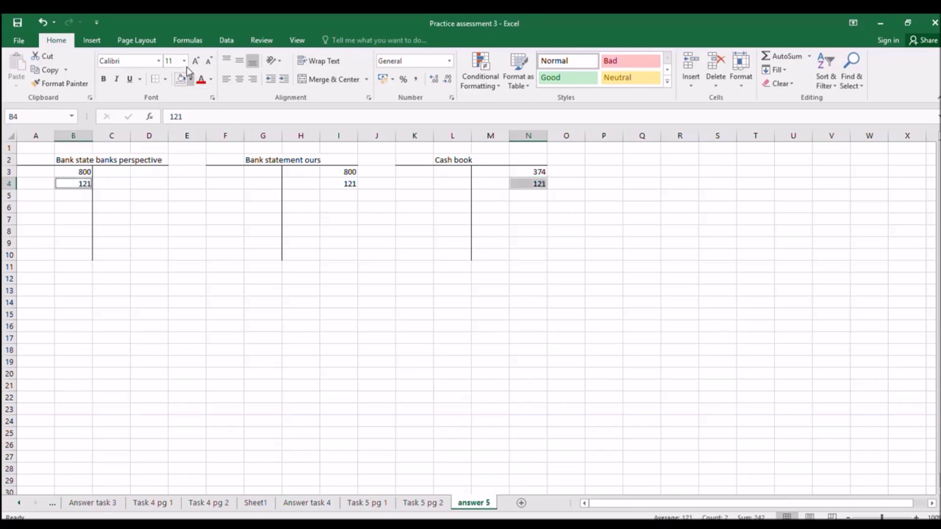
{"action": "left_click", "coordinate": [248, 133]}
{"action": "left_click_drag", "start_coordinate": [247, 233], "coordinate": [224, 220]}
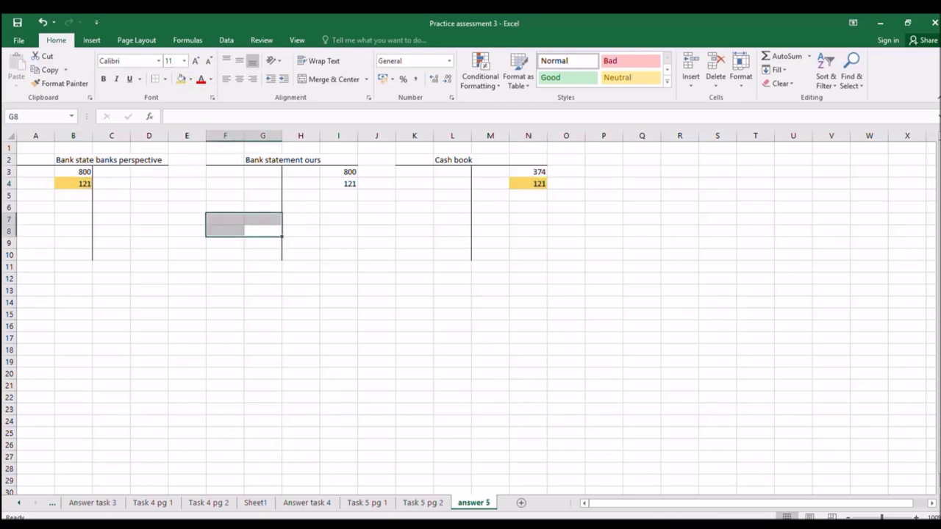
Step: Consult point 2 on Task 5 pg 1 and enter the 280 dishonoured cheque in B5 of the bank's-perspective T-account
{"action": "left_click", "coordinate": [361, 504]}
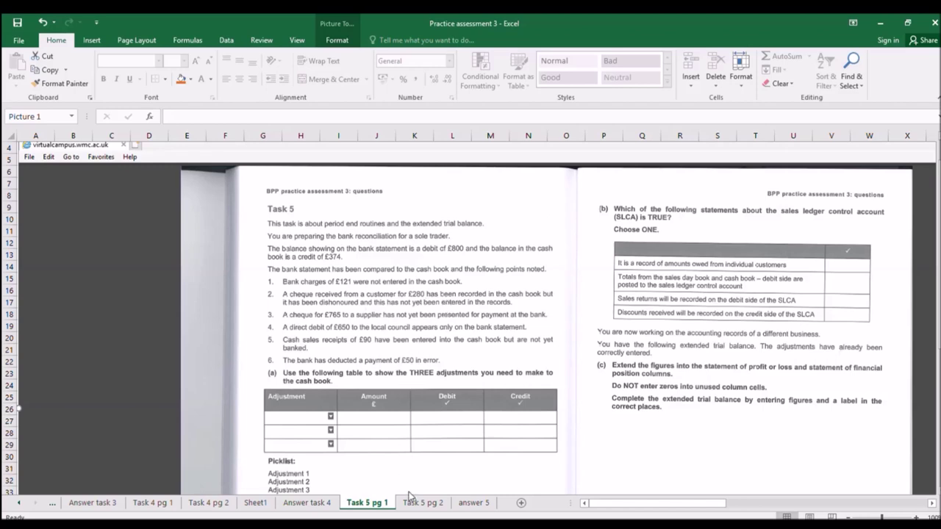
{"action": "left_click", "coordinate": [471, 503]}
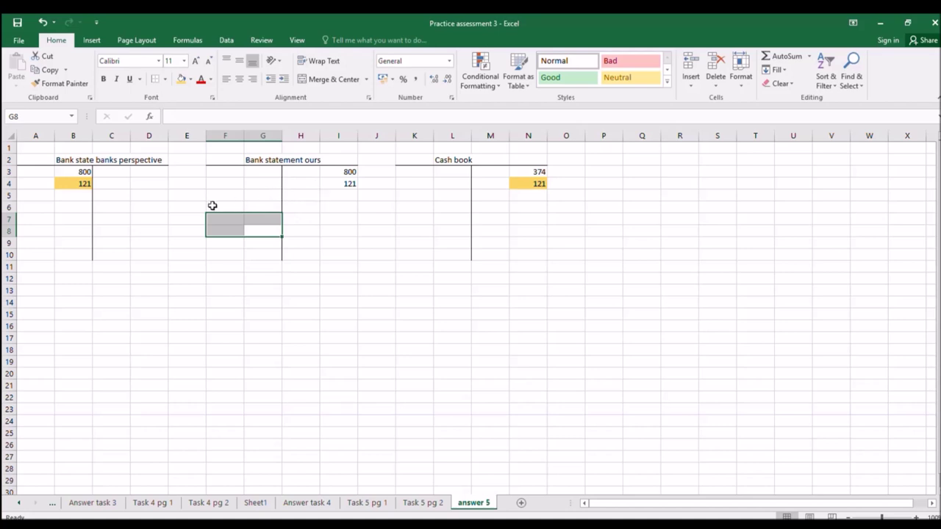
{"action": "left_click", "coordinate": [85, 195]}
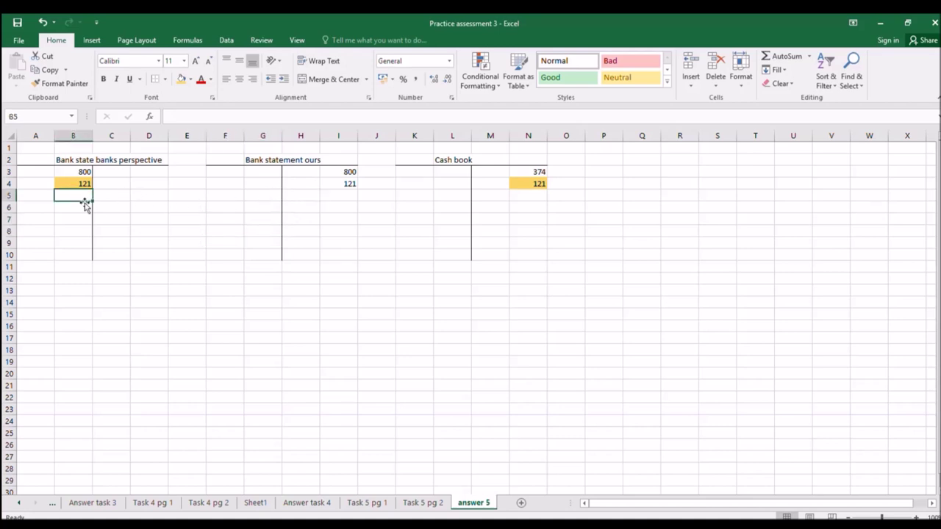
{"action": "type", "text": "280"}
Step: Enter the 280 dishonoured cheque on the credit side of the "Bank statement ours" T-account in I5
{"action": "key", "text": "Tab"}
{"action": "key", "text": "Tab"}
{"action": "key", "text": "Tab"}
{"action": "key", "text": "Tab"}
{"action": "key", "text": "Tab"}
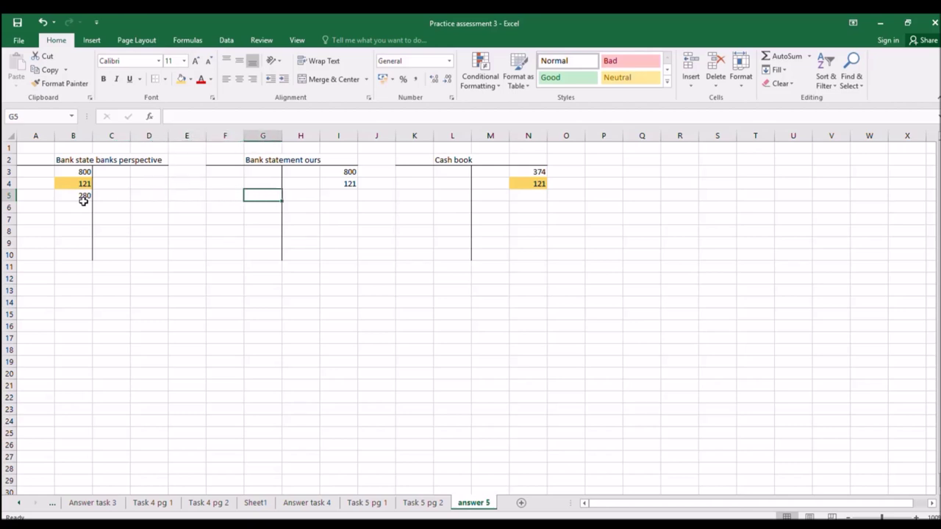
{"action": "key", "text": "shift+Tab"}
{"action": "key", "text": "shift+Tab"}
{"action": "key", "text": "shift+Tab"}
{"action": "key", "text": "shift+Tab"}
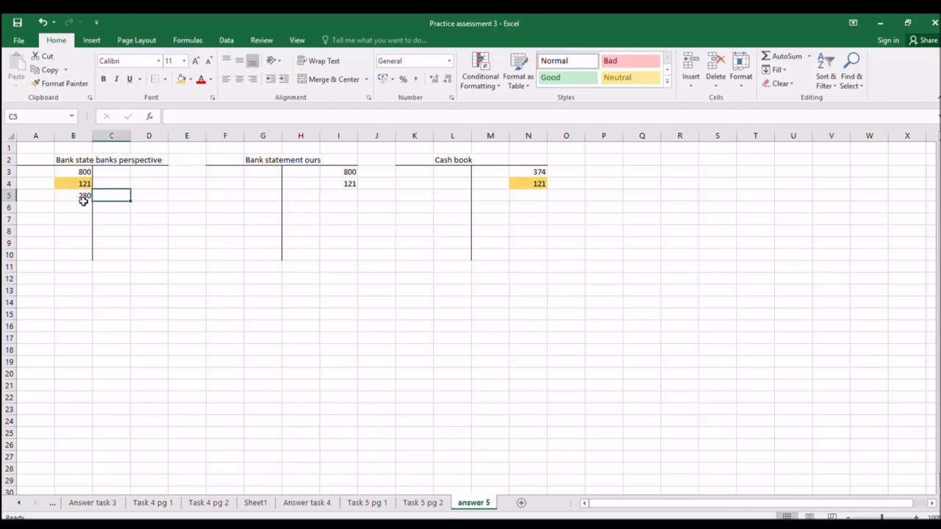
{"action": "key", "text": "Tab"}
{"action": "key", "text": "Tab"}
{"action": "key", "text": "Tab"}
{"action": "key", "text": "Tab"}
{"action": "key", "text": "Tab"}
{"action": "key", "text": "Tab"}
{"action": "type", "text": "28"}
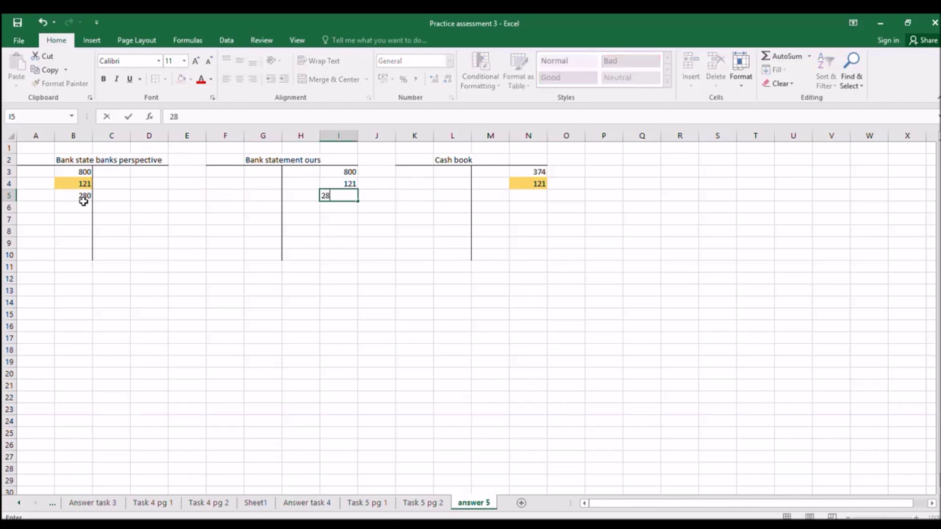
Step: Enter the 280 dishonoured cheque on the credit side of the Cash book T-account in N5
{"action": "key", "text": "Tab"}
{"action": "key", "text": "Tab"}
{"action": "key", "text": "Tab"}
{"action": "key", "text": "Tab"}
{"action": "key", "text": "Tab"}
{"action": "type", "text": "28"}
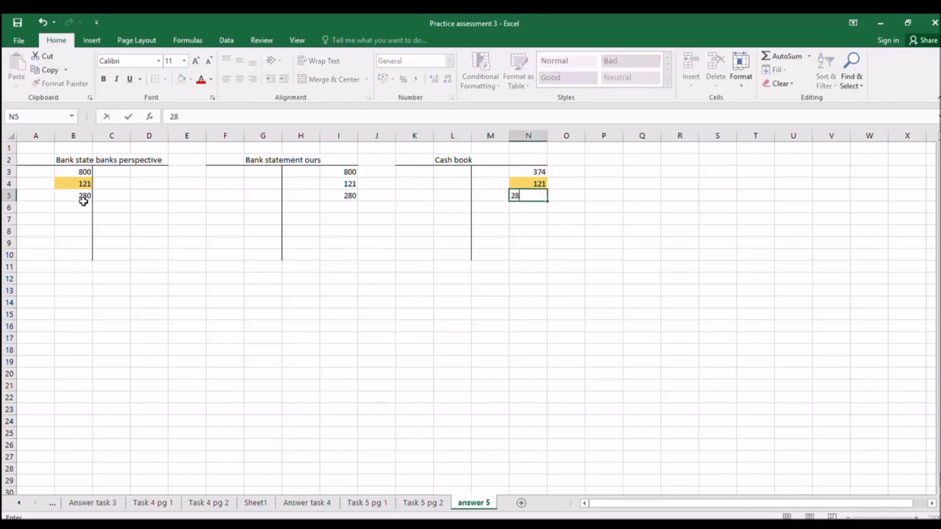
{"action": "key", "text": "Return"}
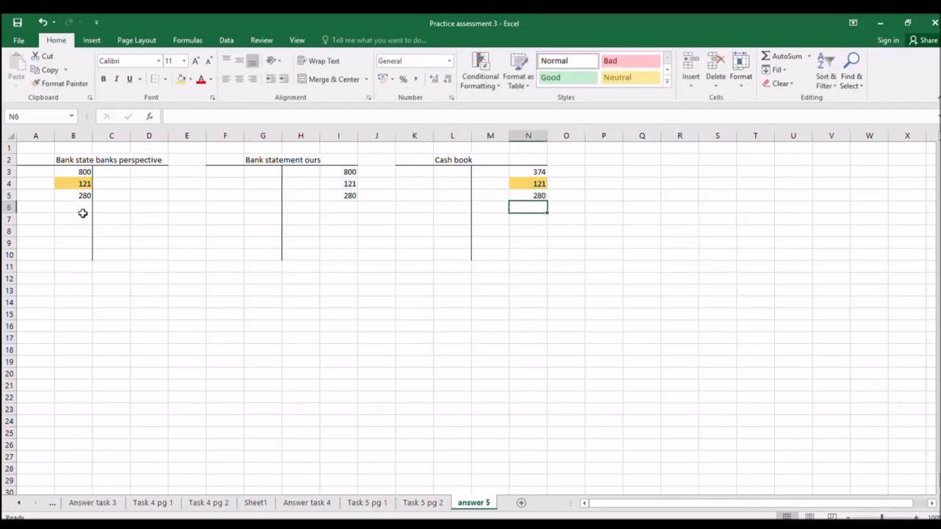
Step: Try the 765 unpresented cheque from Task 5 pg 1 on the Cash book's debit side in L5 and clear the entry
{"action": "left_click", "coordinate": [363, 502]}
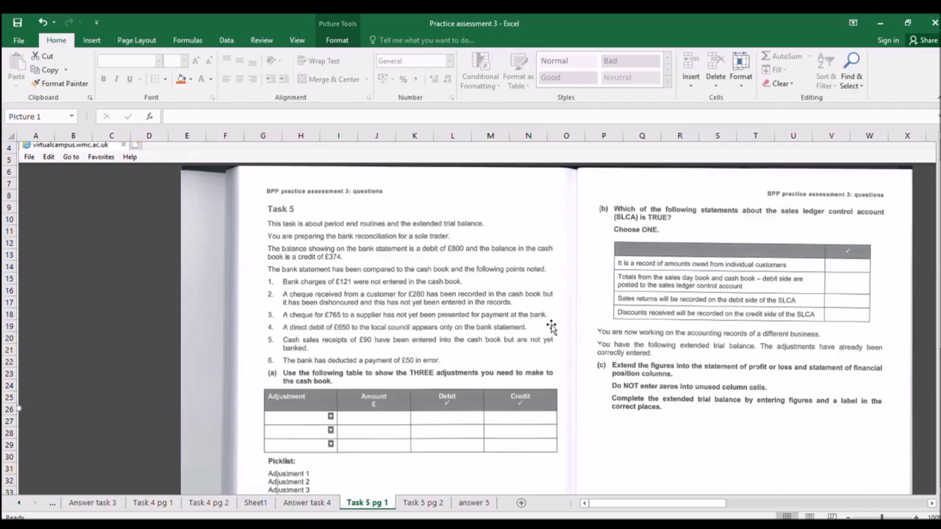
{"action": "left_click", "coordinate": [464, 504]}
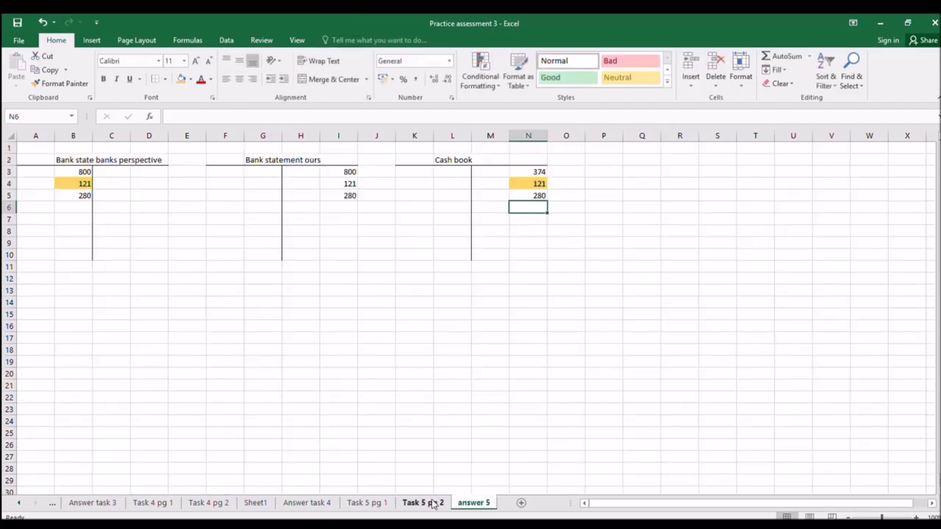
{"action": "left_click", "coordinate": [407, 502]}
{"action": "left_click", "coordinate": [367, 502]}
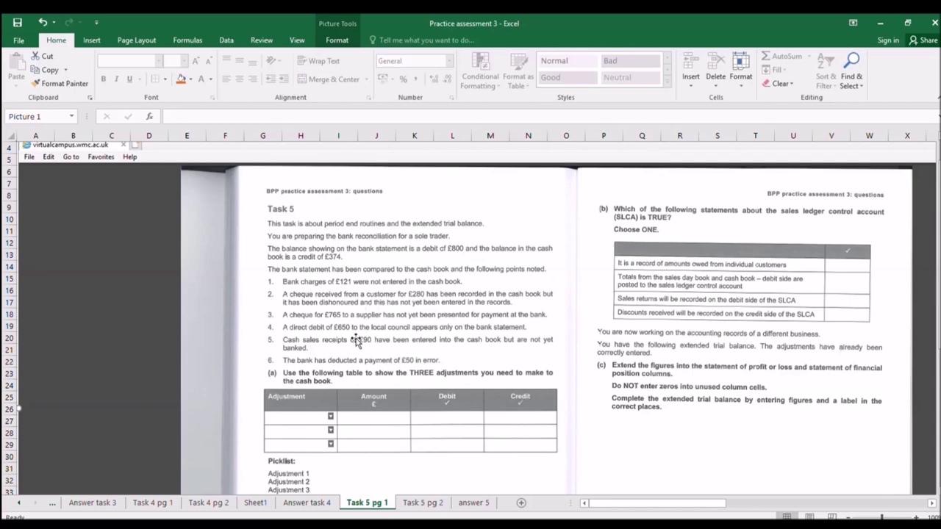
{"action": "left_click", "coordinate": [473, 504]}
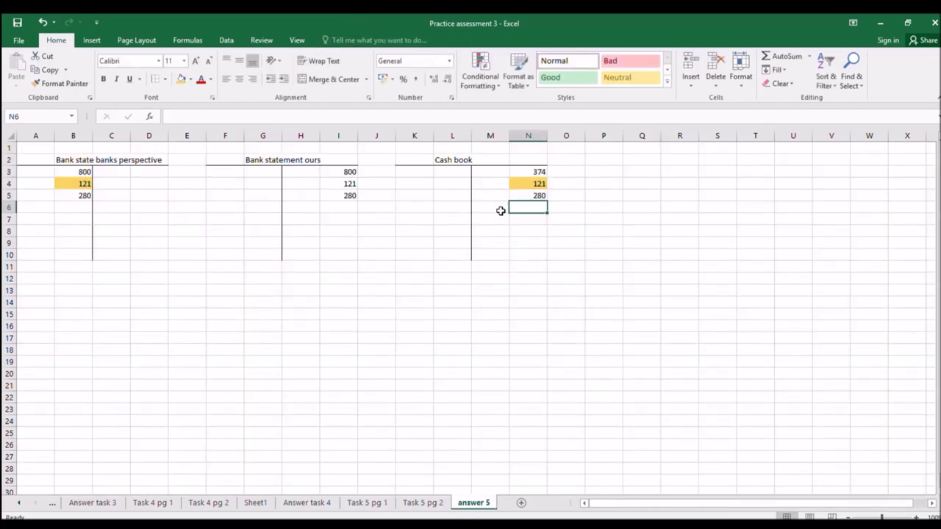
{"action": "left_click", "coordinate": [461, 207]}
{"action": "key", "text": "Up"}
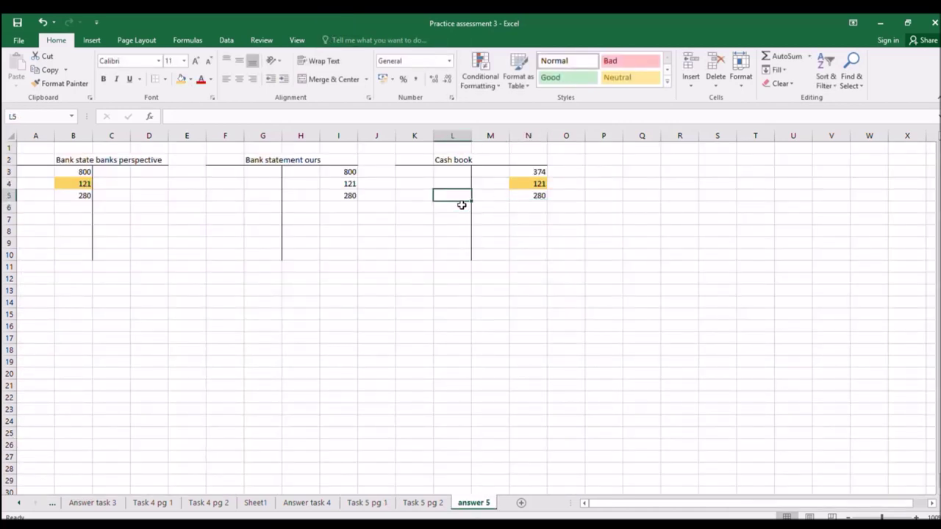
{"action": "type", "text": "765"}
{"action": "key", "text": "Return"}
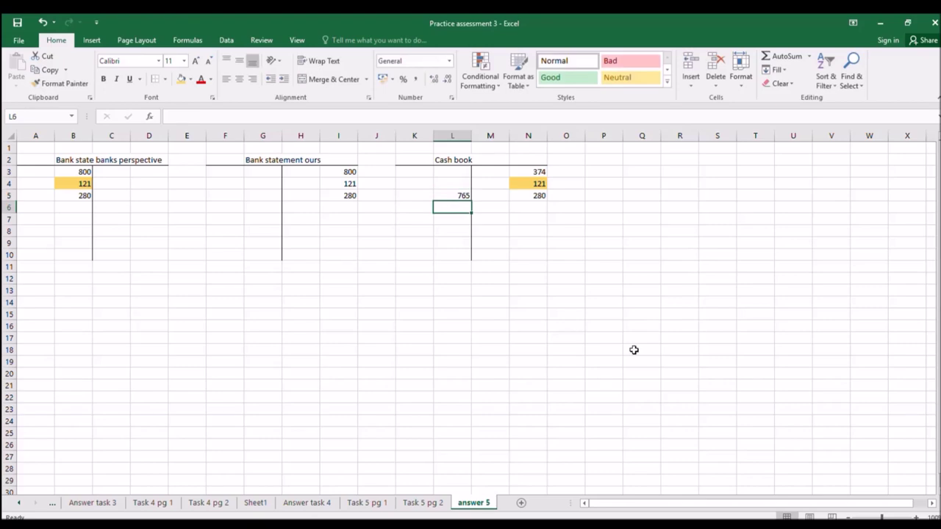
{"action": "left_click", "coordinate": [367, 503]}
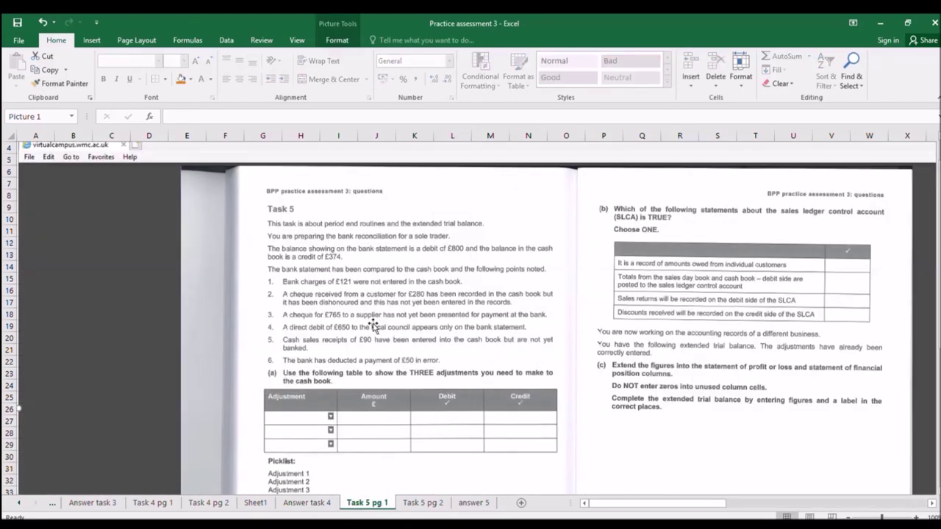
{"action": "left_click", "coordinate": [473, 502]}
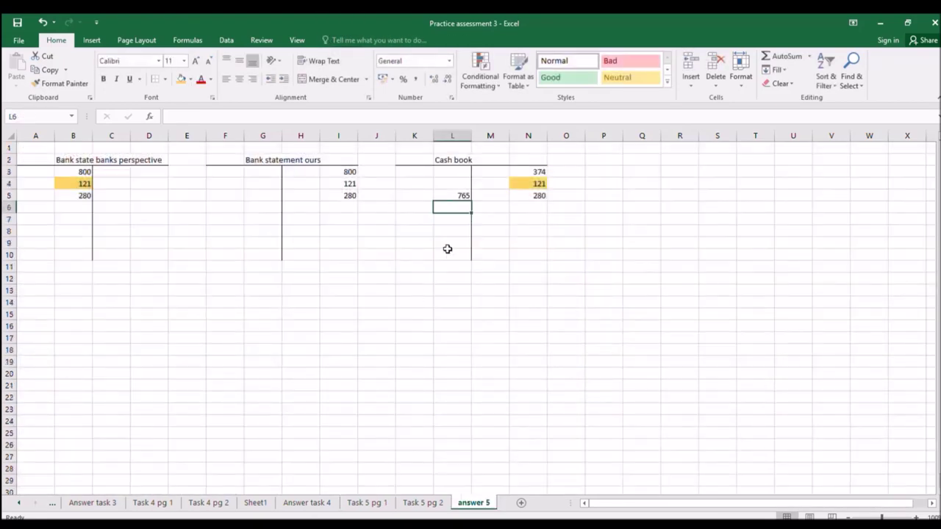
{"action": "left_click", "coordinate": [453, 195]}
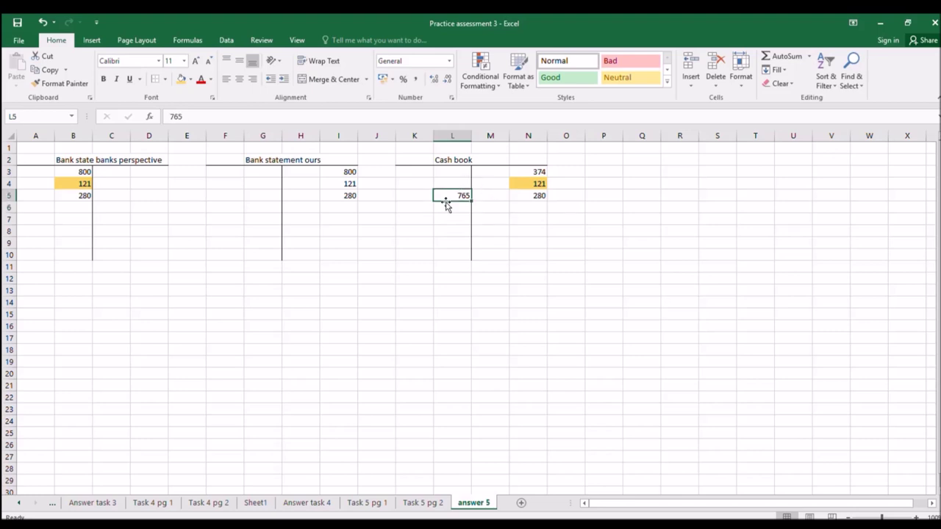
Step: Enter the 765 unpresented cheque on the credit side of the Cash book T-account in N6
{"action": "key", "text": "Down"}
{"action": "key", "text": "Right"}
{"action": "key", "text": "Right"}
{"action": "type", "text": "76"}
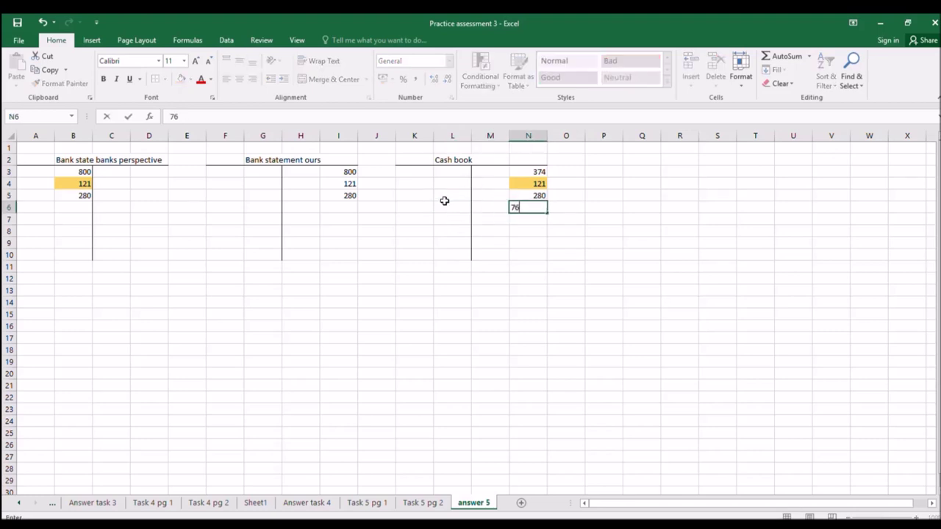
{"action": "key", "text": "Return"}
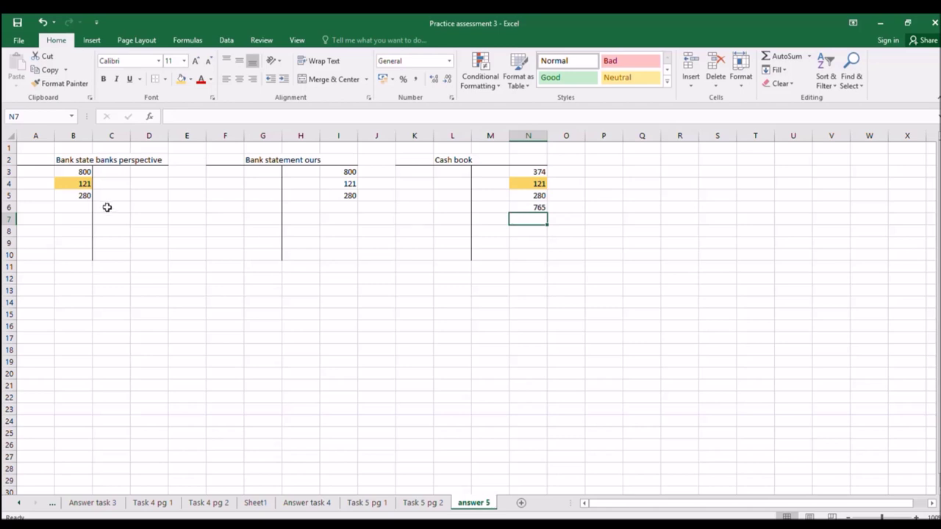
Step: Label cell Q2, beside the Cash book T-account, "unpres cheques"
{"action": "left_click", "coordinate": [648, 160]}
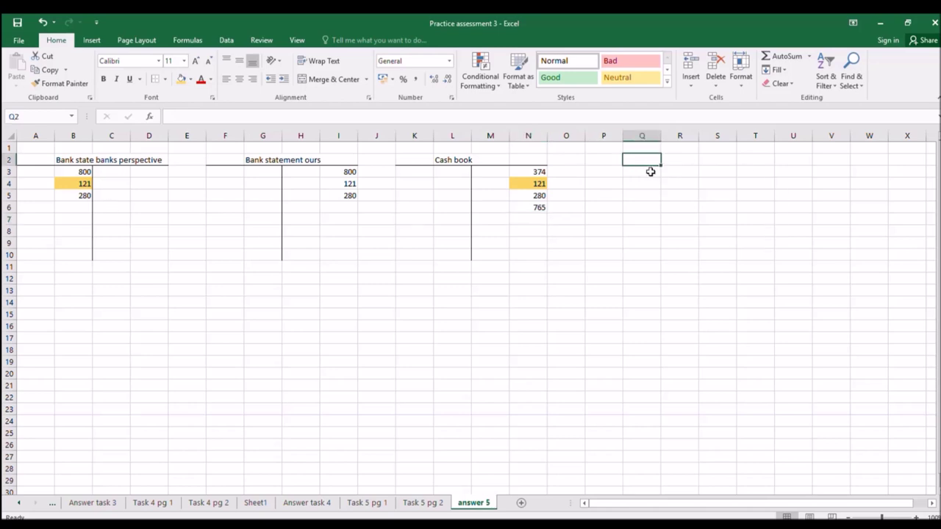
{"action": "type", "text": "npres ch"}
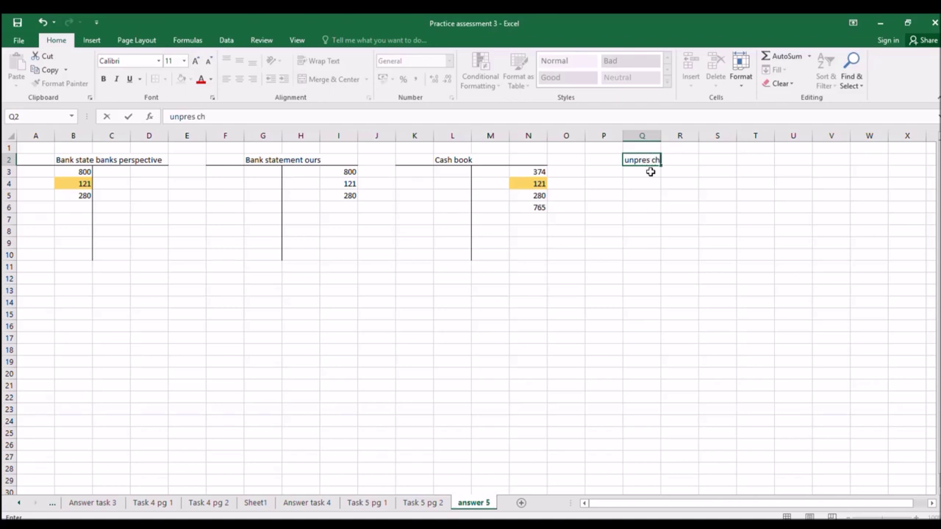
{"action": "type", "text": "npres cheques"}
{"action": "key", "text": "Return"}
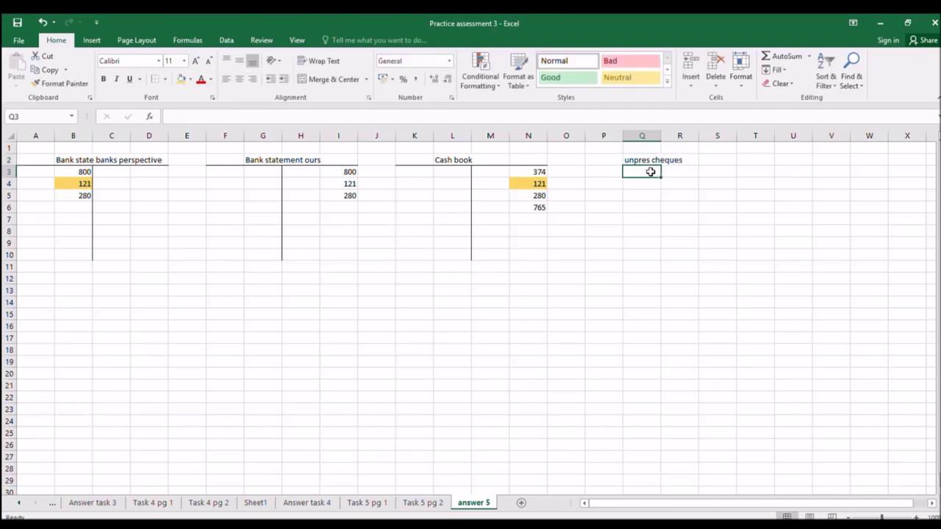
Step: Enter -765 in T2 as the amount for the unpresented cheques
{"action": "key", "text": "Right"}
{"action": "key", "text": "Right"}
{"action": "key", "text": "Right"}
{"action": "key", "text": "Up"}
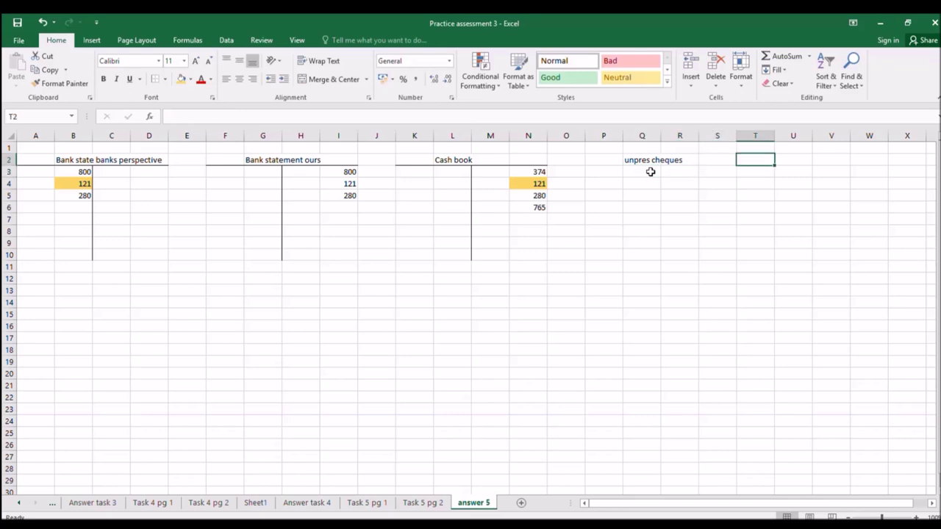
{"action": "type", "text": "76"}
{"action": "key", "text": "Escape"}
{"action": "type", "text": "-76"}
{"action": "key", "text": "Return"}
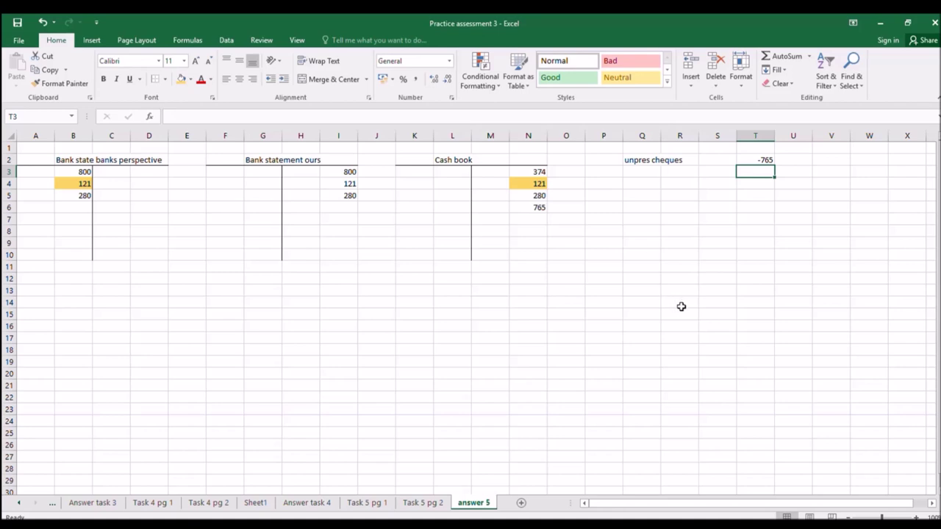
Step: Consult point 4 on Task 5 pg 1 and enter the 650 direct debit in B6 of the bank's-perspective T-account
{"action": "left_click", "coordinate": [366, 502]}
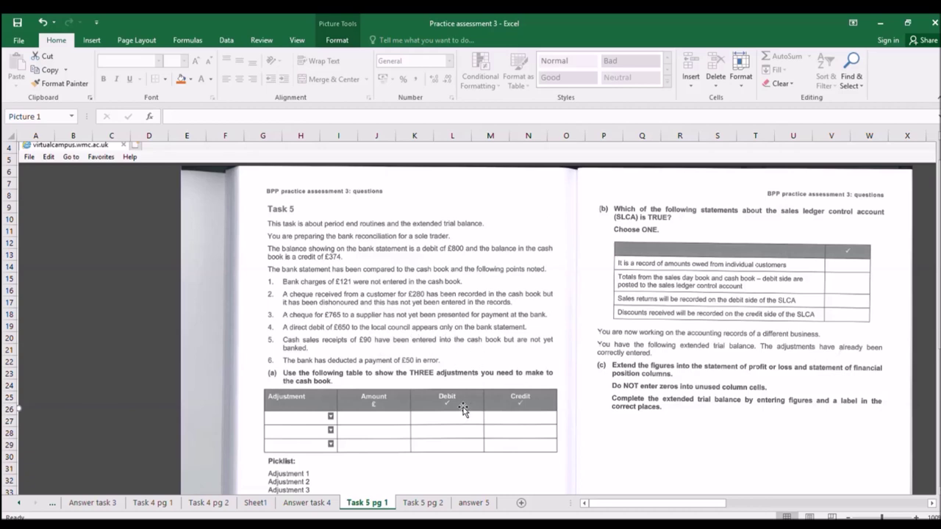
{"action": "left_click", "coordinate": [423, 503]}
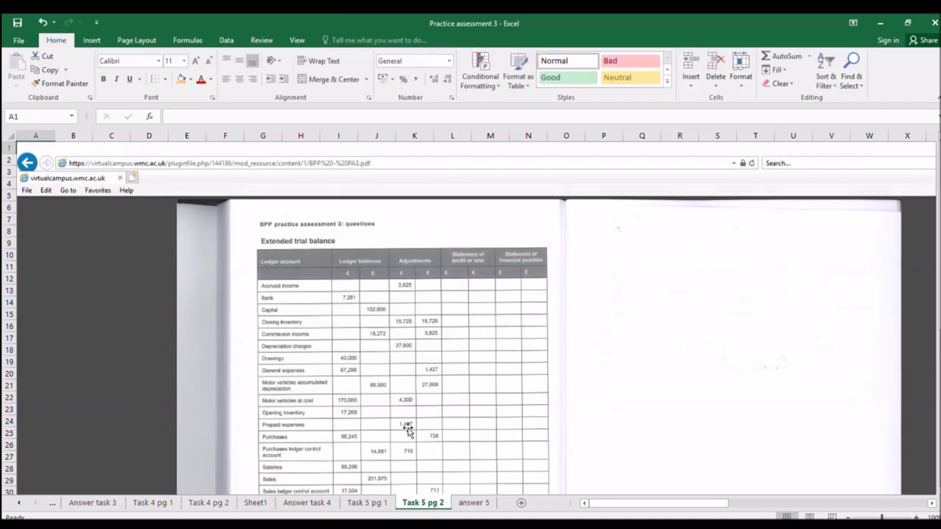
{"action": "left_click", "coordinate": [473, 503]}
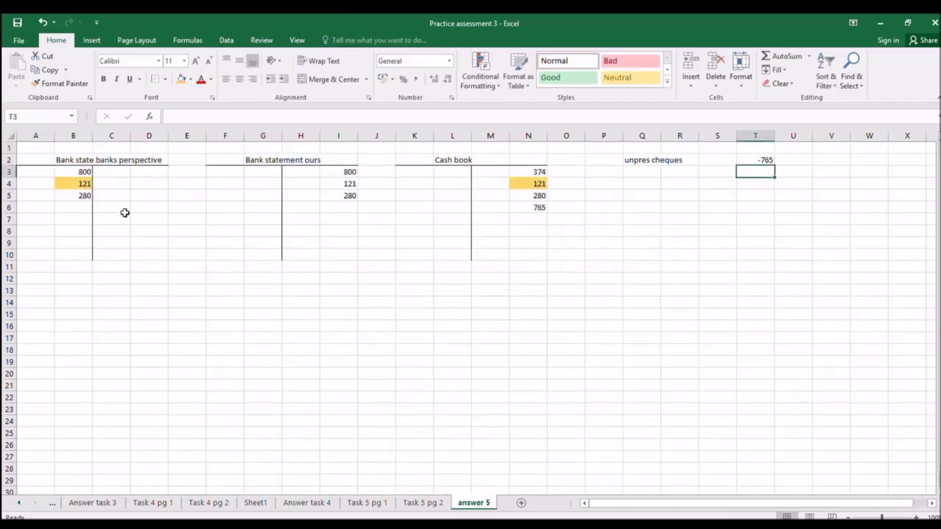
{"action": "left_click", "coordinate": [88, 211]}
{"action": "left_click", "coordinate": [371, 502]}
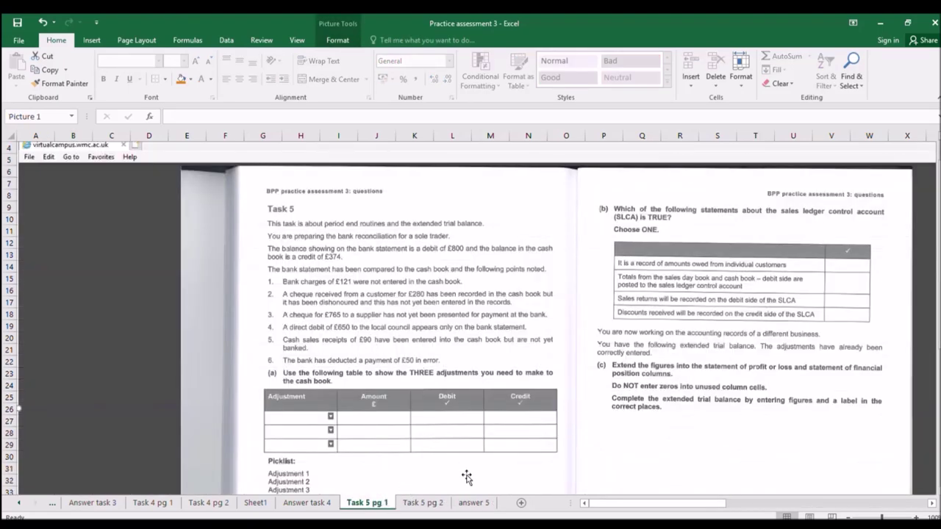
{"action": "left_click", "coordinate": [474, 503]}
{"action": "type", "text": "650"}
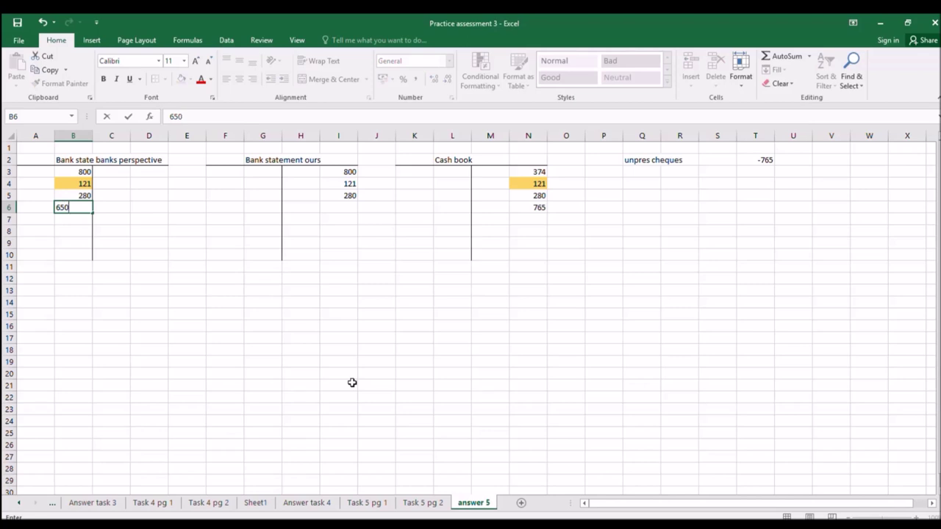
Step: Enter the 650 direct debit on the credit side of the Bank statement ours T-account in I6
{"action": "key", "text": "Right"}
{"action": "key", "text": "Right"}
{"action": "key", "text": "Right"}
{"action": "key", "text": "Right"}
{"action": "key", "text": "Right"}
{"action": "key", "text": "Right"}
{"action": "key", "text": "Right"}
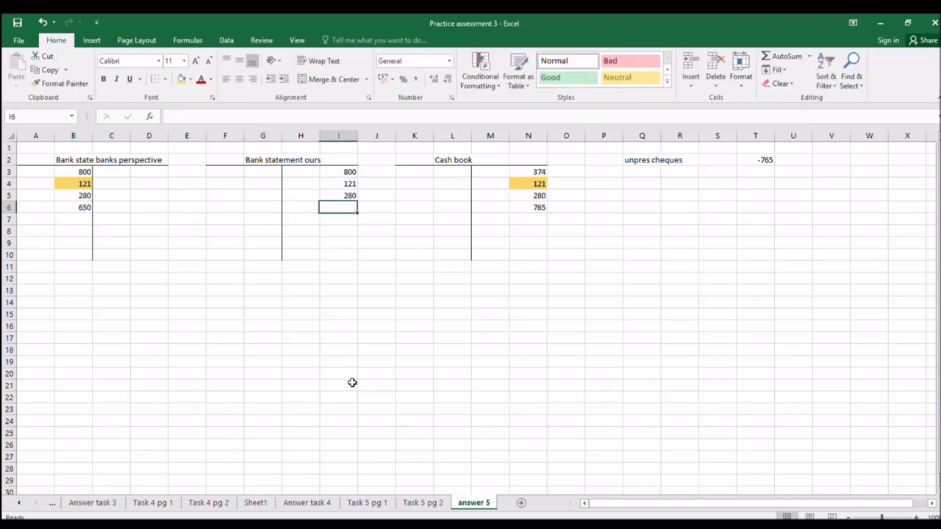
{"action": "type", "text": "650"}
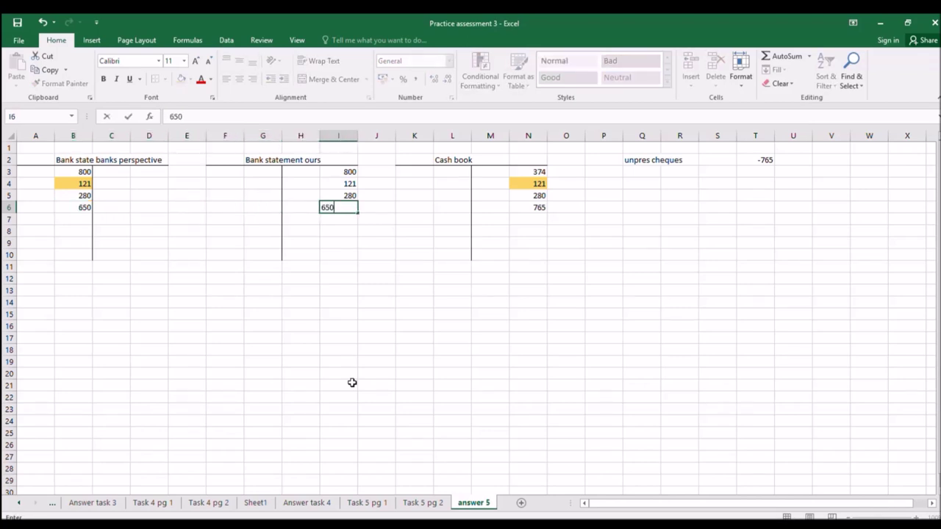
Step: Enter the 650 direct debit on the credit side of the Cash book T-account in N7
{"action": "key", "text": "Right"}
{"action": "key", "text": "Right"}
{"action": "key", "text": "Right"}
{"action": "key", "text": "Right"}
{"action": "key", "text": "Right"}
{"action": "key", "text": "Down"}
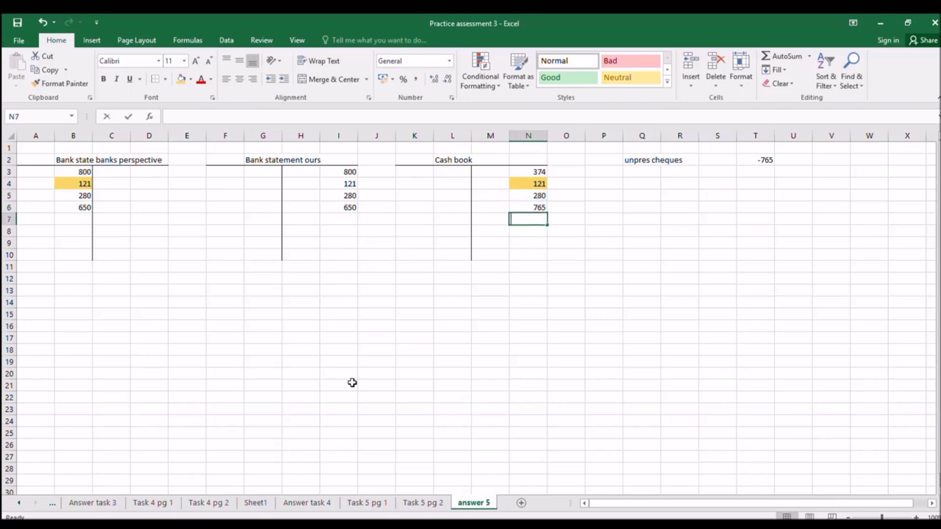
{"action": "type", "text": "650"}
{"action": "key", "text": "Return"}
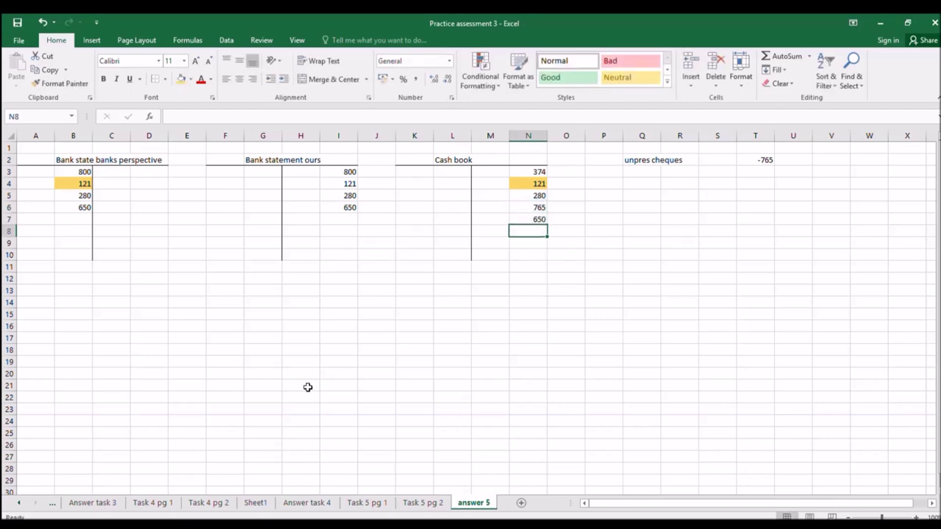
Step: Fill the 280 and 650 entries in all three T-accounts with the same gold highlight as the 121 entries
{"action": "left_click", "coordinate": [539, 217]}
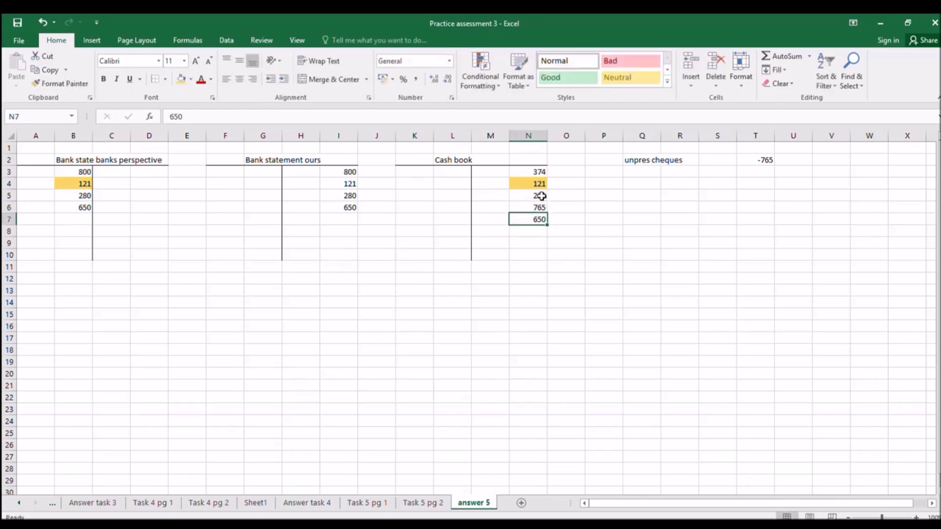
{"action": "left_click", "coordinate": [541, 196], "text": "ctrl"}
{"action": "left_click_drag", "start_coordinate": [350, 195], "coordinate": [352, 208]}
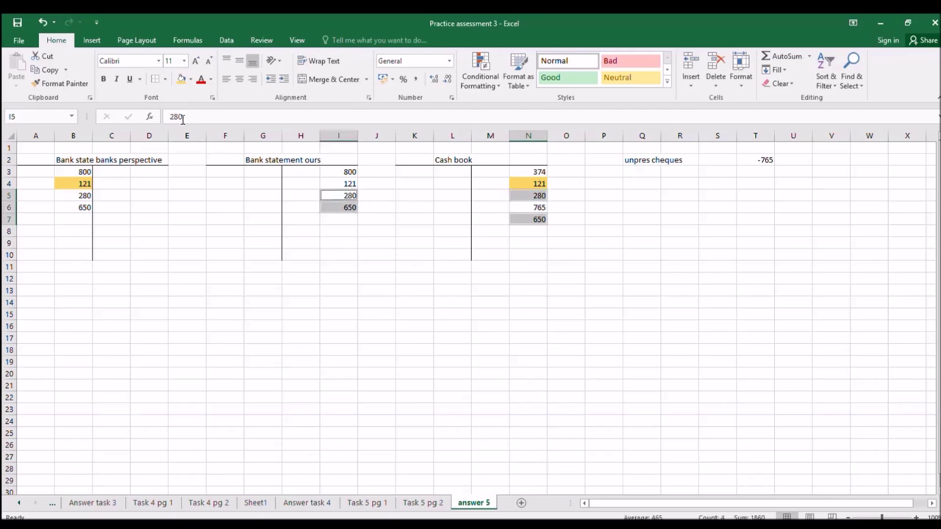
{"action": "left_click", "coordinate": [181, 79]}
{"action": "left_click_drag", "start_coordinate": [79, 194], "coordinate": [81, 207]}
{"action": "left_click", "coordinate": [182, 78]}
{"action": "left_click", "coordinate": [349, 256]}
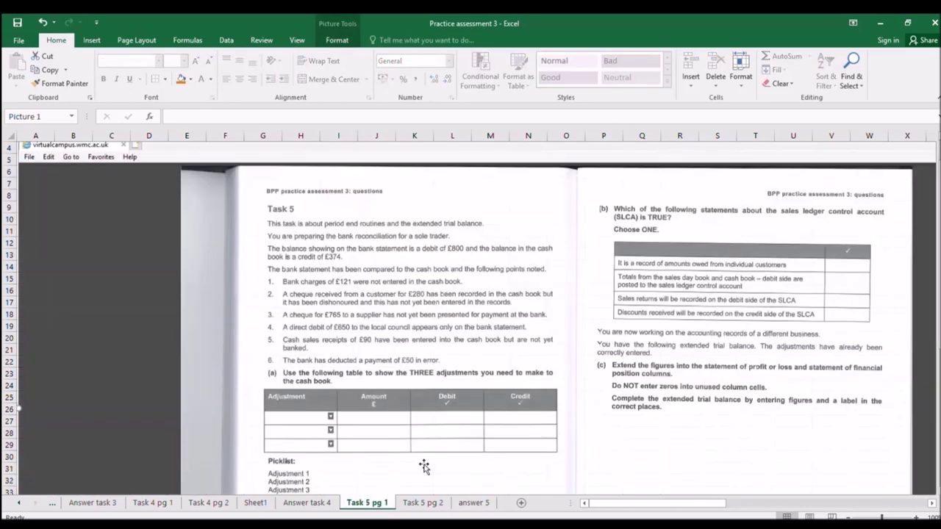
Step: Consult point 5 on Task 5 pg 1 and enter the 90 cash sales receipts on the Cash book's debit side in L3
{"action": "left_click", "coordinate": [359, 502]}
{"action": "left_click", "coordinate": [474, 502]}
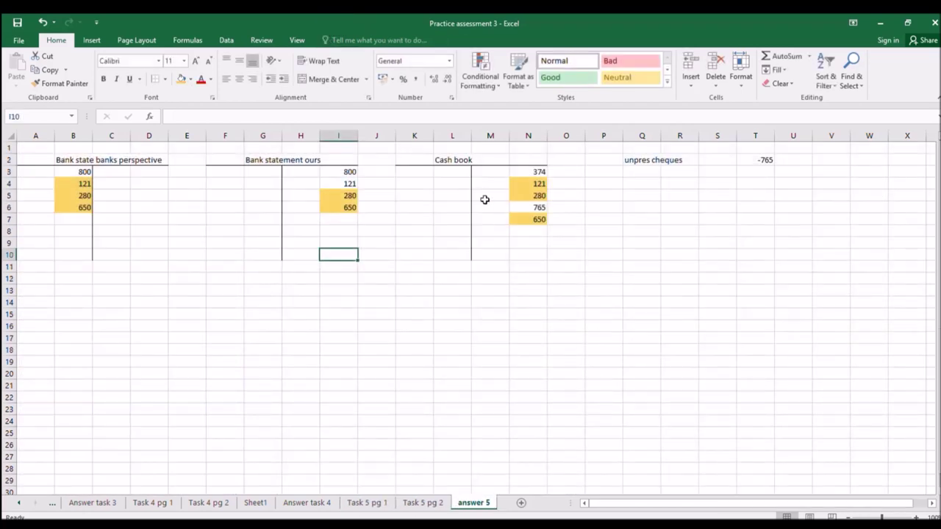
{"action": "left_click", "coordinate": [453, 173]}
{"action": "type", "text": "90"}
{"action": "key", "text": "Return"}
Step: Label cell Q4 "Outs lodge" and enter 90 as its amount in T4
{"action": "key", "text": "Right"}
{"action": "key", "text": "Right"}
{"action": "key", "text": "Right"}
{"action": "key", "text": "Right"}
{"action": "key", "text": "Right"}
{"action": "type", "text": "O"}
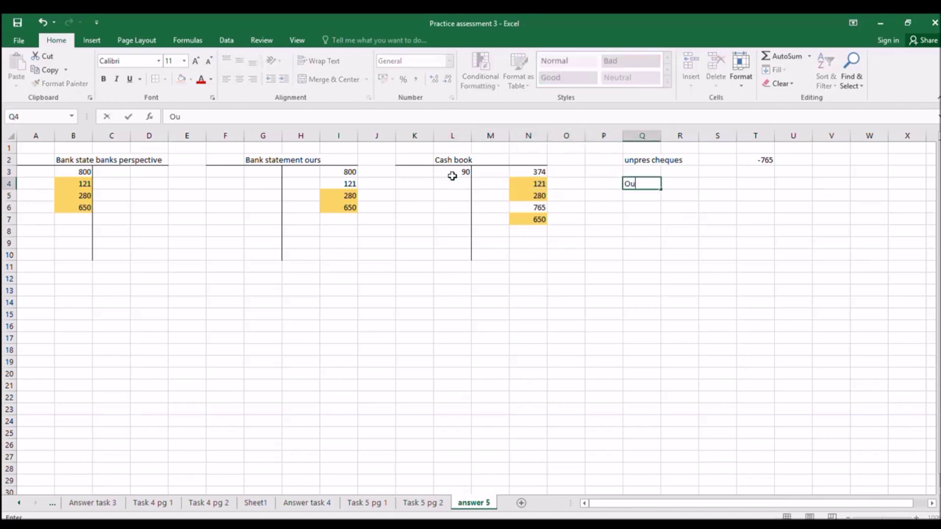
{"action": "type", "text": "uts lodge"}
{"action": "key", "text": "Right"}
{"action": "key", "text": "Right"}
{"action": "key", "text": "Right"}
{"action": "type", "text": "90"}
{"action": "key", "text": "Return"}
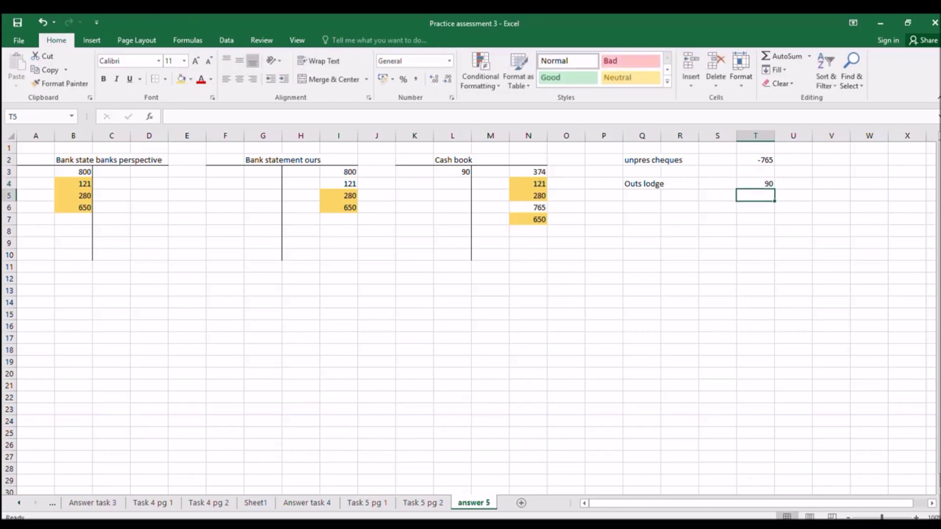
Step: Read part (b) on Task 5 pg 1 and enter the heading "General leger" in F14 of the answer 5 sheet
{"action": "left_click", "coordinate": [360, 504]}
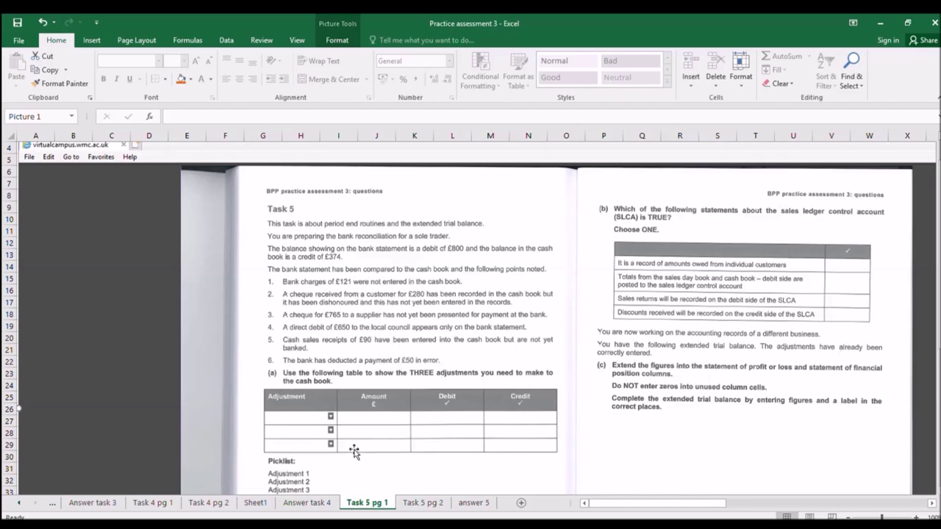
{"action": "scroll", "coordinate": [353, 451], "scroll_direction": "down", "scroll_amount": 1}
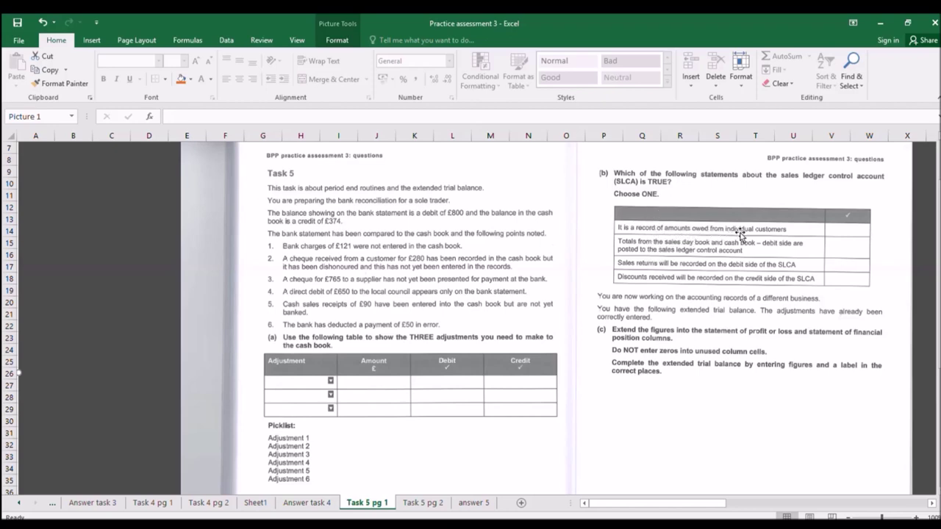
{"action": "left_click", "coordinate": [474, 503]}
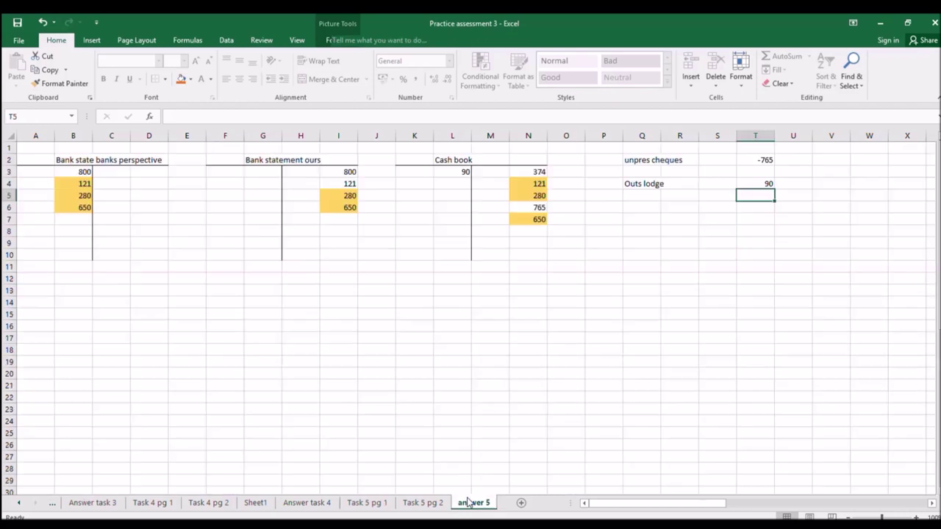
{"action": "left_click_drag", "start_coordinate": [229, 299], "coordinate": [397, 368]}
{"action": "type", "text": "Gen"}
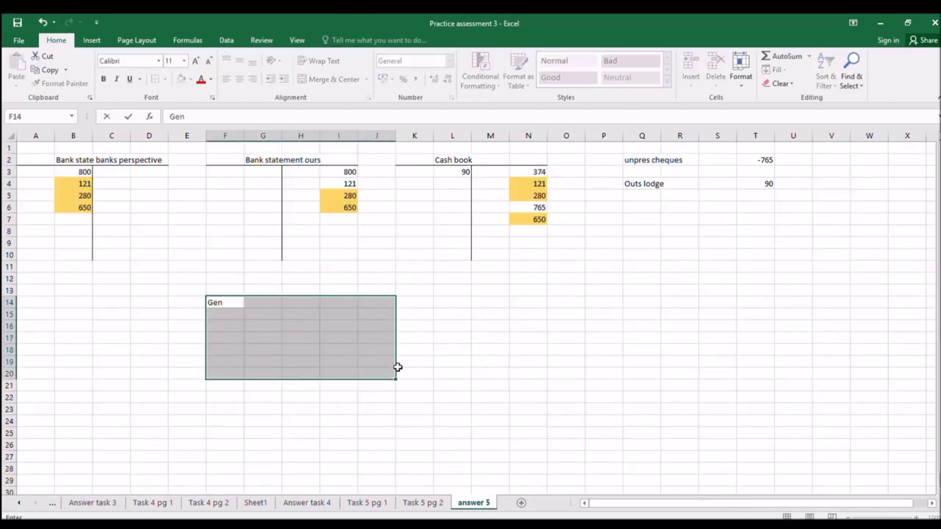
{"action": "type", "text": "eral leger"}
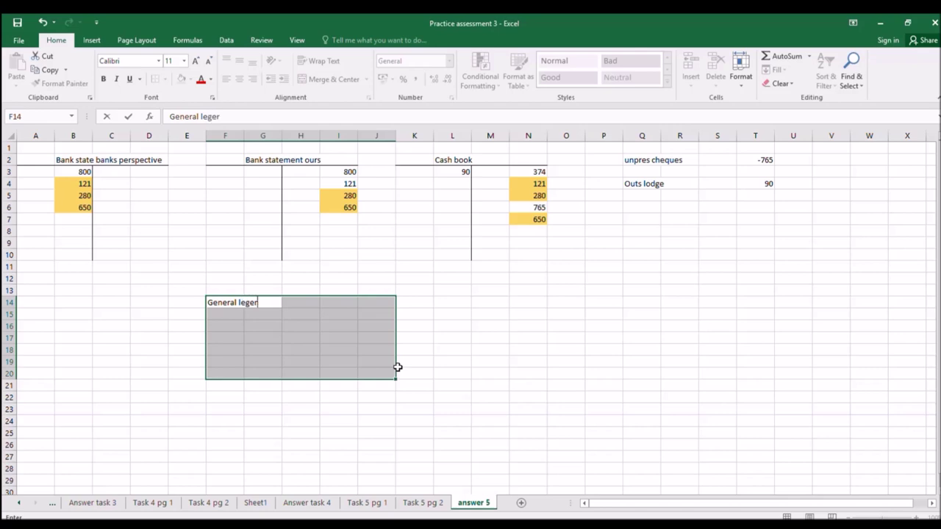
{"action": "left_click", "coordinate": [307, 412]}
Step: Fill the General leger block F14:I19 with light blue
{"action": "left_click_drag", "start_coordinate": [231, 305], "coordinate": [338, 362]}
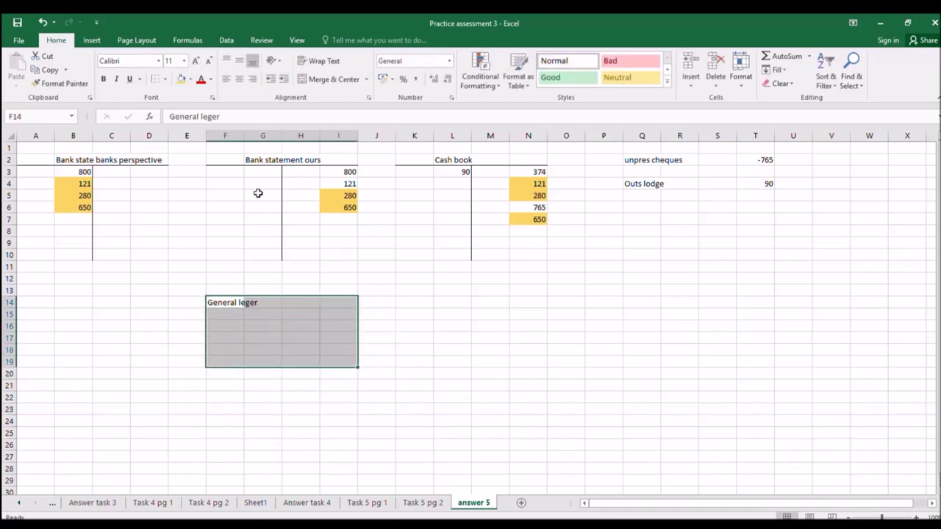
{"action": "left_click", "coordinate": [182, 80]}
{"action": "left_click", "coordinate": [429, 301]}
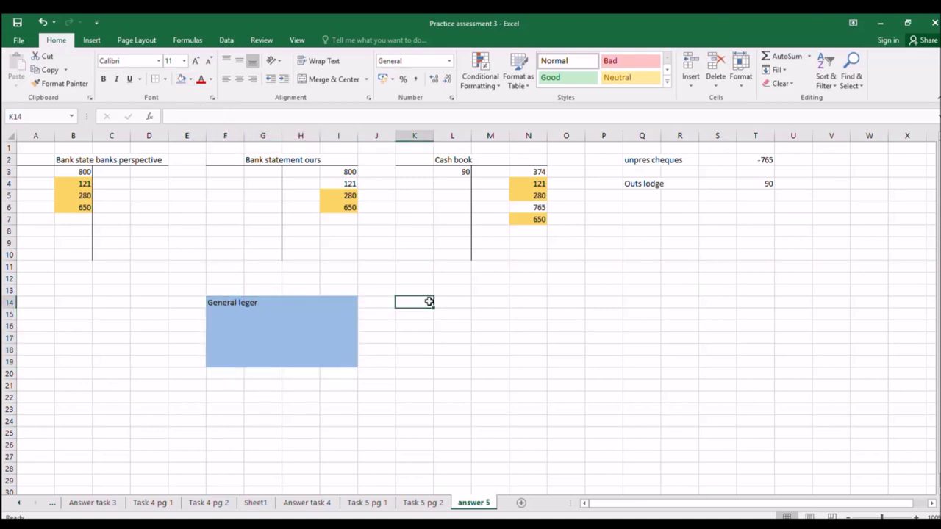
Step: Fill L14:O19 with yellow and head the block "subsidiary ledgers" in L14
{"action": "left_click_drag", "start_coordinate": [443, 301], "coordinate": [556, 363]}
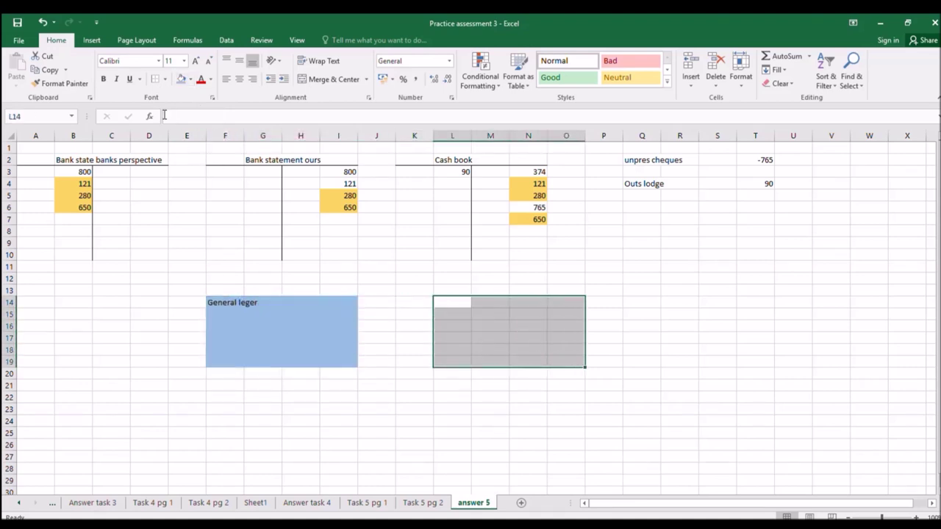
{"action": "left_click", "coordinate": [190, 79]}
{"action": "left_click", "coordinate": [208, 180]}
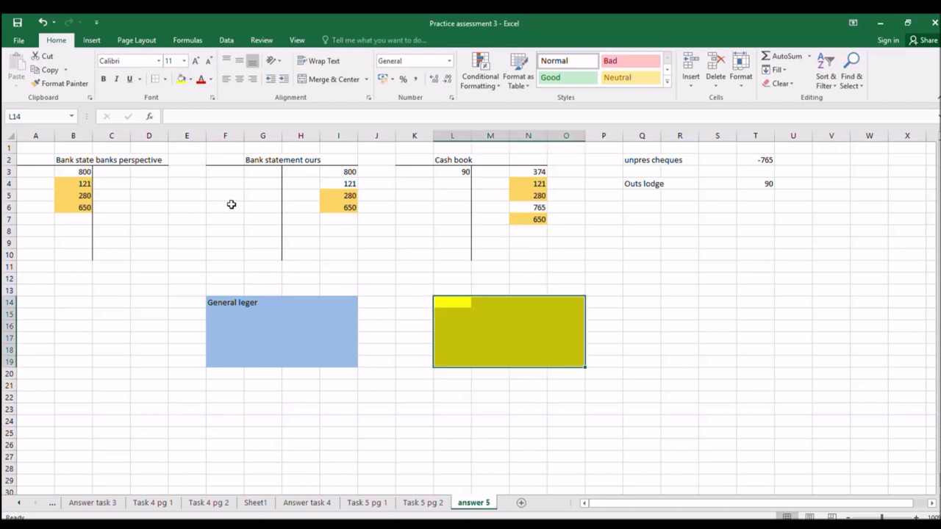
{"action": "type", "text": "subsidiar"}
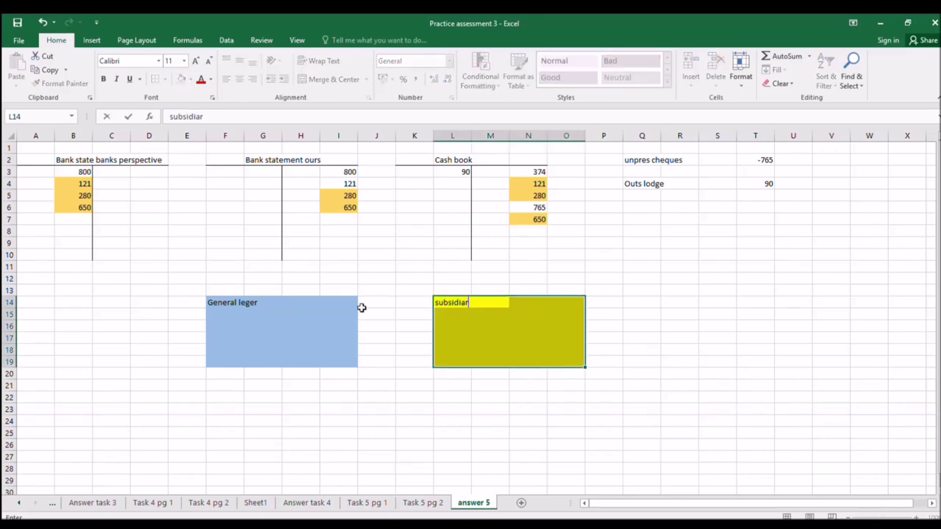
{"action": "type", "text": "y ledgers"}
{"action": "key", "text": "Down"}
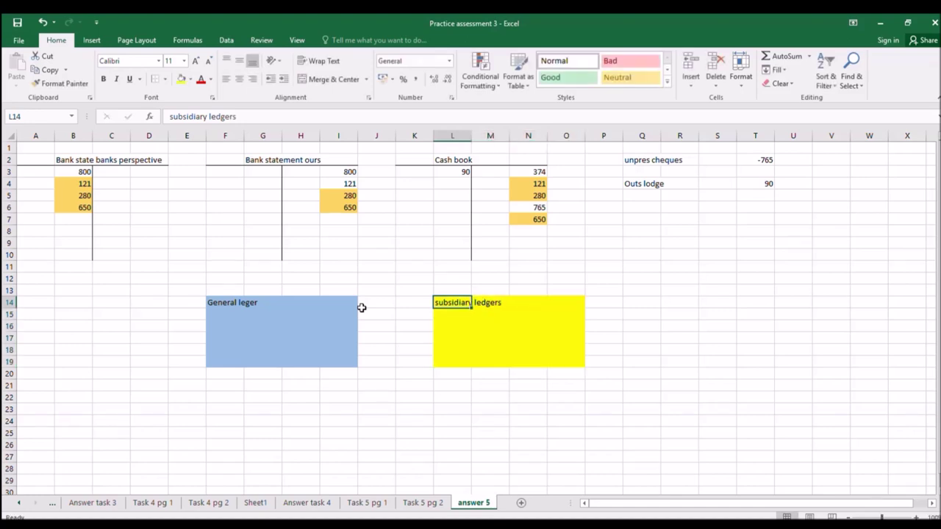
Step: Enter "SLCA" in F15 beneath the General leger heading
{"action": "key", "text": "Left"}
{"action": "key", "text": "Left"}
{"action": "key", "text": "Left"}
{"action": "key", "text": "Left"}
{"action": "key", "text": "Left"}
{"action": "key", "text": "Left"}
{"action": "type", "text": "SLCA"}
Step: Enter "Sales ledger" in L15 beneath the subsidiary ledgers heading
{"action": "key", "text": "Right"}
{"action": "key", "text": "Right"}
{"action": "key", "text": "Right"}
{"action": "key", "text": "Right"}
{"action": "key", "text": "Right"}
{"action": "key", "text": "Right"}
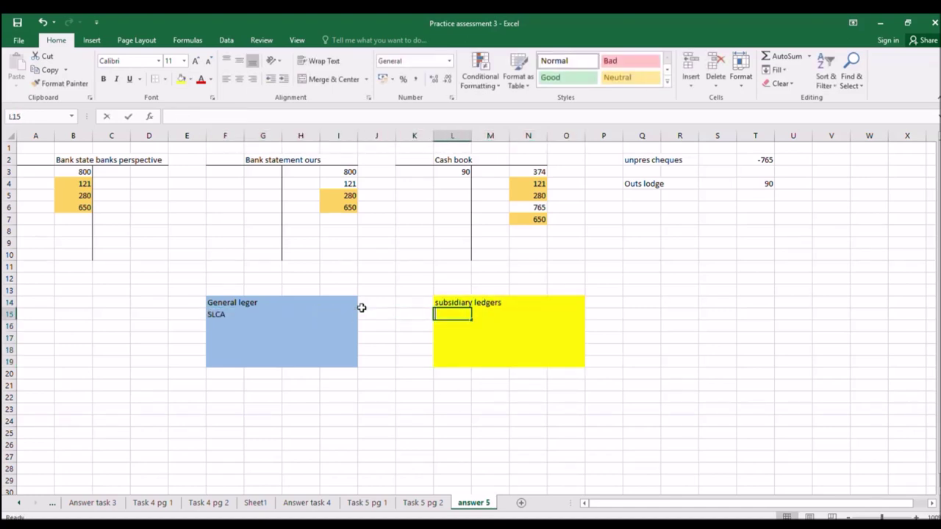
{"action": "type", "text": "SAle"}
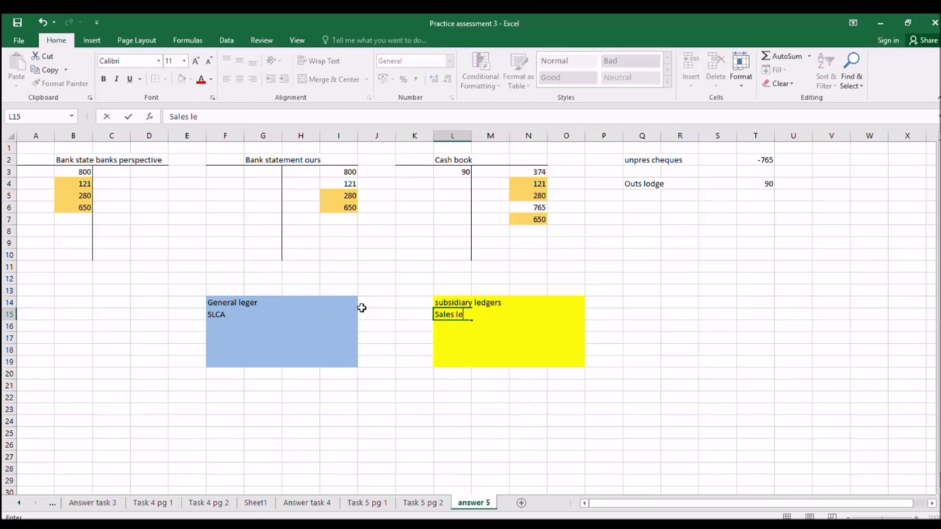
{"action": "type", "text": "s ledger"}
{"action": "key", "text": "Return"}
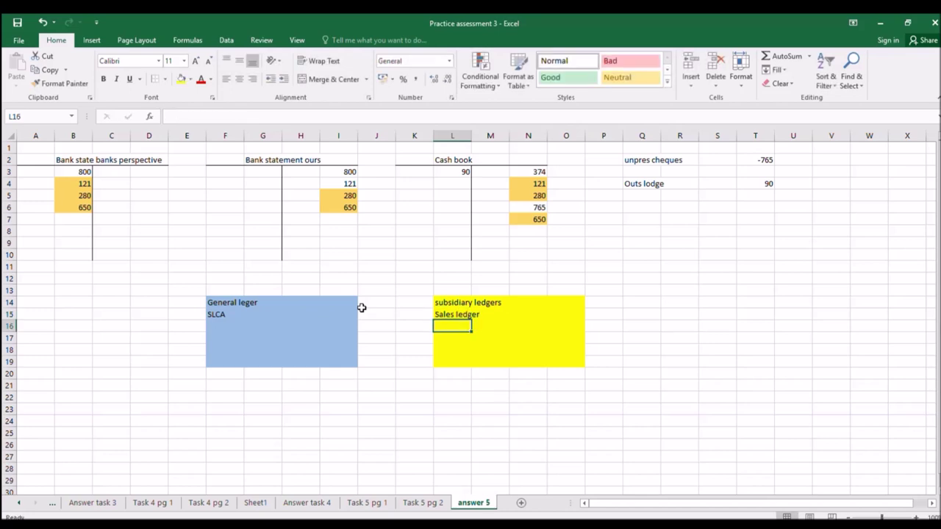
Step: Compare the SLCA and Sales ledger entries with the statements in part (b) on Task 5 pg 1
{"action": "left_click", "coordinate": [214, 314]}
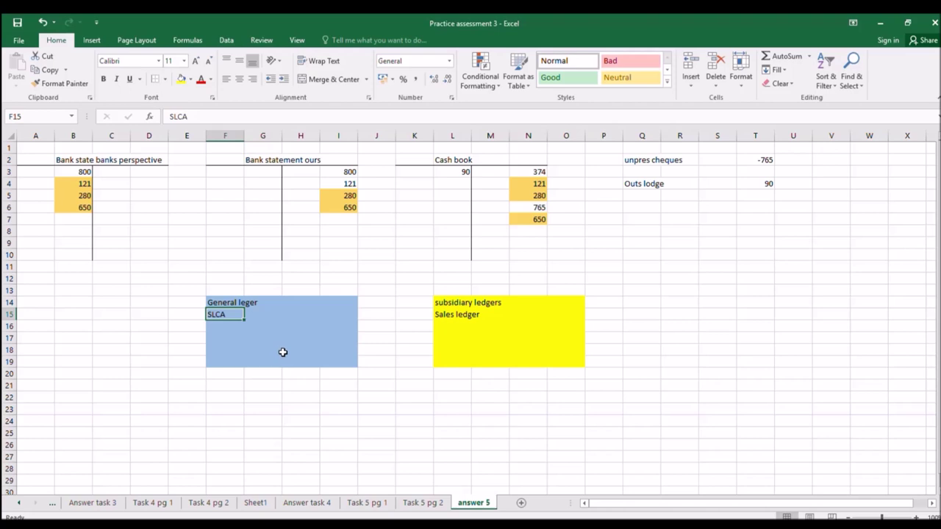
{"action": "left_click", "coordinate": [456, 313]}
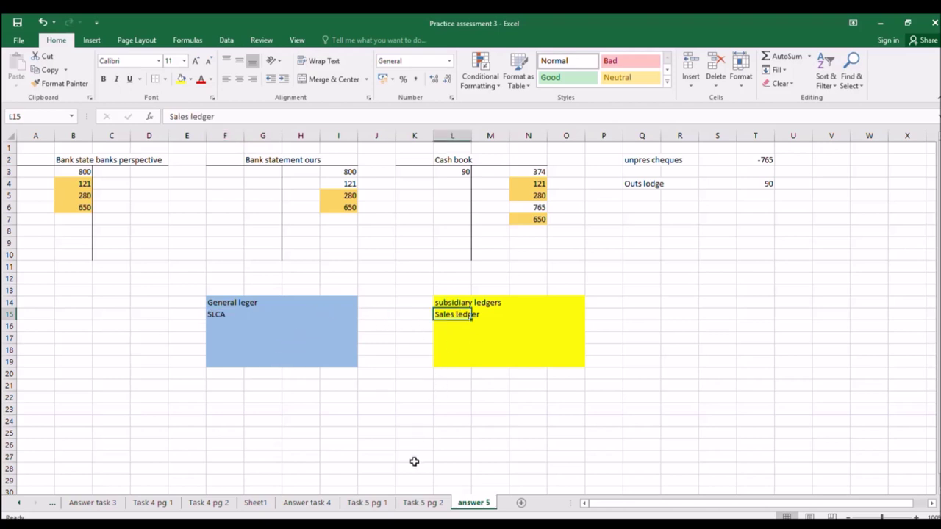
{"action": "left_click", "coordinate": [371, 503]}
{"action": "left_click", "coordinate": [433, 502]}
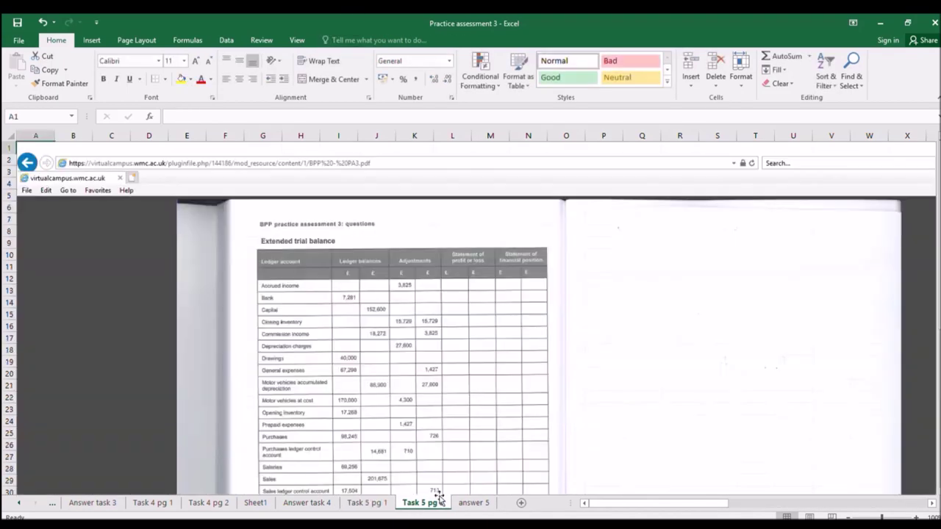
{"action": "left_click", "coordinate": [369, 503]}
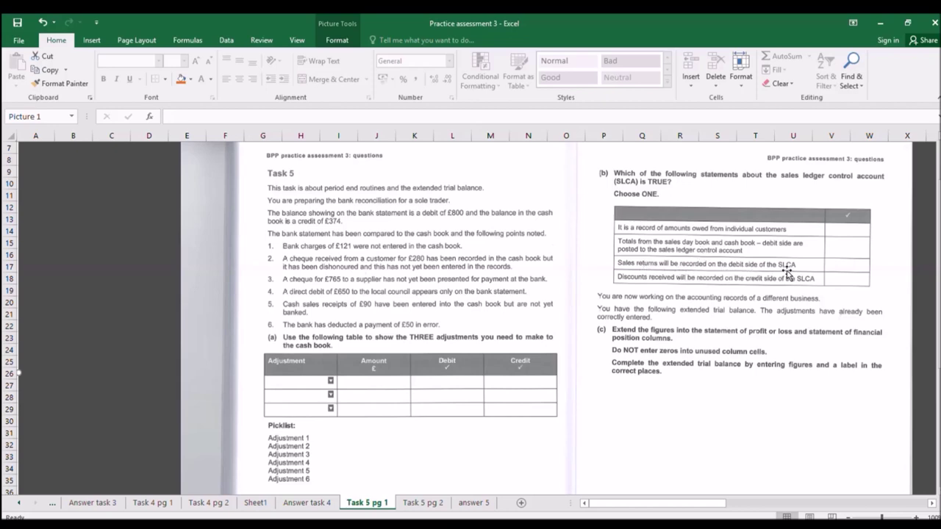
{"action": "left_click", "coordinate": [472, 503]}
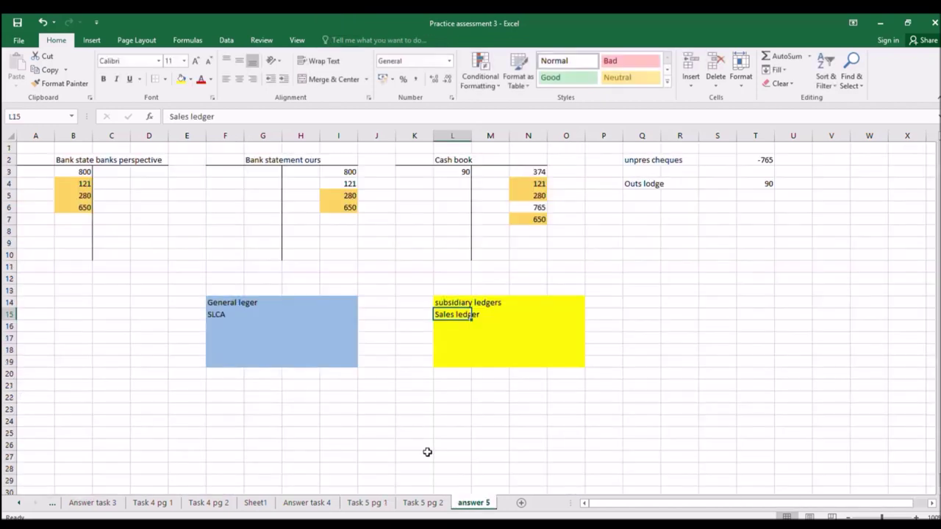
Step: Draw a T-account with borders under C21:F21 and along the left of E22:E26, titled "SLCA" in D21
{"action": "left_click_drag", "start_coordinate": [96, 382], "coordinate": [230, 384]}
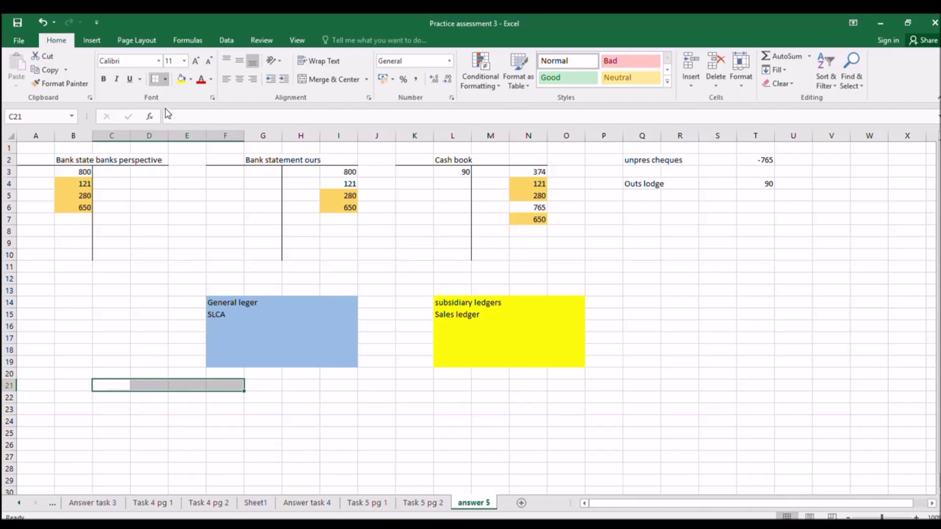
{"action": "left_click", "coordinate": [184, 487]}
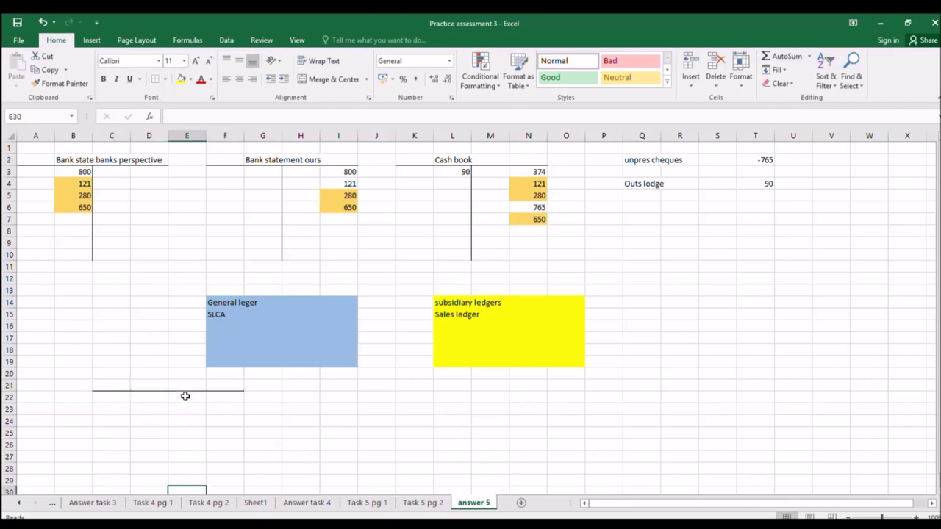
{"action": "left_click_drag", "start_coordinate": [185, 396], "coordinate": [185, 444]}
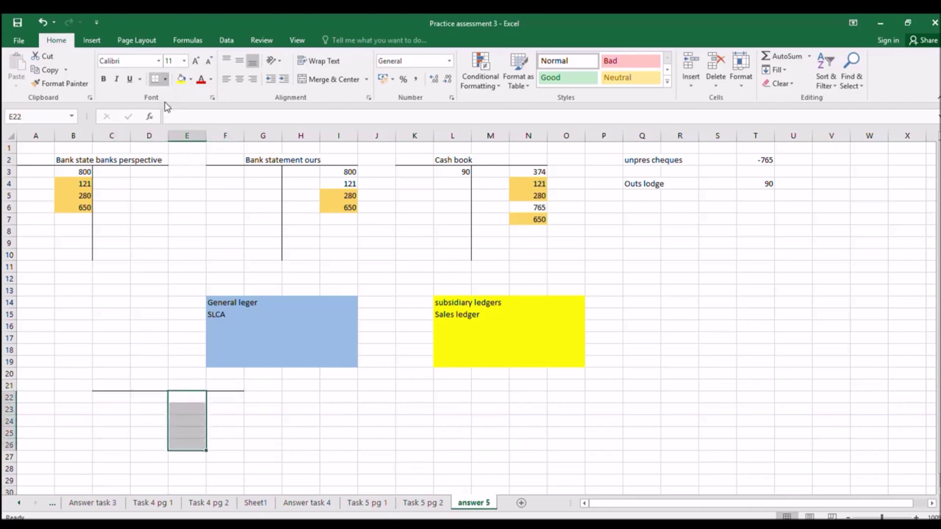
{"action": "left_click", "coordinate": [161, 381]}
{"action": "type", "text": "S"}
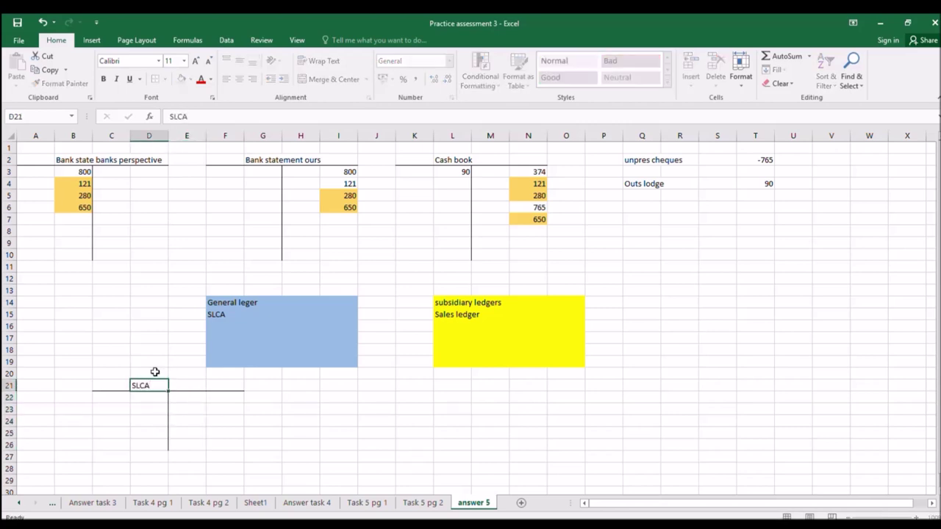
{"action": "type", "text": "LCA"}
{"action": "key", "text": "Return"}
{"action": "key", "text": "Right"}
{"action": "key", "text": "Right"}
Step: Copy the SLCA T-account C21:F26 to H21 and M21 to make two more T-accounts
{"action": "left_click_drag", "start_coordinate": [92, 384], "coordinate": [242, 445]}
{"action": "key", "text": "ctrl+c"}
{"action": "left_click", "coordinate": [299, 385]}
{"action": "key", "text": "ctrl+v"}
{"action": "left_click", "coordinate": [489, 384]}
{"action": "key", "text": "ctrl+v"}
Step: Retitle the middle T-account "Sales" in I21
{"action": "left_click", "coordinate": [329, 388]}
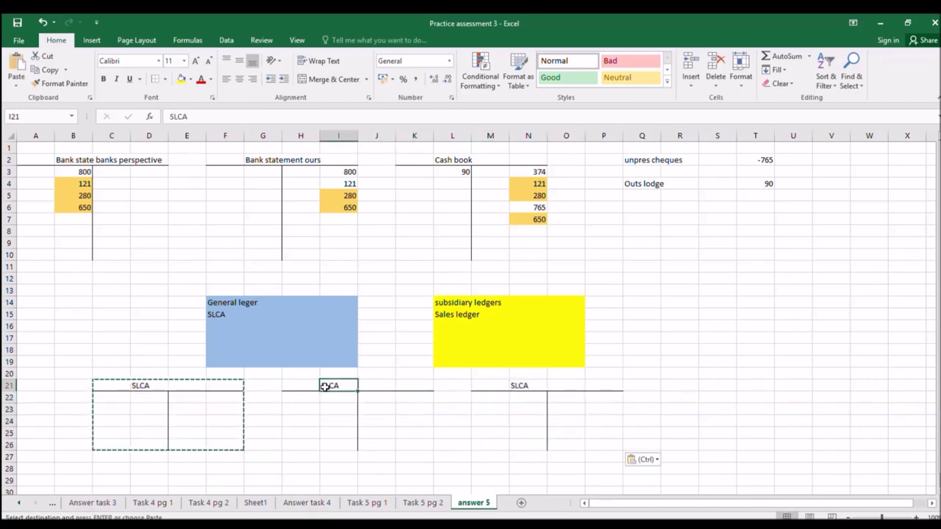
{"action": "type", "text": "Sales"}
{"action": "key", "text": "Tab"}
{"action": "key", "text": "Right"}
{"action": "key", "text": "Right"}
{"action": "key", "text": "Right"}
{"action": "key", "text": "Right"}
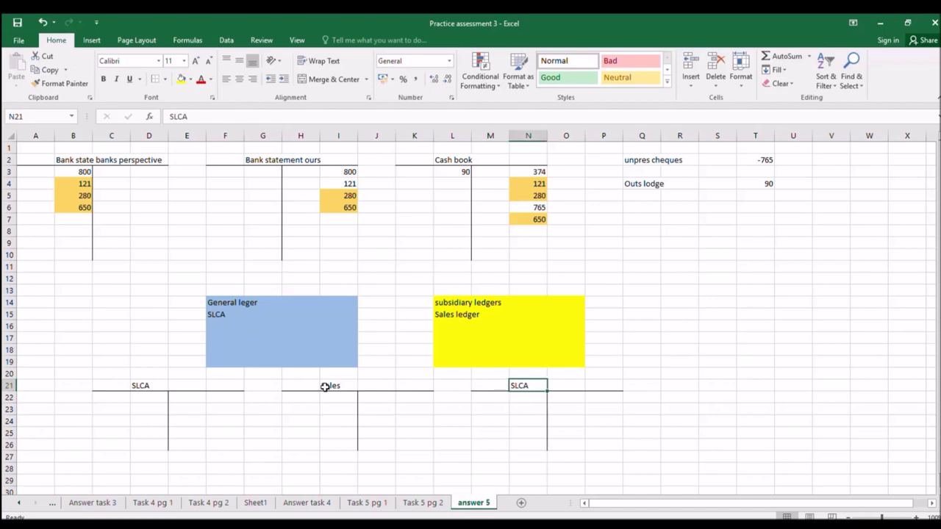
Step: Retitle the third T-account "Sales returns" in N21 and enter 1000 on the credit side of Sales in K22
{"action": "type", "text": "Sales r"}
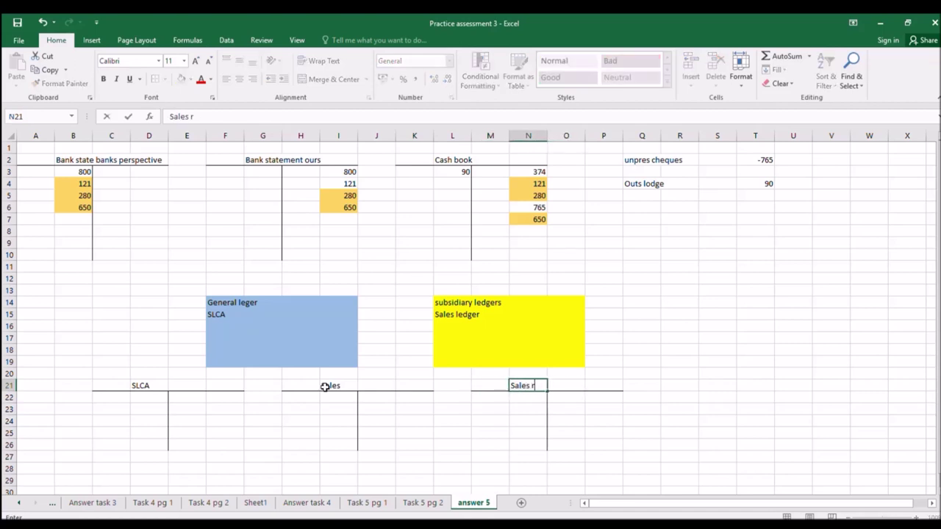
{"action": "key", "text": "Return"}
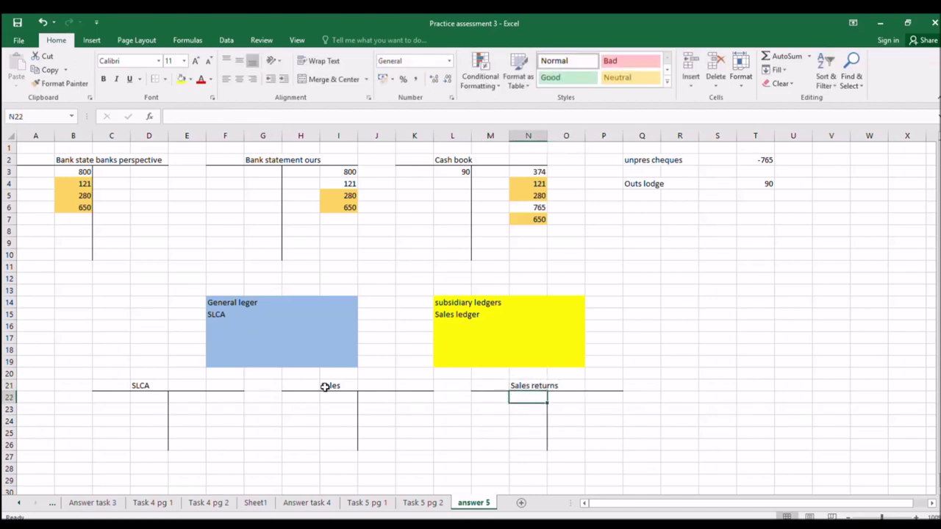
{"action": "key", "text": "Left"}
{"action": "key", "text": "Left"}
{"action": "key", "text": "Left"}
{"action": "type", "text": "10"}
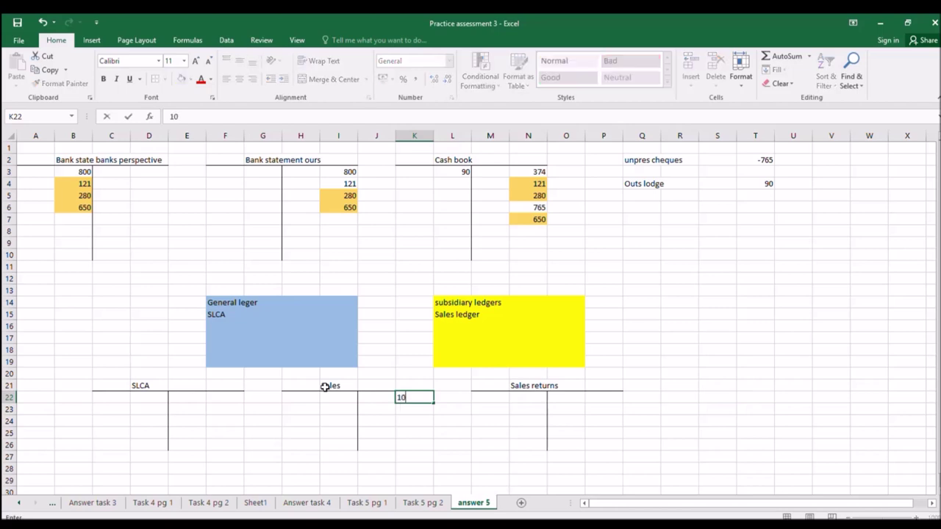
{"action": "key", "text": "Return"}
Step: Enter 1000 on the debit side of the SLCA T-account in D22
{"action": "key", "text": "Left"}
{"action": "key", "text": "Left"}
{"action": "key", "text": "Left"}
{"action": "key", "text": "Left"}
{"action": "key", "text": "Left"}
{"action": "key", "text": "Left"}
{"action": "key", "text": "Left"}
{"action": "key", "text": "Left"}
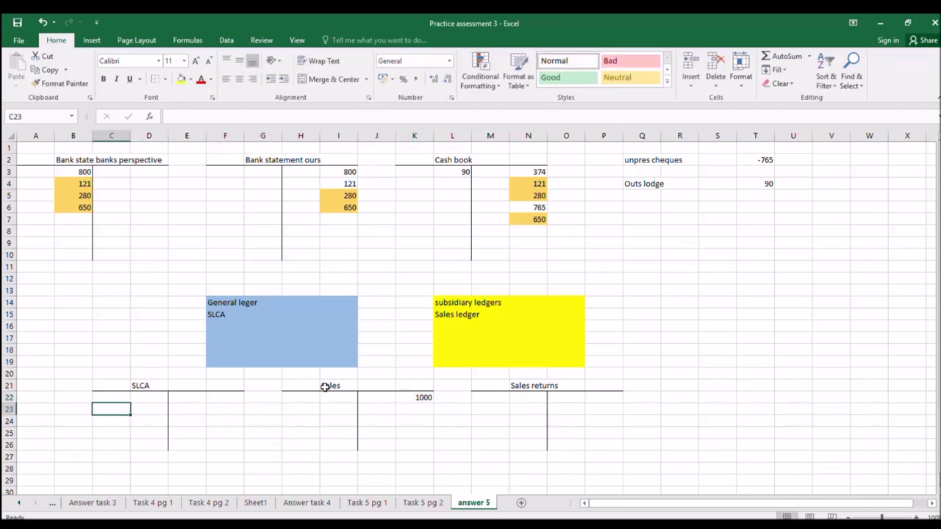
{"action": "key", "text": "Up"}
{"action": "key", "text": "Right"}
{"action": "type", "text": "1"}
{"action": "key", "text": "Return"}
Step: Enter 1000 on the debit side of the Sales returns T-account in N22
{"action": "key", "text": "Right"}
{"action": "key", "text": "Right"}
{"action": "key", "text": "Right"}
{"action": "key", "text": "Right"}
{"action": "key", "text": "Right"}
{"action": "key", "text": "Right"}
{"action": "key", "text": "Right"}
{"action": "key", "text": "Right"}
{"action": "key", "text": "Right"}
{"action": "key", "text": "Right"}
{"action": "key", "text": "Right"}
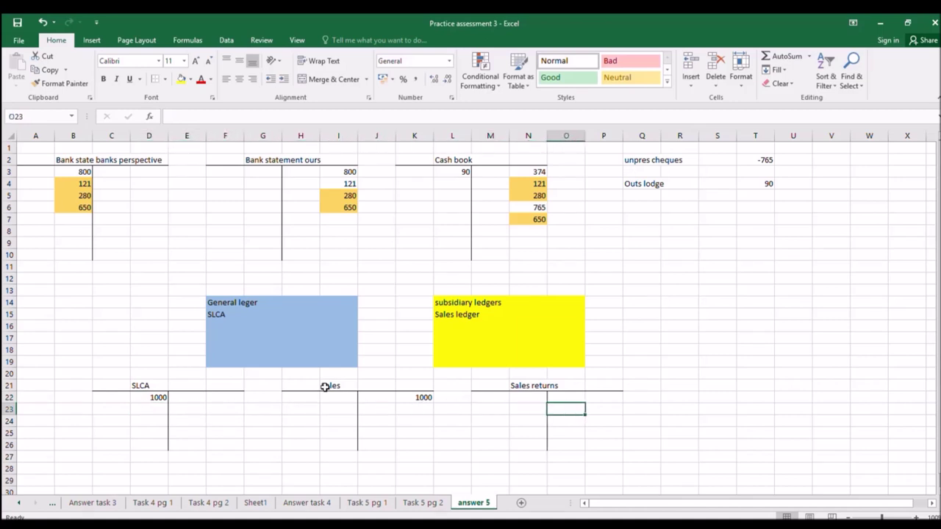
{"action": "key", "text": "Up"}
{"action": "key", "text": "Left"}
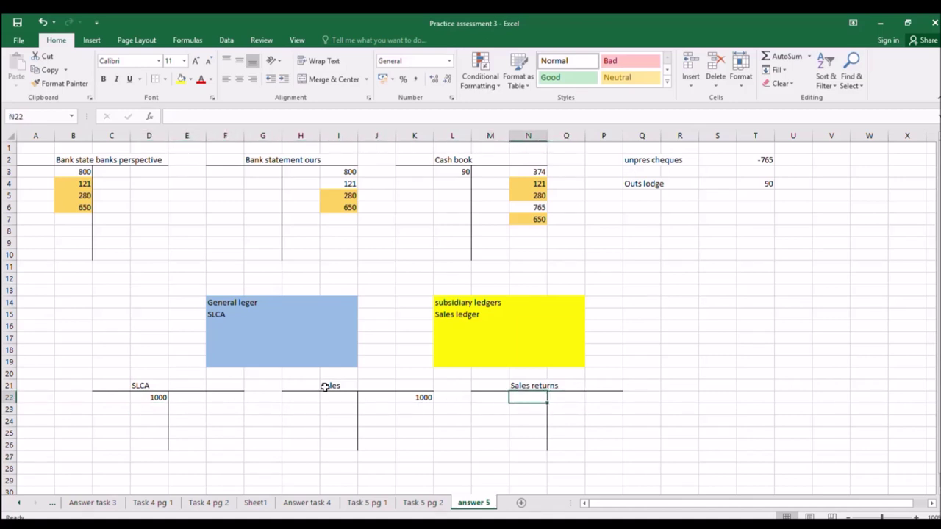
{"action": "type", "text": "10"}
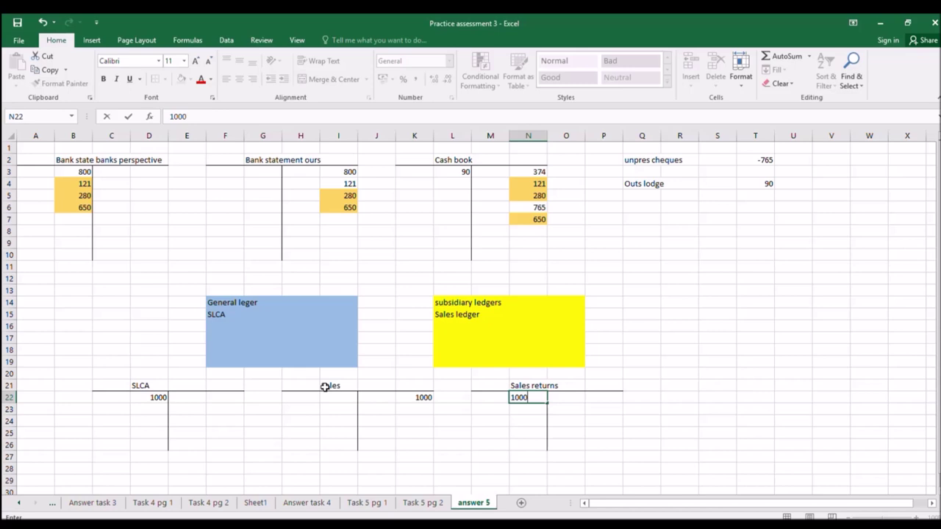
{"action": "type", "text": "00"}
{"action": "key", "text": "Return"}
Step: Enter 1000 on the credit side of the SLCA T-account in F22
{"action": "key", "text": "Left"}
{"action": "key", "text": "Left"}
{"action": "key", "text": "Left"}
{"action": "key", "text": "Left"}
{"action": "key", "text": "Left"}
{"action": "key", "text": "Left"}
{"action": "key", "text": "Left"}
{"action": "key", "text": "Up"}
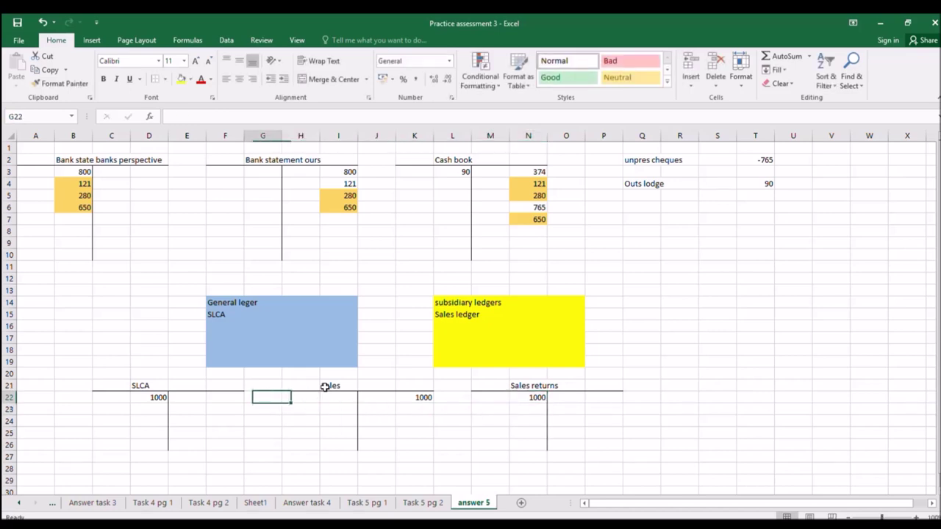
{"action": "key", "text": "Left"}
{"action": "type", "text": "1000"}
{"action": "key", "text": "Return"}
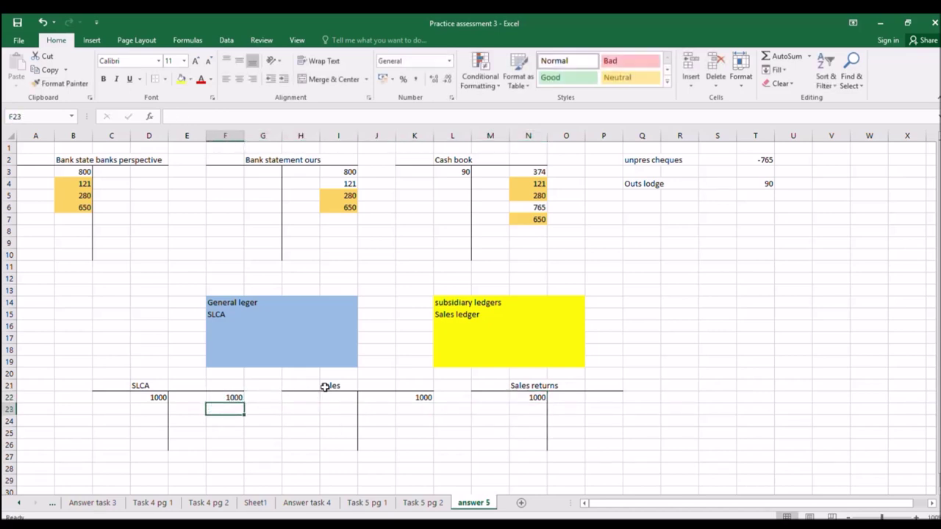
Step: Check the part (b) statements on Task 5 pg 1, and copy the Sales returns T-account to R21, retitled "Discounts rec'ed" in S21
{"action": "left_click", "coordinate": [366, 503]}
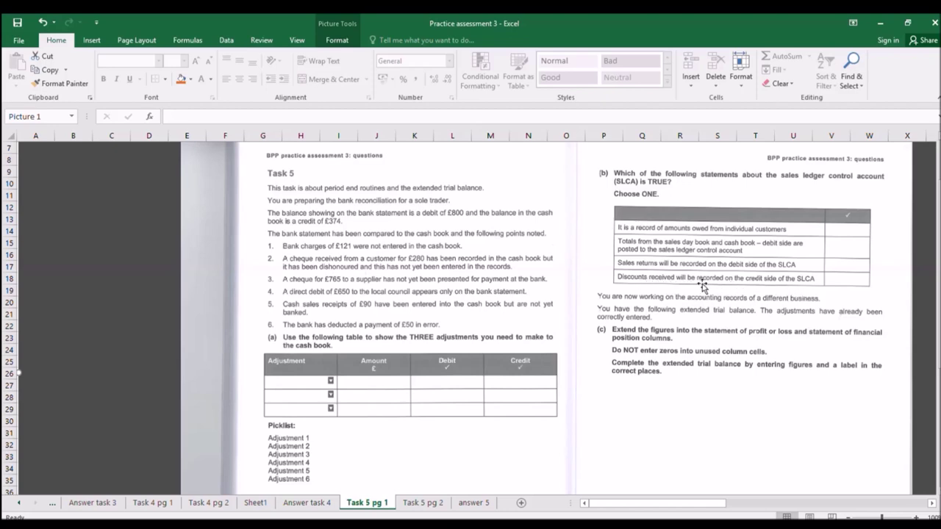
{"action": "left_click", "coordinate": [473, 502]}
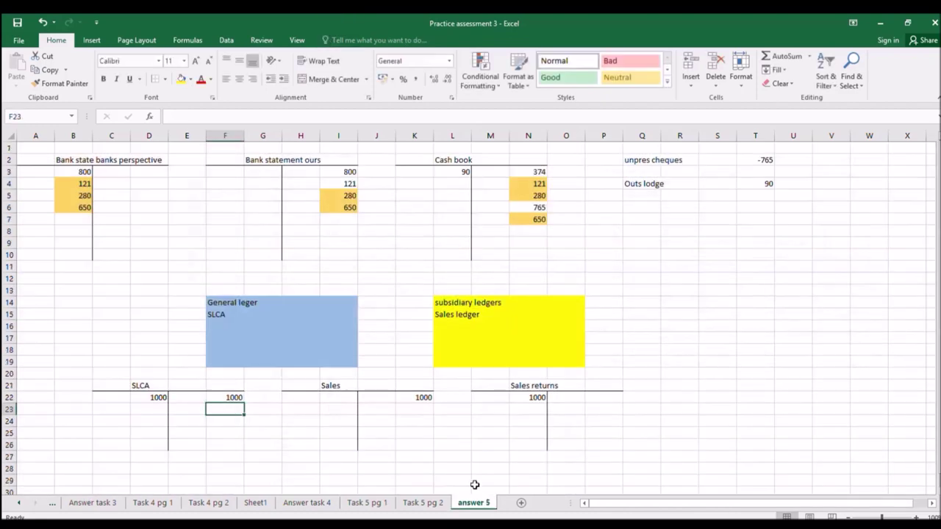
{"action": "left_click_drag", "start_coordinate": [507, 383], "coordinate": [593, 443]}
{"action": "key", "text": "ctrl+c"}
{"action": "left_click", "coordinate": [663, 385]}
{"action": "key", "text": "ctrl+v"}
{"action": "left_click", "coordinate": [706, 384]}
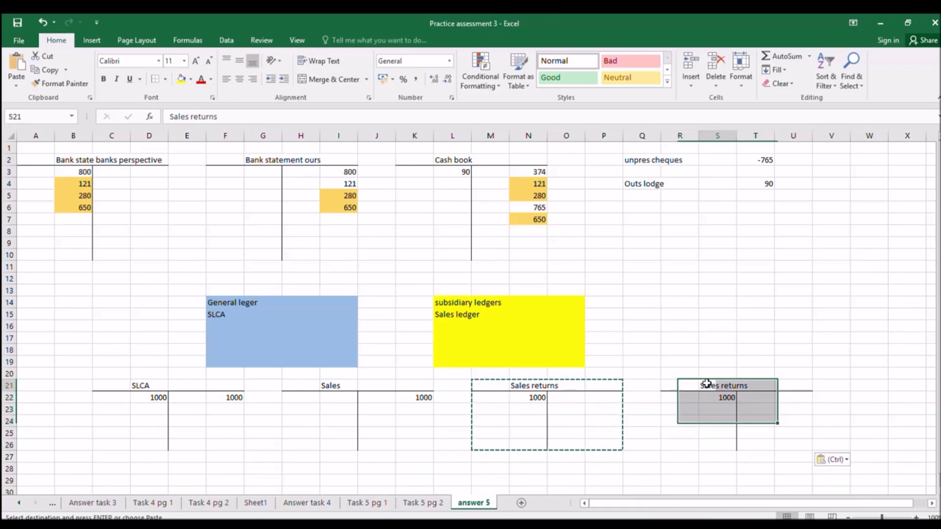
{"action": "key", "text": "Escape"}
{"action": "type", "text": "Discounts rec'ed"}
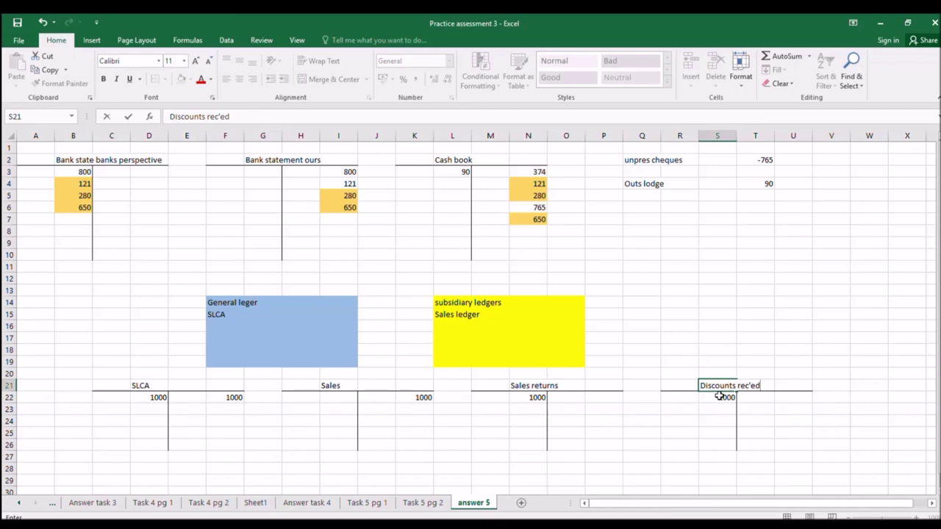
{"action": "key", "text": "Return"}
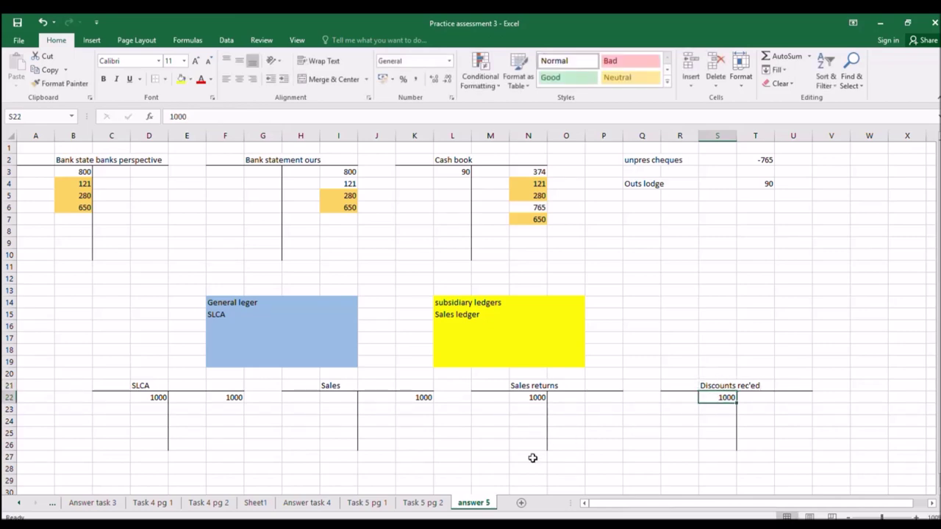
Step: Draw a T-account with borders under C28:F28 and left of E29:E33, titled "Cash book" in D28, with a 1000 debit in D29
{"action": "left_click", "coordinate": [388, 502]}
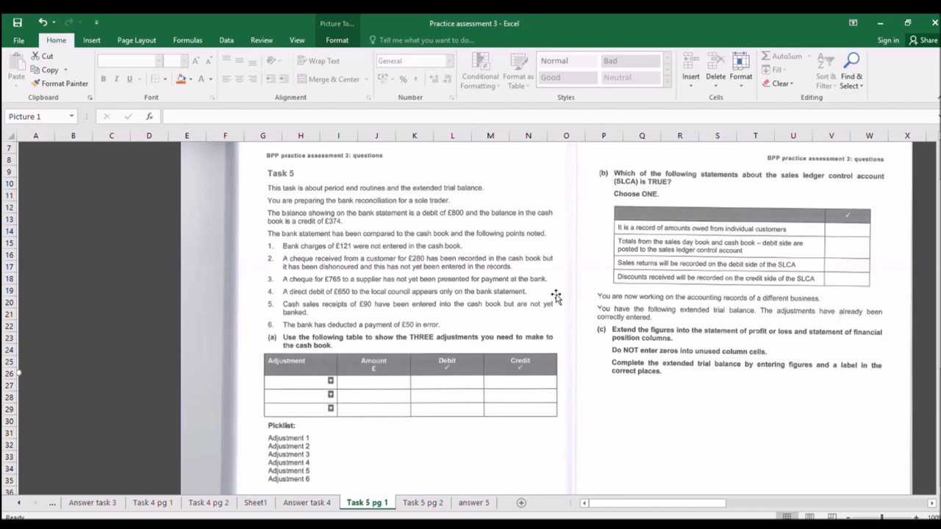
{"action": "left_click", "coordinate": [468, 504]}
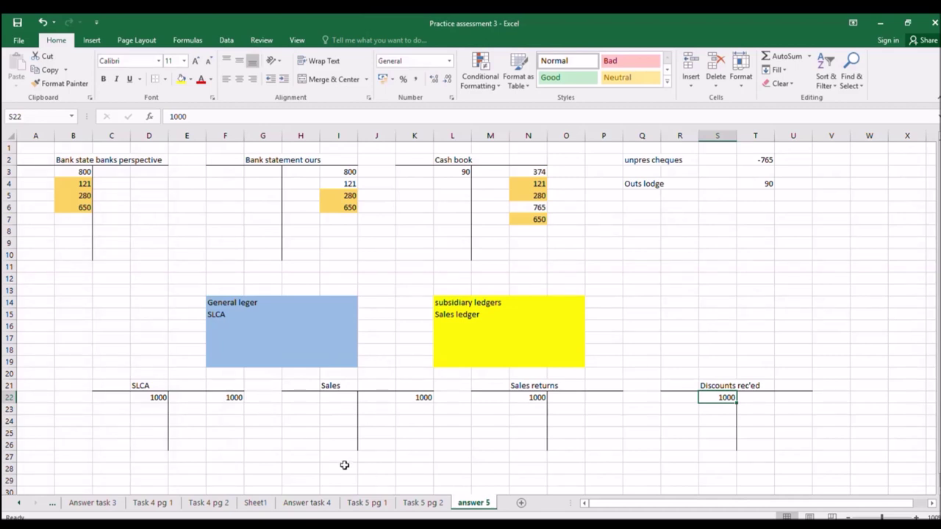
{"action": "left_click_drag", "start_coordinate": [115, 468], "coordinate": [228, 467]}
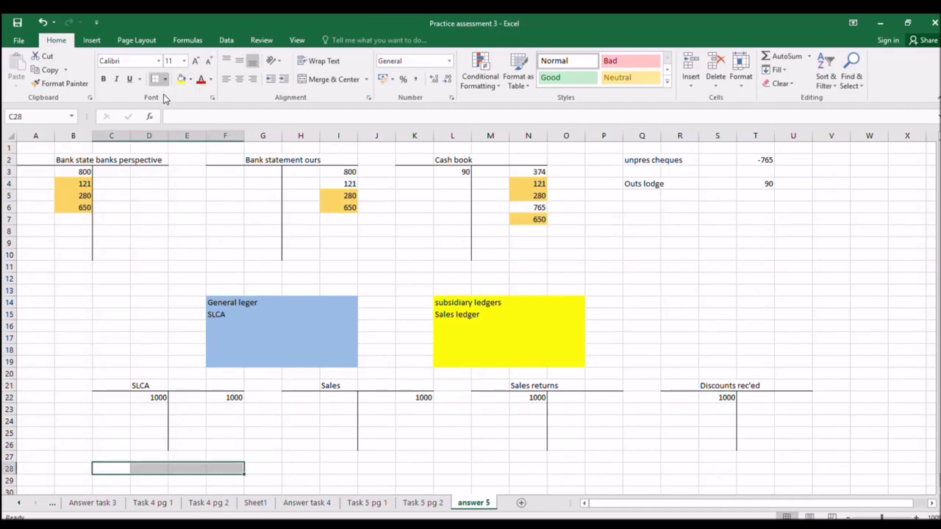
{"action": "scroll", "coordinate": [249, 441], "scroll_direction": "down", "scroll_amount": 2}
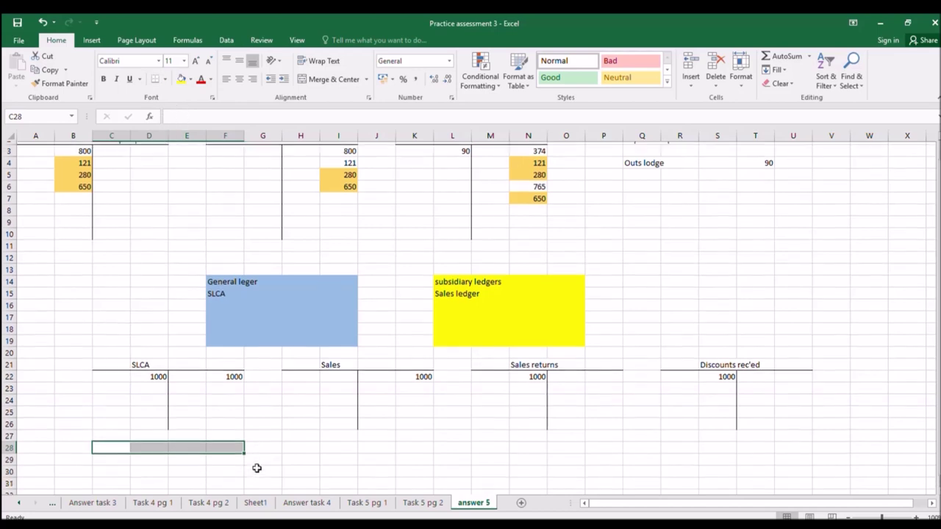
{"action": "left_click_drag", "start_coordinate": [189, 409], "coordinate": [186, 459]}
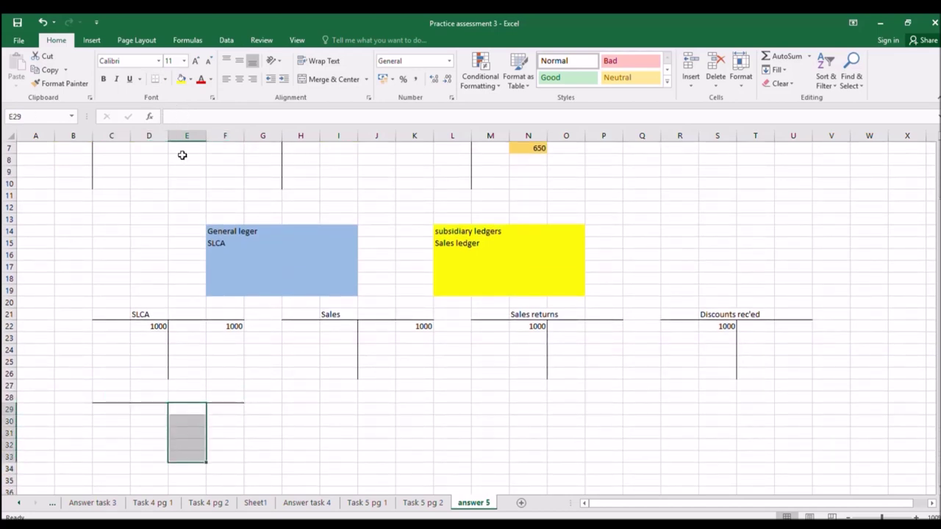
{"action": "left_click", "coordinate": [156, 78]}
{"action": "left_click", "coordinate": [159, 395]}
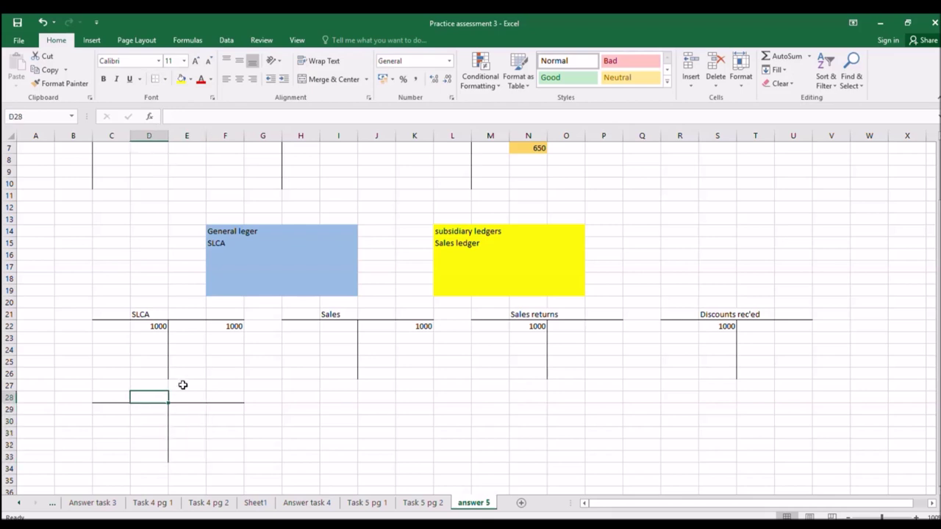
{"action": "type", "text": "Cash book"}
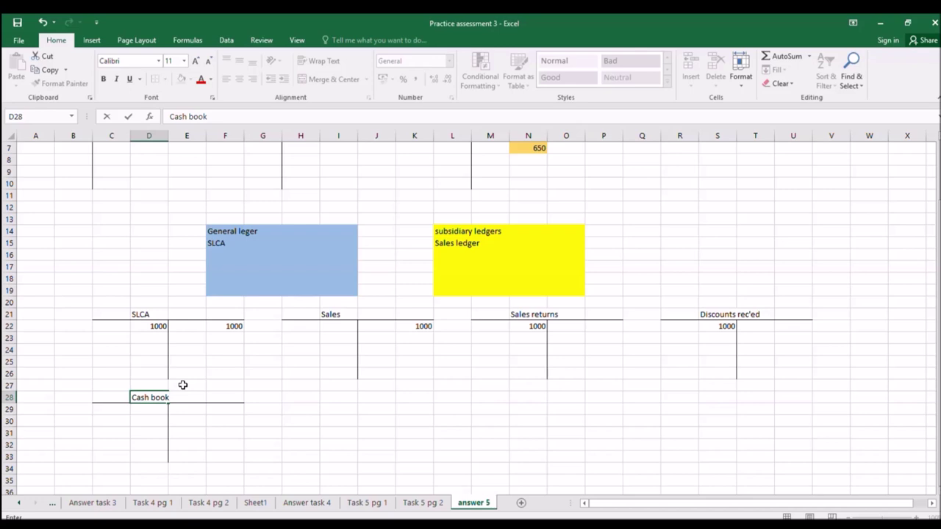
{"action": "key", "text": "Return"}
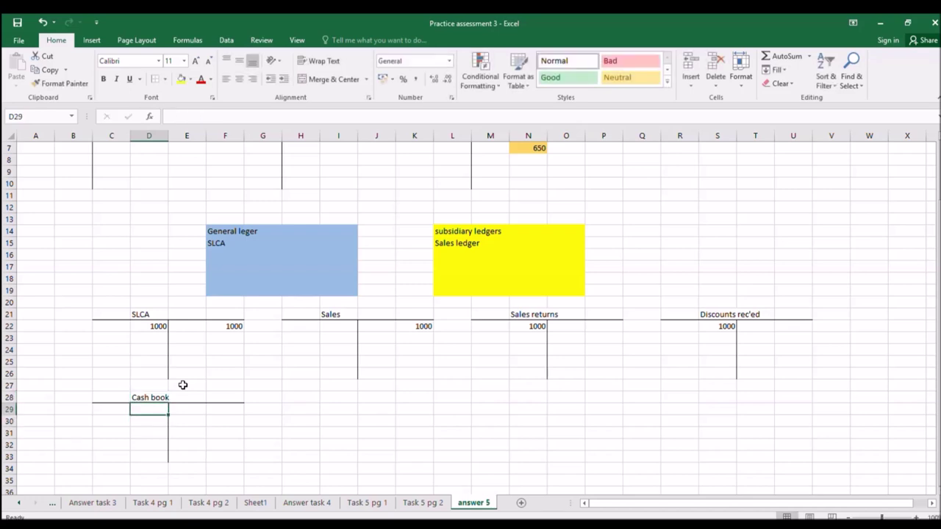
{"action": "type", "text": "1000"}
{"action": "key", "text": "Return"}
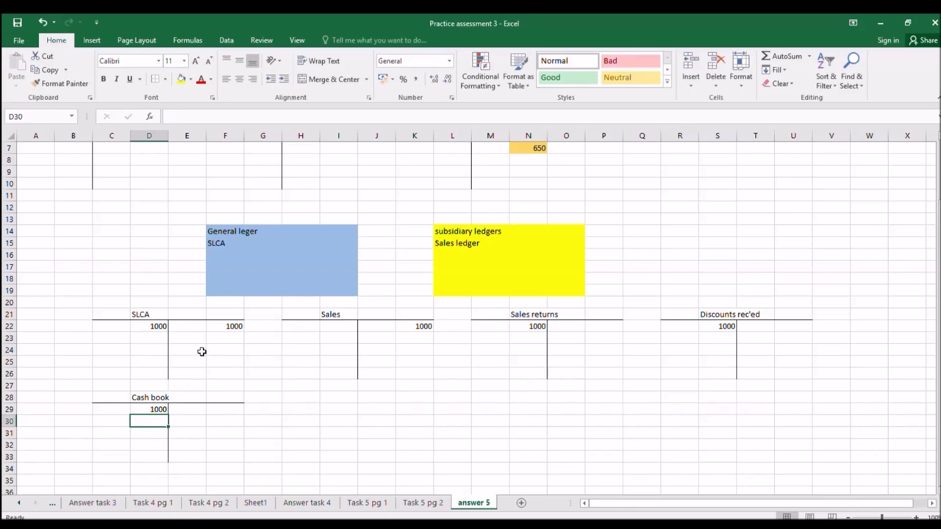
Step: Recheck the cash book statement on Task 5 pg 1 and clear the SLCA amounts in D22 and F22 on answer 5
{"action": "left_click", "coordinate": [366, 502]}
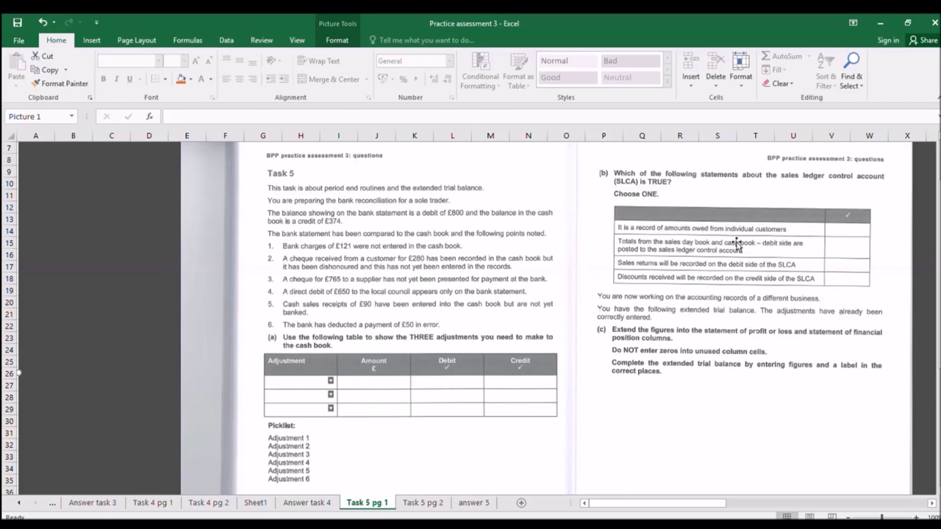
{"action": "left_click", "coordinate": [456, 503]}
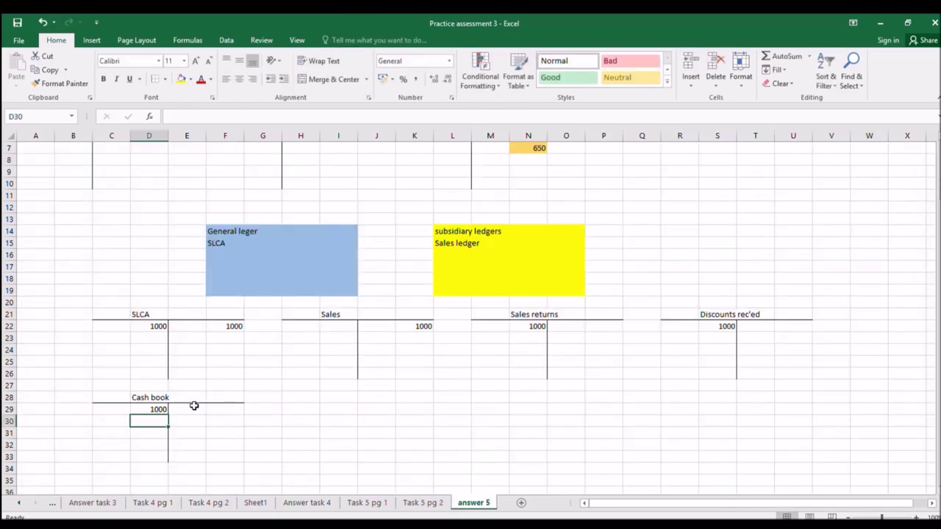
{"action": "left_click", "coordinate": [149, 410]}
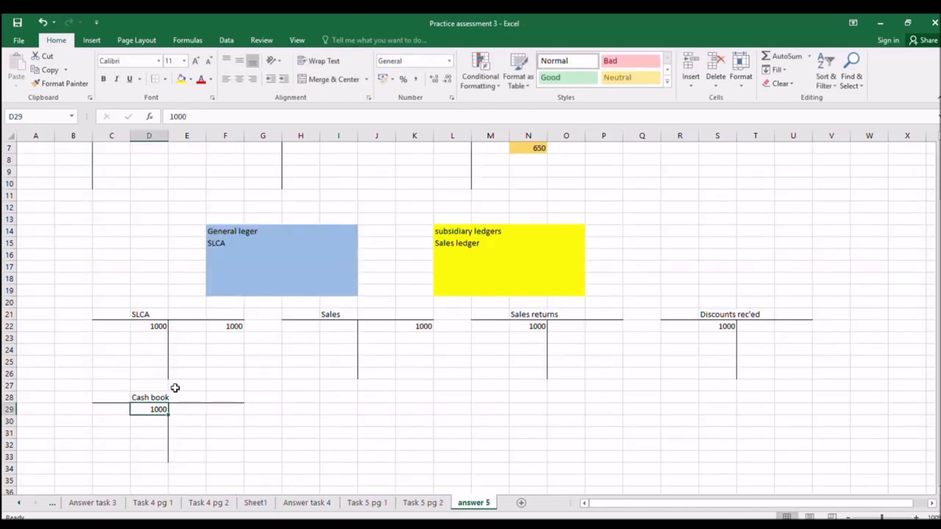
{"action": "left_click_drag", "start_coordinate": [167, 326], "coordinate": [194, 327]}
{"action": "key", "text": "Delete"}
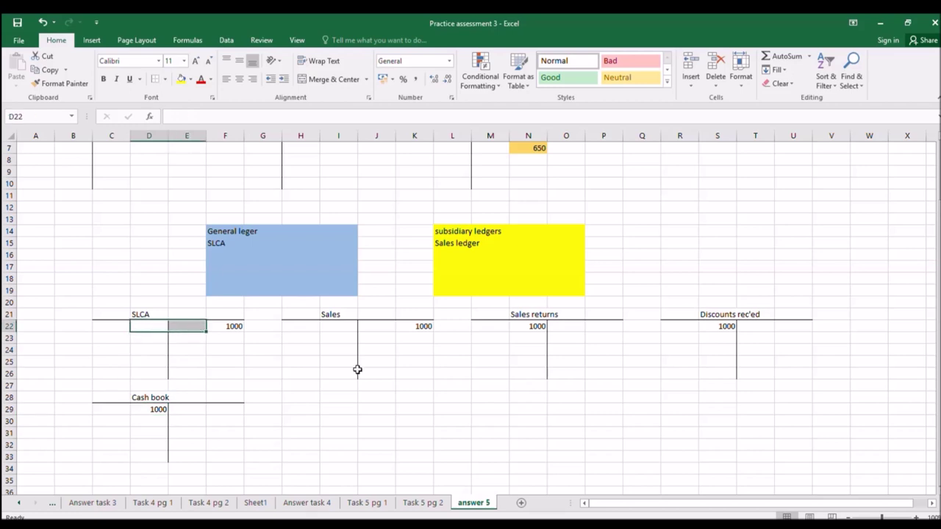
{"action": "key", "text": "Right"}
{"action": "key", "text": "Right"}
{"action": "key", "text": "Delete"}
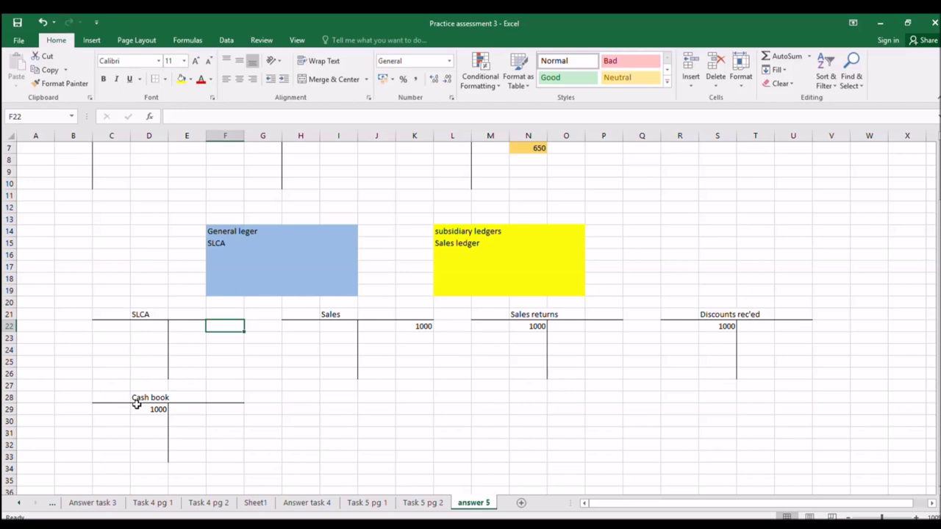
Step: Enter 1000 on the SLCA credit side in F22 to match the Cash book, and 1000 on its debit side in D22 to match Sales
{"action": "type", "text": "1000"}
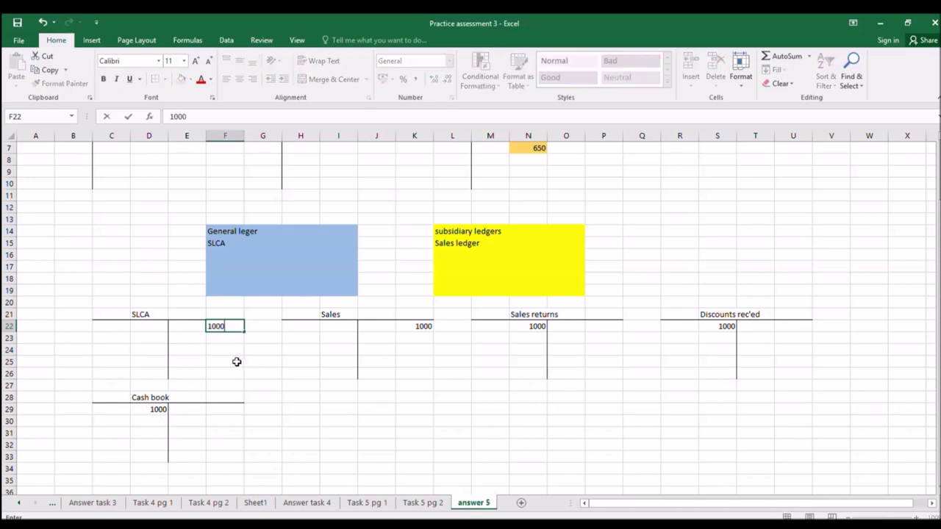
{"action": "key", "text": "Return"}
{"action": "left_click_drag", "start_coordinate": [316, 314], "coordinate": [424, 373]}
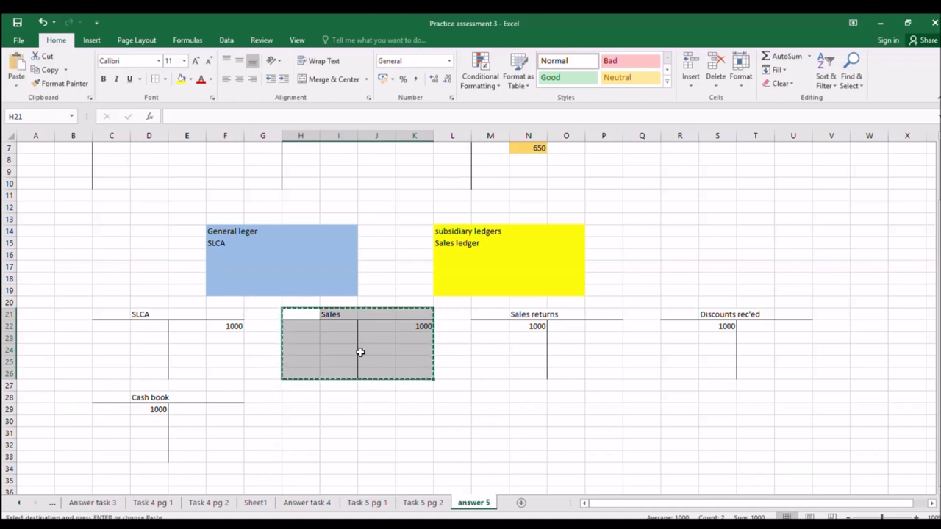
{"action": "left_click", "coordinate": [406, 329]}
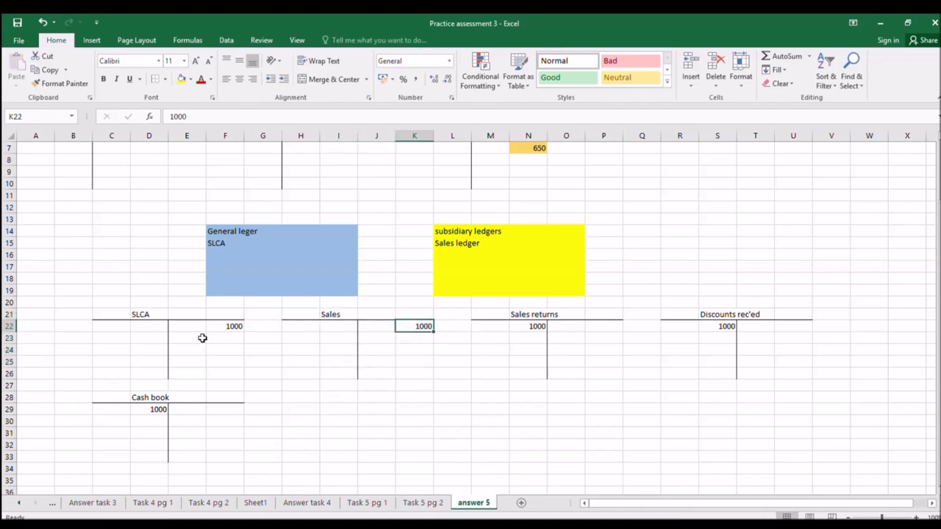
{"action": "left_click", "coordinate": [155, 327]}
{"action": "type", "text": "1000"}
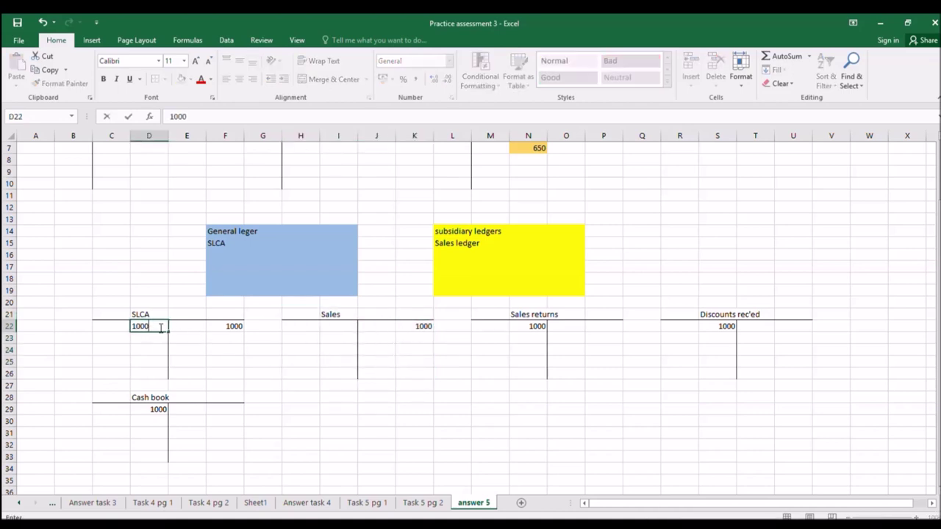
{"action": "key", "text": "Return"}
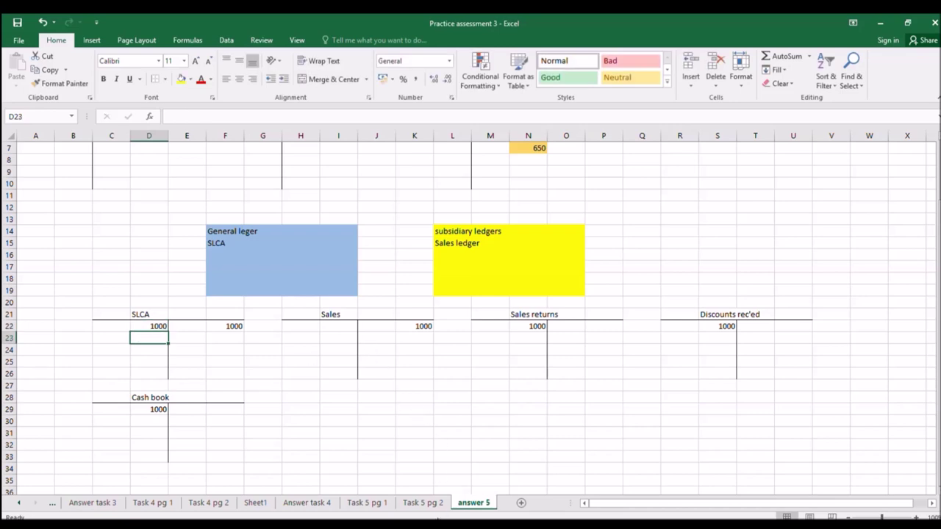
Step: Return to Task 5 pg 1 and review the part (b) statement about sales day book and cash book totals
{"action": "left_click", "coordinate": [376, 505]}
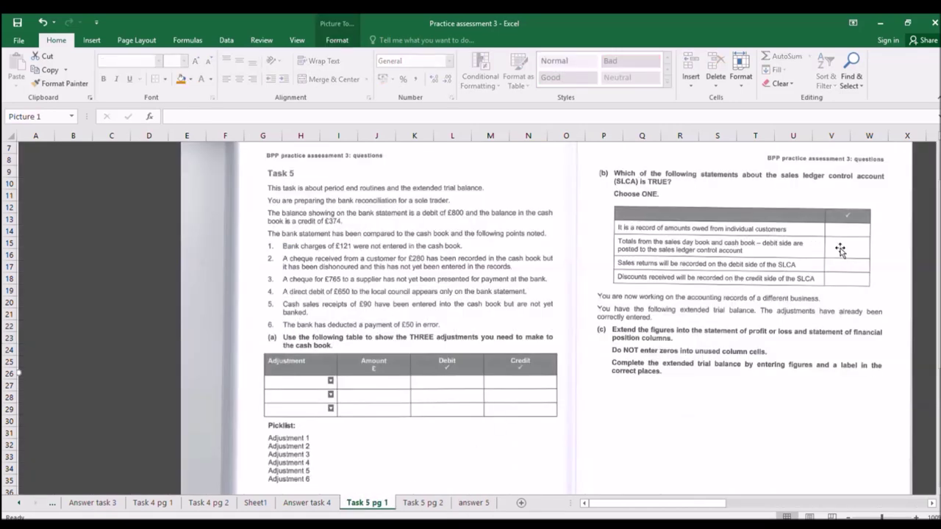
{"action": "left_click_drag", "start_coordinate": [840, 247], "coordinate": [843, 250]}
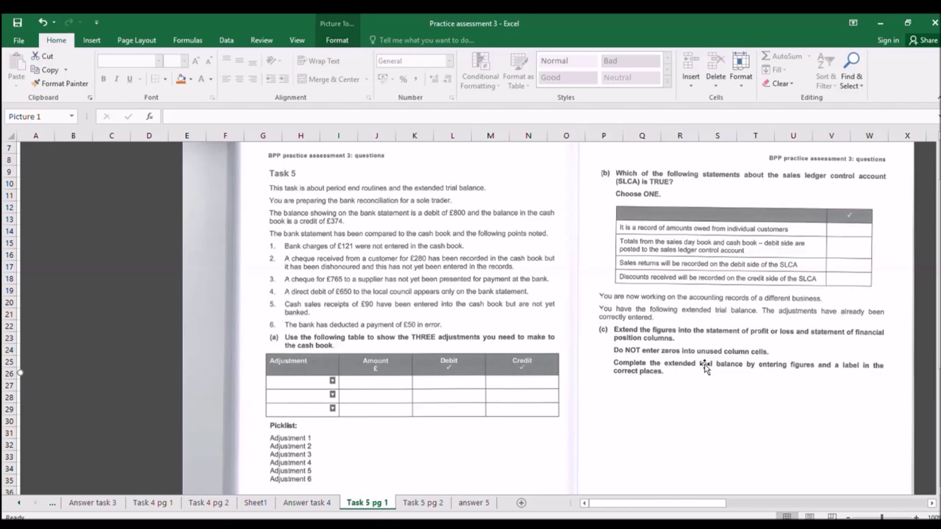
Step: Look over the extended trial balance on Task 5 pg 2 and return to the T-accounts on answer 5
{"action": "left_click", "coordinate": [435, 503]}
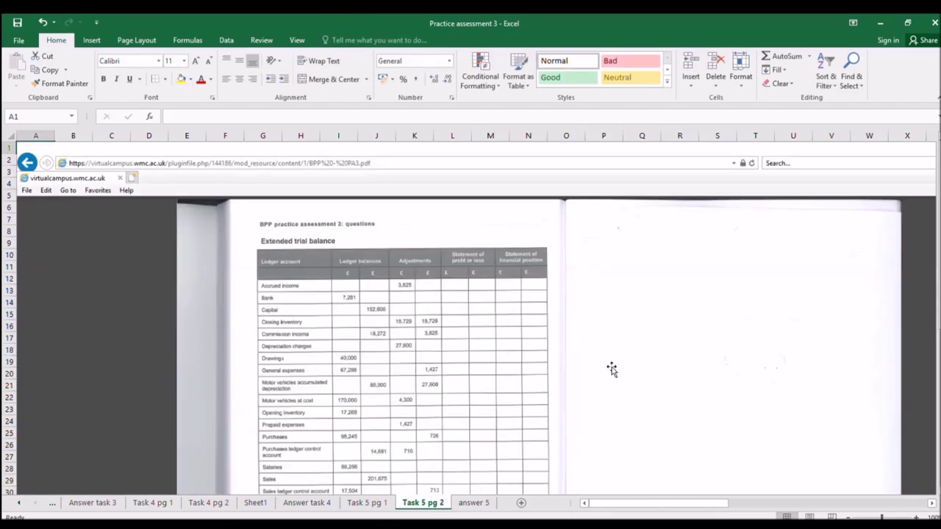
{"action": "scroll", "coordinate": [531, 319], "scroll_direction": "down", "scroll_amount": 3}
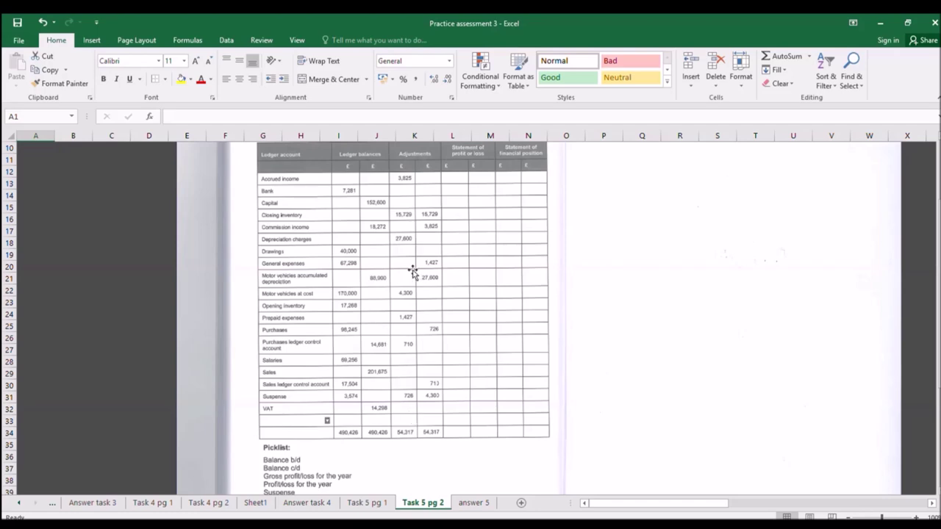
{"action": "left_click", "coordinate": [471, 503]}
{"action": "scroll", "coordinate": [275, 359], "scroll_direction": "down", "scroll_amount": 1}
{"action": "scroll", "coordinate": [269, 374], "scroll_direction": "up", "scroll_amount": 2}
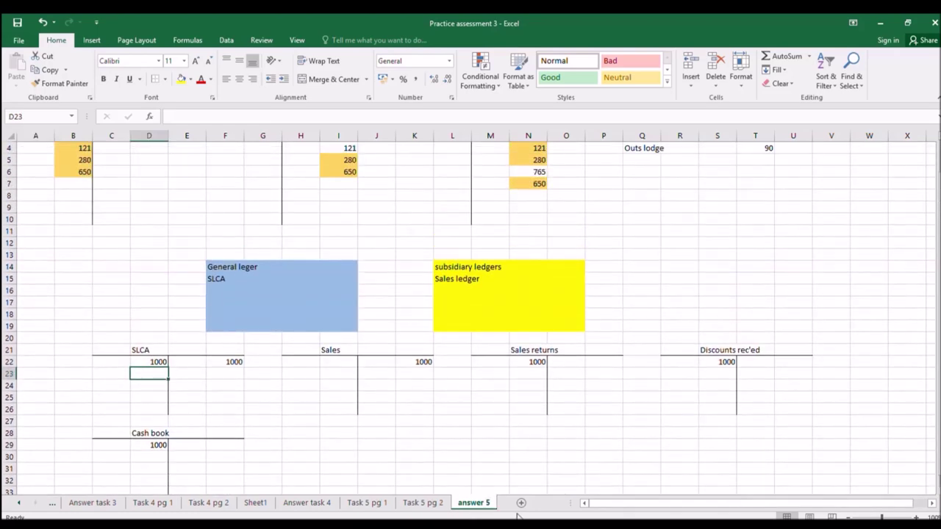
Step: Add a new worksheet placed between Task 5 pg 2 and answer 5, and draw a bottom border under D3:N3
{"action": "left_click", "coordinate": [518, 502]}
{"action": "left_click_drag", "start_coordinate": [419, 497], "coordinate": [392, 494]}
{"action": "left_click", "coordinate": [271, 283]}
{"action": "left_click_drag", "start_coordinate": [131, 171], "coordinate": [520, 169]}
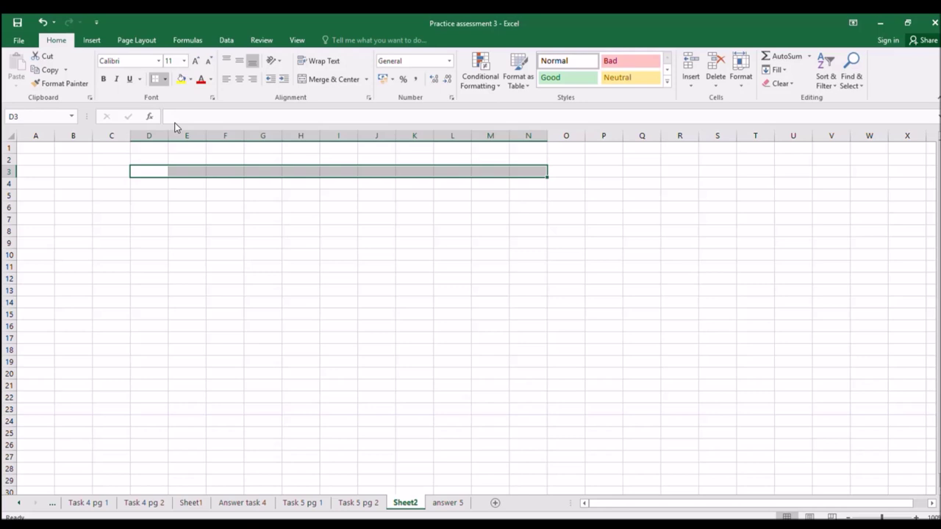
{"action": "left_click", "coordinate": [233, 190]}
Step: Label the two sides above the ruled line with "dr" in E3 and "cr" in K3
{"action": "left_click", "coordinate": [199, 169]}
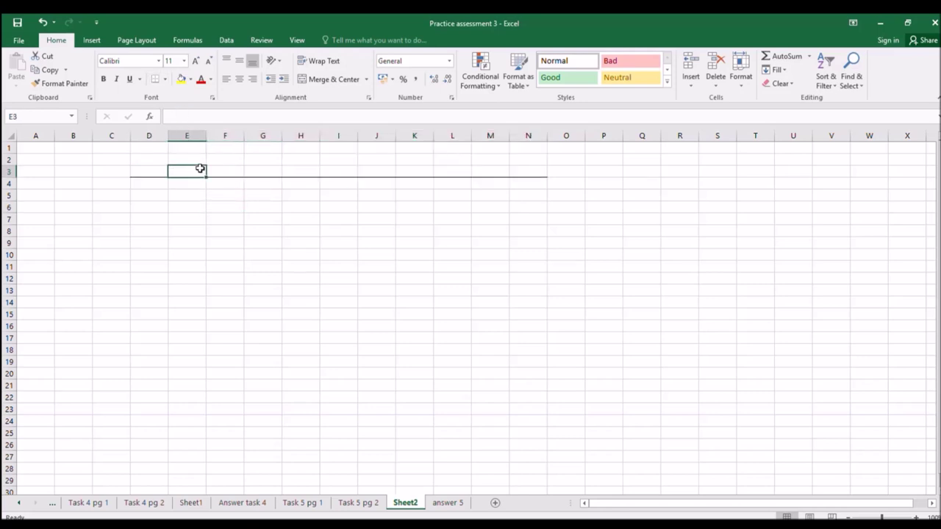
{"action": "type", "text": "dr"}
{"action": "key", "text": "Right"}
{"action": "key", "text": "Right"}
{"action": "key", "text": "Right"}
{"action": "key", "text": "Right"}
{"action": "key", "text": "Right"}
{"action": "key", "text": "Right"}
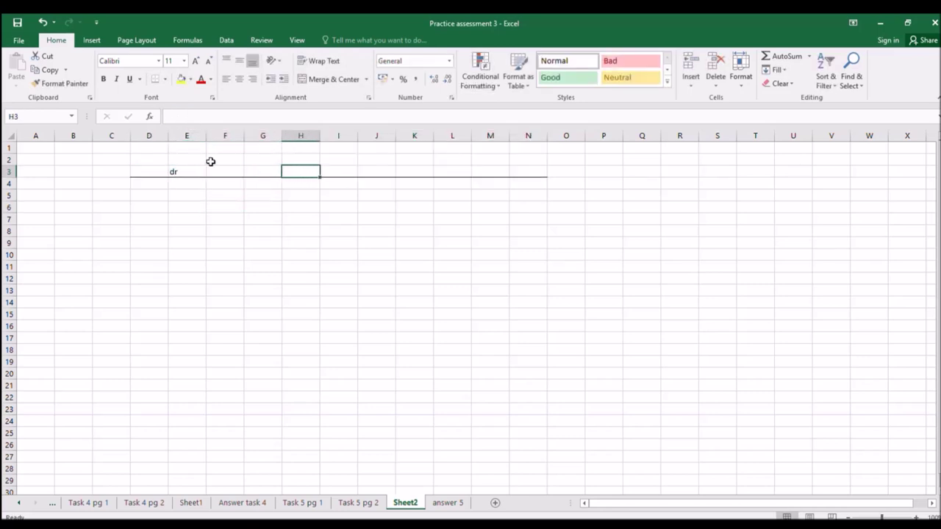
{"action": "type", "text": "cr"}
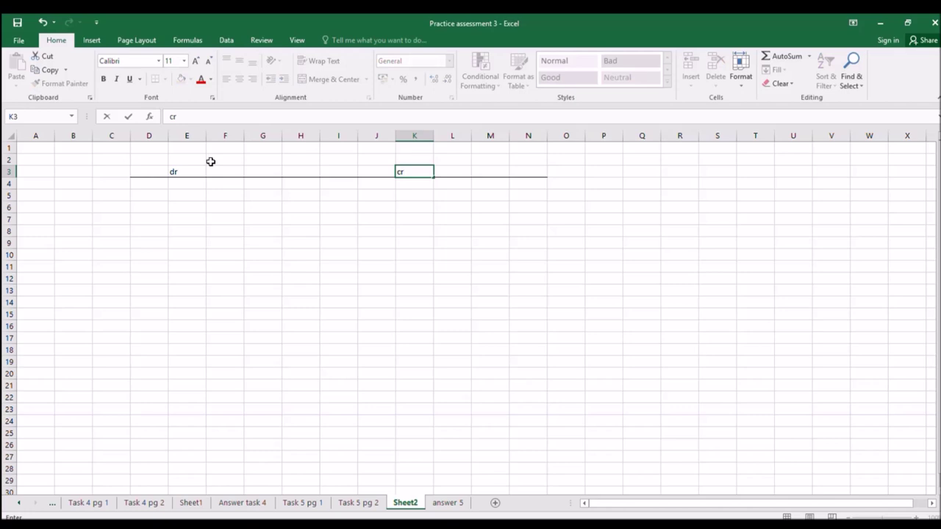
{"action": "key", "text": "Return"}
Step: Enter "minus" in K2 above the cr label and "positives" in E2 above the dr label
{"action": "key", "text": "Up"}
{"action": "key", "text": "Up"}
{"action": "type", "text": "min"}
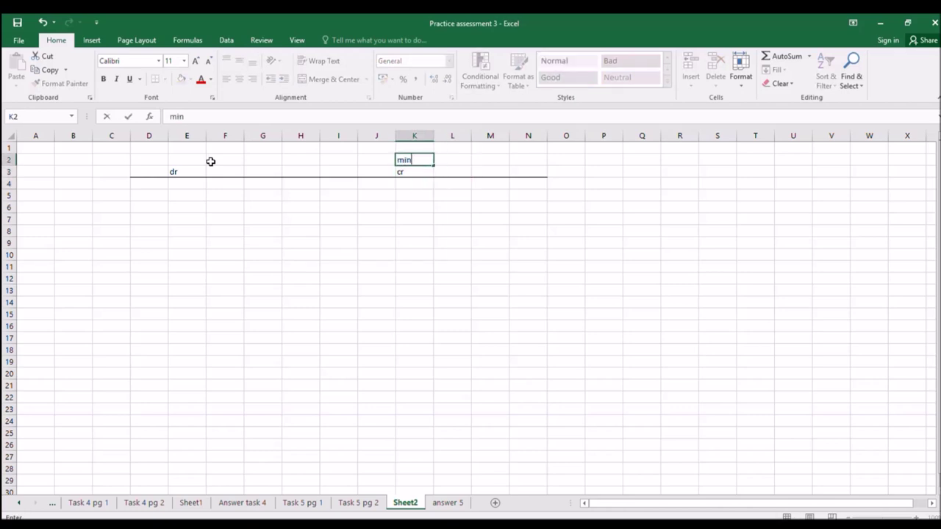
{"action": "key", "text": "Return"}
{"action": "key", "text": "Left"}
{"action": "key", "text": "Left"}
{"action": "key", "text": "Left"}
{"action": "key", "text": "Left"}
{"action": "key", "text": "Left"}
{"action": "key", "text": "Left"}
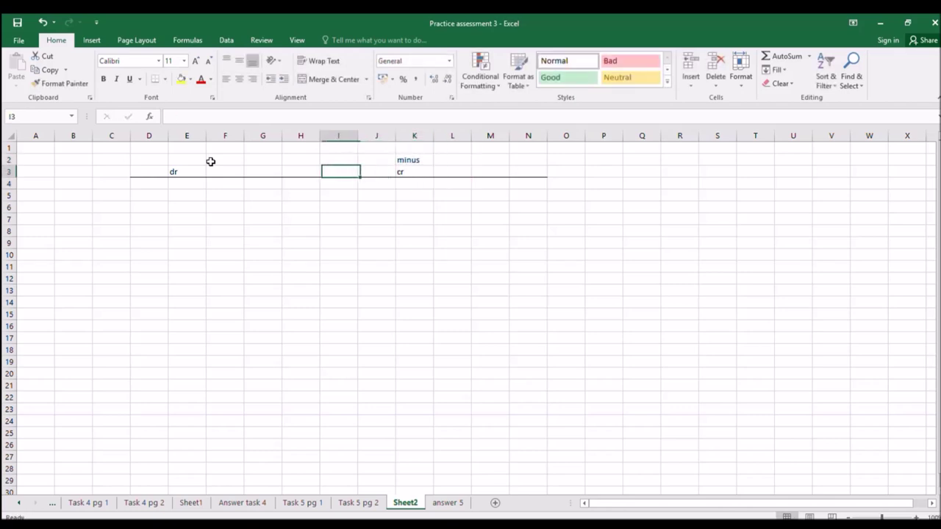
{"action": "key", "text": "Up"}
{"action": "type", "text": "o"}
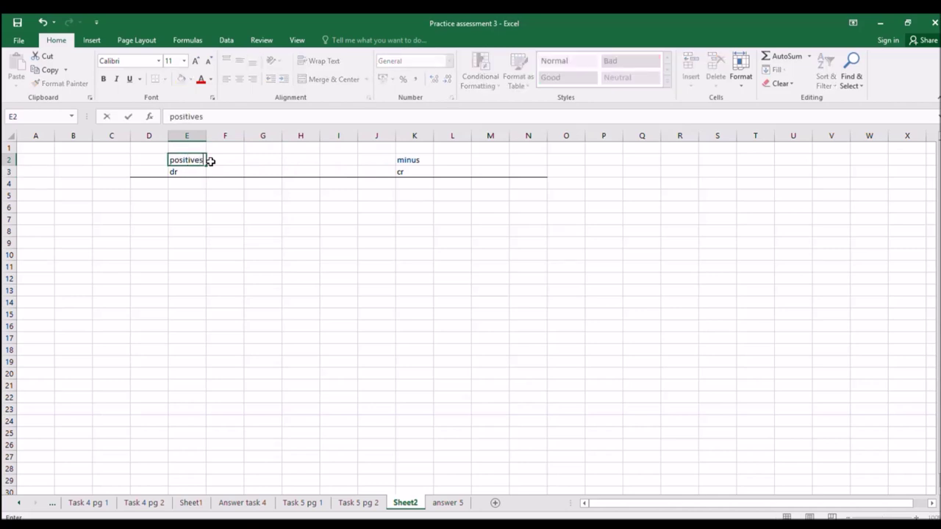
{"action": "key", "text": "Return"}
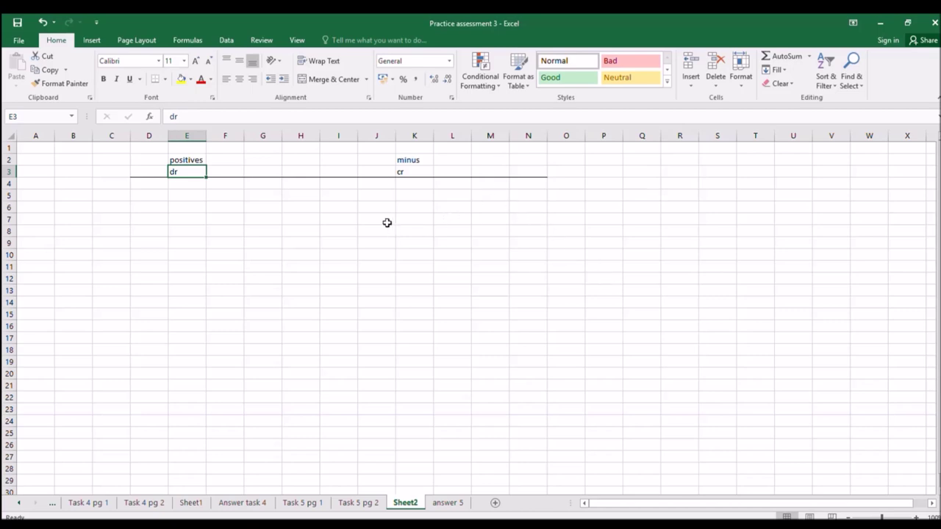
Step: Return to the extended trial balance on Task 5 pg 2 and bring up the commands for inserting objects
{"action": "left_click", "coordinate": [358, 502]}
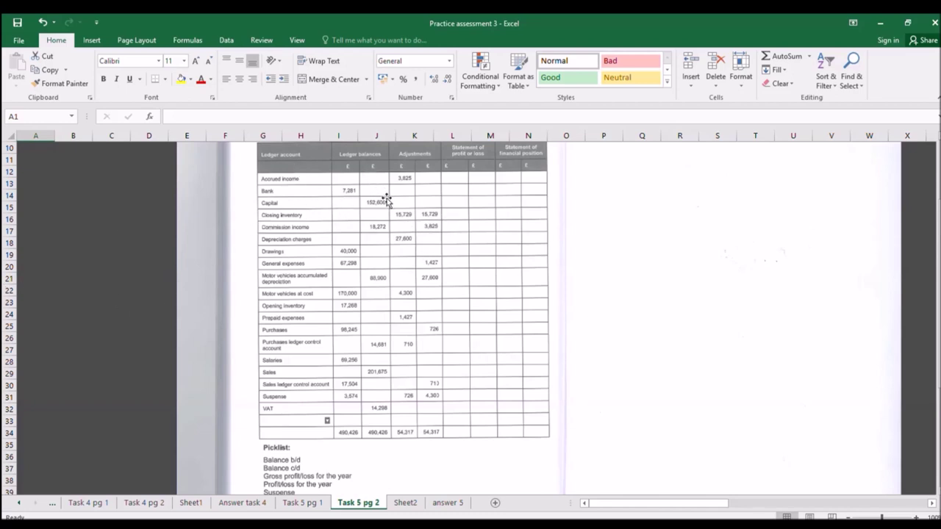
{"action": "scroll", "coordinate": [425, 193], "scroll_direction": "up", "scroll_amount": 1}
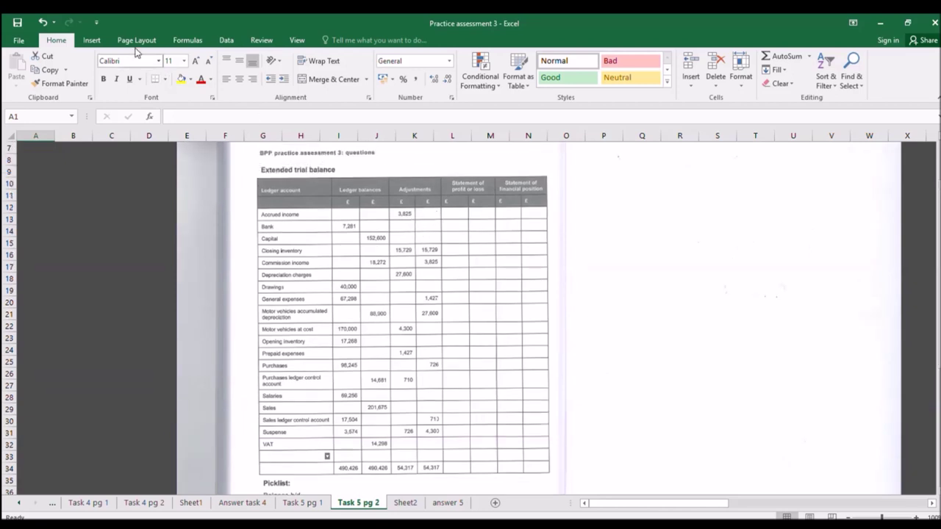
{"action": "left_click", "coordinate": [94, 41]}
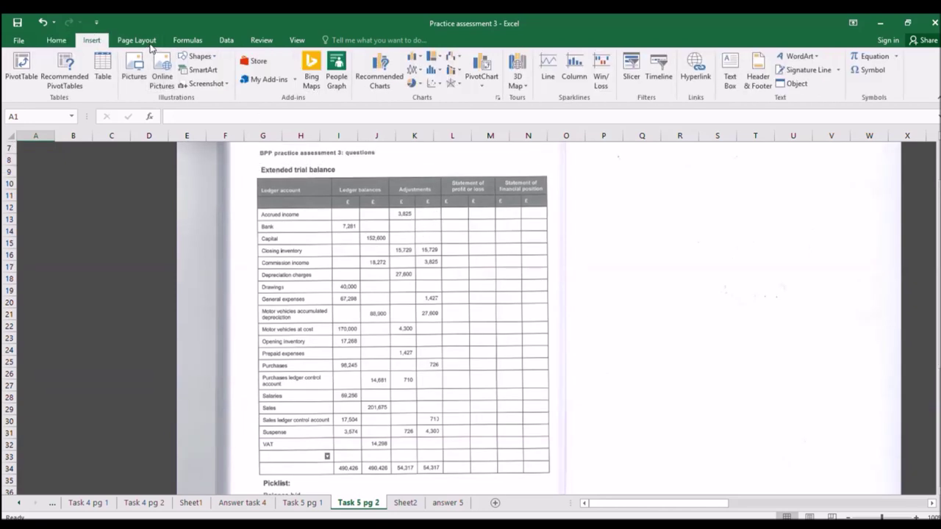